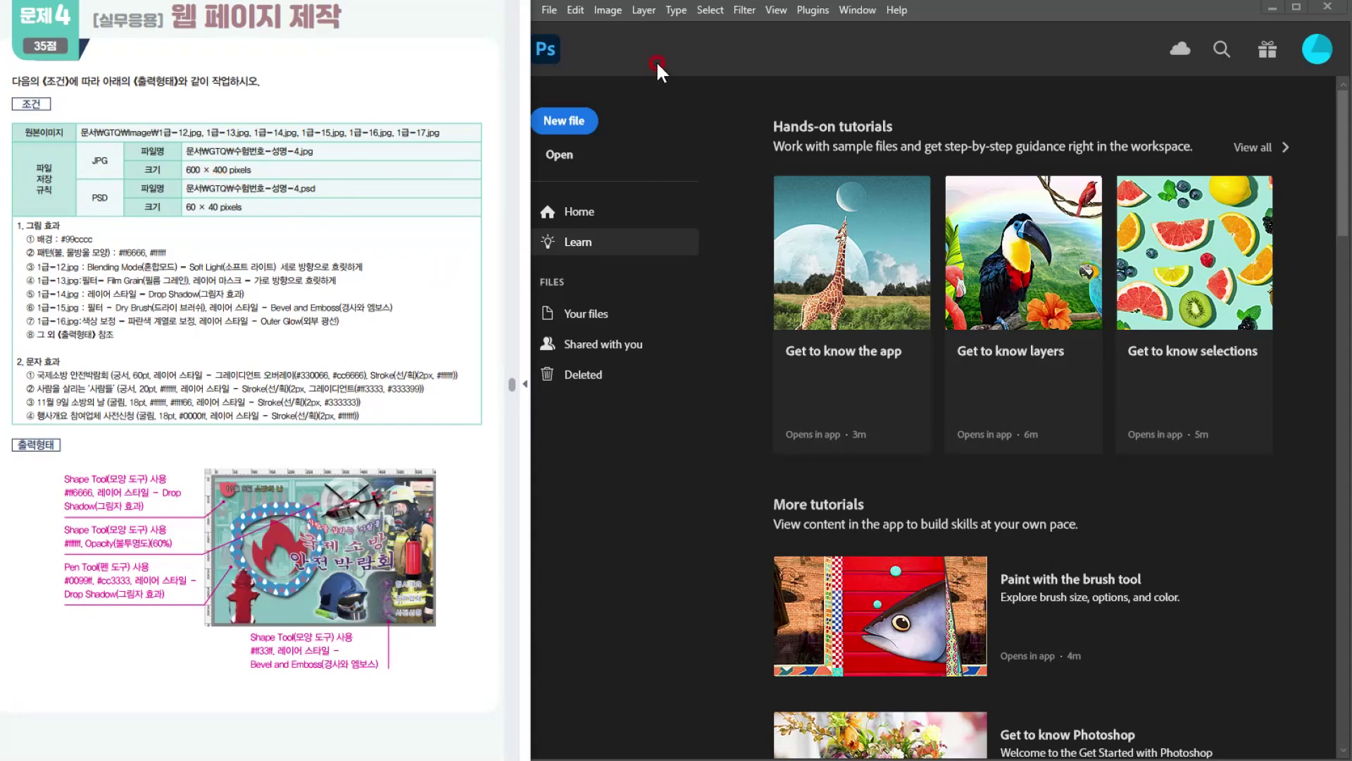
Step: Create a new 600 × 400 pixel document at 72 pixels/inch in RGB Color with a white background
left_click(552, 122)
left_click(551, 123)
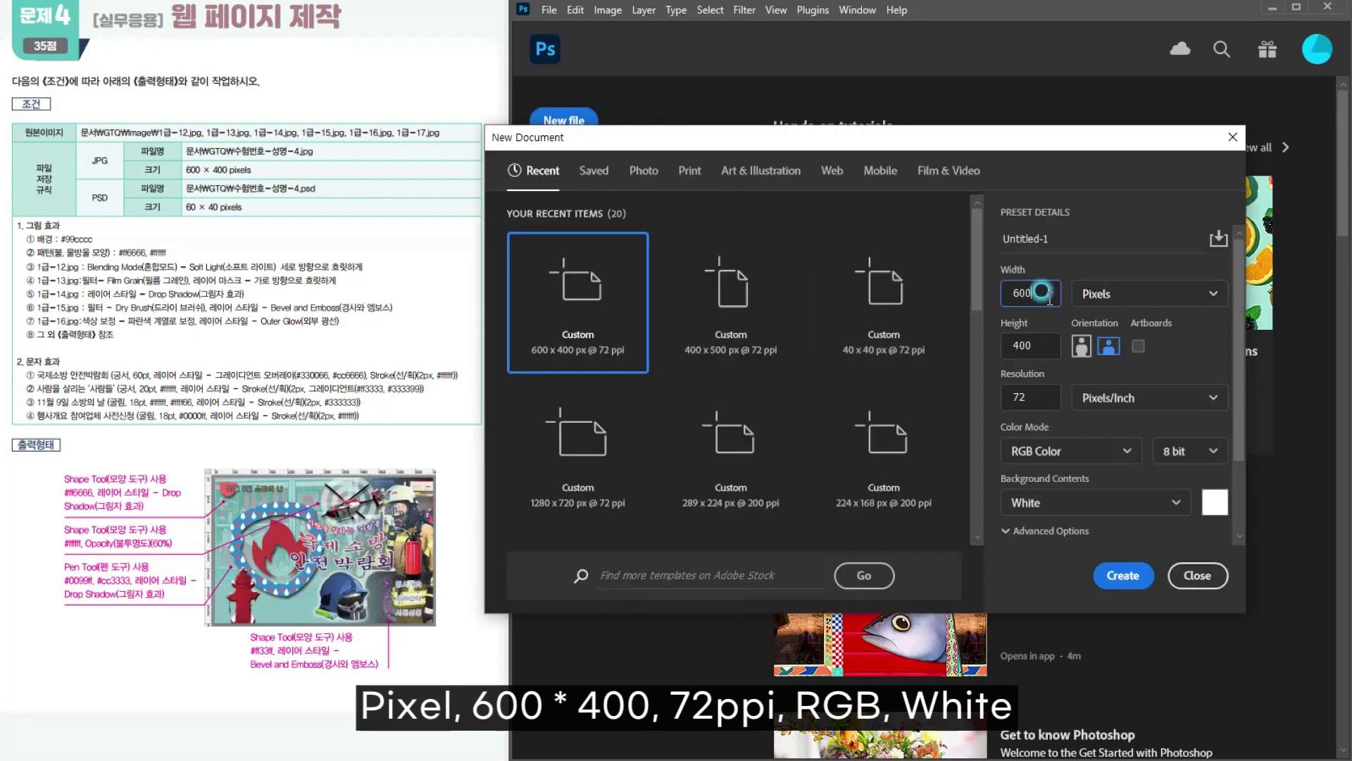
left_click(1001, 292)
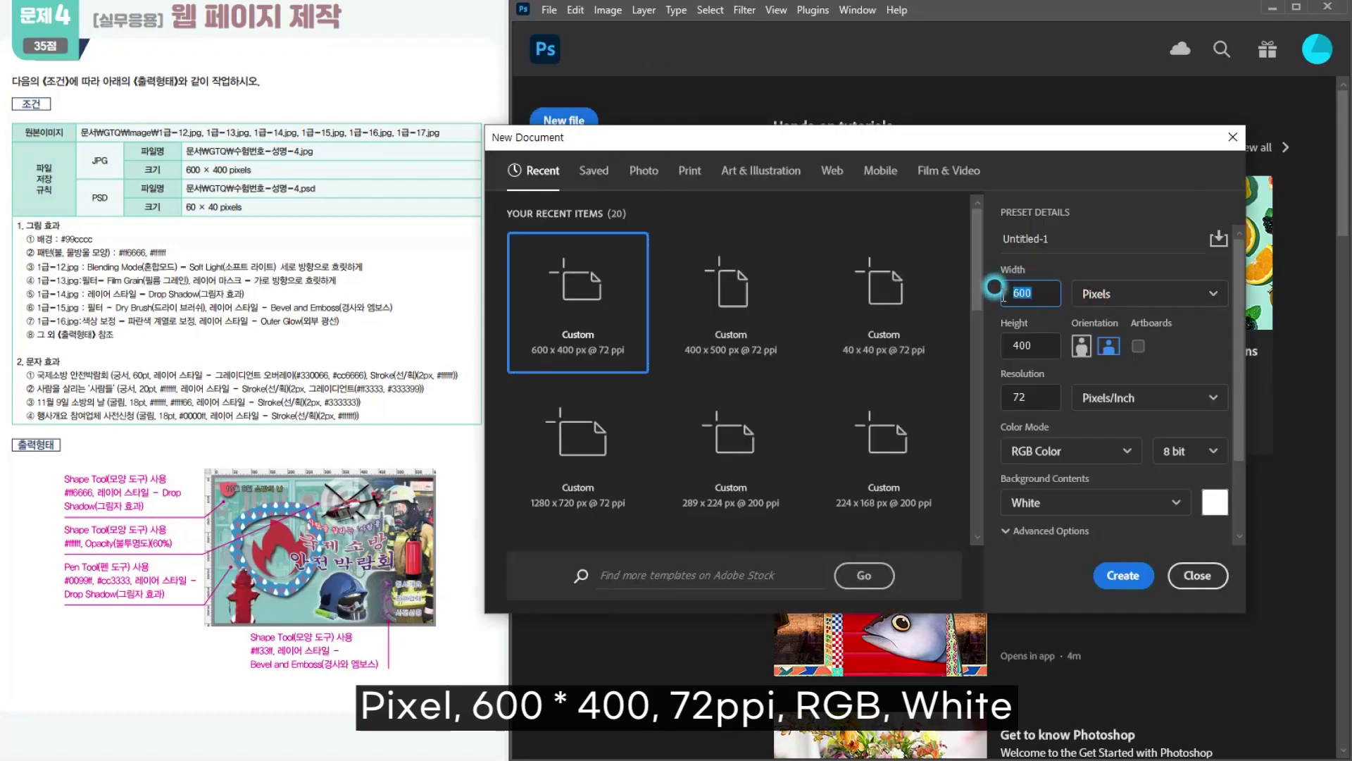
left_click(998, 344)
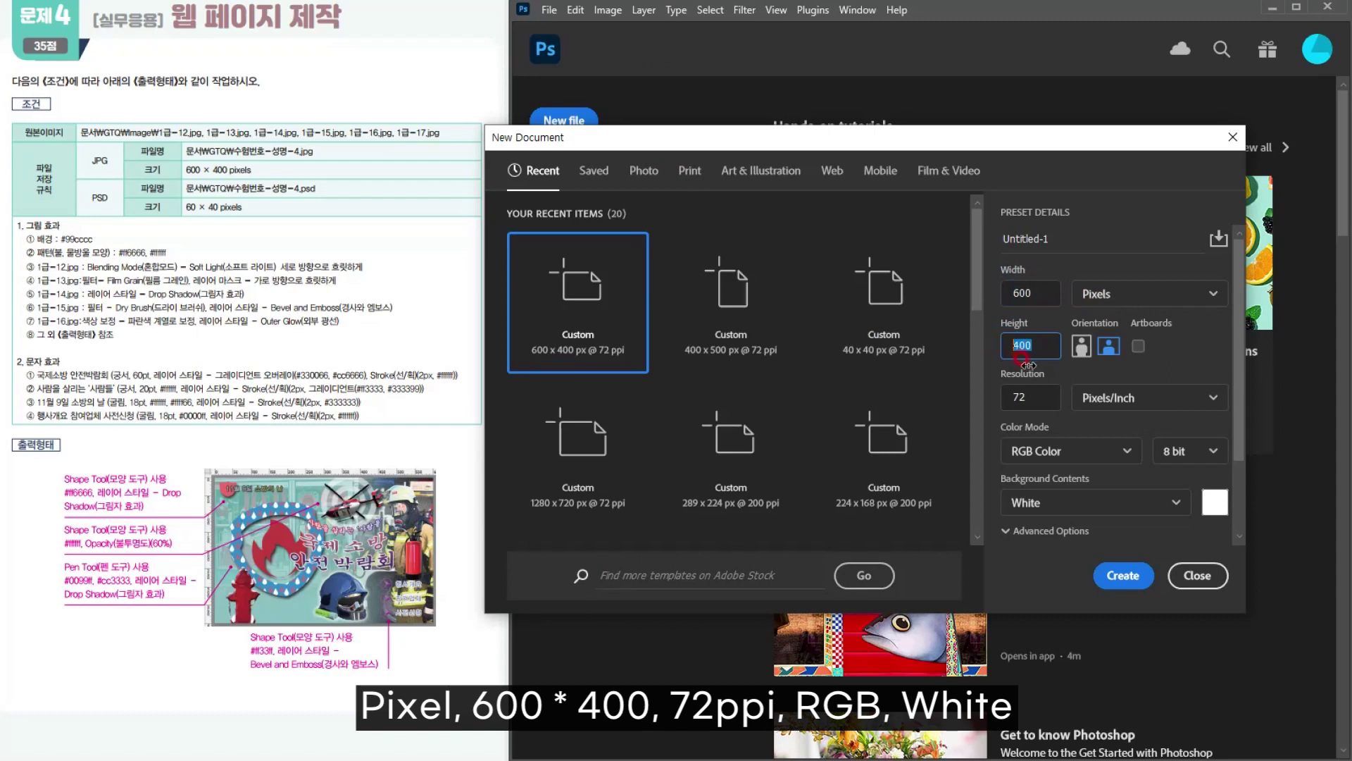
left_click(998, 384)
left_click(1021, 459)
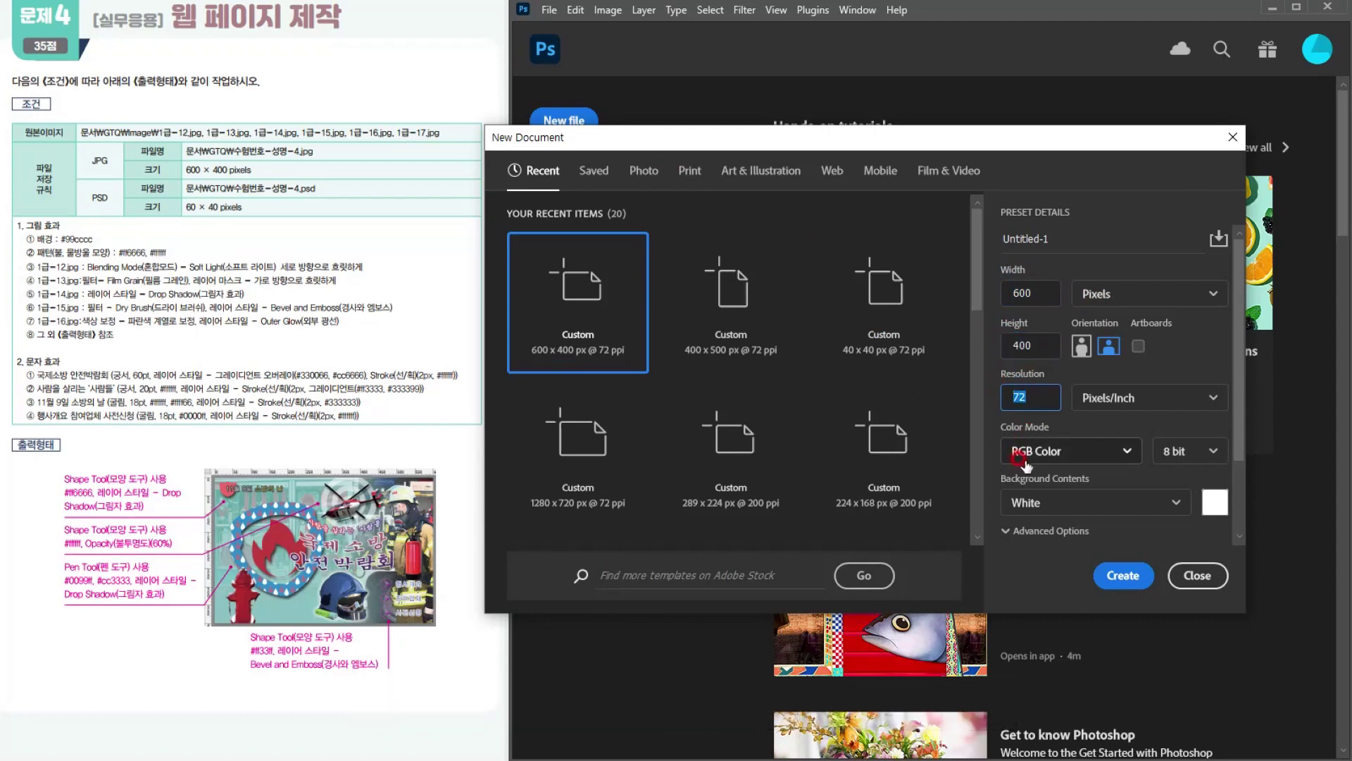
left_click(1012, 504)
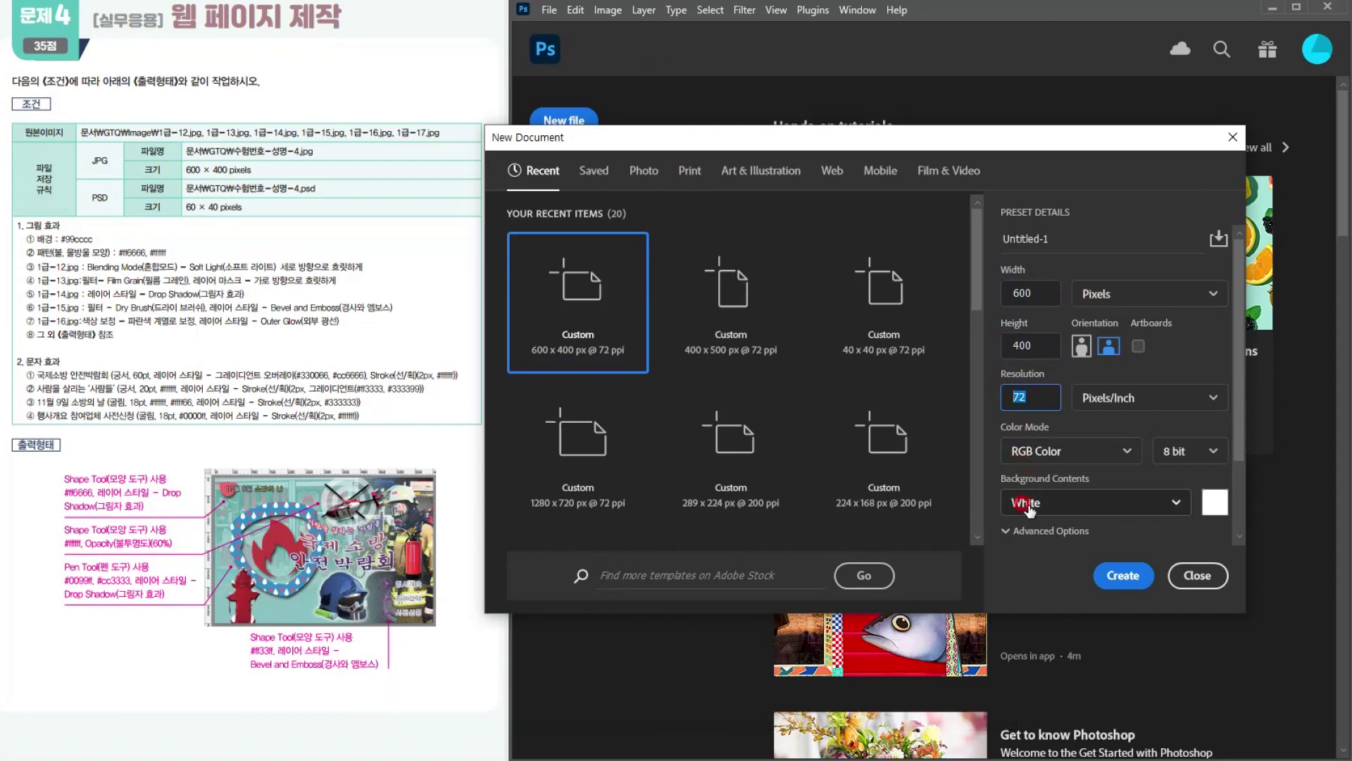
left_click(1110, 574)
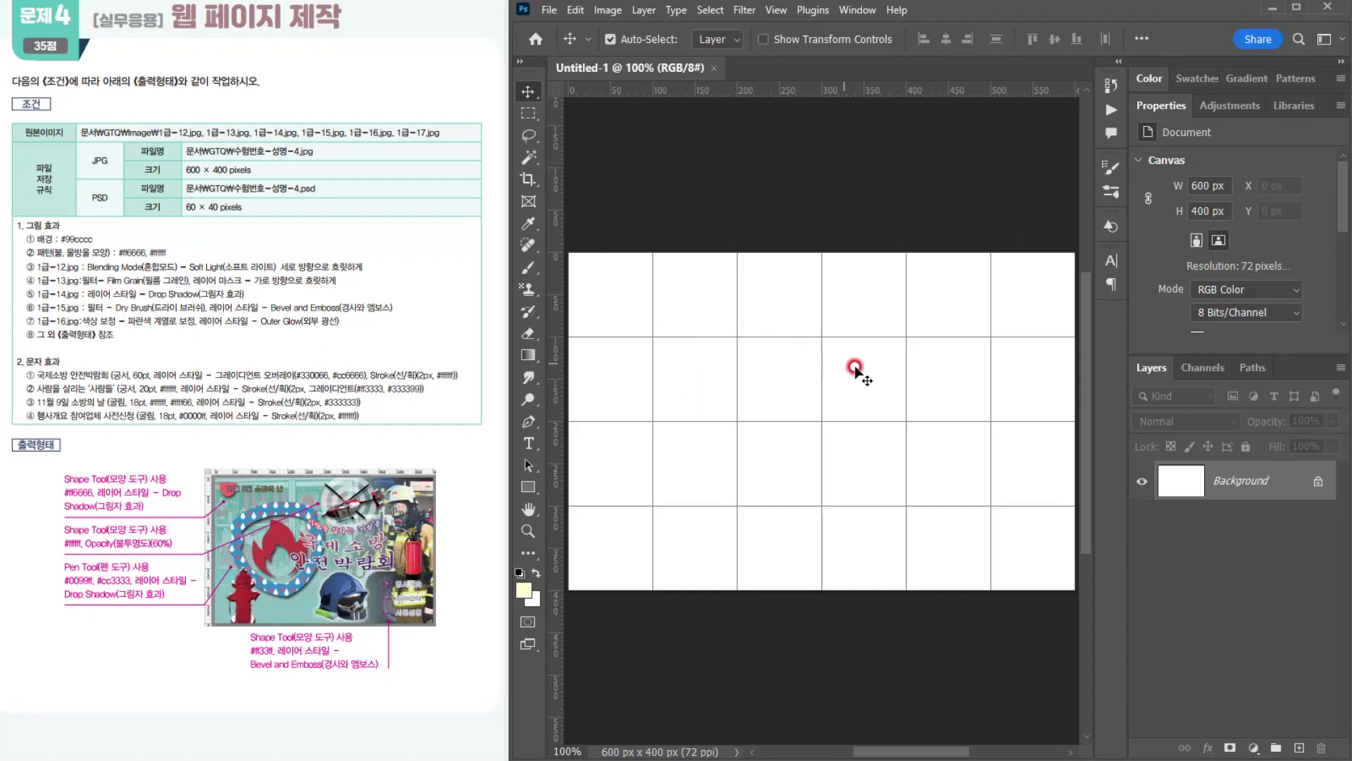
Step: Save the document in Photoshop format as 수험번호-성명-4 in the GTQ documents folder
left_click(549, 10)
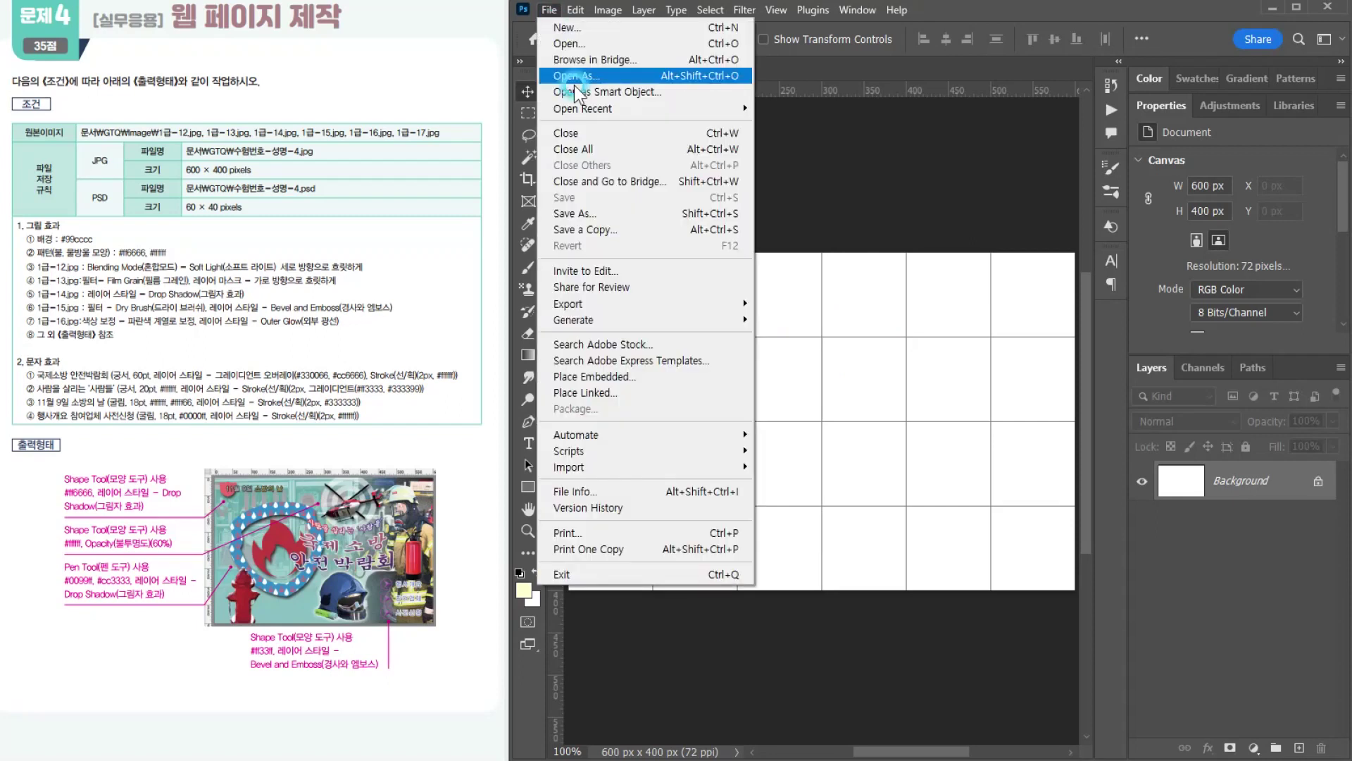
left_click(586, 215)
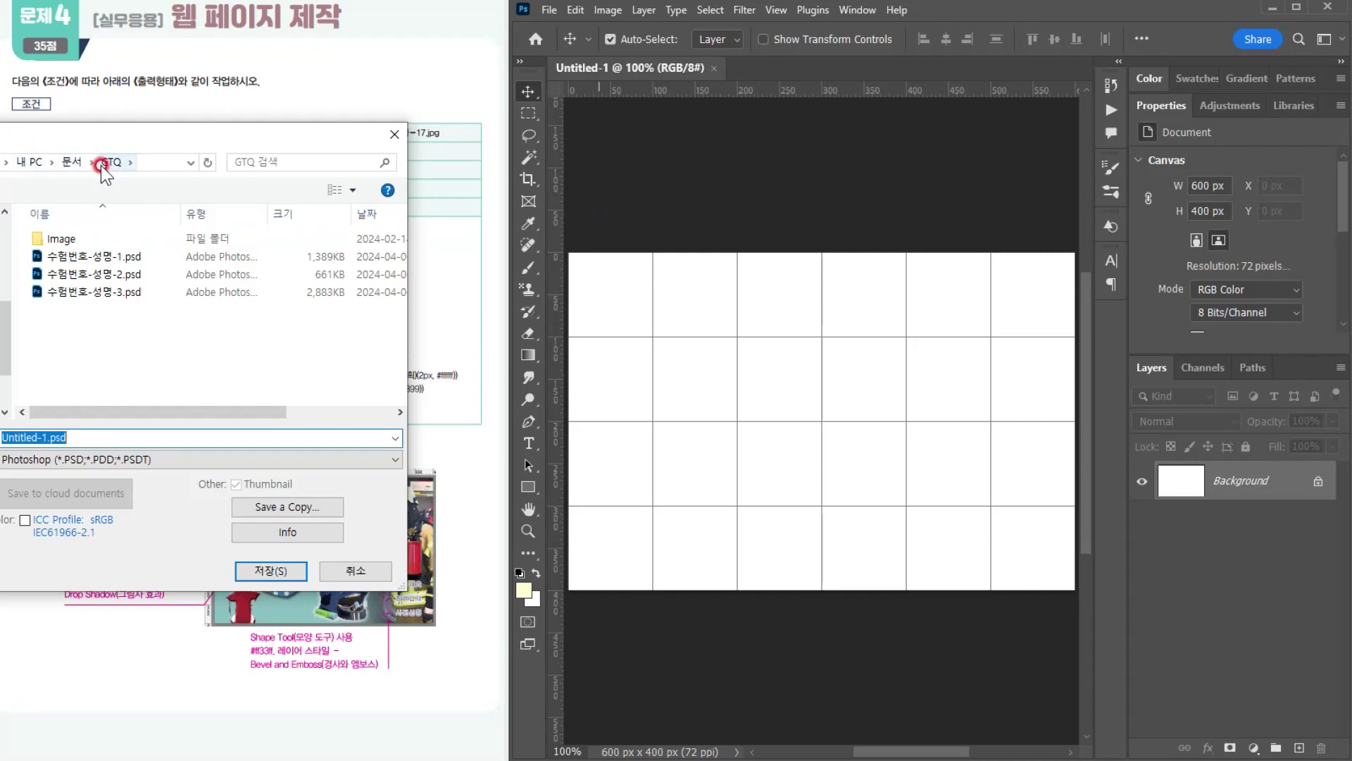
left_click(79, 291)
left_click(81, 437)
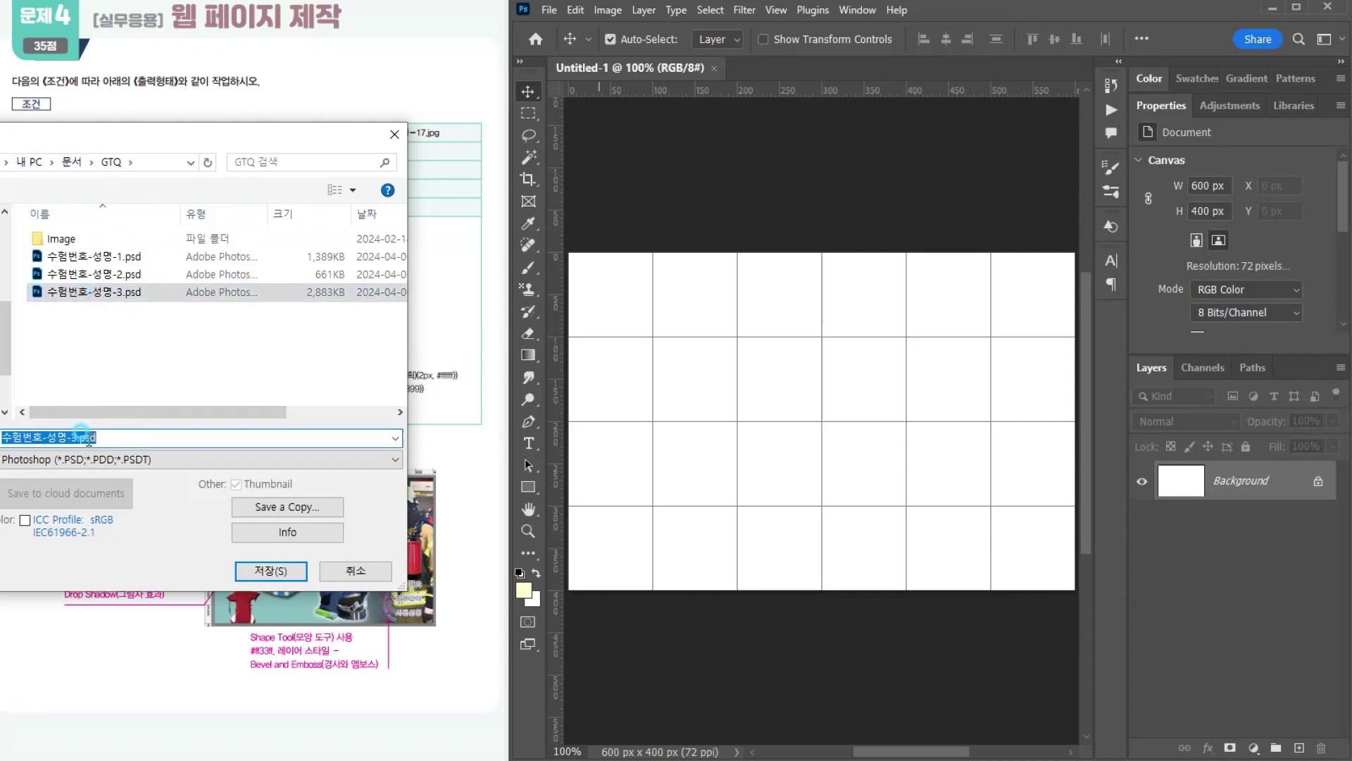
left_click_drag(75, 436, 172, 432)
type("4")
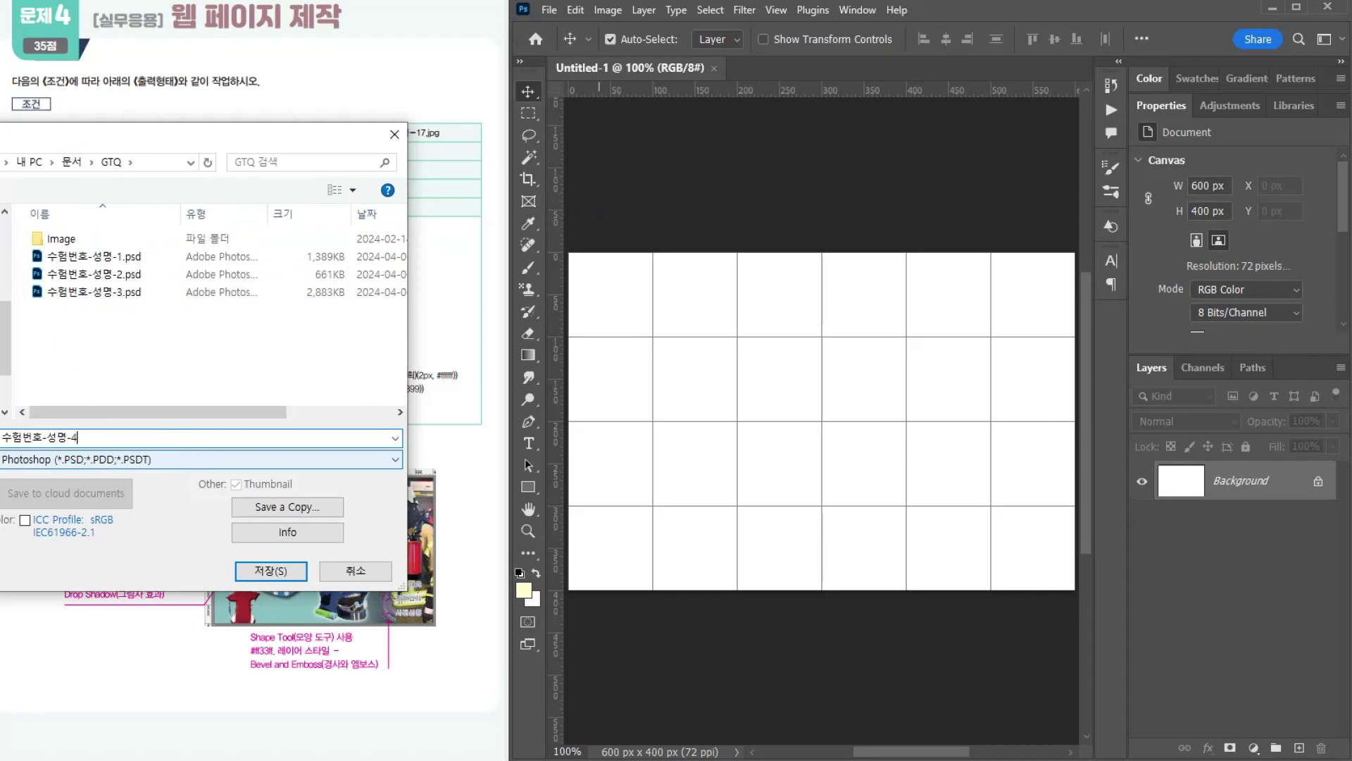
left_click(272, 571)
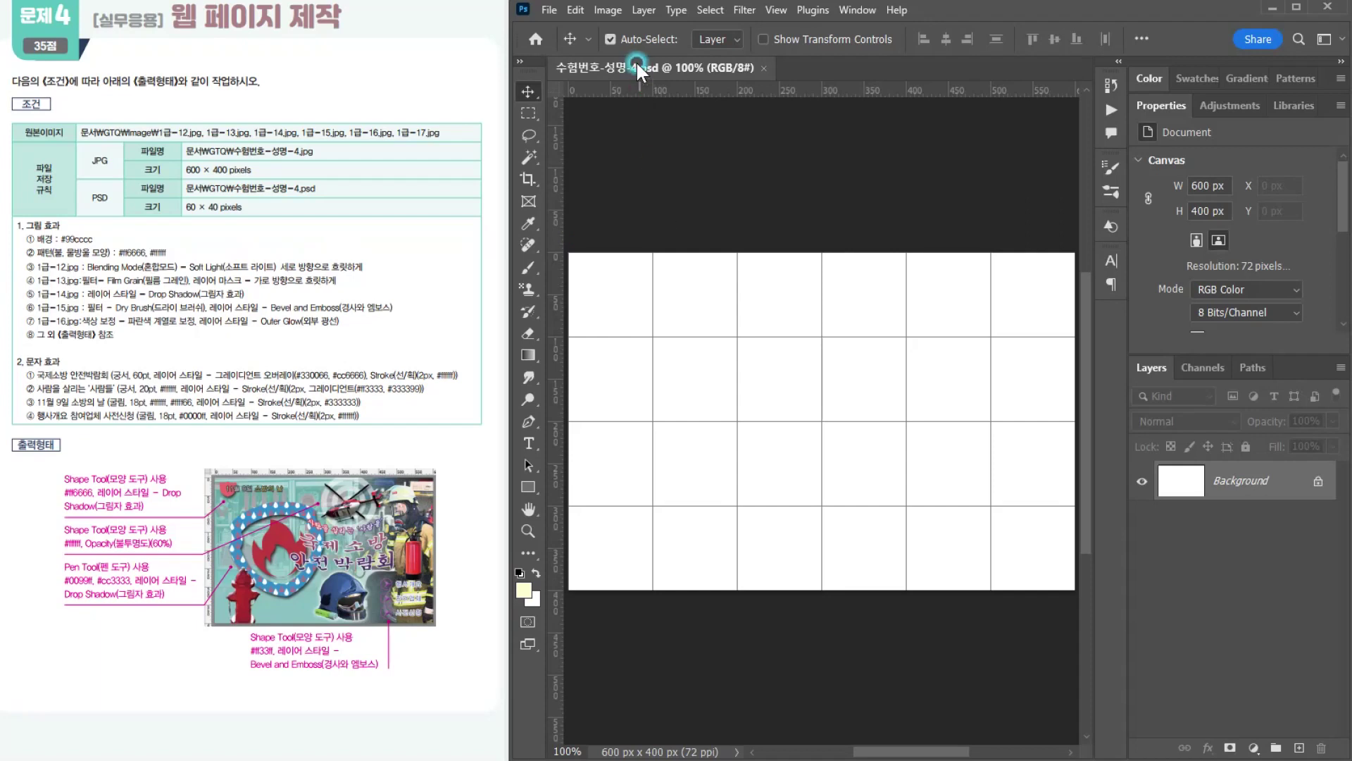
Step: Set the foreground color to #99cccc and fill the Background layer with it
left_click(531, 598)
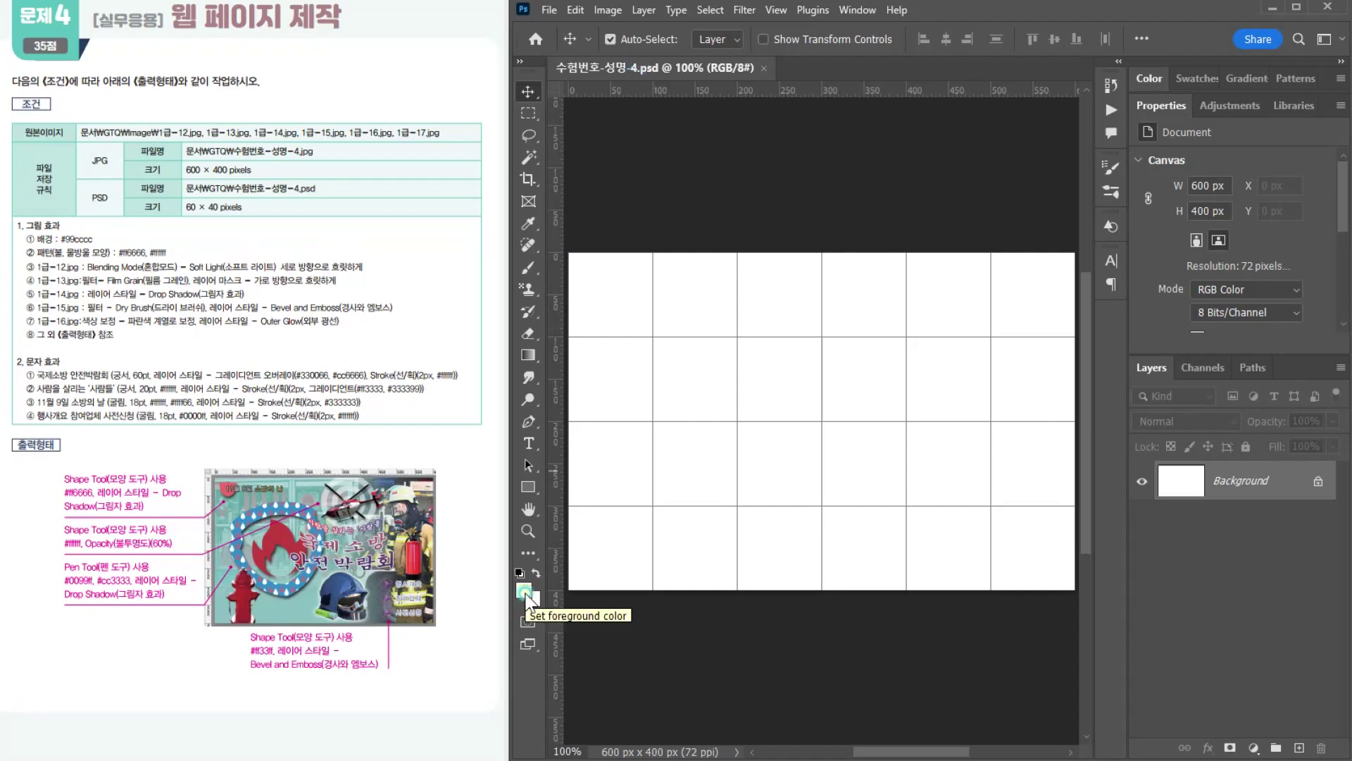
left_click(524, 594)
left_click(1318, 438)
type("99cccc")
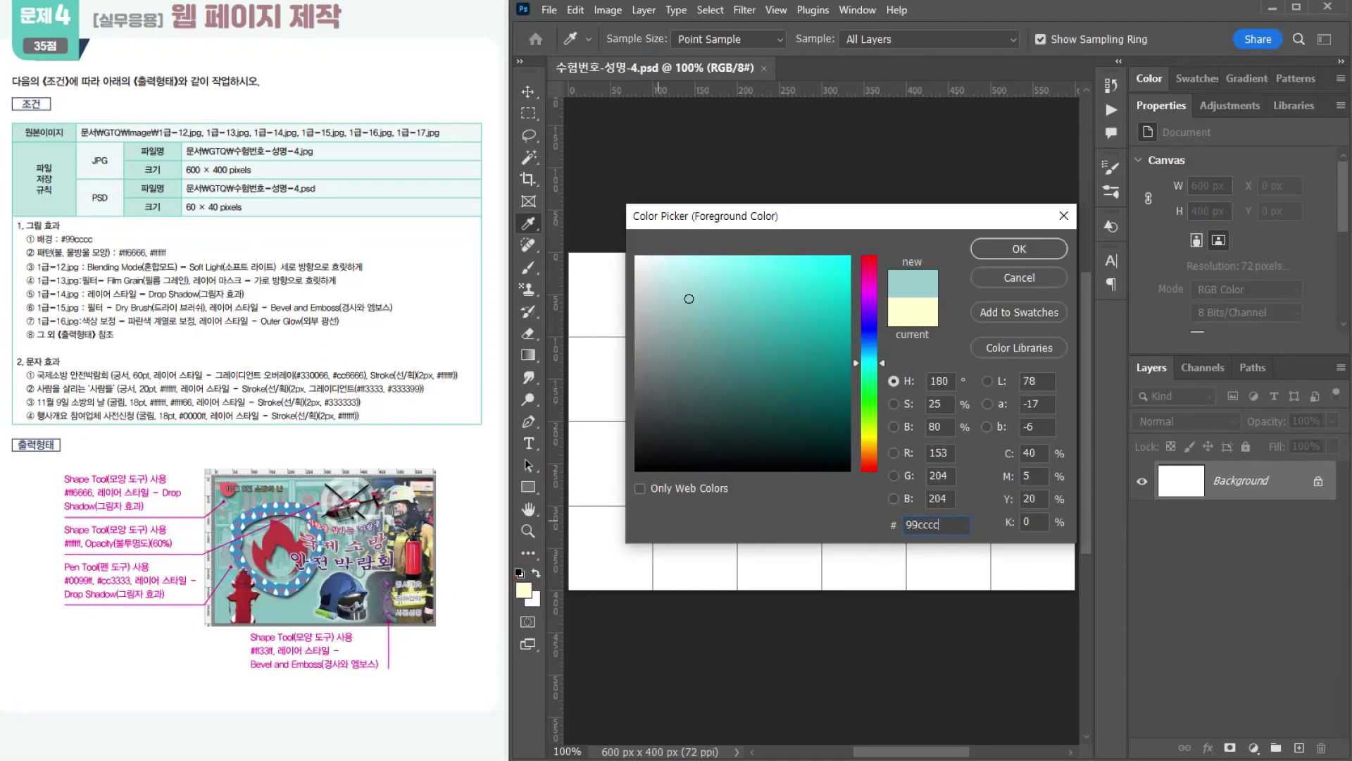
key("Return")
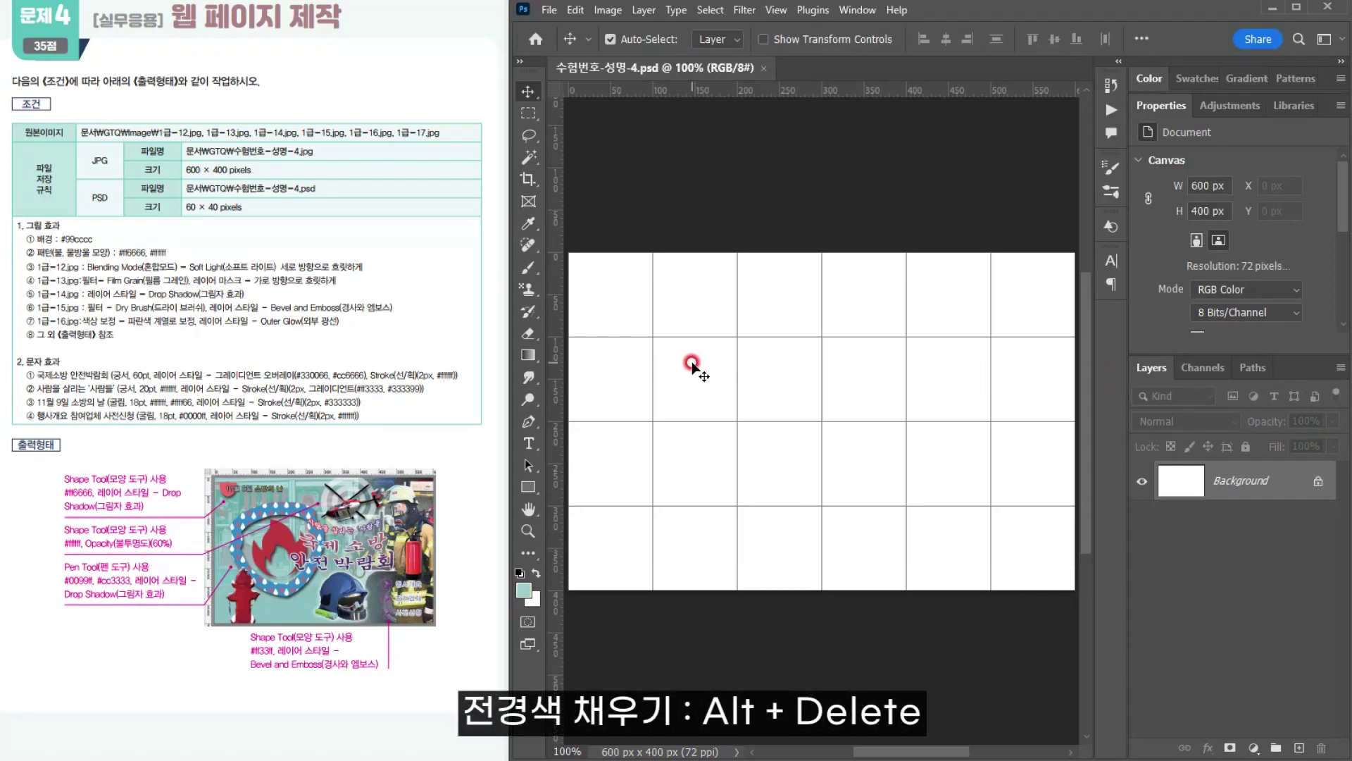
key("alt+Delete")
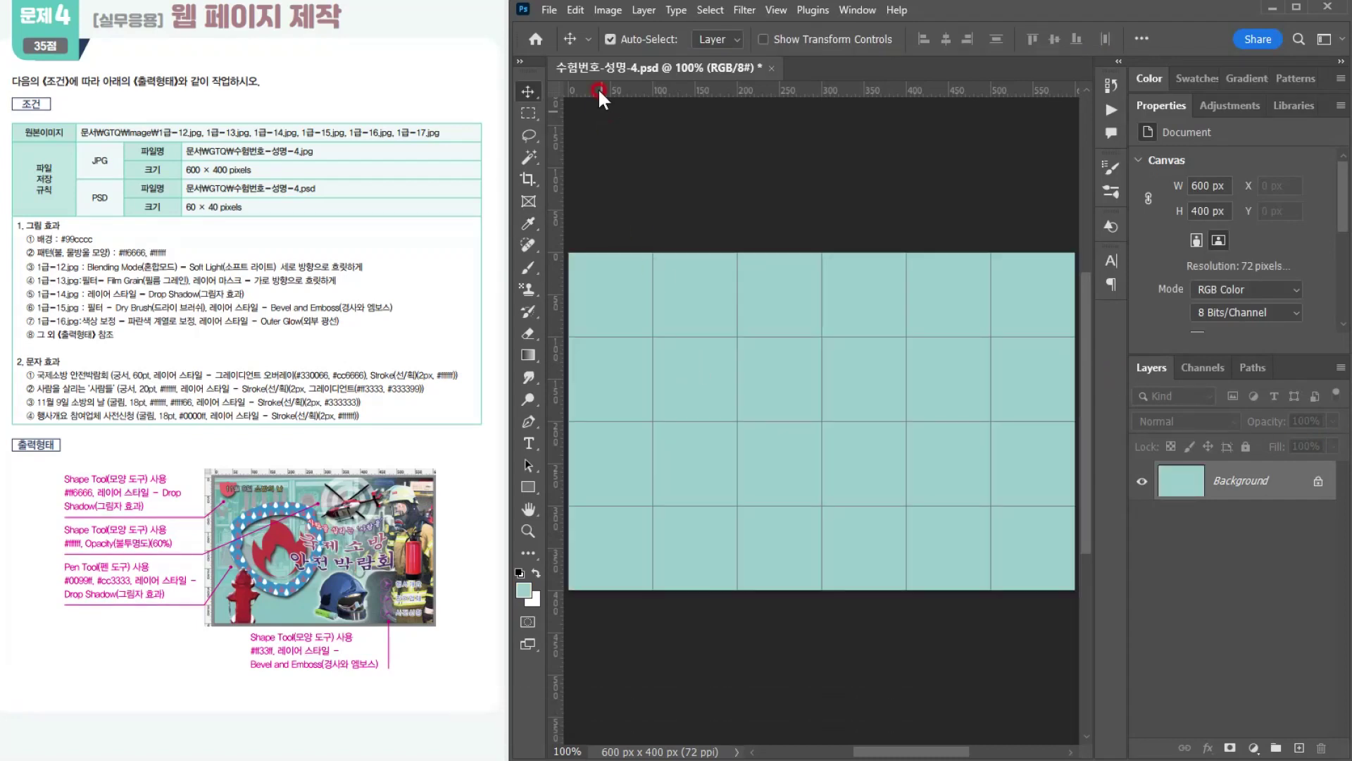
Step: Apply the Fill command to the Background layer using Foreground Color, Normal mode and 100% opacity
left_click(586, 10)
left_click(649, 270)
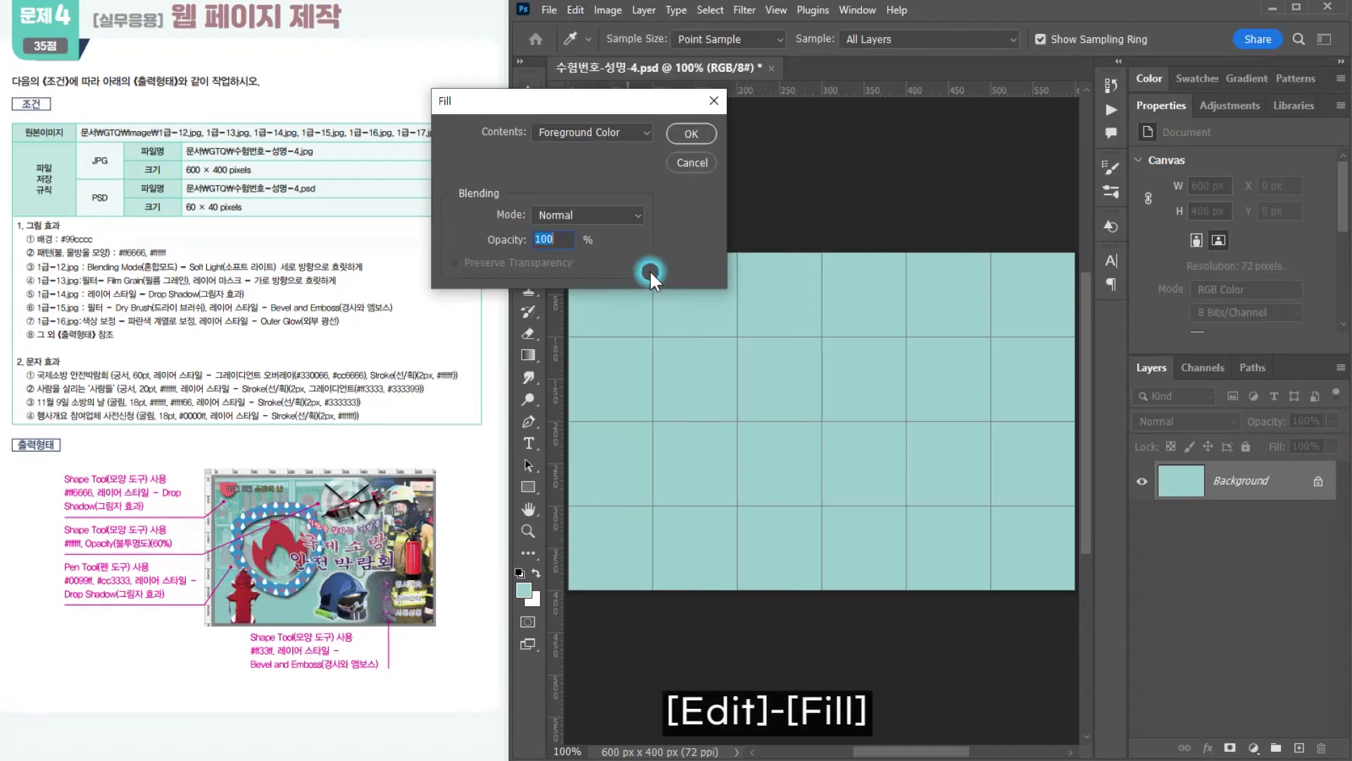
left_click(564, 132)
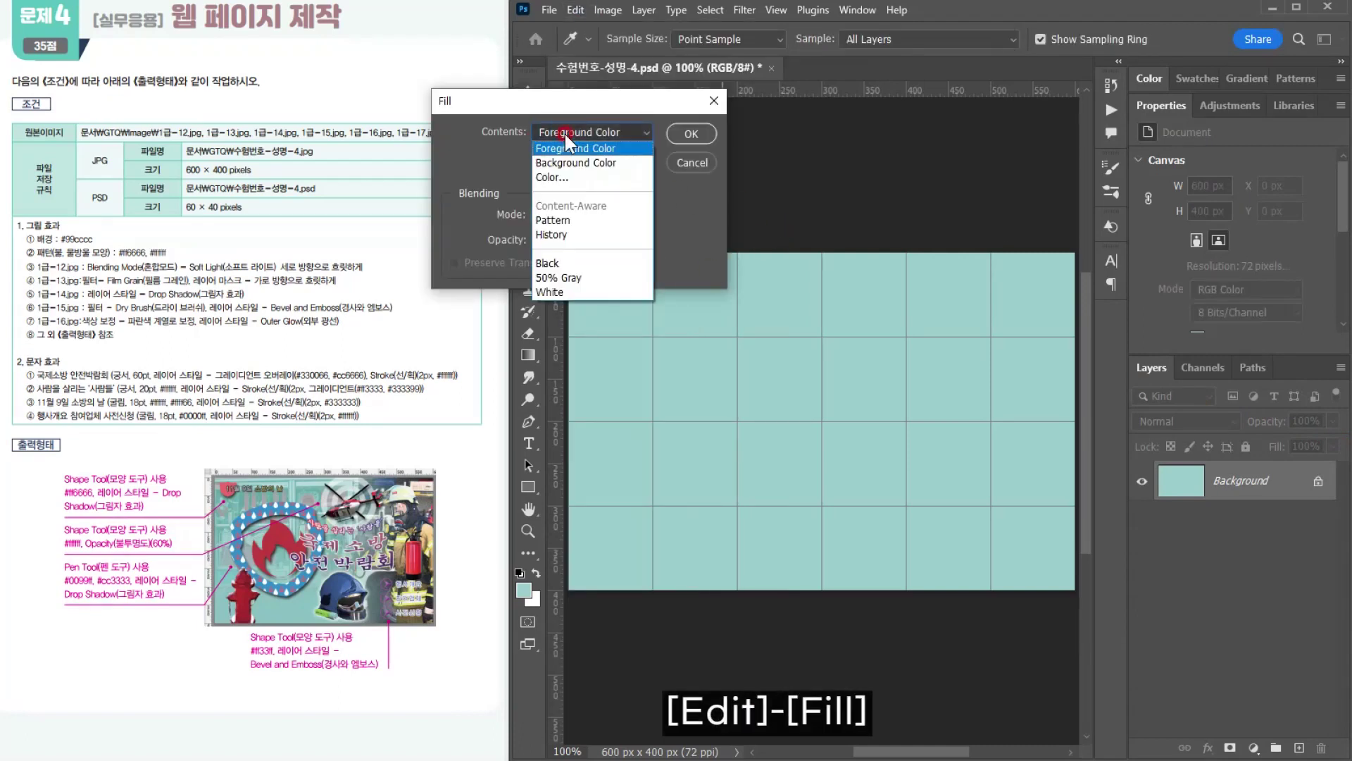
left_click(569, 149)
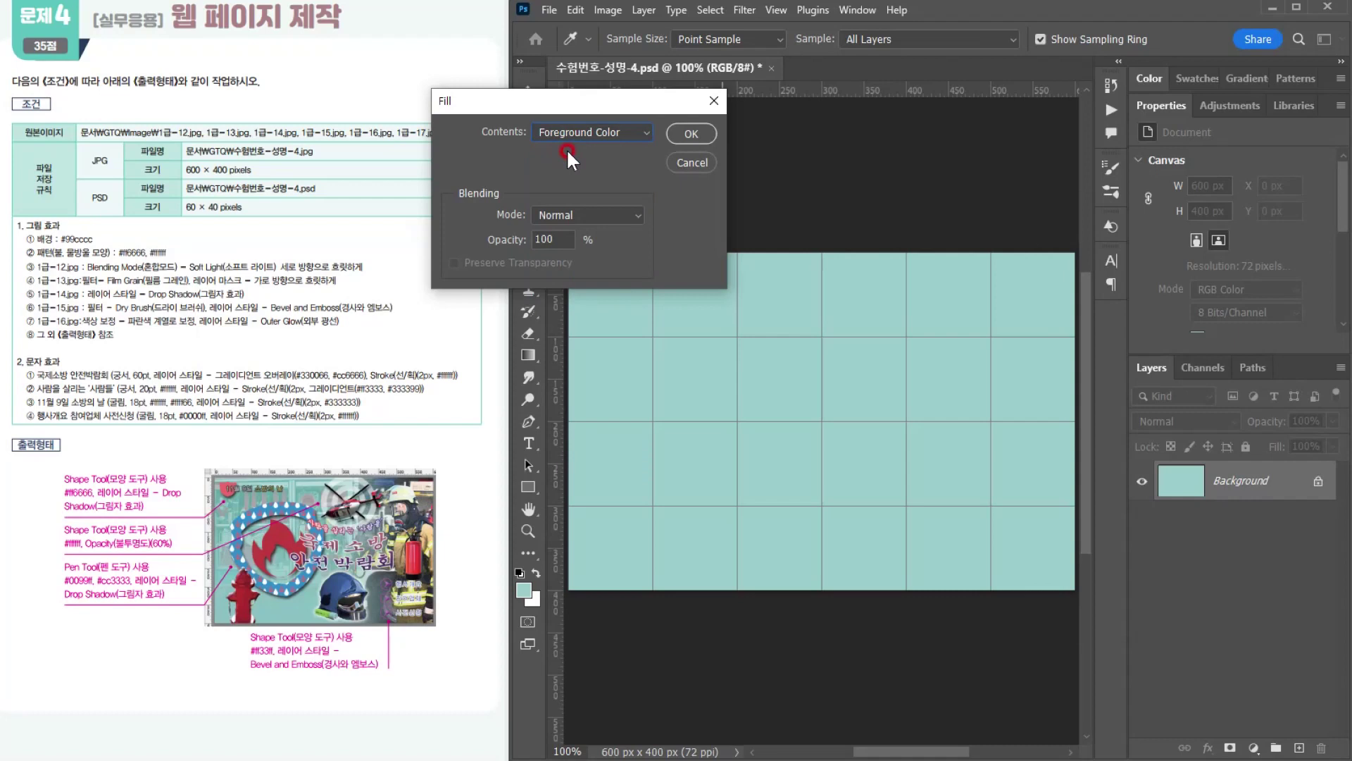
left_click(689, 134)
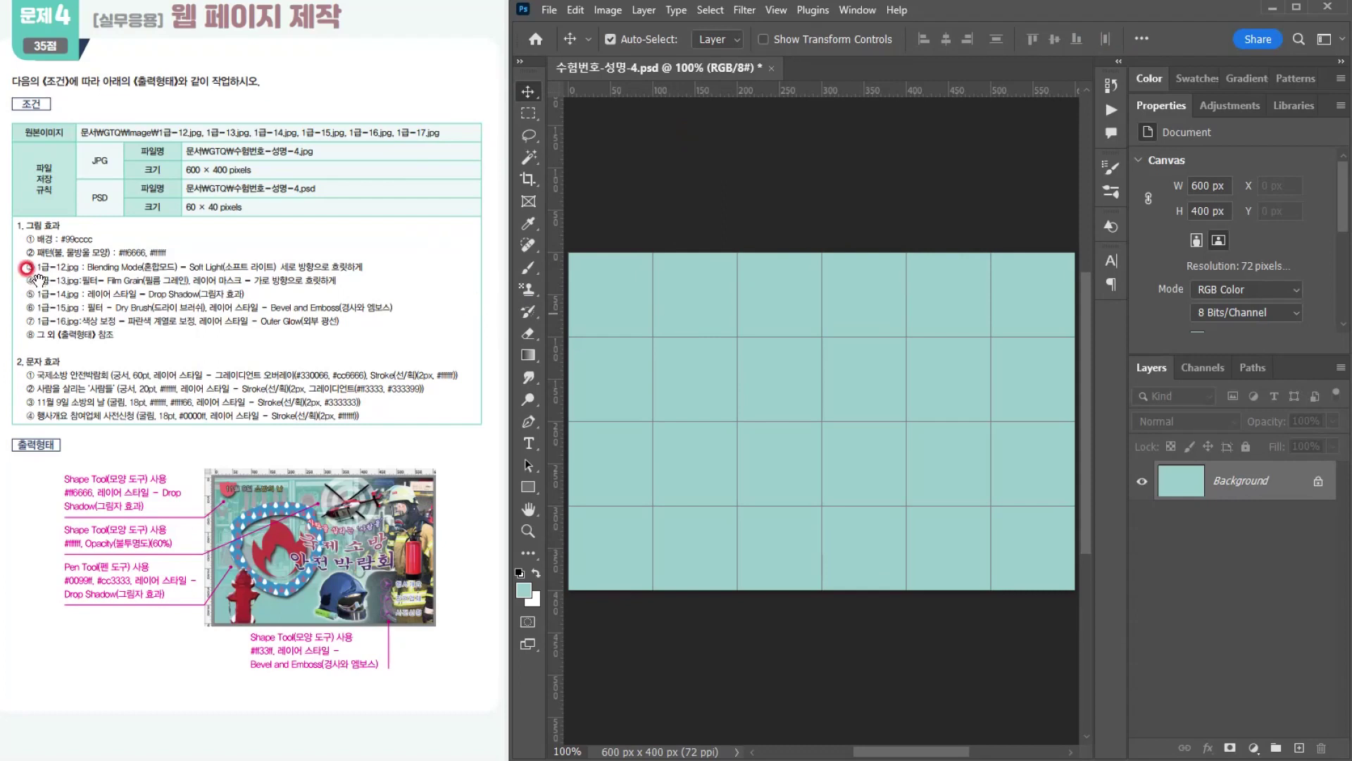
Step: Create a second new document of 50 × 50 pixels for the pattern, at 72 pixels/inch with a white background
left_click(68, 263)
left_click(550, 12)
left_click(563, 26)
left_click_drag(1046, 297, 1083, 300)
type("50")
key("Tab")
type("50")
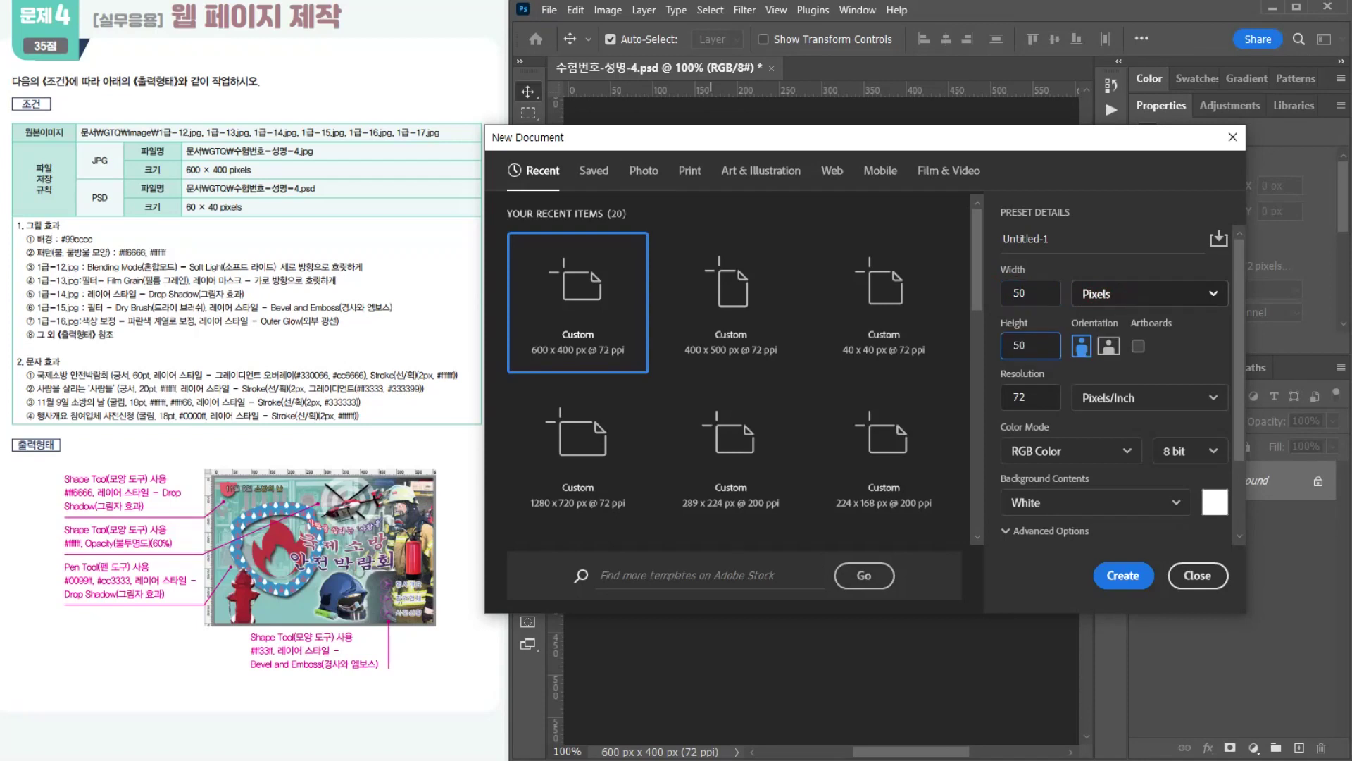
left_click(1107, 573)
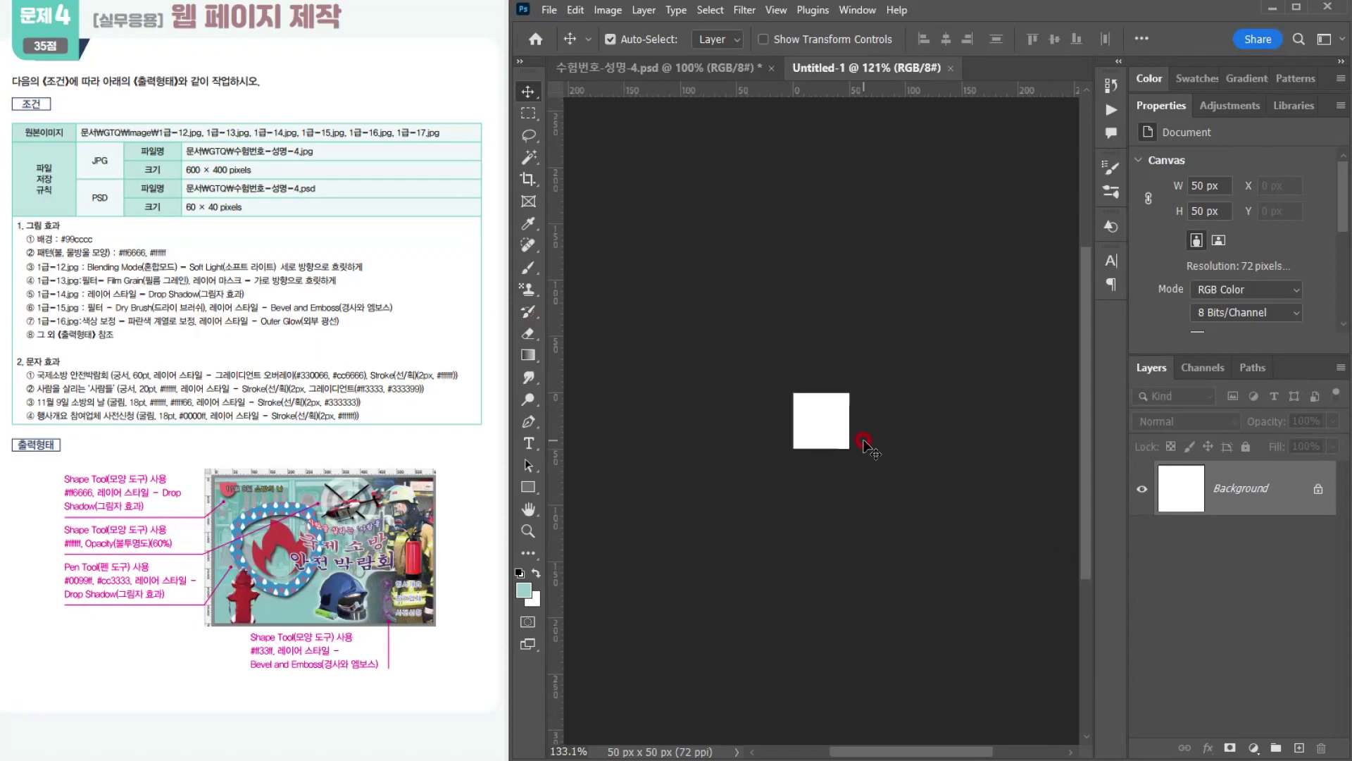
Step: Activate the Custom Shape Tool in Shape mode with no stroke color
scroll(864, 440, "up", 17)
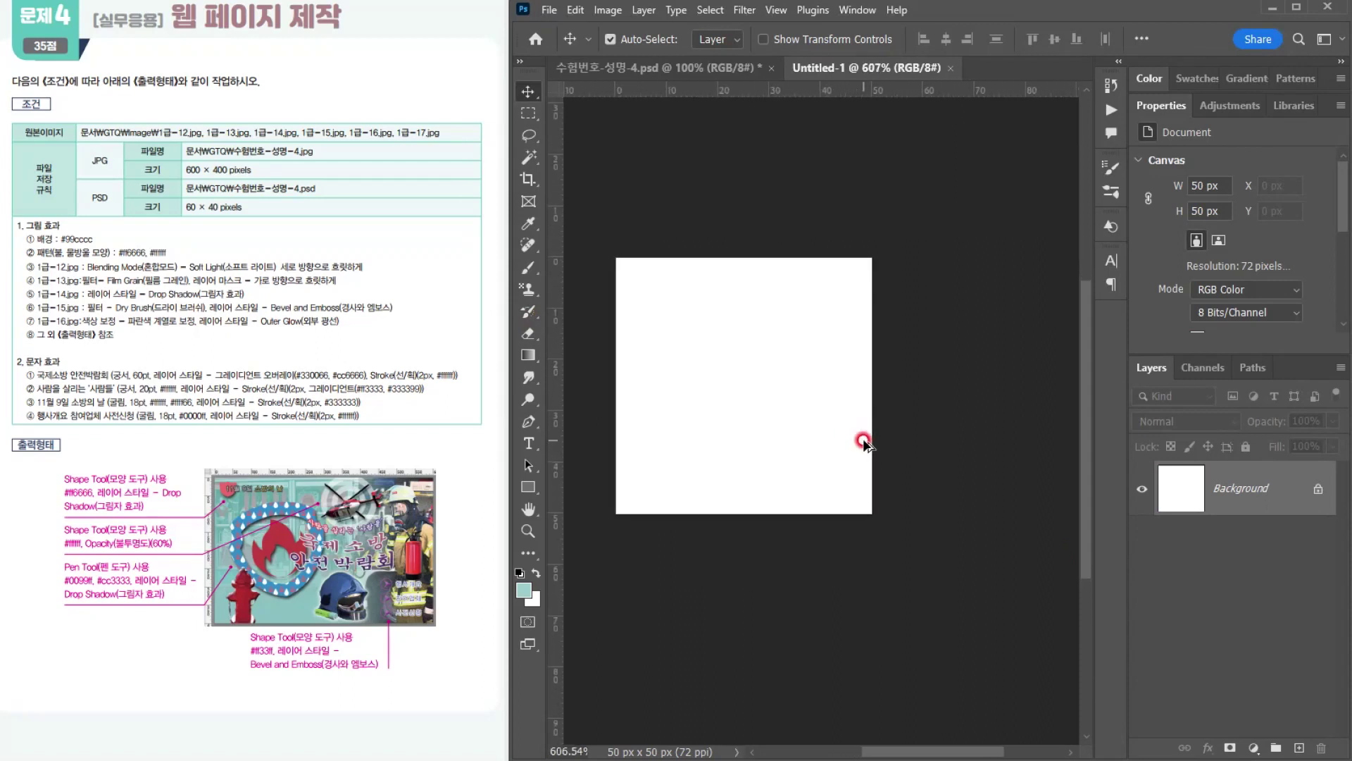
scroll(758, 453, "up", 2)
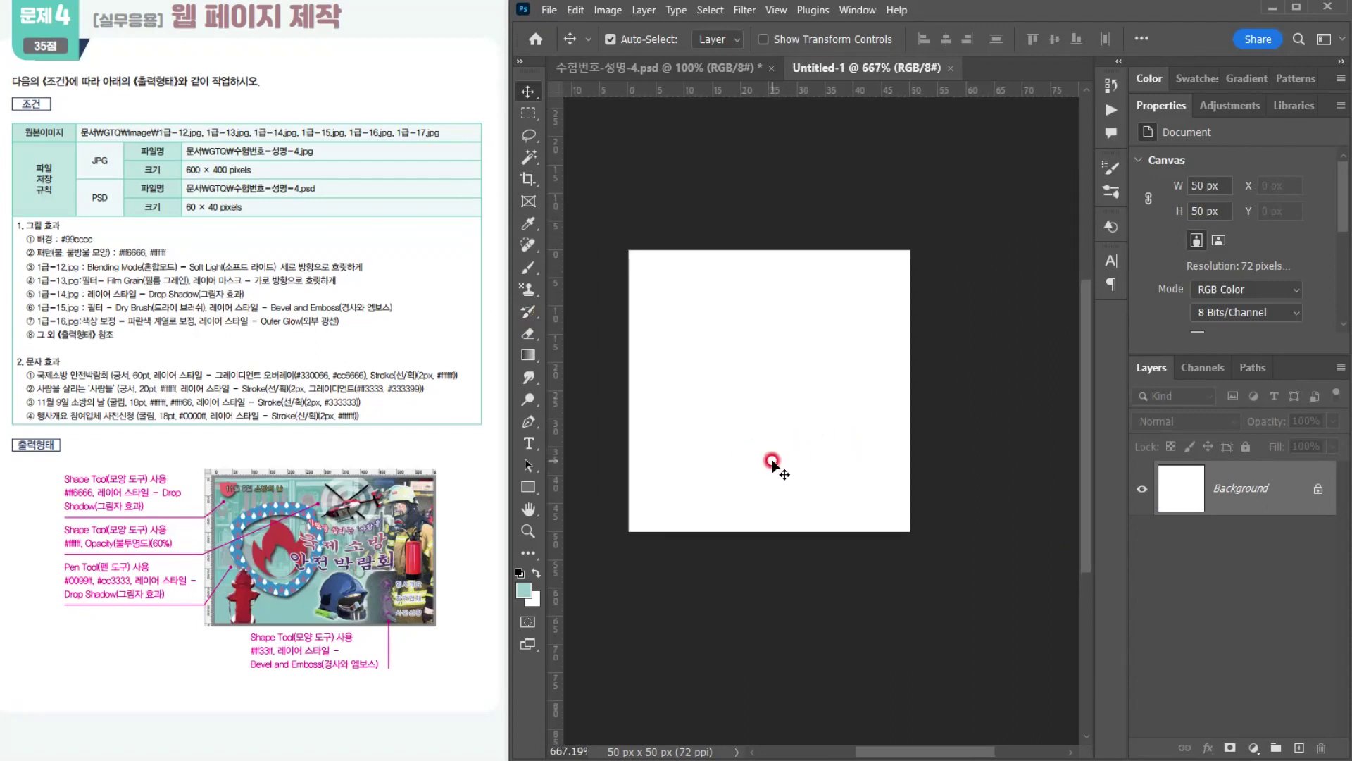
right_click(532, 486)
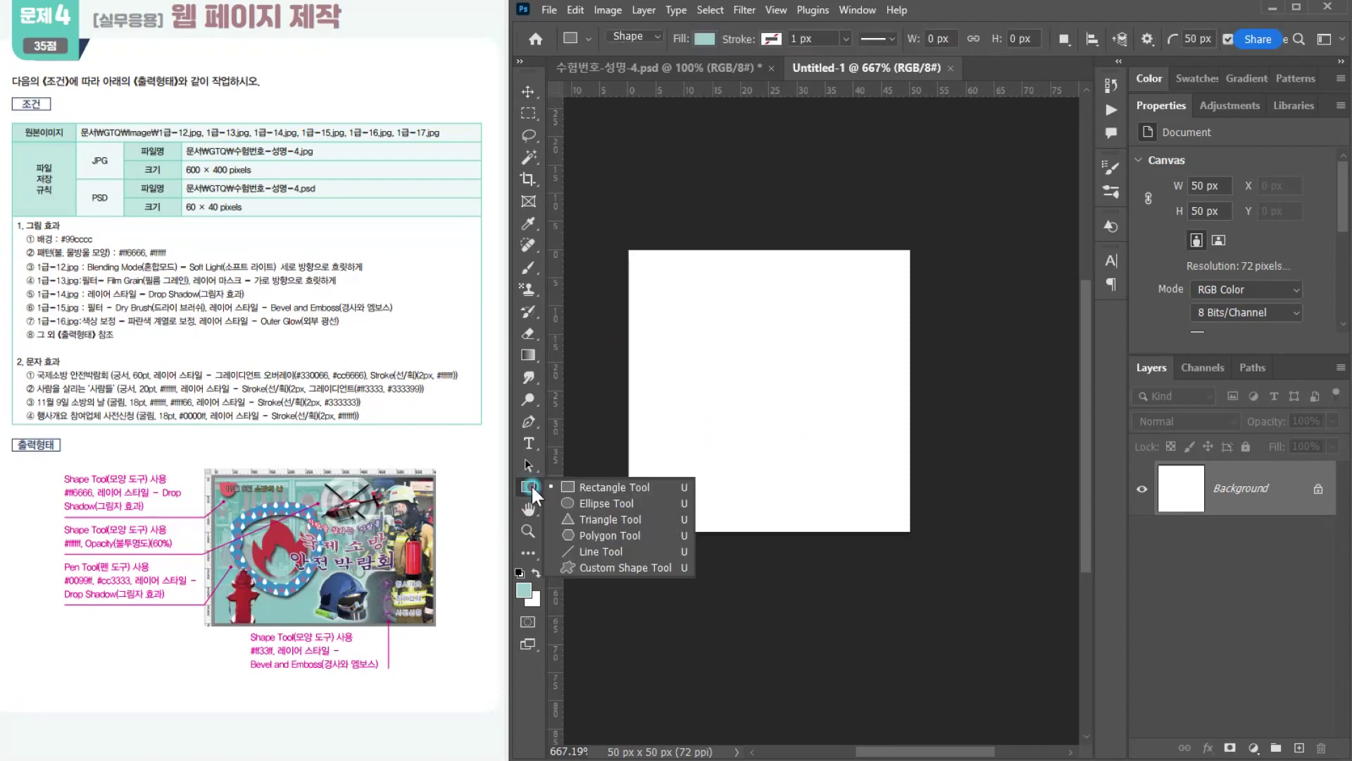
left_click(602, 566)
key("ctrl")
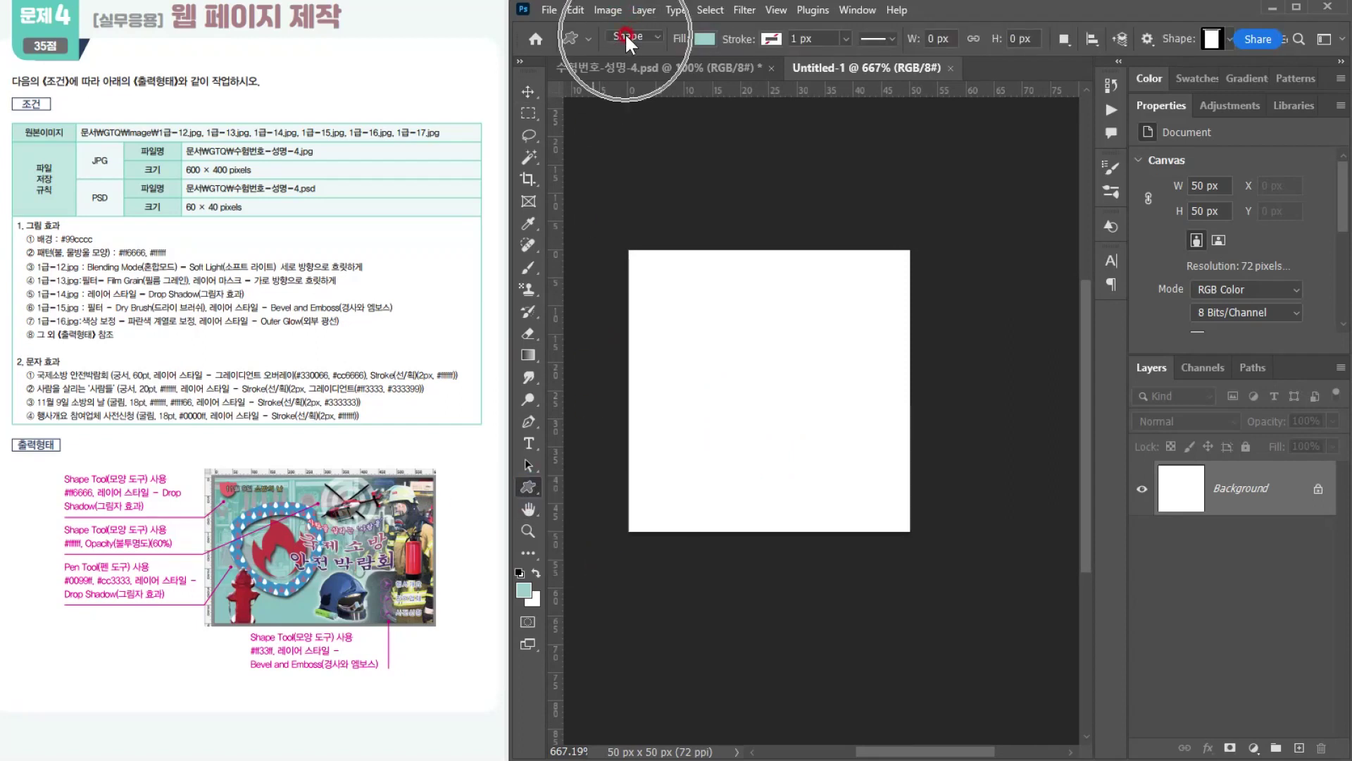
key("ctrl")
key("ctrl")
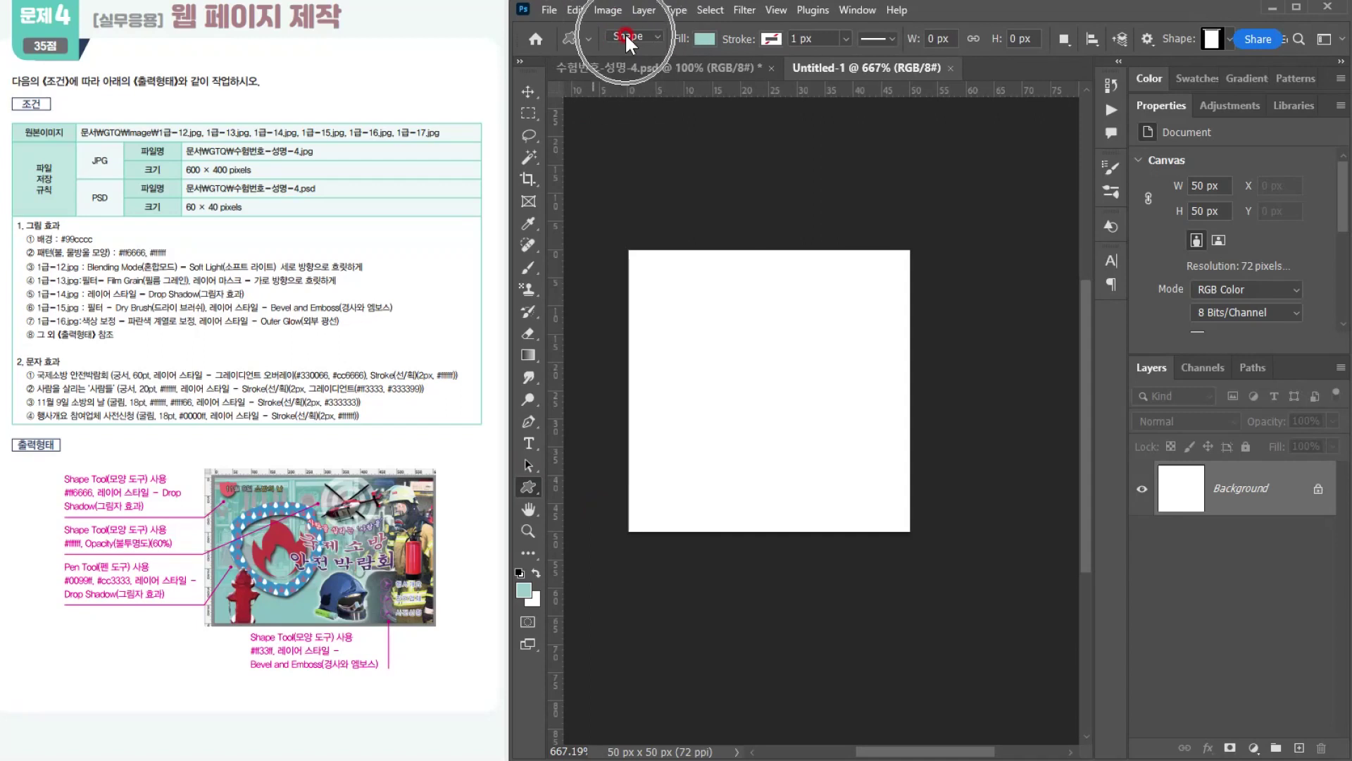
key("ctrl")
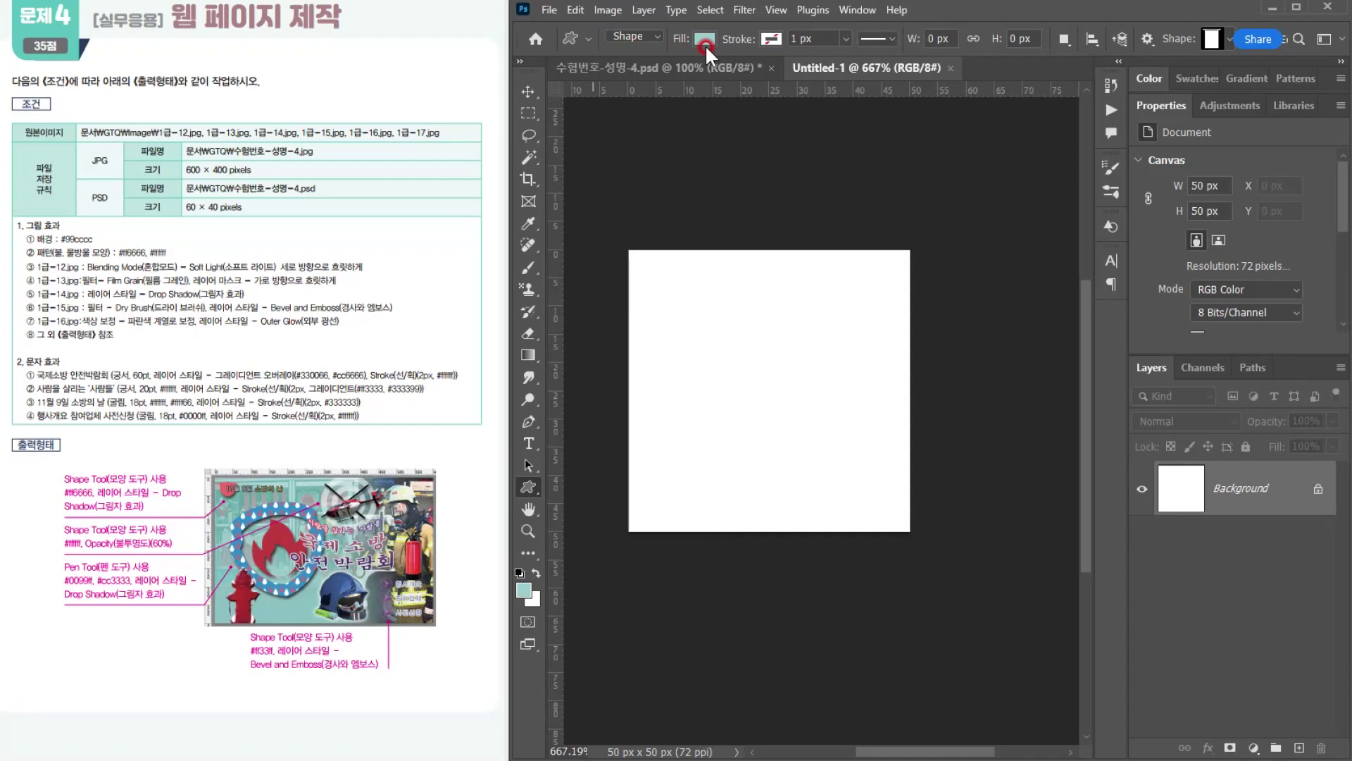
left_click(774, 38)
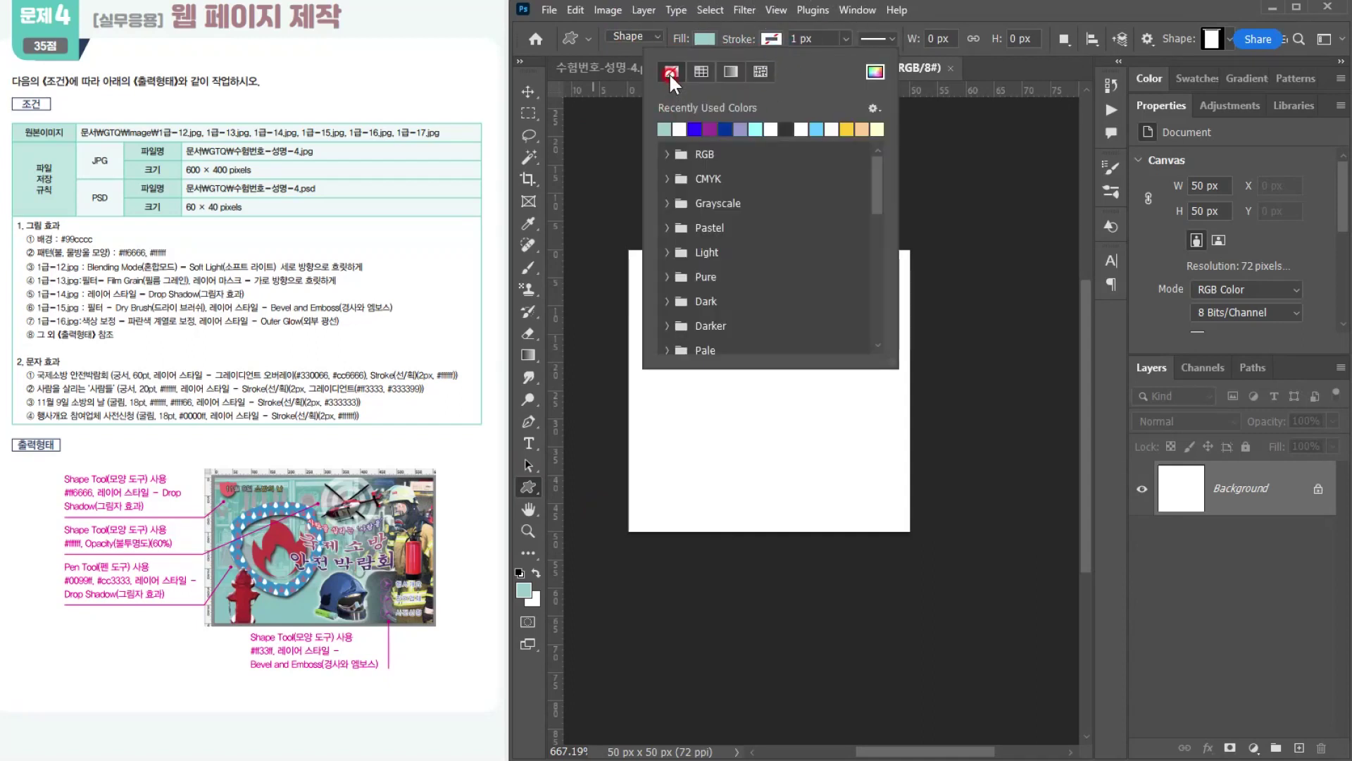
left_click(789, 44)
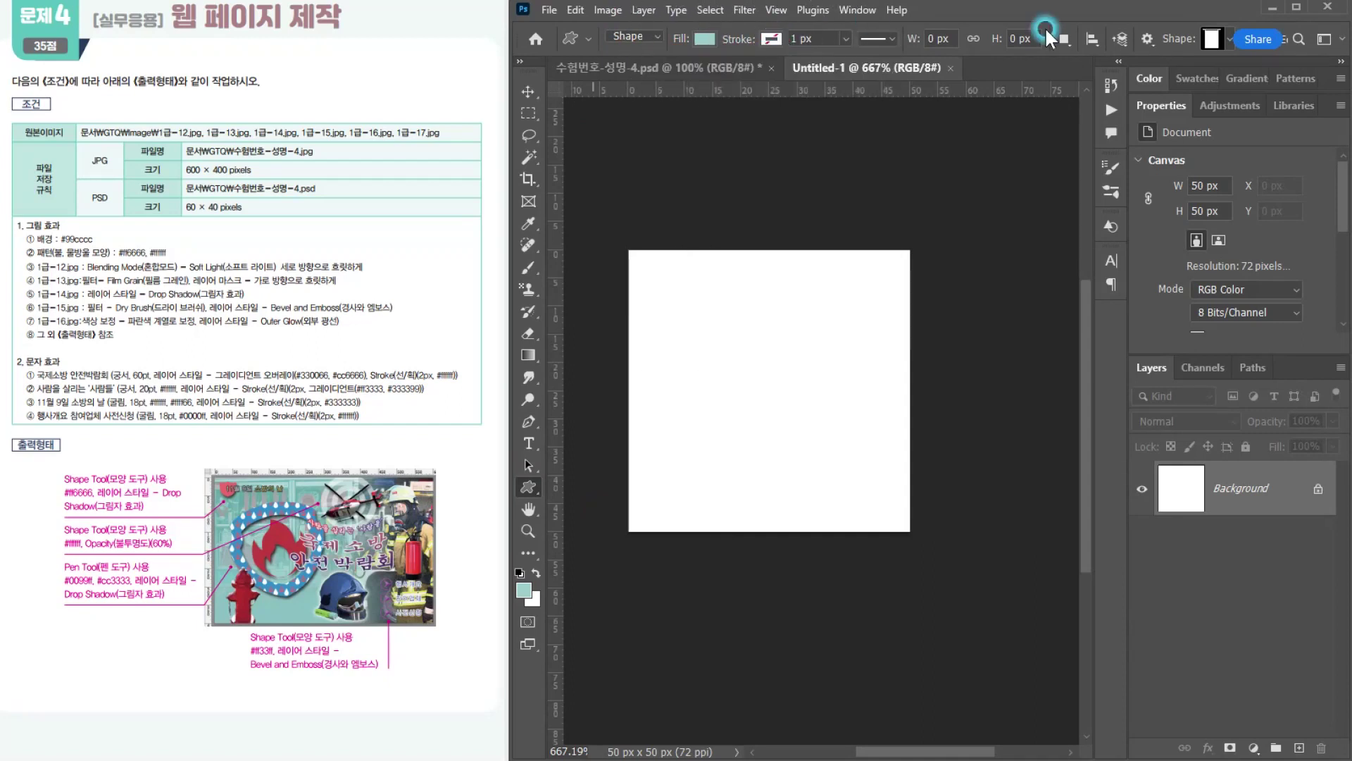
Step: Choose the fire shape from the legacy Nature shapes and draw it about 23 × 26 px in the canvas's upper-left area
left_click(1230, 37)
left_click(1136, 171)
left_click(1112, 218)
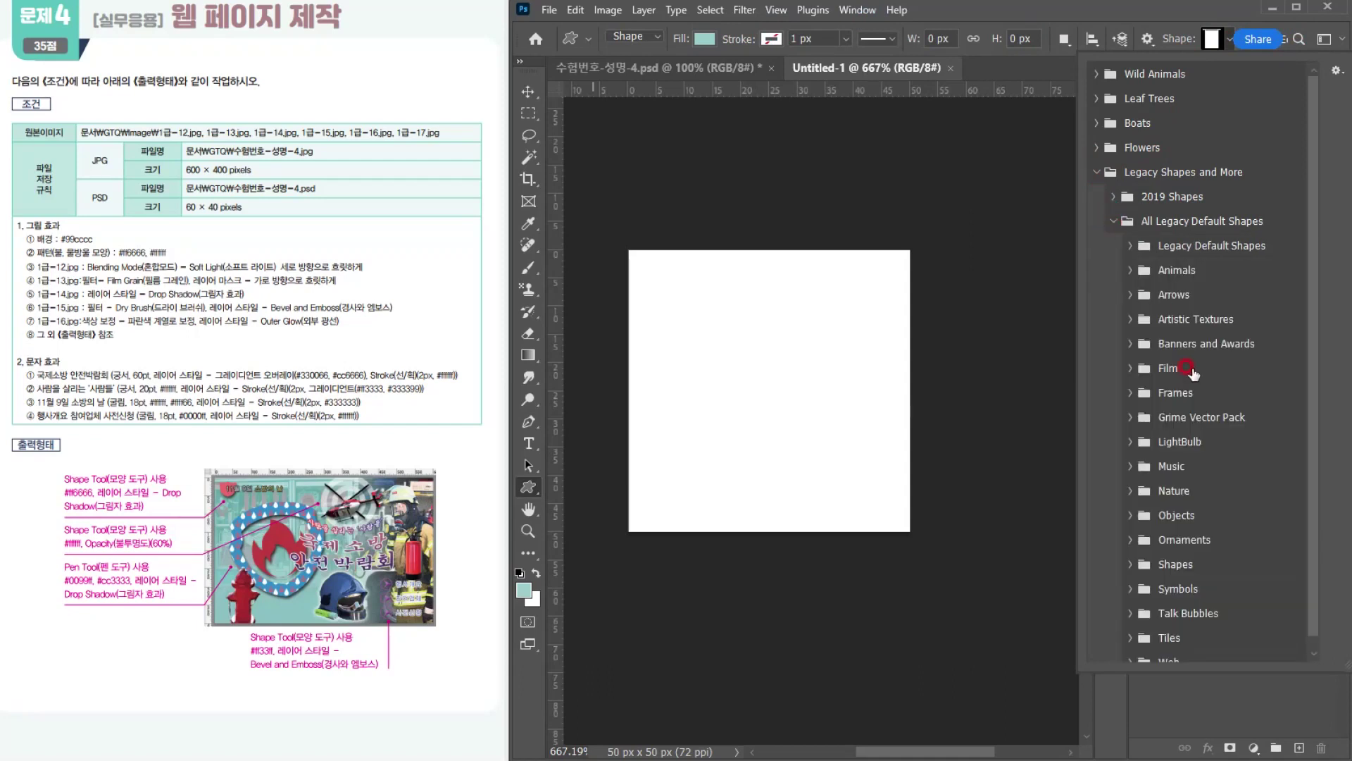
left_click(1144, 490)
scroll(1265, 544, "down", 3)
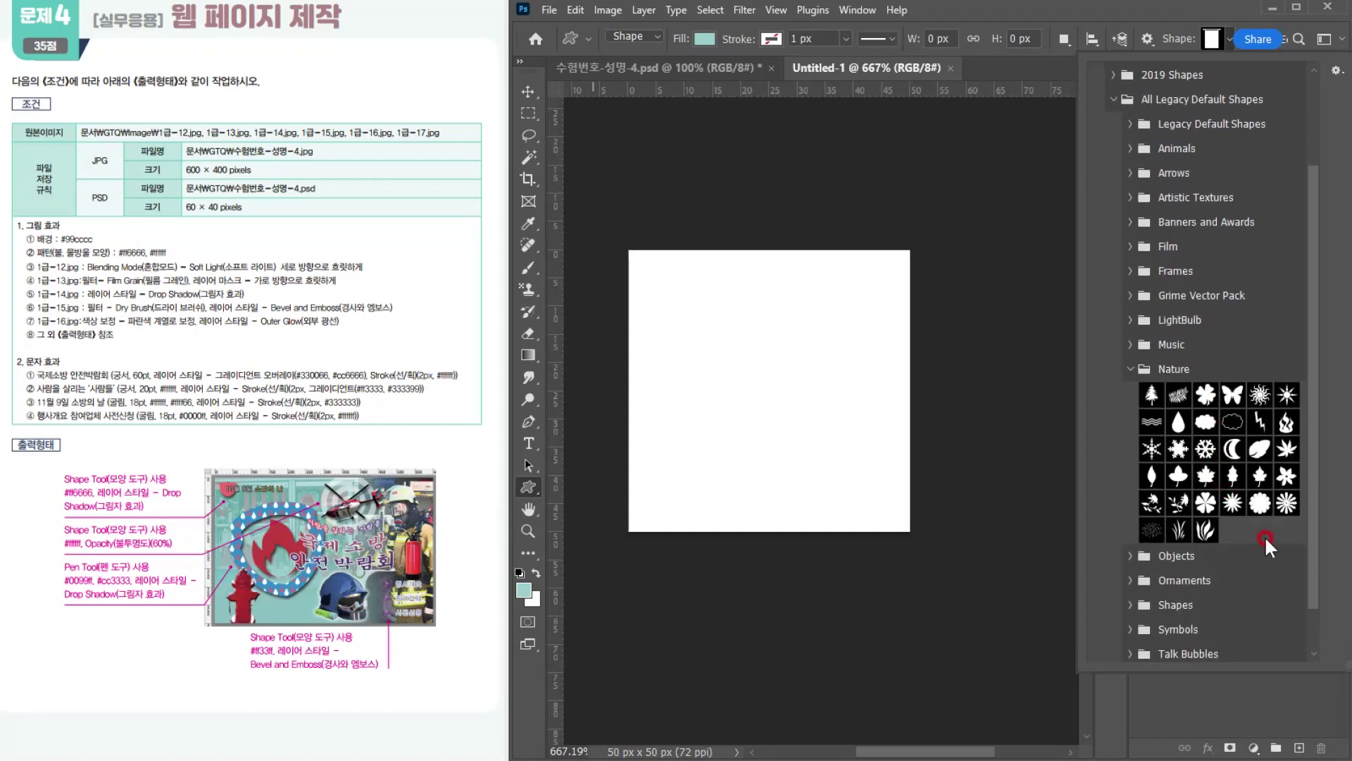
left_click(1284, 420)
left_click(1286, 422)
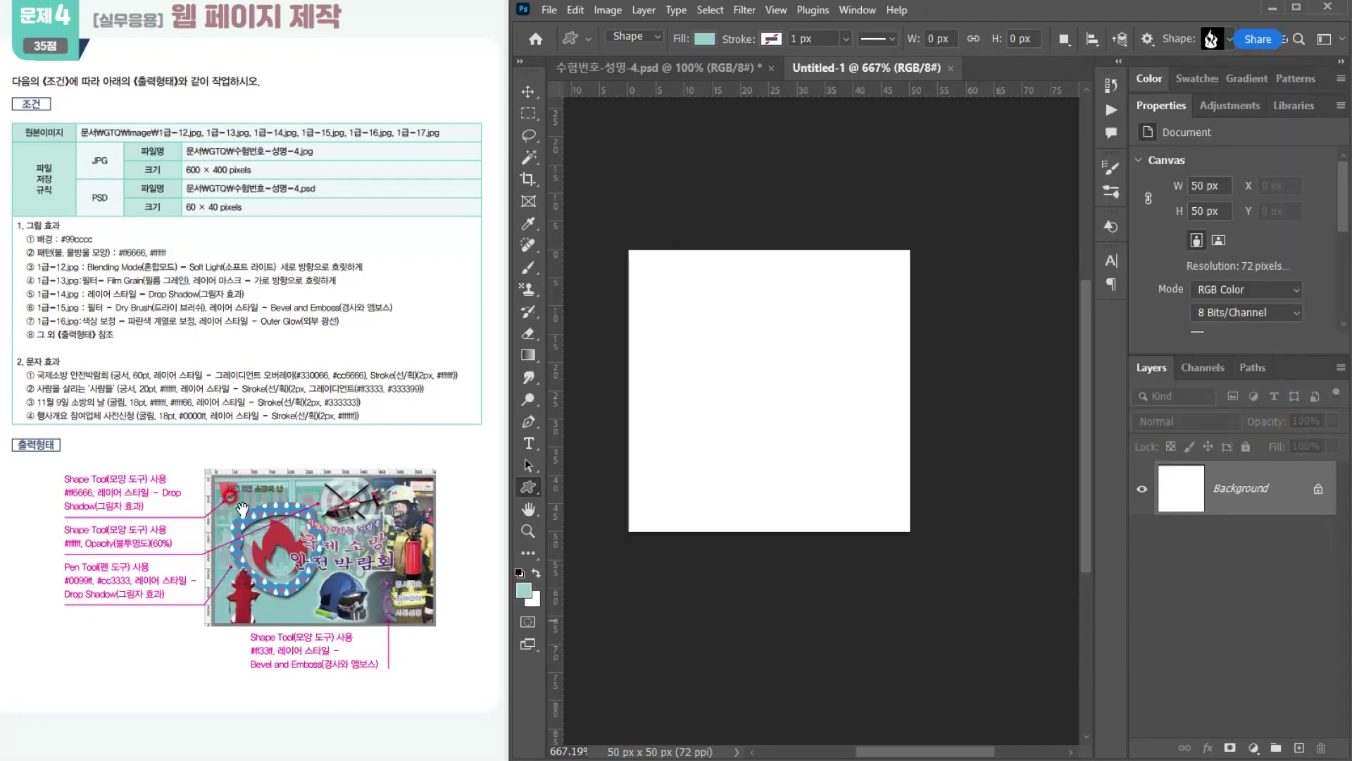
left_click(684, 384)
left_click_drag(644, 270, 763, 419)
Step: Set the fire shape's fill color to #ff6666
left_click(1171, 492)
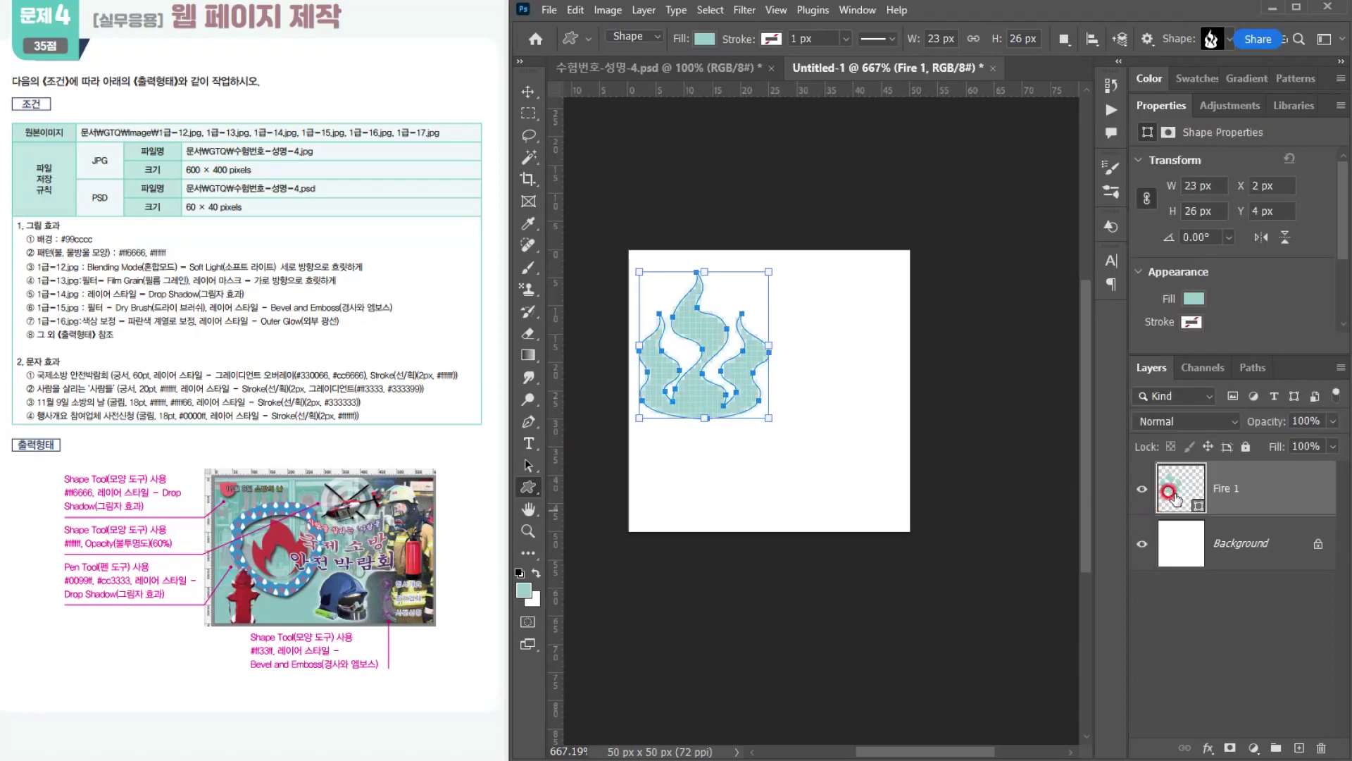
double_click(1172, 494)
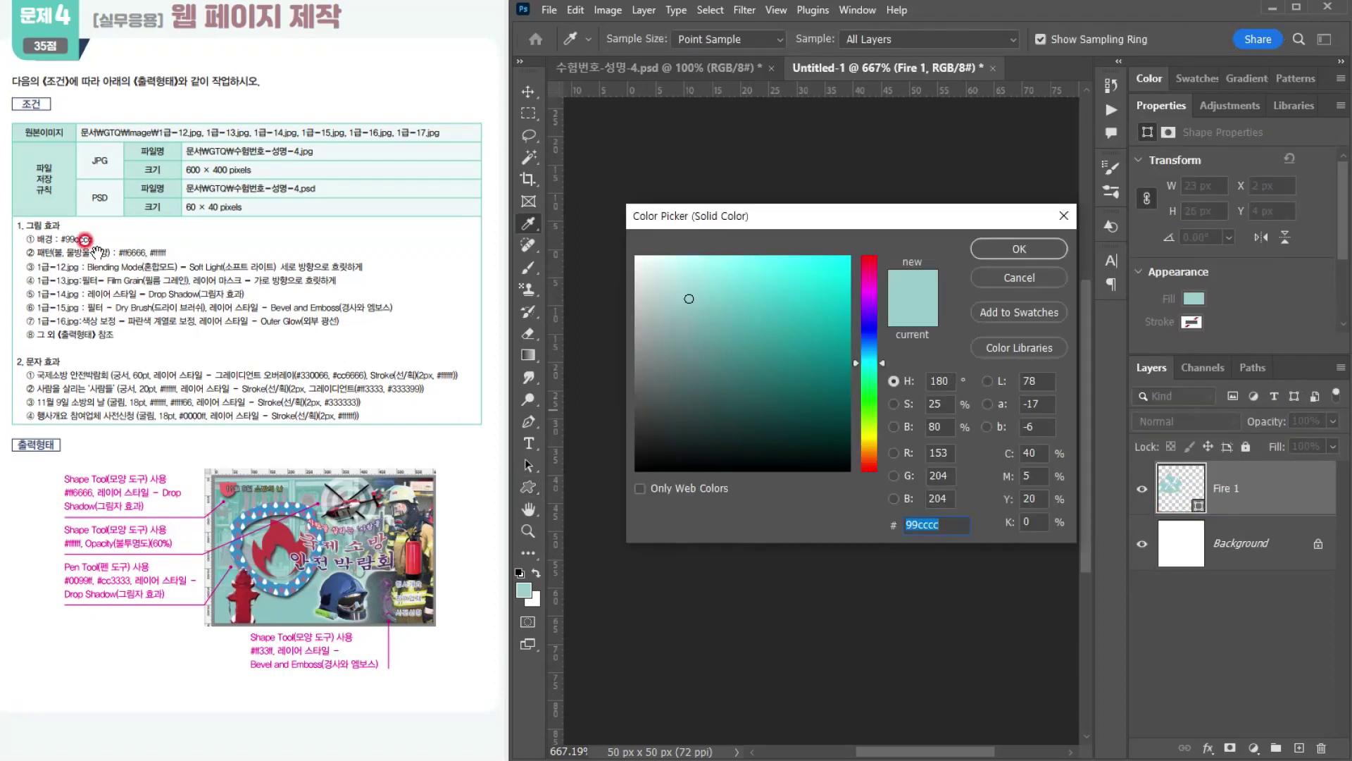
type("ff6666")
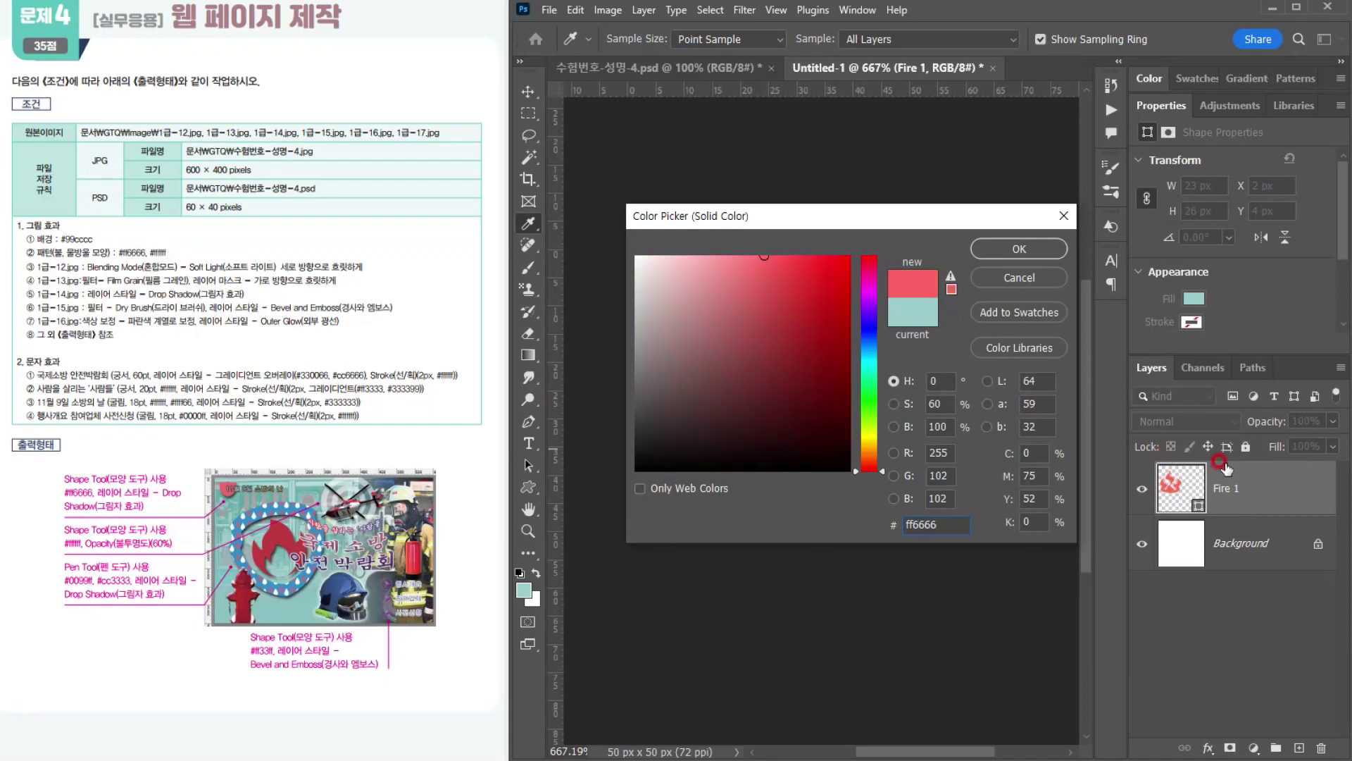
key("Return")
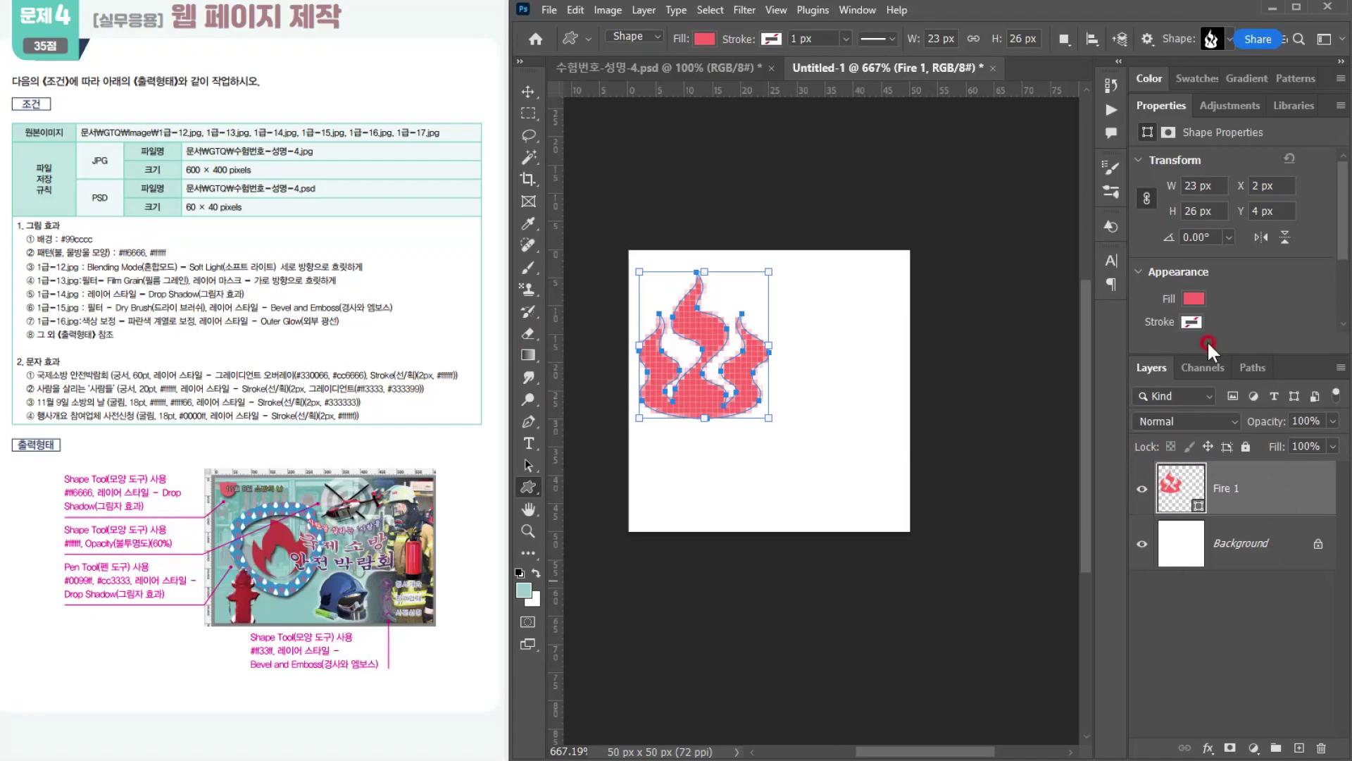
Step: Choose the raindrop from the legacy Nature shapes and draw it about 21 × 34 px in the canvas's lower-right area
left_click(1228, 42)
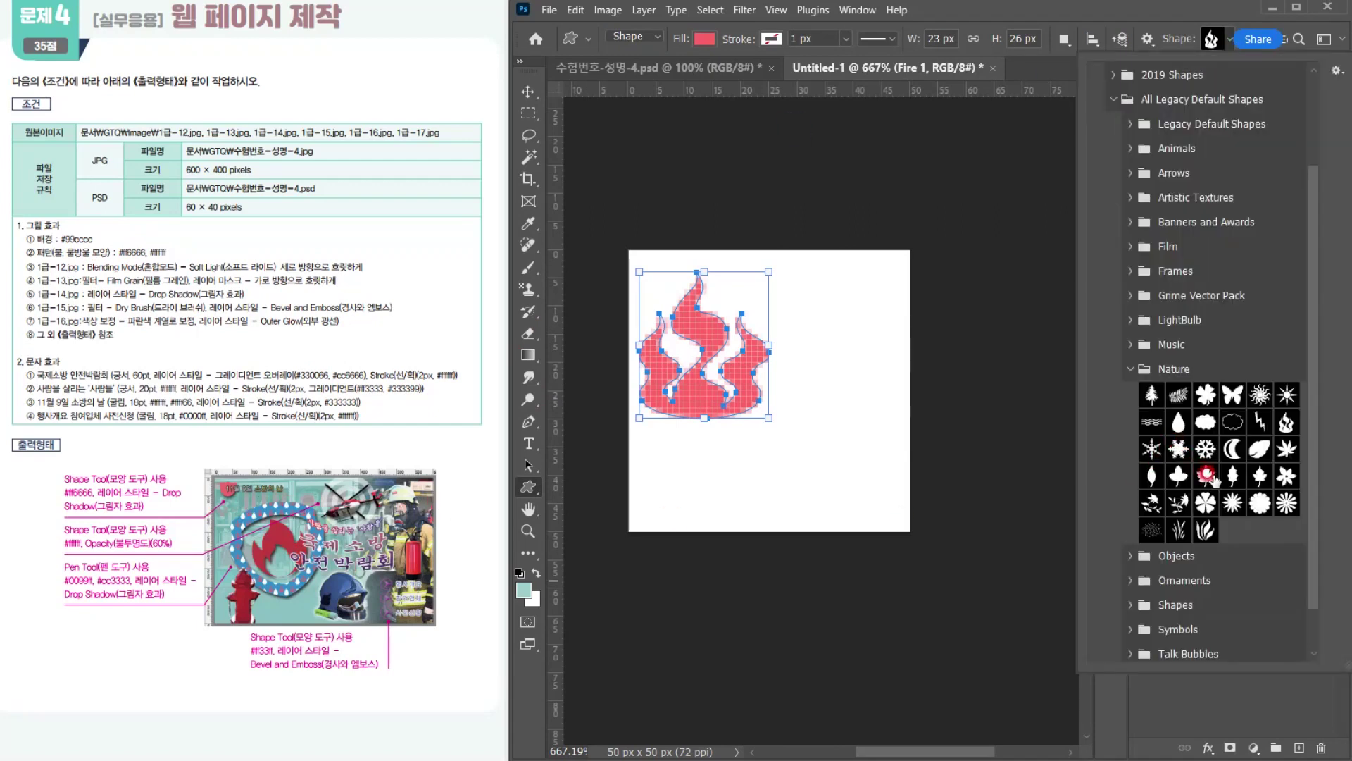
double_click(1178, 422)
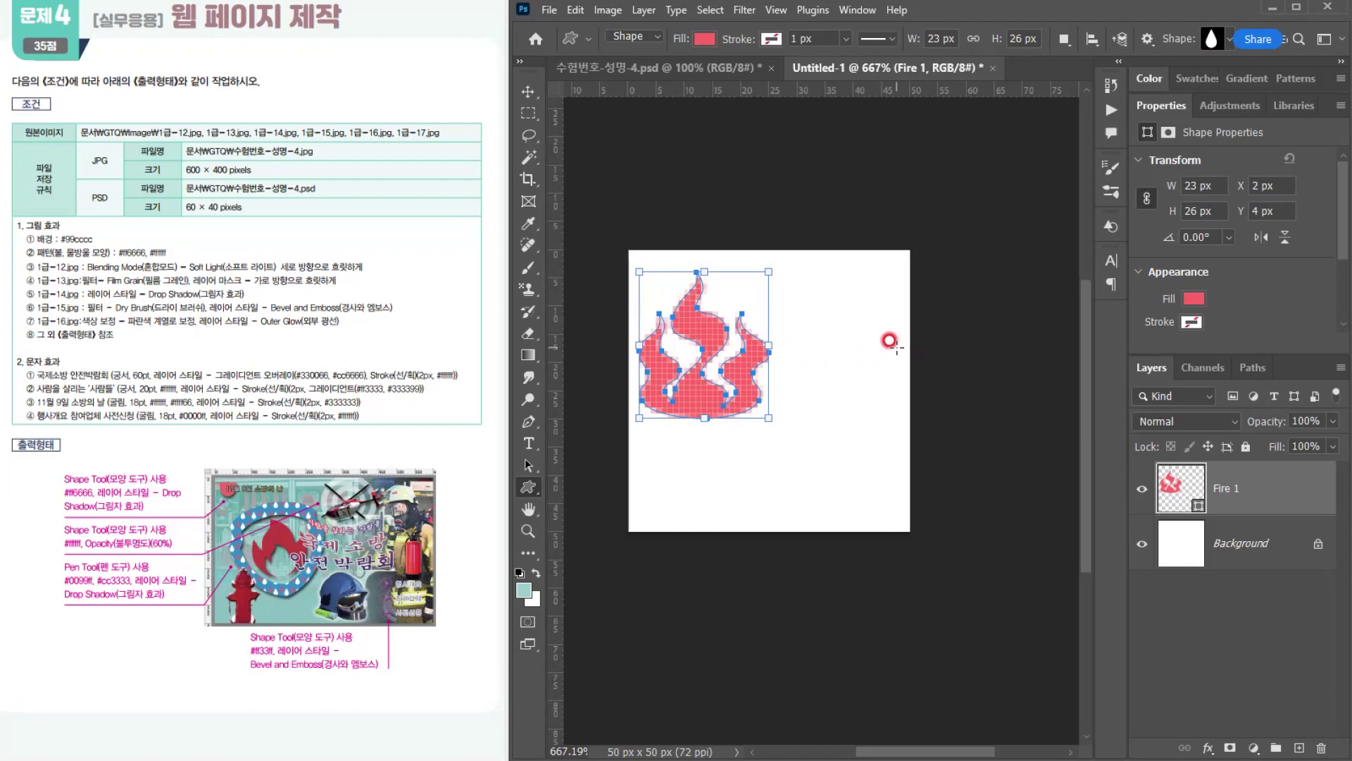
left_click_drag(890, 341, 732, 520)
Step: Set the raindrop shape's fill color to #ffffff
left_click(1183, 486)
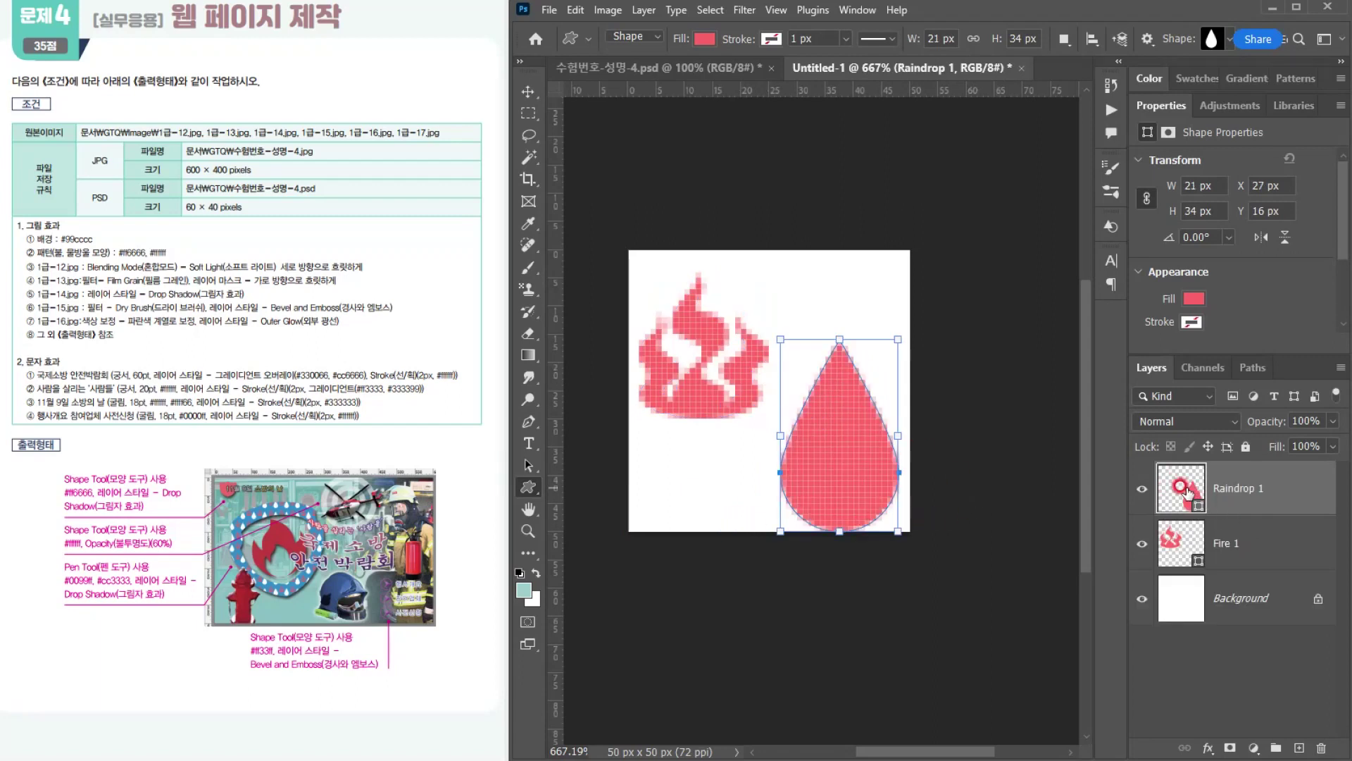
left_click_drag(725, 319, 604, 235)
left_click(994, 243)
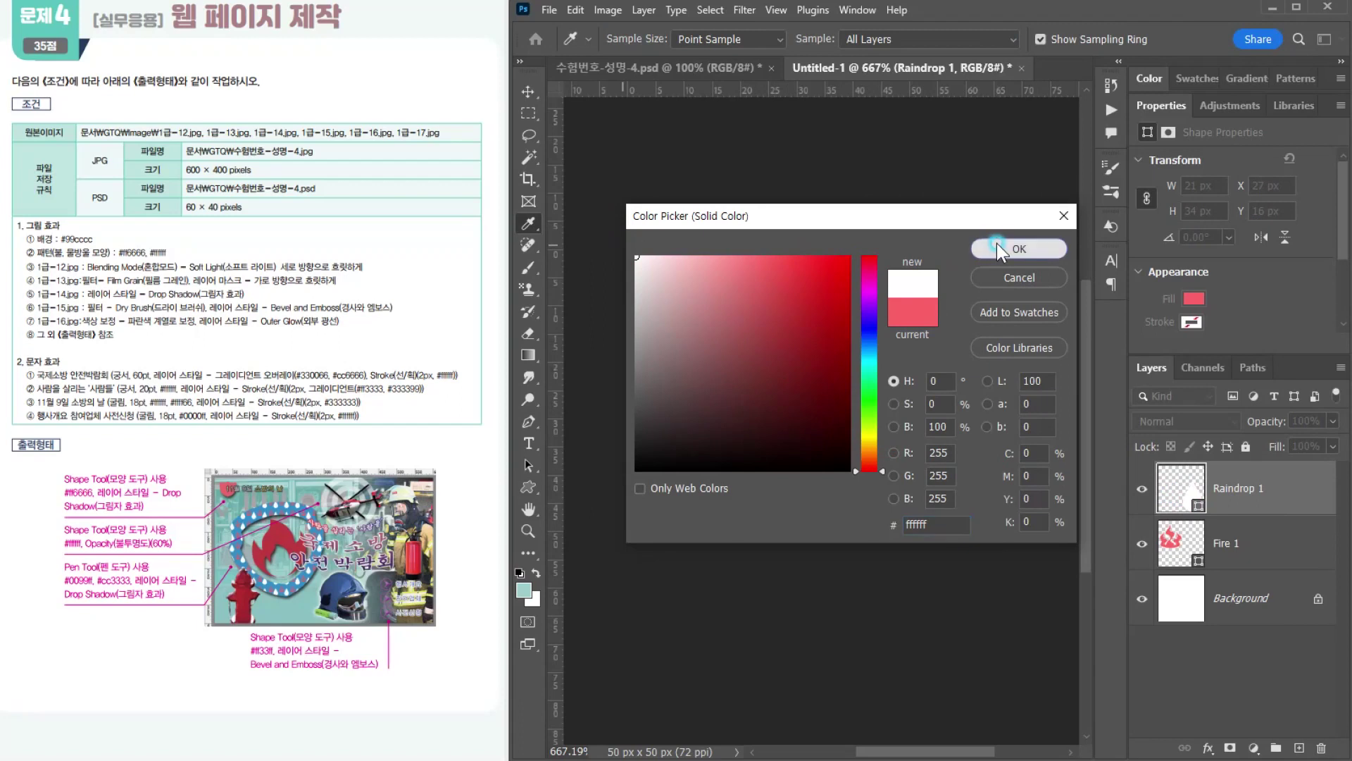
Step: Move the raindrop slightly up and left to about X 26 px, Y 12 px, and hide the Background layer
left_click(526, 90)
left_click_drag(842, 458, 839, 446)
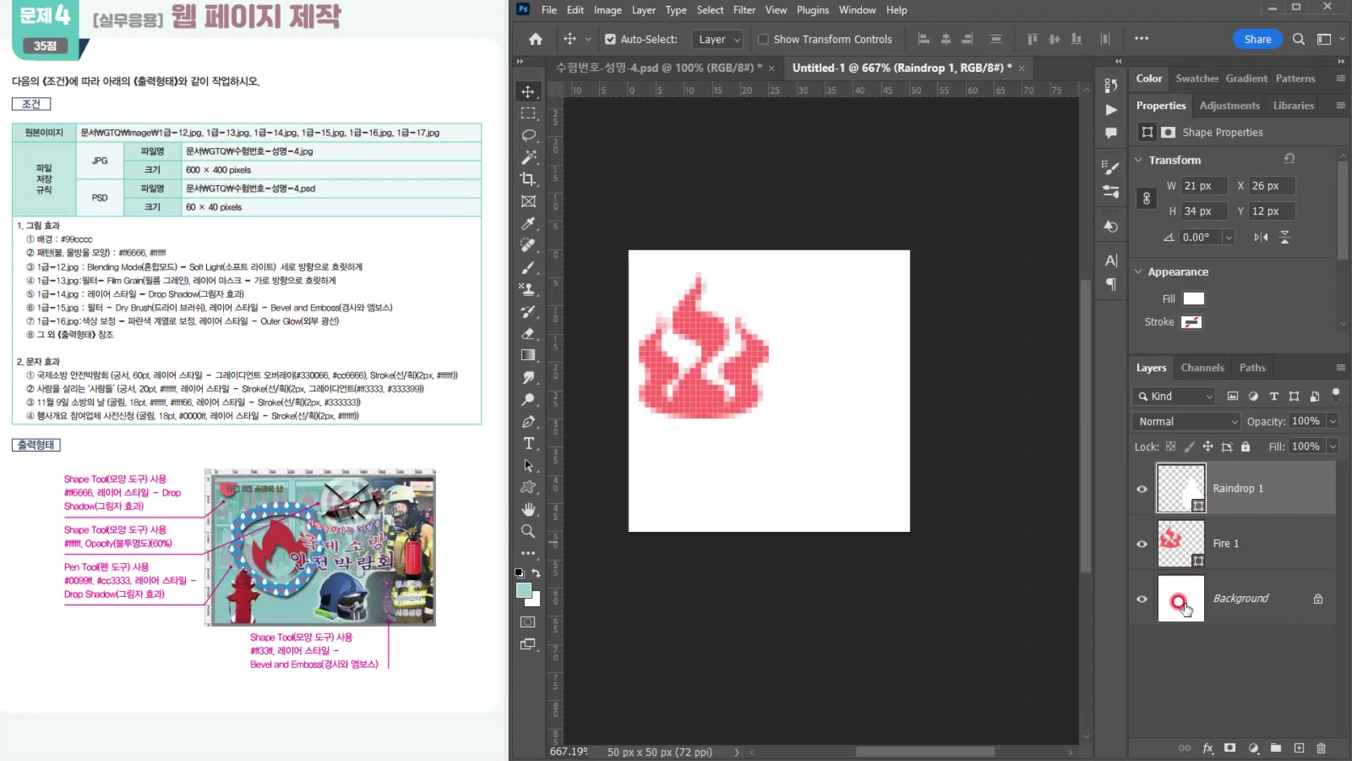
left_click(1140, 603)
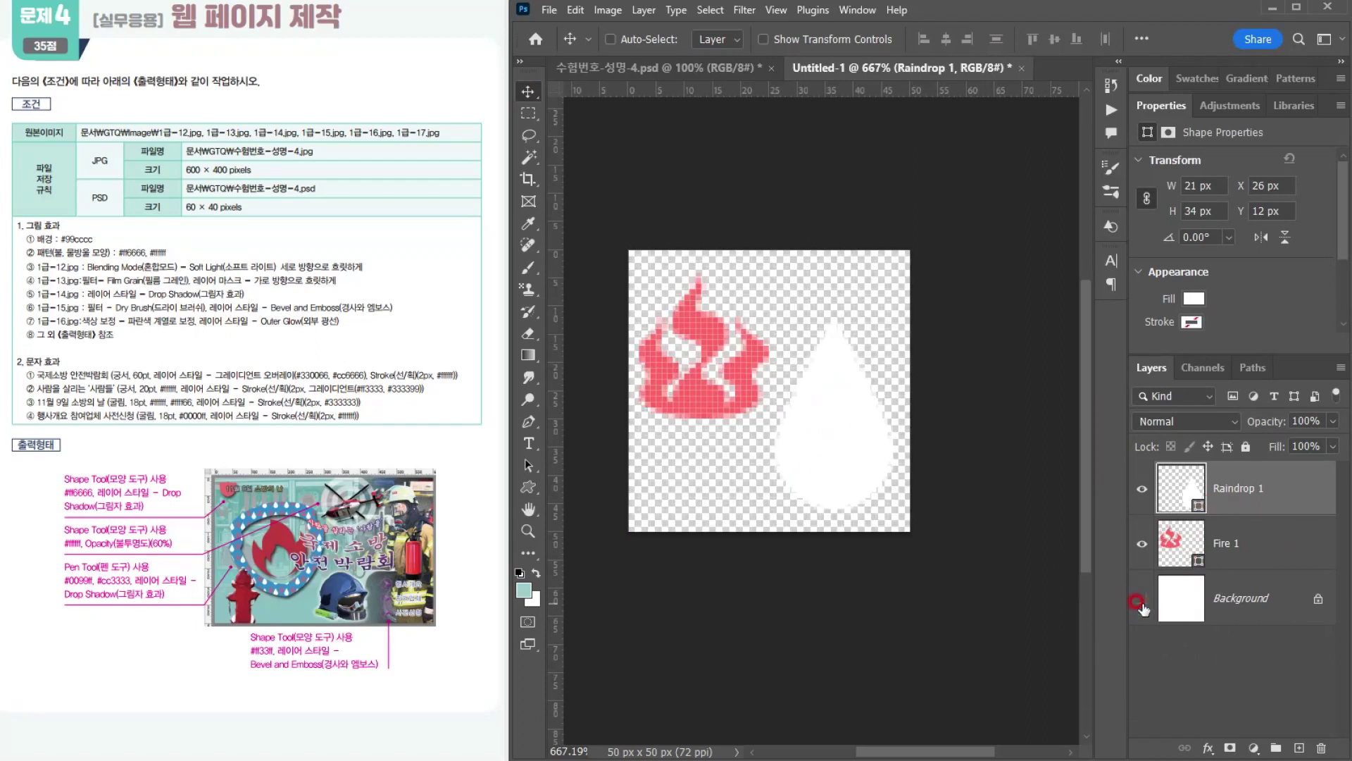
Step: Stretch the fire shape upward to about 29 px tall with Free Transform, keeping its 23 px width, and deselect the layer
key("ctrl")
left_click(1183, 543)
key("ctrl+t")
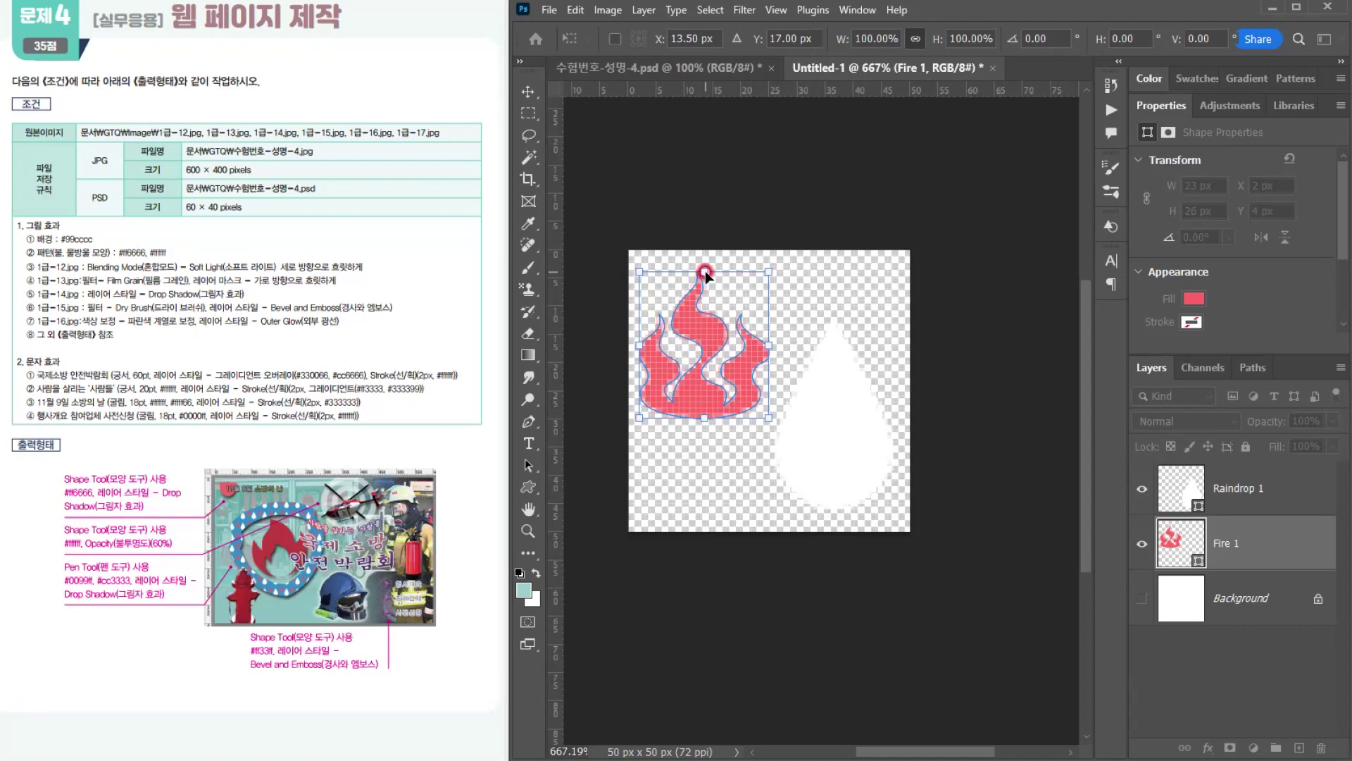
left_click_drag(705, 274, 704, 254)
key("Return")
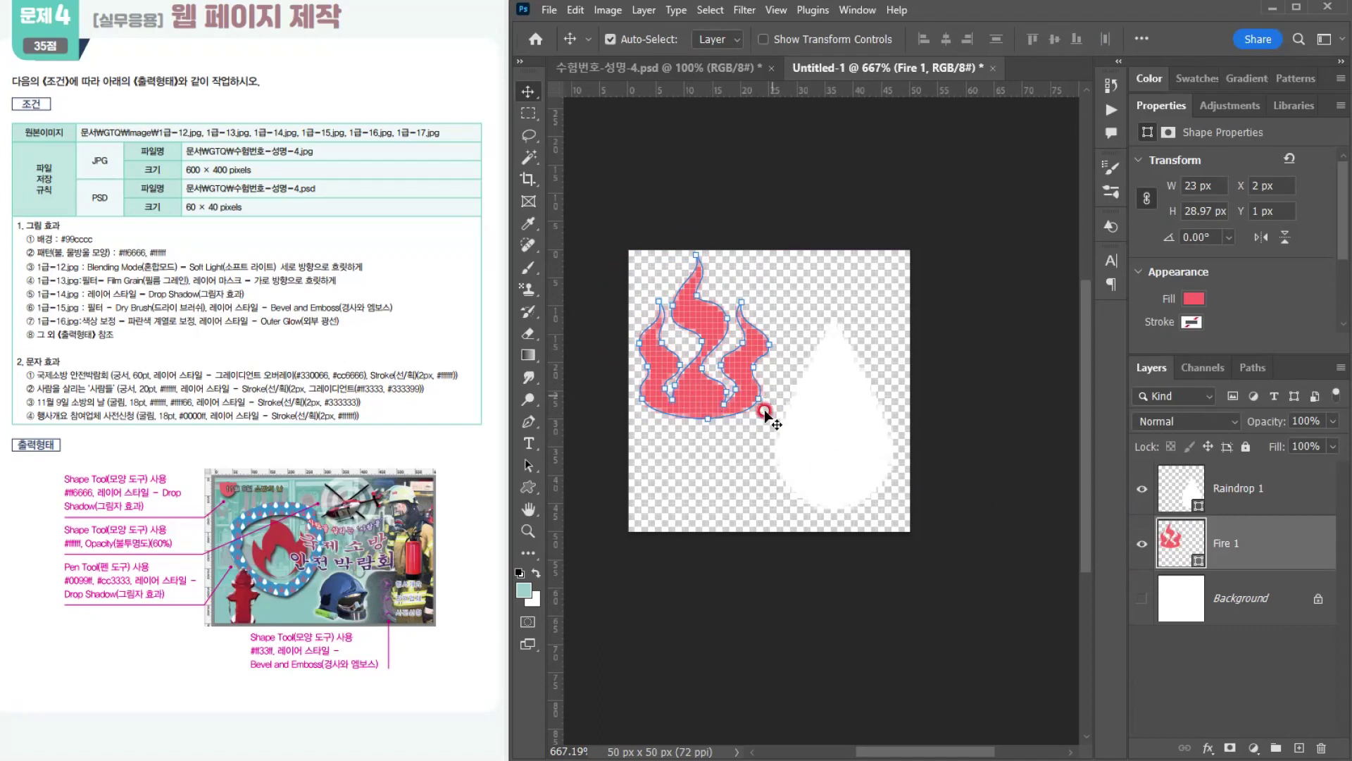
left_click(1014, 520)
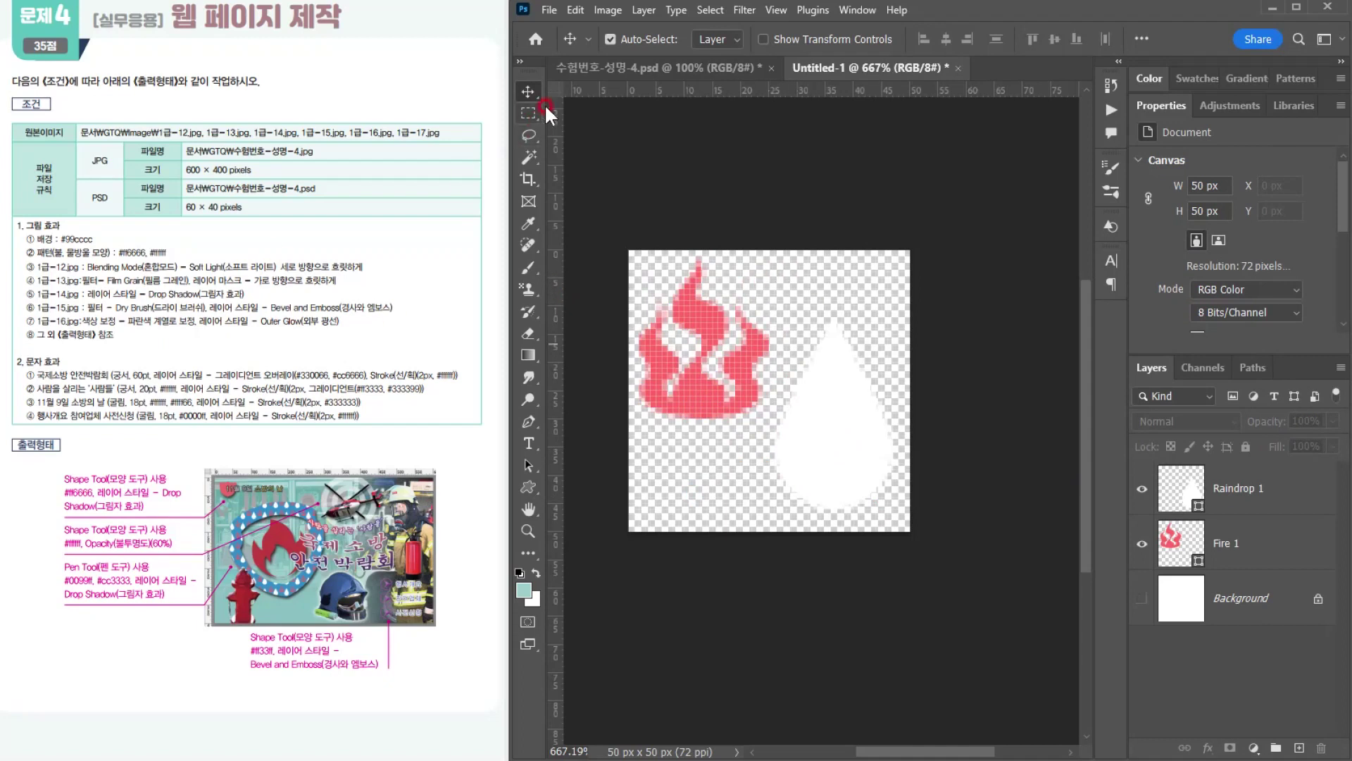
Step: Define the fire and raindrop tile as a pattern, keeping the suggested name
left_click(576, 8)
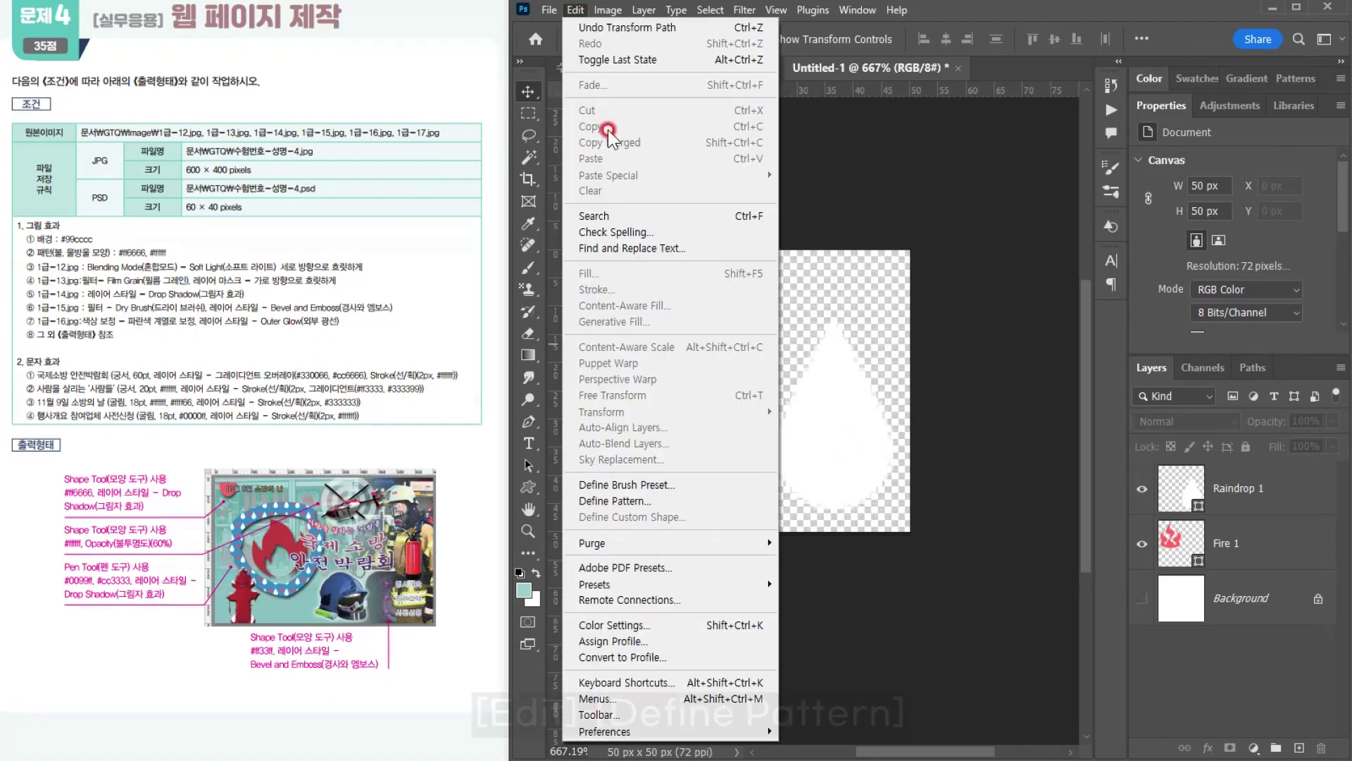
left_click(662, 499)
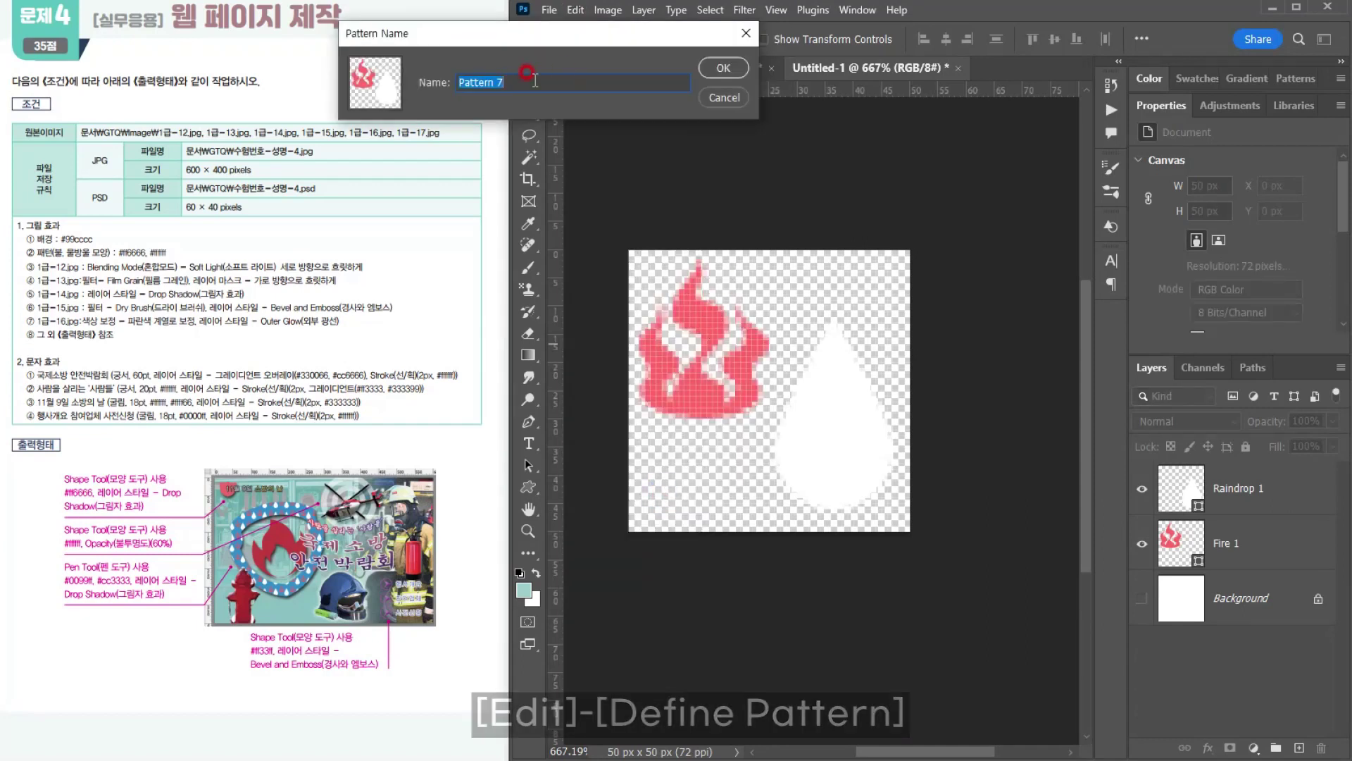
left_click(719, 69)
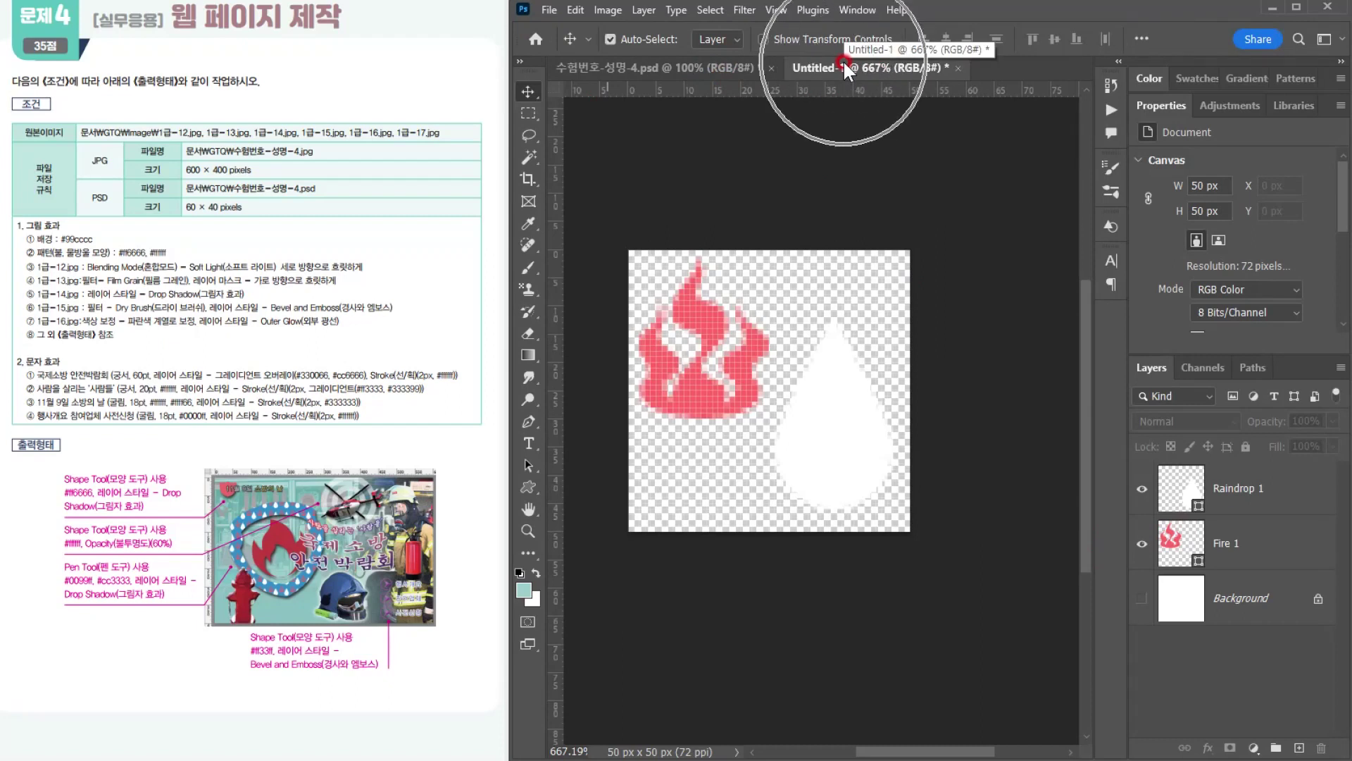
Step: Open 1급-12.jpg from the GTQ Image folder and copy the entire photo
left_click(666, 61)
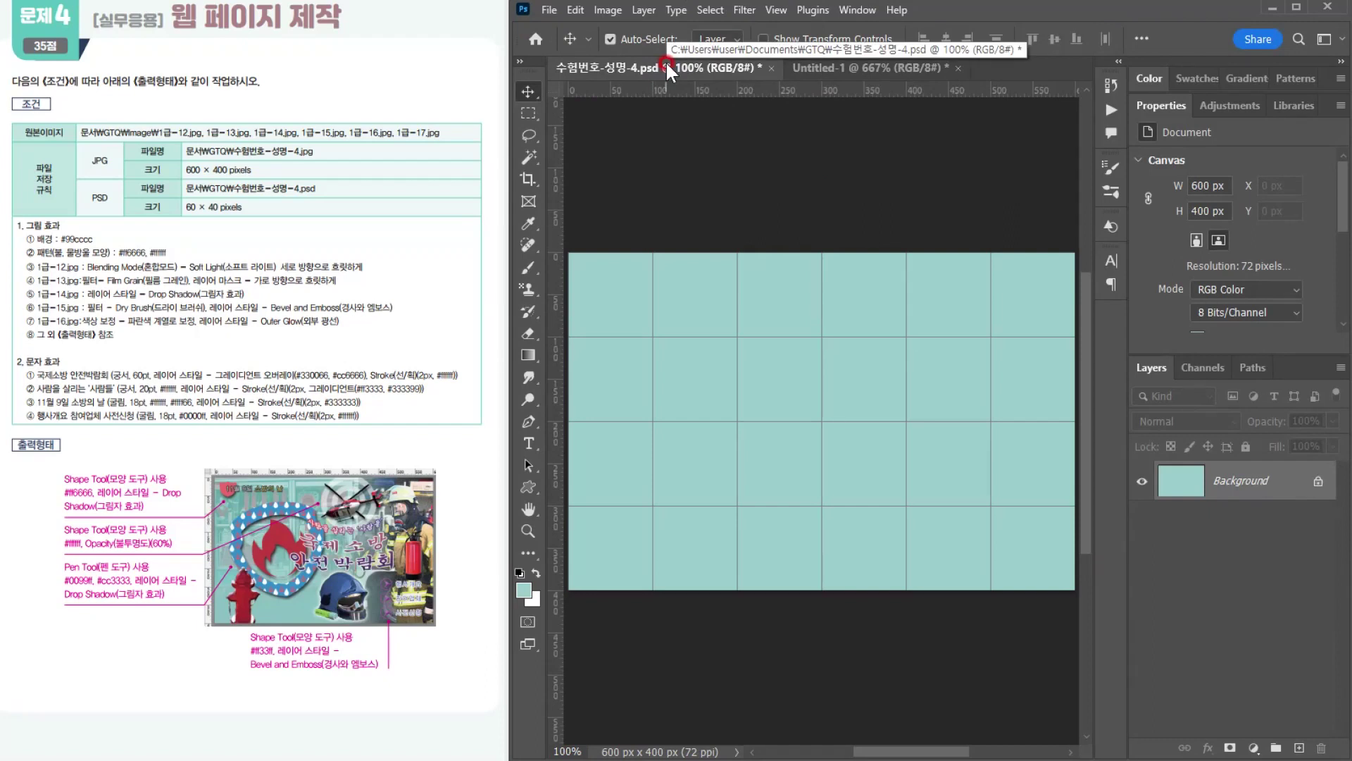
left_click(866, 62)
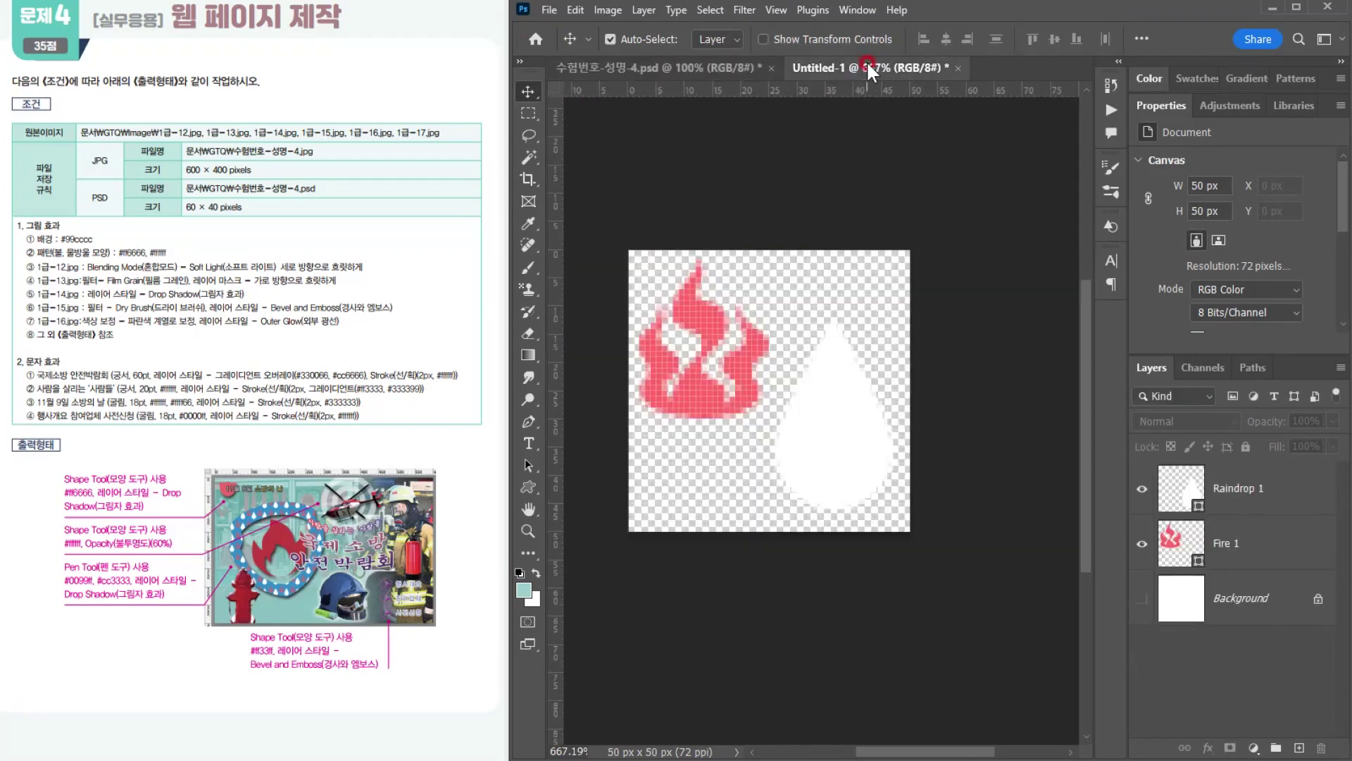
left_click(678, 61)
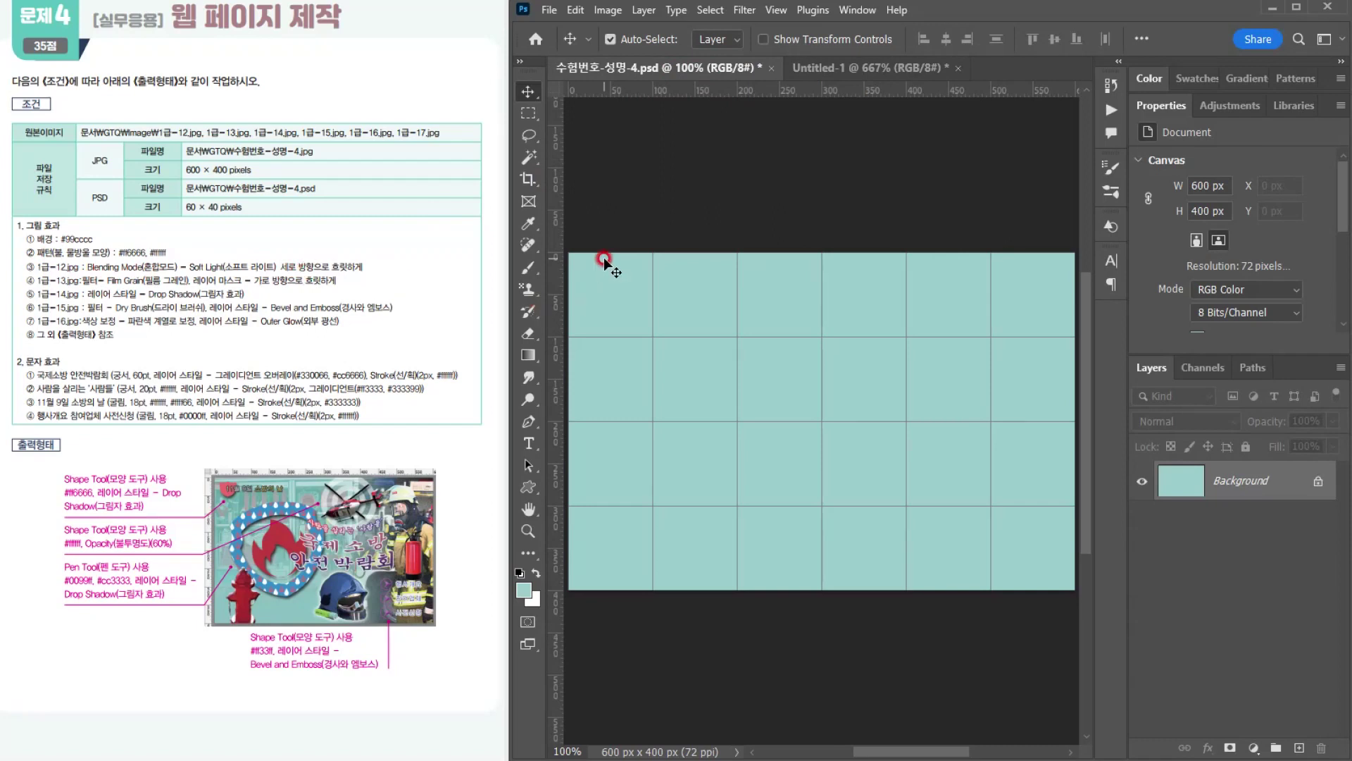
key("ctrl+o")
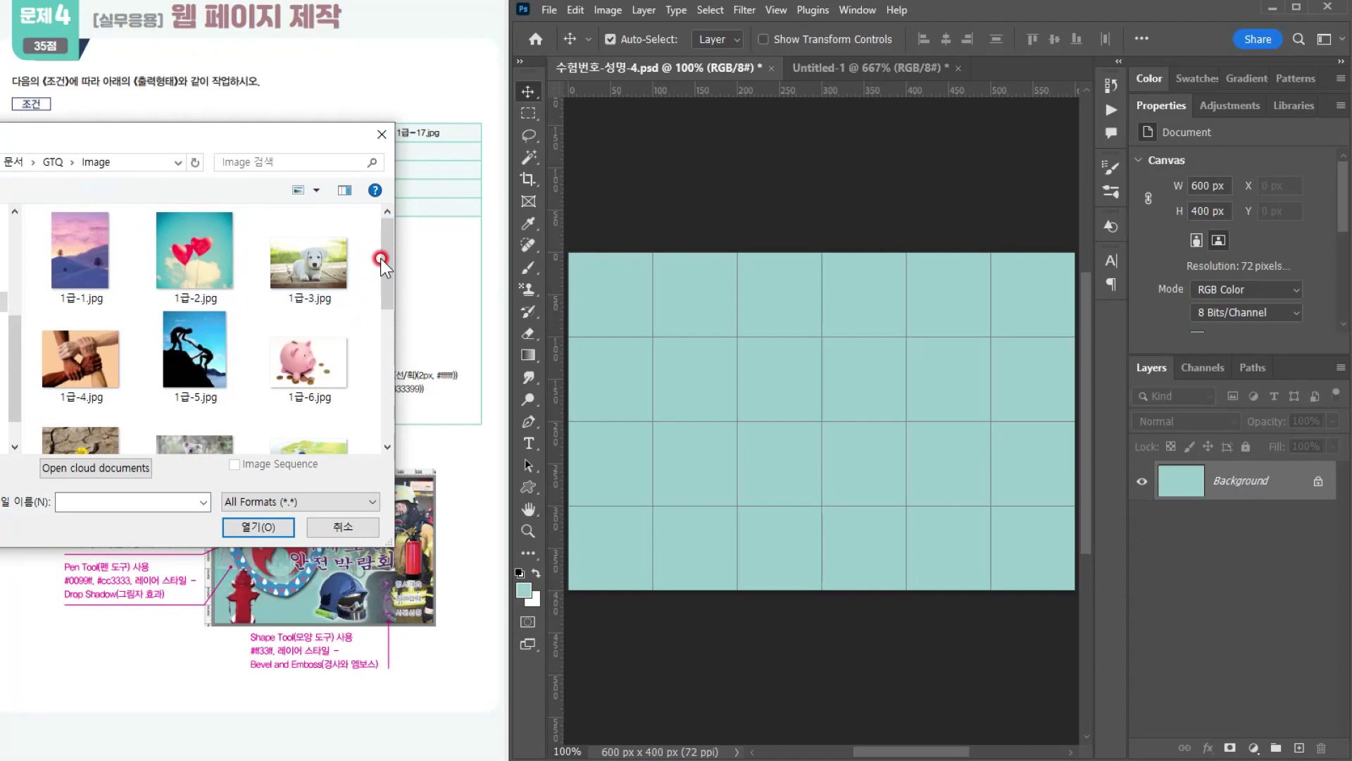
left_click(395, 309)
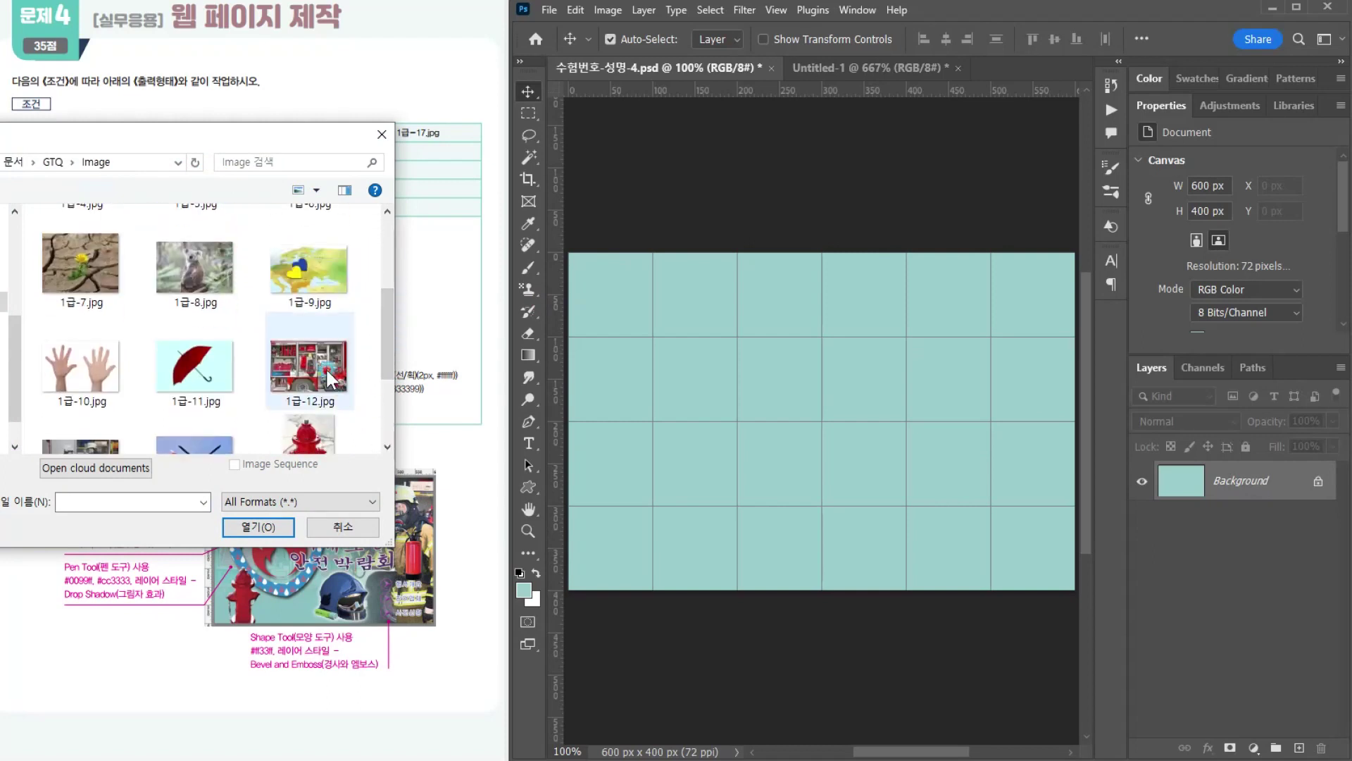
key("Escape")
key("ctrl+a")
Step: Paste the fire-truck photo into 수험번호-성명-4.psd and scale it to about 640 × 426 px, positioned to cover the whole canvas
left_click(612, 67)
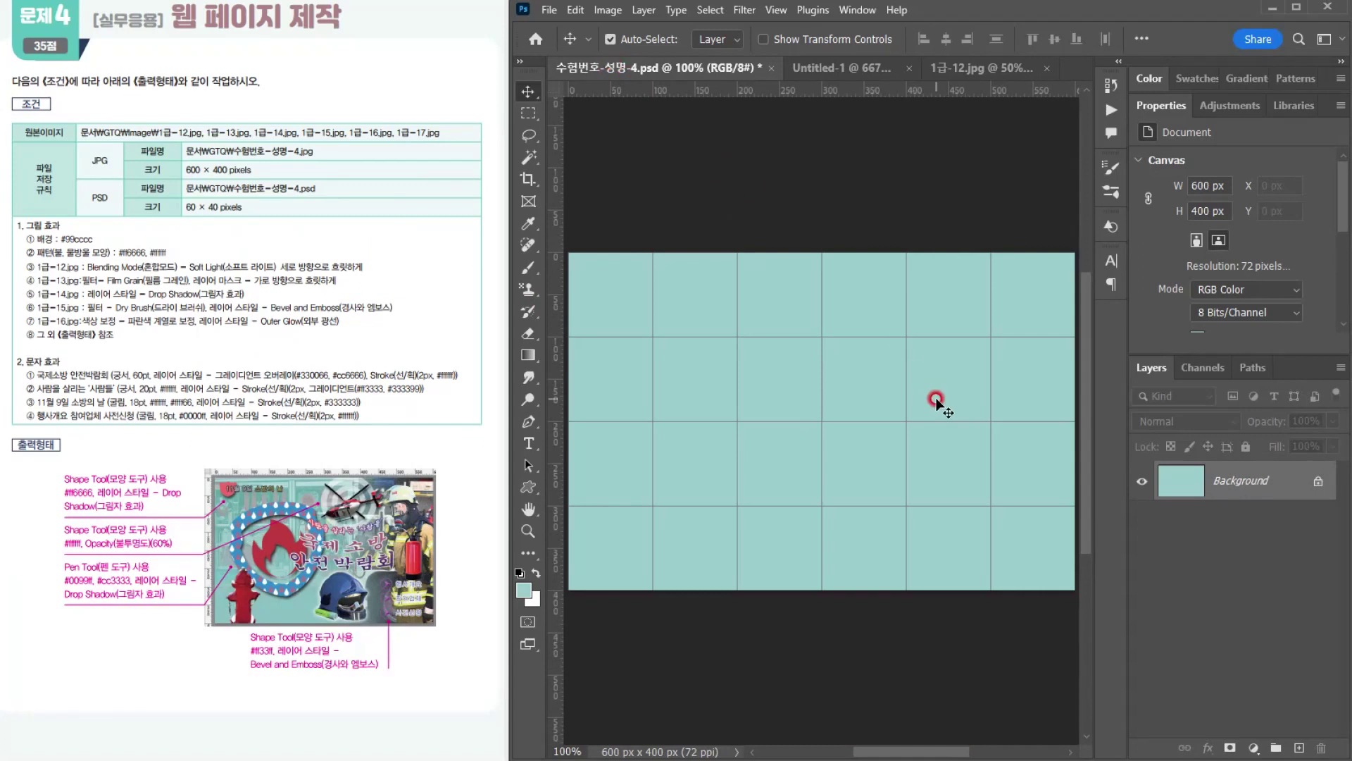
key("ctrl+v")
key("ctrl+t")
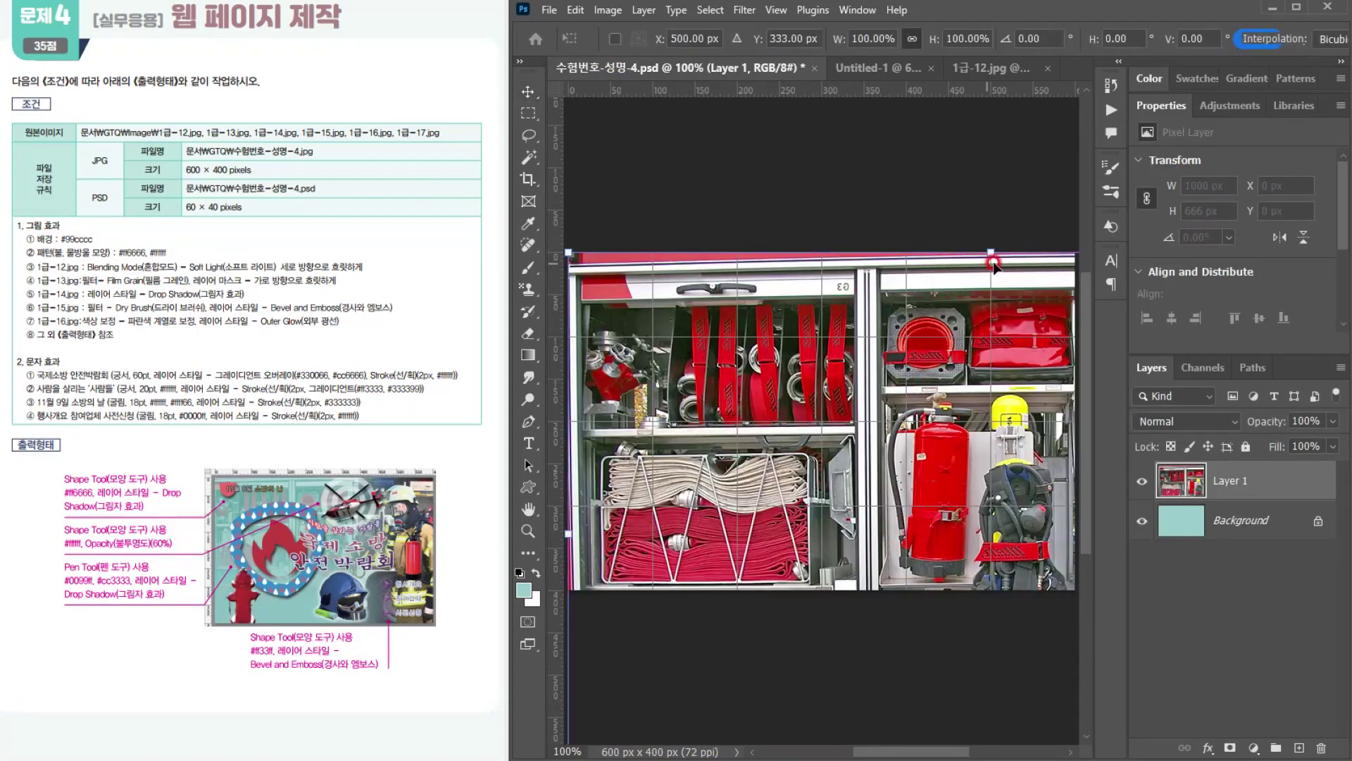
left_click_drag(986, 253, 1000, 442)
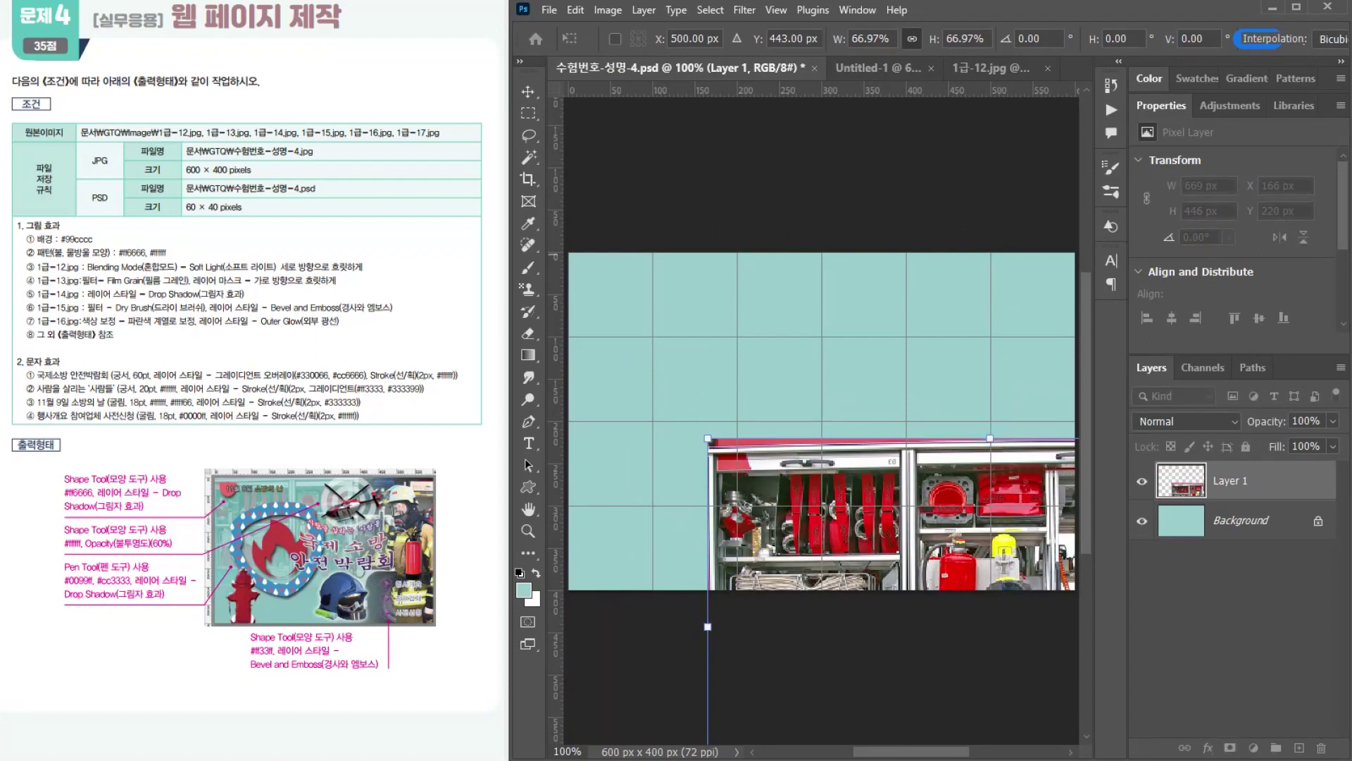
left_click_drag(770, 459, 620, 272)
scroll(805, 373, "down", 1)
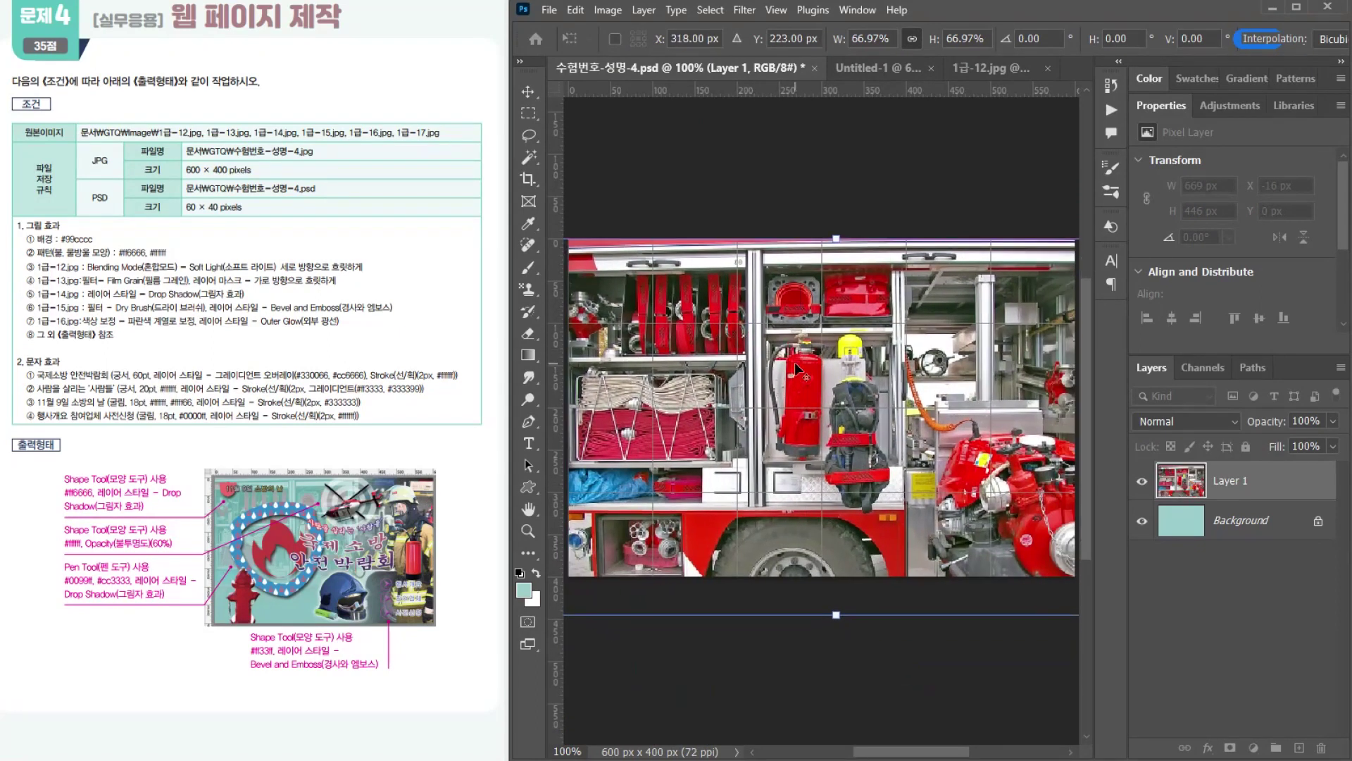
scroll(804, 372, "down", 1)
left_click_drag(801, 357, 773, 322)
left_click_drag(1061, 388, 1004, 401)
key("Return")
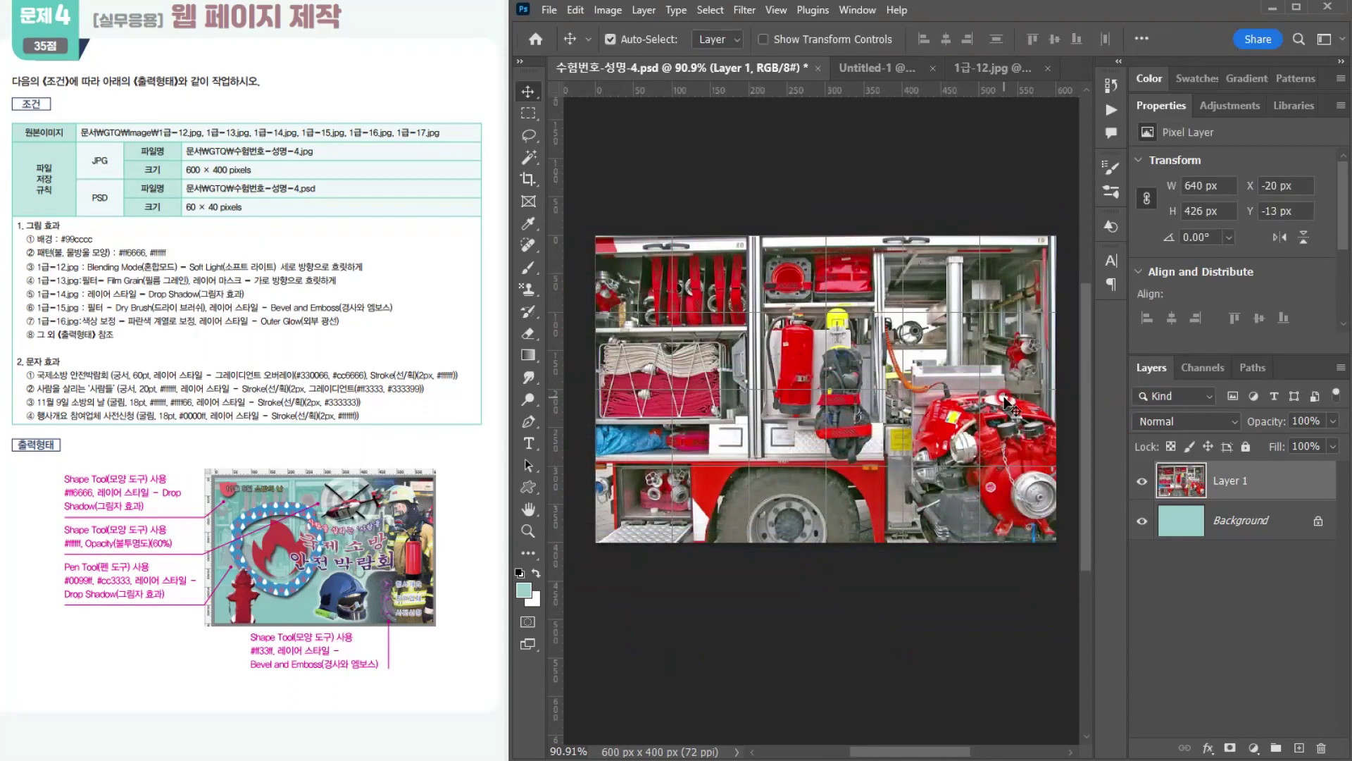
Step: Set the fire-truck photo layer's blending mode to Soft Light and add a layer mask to it
left_click(1166, 421)
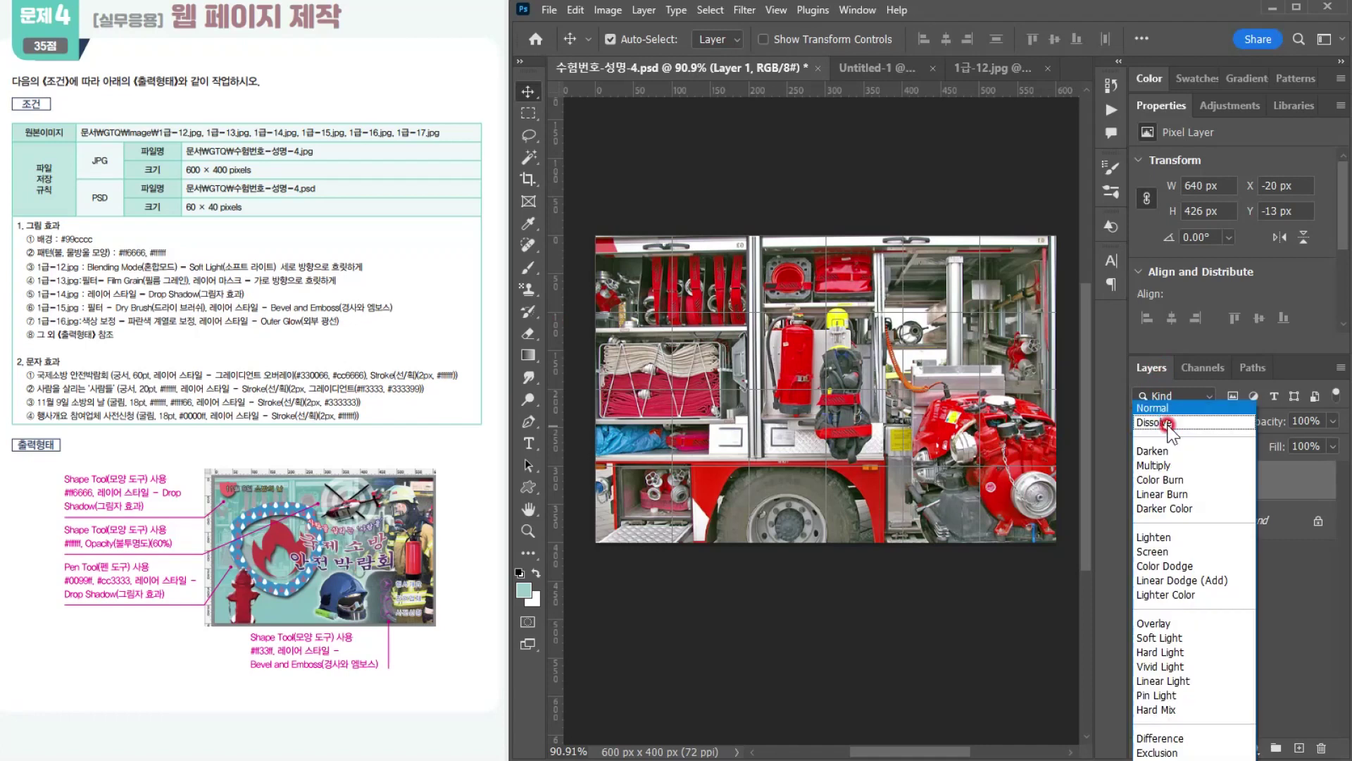
left_click(1186, 638)
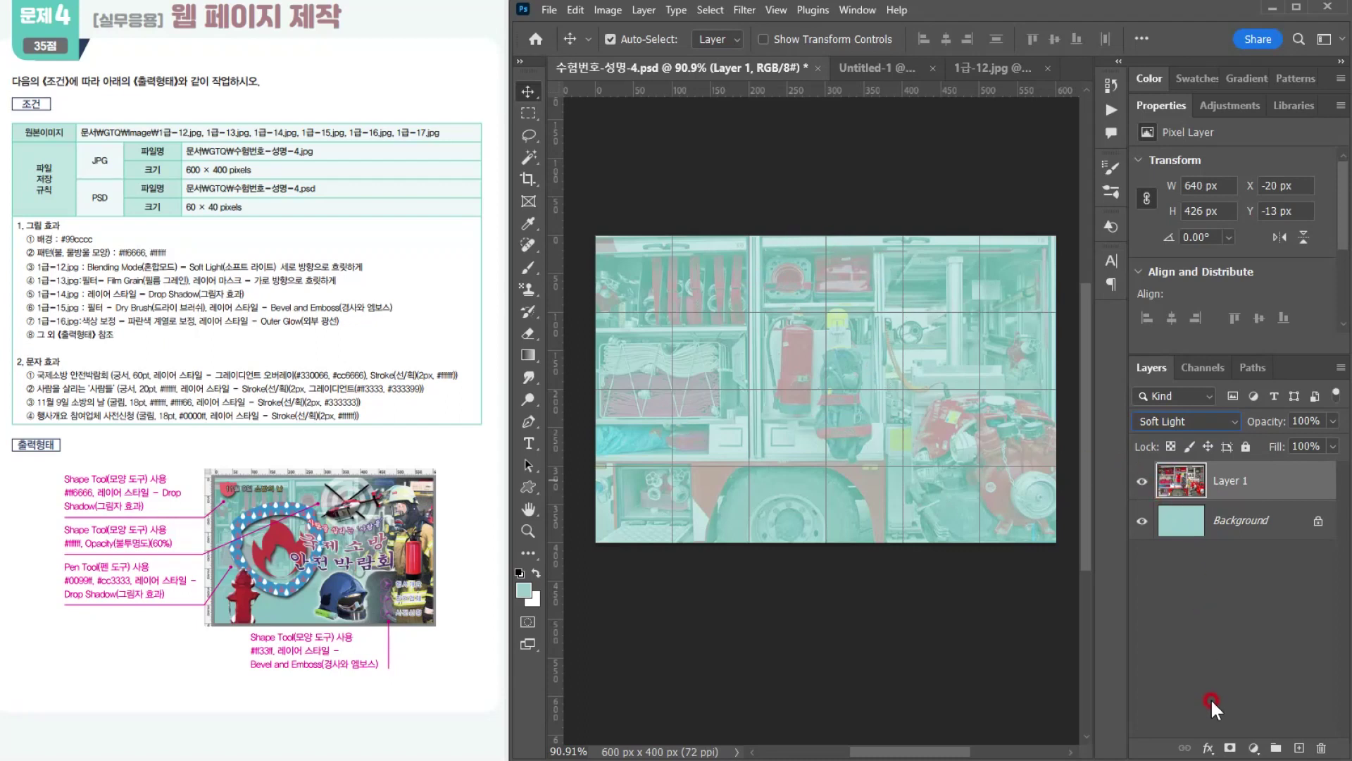
left_click(1225, 748)
Step: Set up the Gradient Tool in Gradient mode with the black-to-white preset from Basics and the linear style
left_click(526, 354)
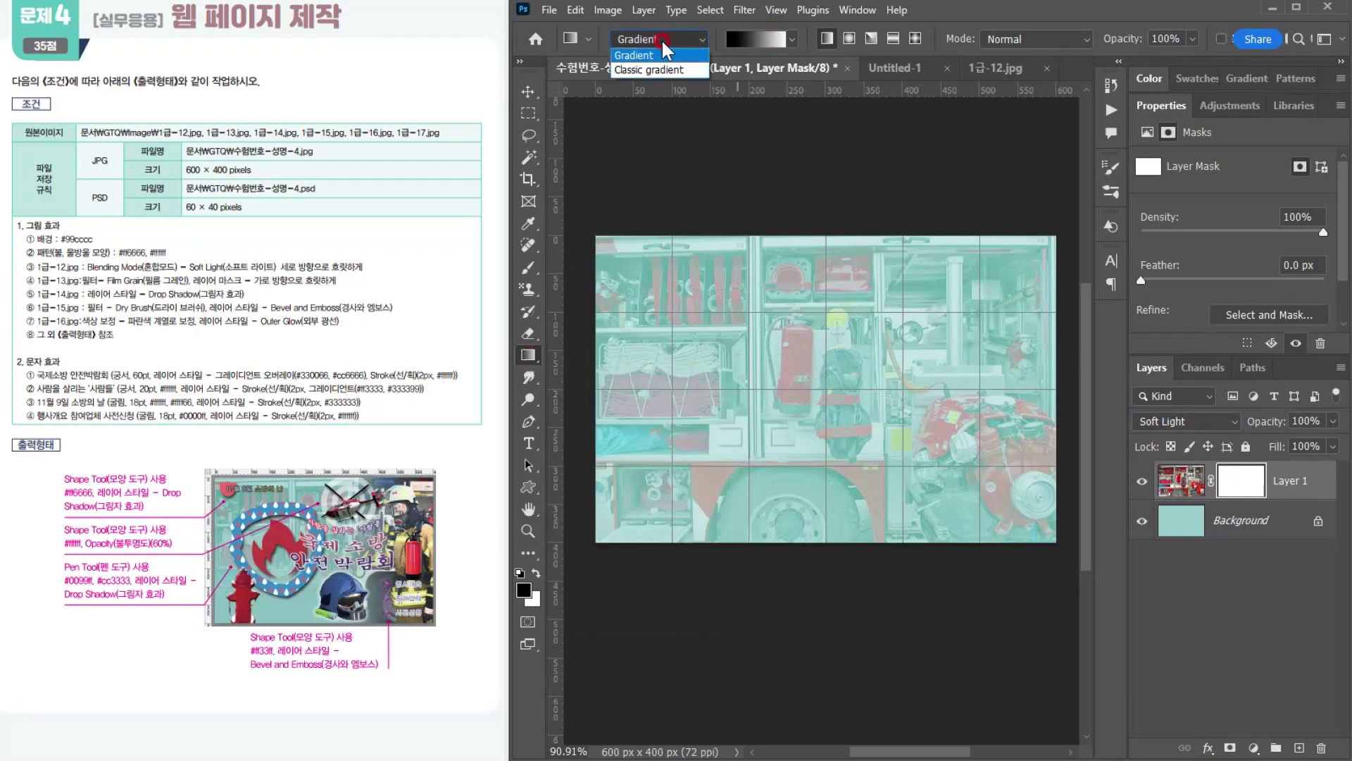
left_click(786, 39)
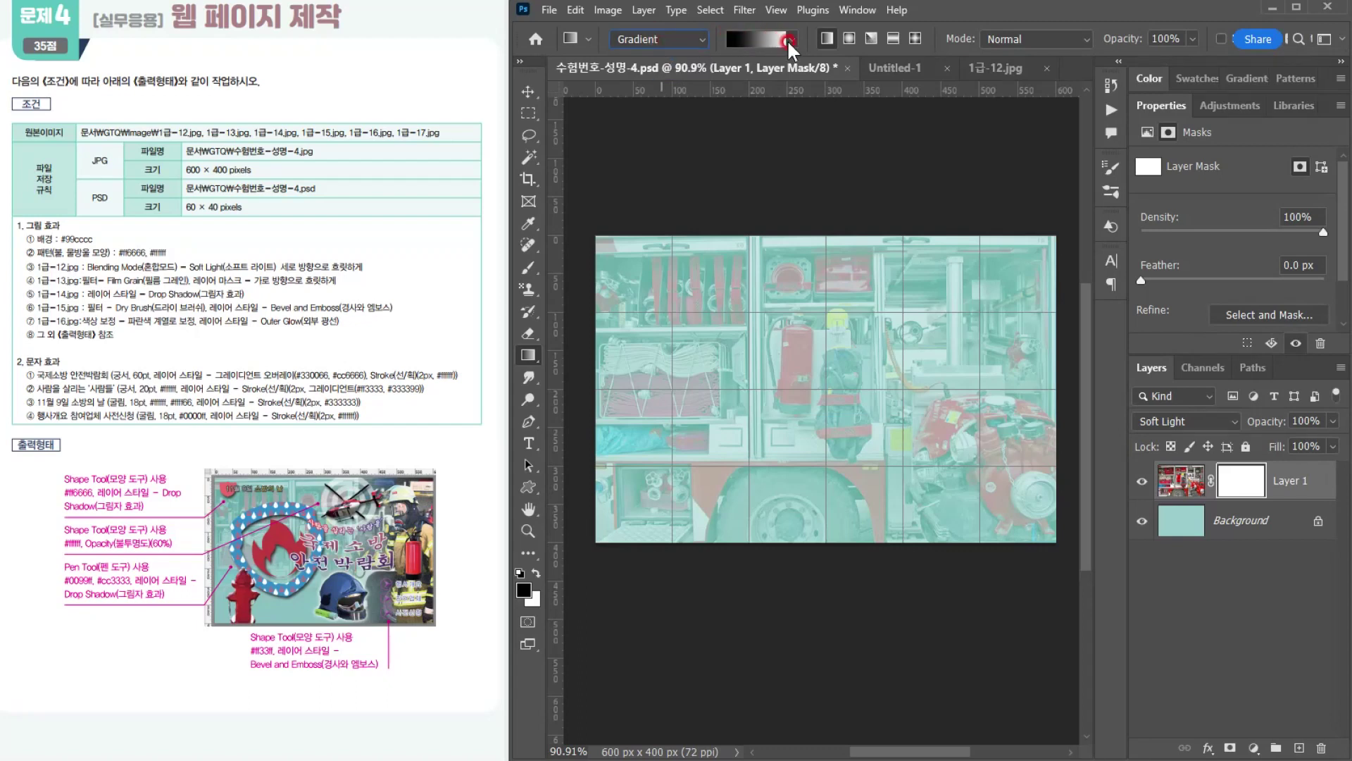
left_click(666, 71)
left_click(667, 71)
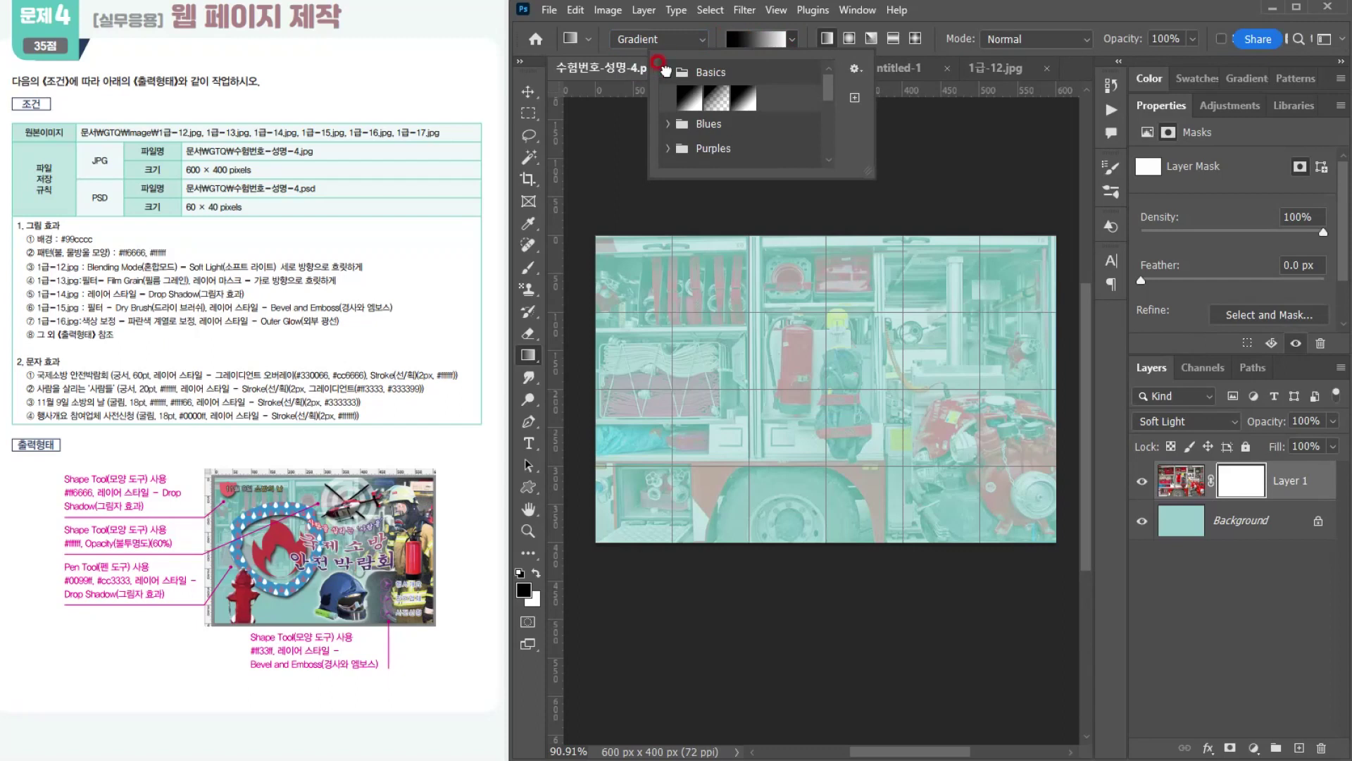
left_click(745, 97)
left_click(745, 96)
left_click(826, 38)
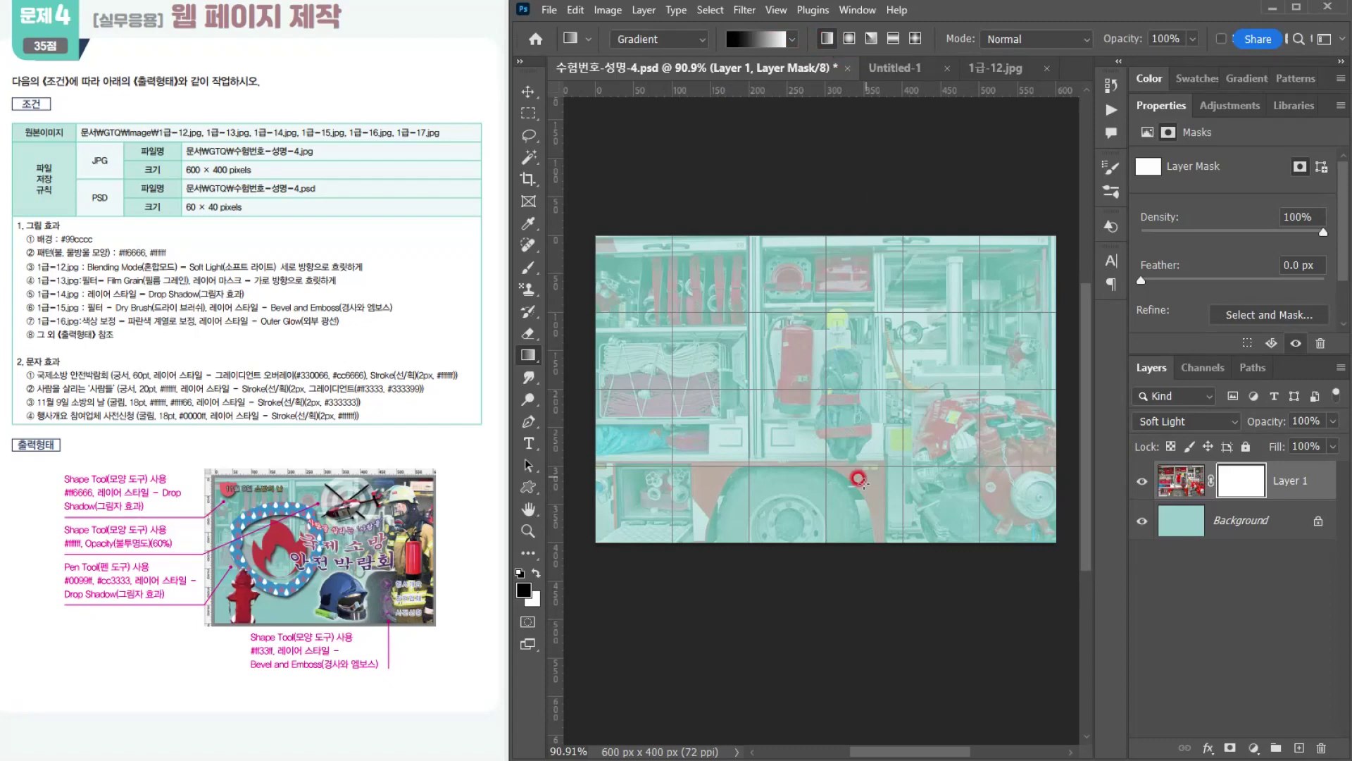
left_click(728, 36)
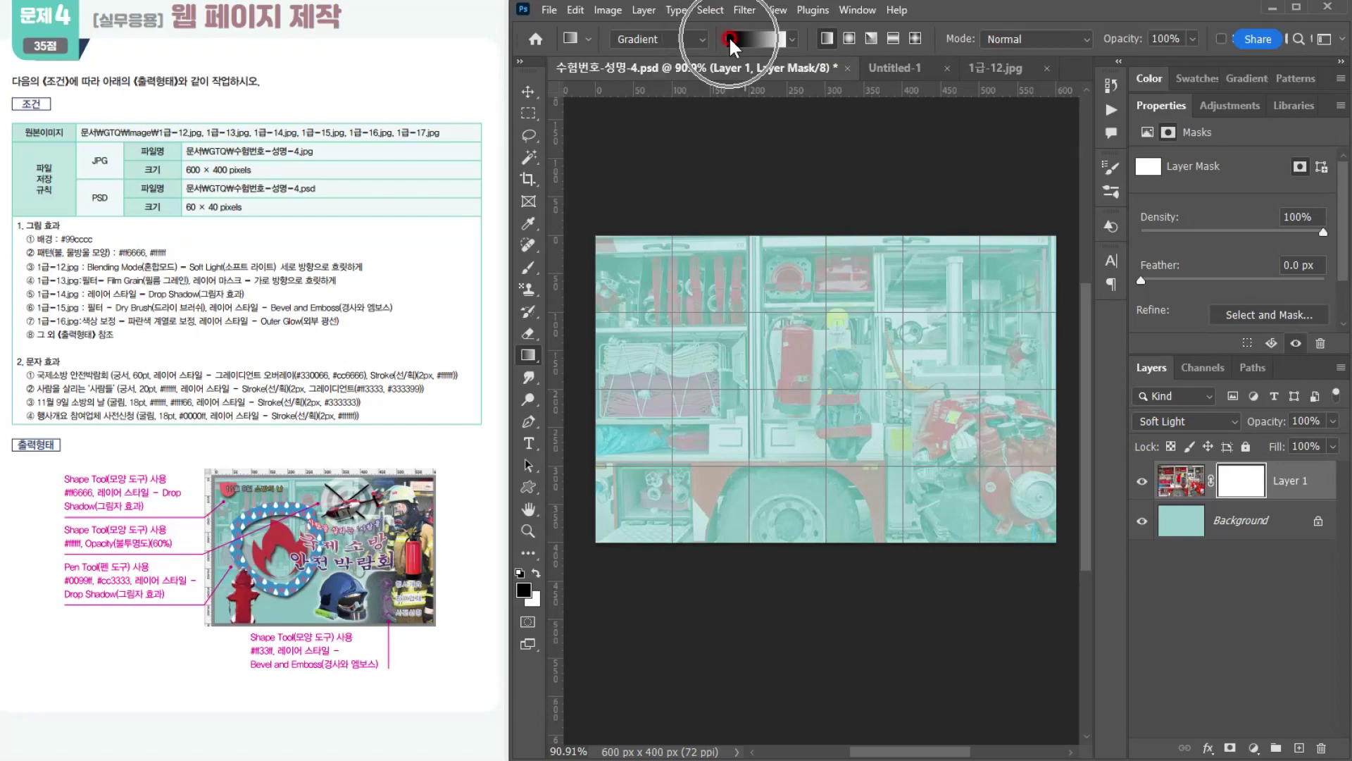
Step: Draw a vertical black-to-white gradient on the layer mask, fading the photo toward the bottom at 90° and about 39% scale
left_click_drag(858, 532, 864, 261)
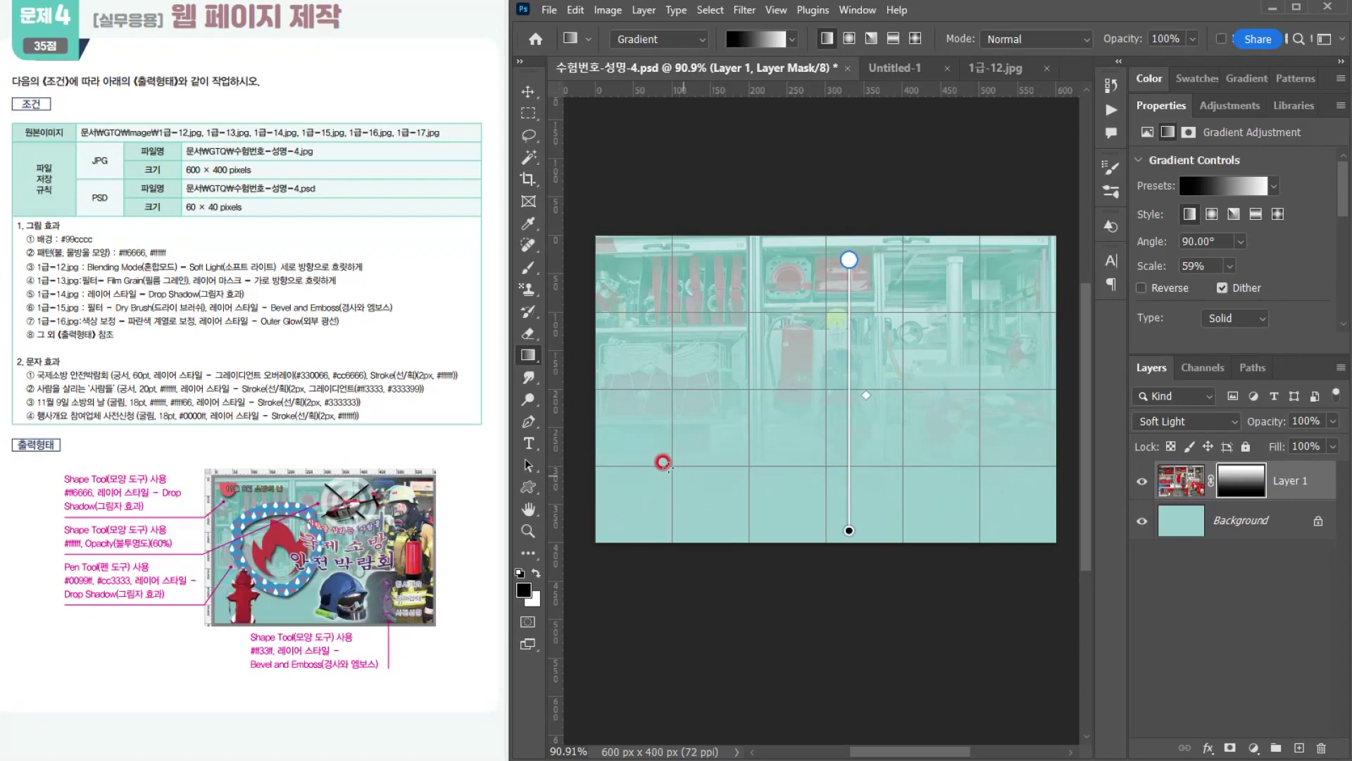
left_click_drag(794, 465, 795, 285)
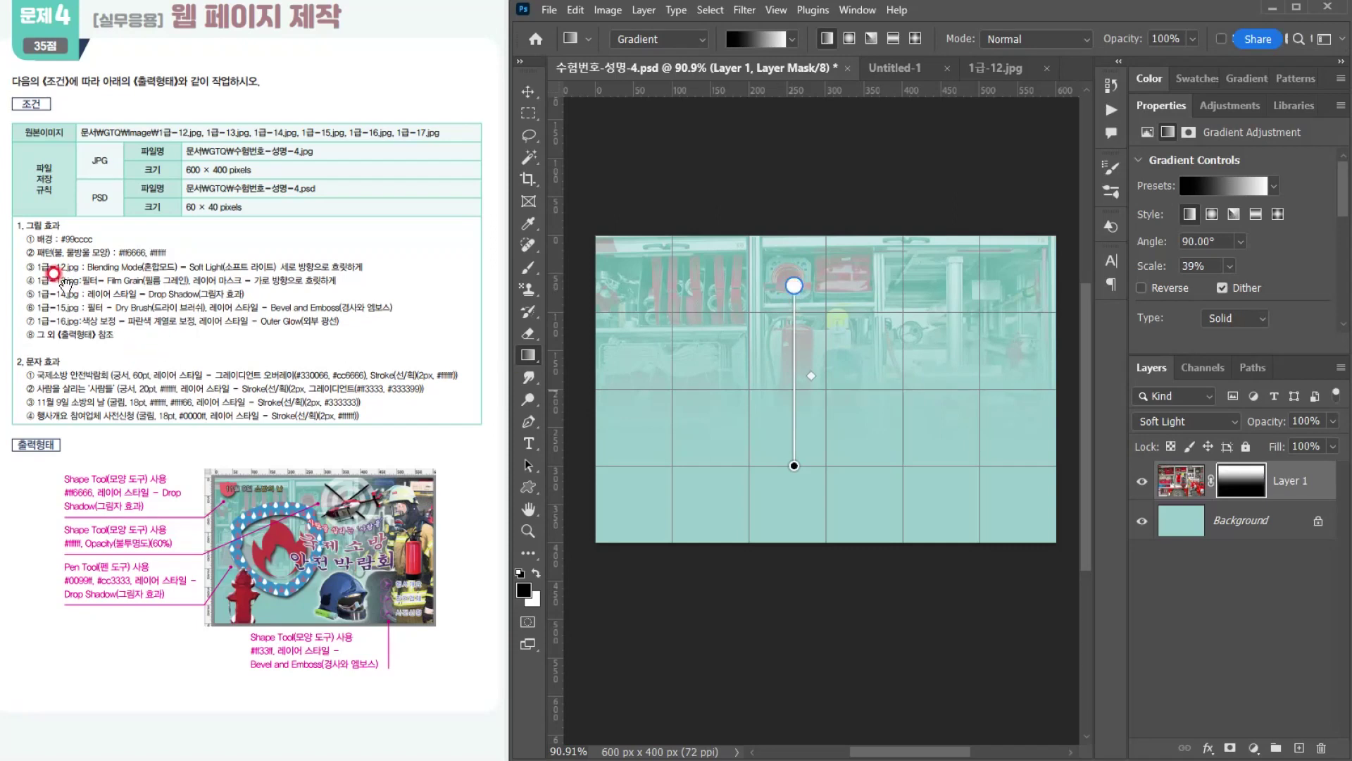
Step: Open 1급-13.jpg from the GTQ Image folder and copy the whole firefighter photo
left_click(549, 10)
left_click(557, 43)
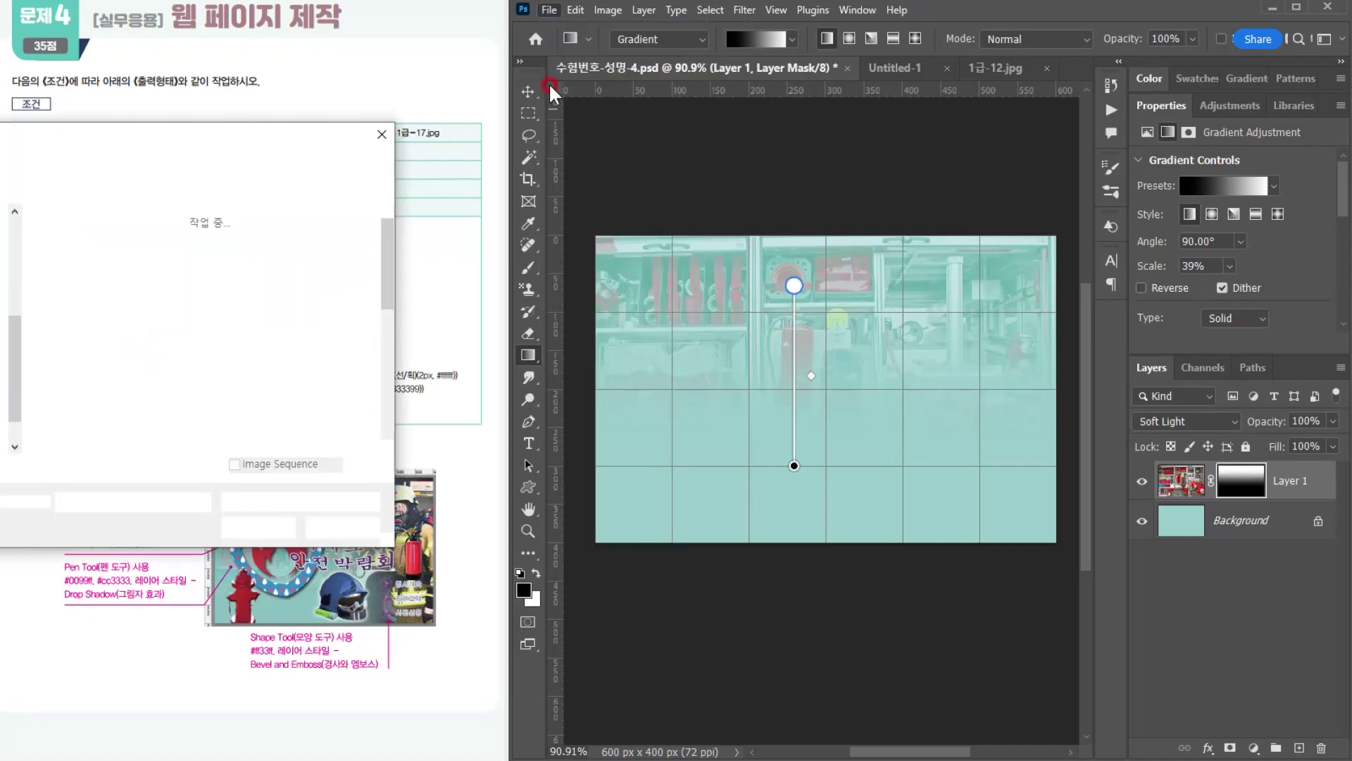
scroll(159, 341, "down", 3)
double_click(81, 404)
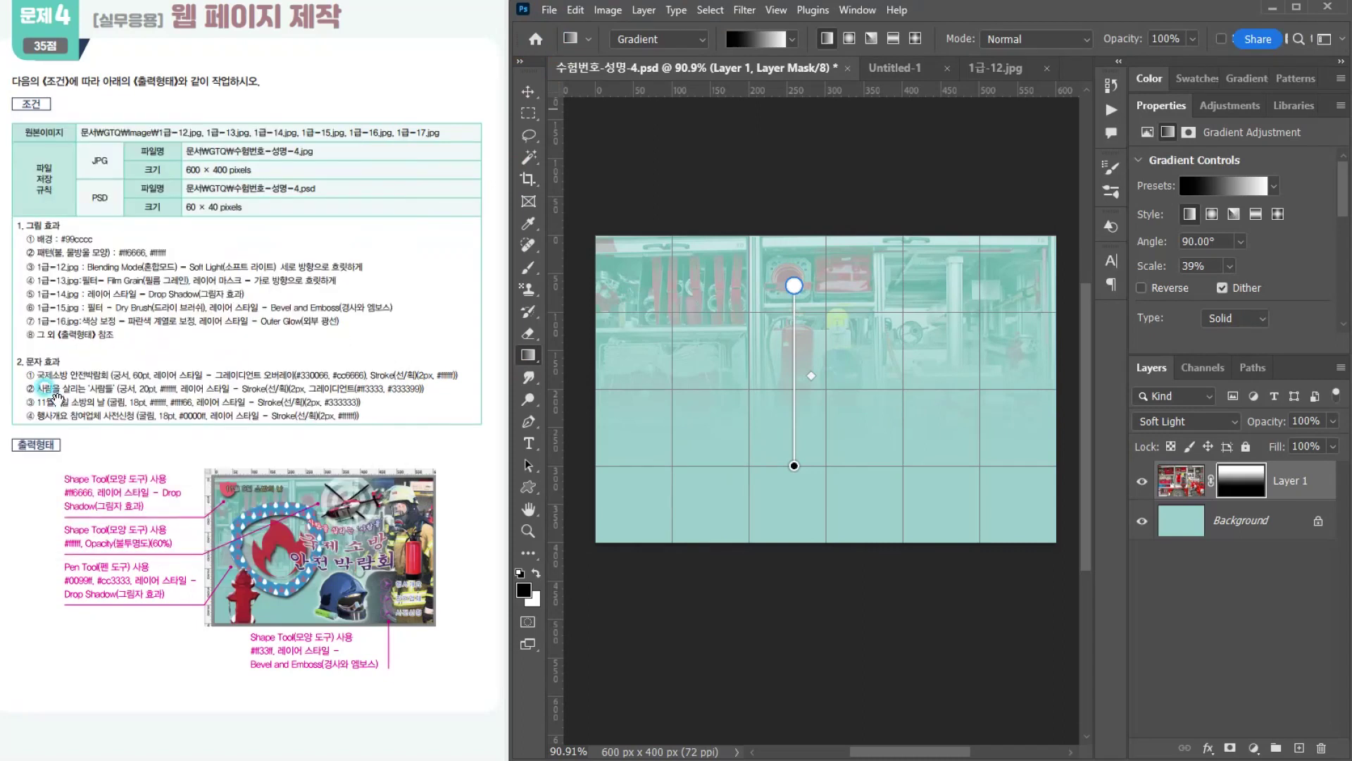
key("ctrl+a")
key("ctrl+c")
Step: Paste the firefighter photo into 수험번호-성명-4.psd, scale it to 600 × 400 px and place it at about X 128 px, Y 0 px
left_click(597, 65)
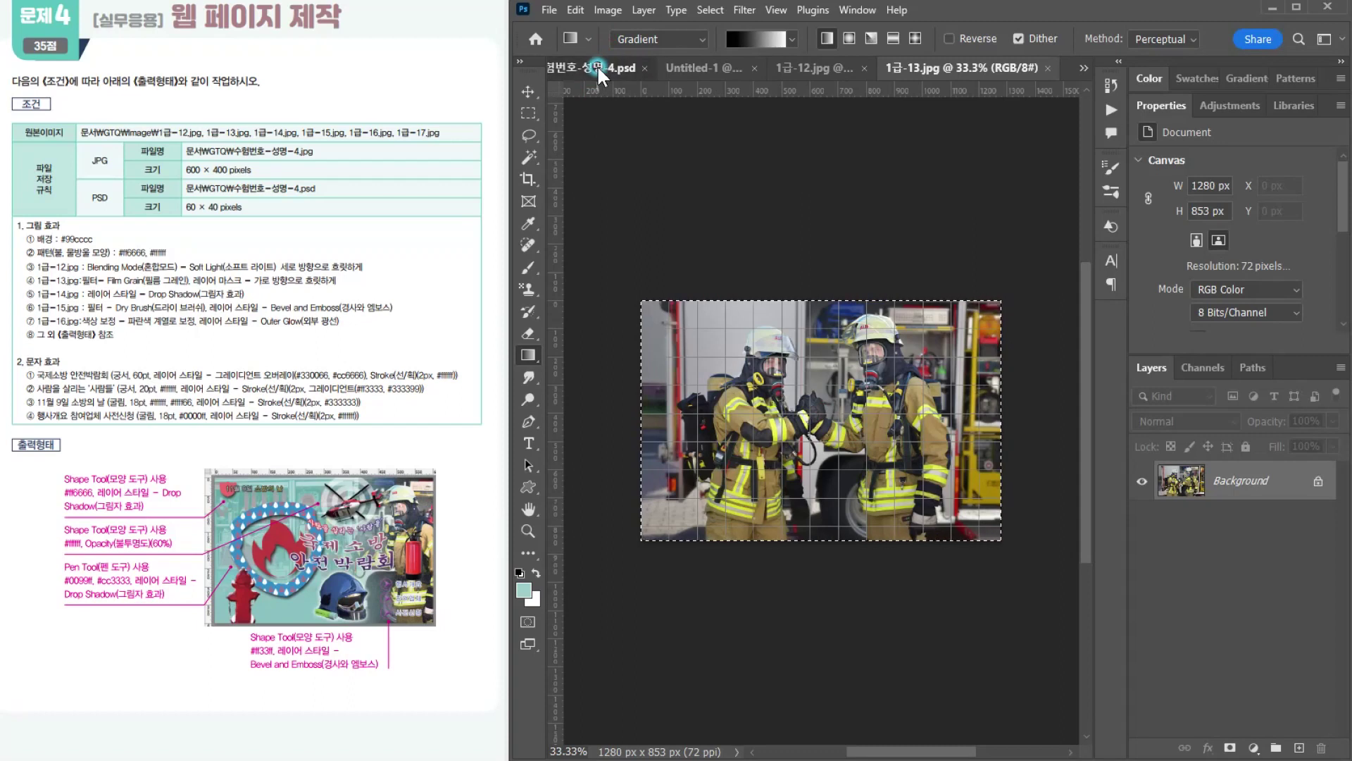
key("ctrl+v")
key("ctrl+t")
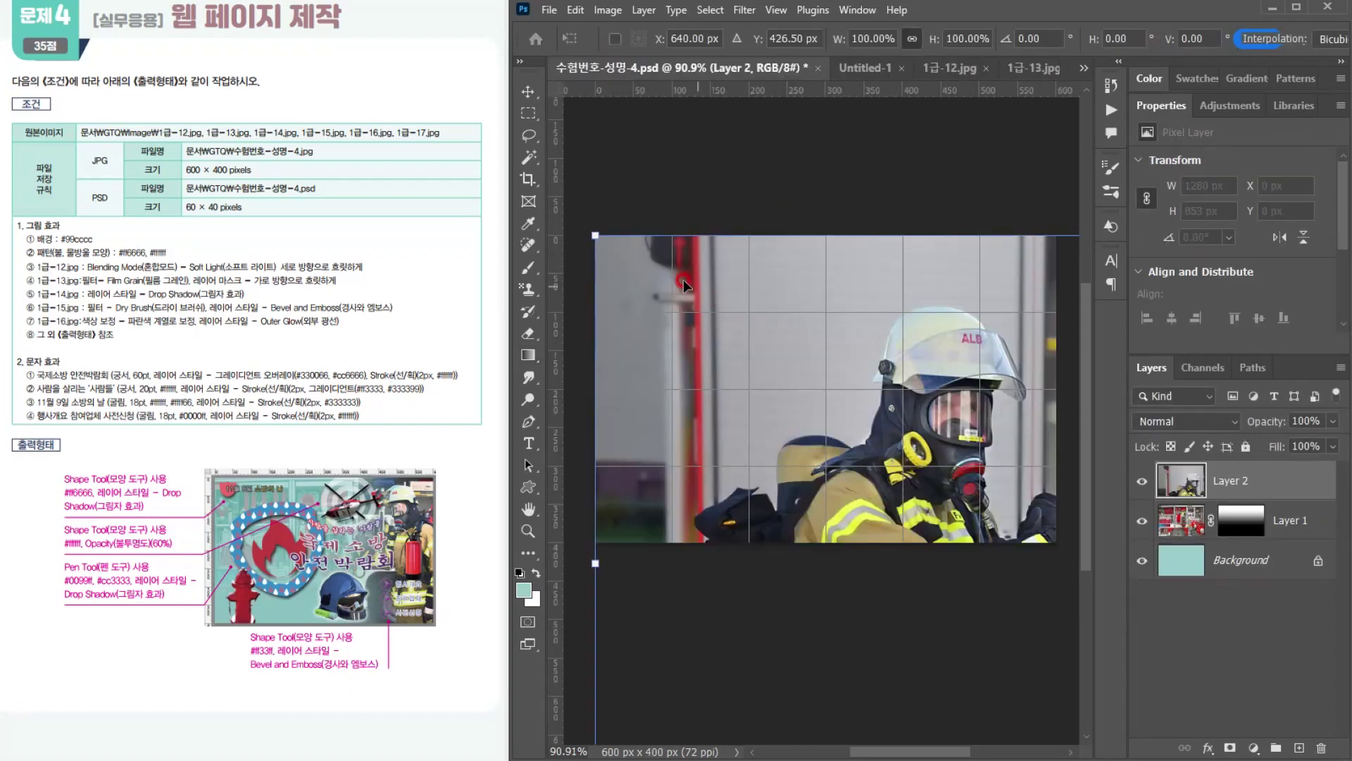
left_click_drag(597, 236, 838, 440)
left_click_drag(945, 434, 663, 249)
left_click_drag(576, 225, 802, 374)
left_click_drag(919, 461, 705, 319)
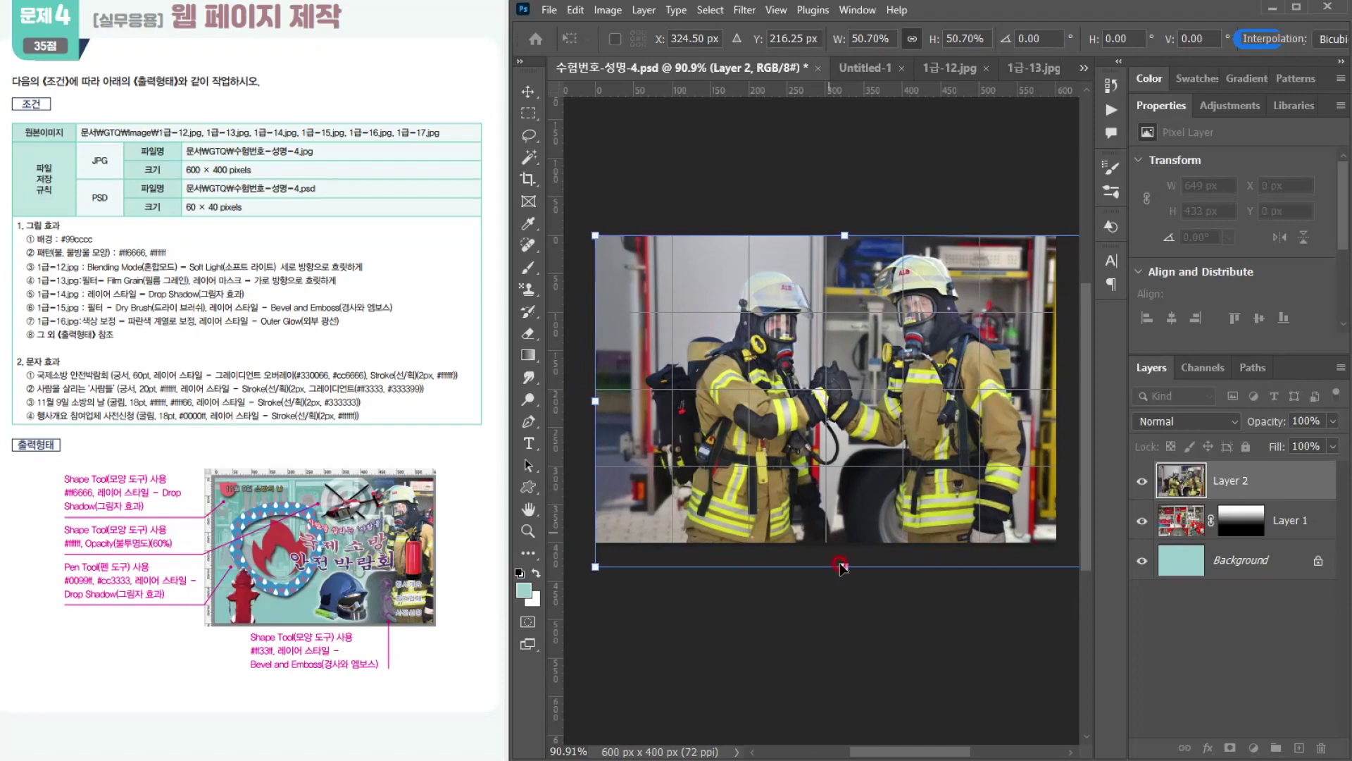
left_click_drag(847, 565, 842, 537)
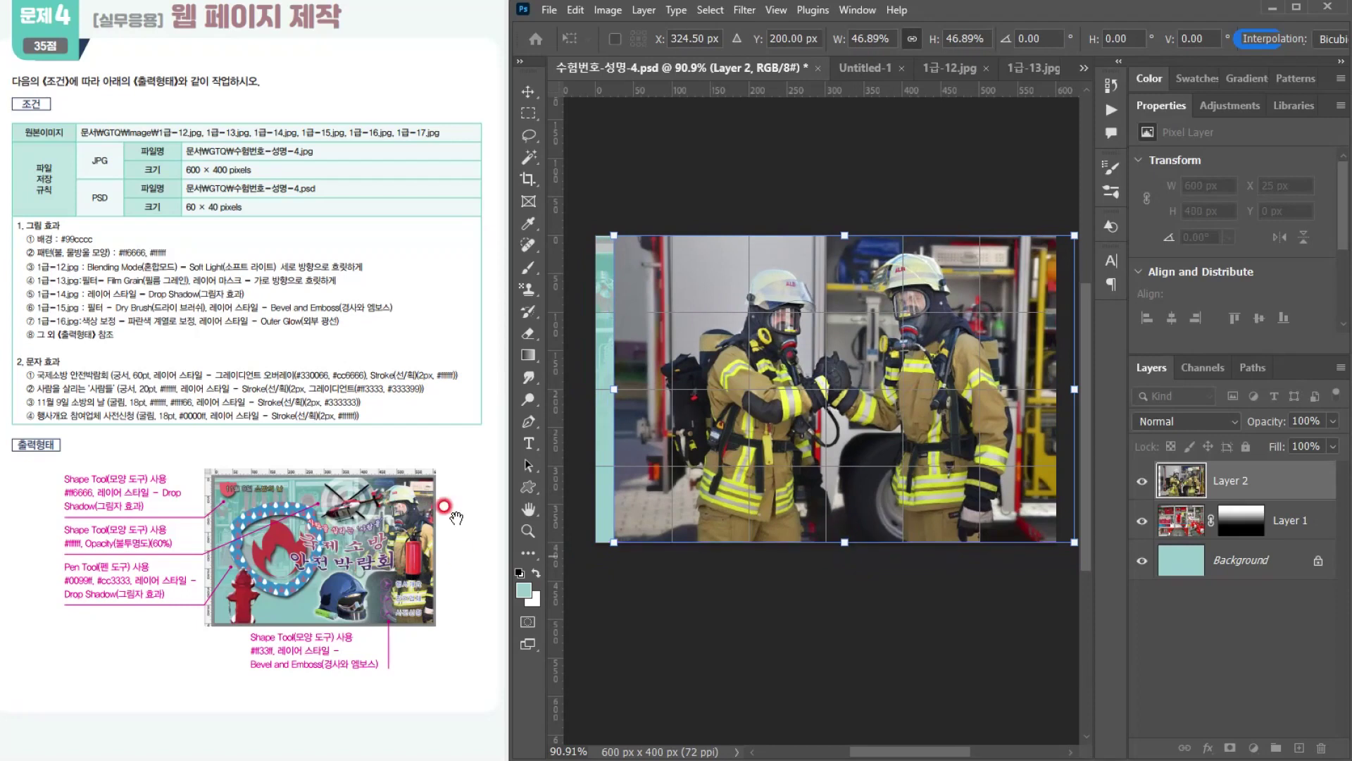
left_click_drag(950, 424, 1036, 434)
key("g")
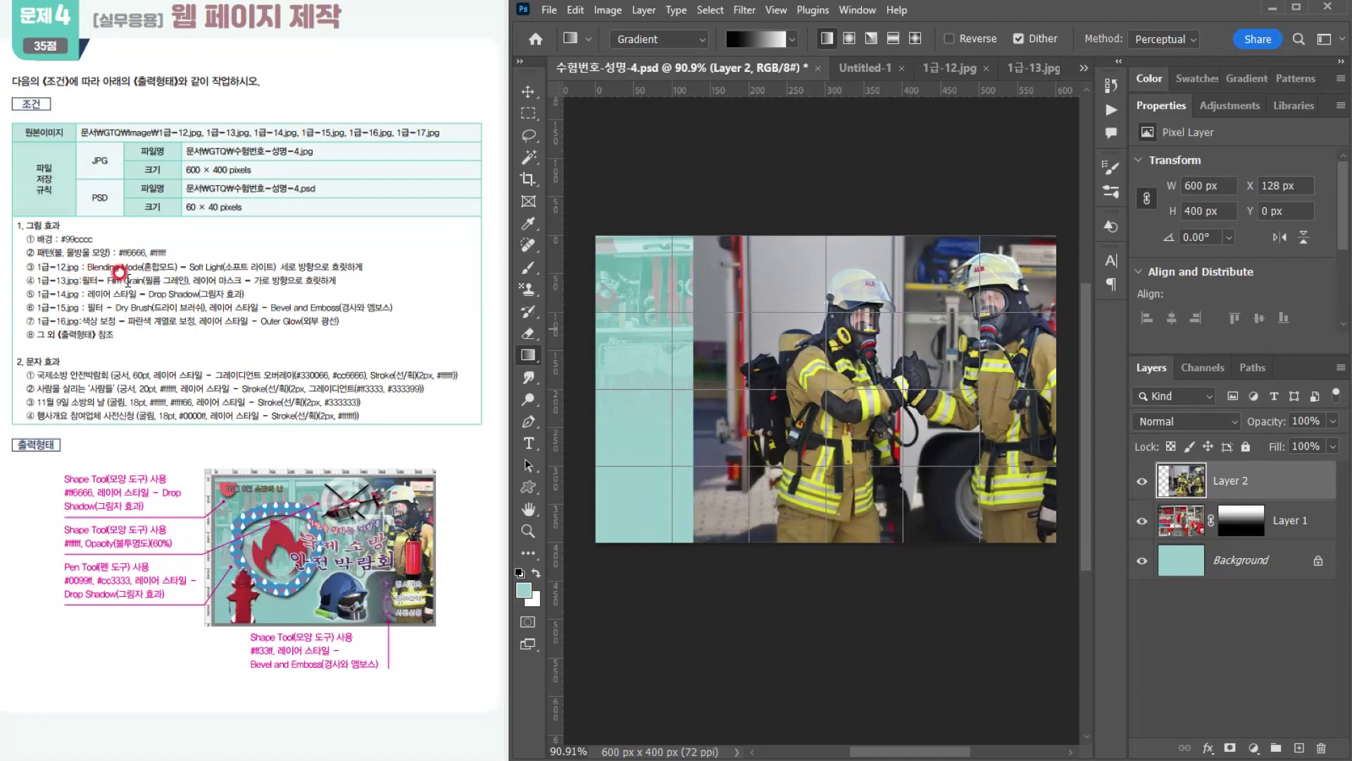
Step: Apply the artistic Film Grain filter to the firefighter layer with Grain 4, Highlight Area 0 and Intensity 10
left_click(747, 10)
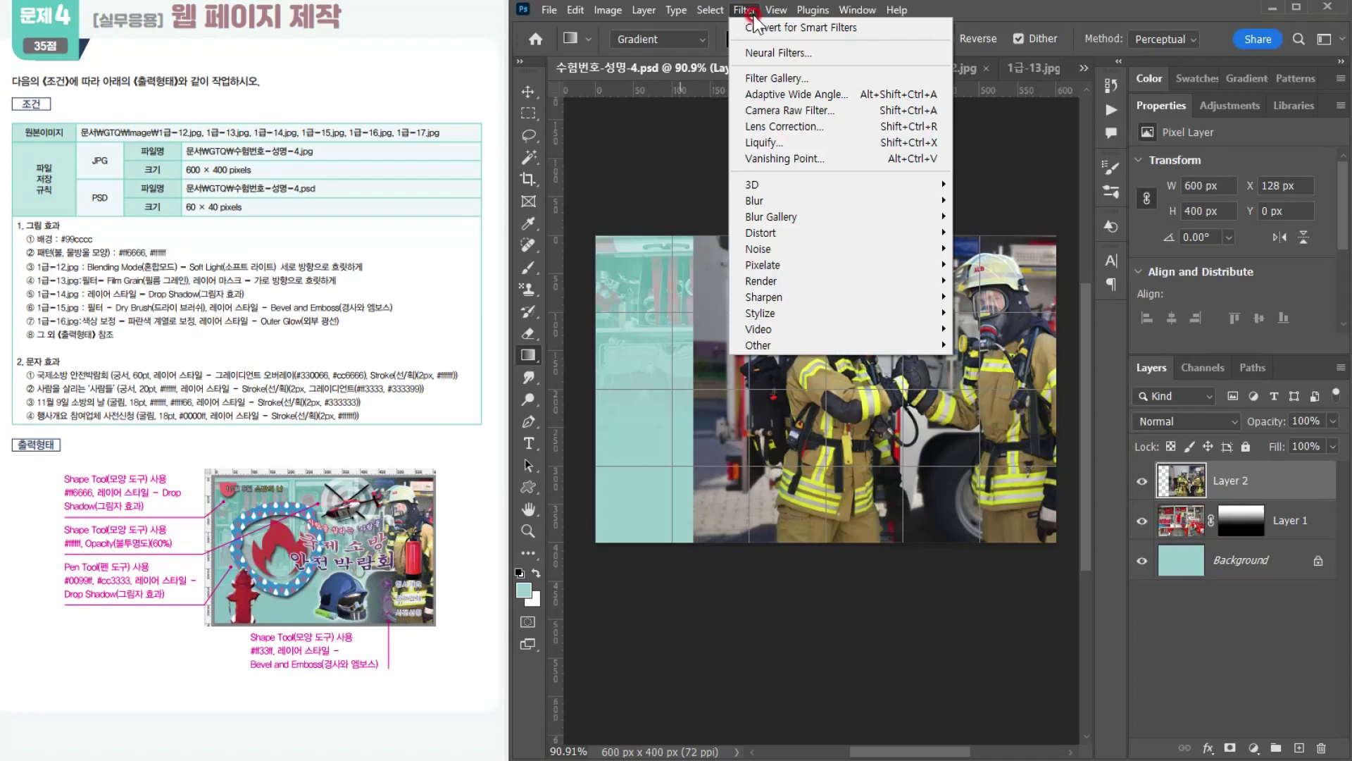
left_click(755, 80)
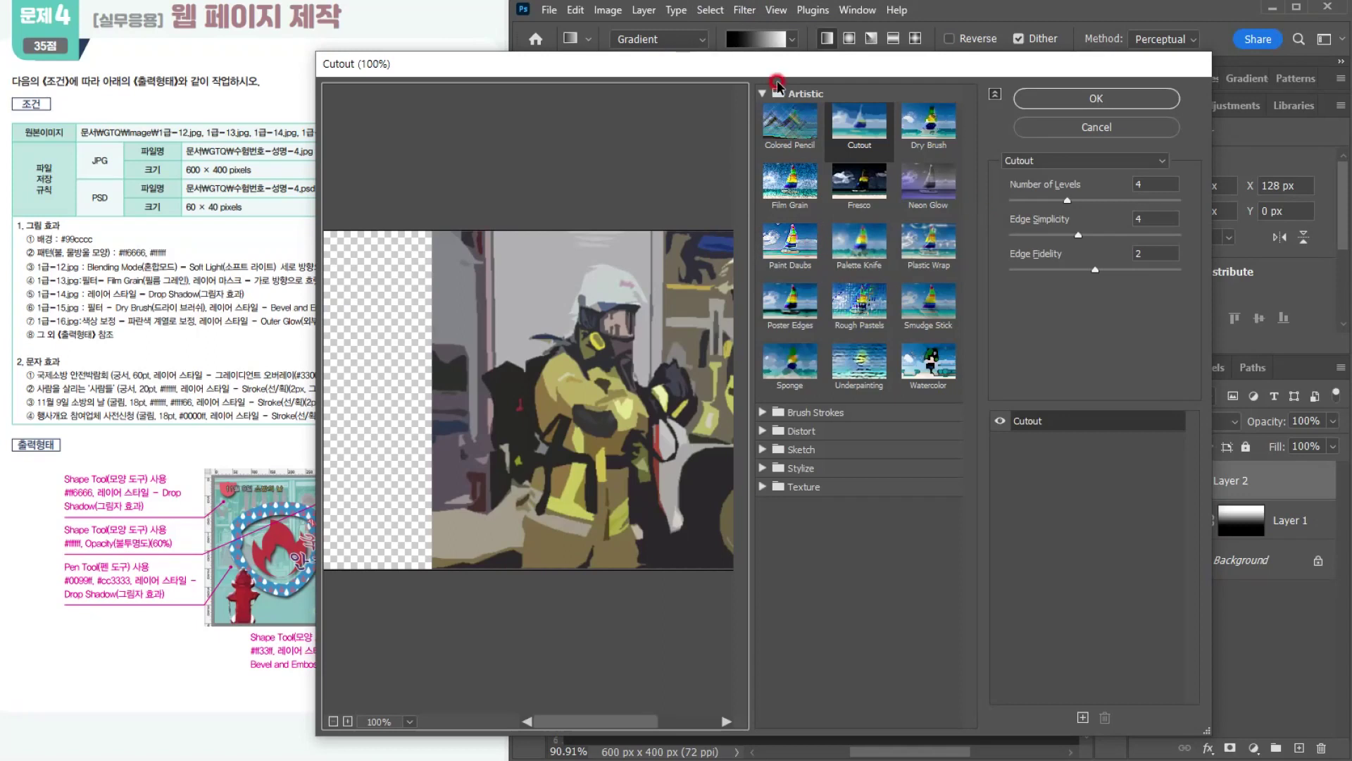
left_click(789, 190)
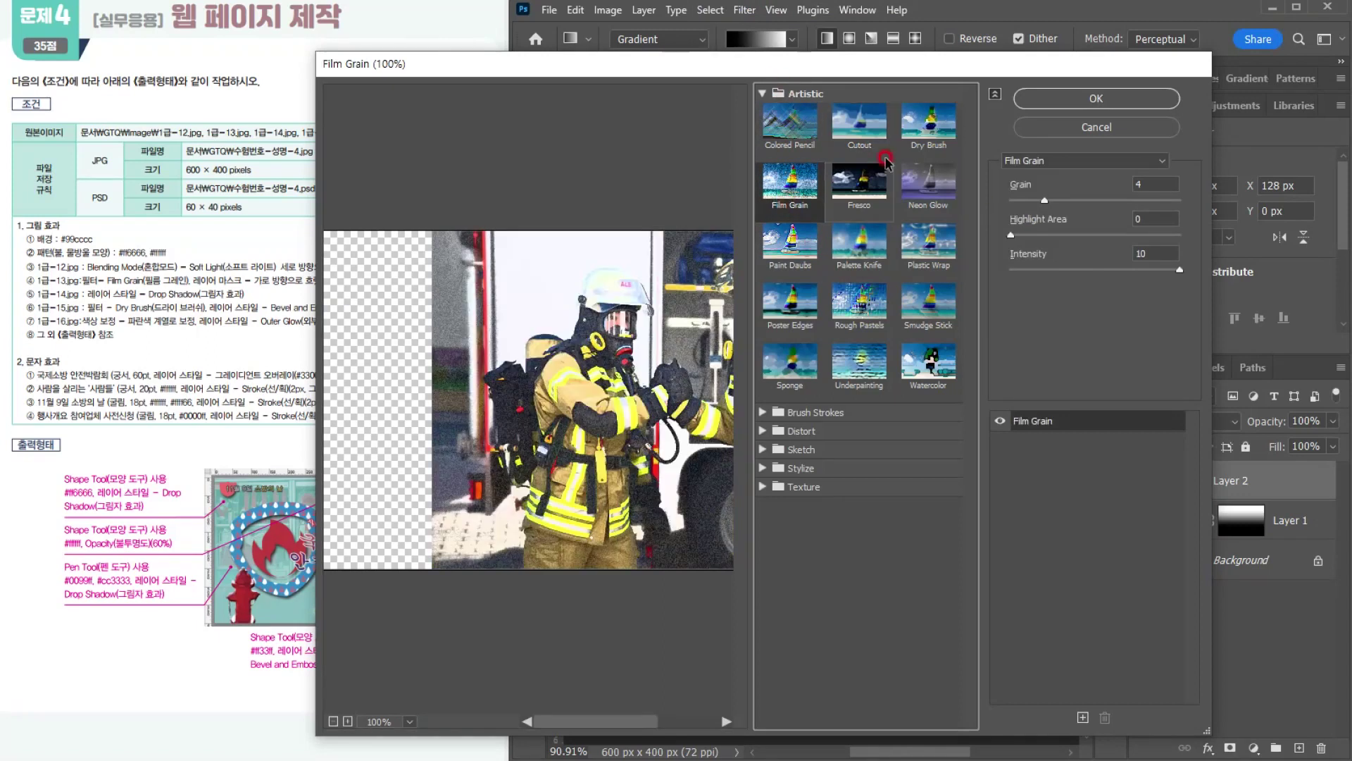
left_click(1107, 111)
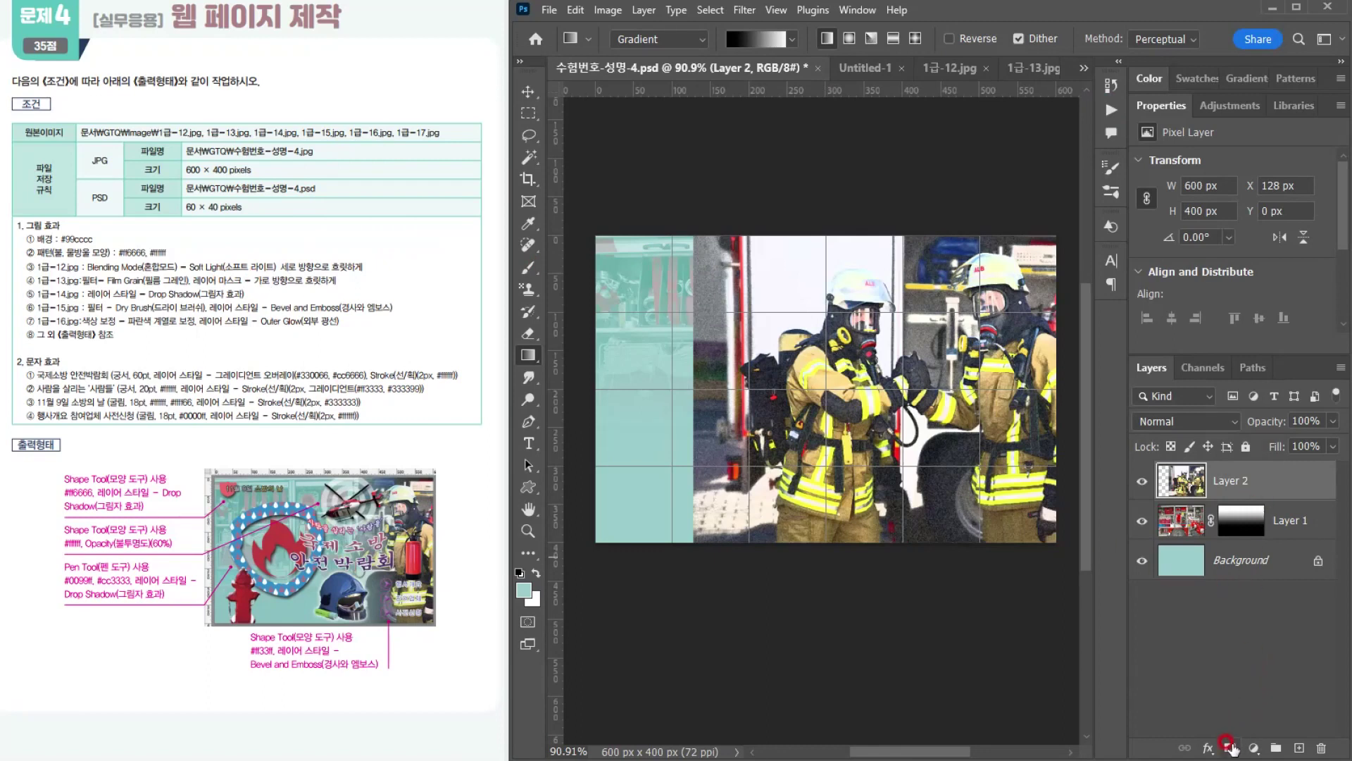
Step: Add a layer mask to the firefighter layer and fade its left side with a horizontal black-to-white gradient at 0° and about 45% scale
left_click(1229, 748)
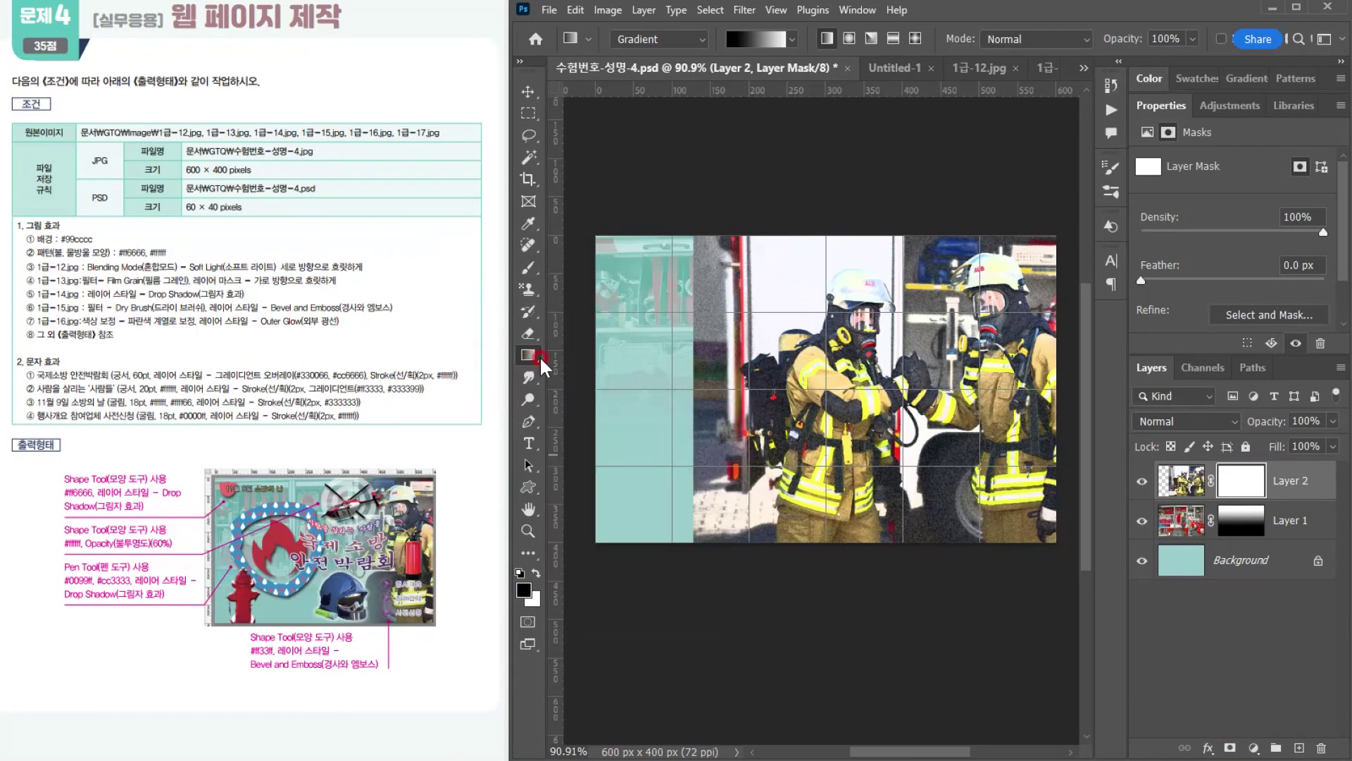
left_click(737, 39)
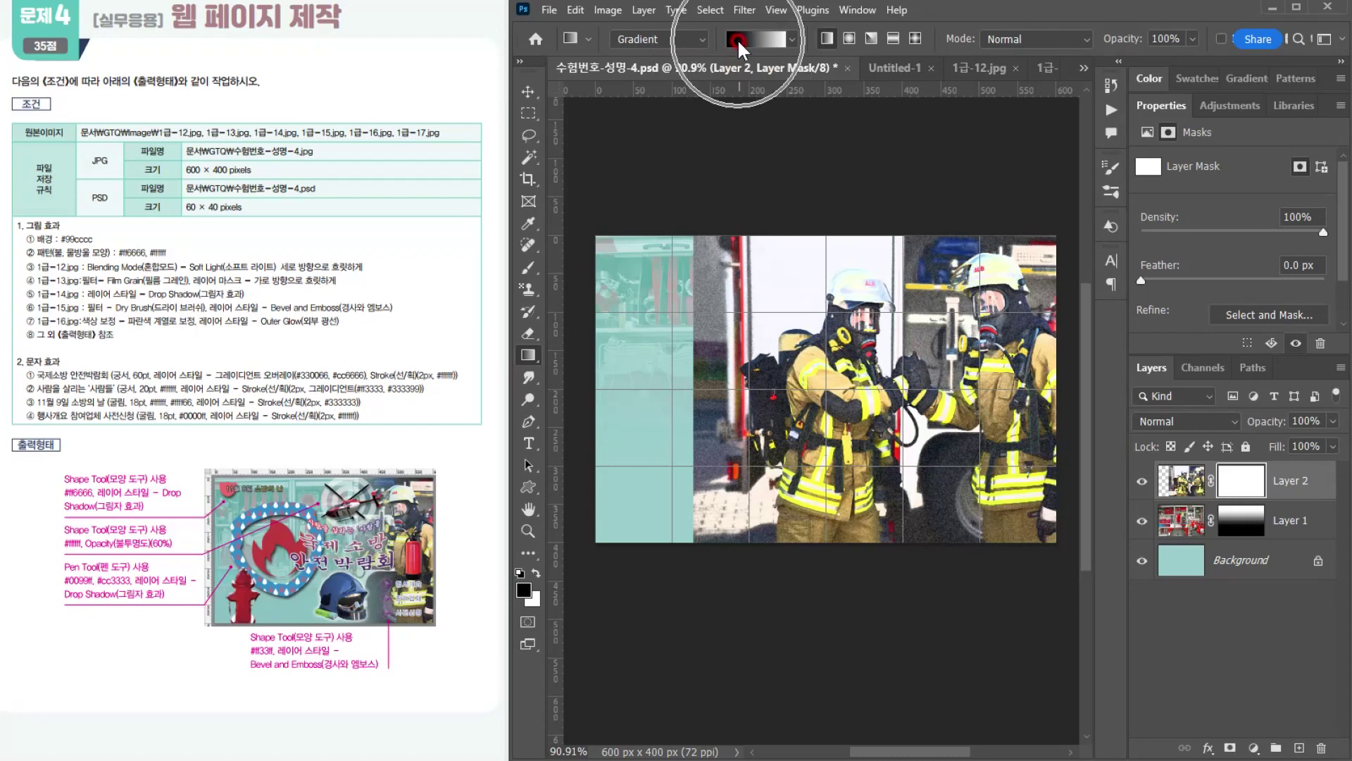
left_click(750, 71)
left_click(782, 399)
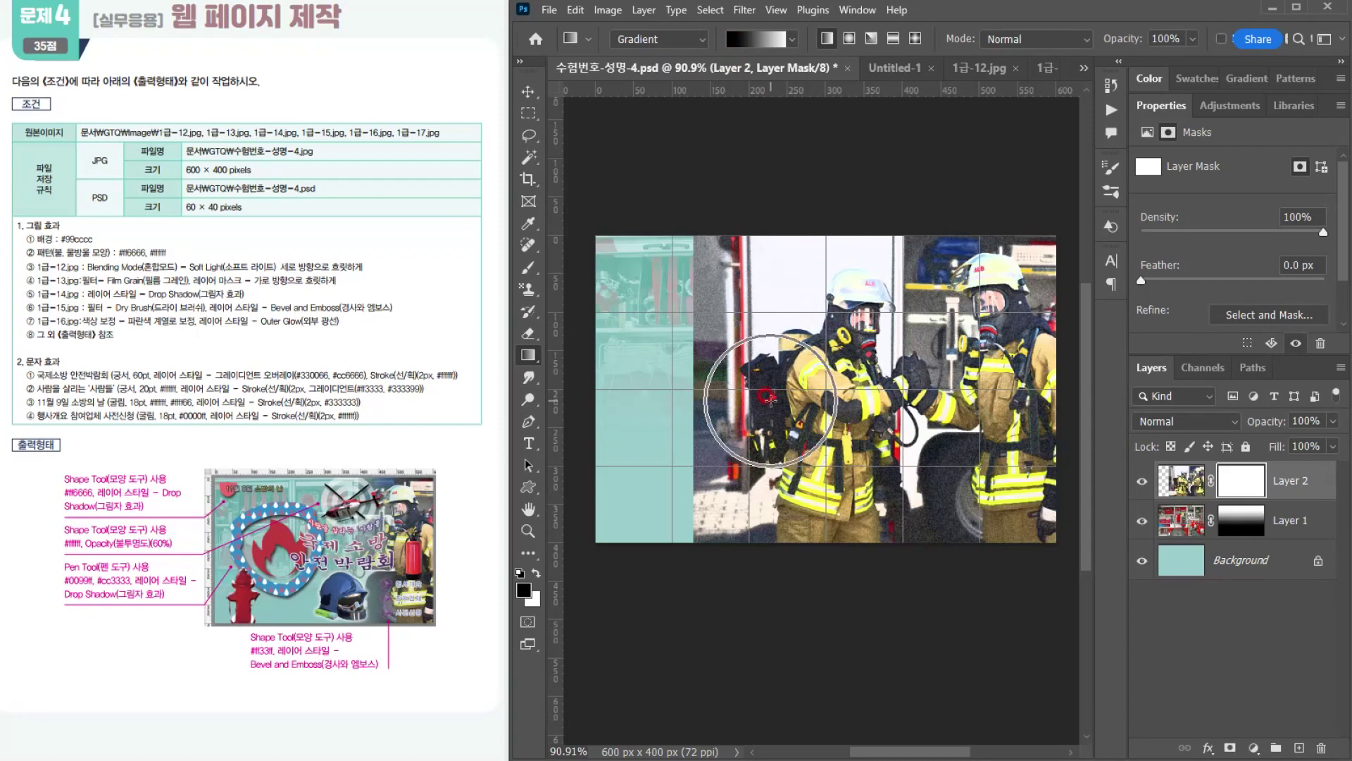
left_click(980, 405)
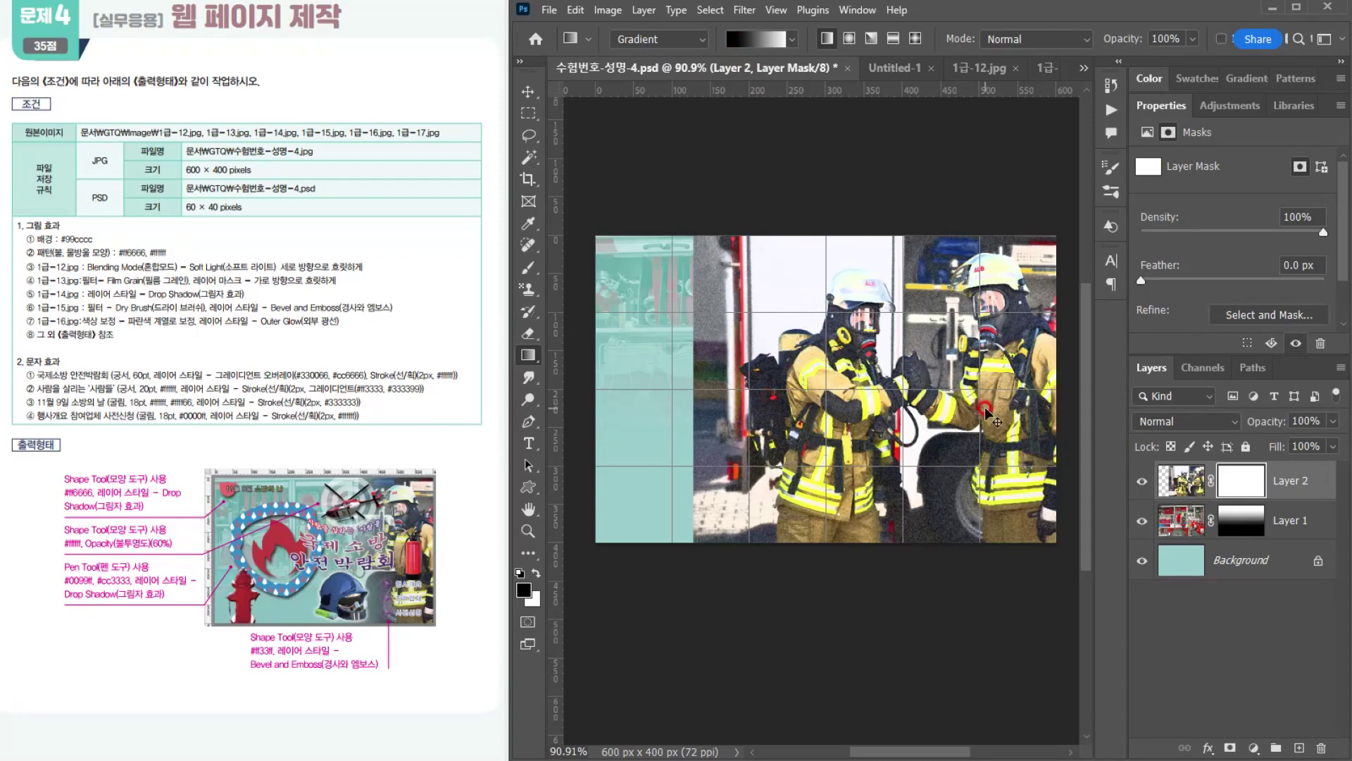
left_click(741, 410)
left_click_drag(749, 412, 978, 415)
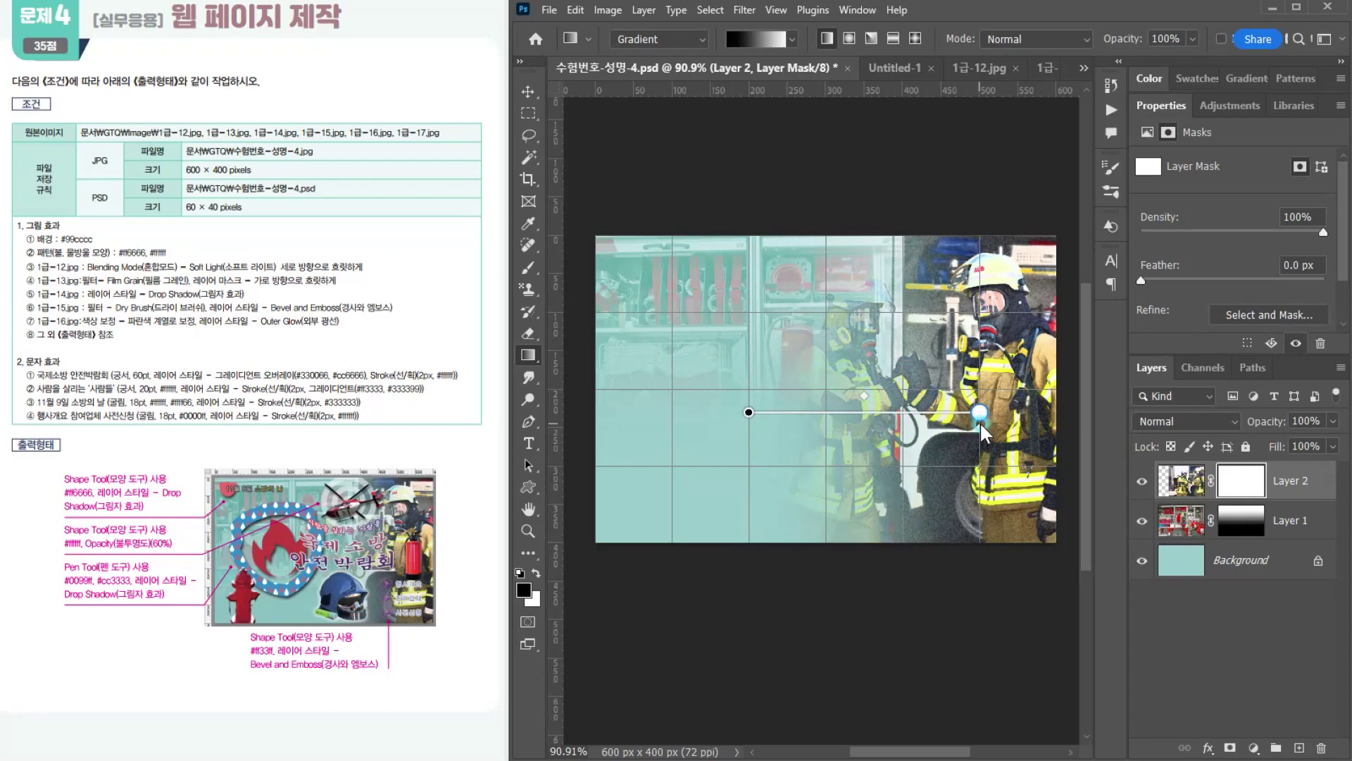
left_click_drag(792, 446, 1003, 460)
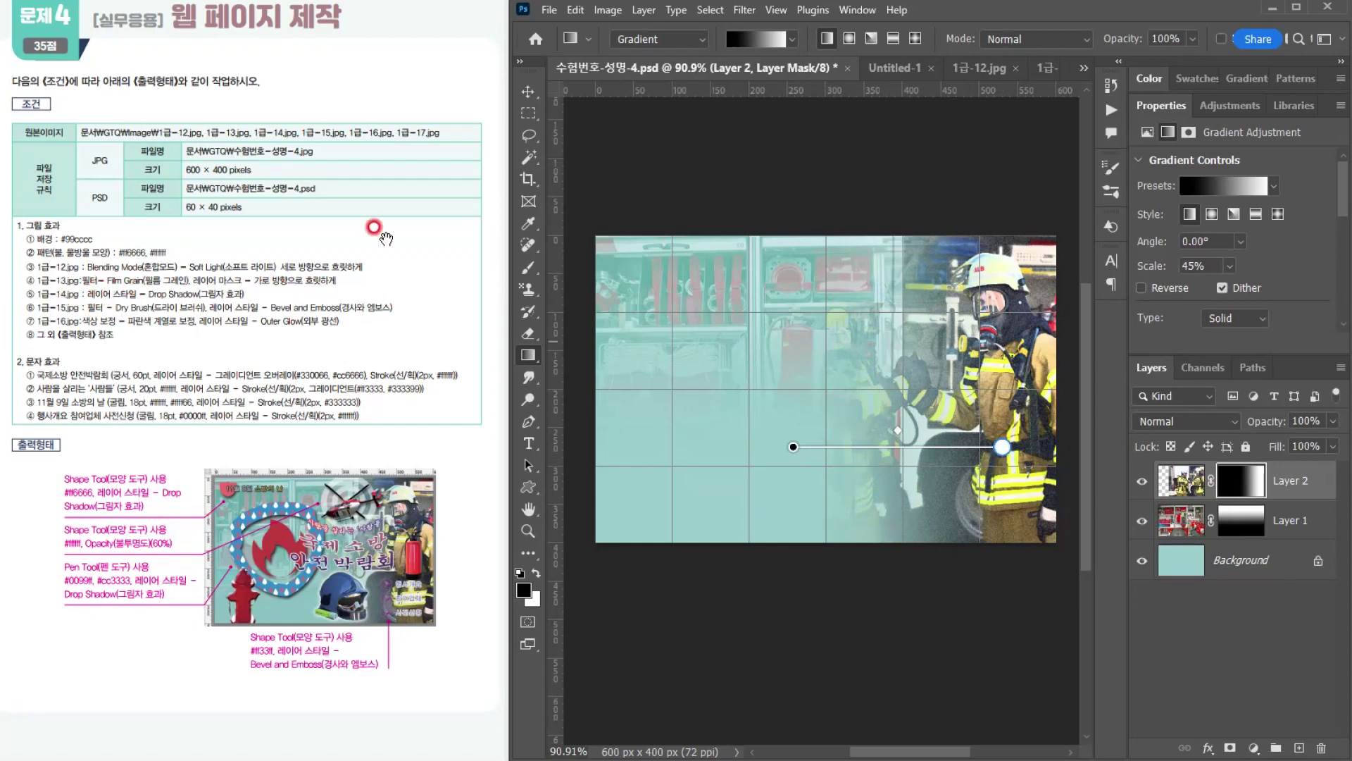
Step: Open the helicopter photo 1급-14.jpg from the GTQ Image folder
left_click(546, 10)
left_click(567, 44)
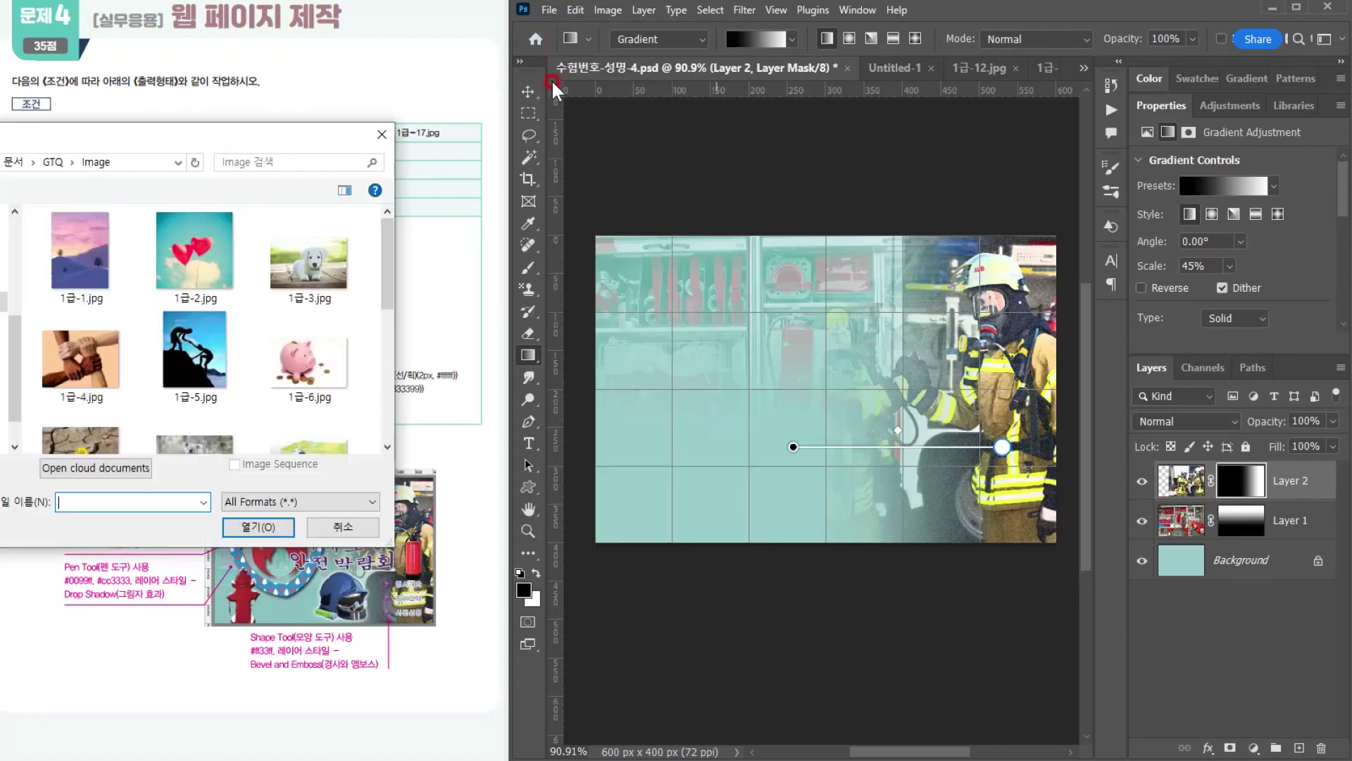
scroll(241, 364, "up", 1)
left_click(189, 402)
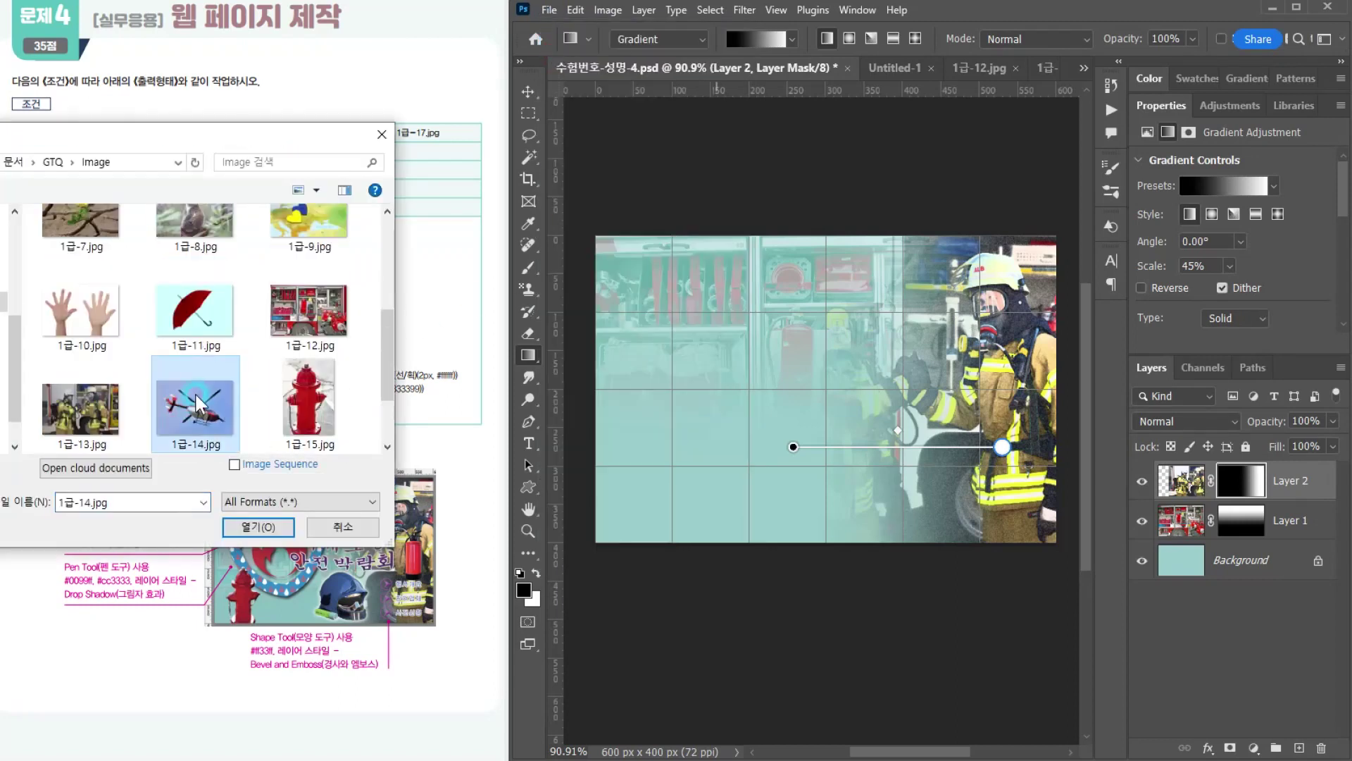
double_click(187, 398)
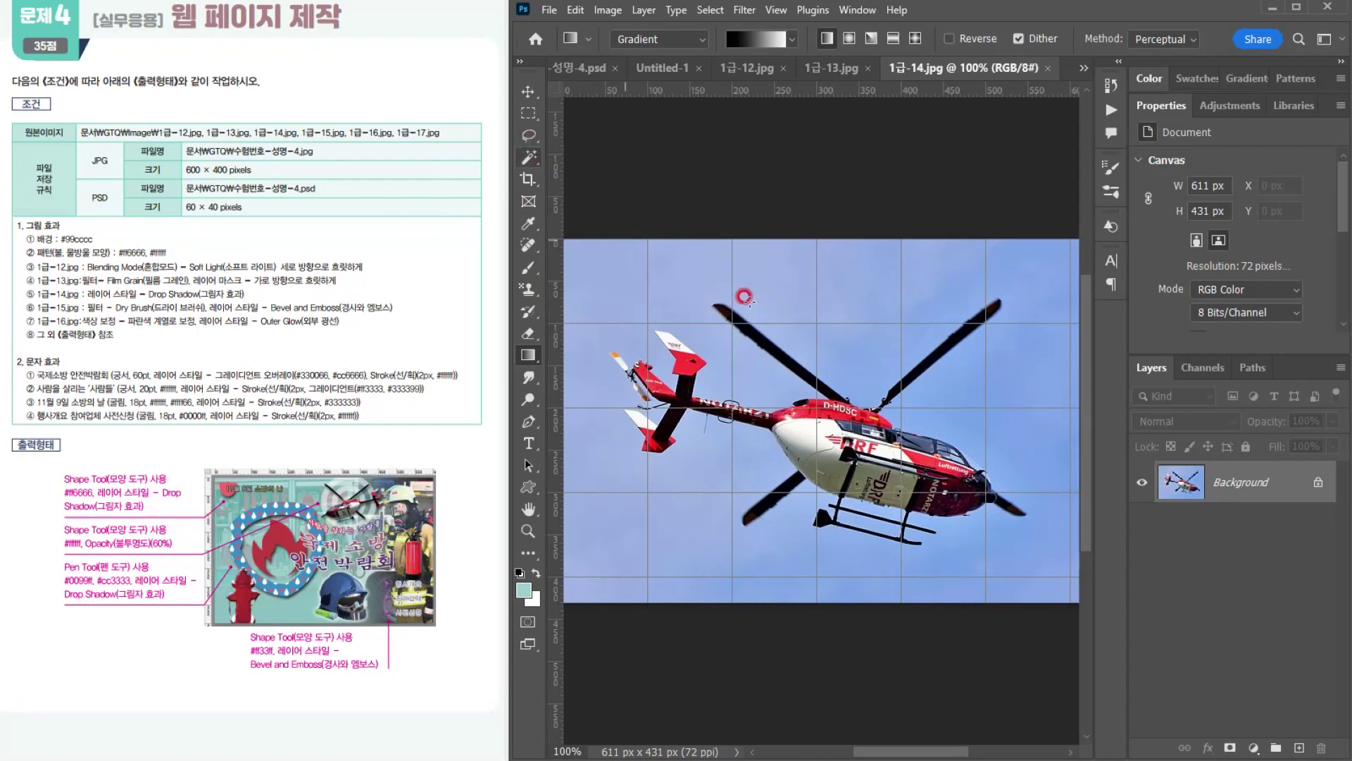
Step: Select the helicopter by picking all the sky with the Magic Wand, Contiguous off and tolerance 32, then inverting the selection
left_click_drag(530, 157, 577, 184)
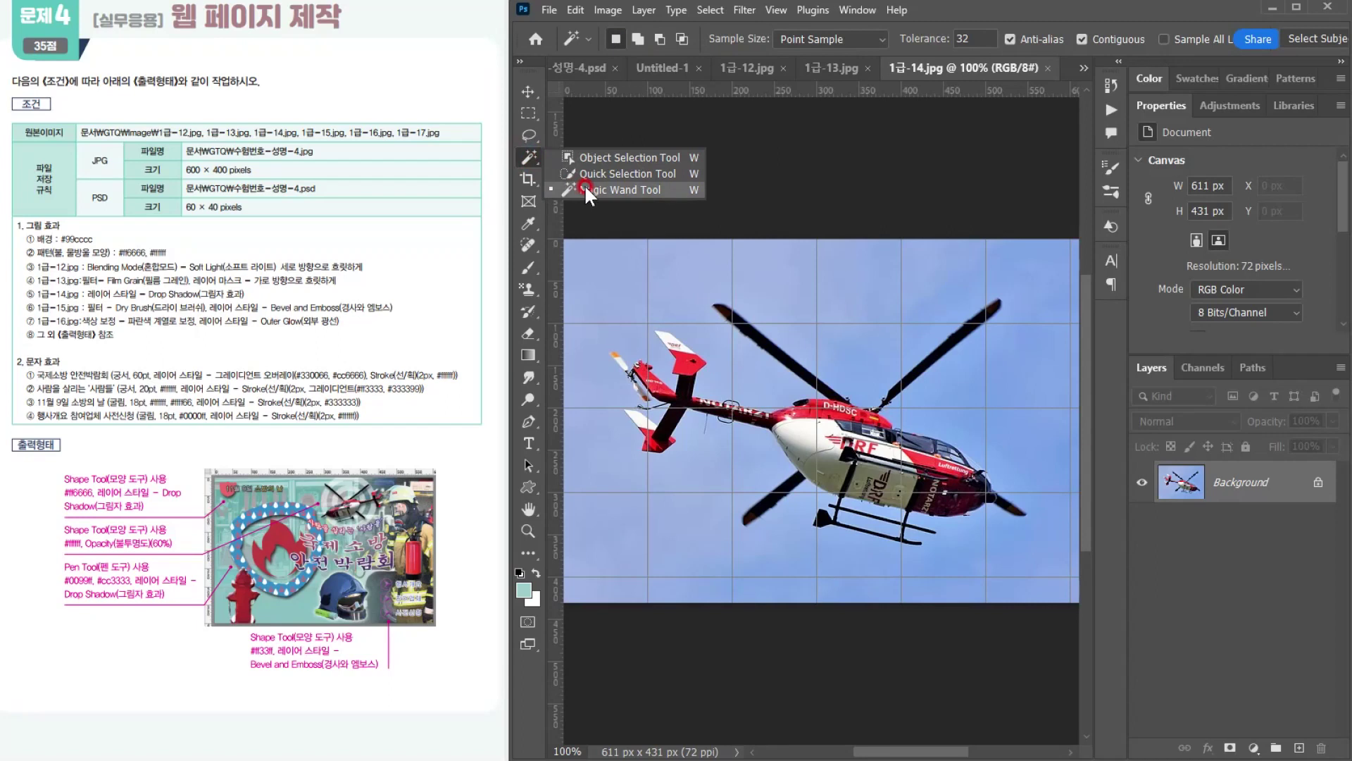
left_click(585, 186)
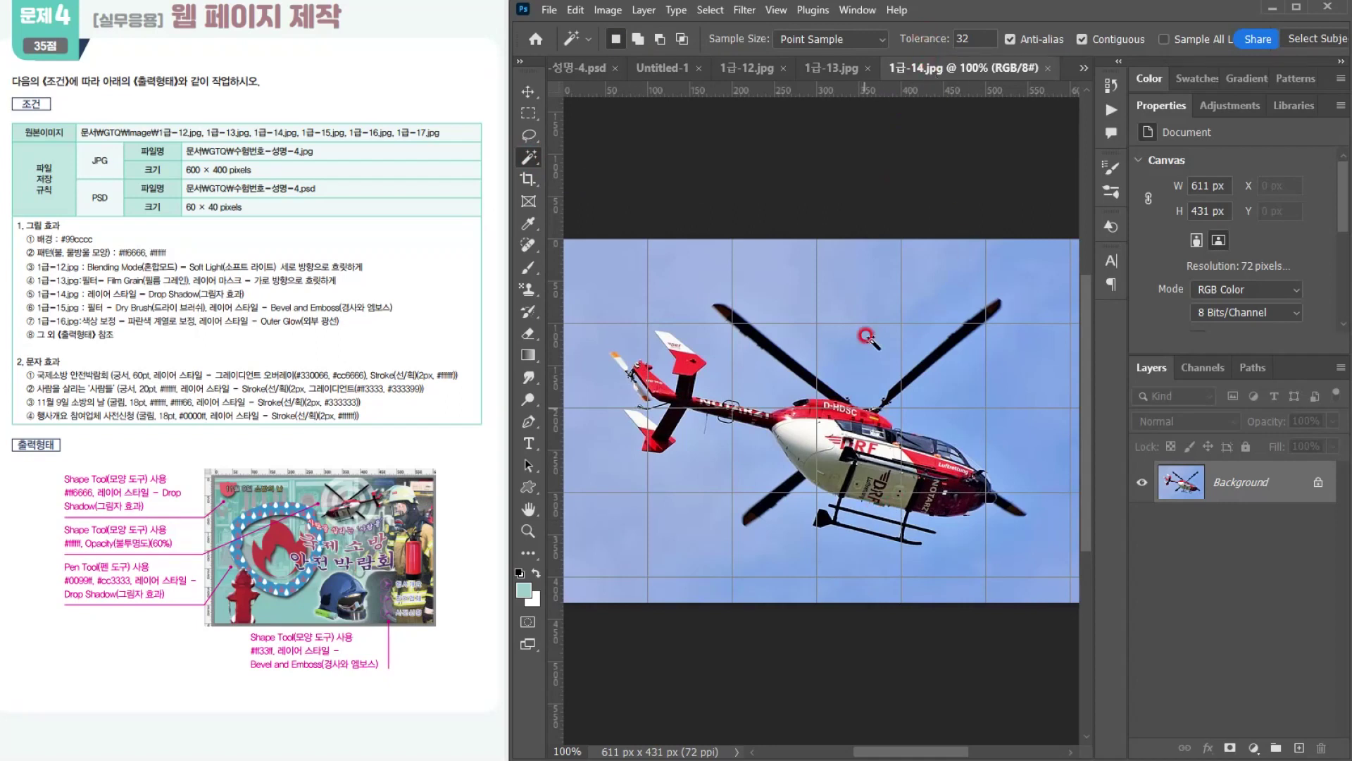
left_click(1086, 38)
left_click(850, 287)
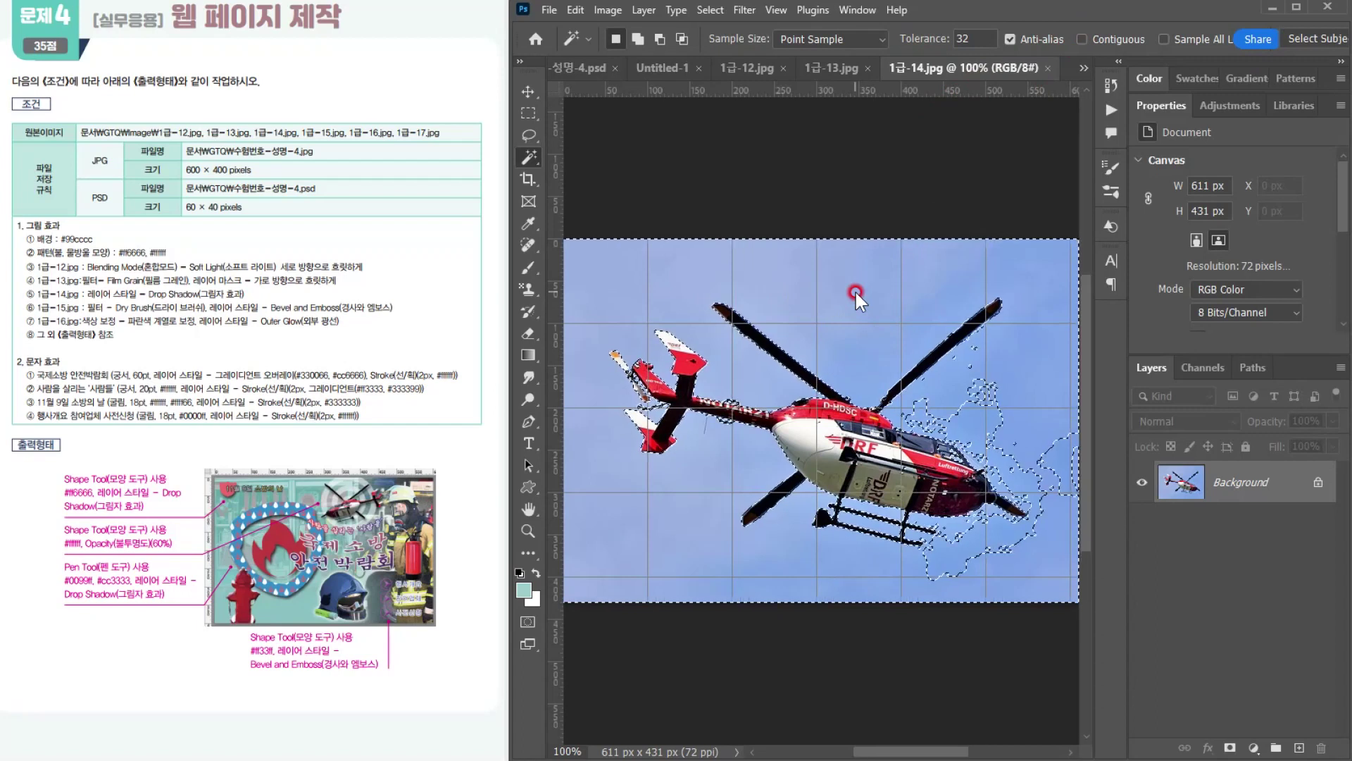
left_click(974, 419, "shift")
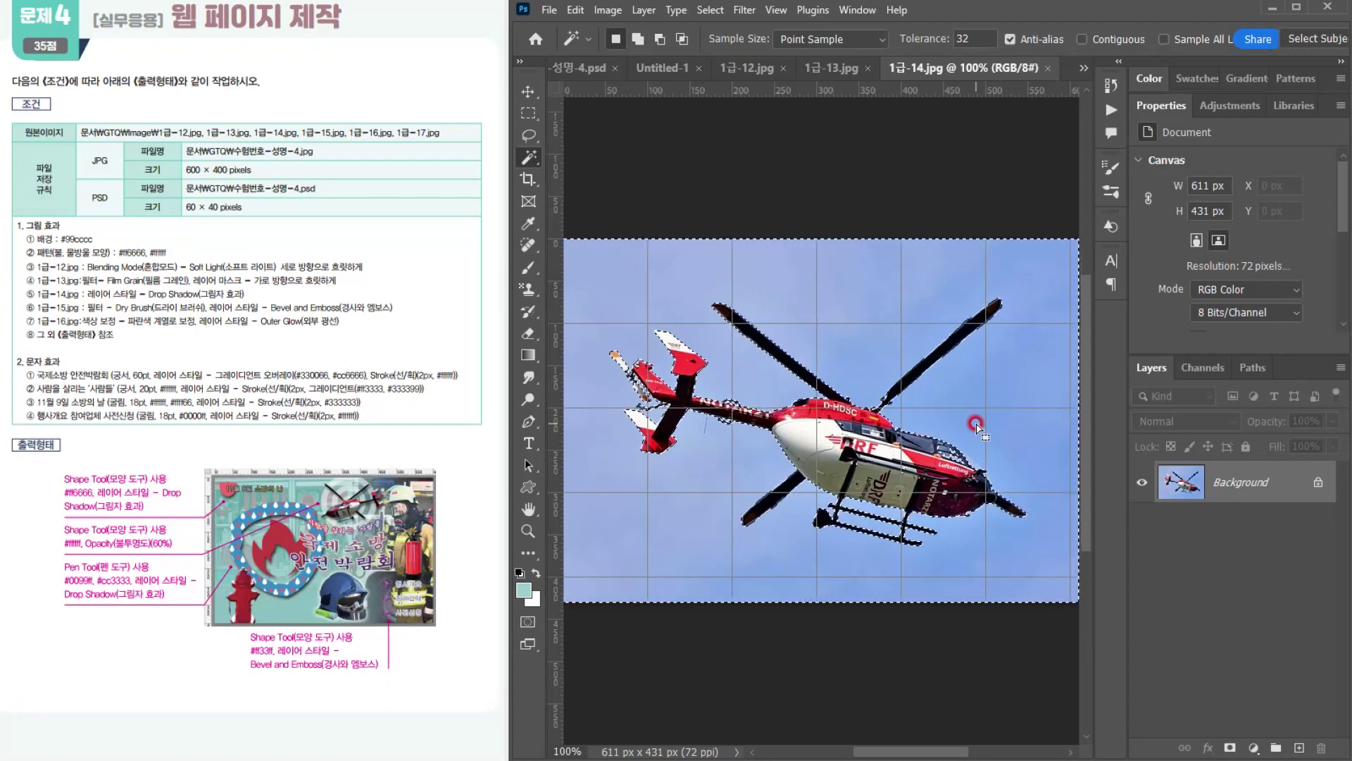
left_click(711, 10)
left_click(715, 76)
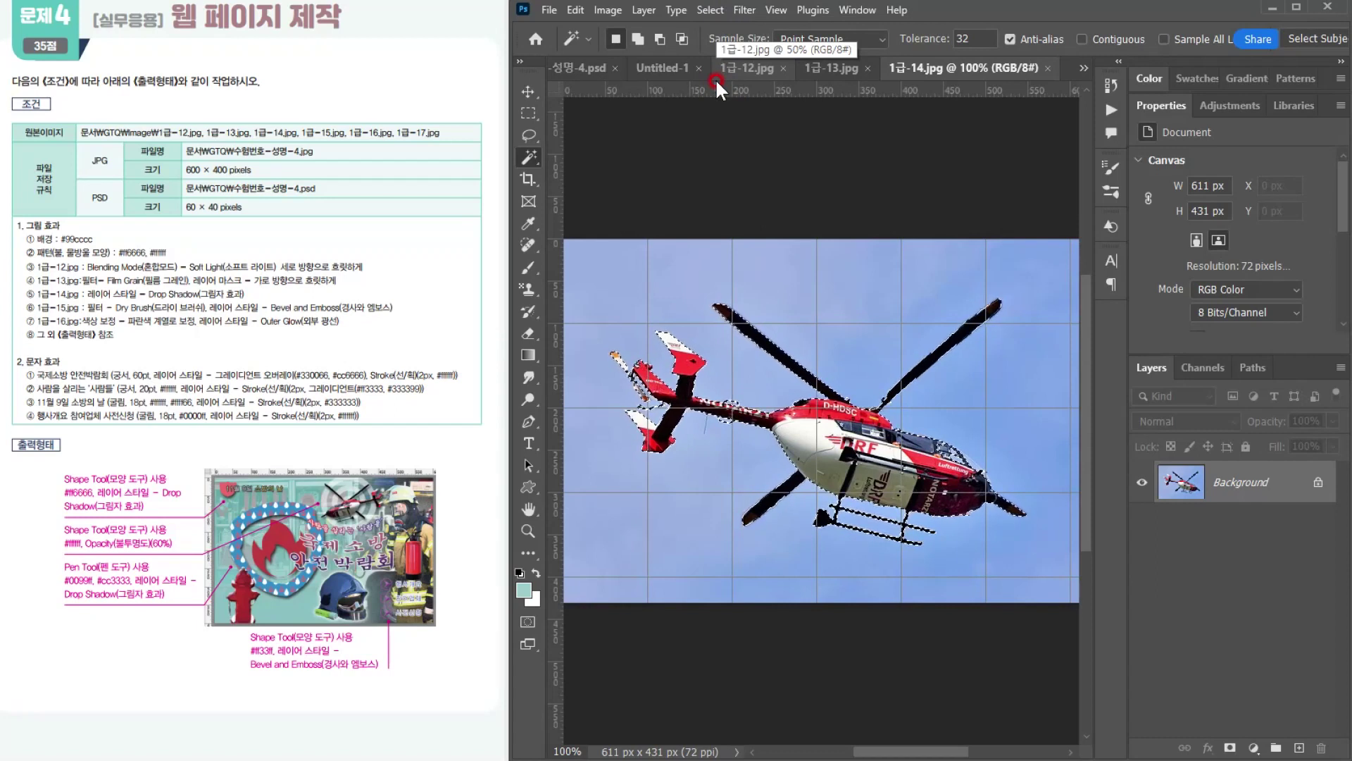
Step: Copy the helicopter into 수험번호-성명-4.psd and scale it to about 35.75%, placing it at the upper middle beside the firefighter's helmet
left_click(585, 68)
key("ctrl+v")
key("ctrl+t")
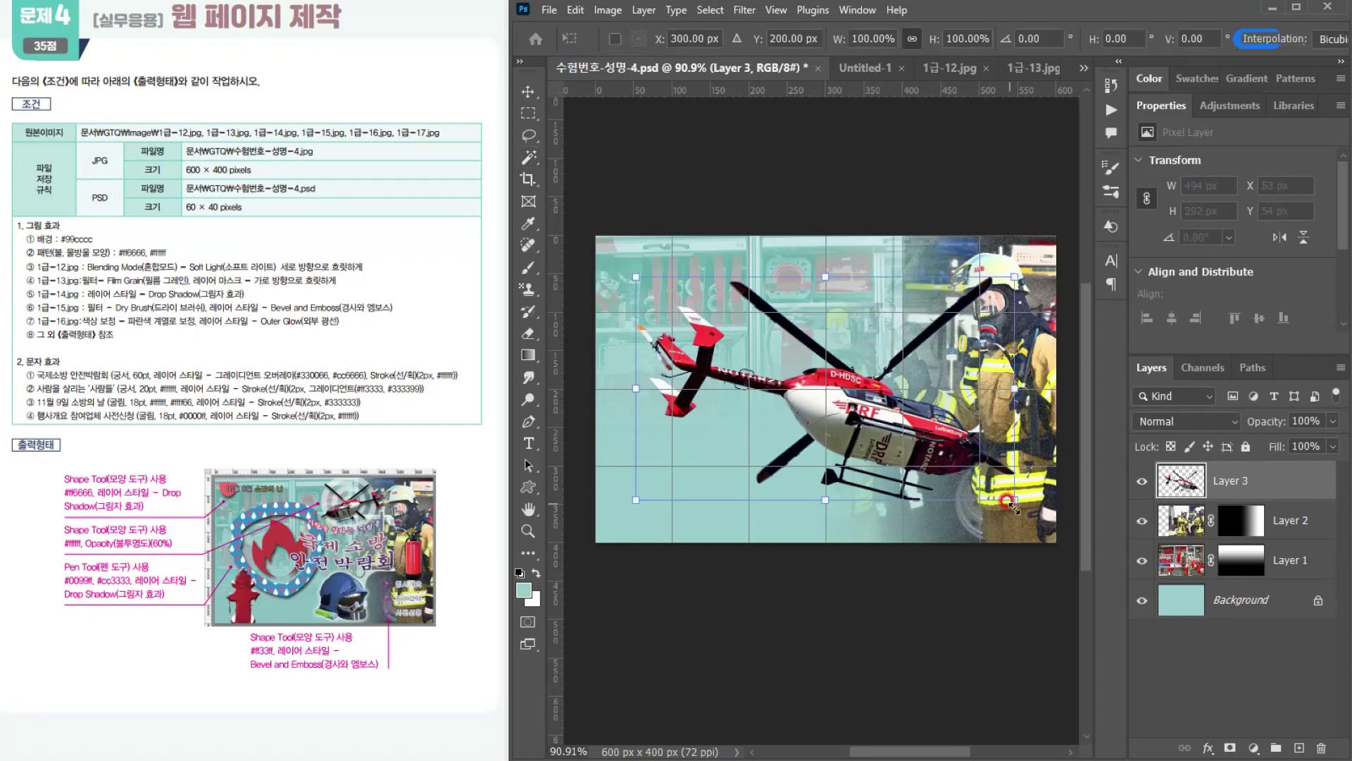
left_click_drag(1011, 498, 861, 304)
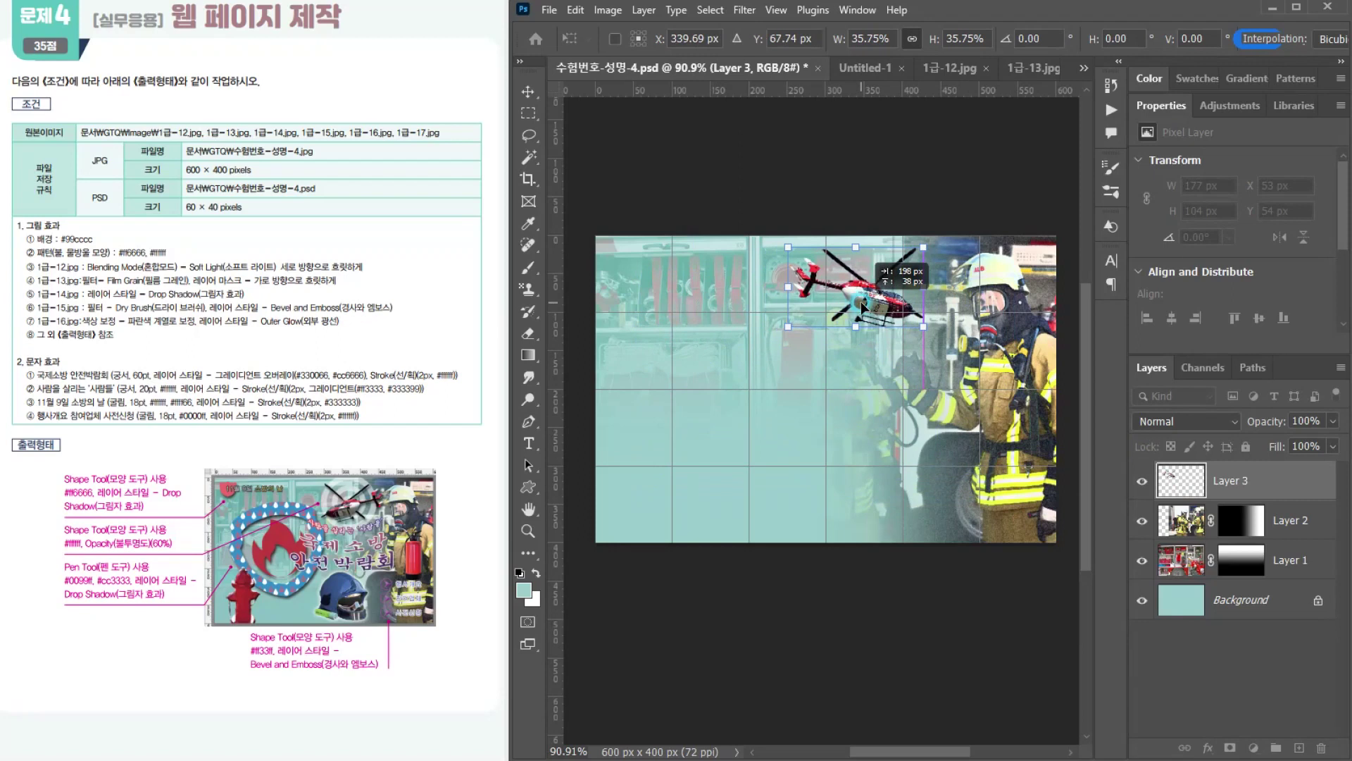
left_click_drag(862, 307, 878, 313)
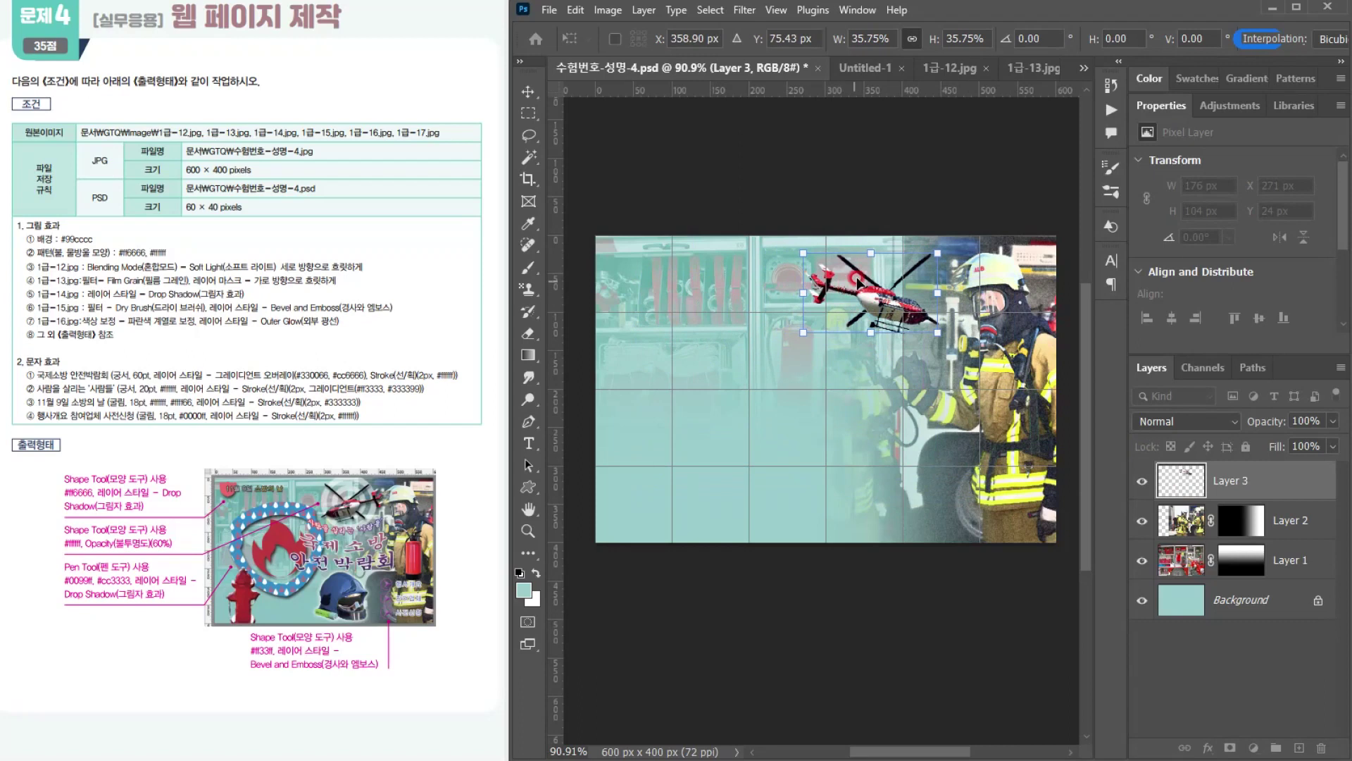
Step: Flip the helicopter horizontally and adjust it to about 180 × 107 px at X 278 px, Y 13 px
right_click(857, 280)
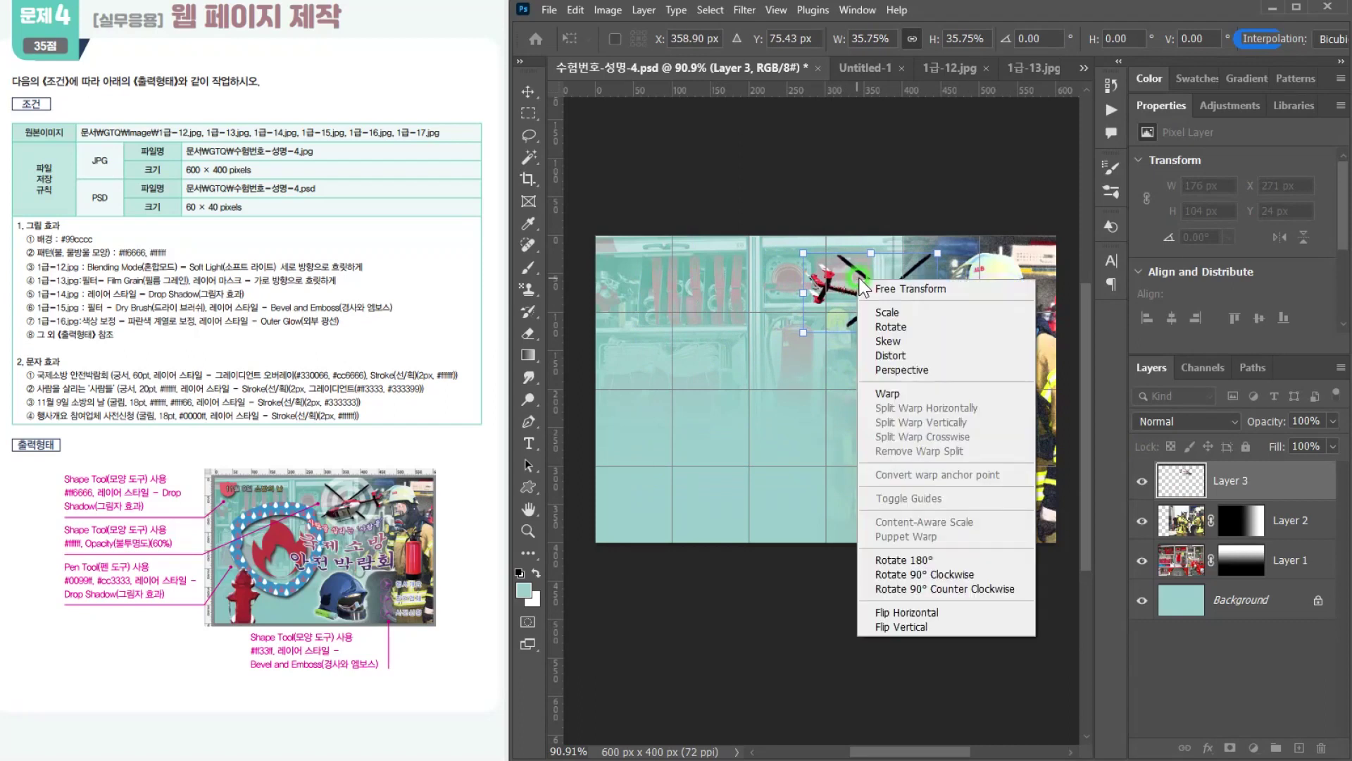
left_click(912, 610)
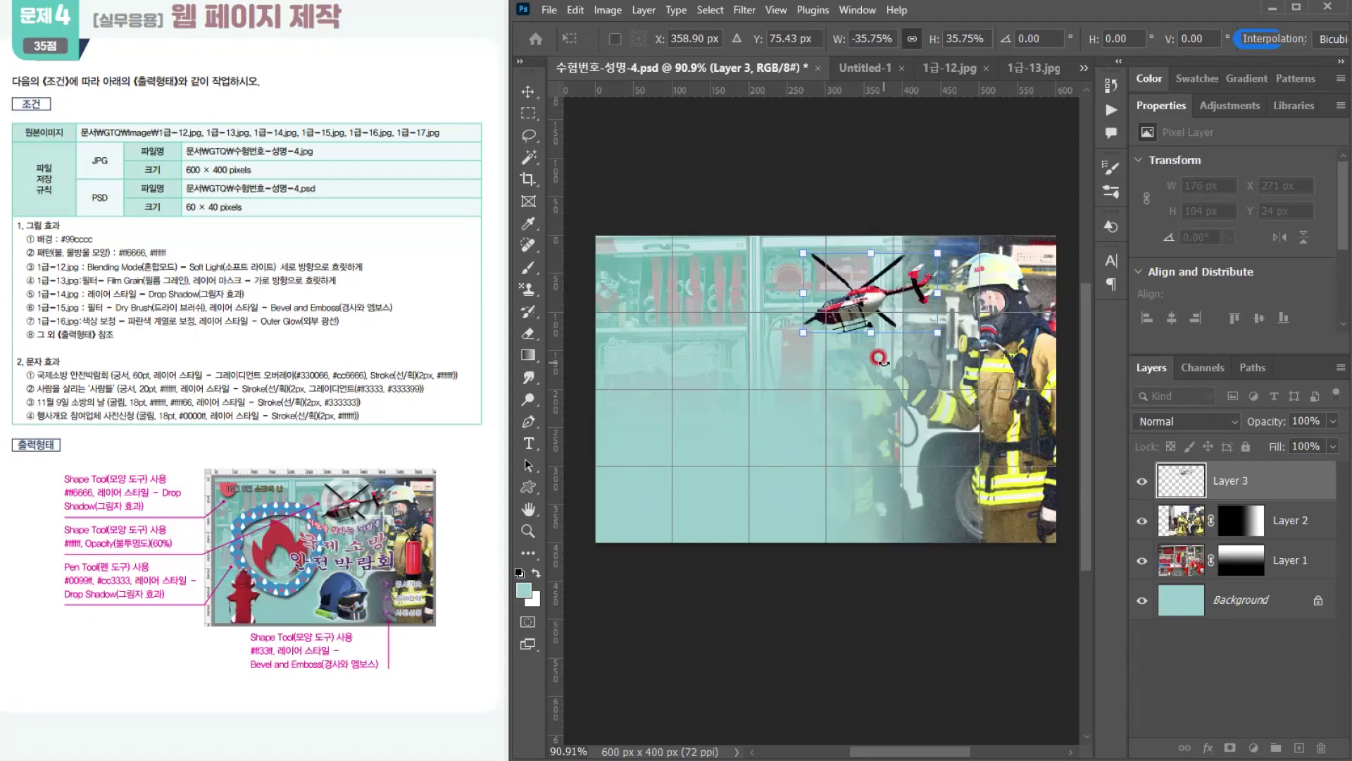
left_click_drag(874, 294, 882, 287)
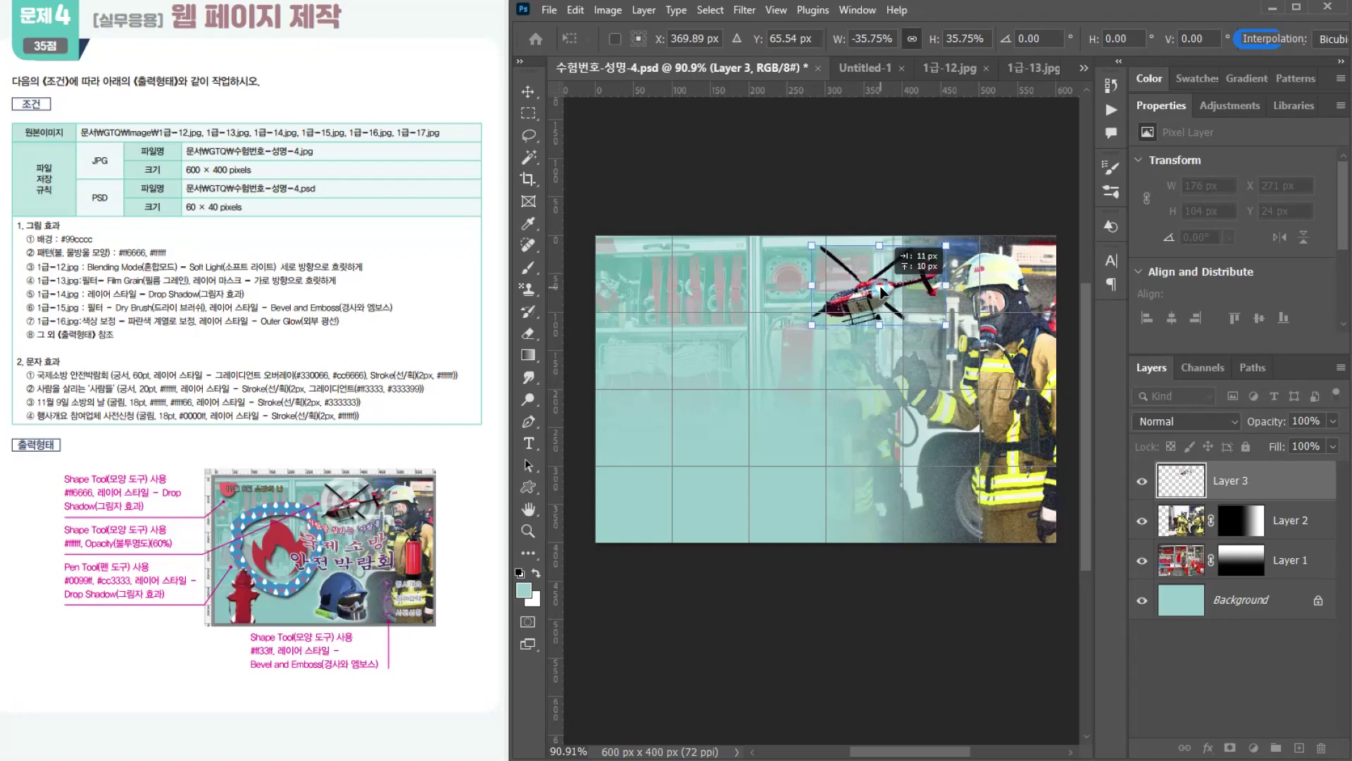
left_click_drag(810, 321, 808, 324)
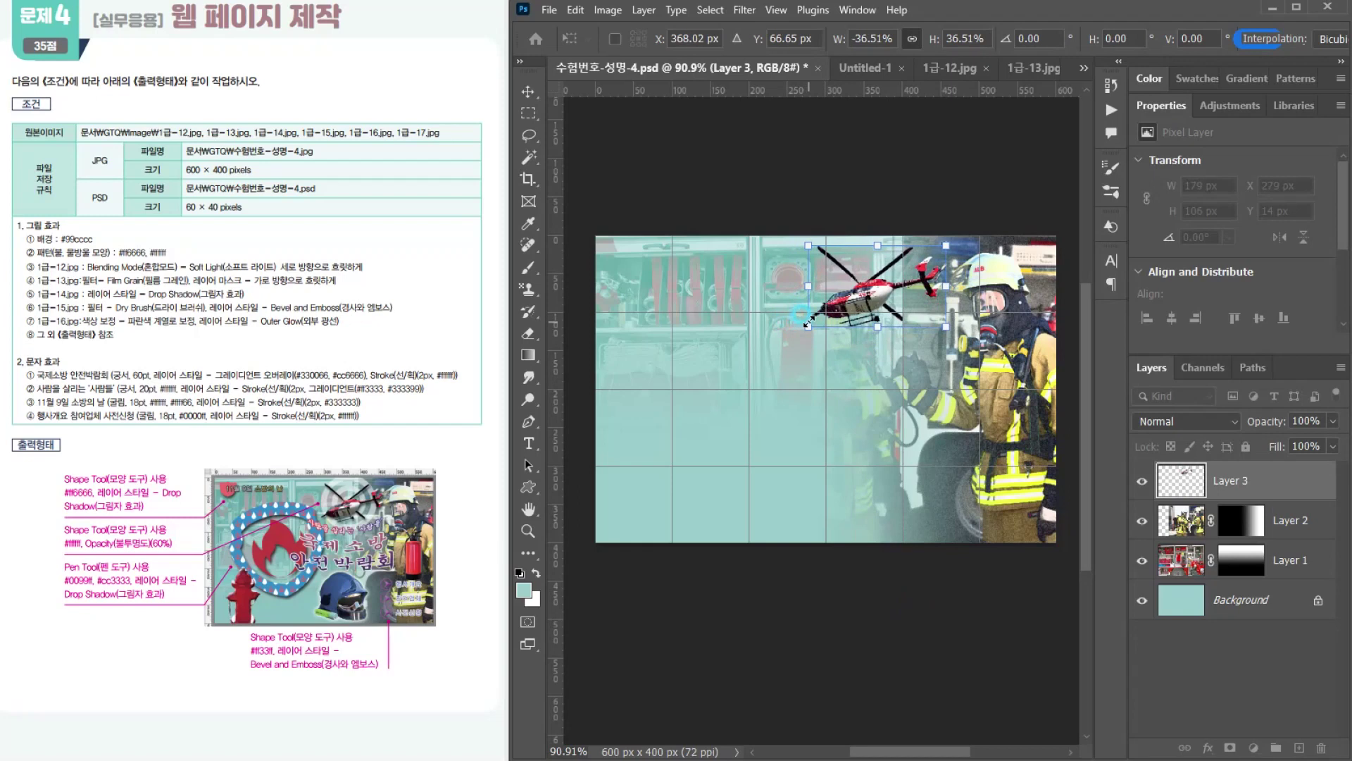
key("Return")
key("w")
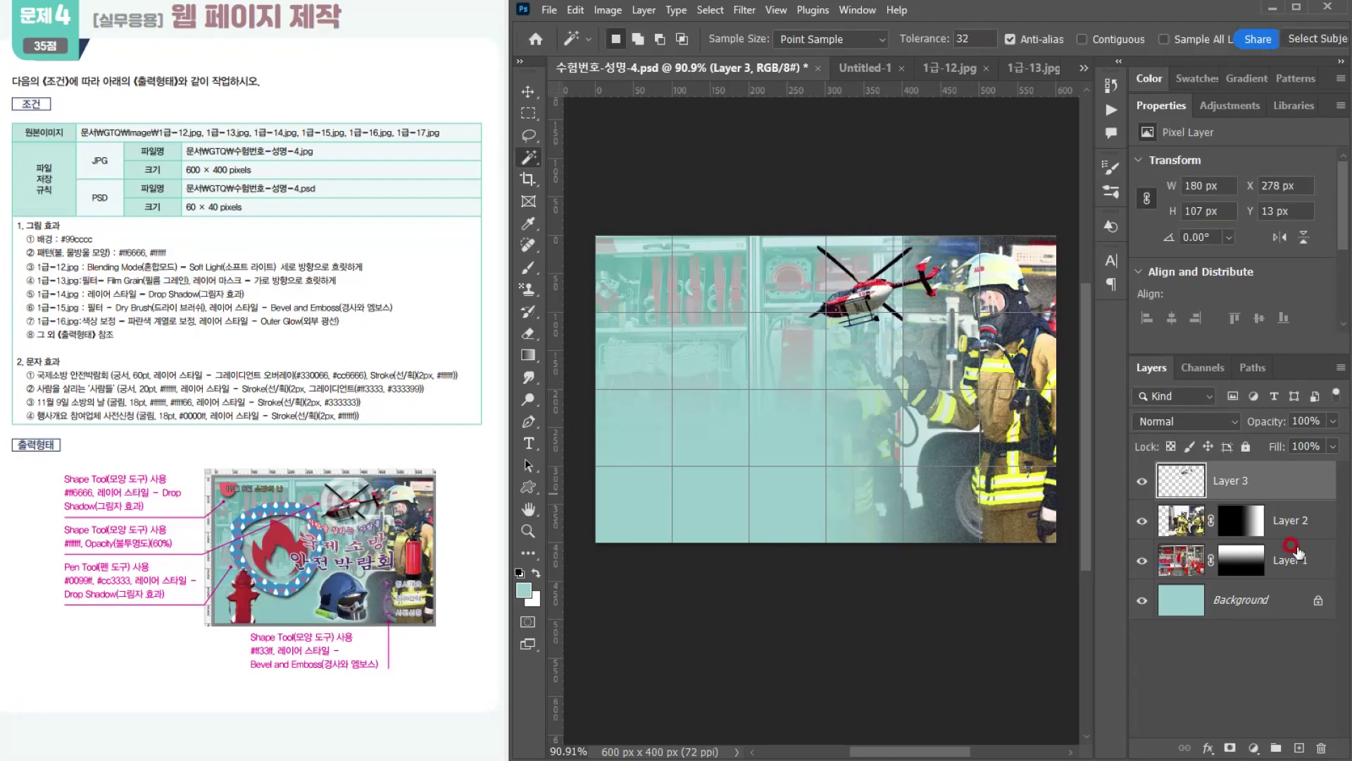
Step: Add a Drop Shadow layer style to the helicopter layer
left_click(1197, 747)
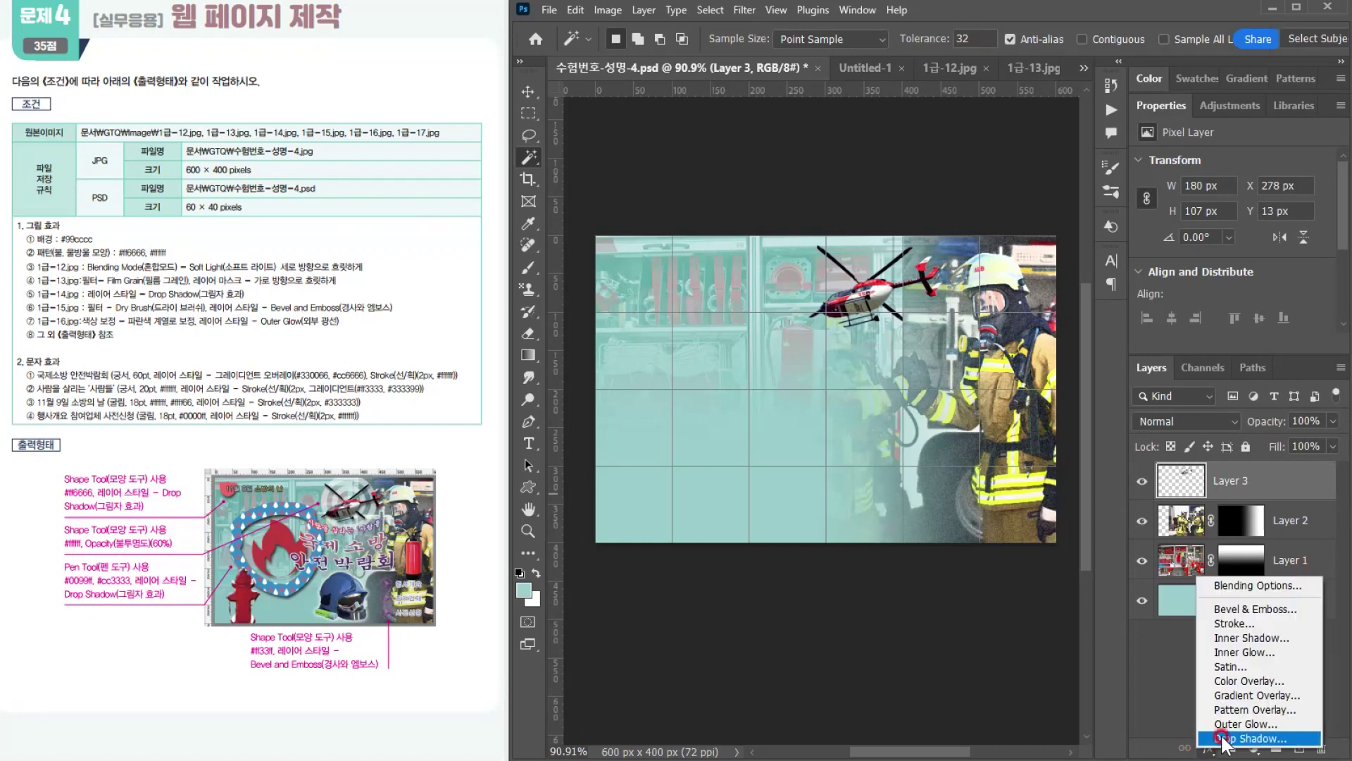
left_click(1229, 735)
left_click_drag(908, 273, 822, 377)
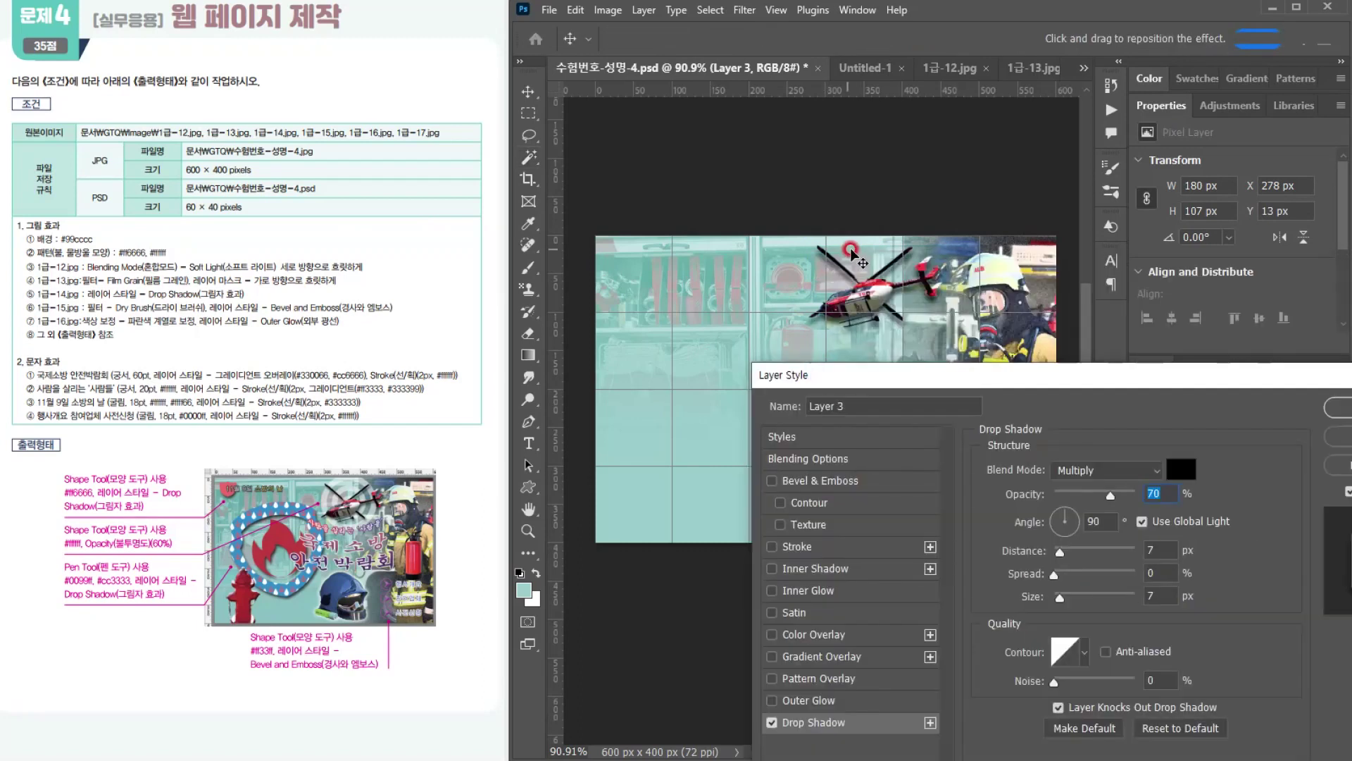
left_click(1187, 504)
key("Return")
left_click(59, 273)
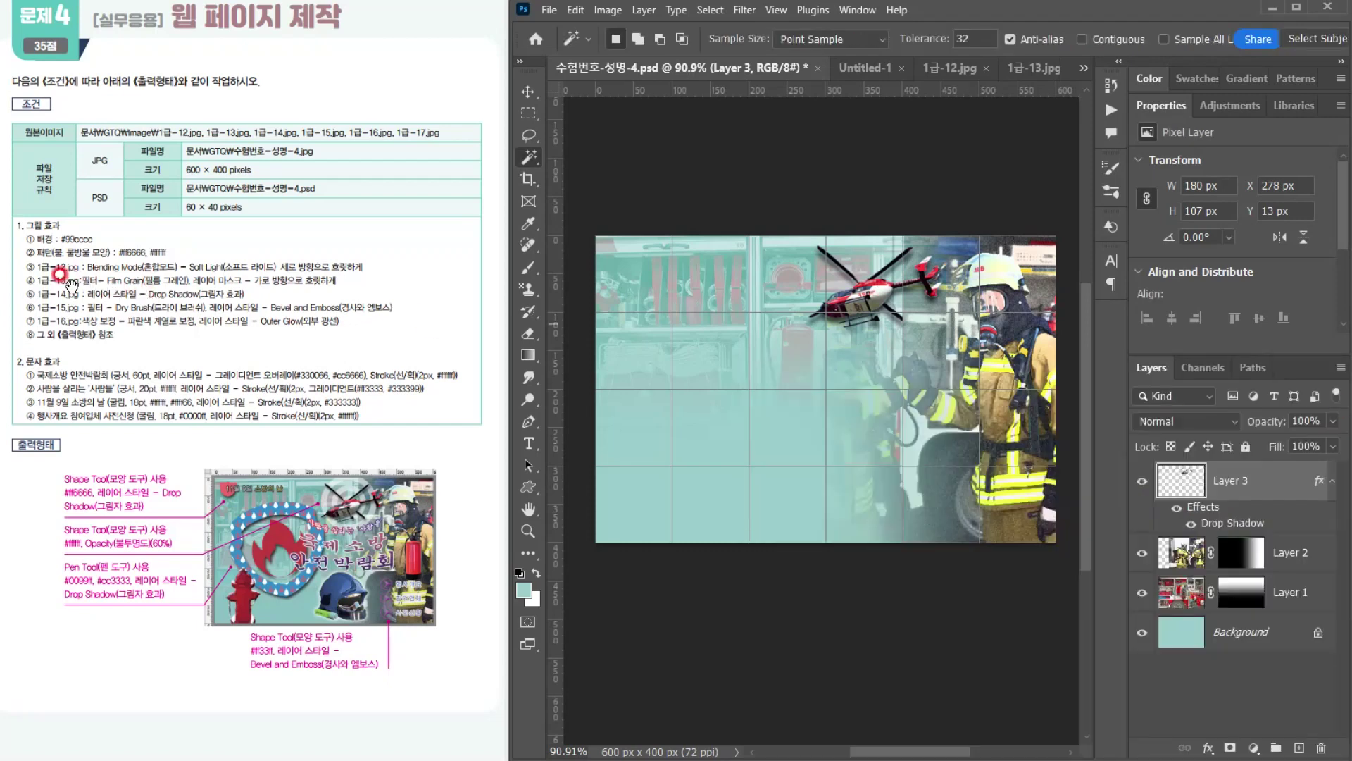
Step: Open the fire hydrant photo 1급-15.jpg from the GTQ Image folder
key("v")
left_click(382, 104)
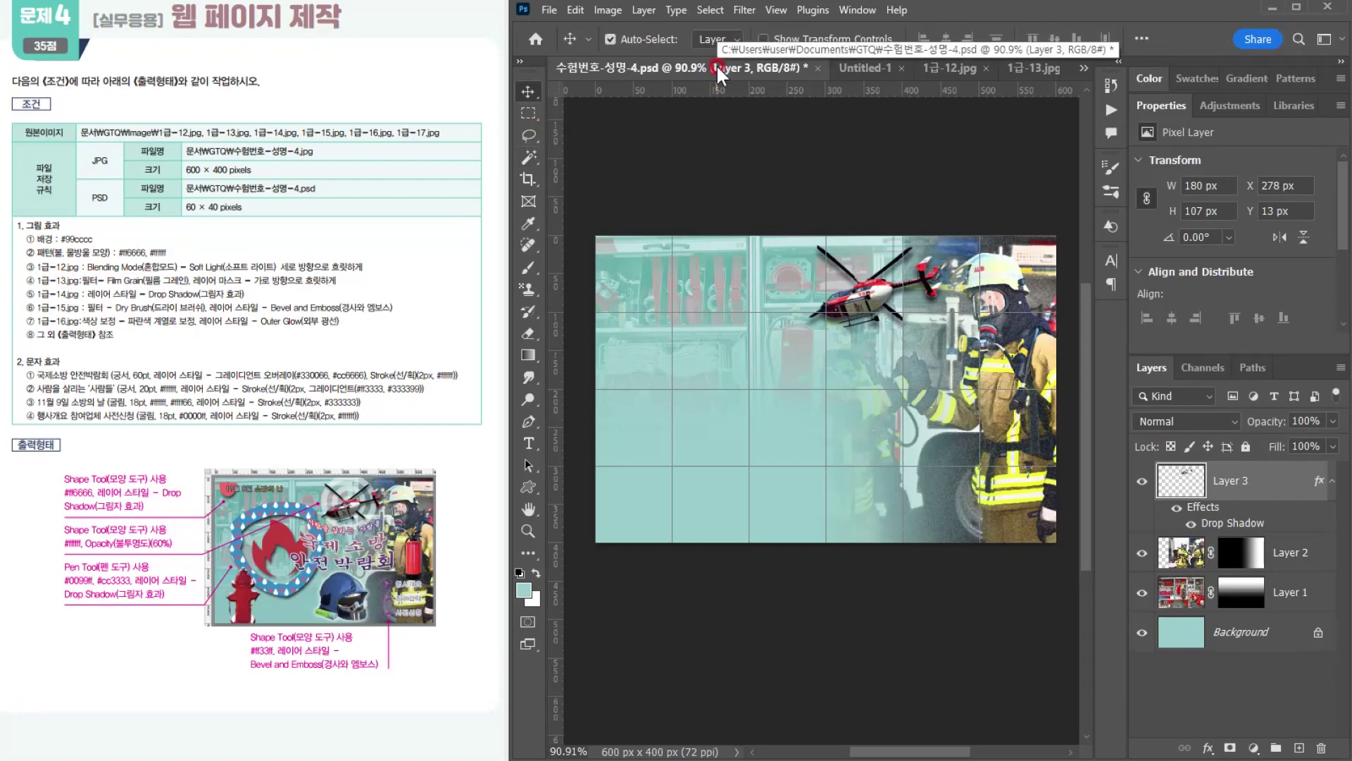
left_click(549, 10)
left_click(559, 44)
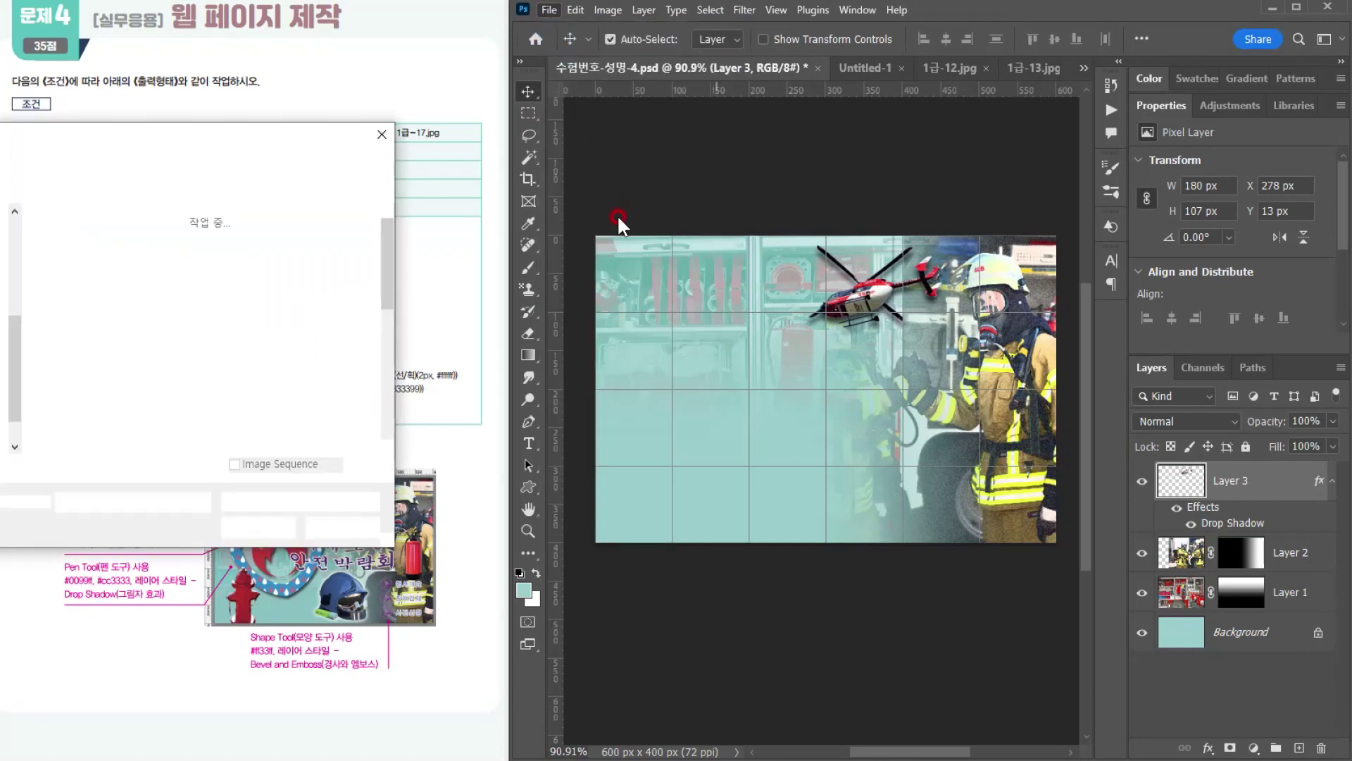
left_click_drag(385, 315, 383, 457)
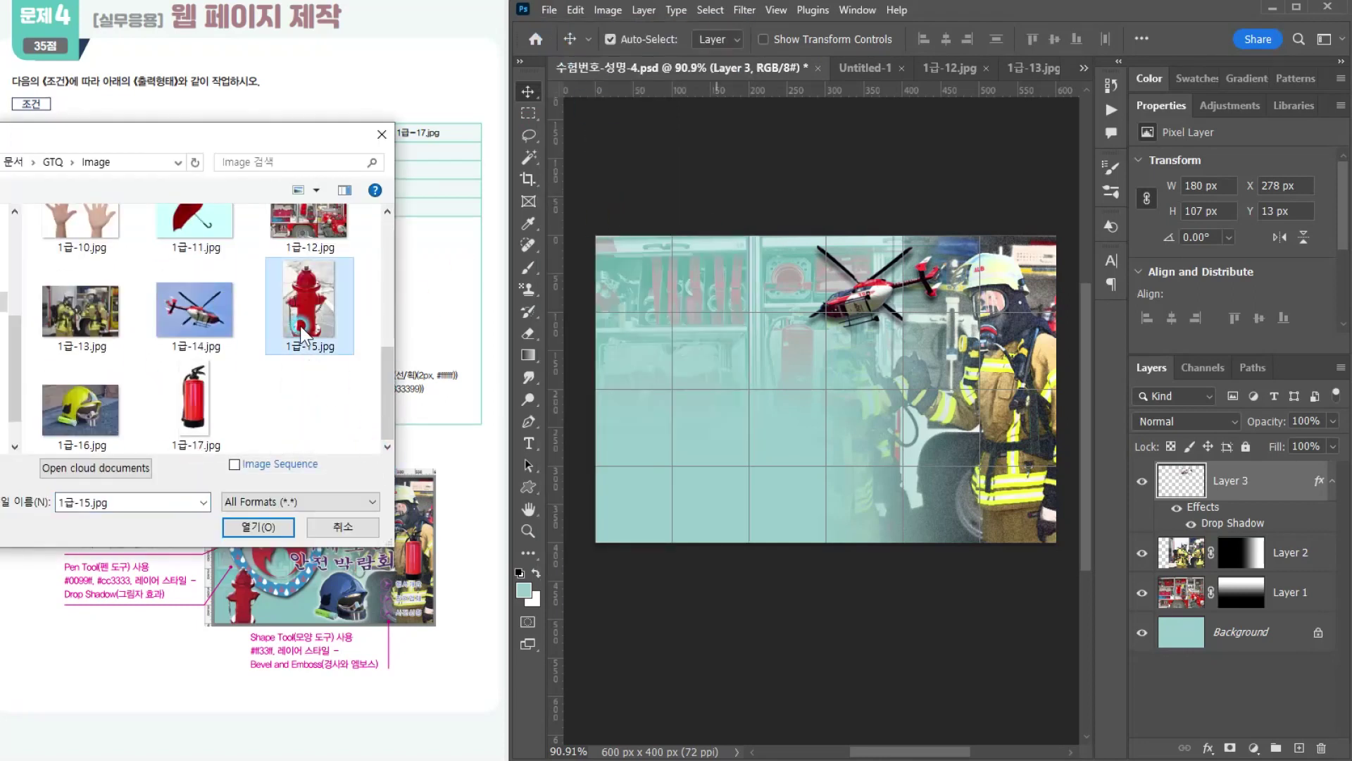
double_click(300, 325)
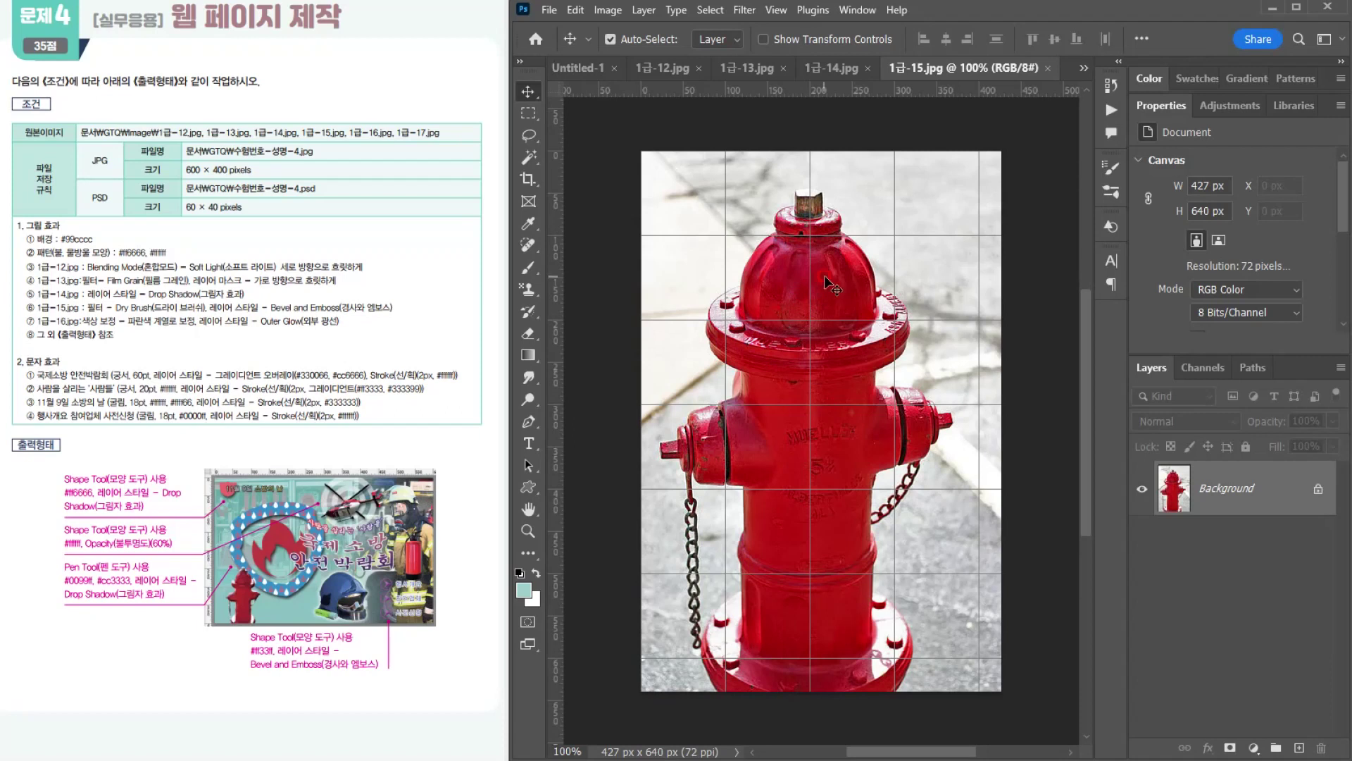
Step: Select the red body of the hydrant with the Quick Selection tool
left_click(527, 152)
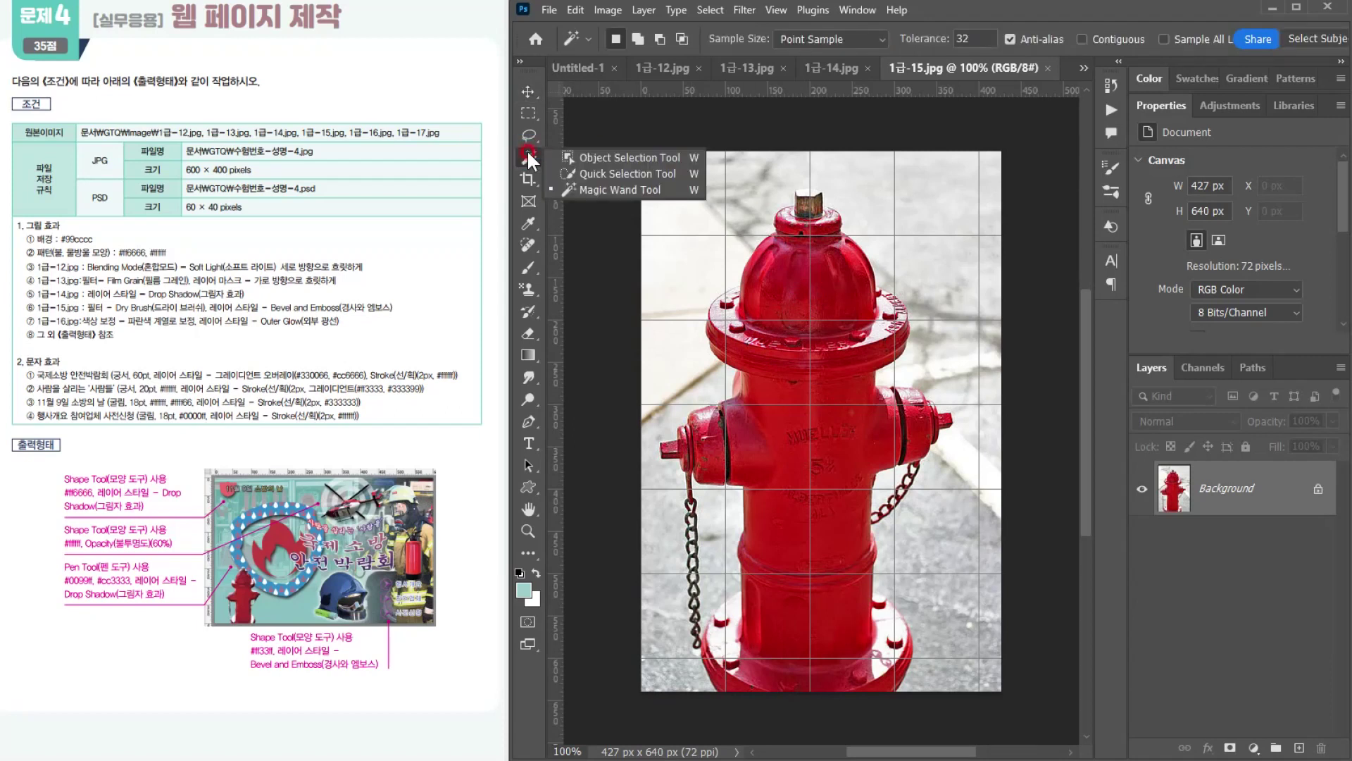
left_click(576, 174)
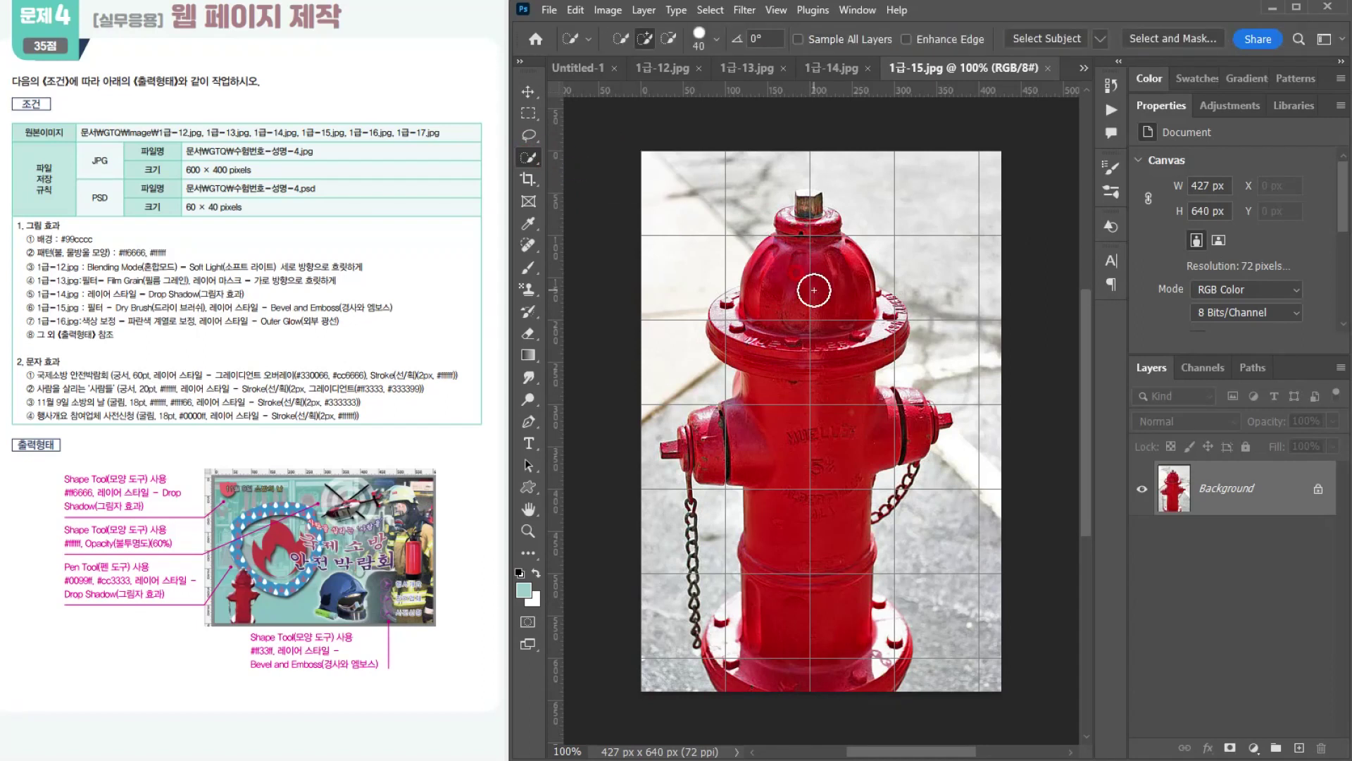
key("bracketright")
mouse_move(807, 208)
left_mouse_down()
mouse_move(809, 538)
mouse_move(831, 651)
mouse_move(856, 637)
mouse_move(779, 643)
mouse_move(740, 620)
mouse_move(703, 553)
left_mouse_up()
Step: Extend the hydrant selection over both chains, the flange rims and the top cap using a smaller Quick Selection brush
key("bracketleft")
key("bracketleft")
key("bracketleft")
left_click_drag(693, 501, 696, 637)
left_click_drag(899, 481, 921, 405)
left_click_drag(745, 312, 728, 296)
left_click(806, 220)
left_click(882, 303)
key("bracketleft")
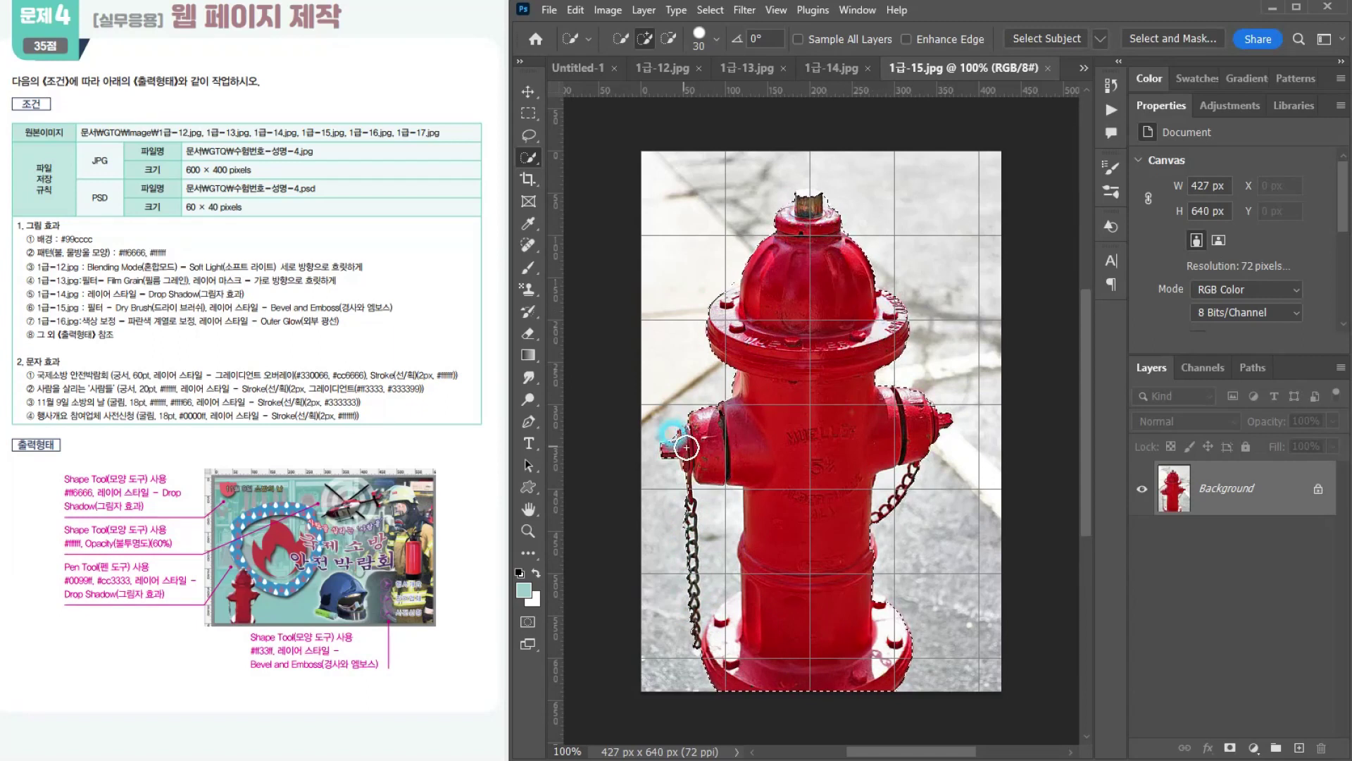
scroll(753, 510, "up", 3)
scroll(770, 523, "down", 3)
key("bracketleft")
key("bracketleft")
key("bracketleft")
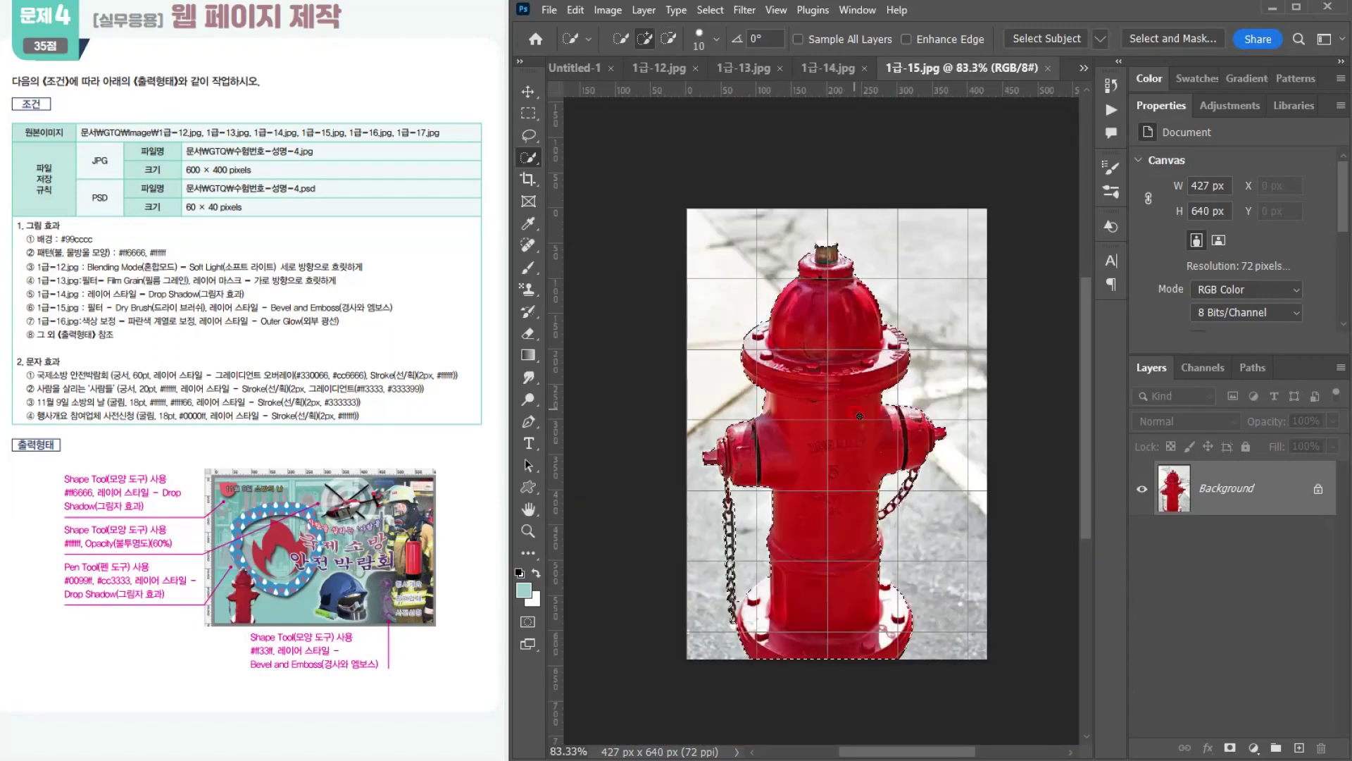
scroll(848, 310, "down", 1)
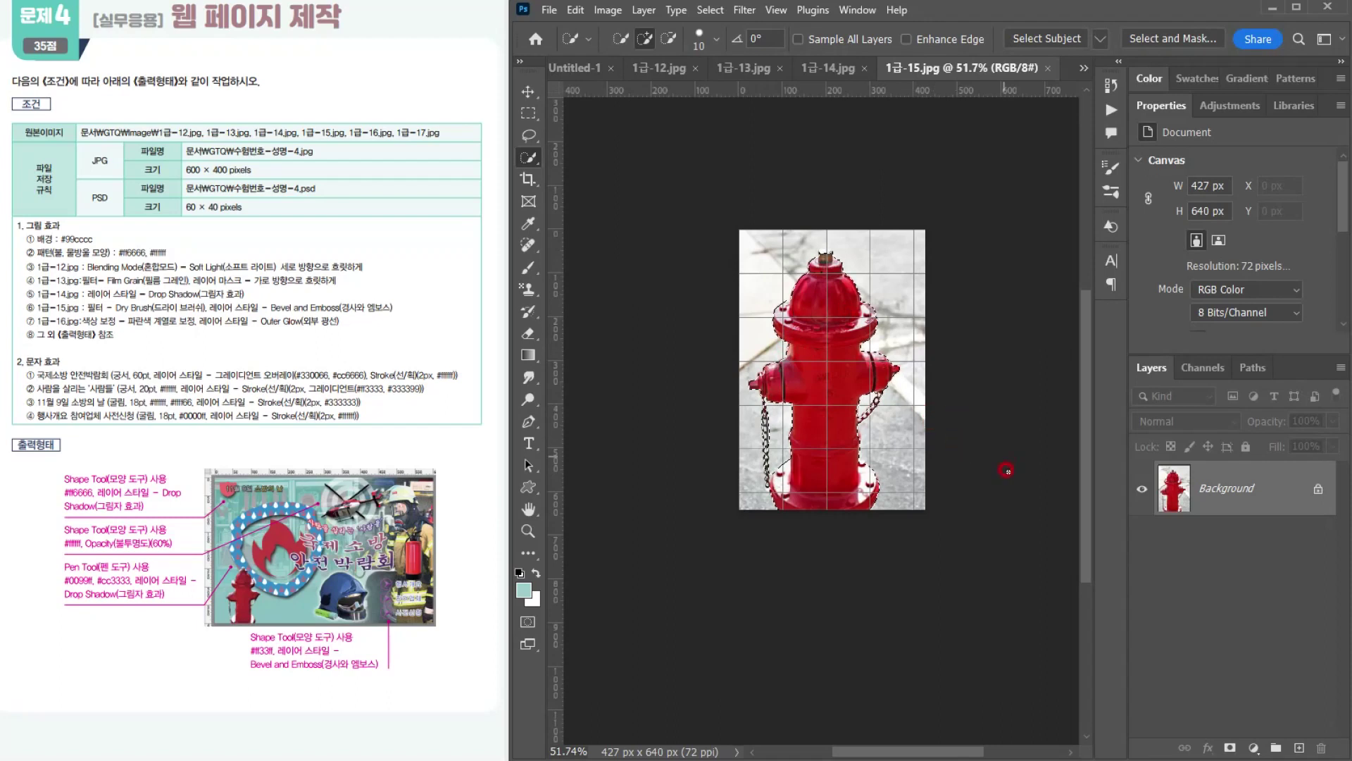
Step: Copy the hydrant into 수험번호-성명-4.psd and scale it to about 25.77%, placing it in the image's lower-left corner
left_click(576, 67)
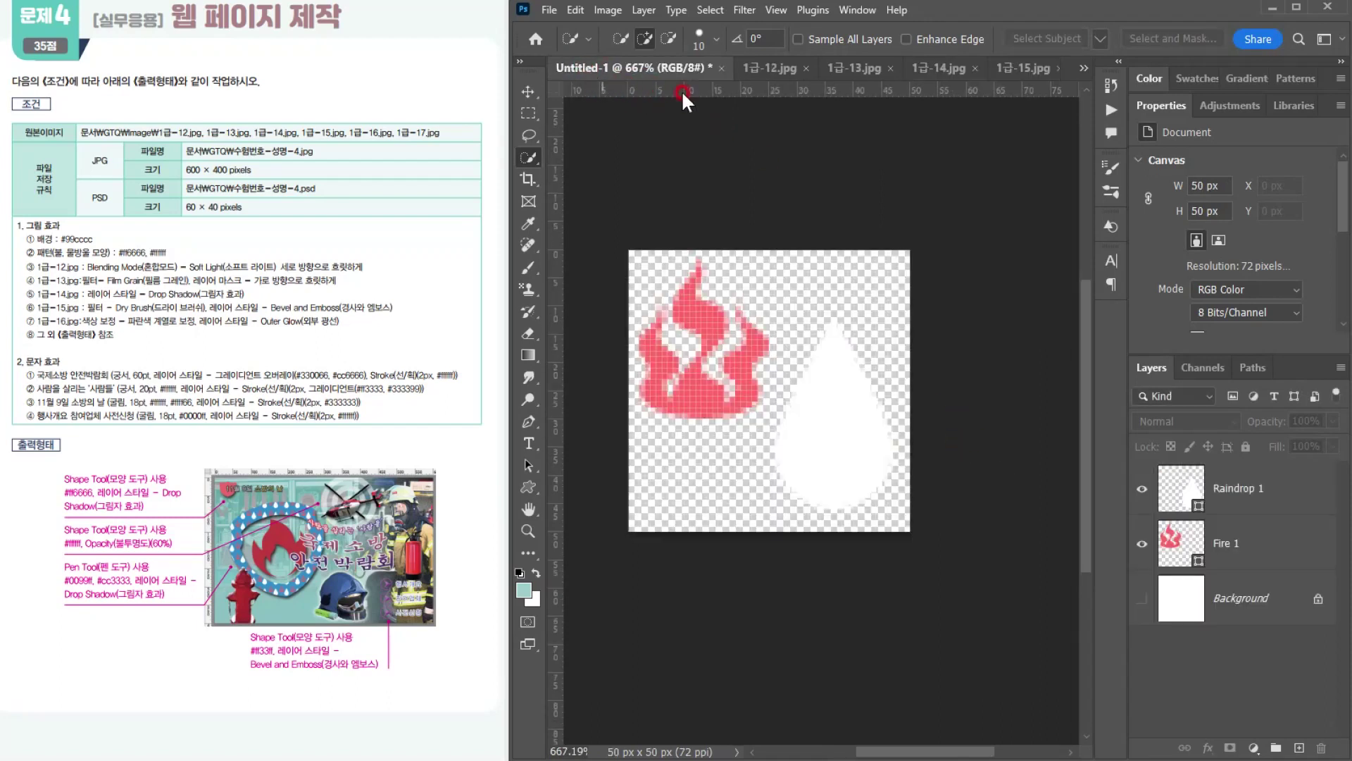
left_click(1088, 86)
left_click(1131, 77)
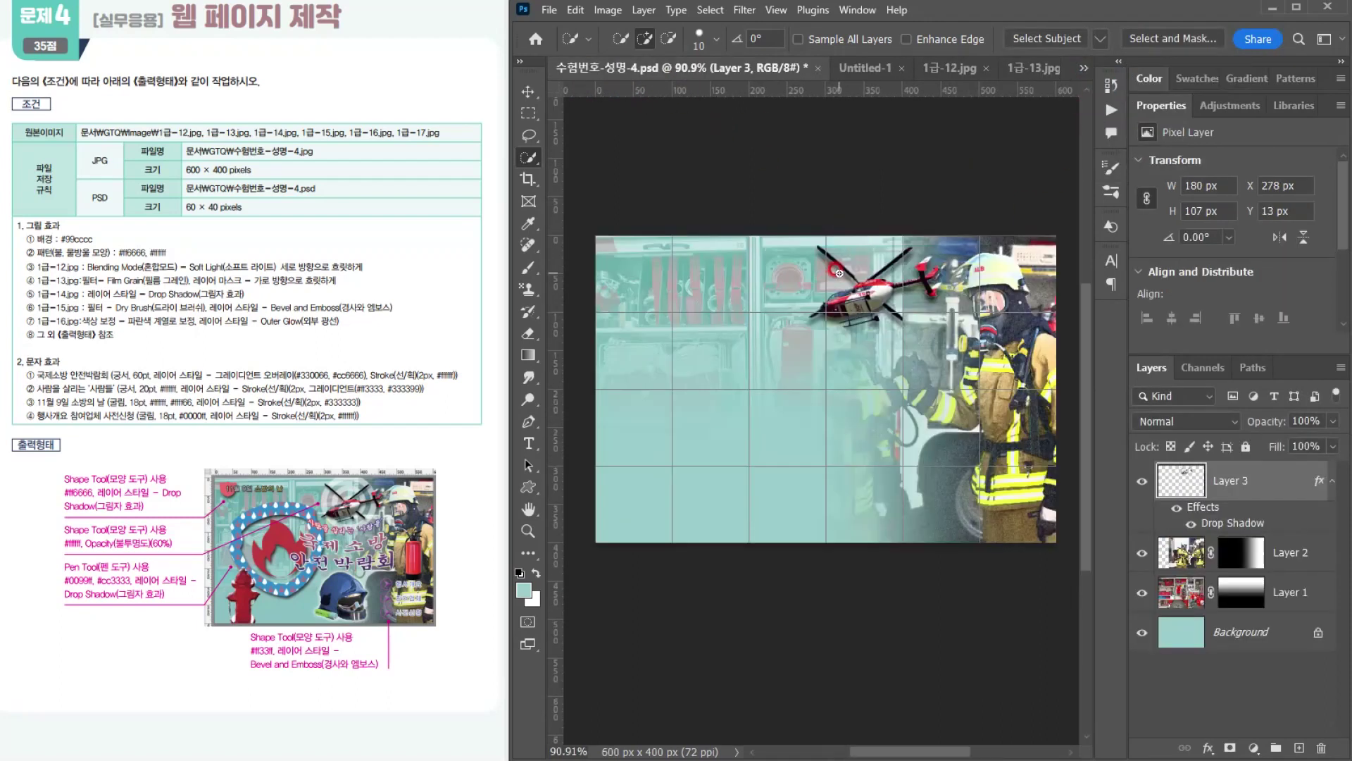
key("ctrl+t")
left_click_drag(959, 234, 778, 519)
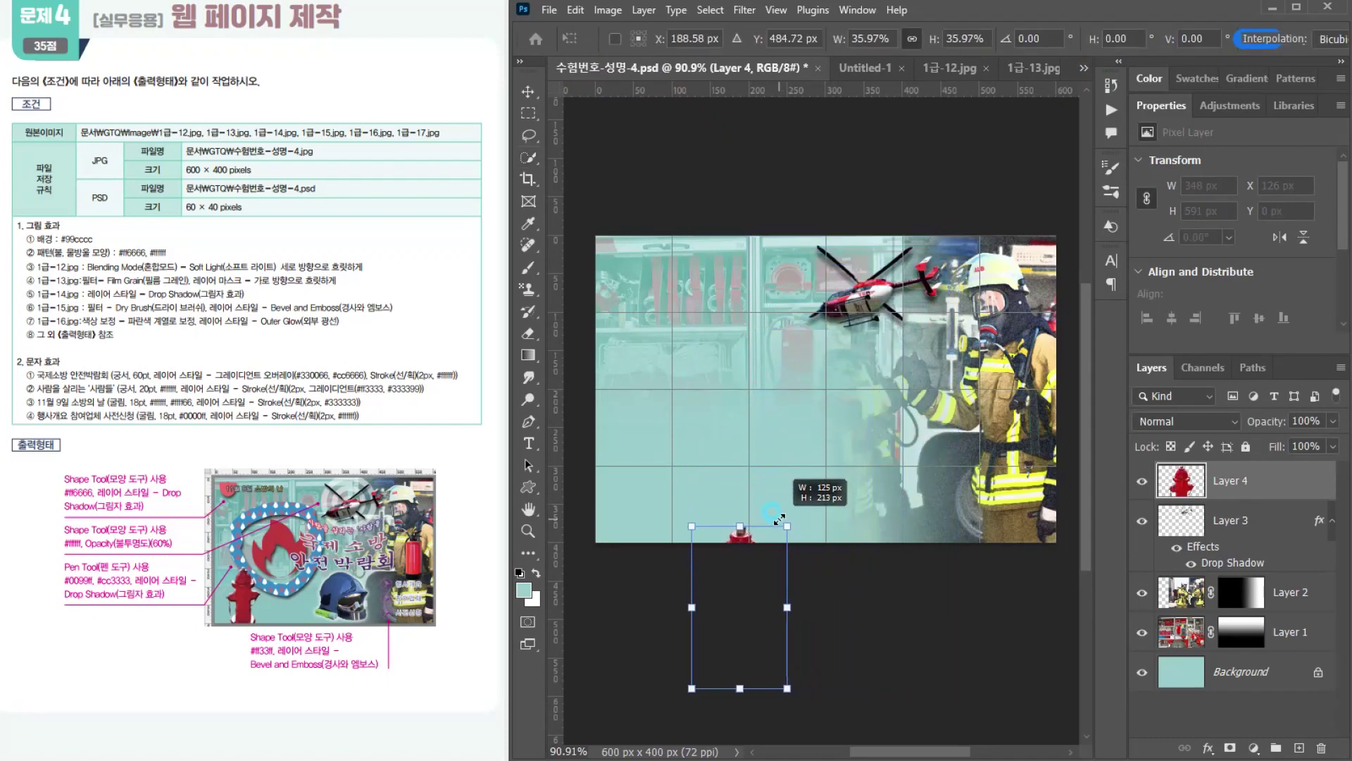
left_click_drag(742, 613, 684, 496)
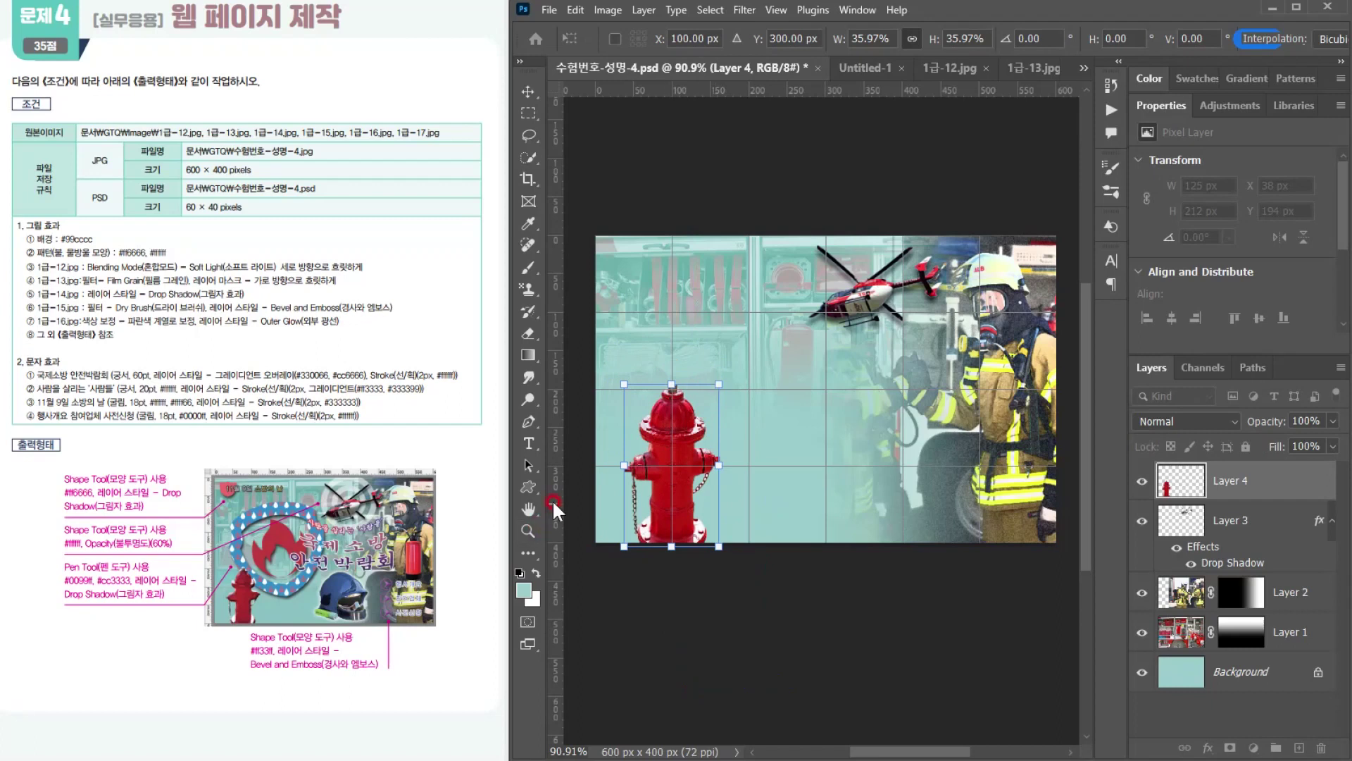
left_click_drag(707, 380, 664, 400)
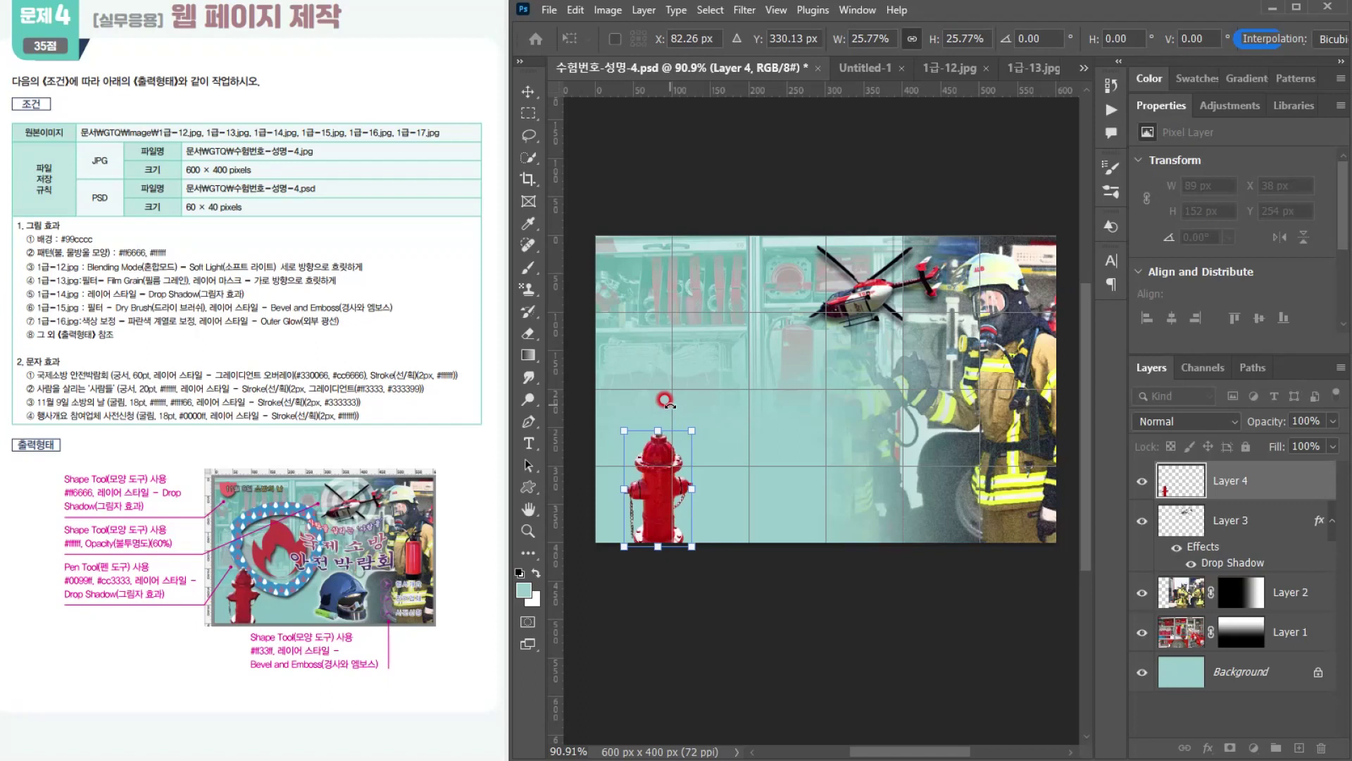
key("Return")
key("w")
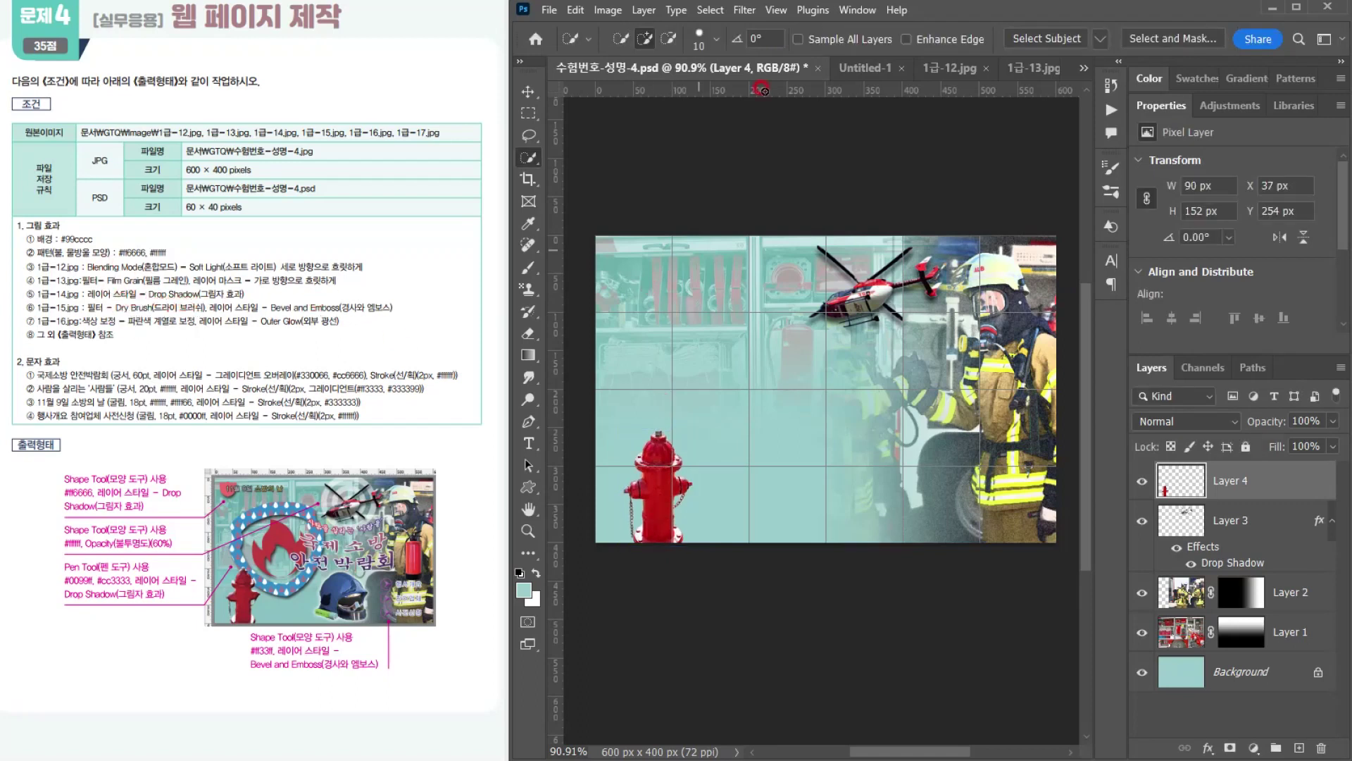
Step: Apply the Artistic Dry Brush filter to the hydrant layer
left_click(743, 10)
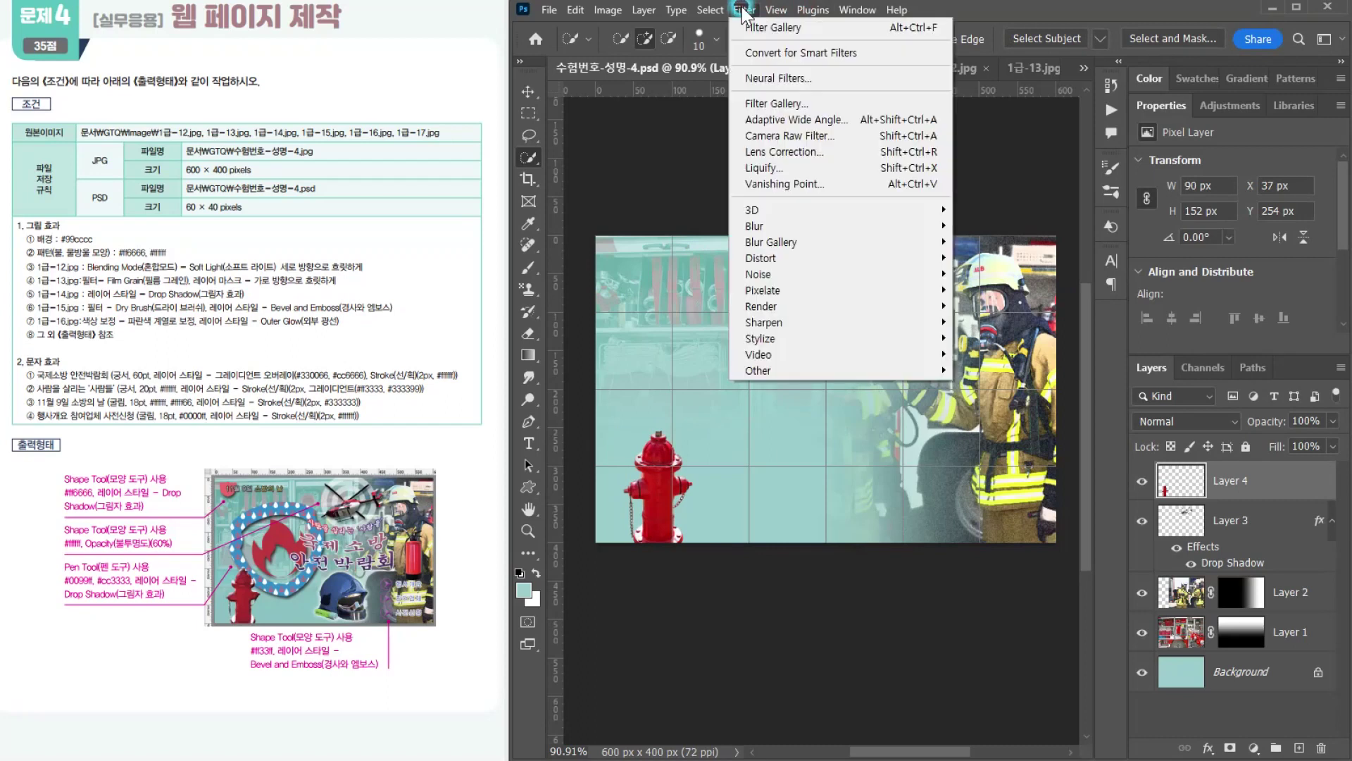
left_click(762, 105)
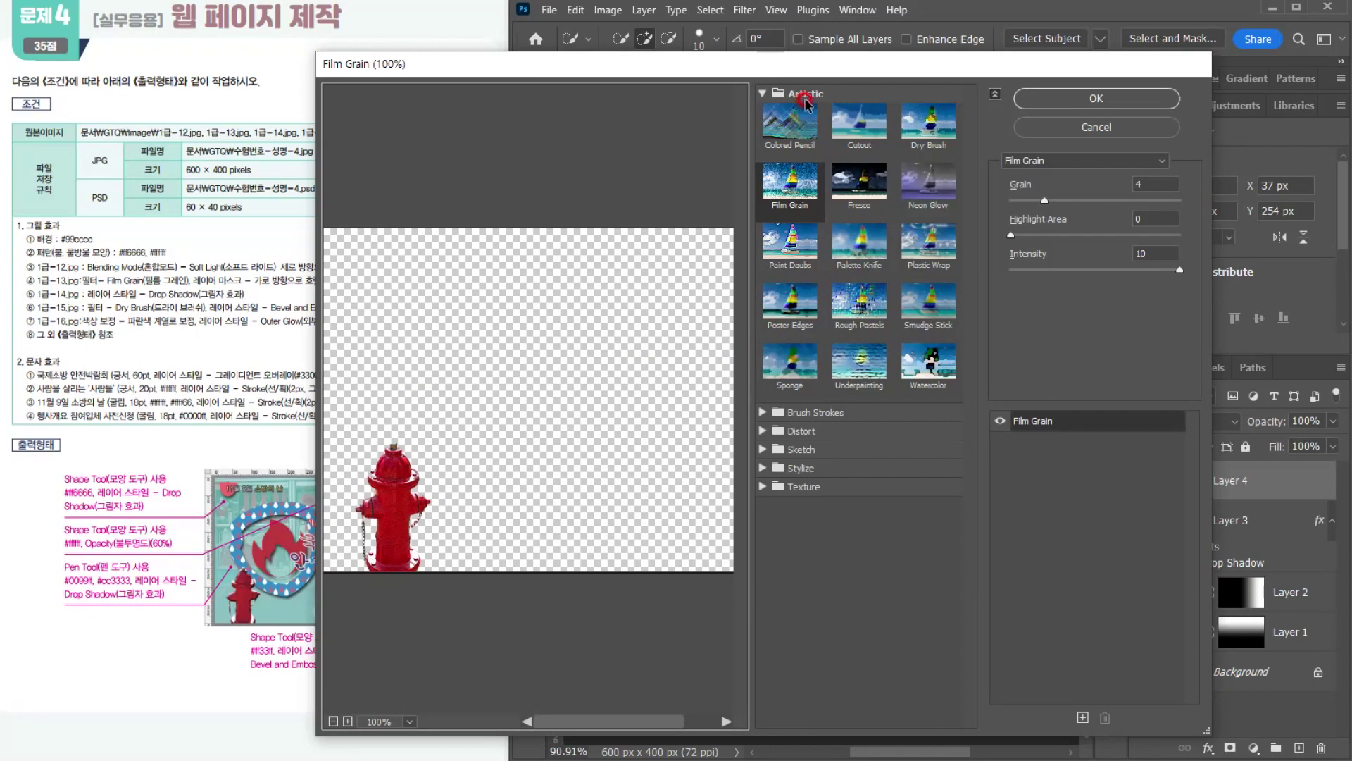
left_click(915, 123)
left_click(1119, 101)
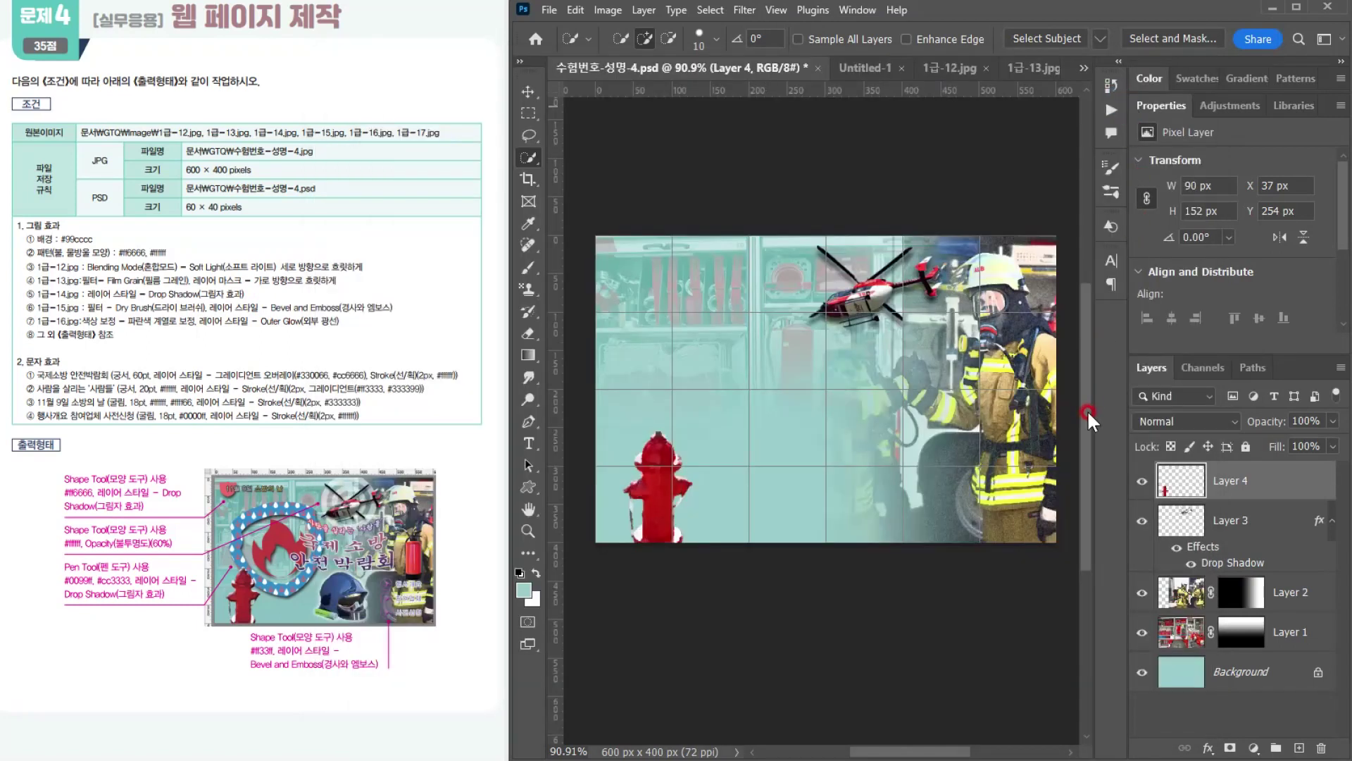
Step: Add a Bevel & Emboss layer style to the hydrant layer, using Inner Bevel with 100% depth and 7 px size
left_click(1204, 748)
left_click(1245, 607)
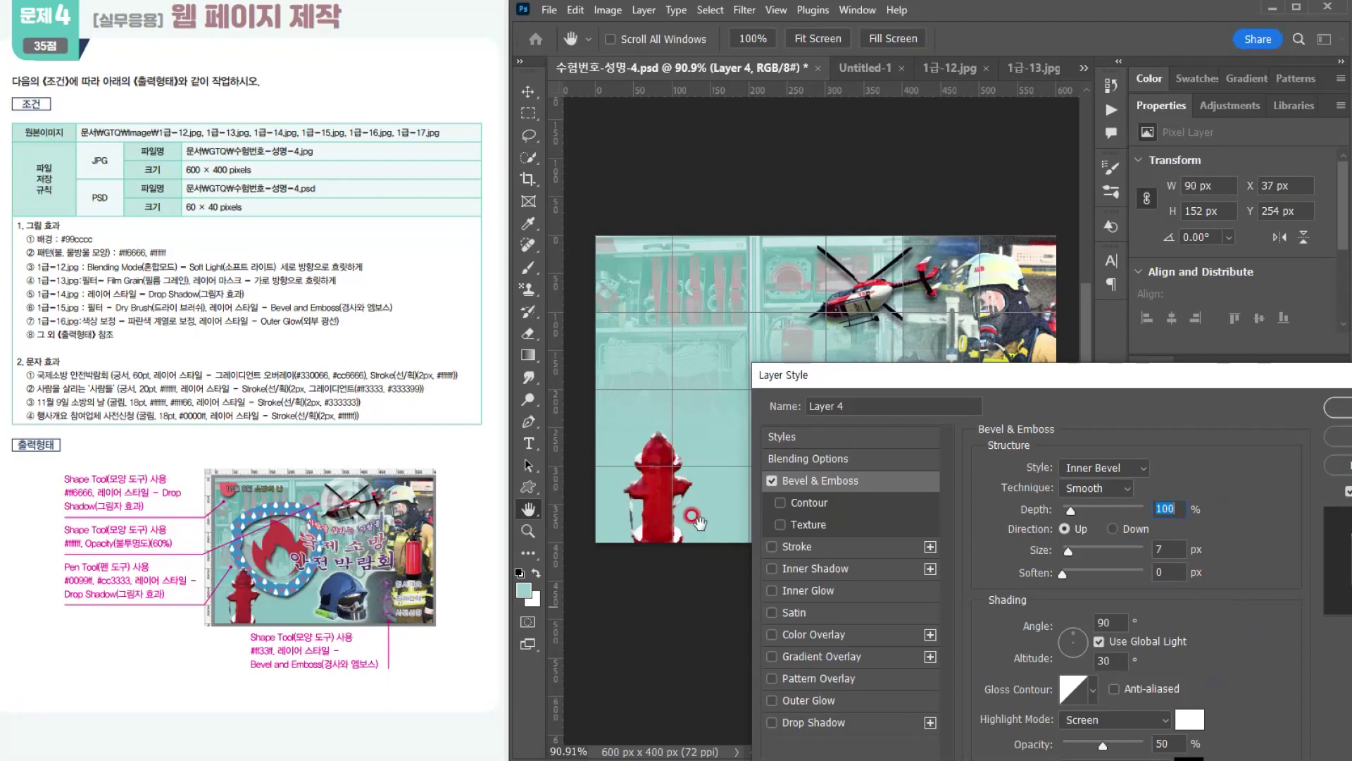
left_click(1338, 407)
key("w")
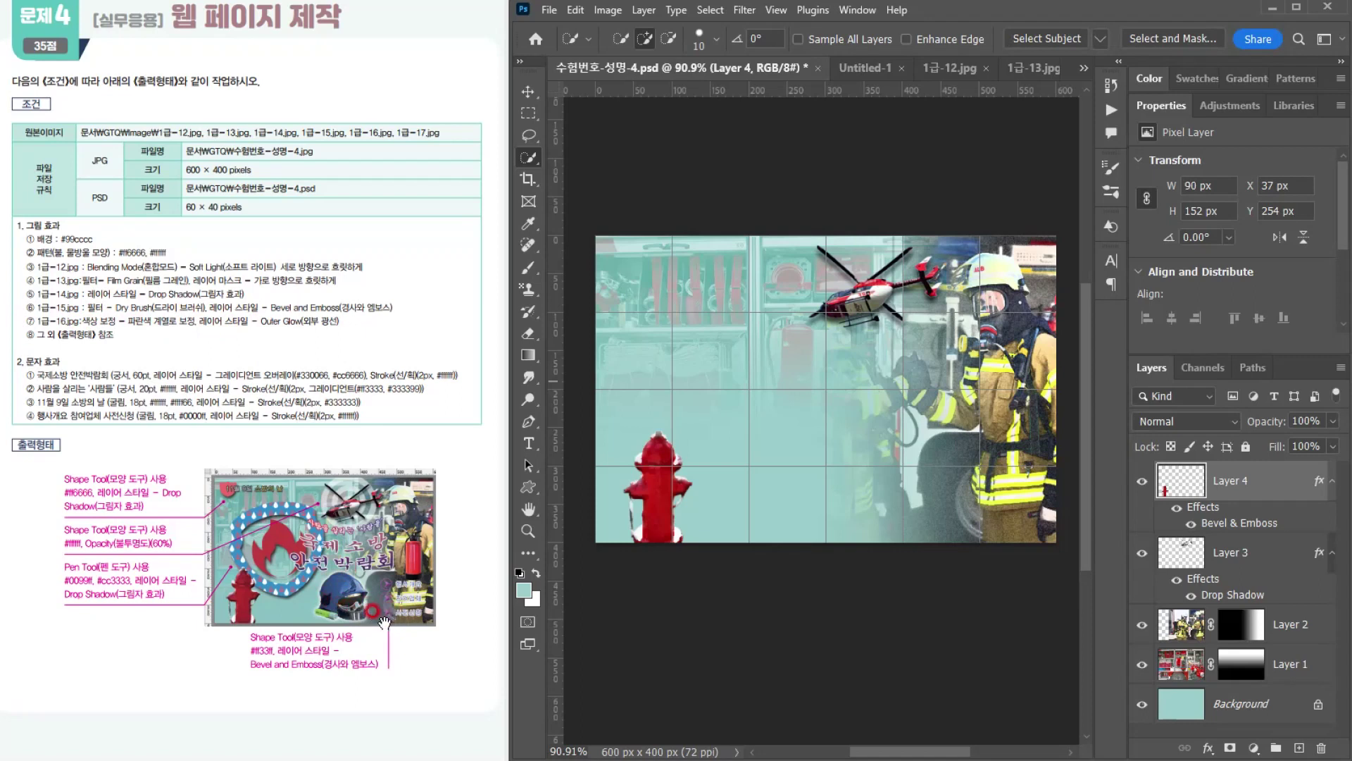
Step: Close the source photos 1급-12.jpg through 1급-15.jpg, leaving 수험번호-성명-4.psd and Untitled-1 open
left_click(549, 10)
left_click(960, 70)
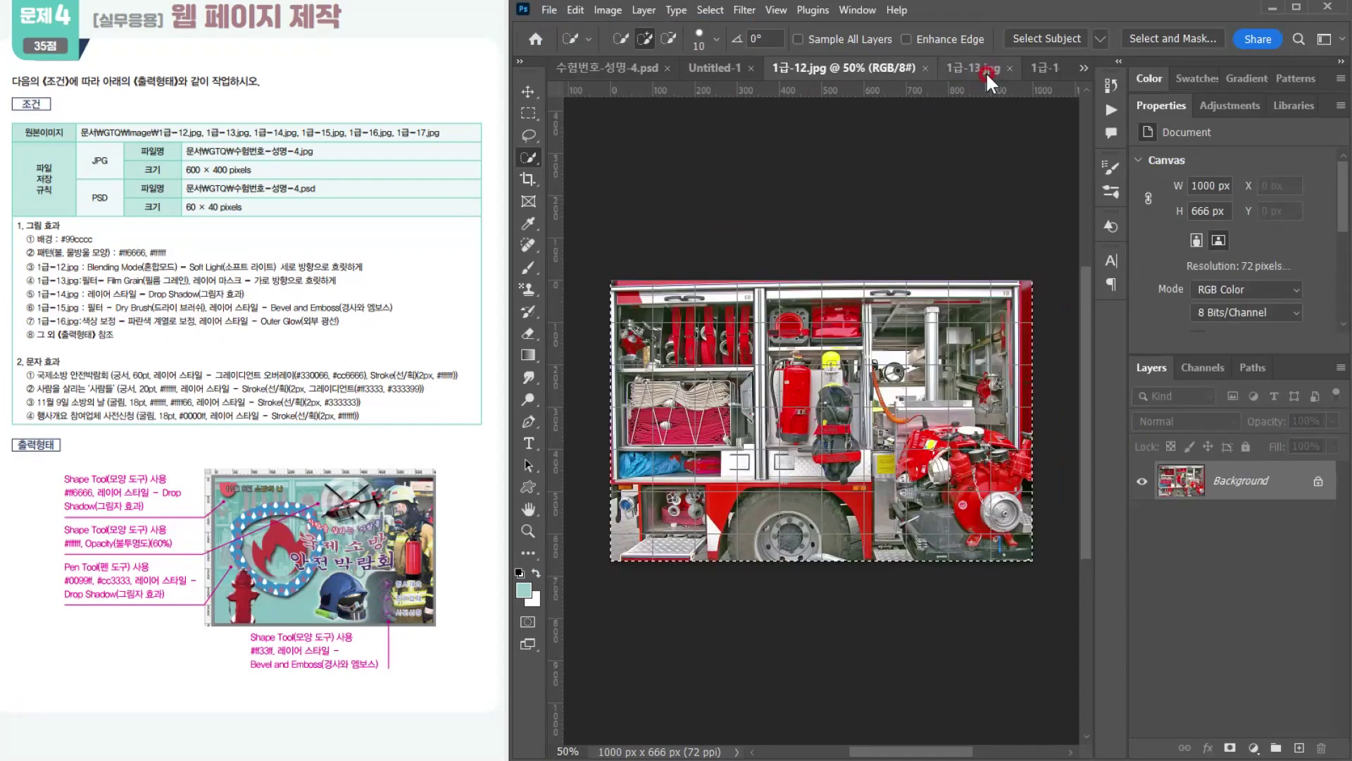
left_click(1008, 67)
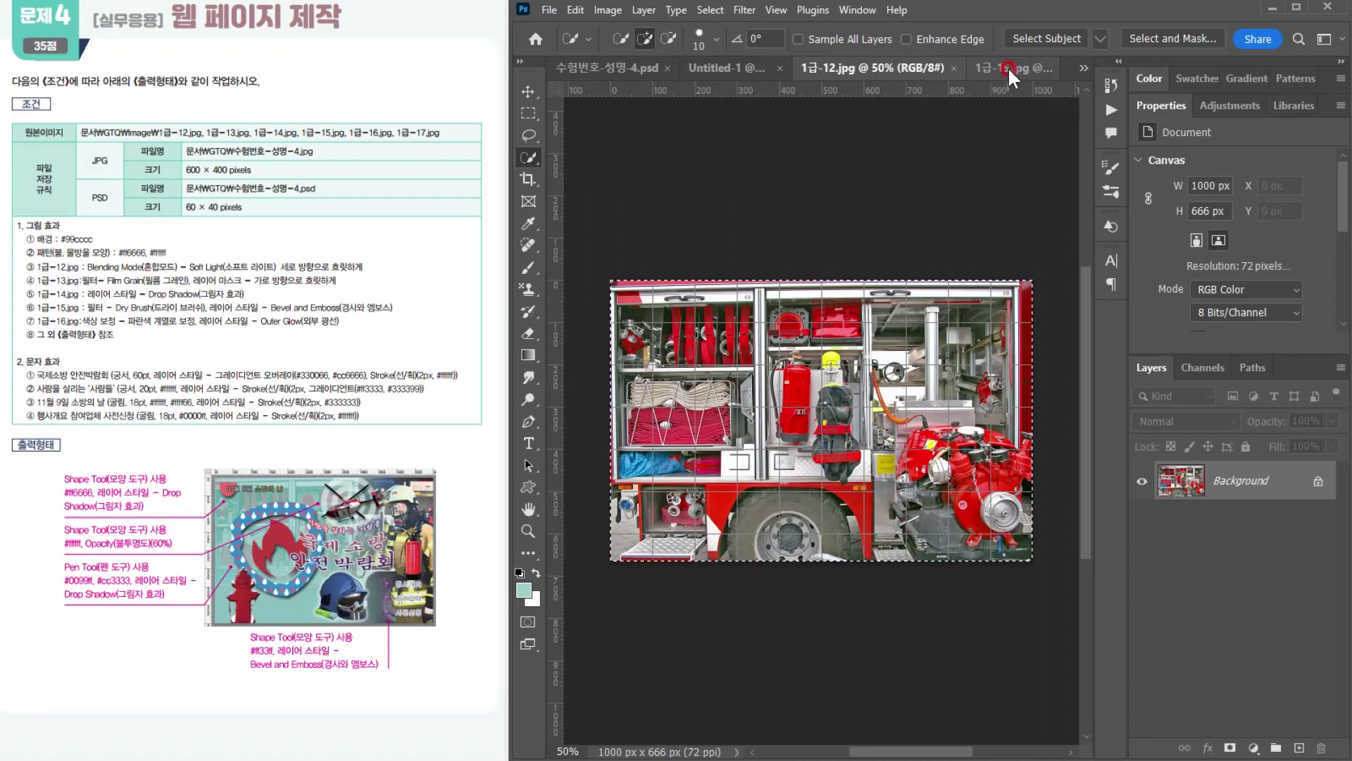
left_click(1043, 69)
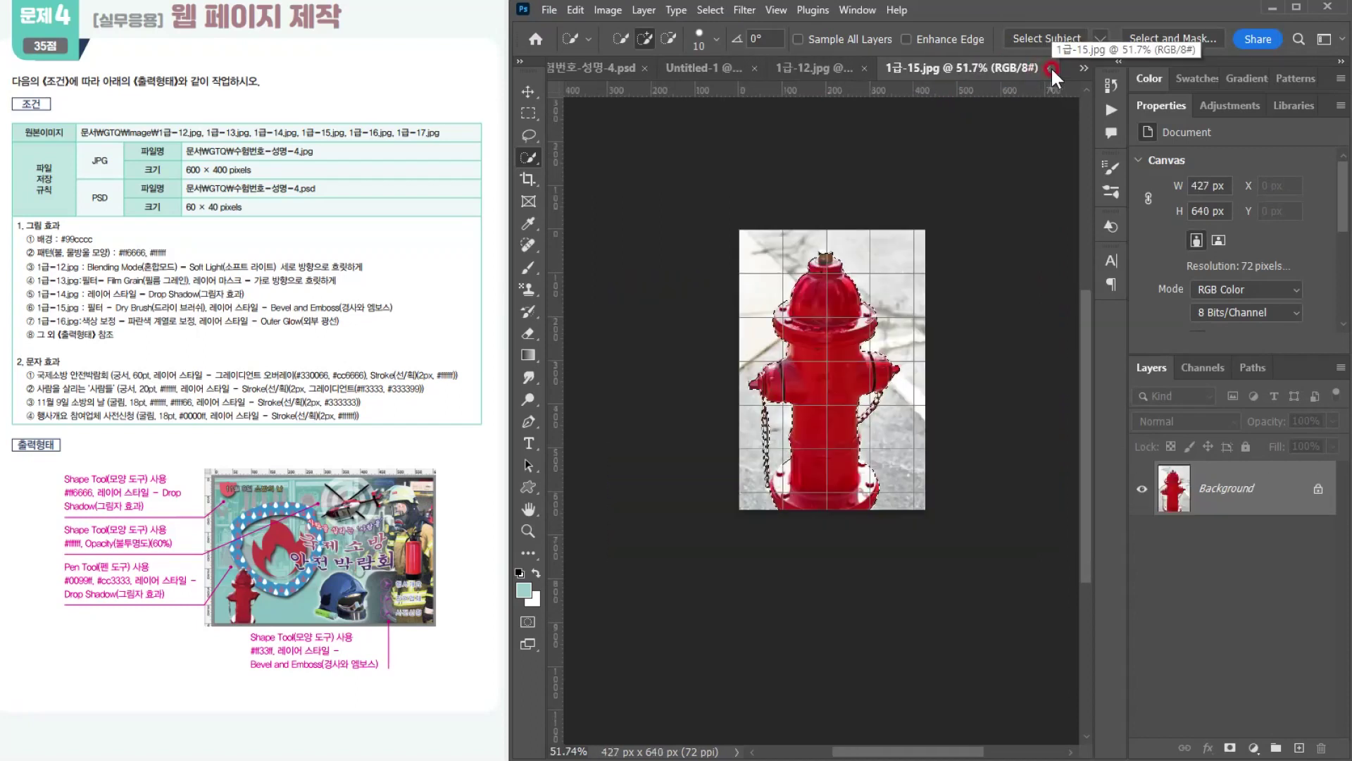
left_click(1047, 67)
left_click(1044, 65)
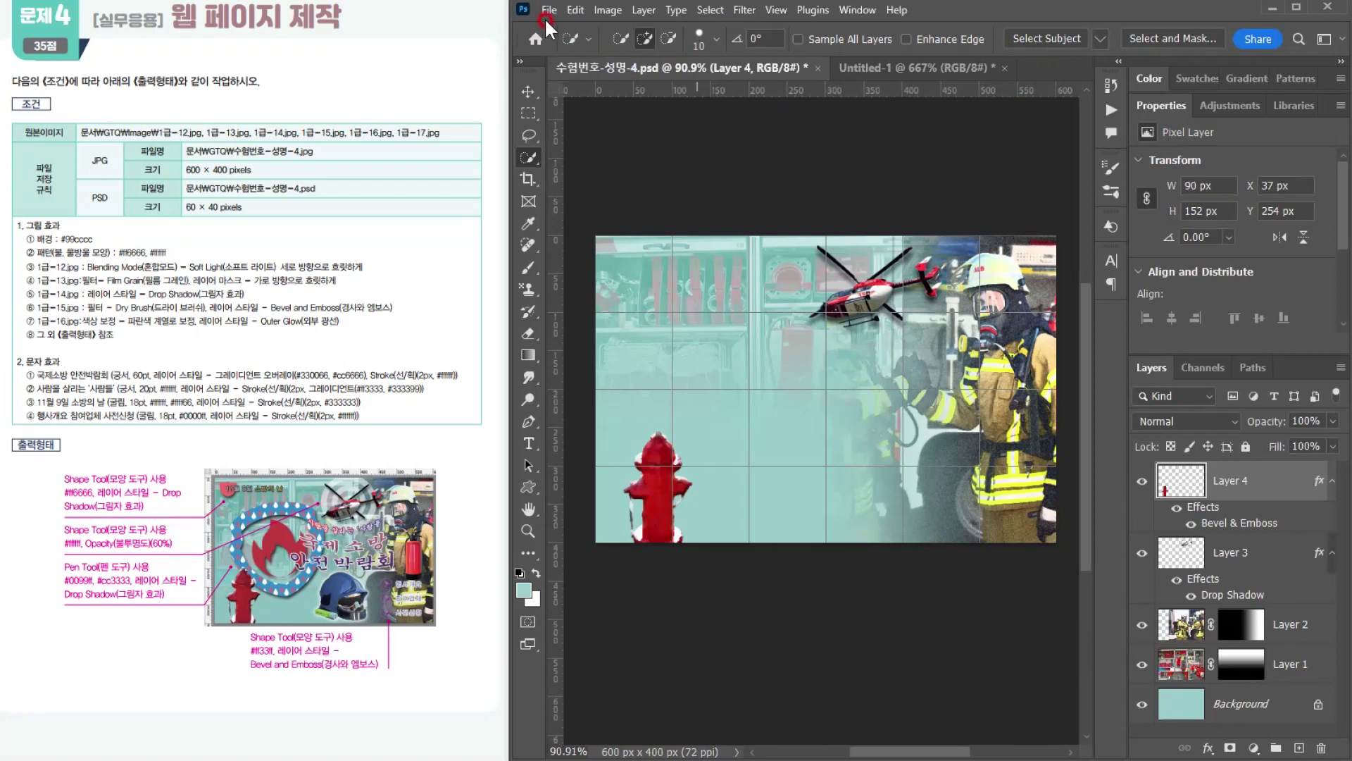
Step: Open the helmet photo 1급-16.jpg from the GTQ Image folder
left_click(550, 10)
left_click(561, 43)
left_click_drag(388, 233, 391, 415)
left_click(76, 423)
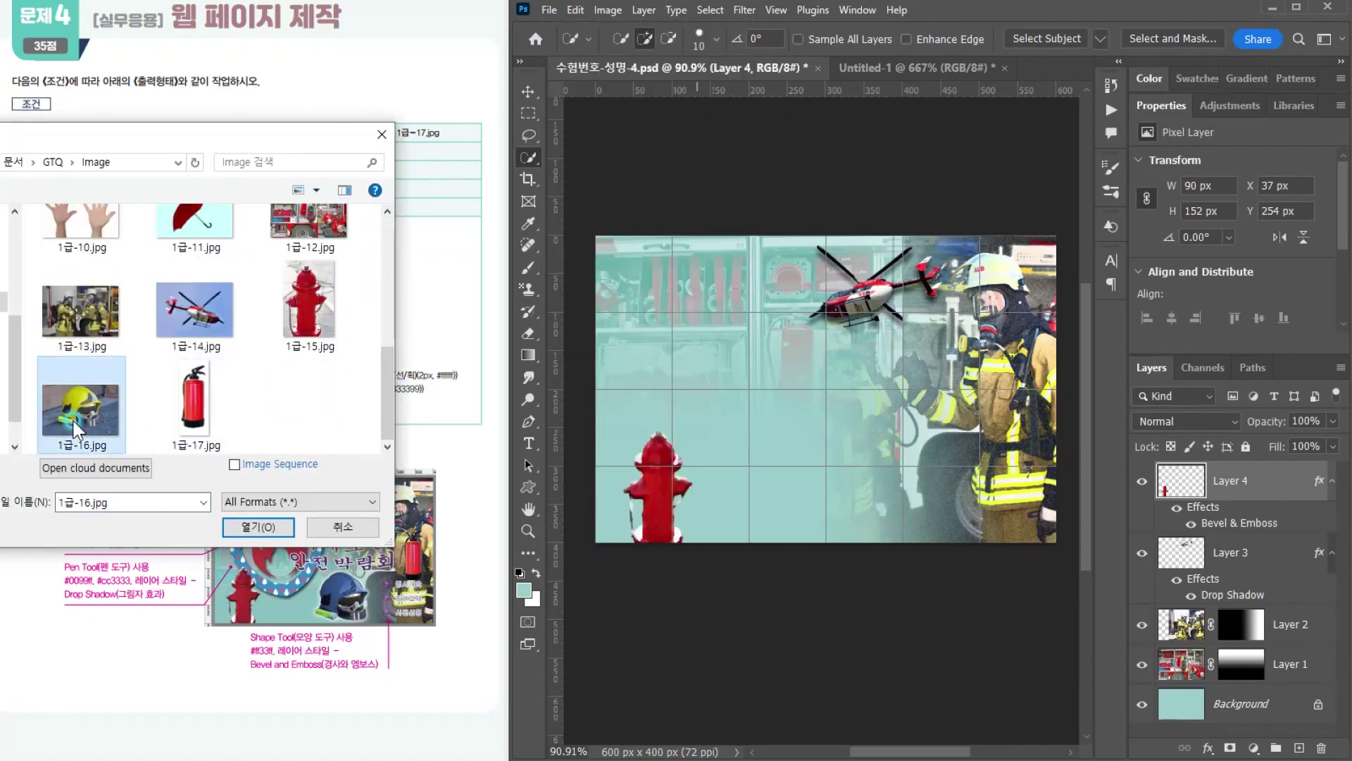
double_click(64, 402)
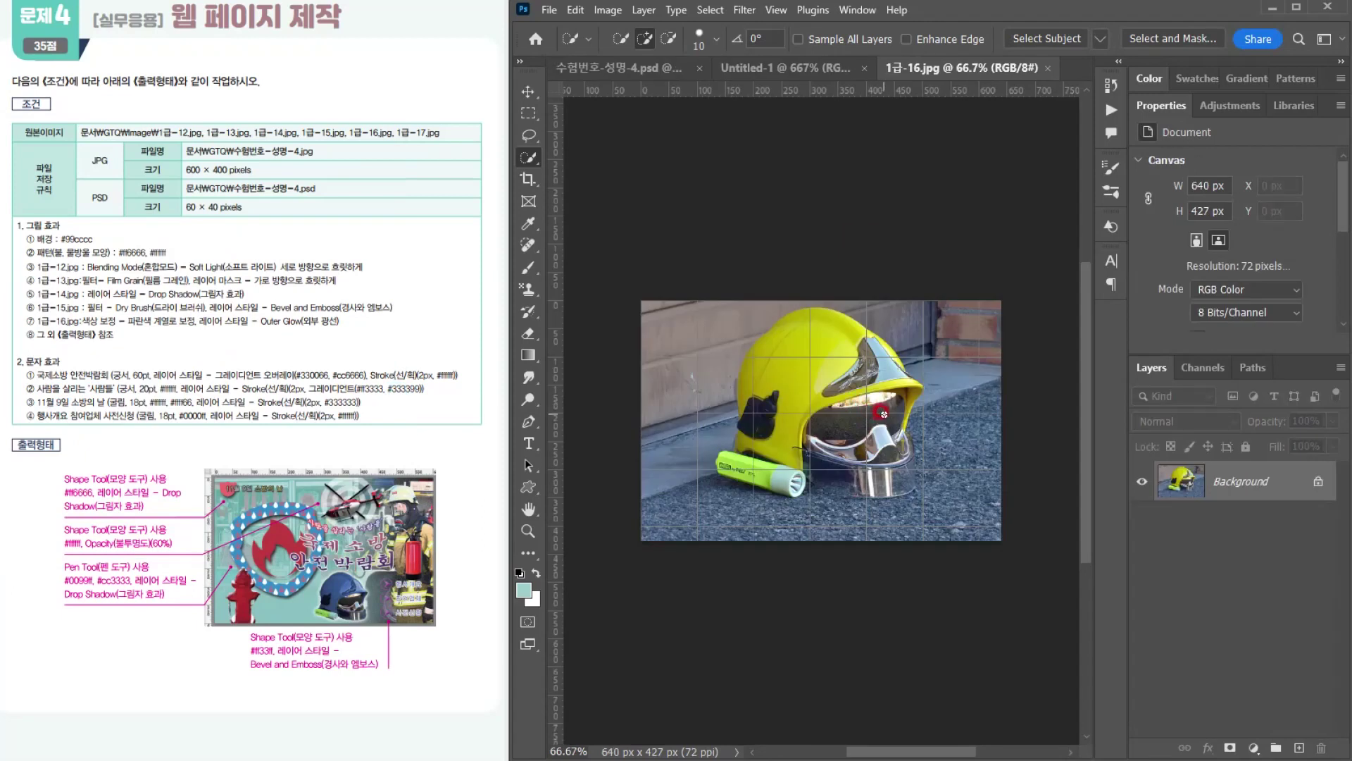
Step: Select the helmet together with its flashlight by tracing their outline with the Magnetic Lasso at width 10 px, contrast 10% and frequency 100
scroll(884, 413, "up", 4)
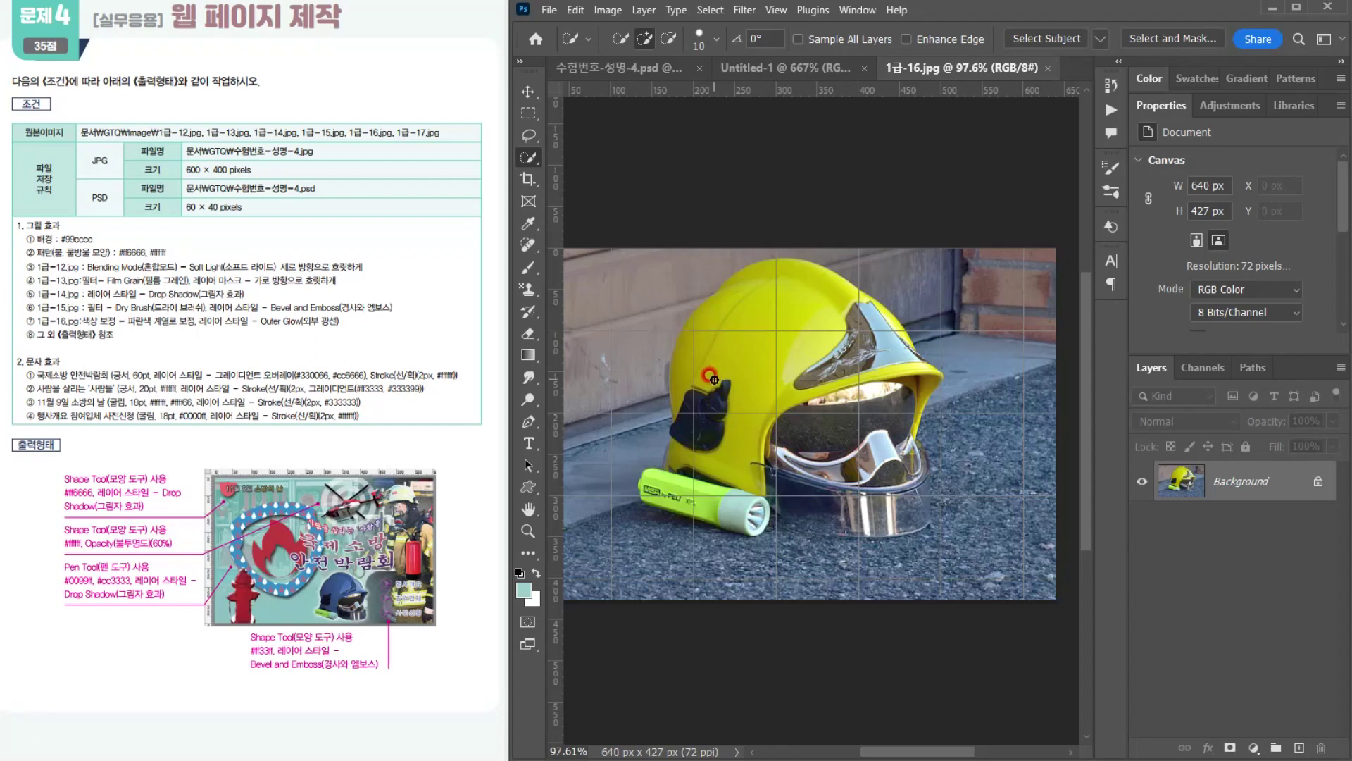
scroll(764, 337, "up", 1)
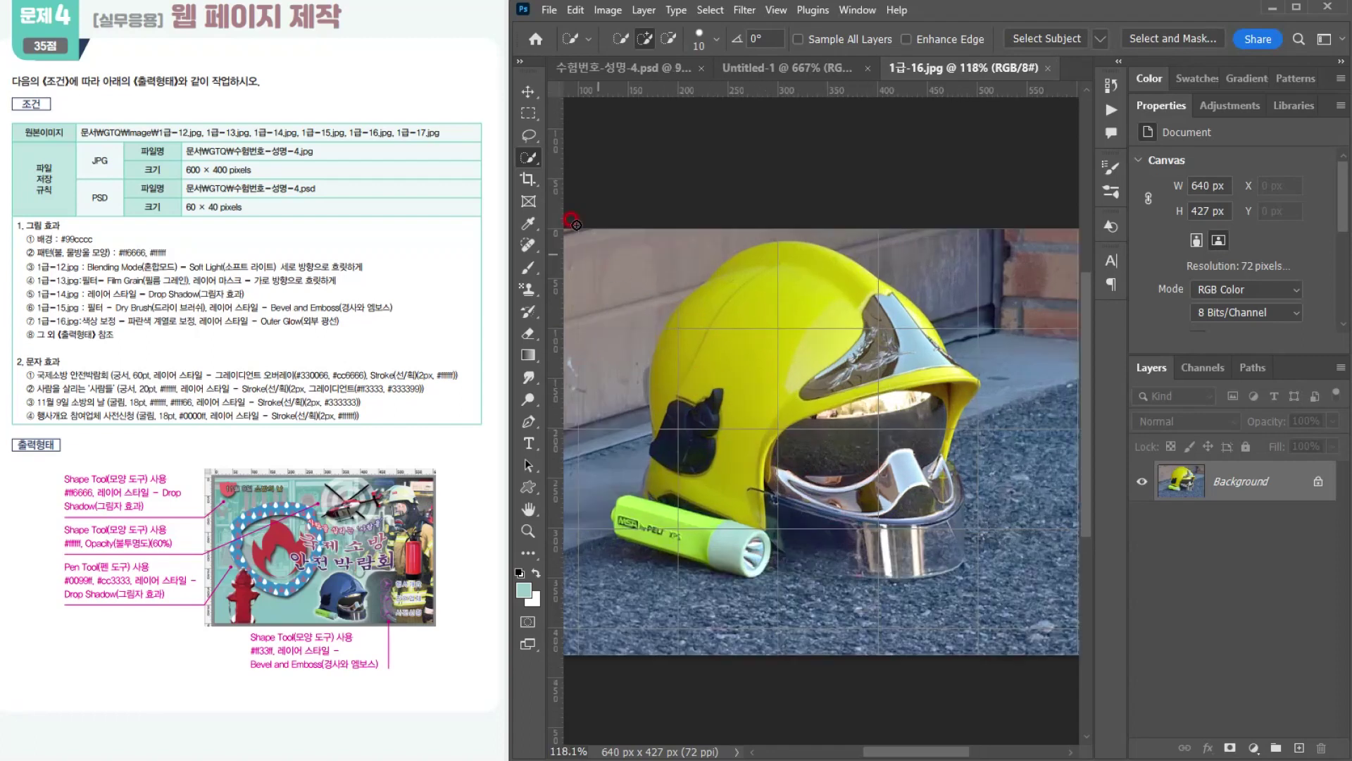
left_click(527, 136)
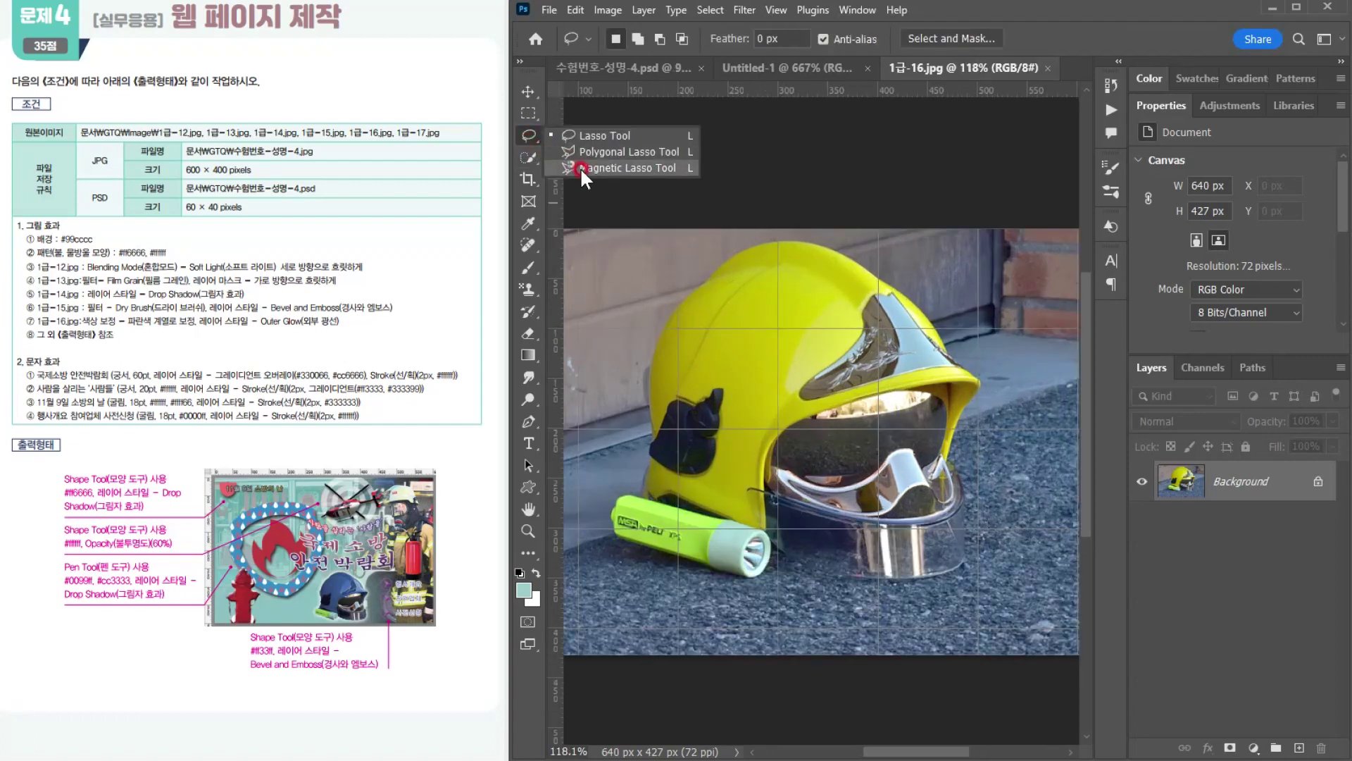
left_click(580, 167)
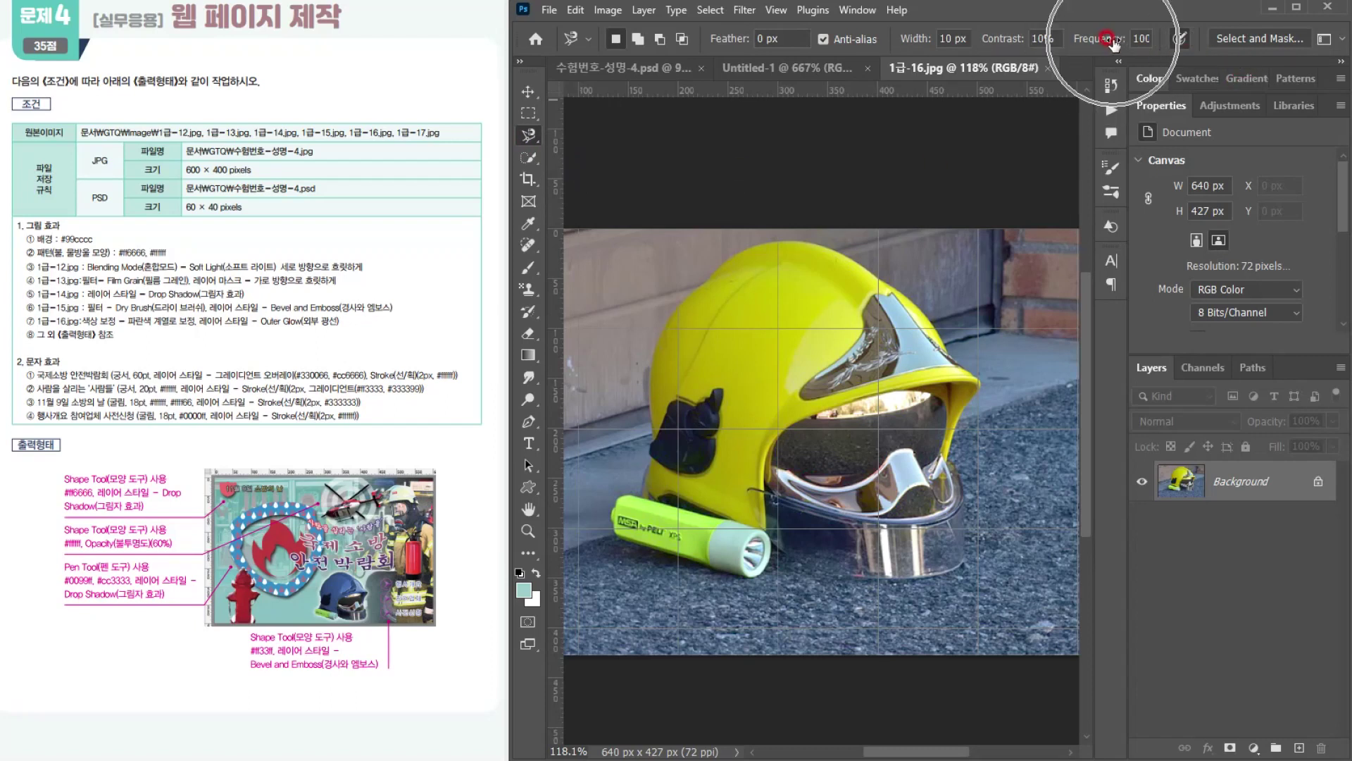
left_click(822, 246)
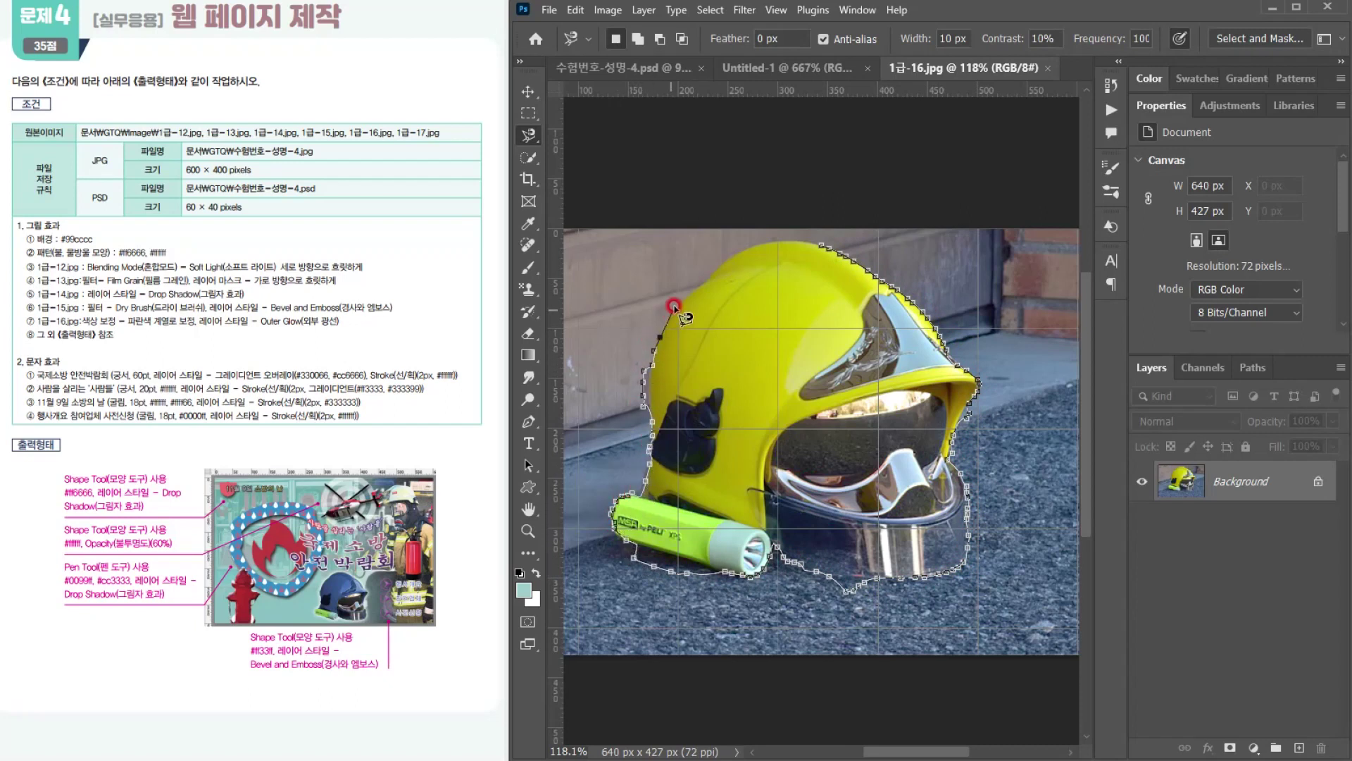
left_click(824, 243)
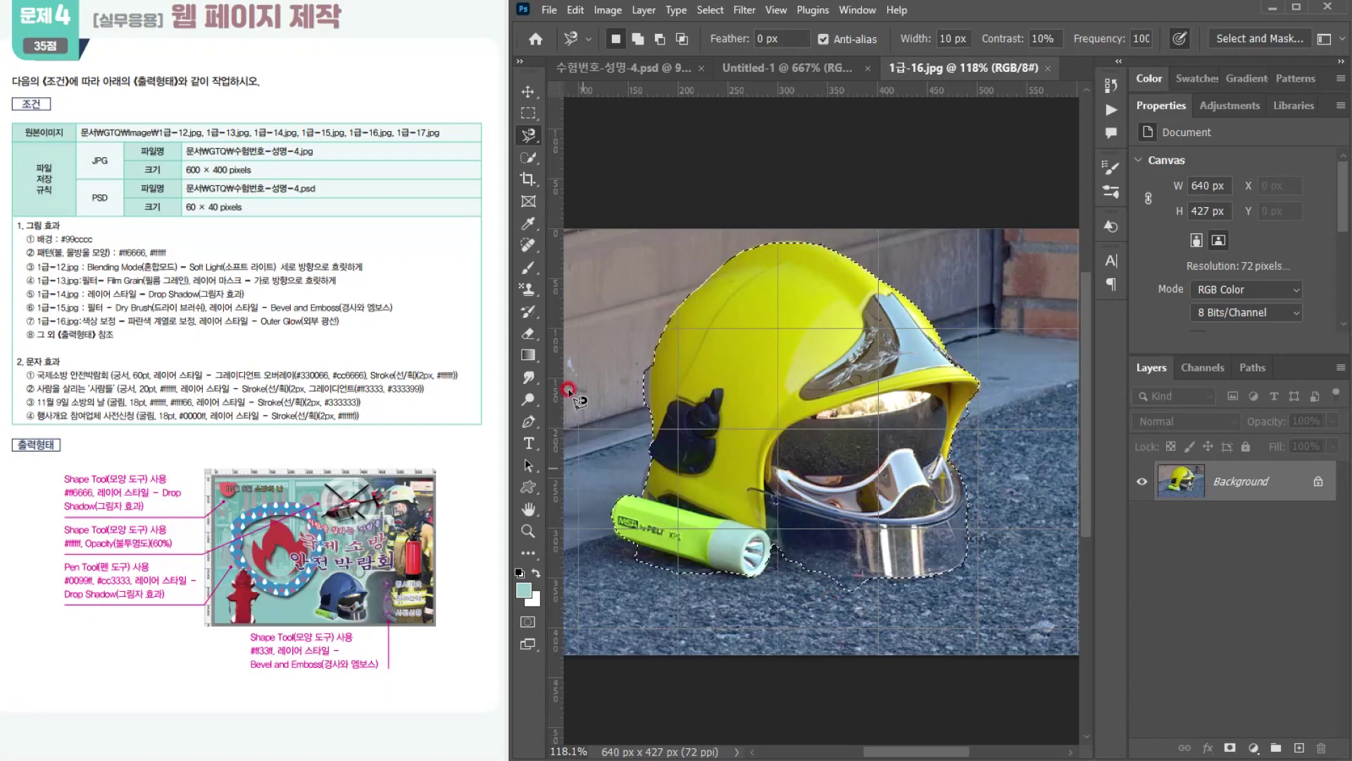
Step: Subtract the stray pavement beneath the visor from the helmet selection with the Quick Selection tool at brush size 10
left_click_drag(528, 155, 590, 189)
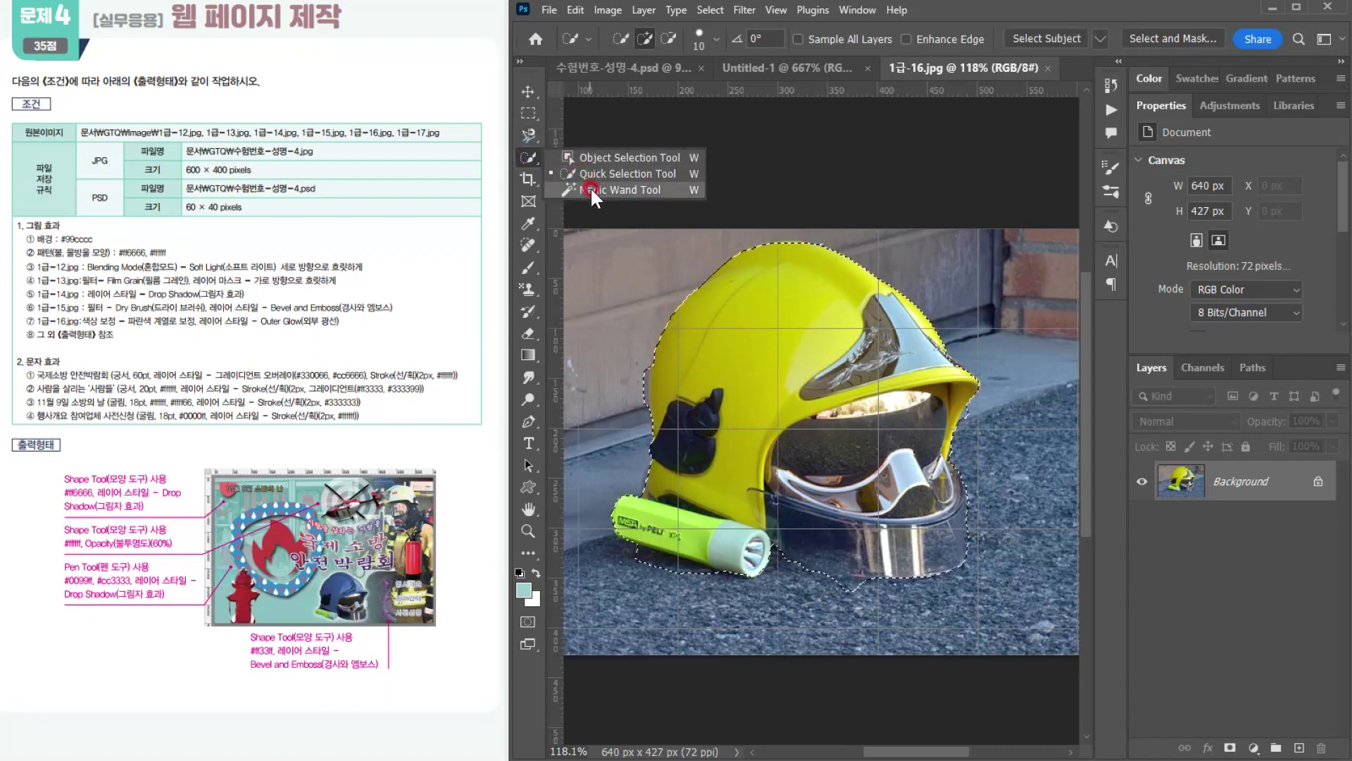
left_click(594, 174)
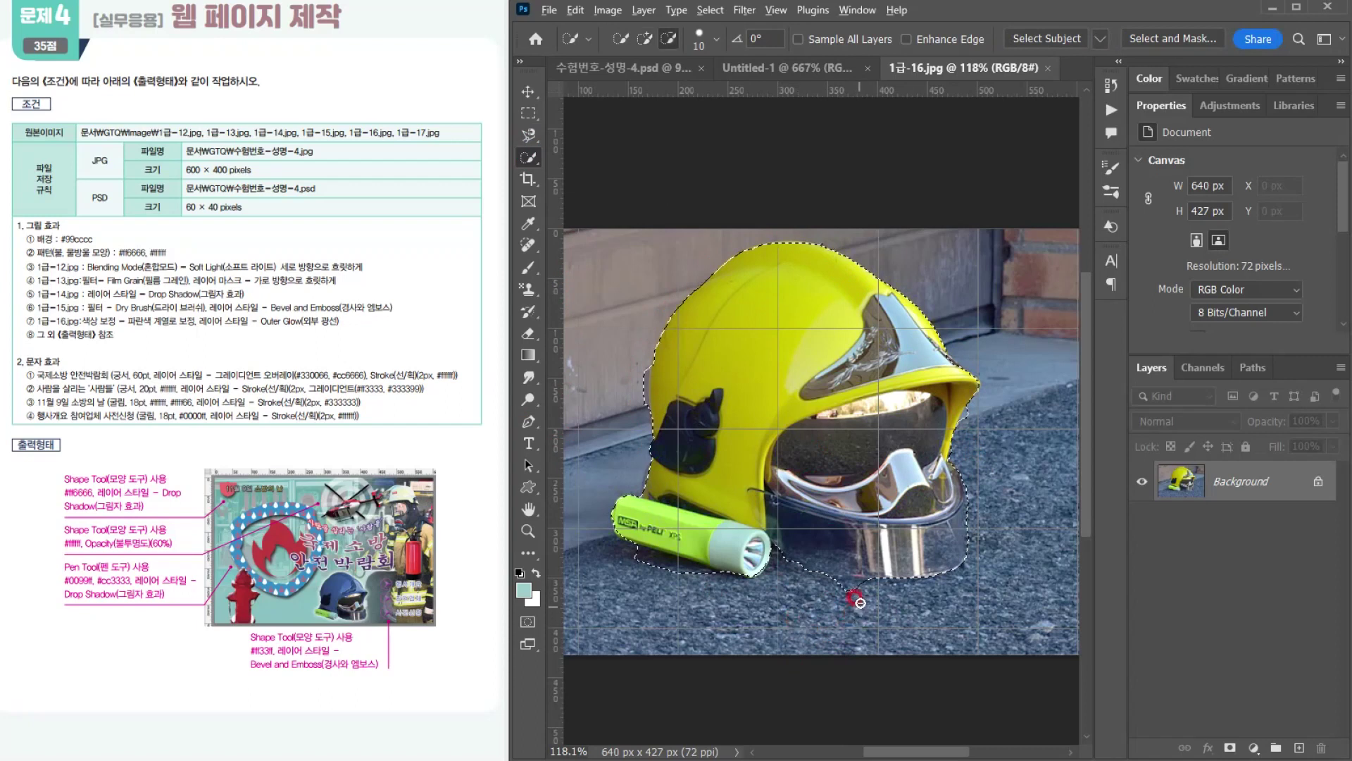
scroll(857, 599, "up", 5)
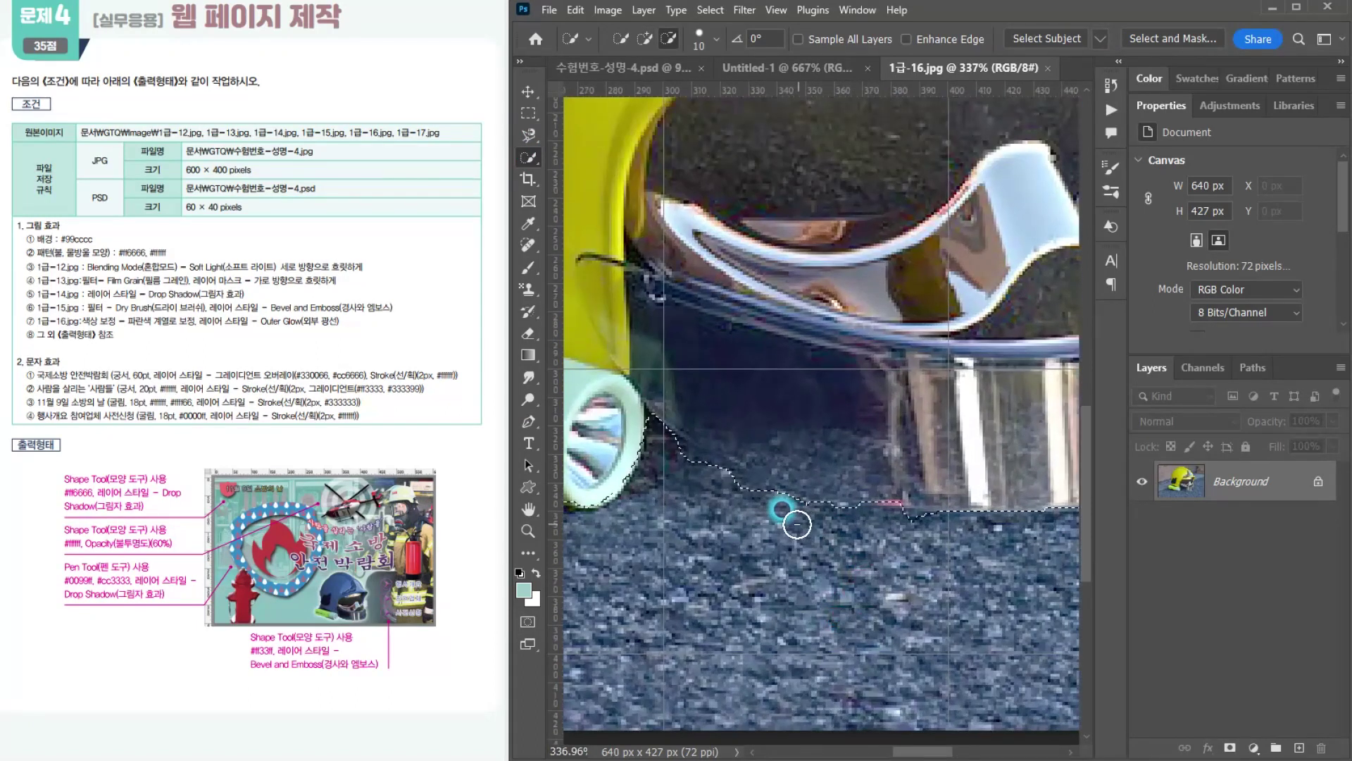
left_click(923, 538, "alt")
mouse_move(886, 451)
left_mouse_down()
mouse_move(905, 483)
mouse_move(872, 490)
left_mouse_up()
mouse_move(794, 478)
left_mouse_down()
mouse_move(724, 455)
mouse_move(665, 472)
mouse_move(655, 441)
mouse_move(778, 512)
left_mouse_up()
left_click(664, 462, "alt")
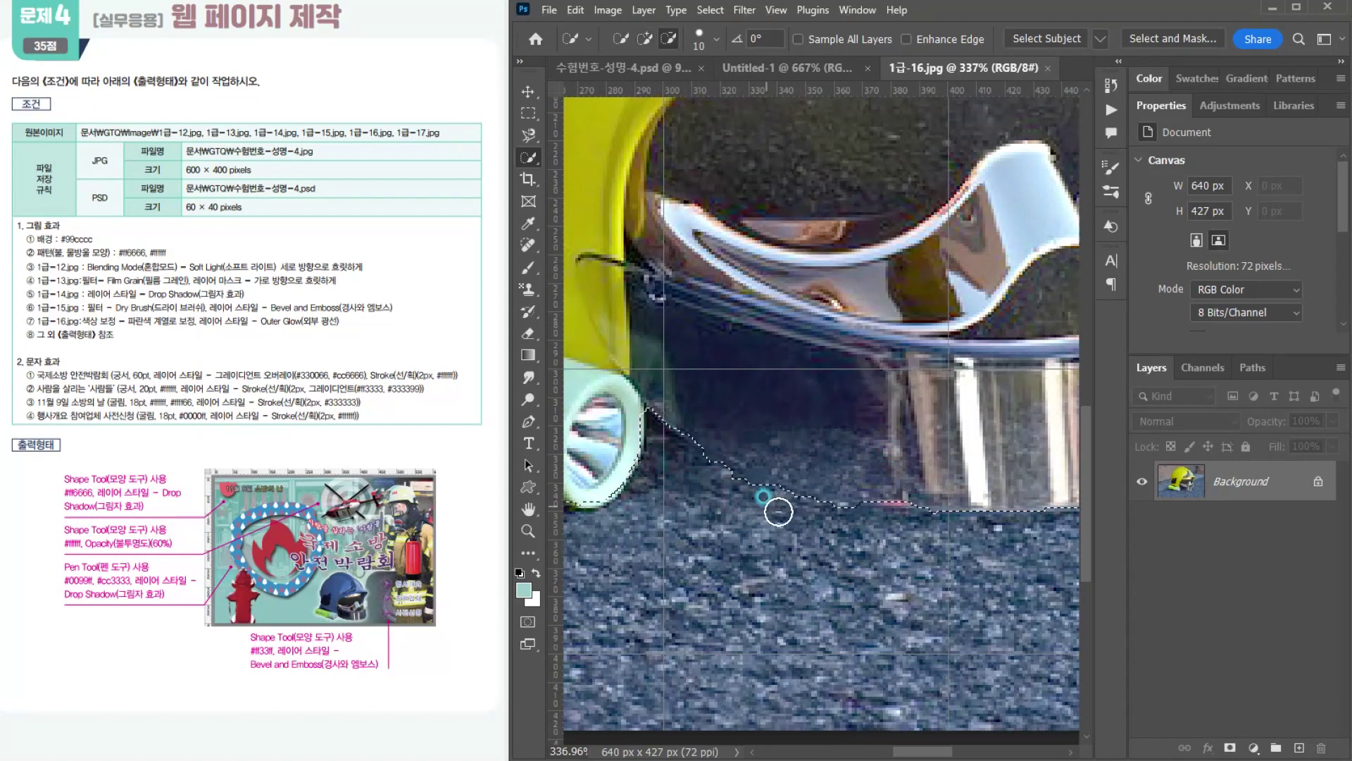
scroll(778, 512, "down", 5)
Step: Refine the selection along the flashlight's underside and the helmet's rear edge with the Quick Selection tool
left_click_drag(914, 554, 803, 516)
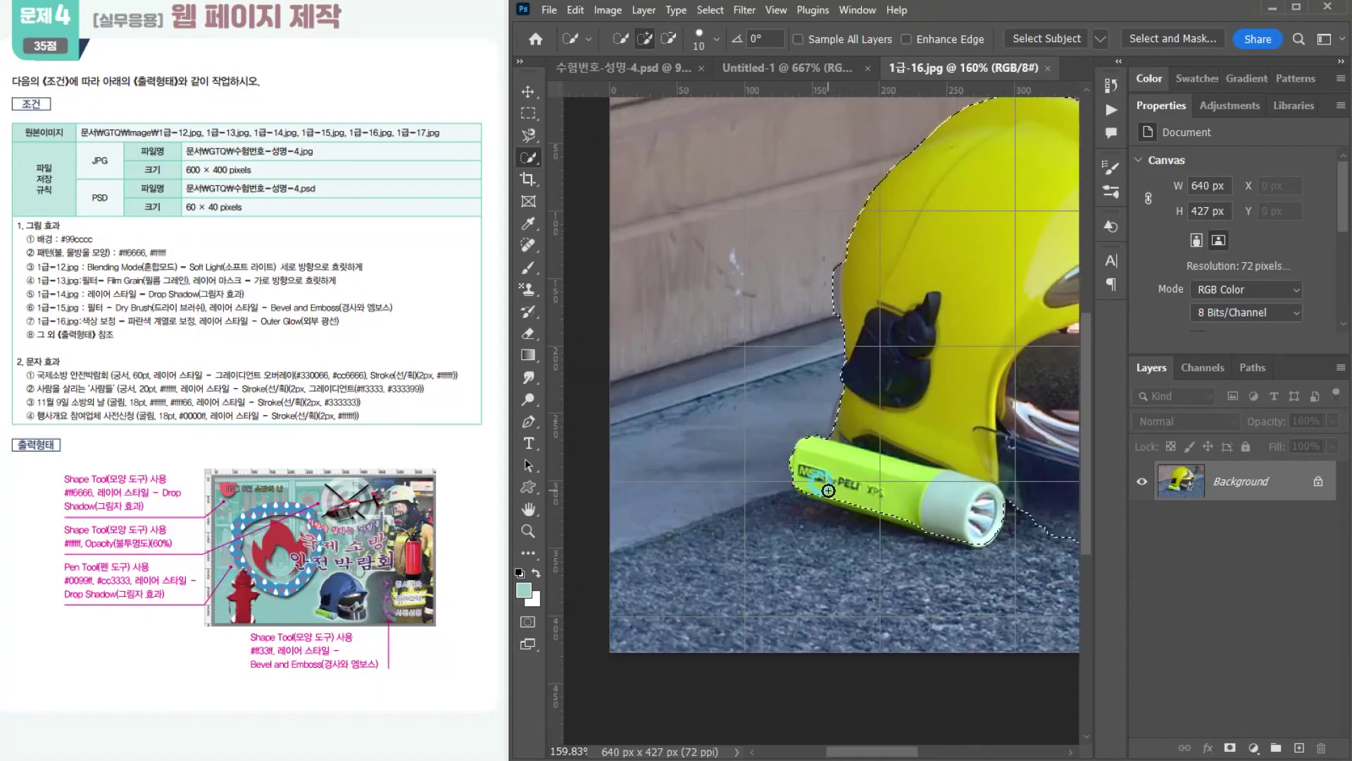
left_click_drag(922, 523, 822, 489)
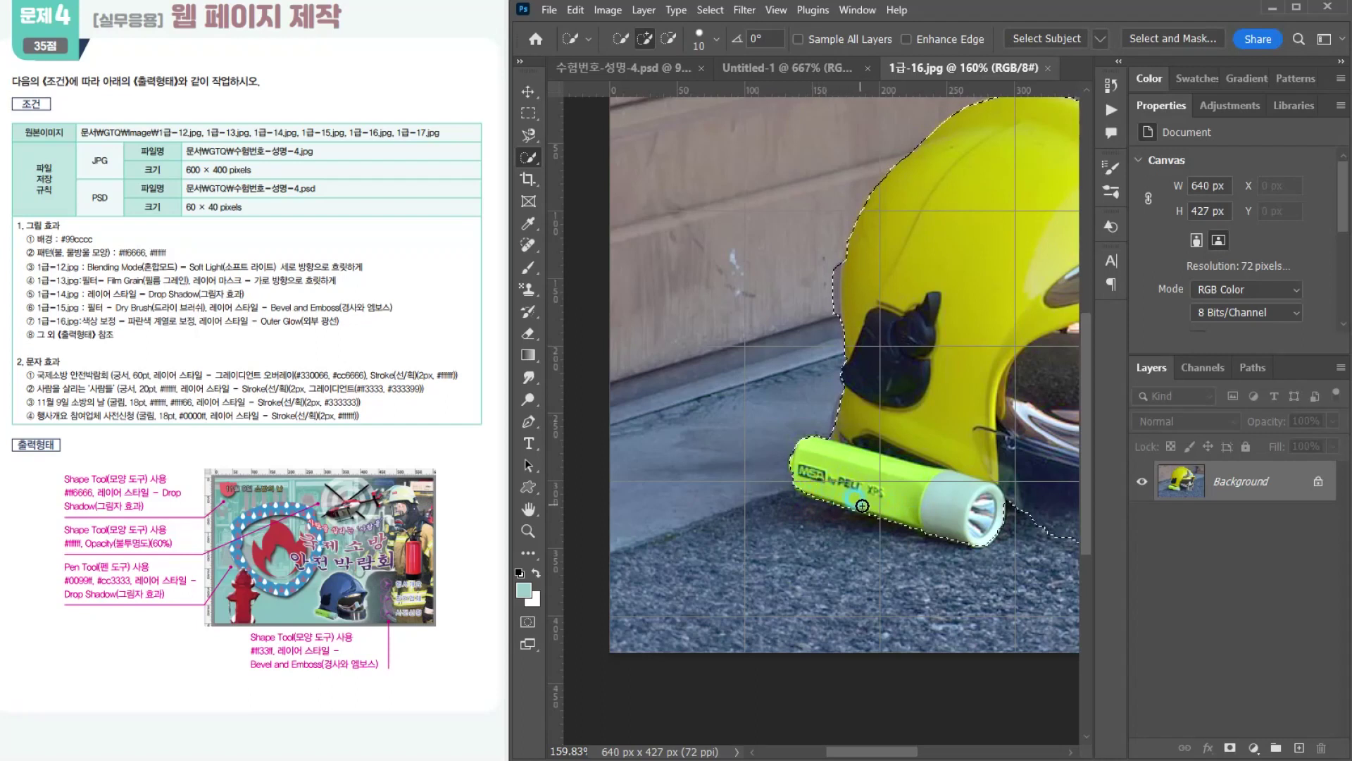
mouse_move(893, 516)
left_mouse_down()
mouse_move(933, 522)
mouse_move(863, 525)
left_mouse_up()
left_click_drag(827, 248, 822, 334)
scroll(979, 420, "down", 4)
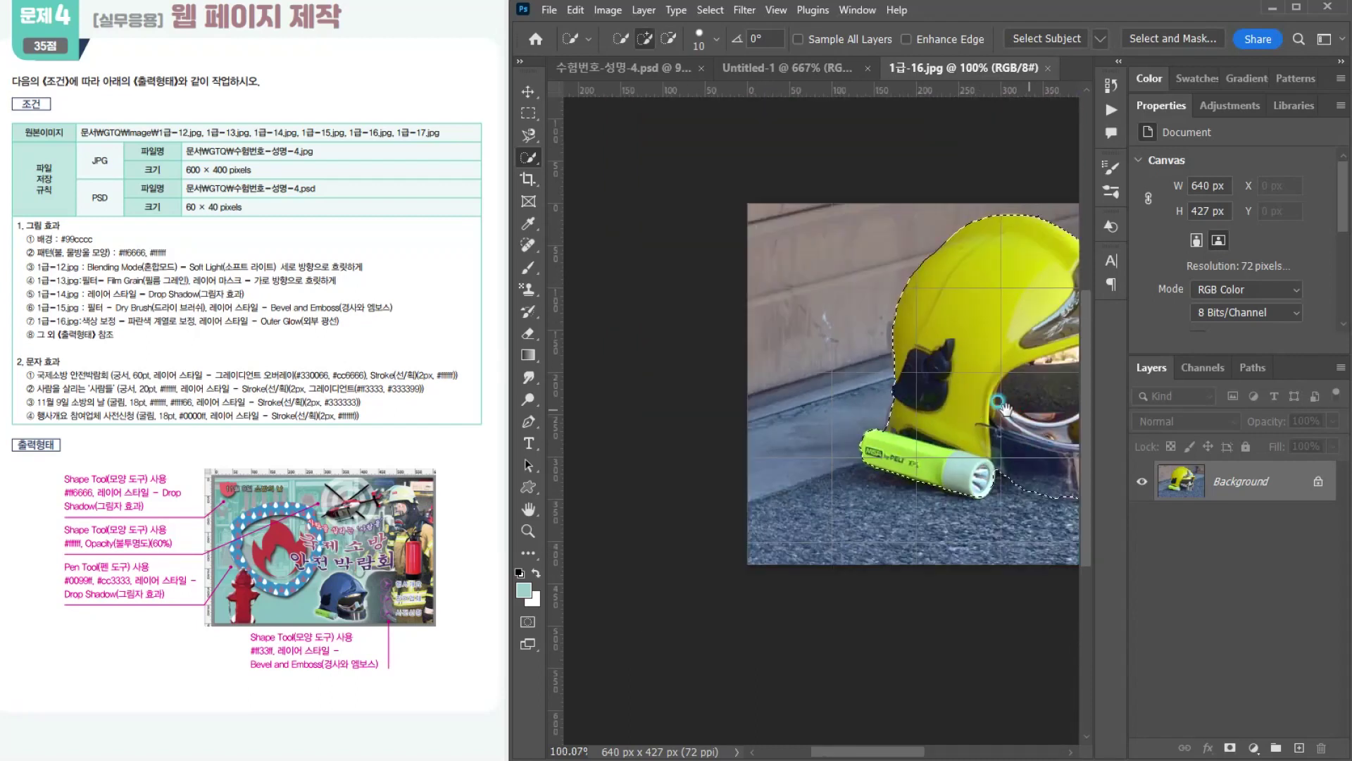
Step: Refine the selection along the helmet's upper front edge and the brim above the visor
left_click_drag(1017, 413, 732, 388)
scroll(754, 344, "up", 3)
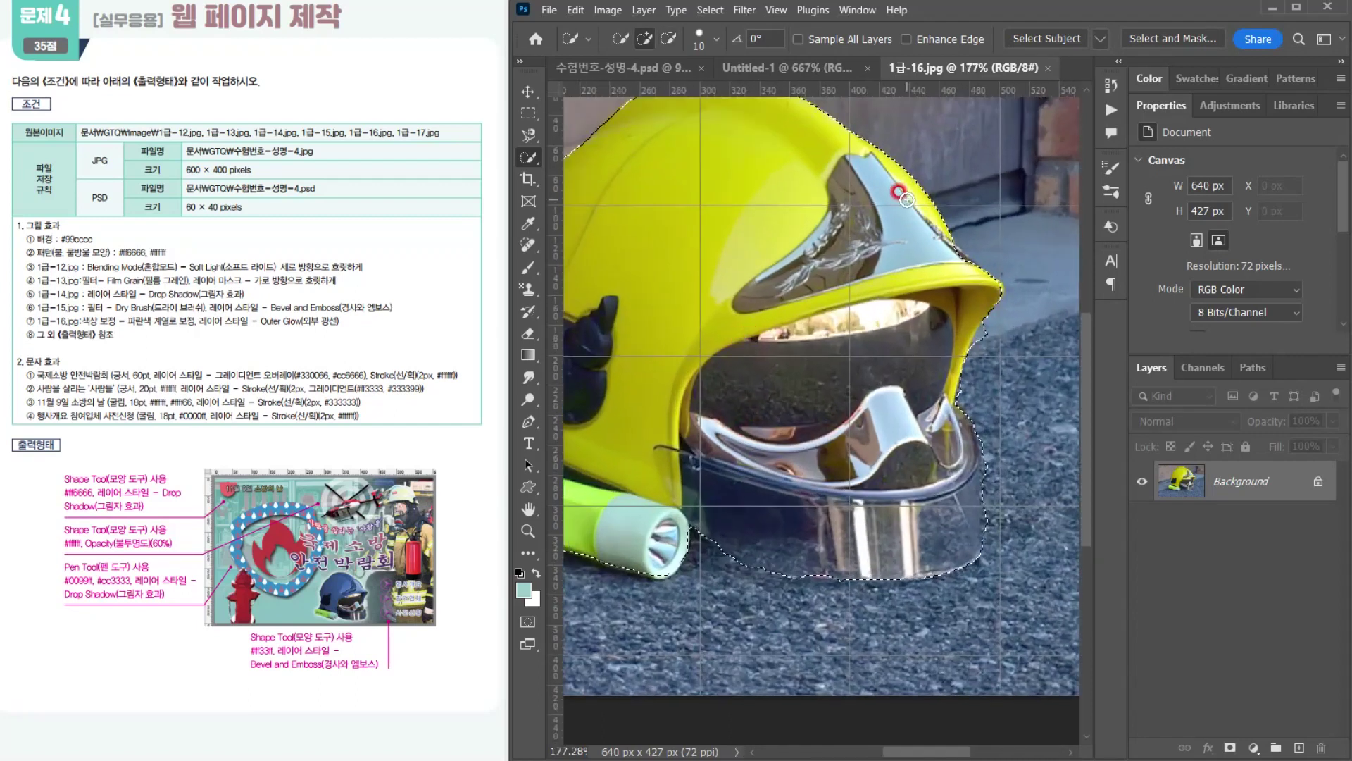
left_click_drag(934, 235, 960, 265)
left_click_drag(991, 323, 980, 355)
scroll(858, 486, "down", 4)
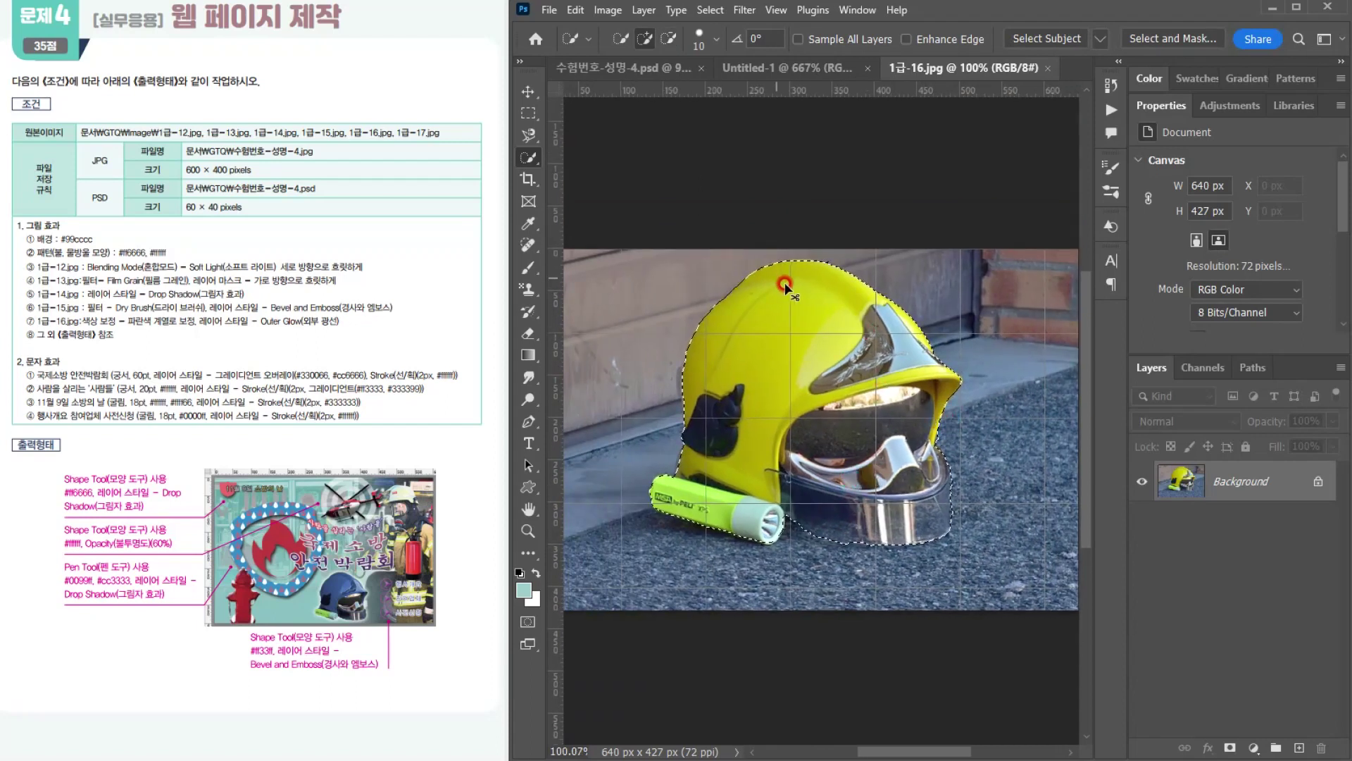
Step: Copy the selected helmet into 수험번호-성명-4.psd, scale it to 38.26% and place it between the hydrant and the firefighter
key("ctrl+c")
left_click(620, 68)
key("ctrl+v")
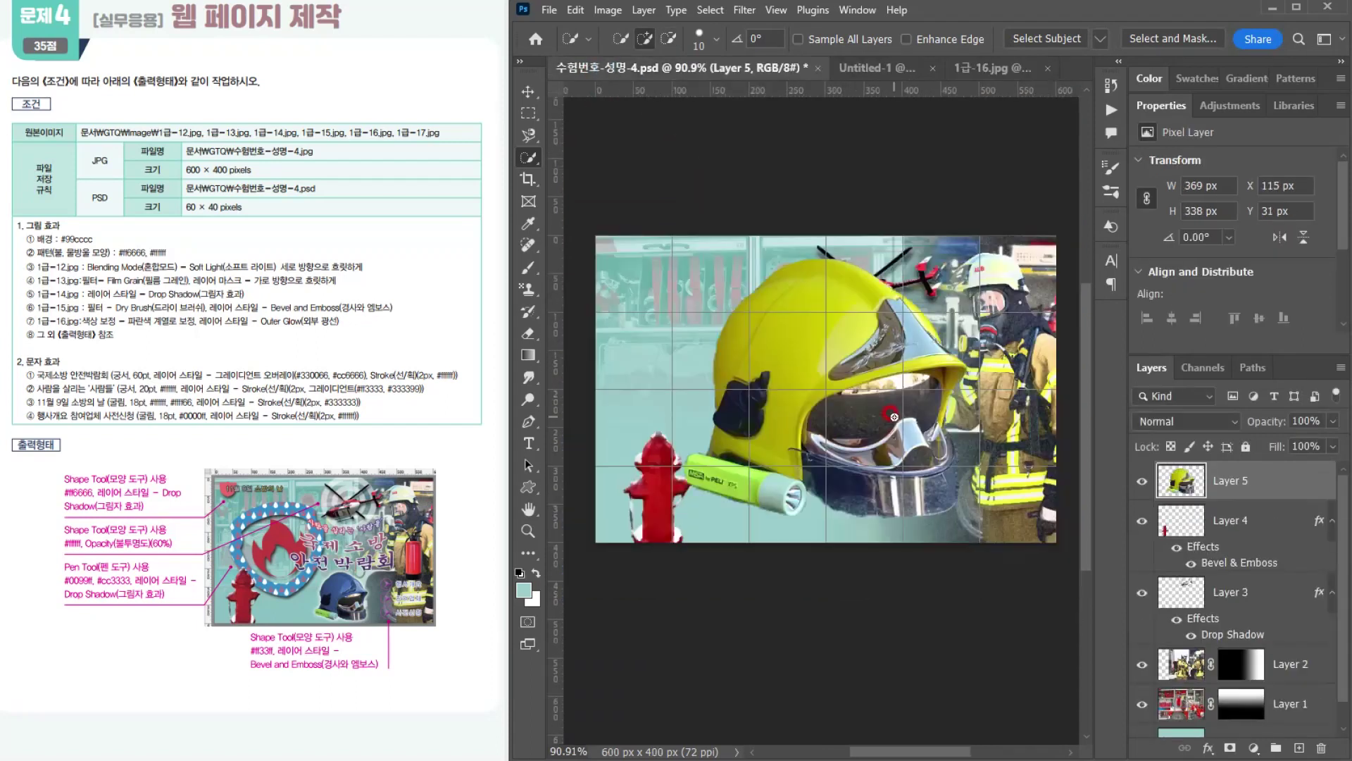
key("ctrl+t")
left_click_drag(970, 269, 882, 482)
left_click_drag(829, 438, 814, 422)
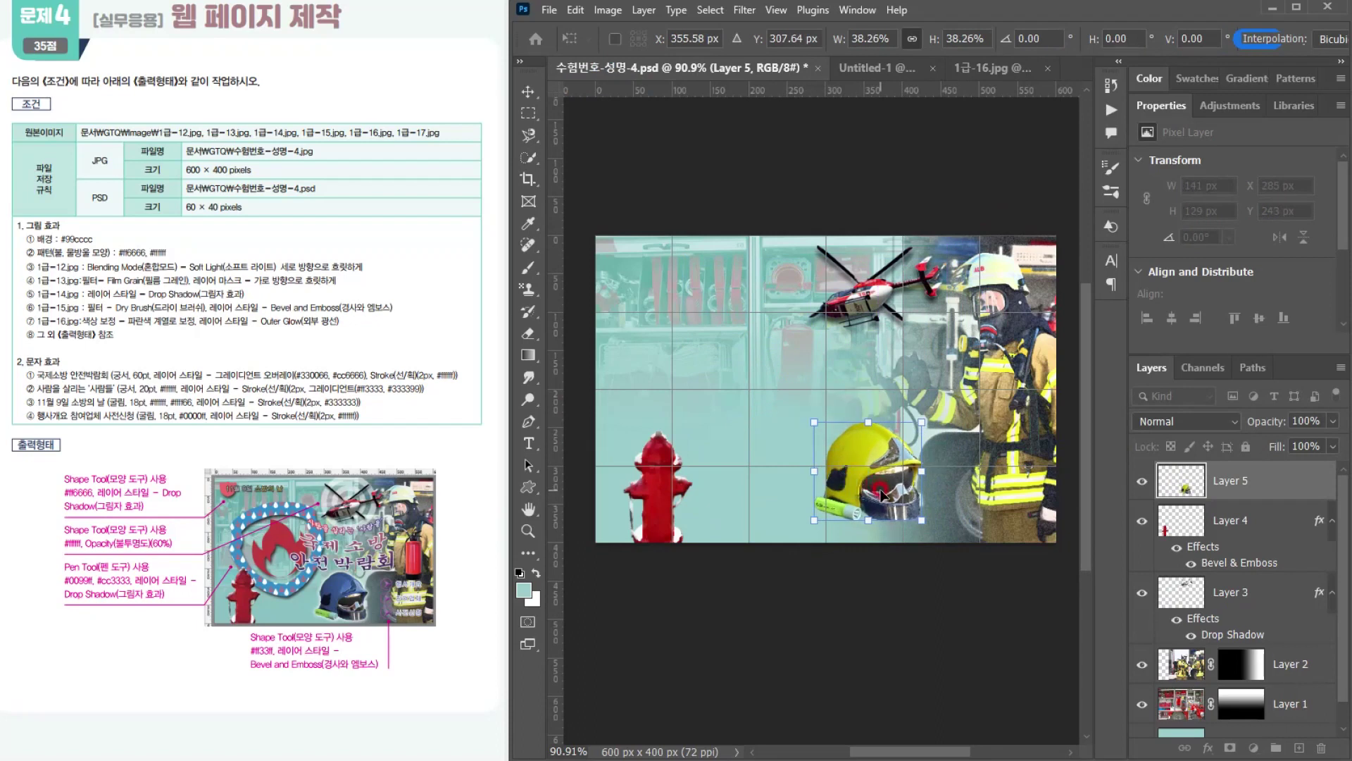
left_click_drag(887, 498, 891, 506)
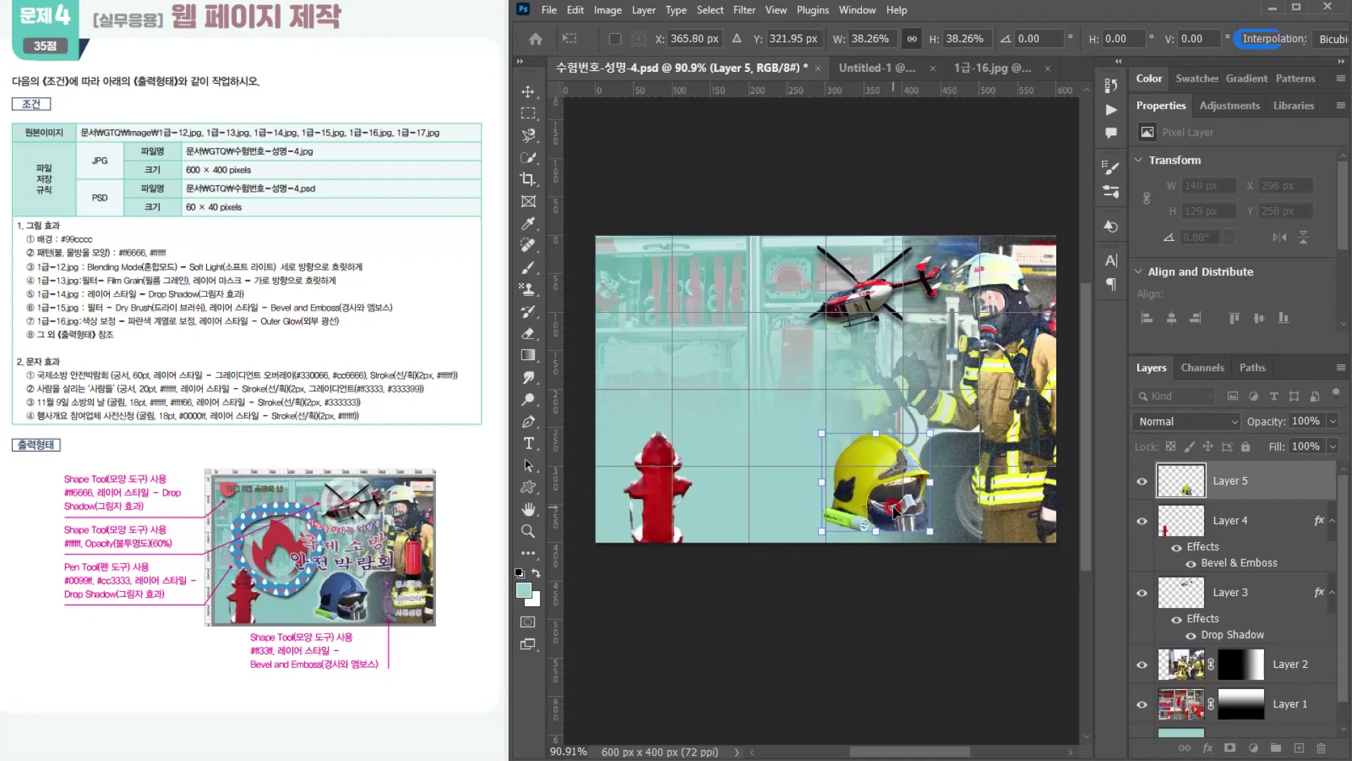
key("Return")
Step: Select only the helmet's yellow shell with the Quick Selection tool, leaving out the visor and flashlight
key("w")
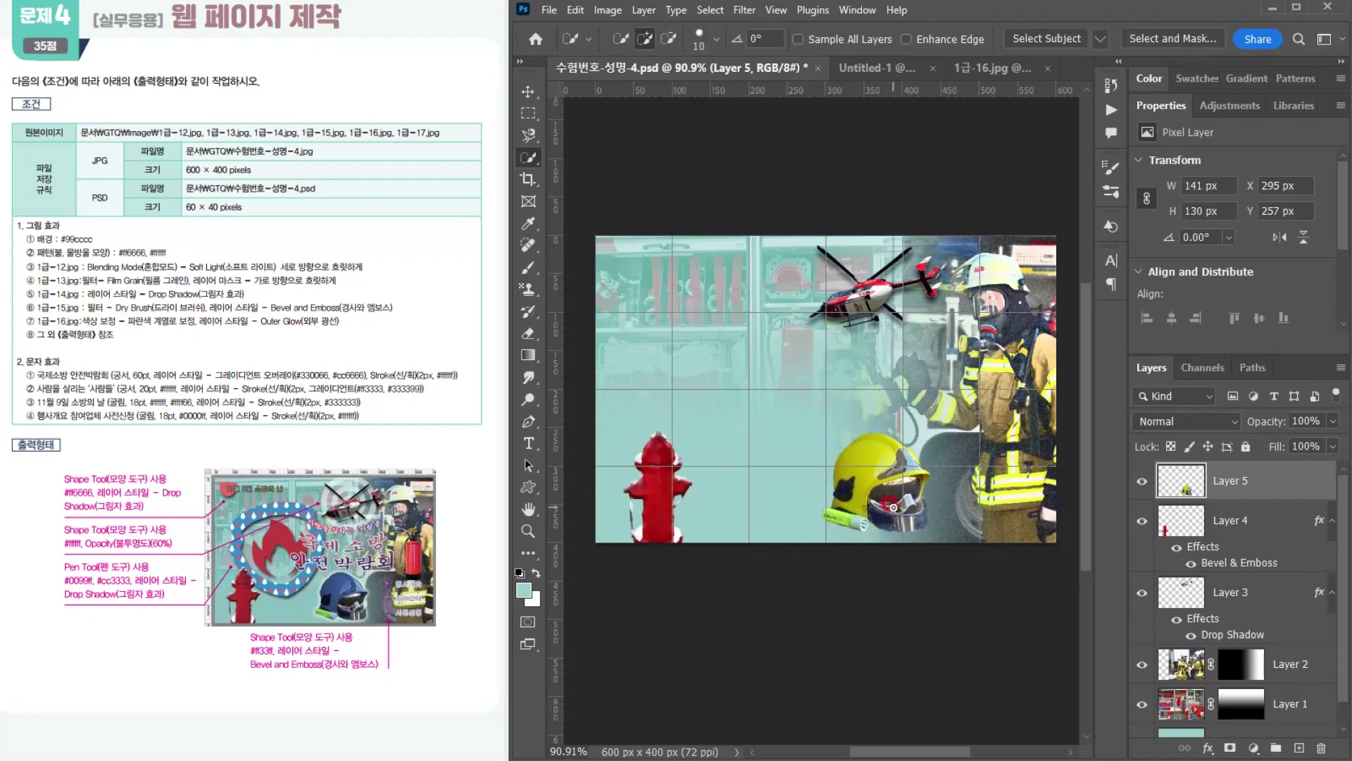
scroll(892, 506, "up", 4)
mouse_move(810, 485)
left_mouse_down()
mouse_move(803, 458)
mouse_move(831, 423)
mouse_move(870, 443)
mouse_move(918, 435)
mouse_move(906, 392)
mouse_move(921, 452)
left_mouse_up()
scroll(987, 460, "up", 4)
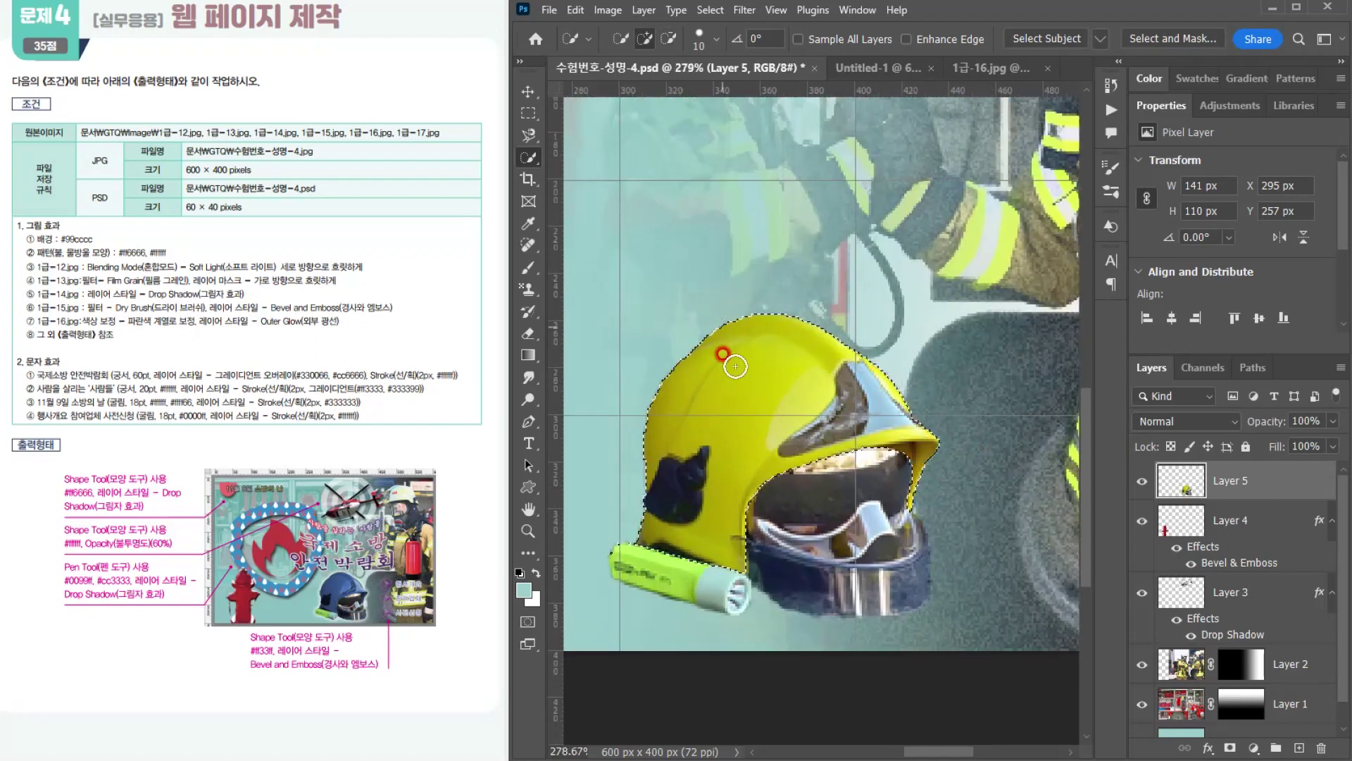
scroll(713, 455, "down", 3)
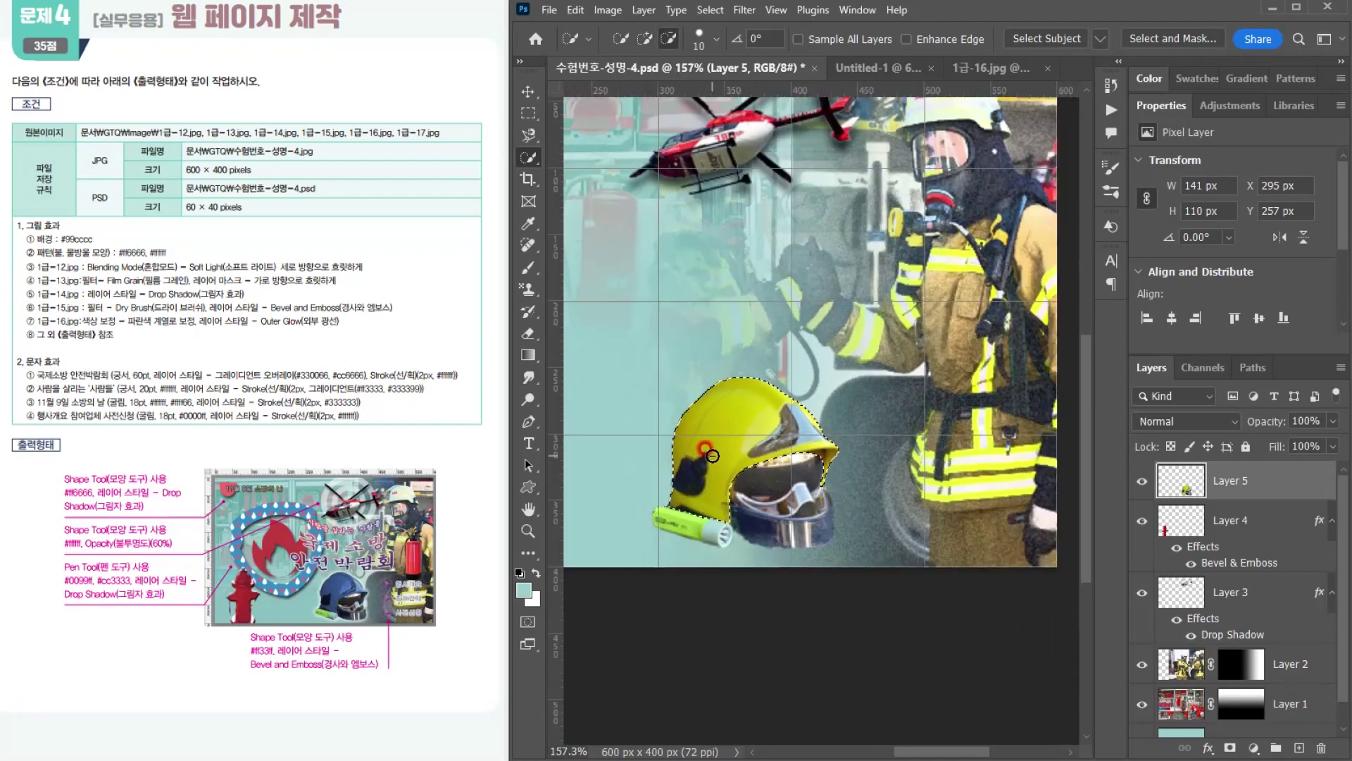
scroll(713, 456, "down", 2)
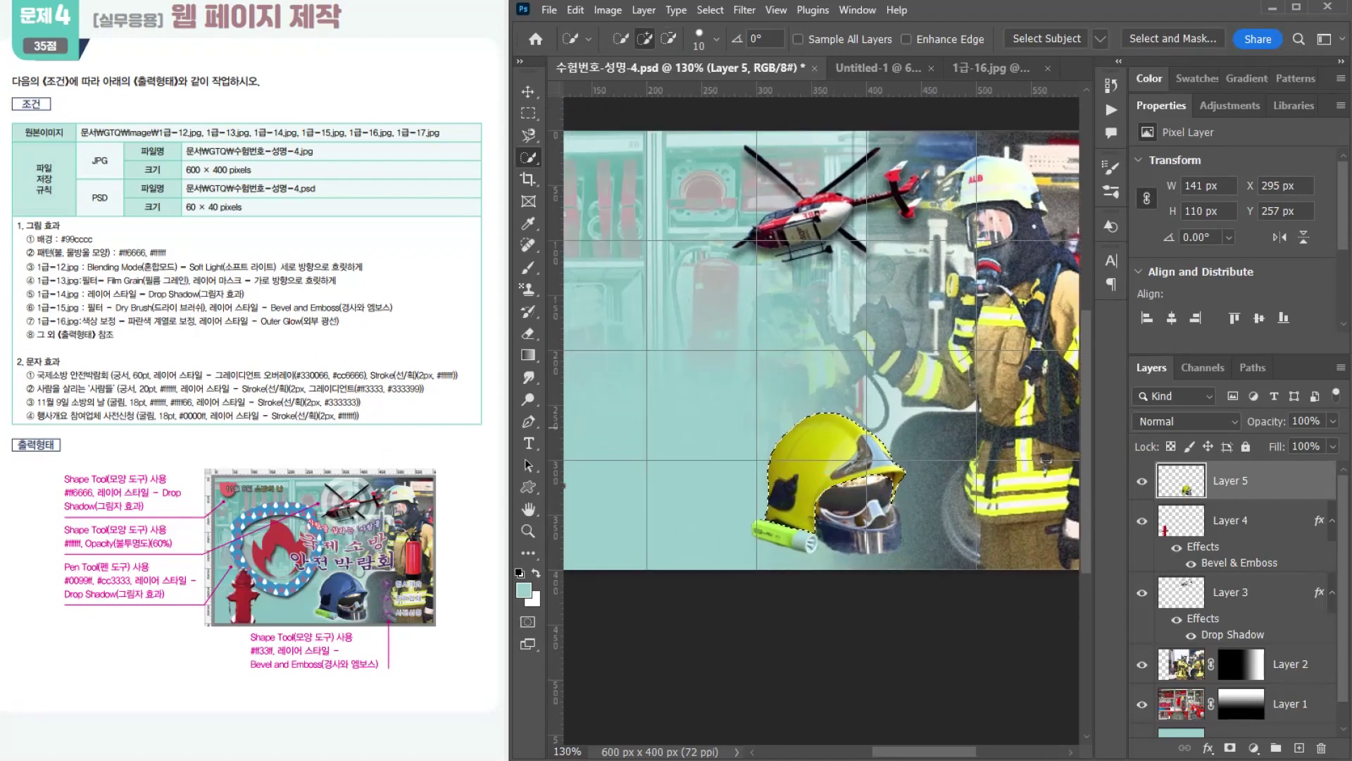
left_click(473, 218)
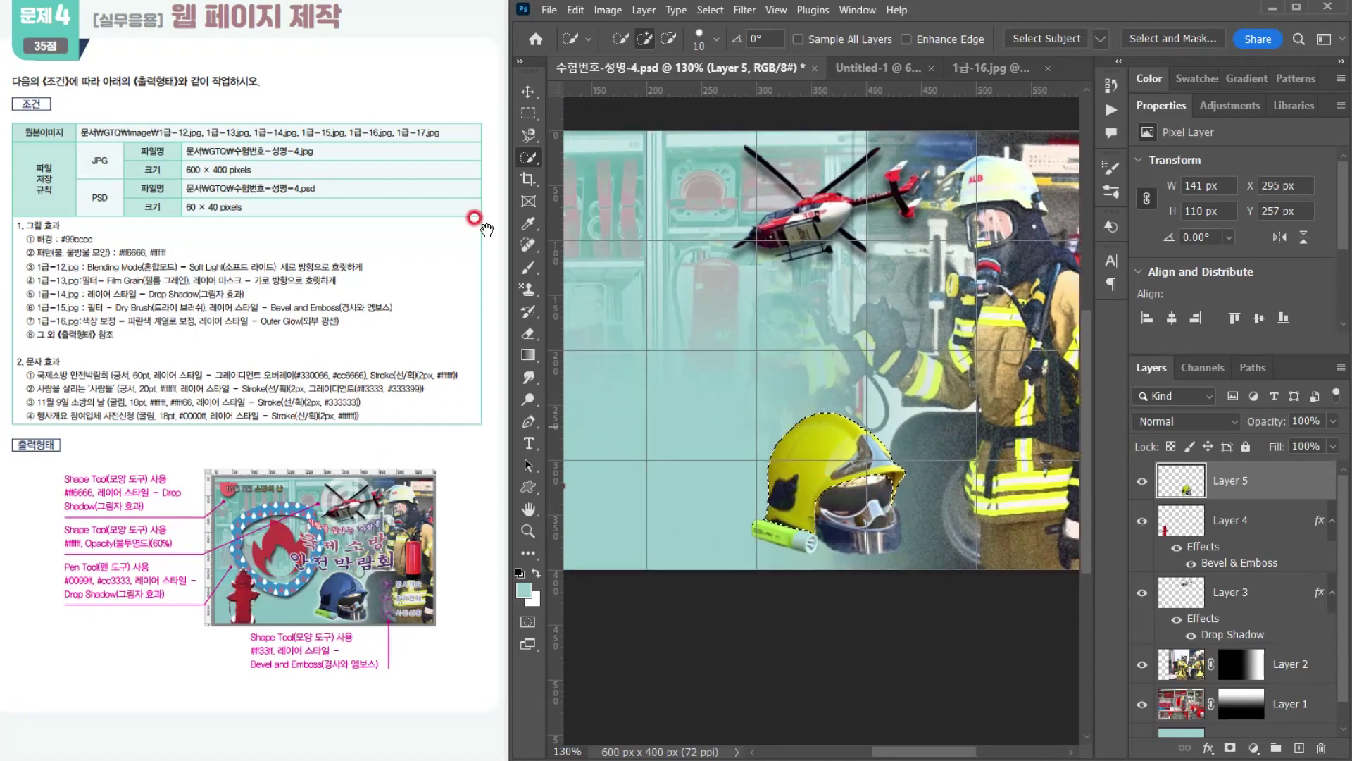
left_click(608, 10)
mouse_move(662, 53)
left_click(791, 70)
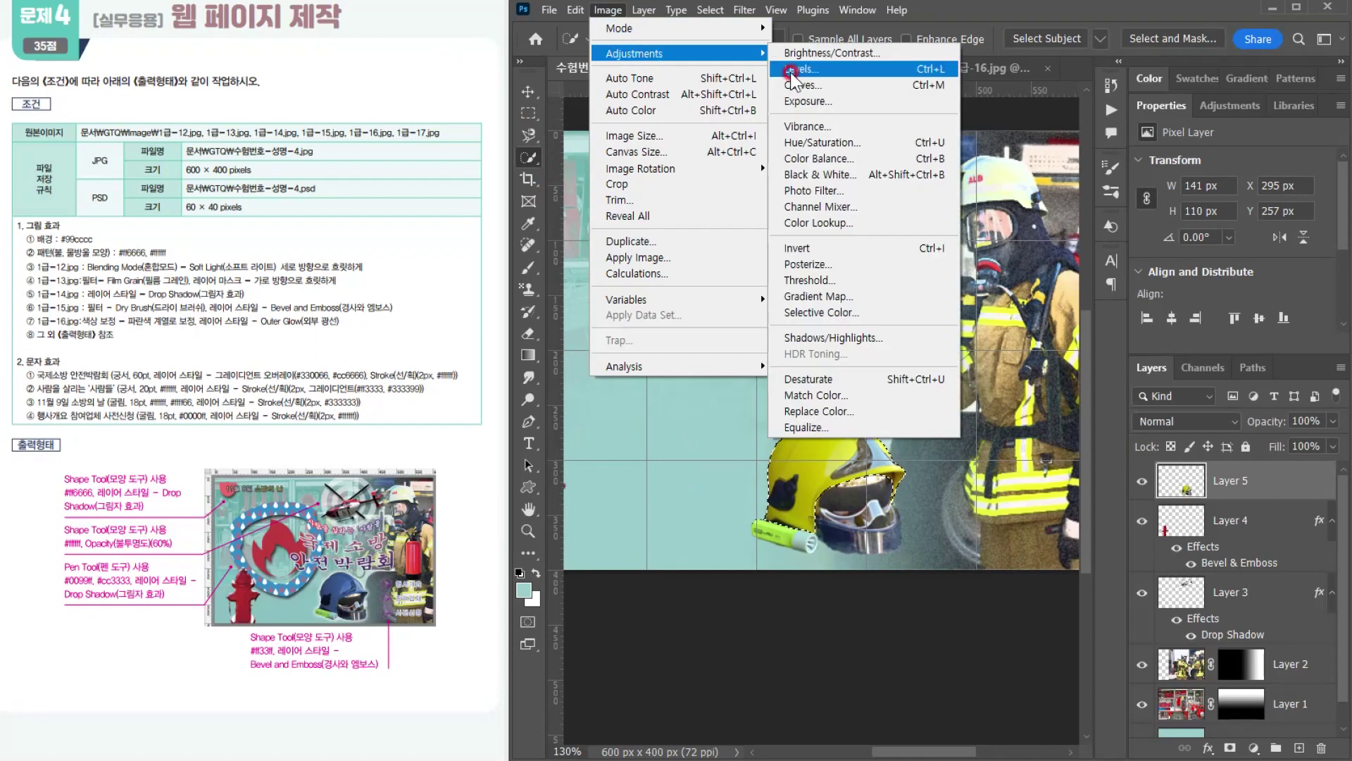
left_click(1271, 571)
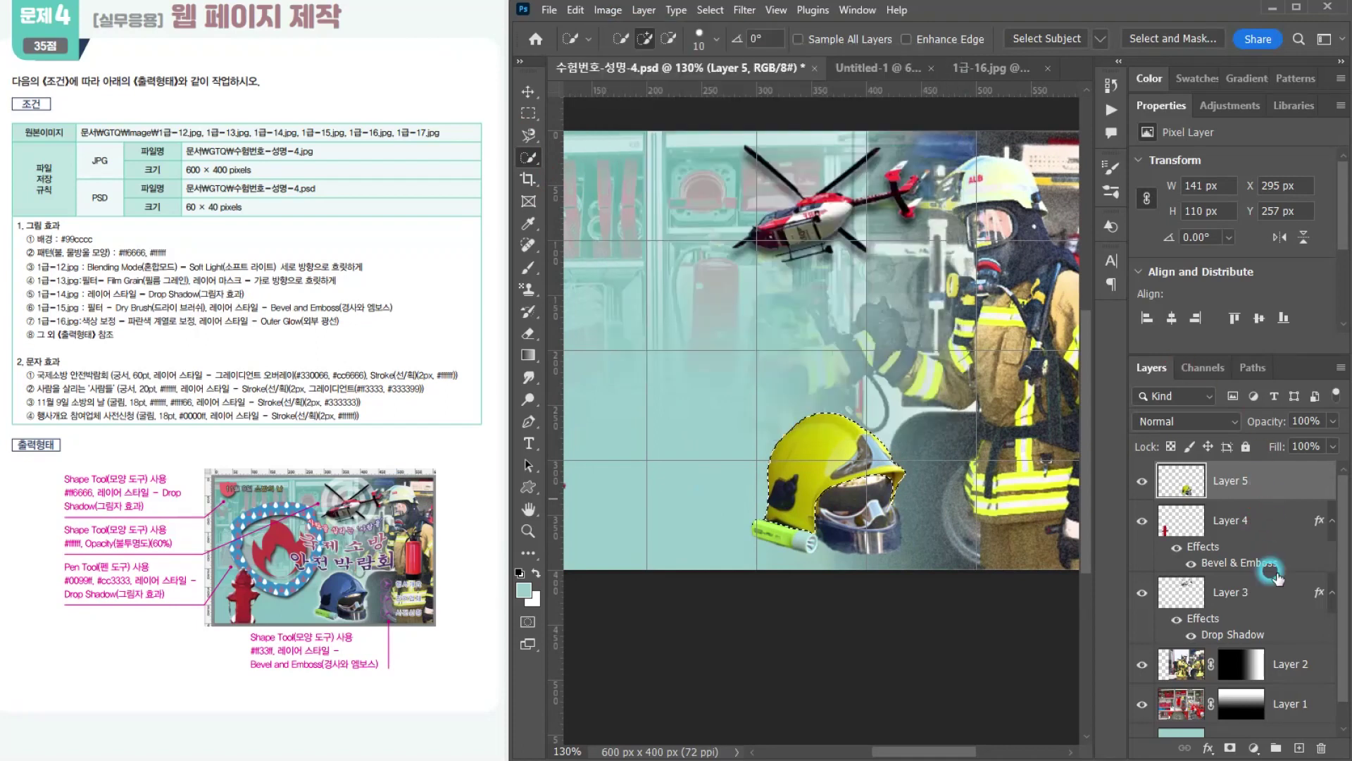
left_click(1253, 747)
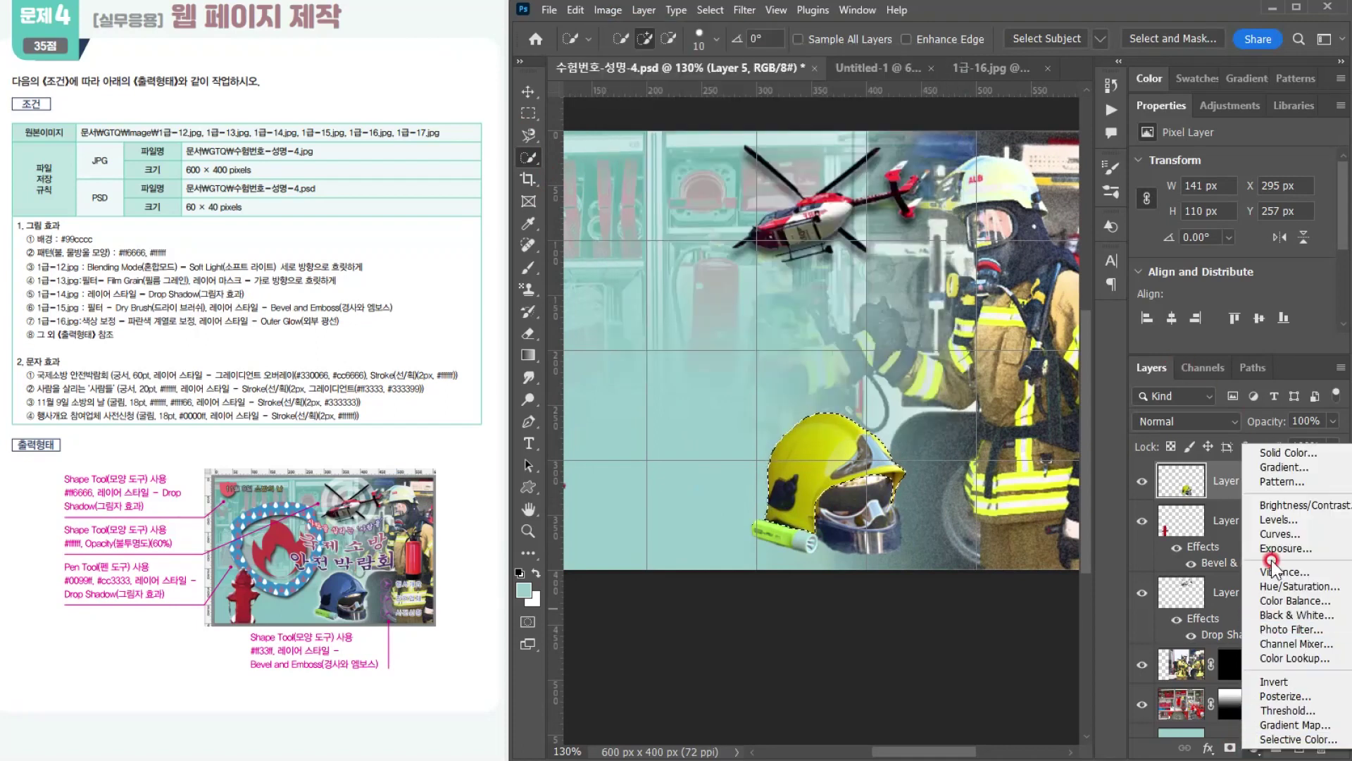
left_click(670, 65)
Step: Colorize the selected helmet shell blue with Hue/Saturation at hue 217 and saturation 51, and deselect it
left_click(608, 10)
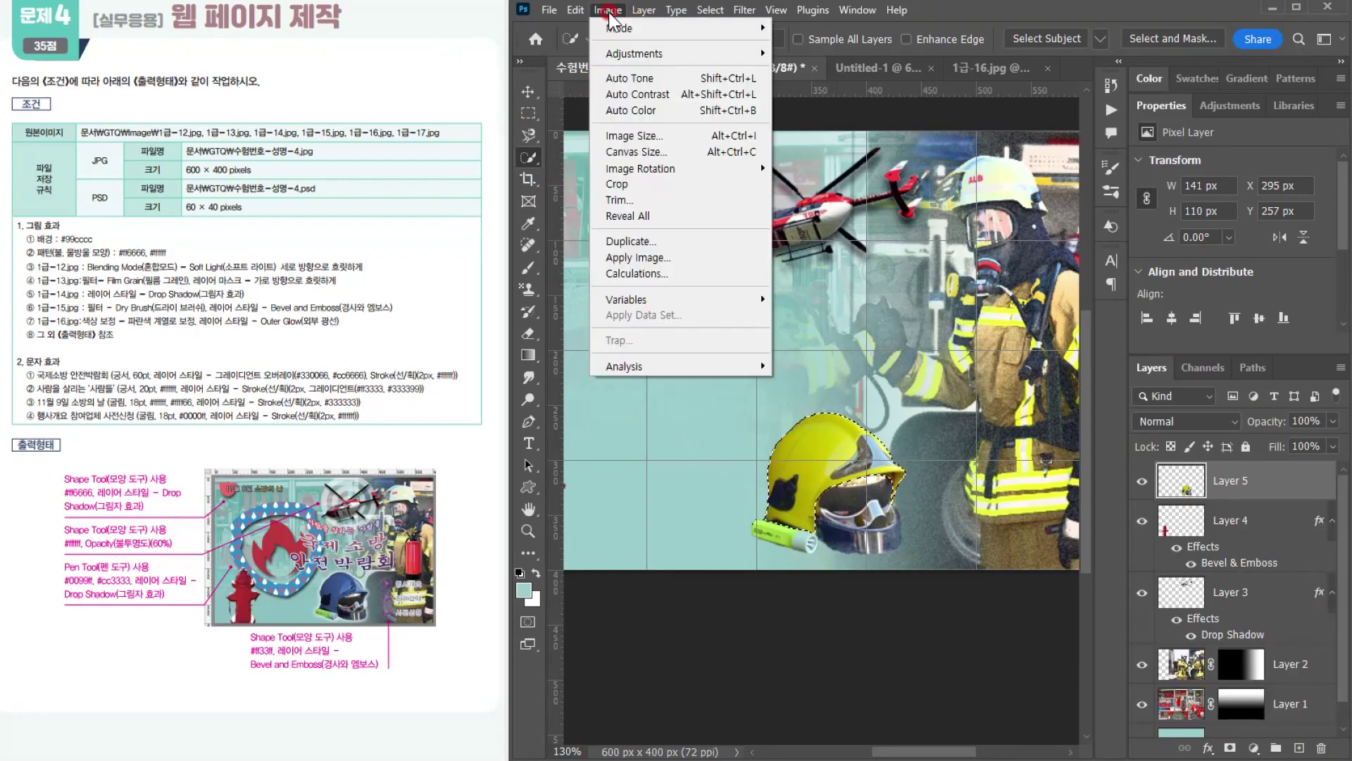
left_click(655, 53)
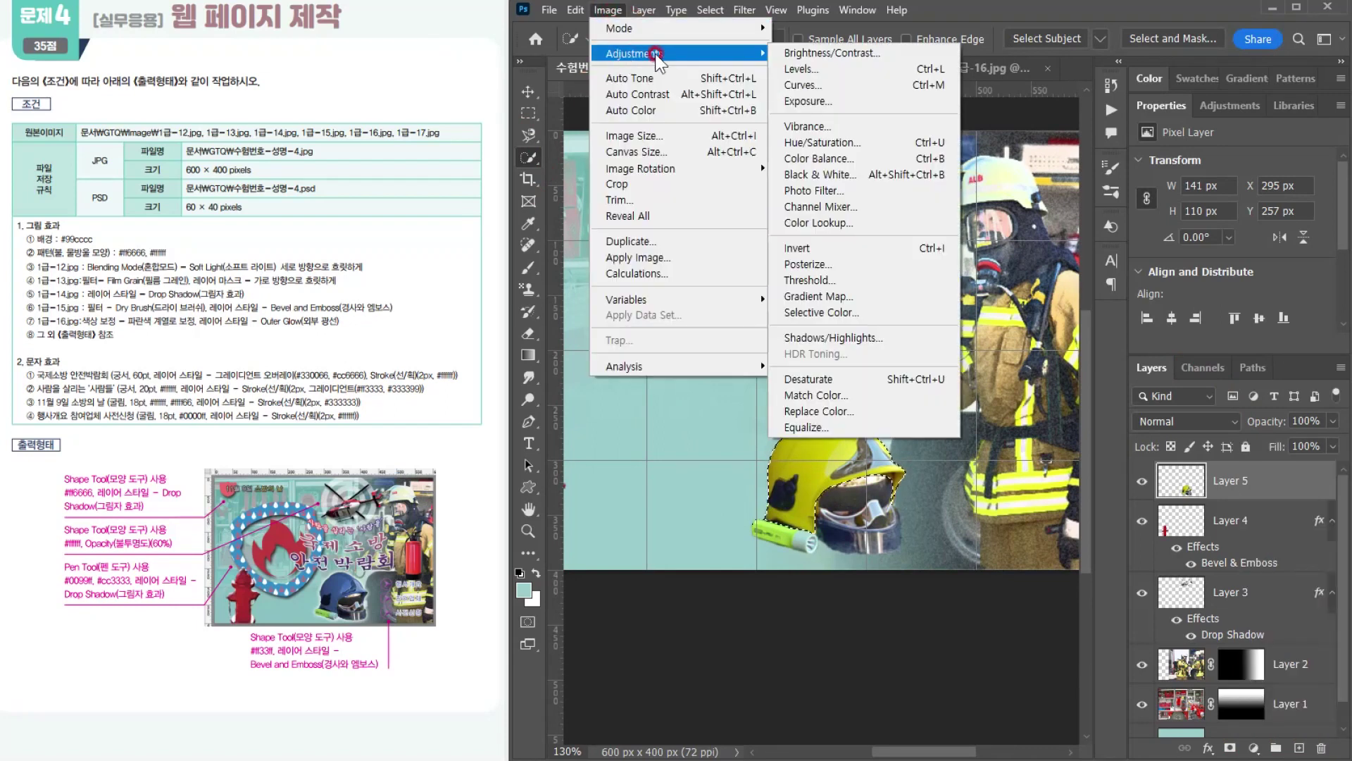
left_click(831, 141)
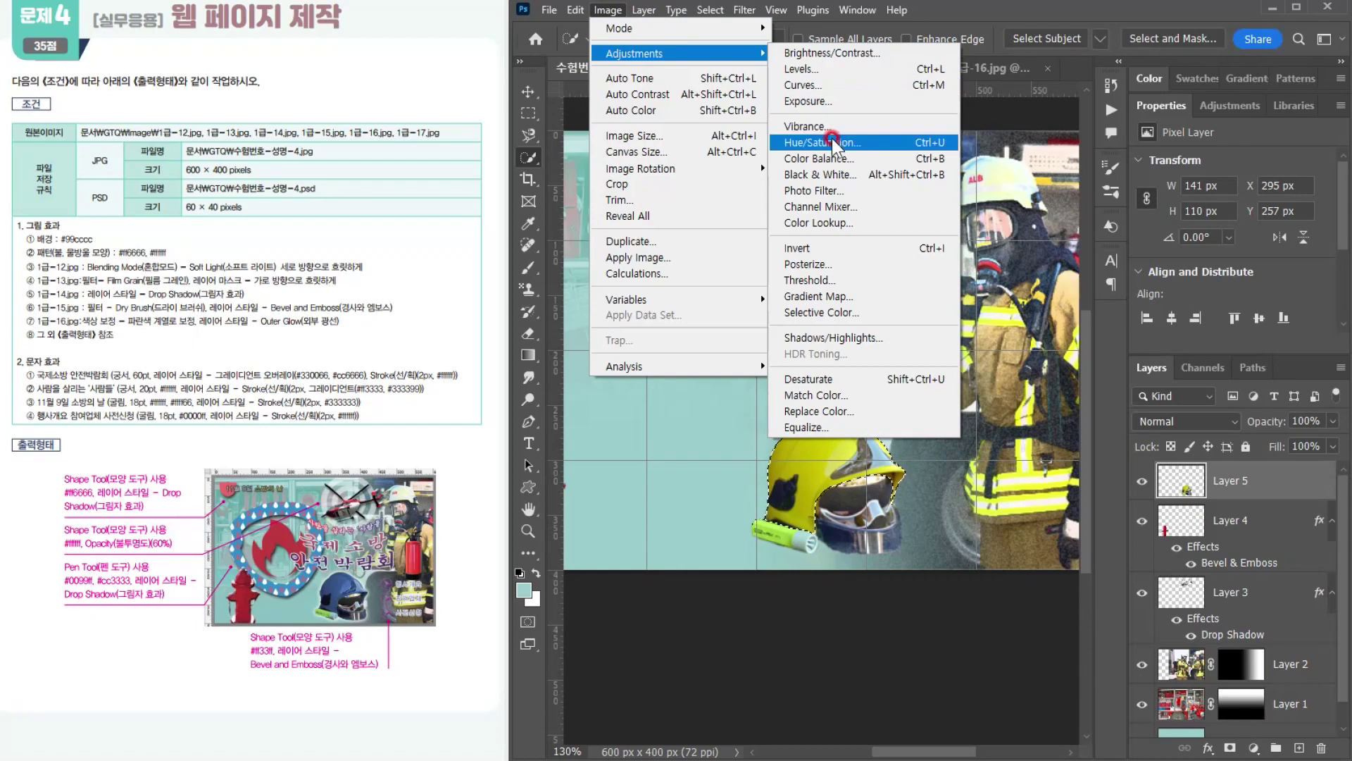
left_click(831, 141)
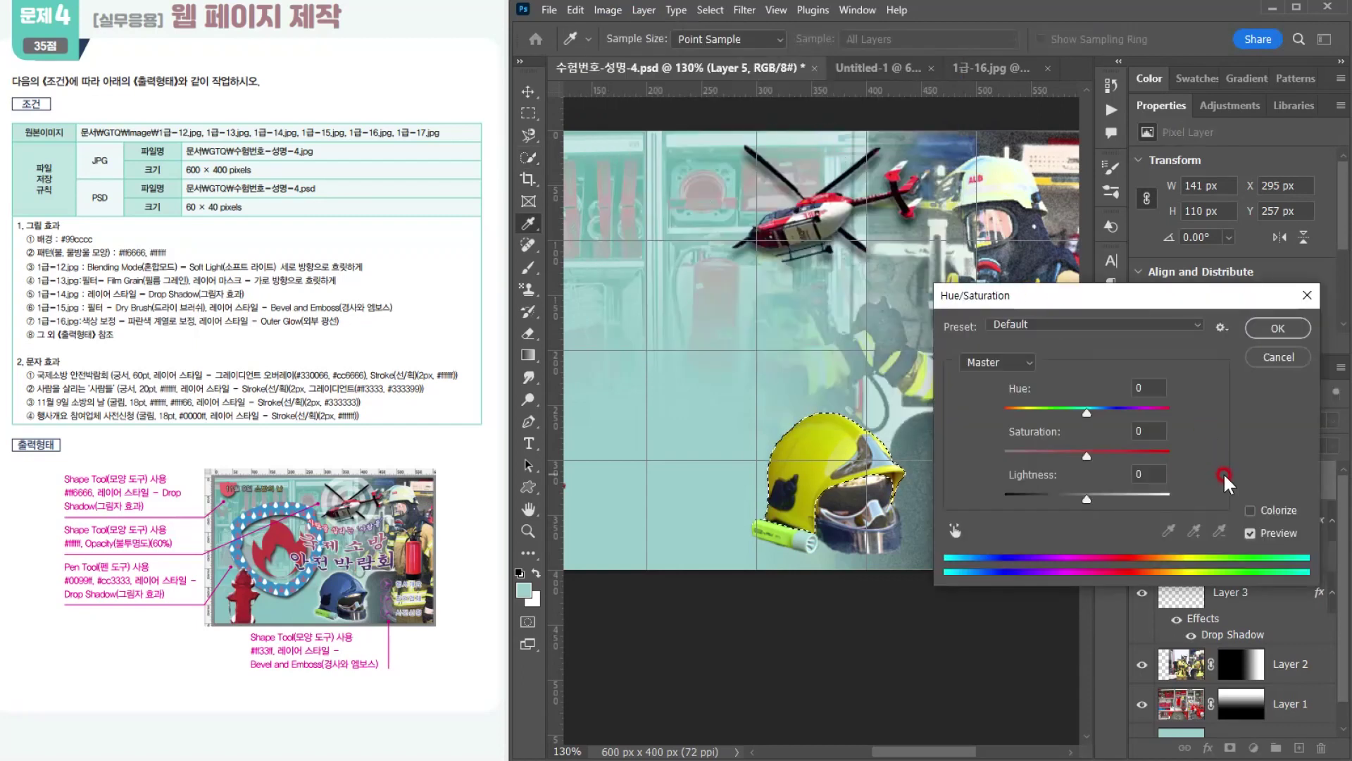
left_click(1256, 511)
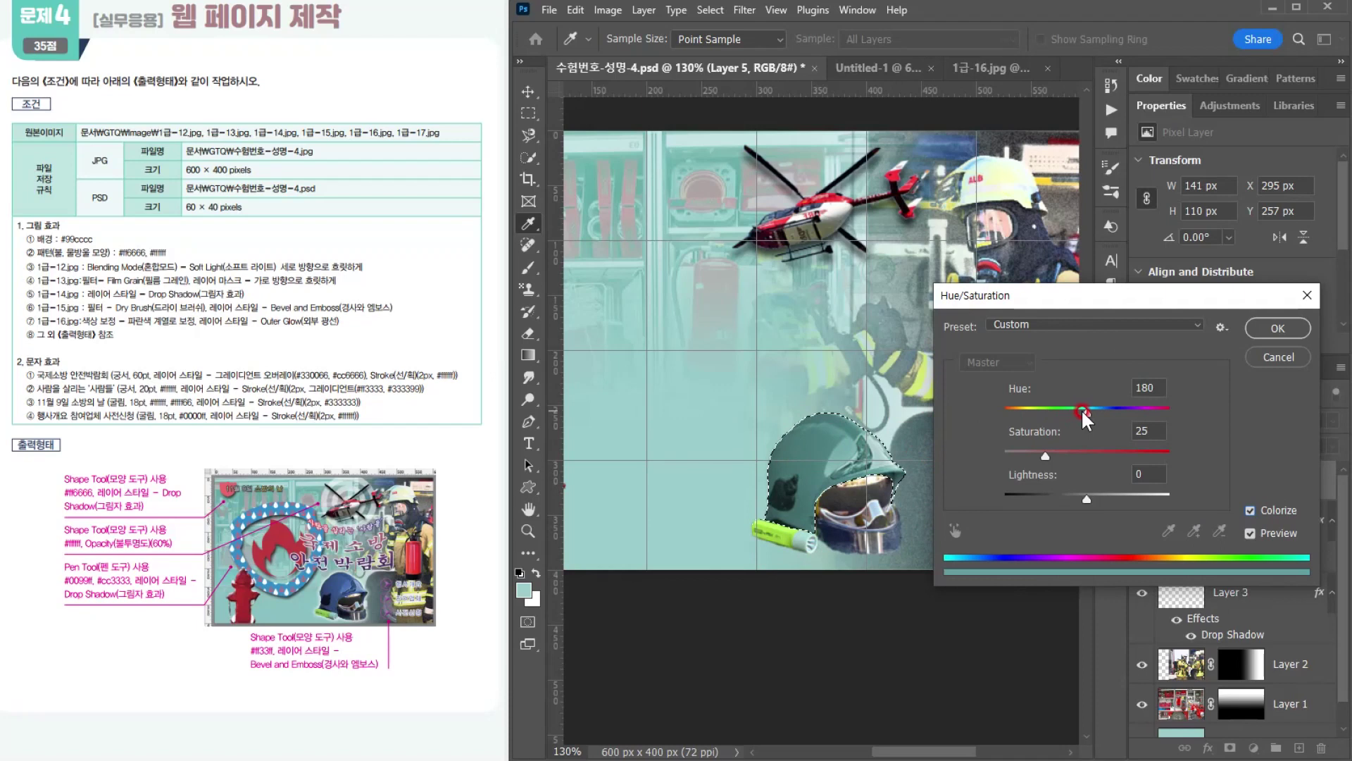
left_click_drag(1086, 412, 1105, 414)
left_click_drag(1048, 454, 1088, 457)
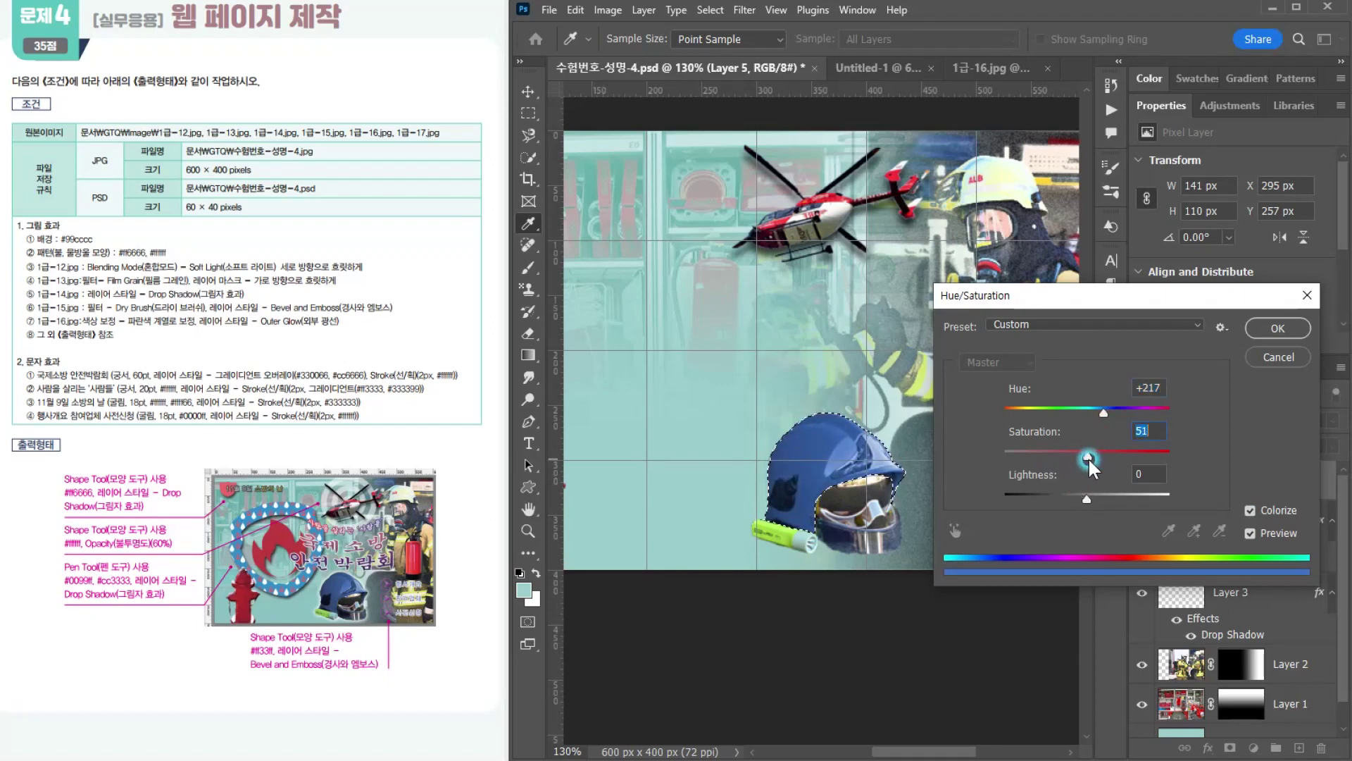
left_click(1276, 329)
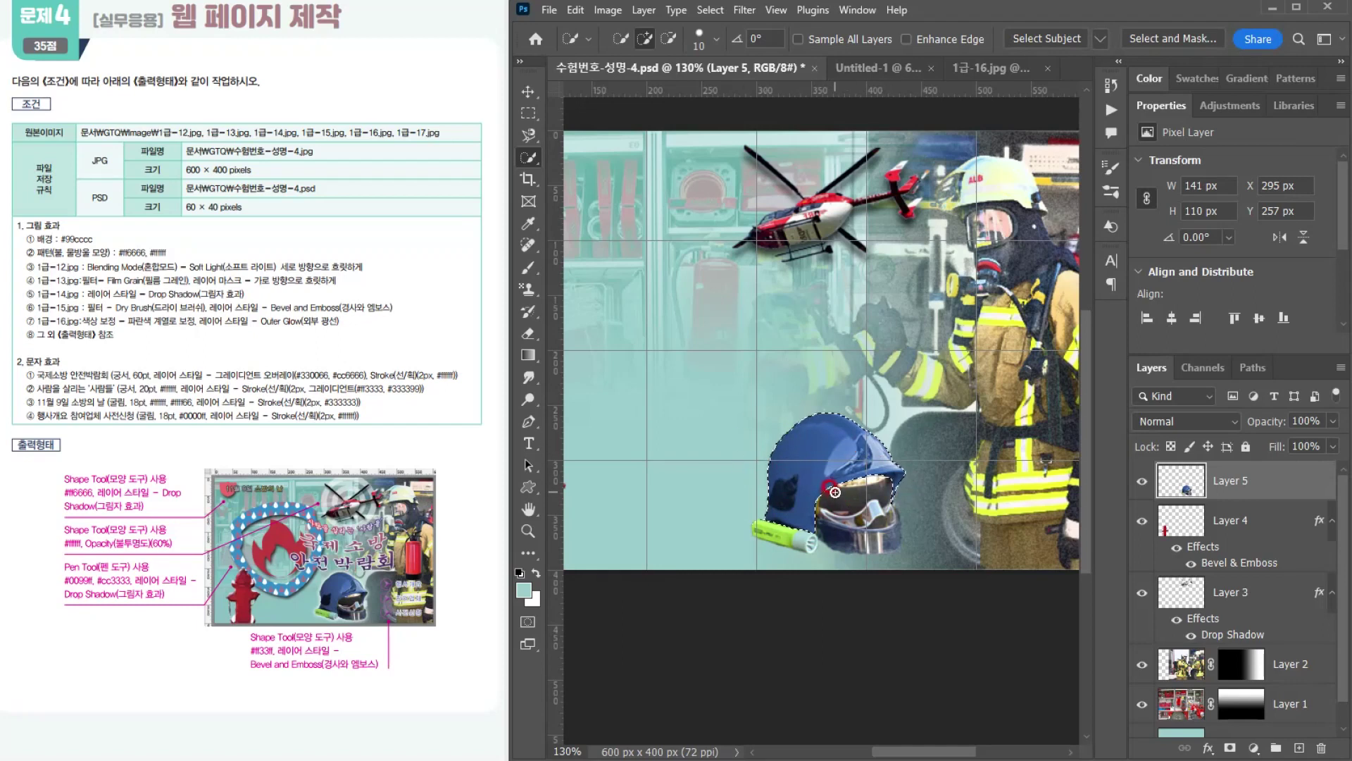
key("ctrl+d")
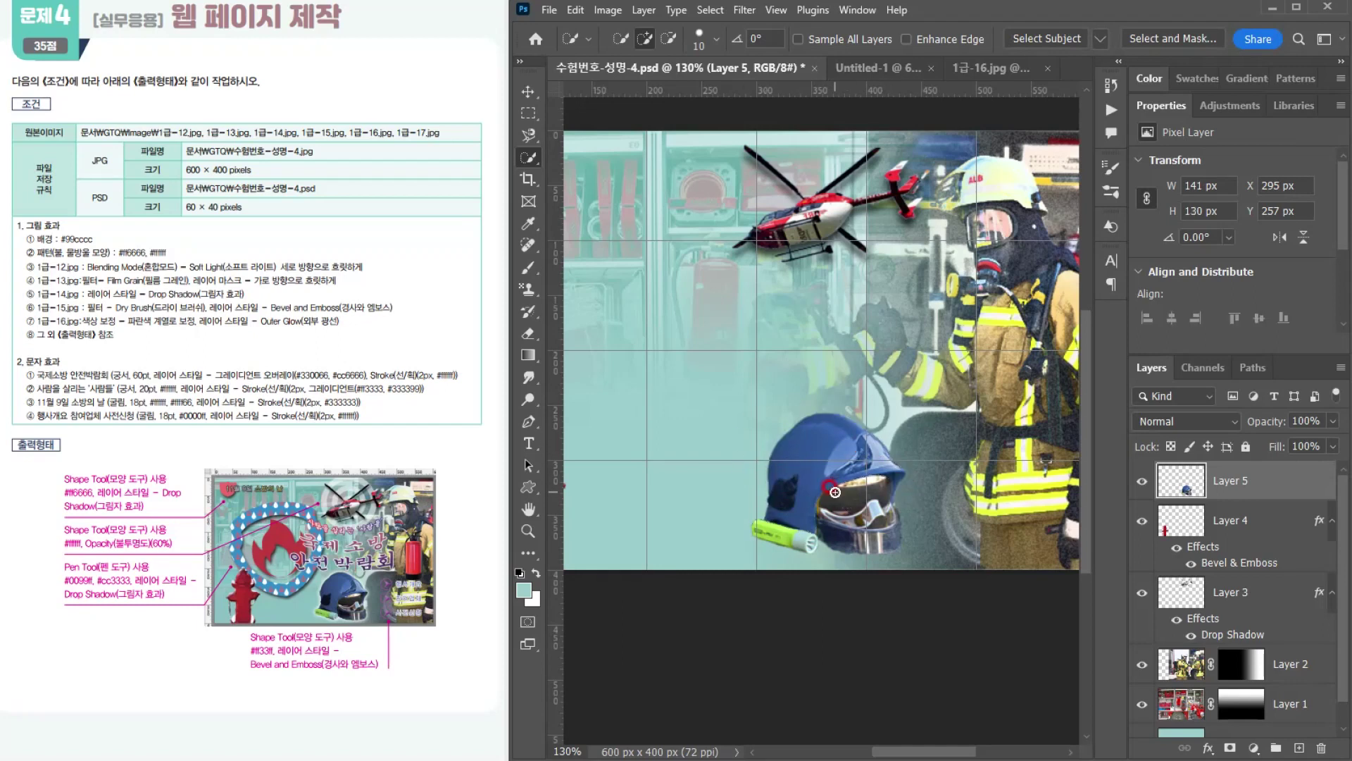
Step: Add an Outer Glow layer style to the helmet layer
left_click(1218, 757)
left_click(1243, 720)
left_click_drag(840, 378, 707, 312)
left_click(1238, 336)
key("w")
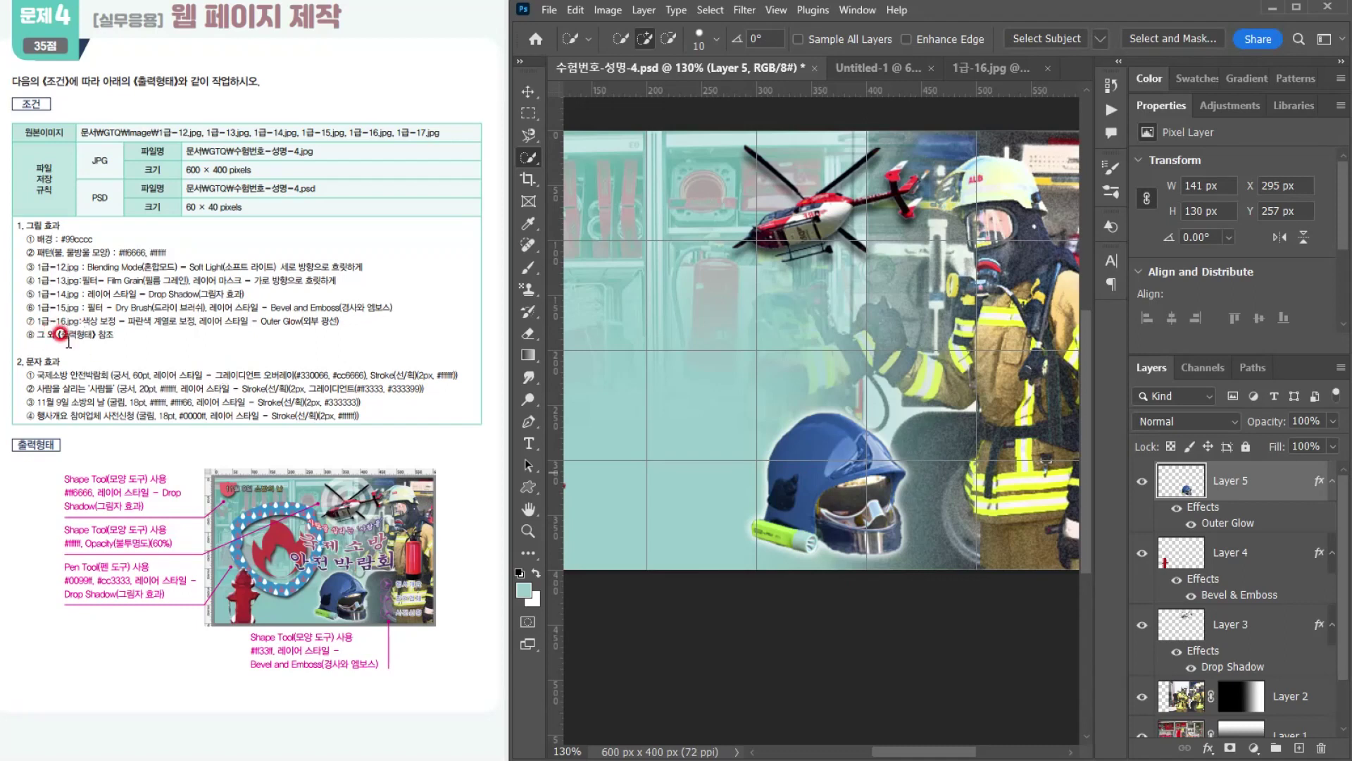
Step: Open the fire extinguisher photo 1급-17.jpg from the GTQ Image folder
left_click(556, 14)
left_click(560, 45)
left_click_drag(392, 281, 392, 443)
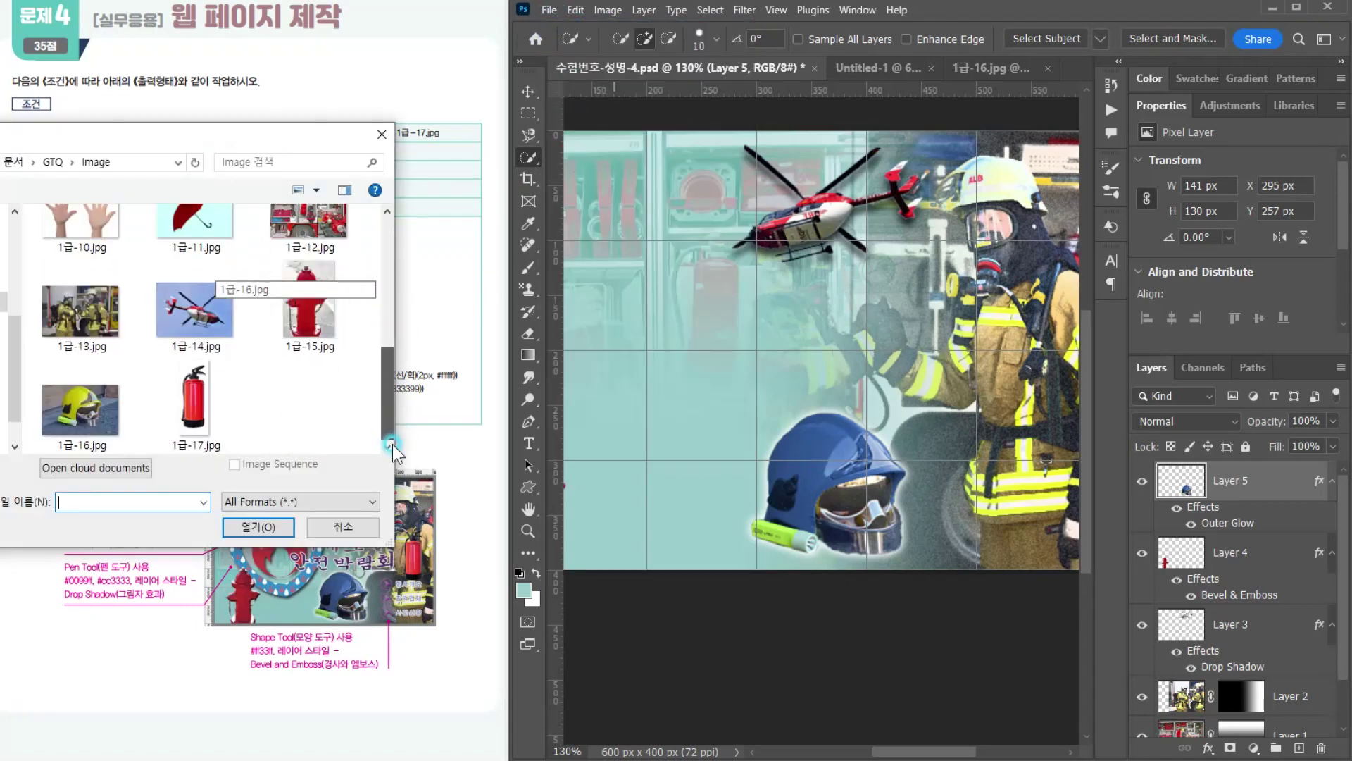
left_click(193, 404)
double_click(193, 404)
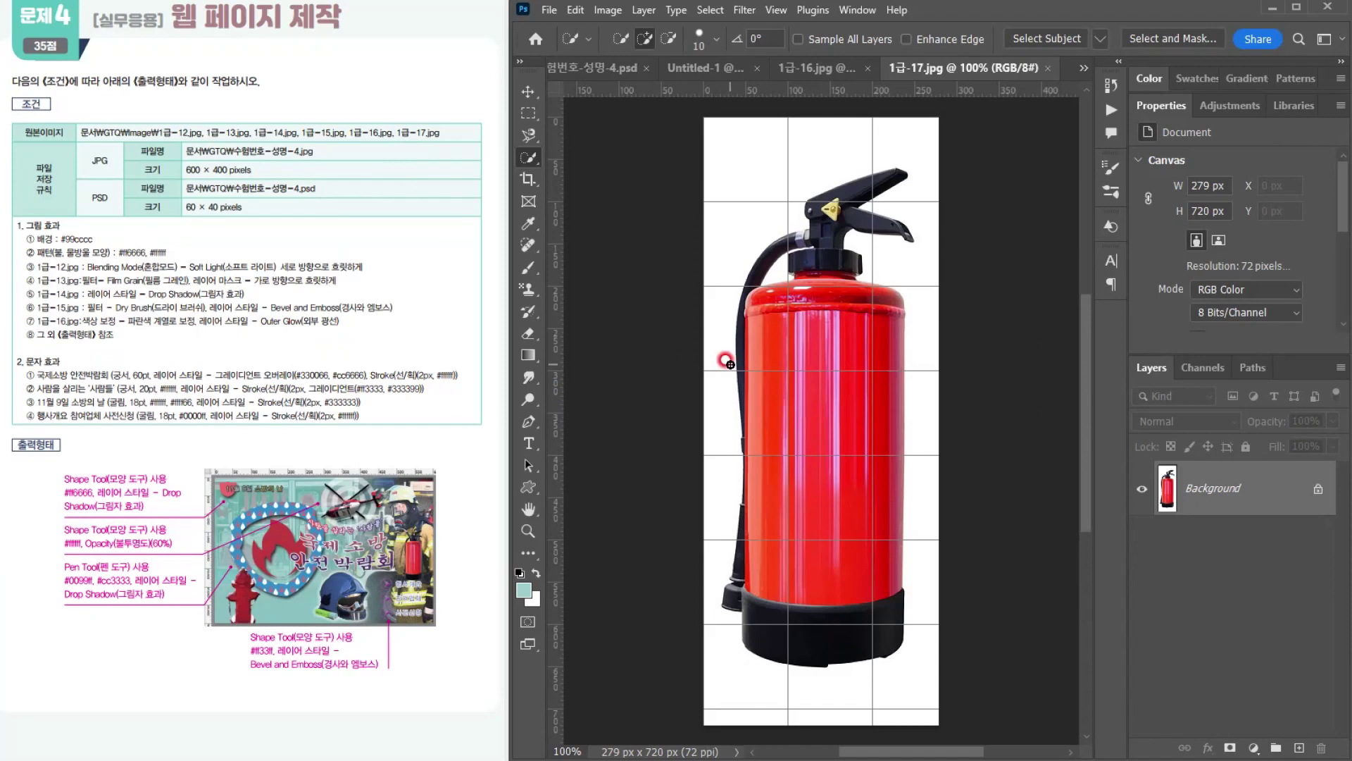
Step: Try to select the white background around the extinguisher with the Magic Wand at tolerance 32, and drop the selection
right_click(530, 157)
left_click(589, 192)
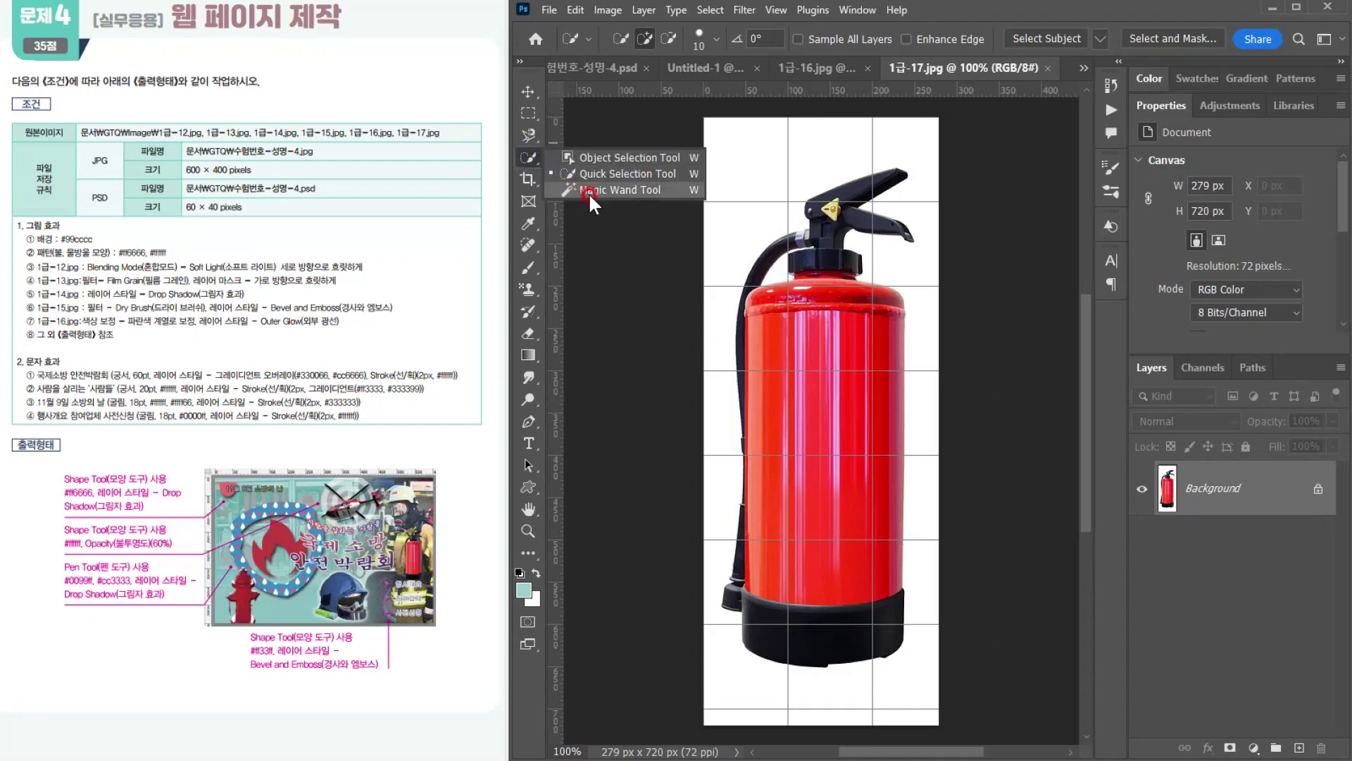
left_click(744, 164)
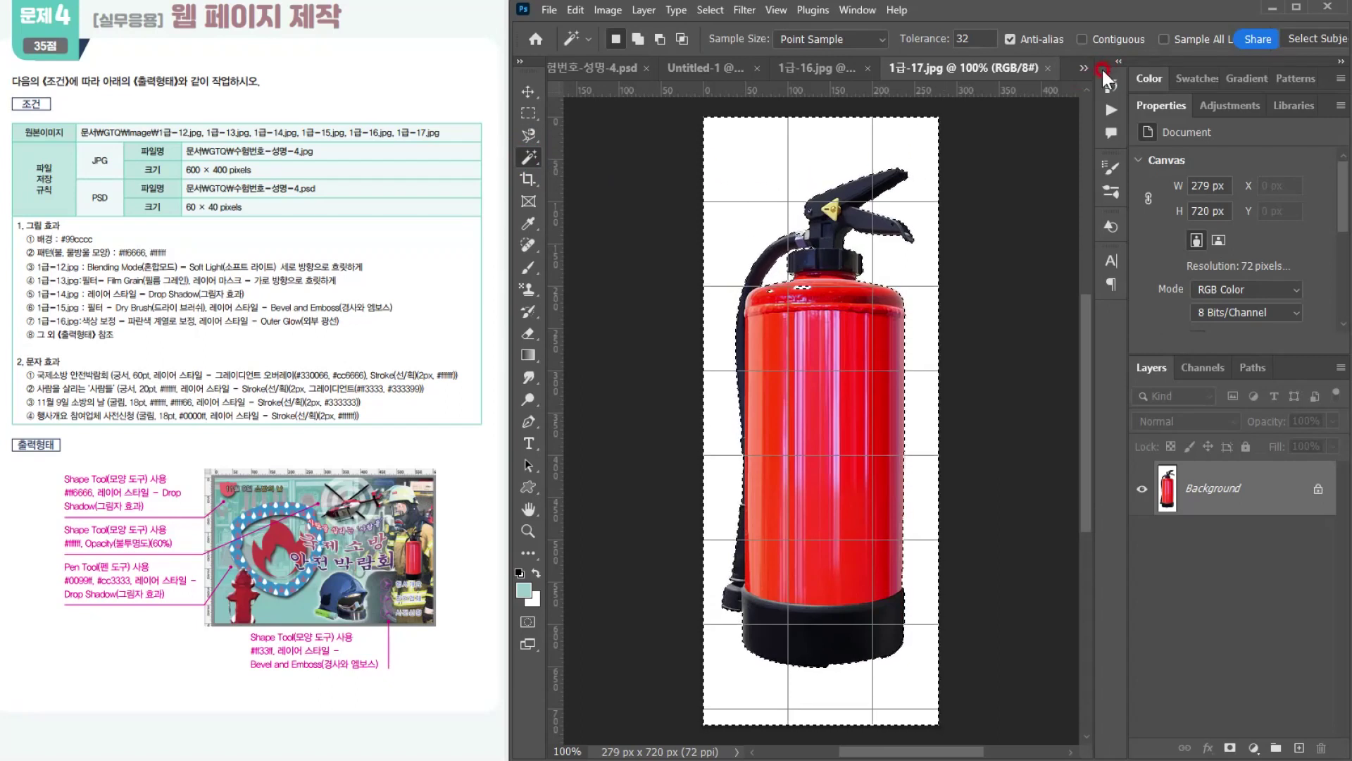
key("ctrl+d")
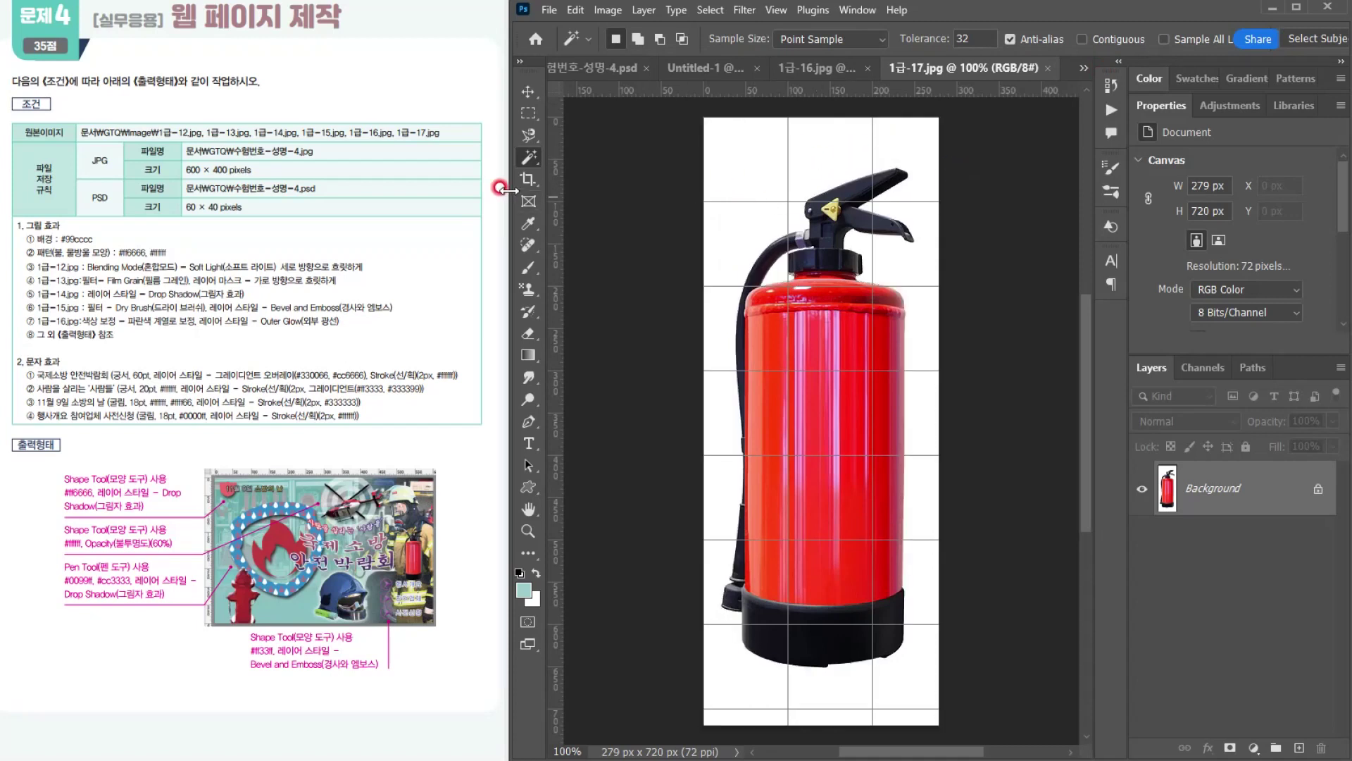
Step: Select the fire extinguisher by picking the white background and the gap beside the hose with the contiguous Magic Wand, and invert the selection
right_click(537, 157)
left_click(598, 189)
right_click(530, 159)
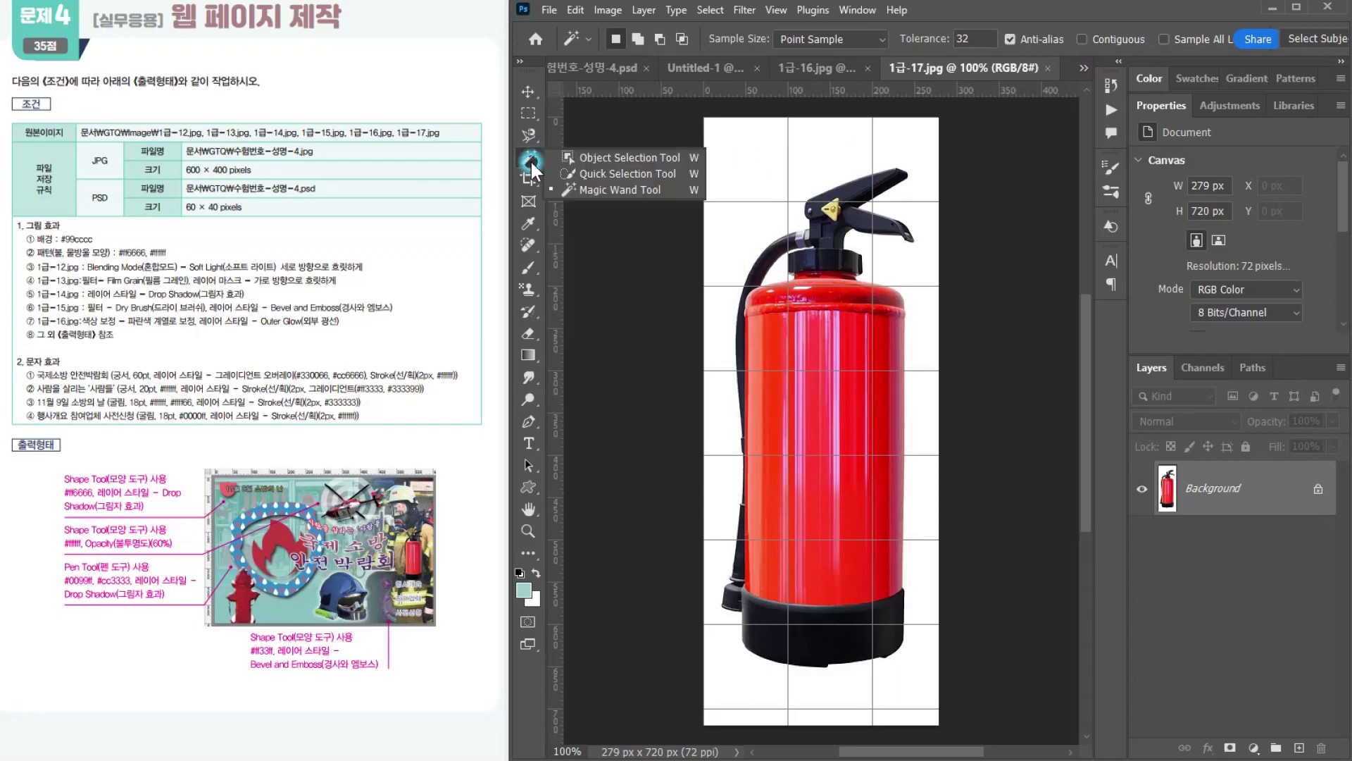
left_click(581, 189)
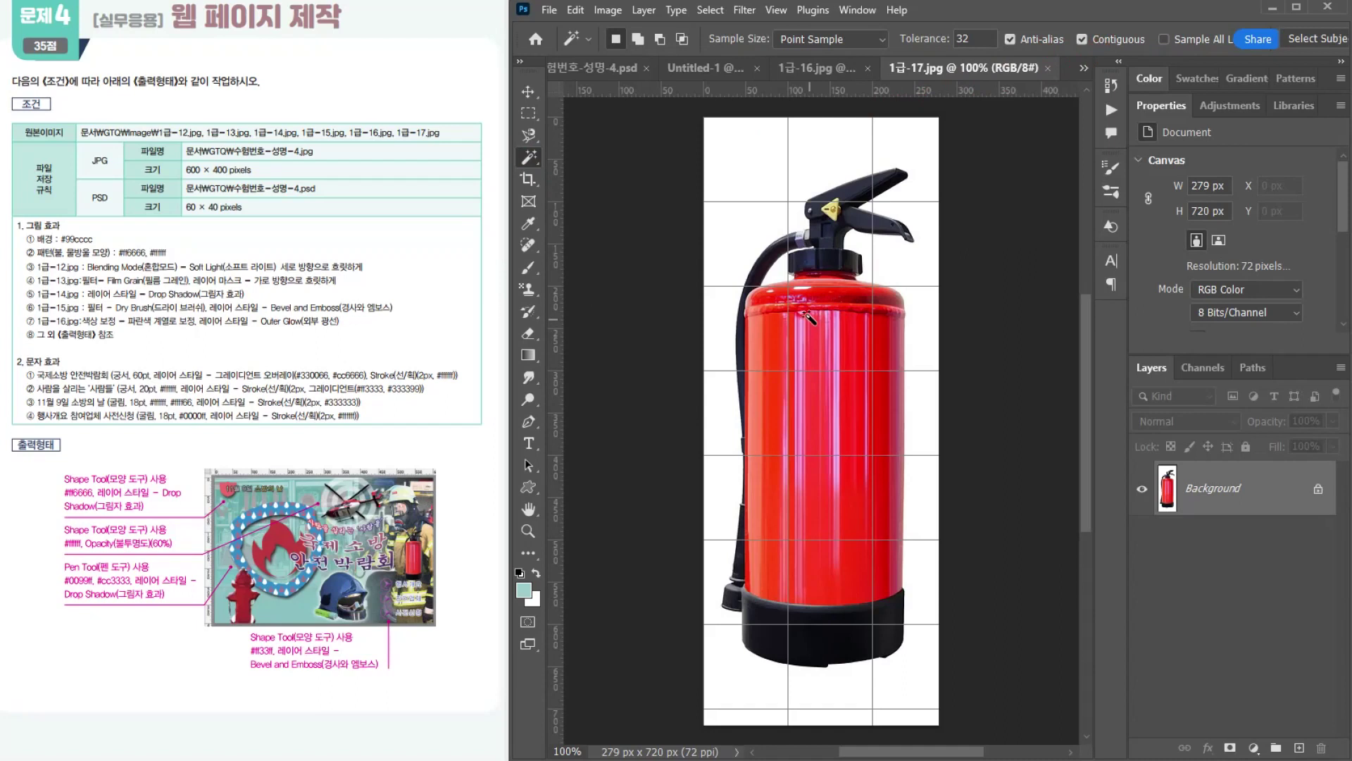
key("ctrl")
key("ctrl")
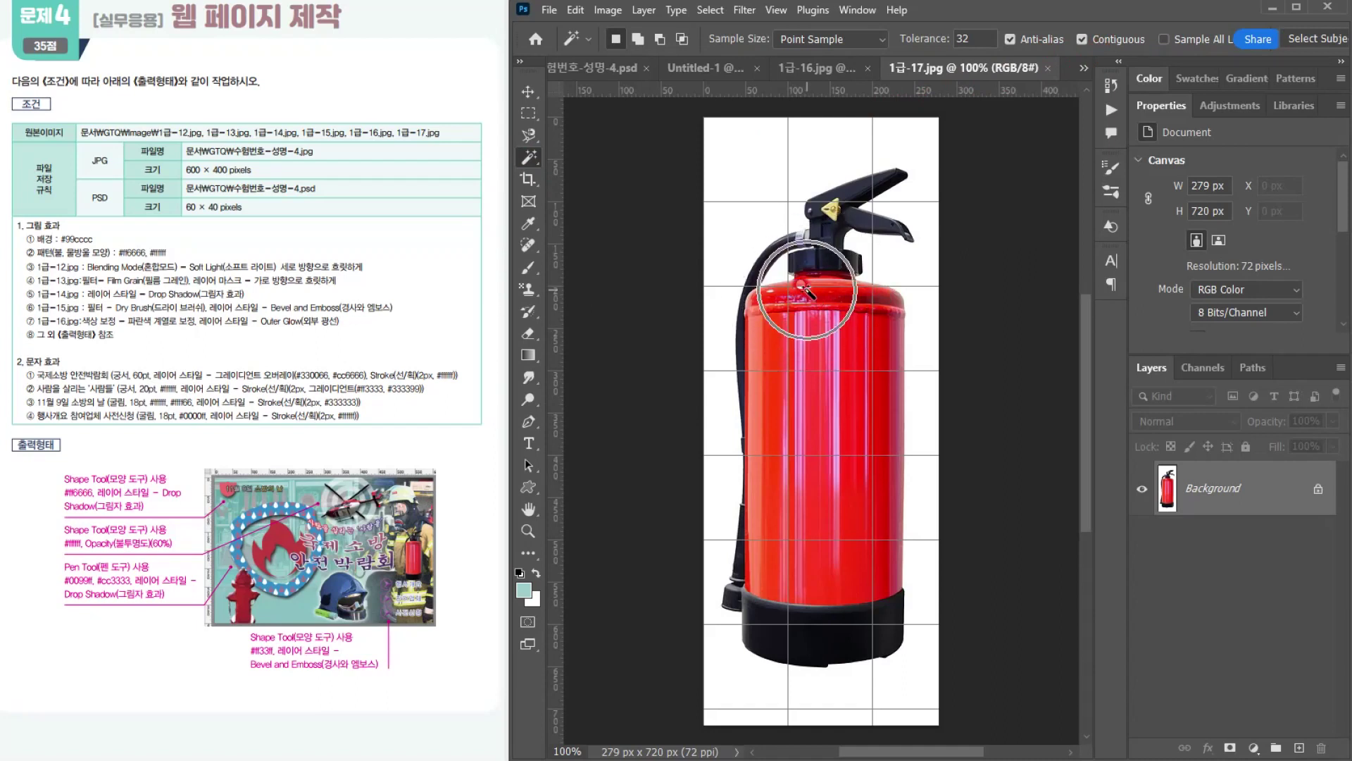
key("ctrl")
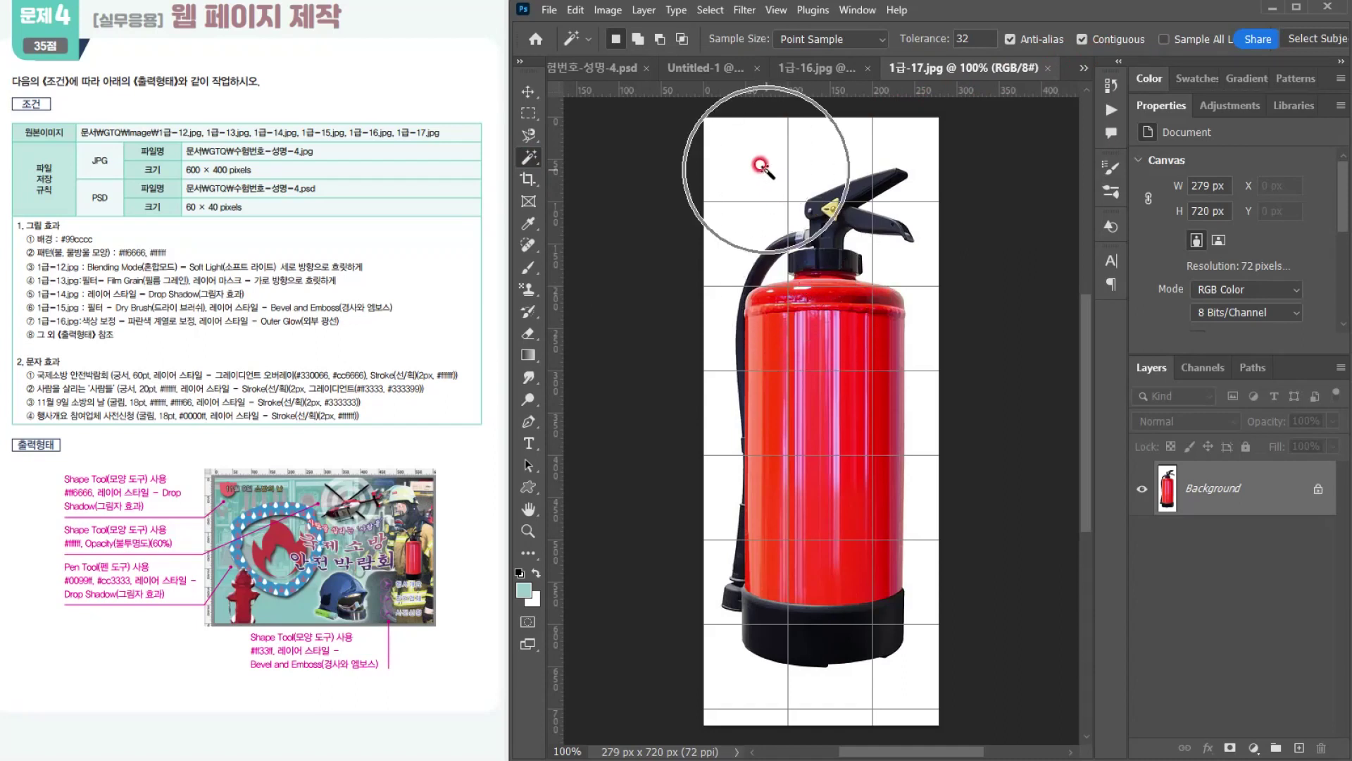
left_click(767, 170)
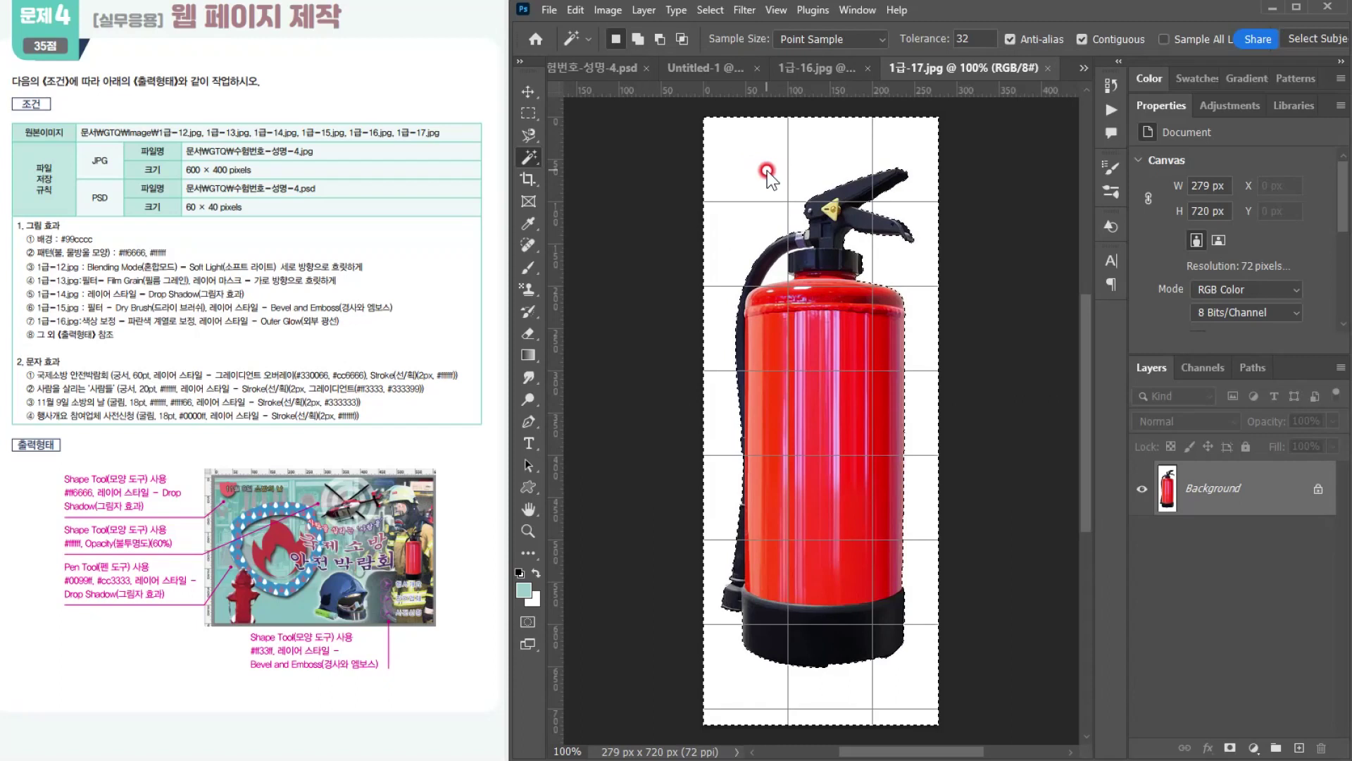
left_click(781, 270, "shift")
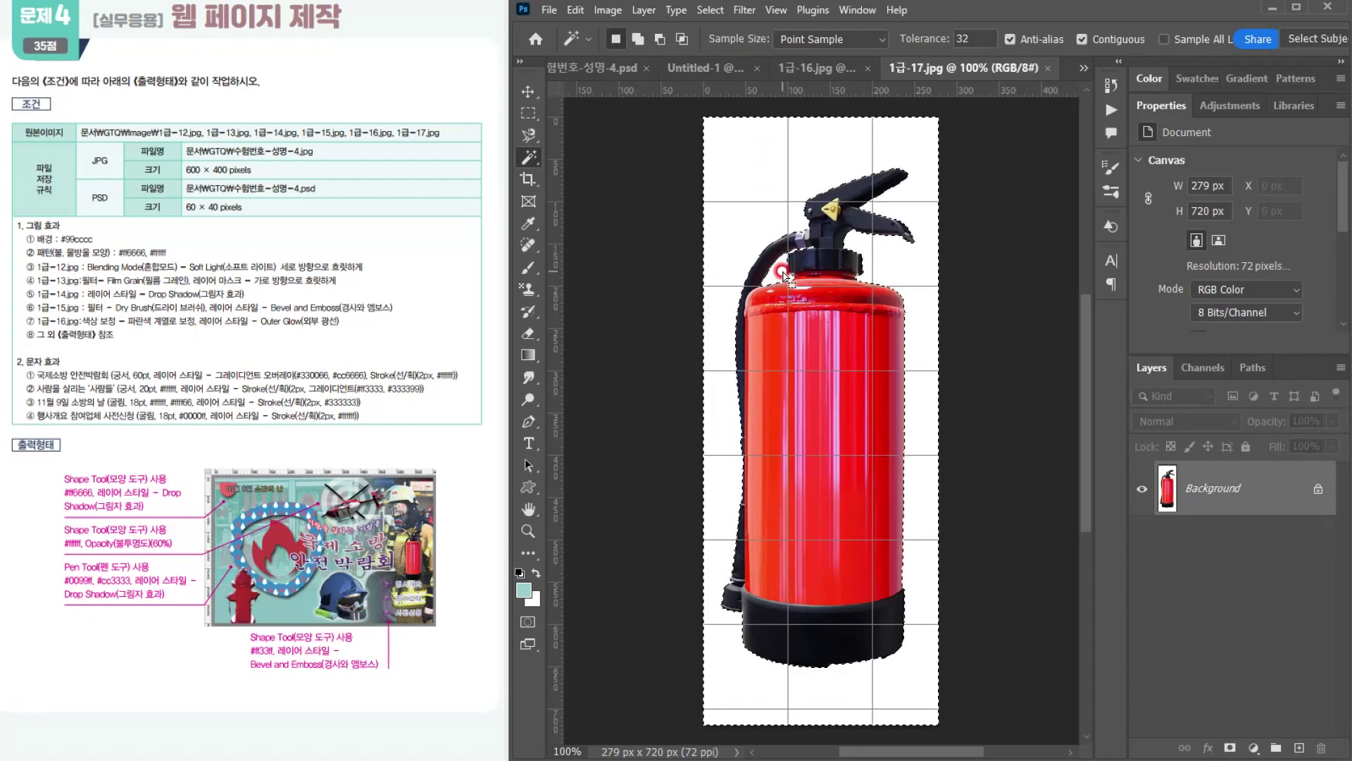
left_click(710, 10)
left_click(721, 81)
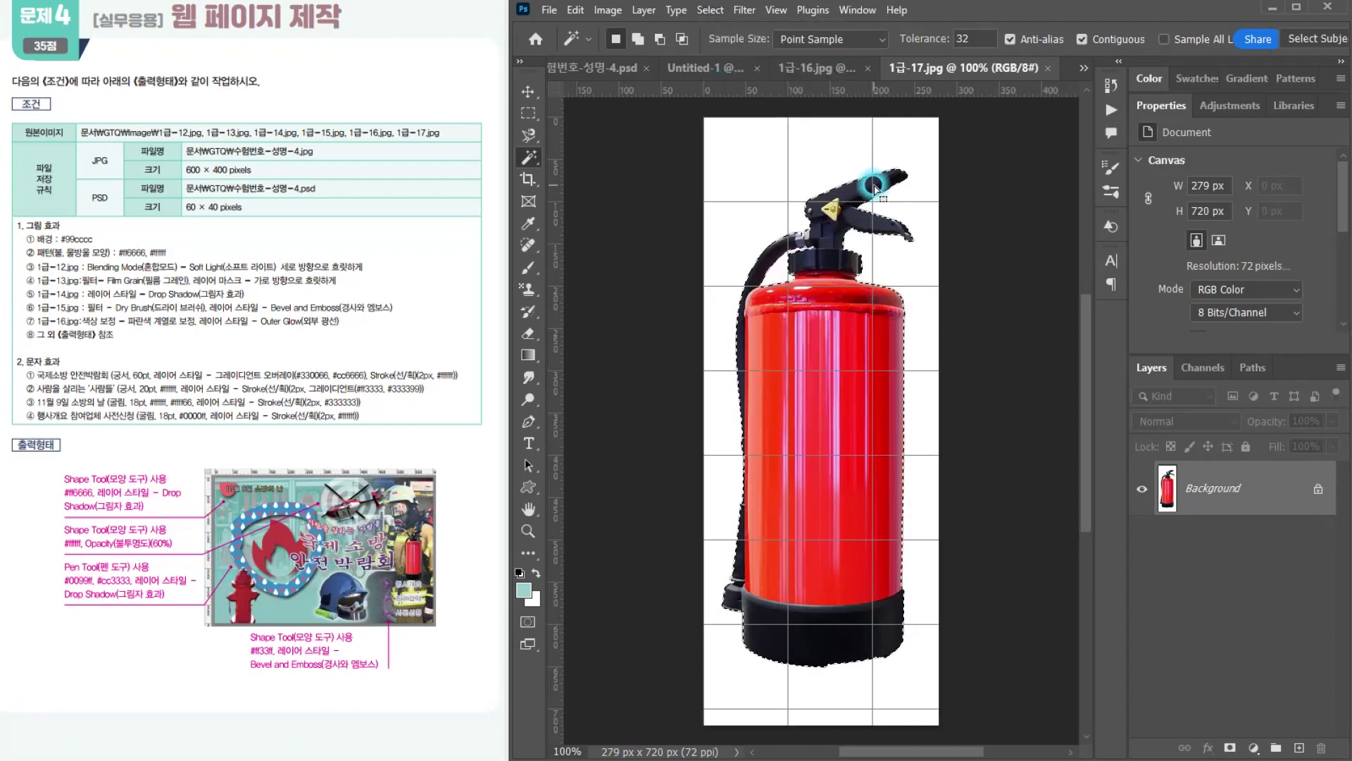
Step: Copy the extinguisher into 수험번호-성명-4.psd, scale it to about 60 × 155 px and place it in front of the firefighter
left_click(583, 76)
left_click_drag(581, 74, 760, 173)
key("ctrl+t")
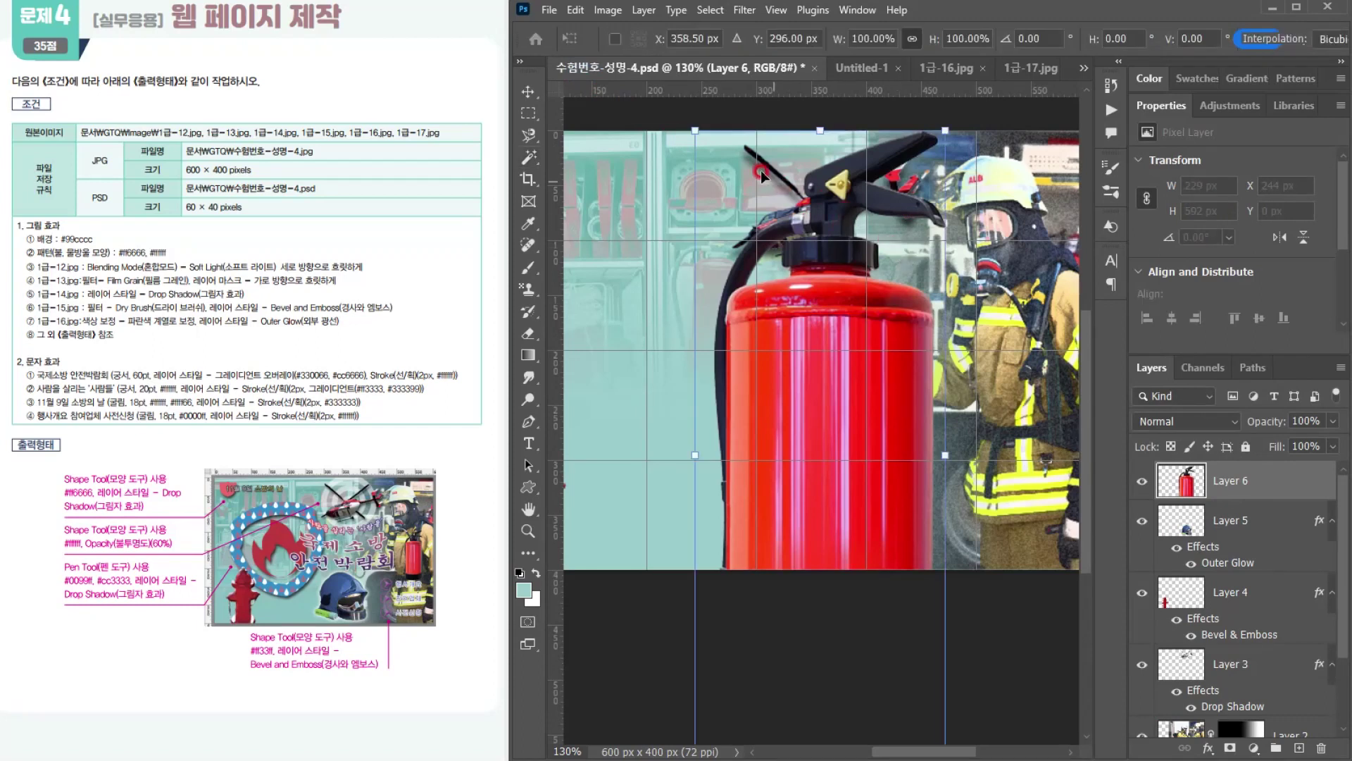
left_click_drag(695, 131, 902, 641)
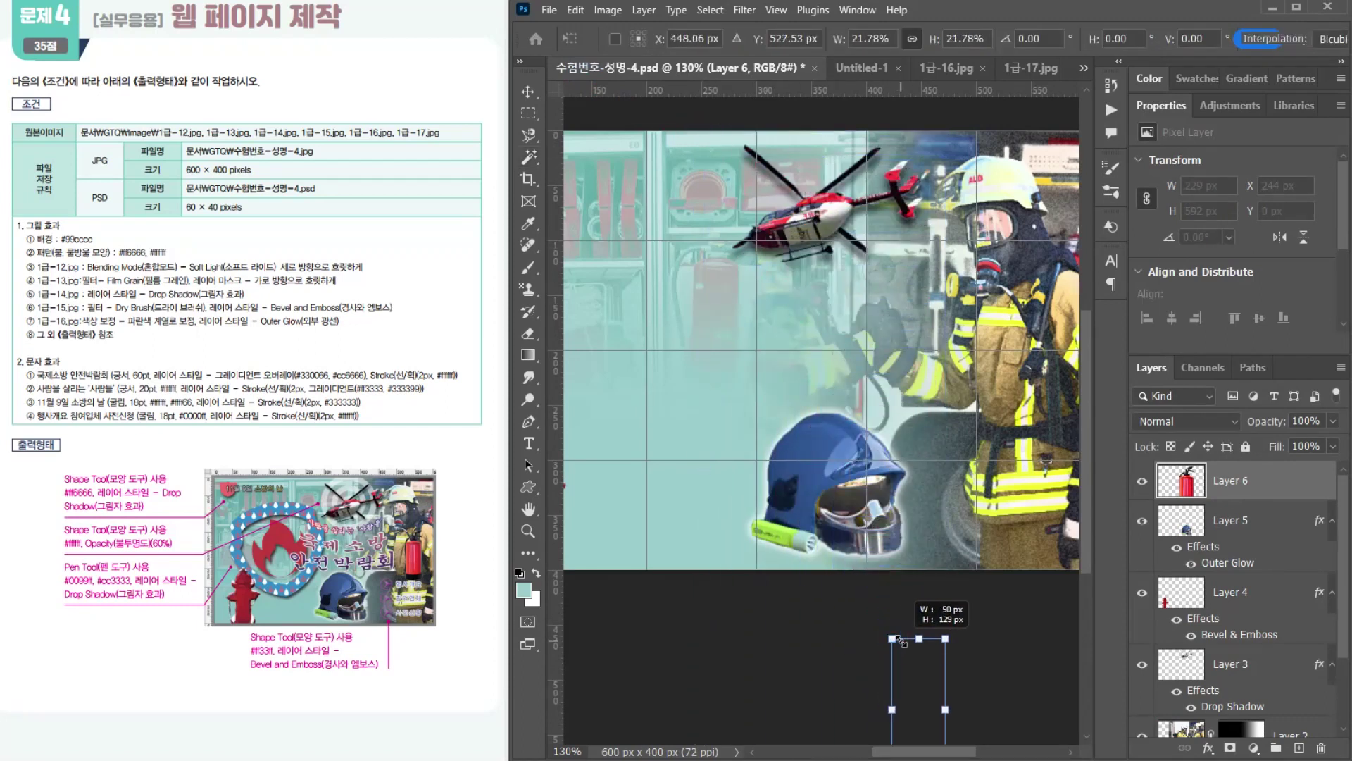
left_click_drag(930, 688, 1031, 297)
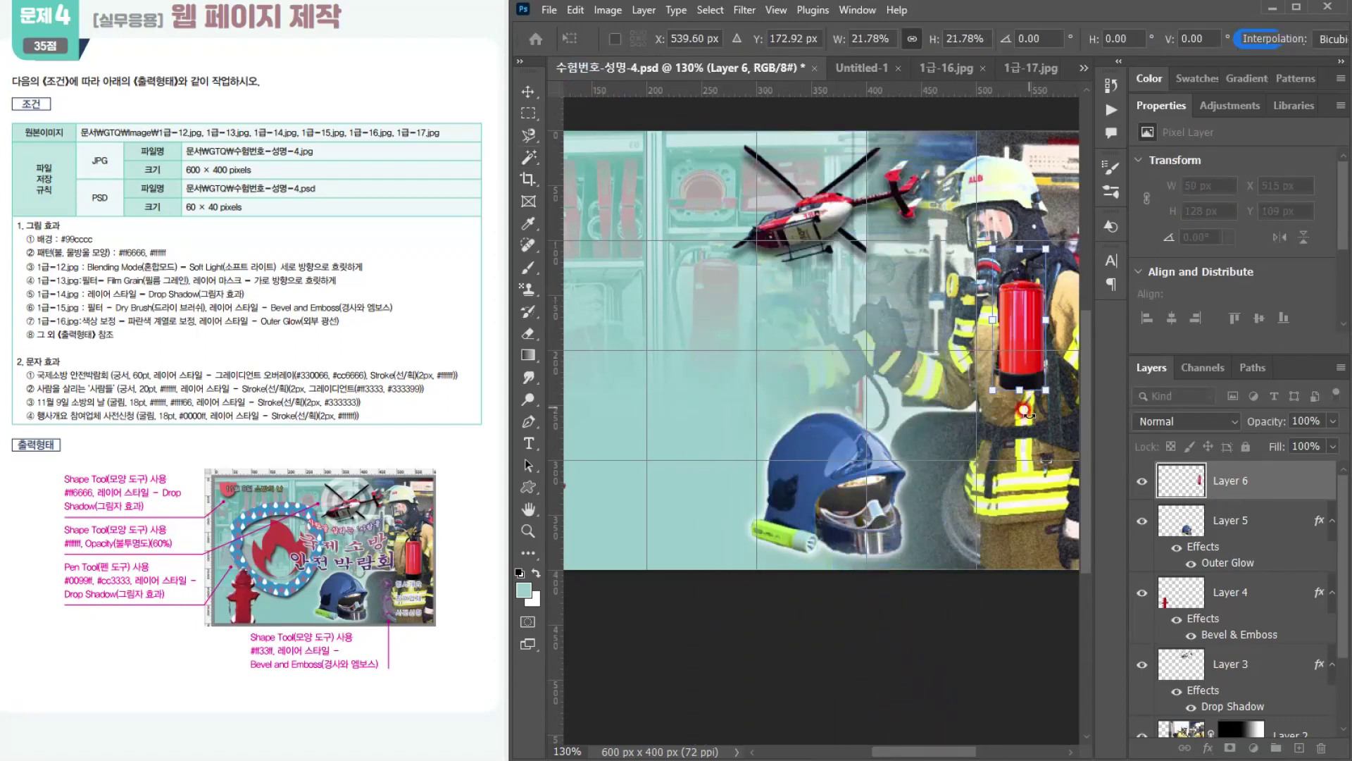
left_click_drag(993, 390, 1032, 391)
key("Return")
key("w")
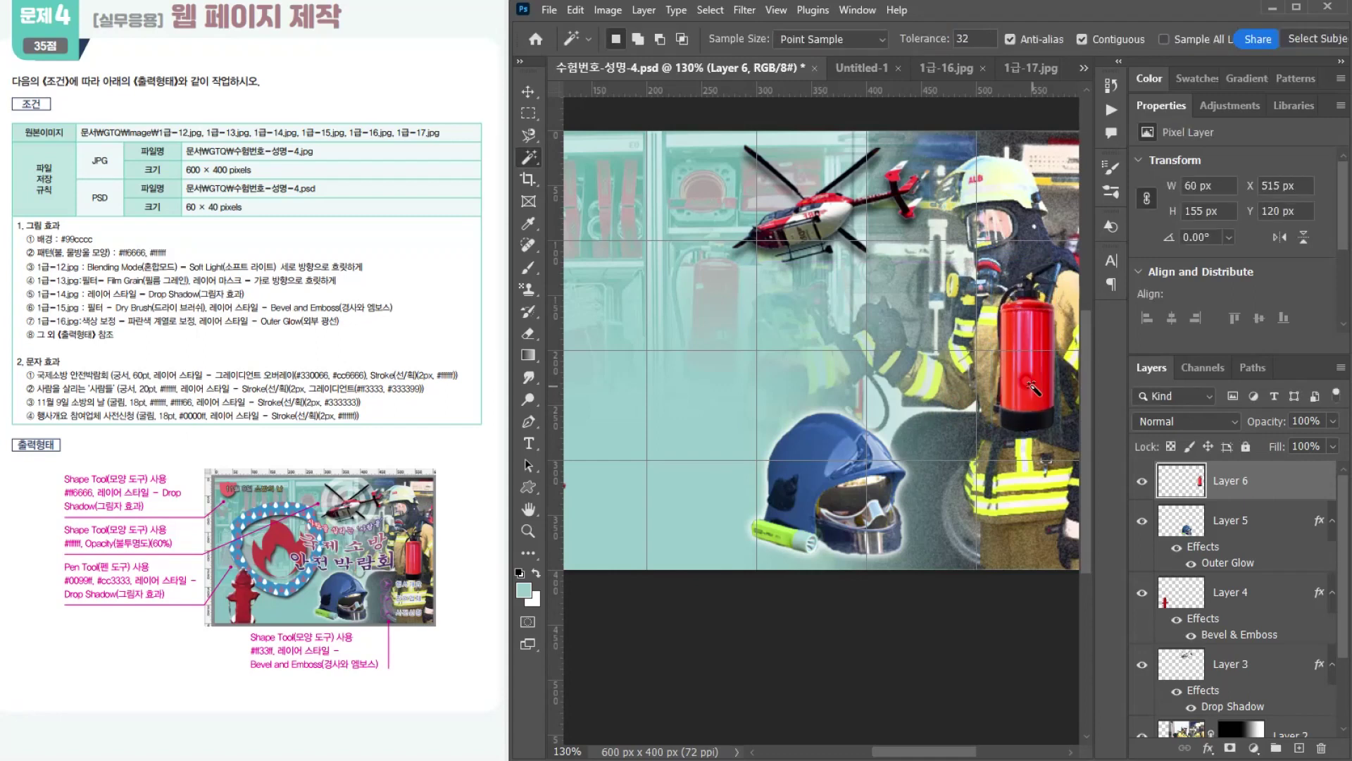
Step: Set the Pen tool to draw in Path mode with the Combine Shapes path operation
left_click(4, 424)
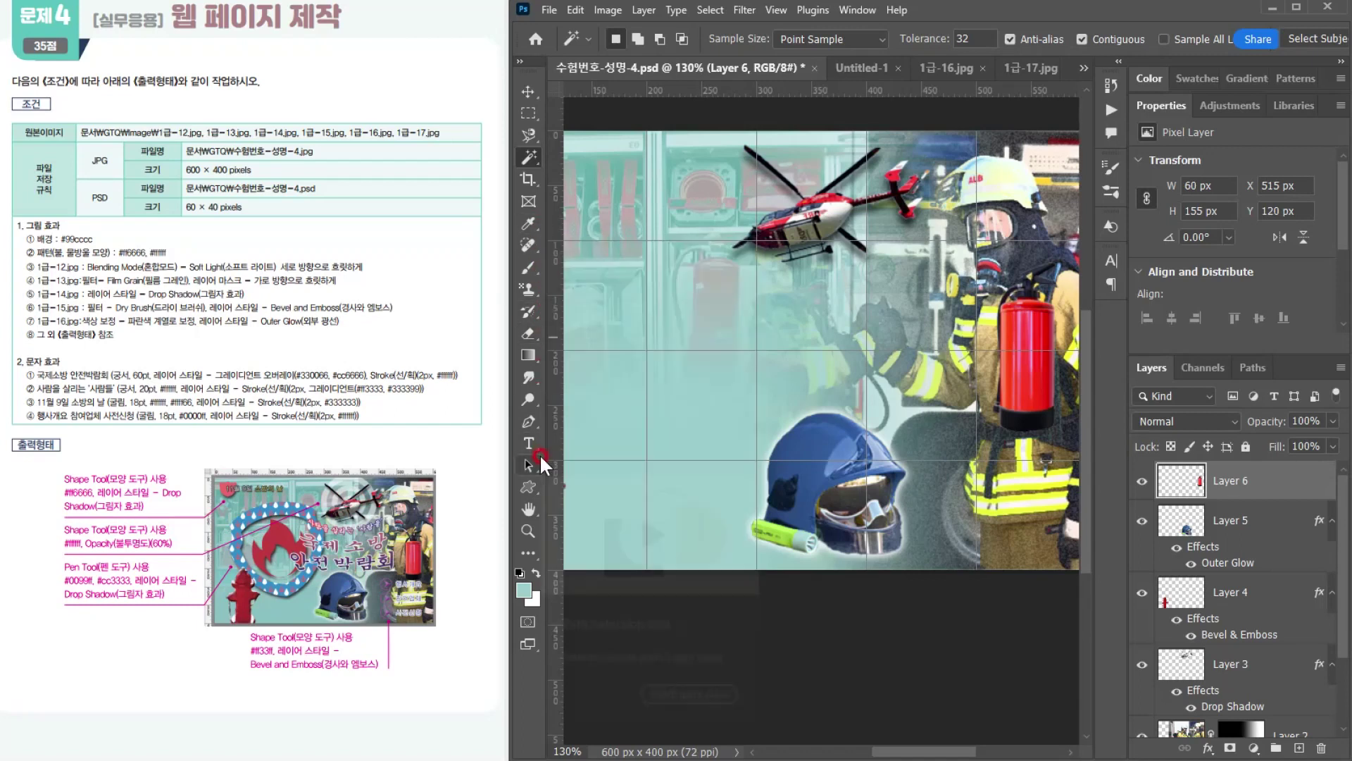
left_click(533, 418)
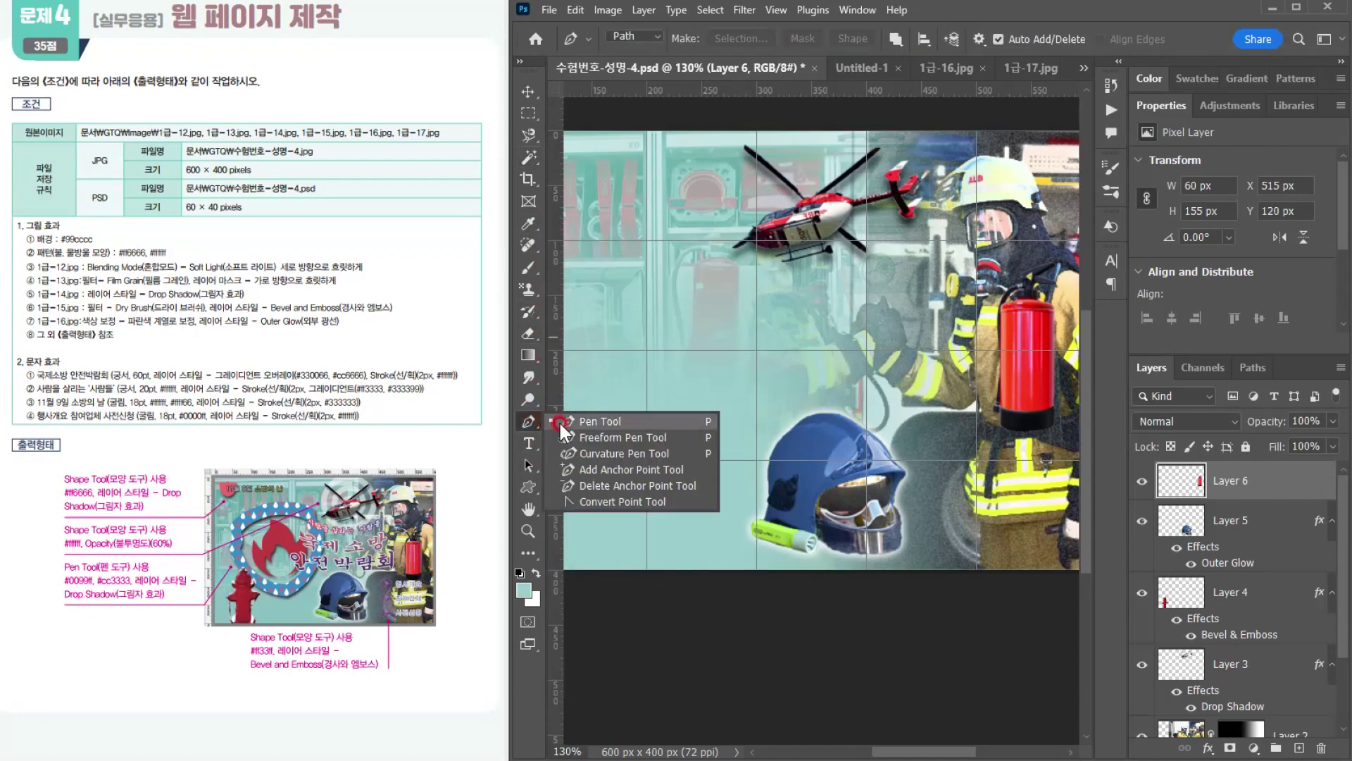
left_click(592, 420)
left_click(642, 37)
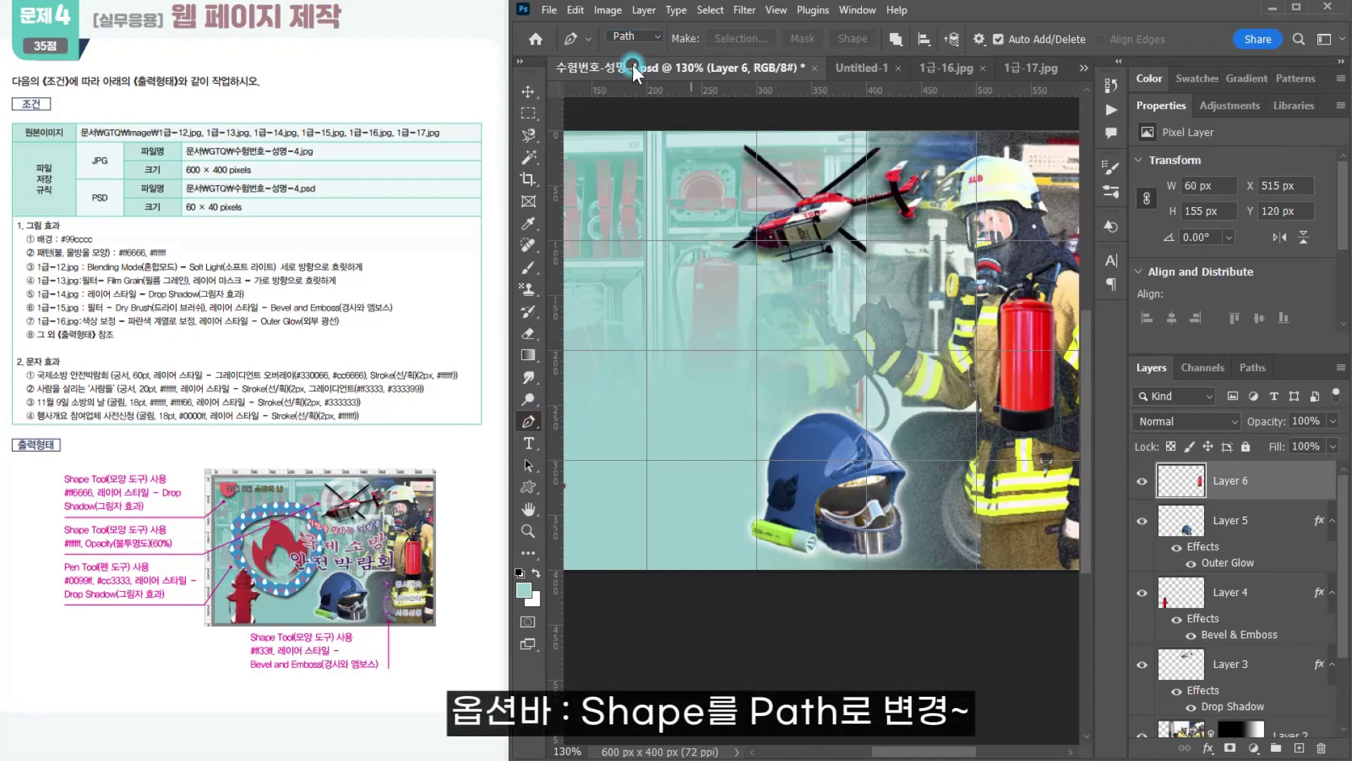
left_click(897, 36)
left_click(902, 79)
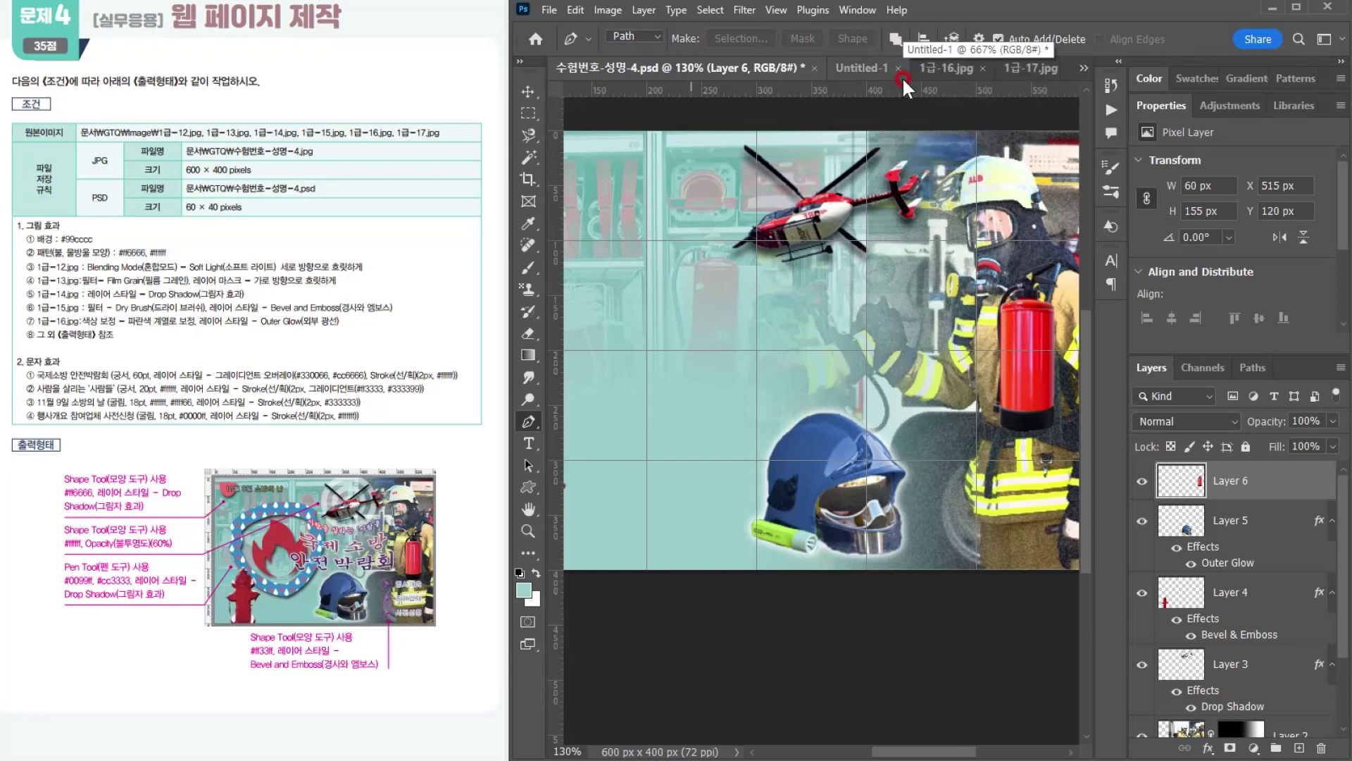
left_click(1188, 447)
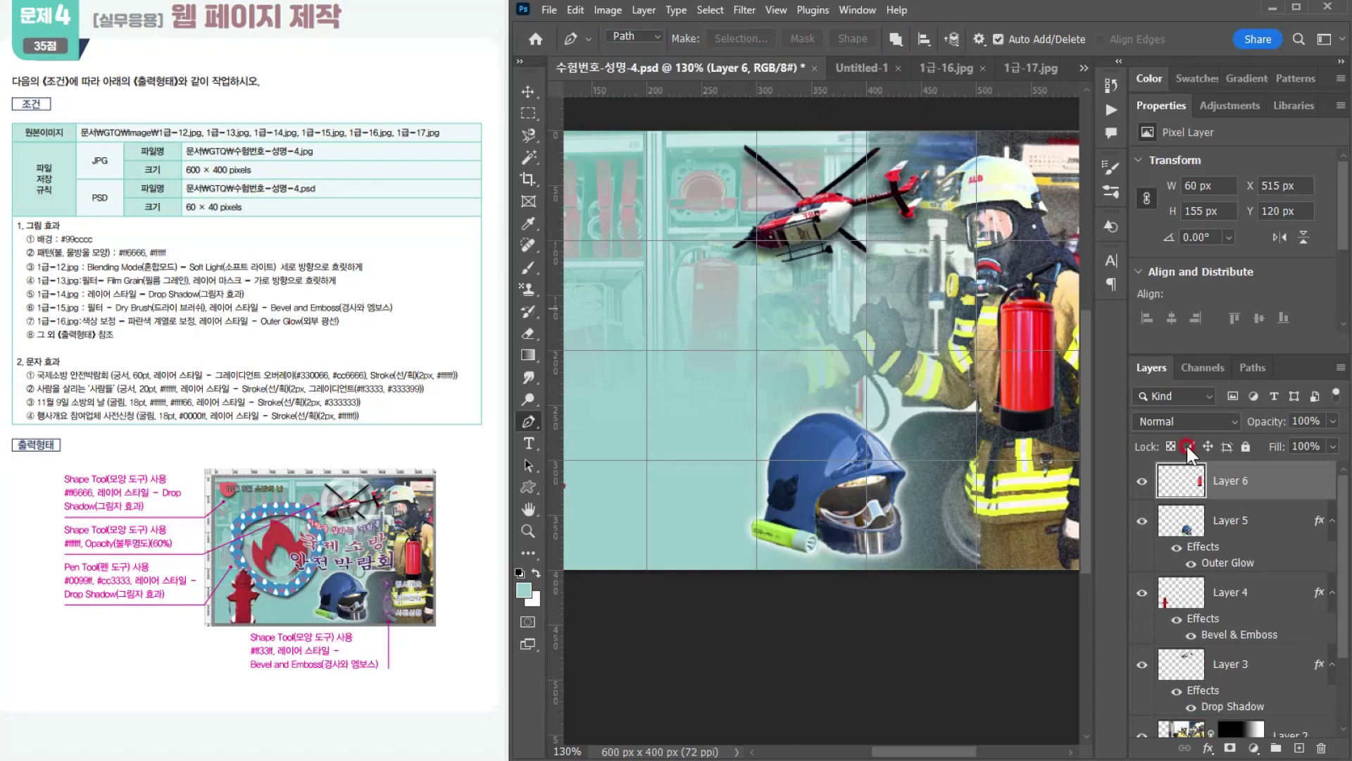
Step: Hide every layer except the Background to leave an empty canvas for drawing
scroll(871, 408, "down", 4)
left_click_drag(716, 417, 759, 360)
scroll(726, 353, "up", 1)
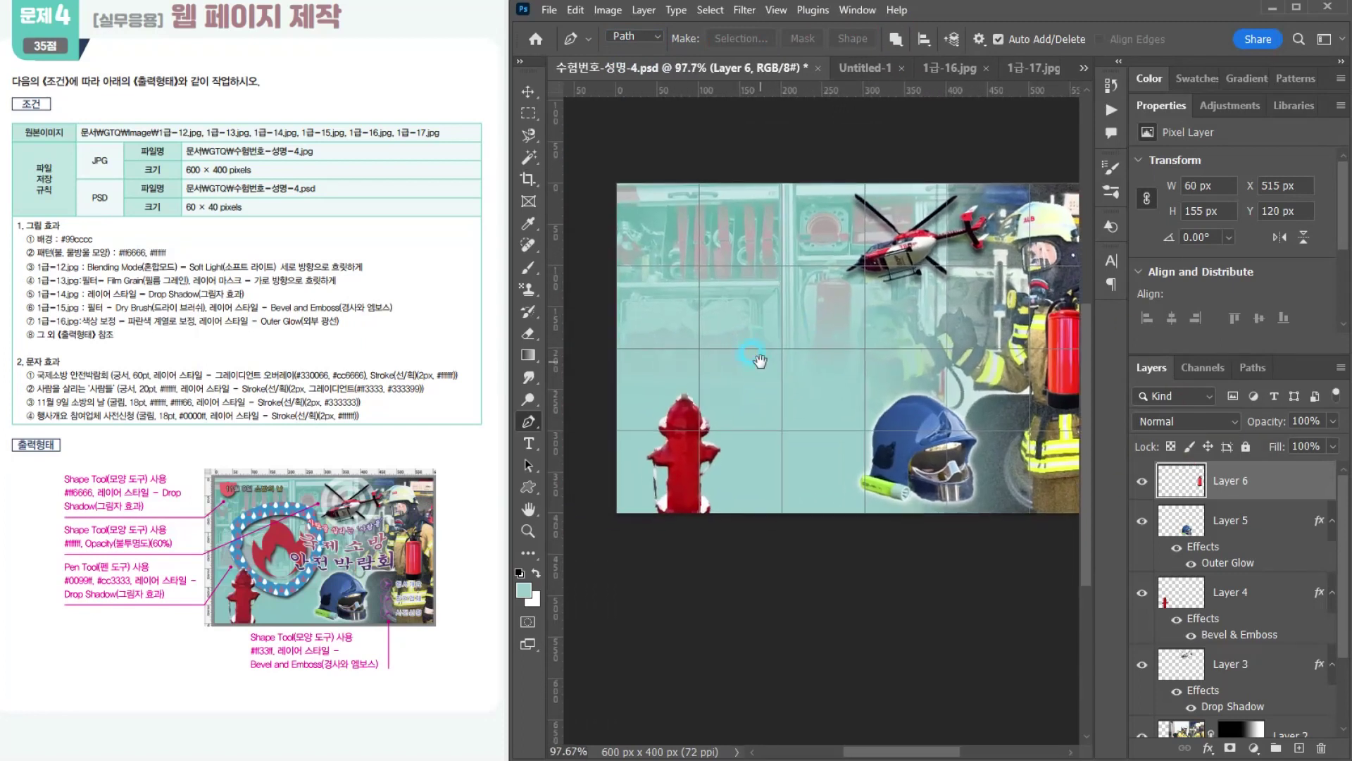
left_click(1140, 486)
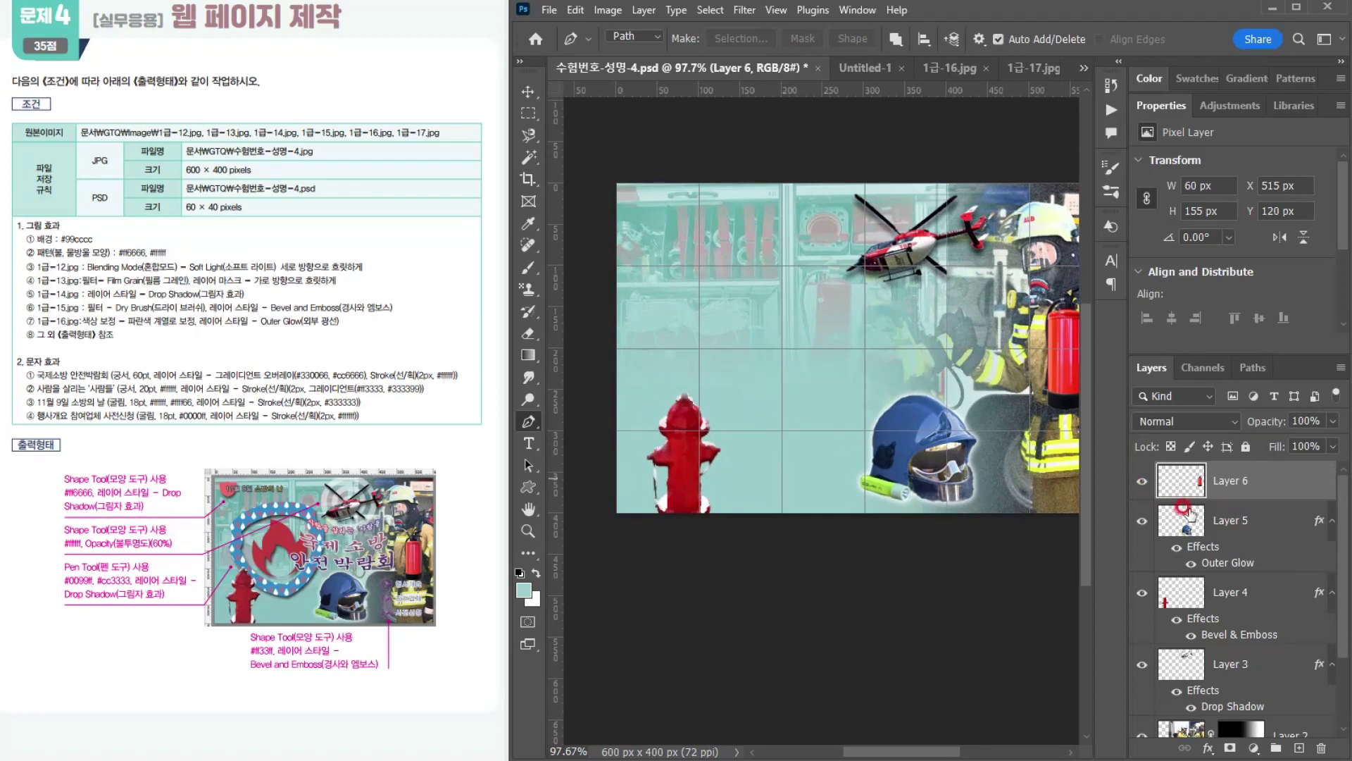
scroll(1197, 564, "down", 3)
left_click(1126, 721)
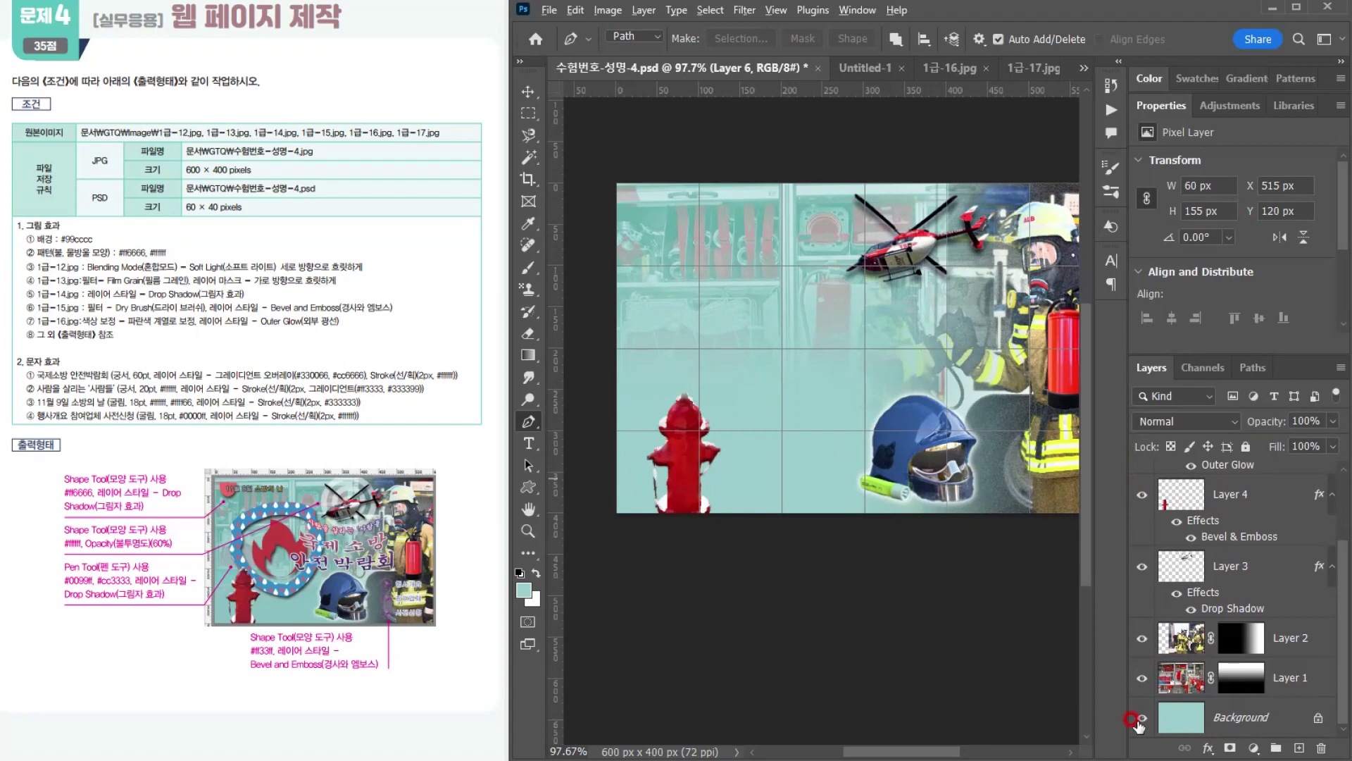
left_click(1140, 718, "alt")
scroll(1239, 550, "up", 2)
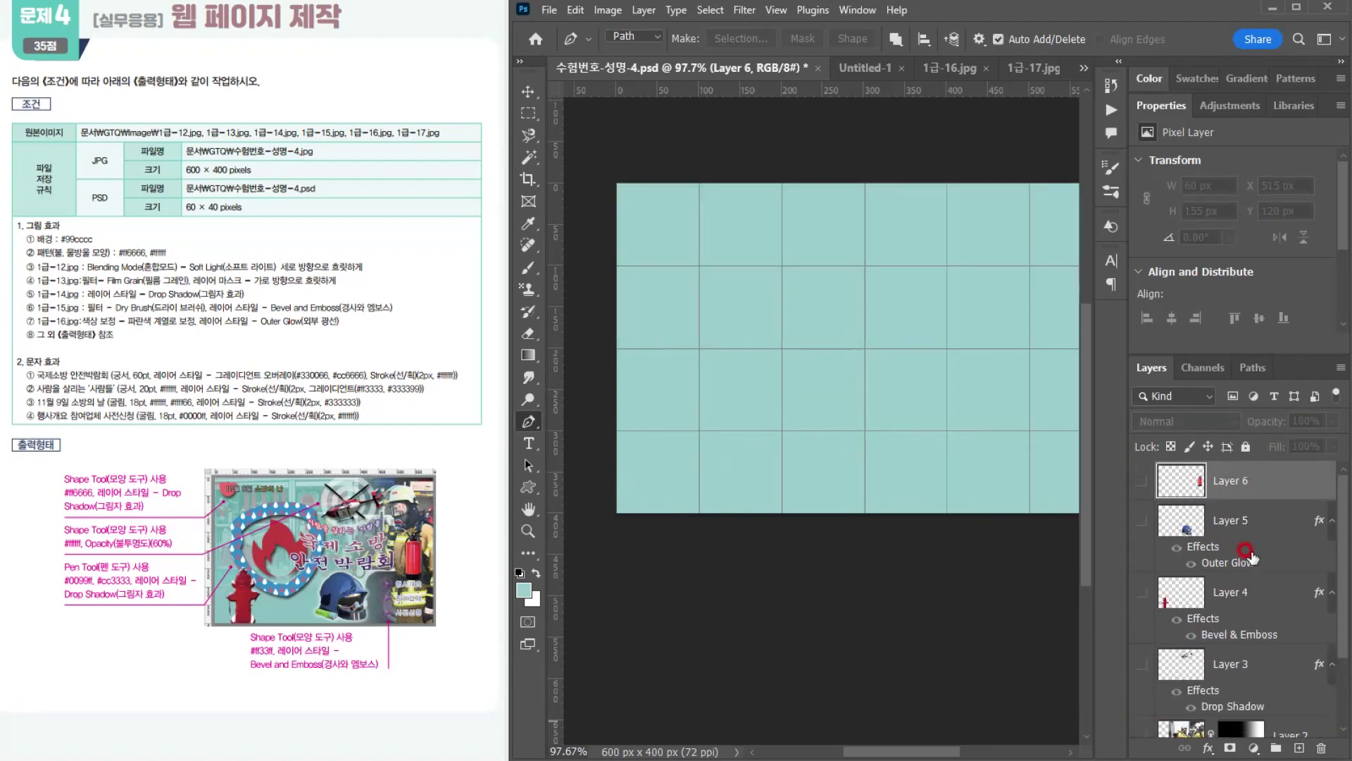
scroll(1248, 557, "down", 2)
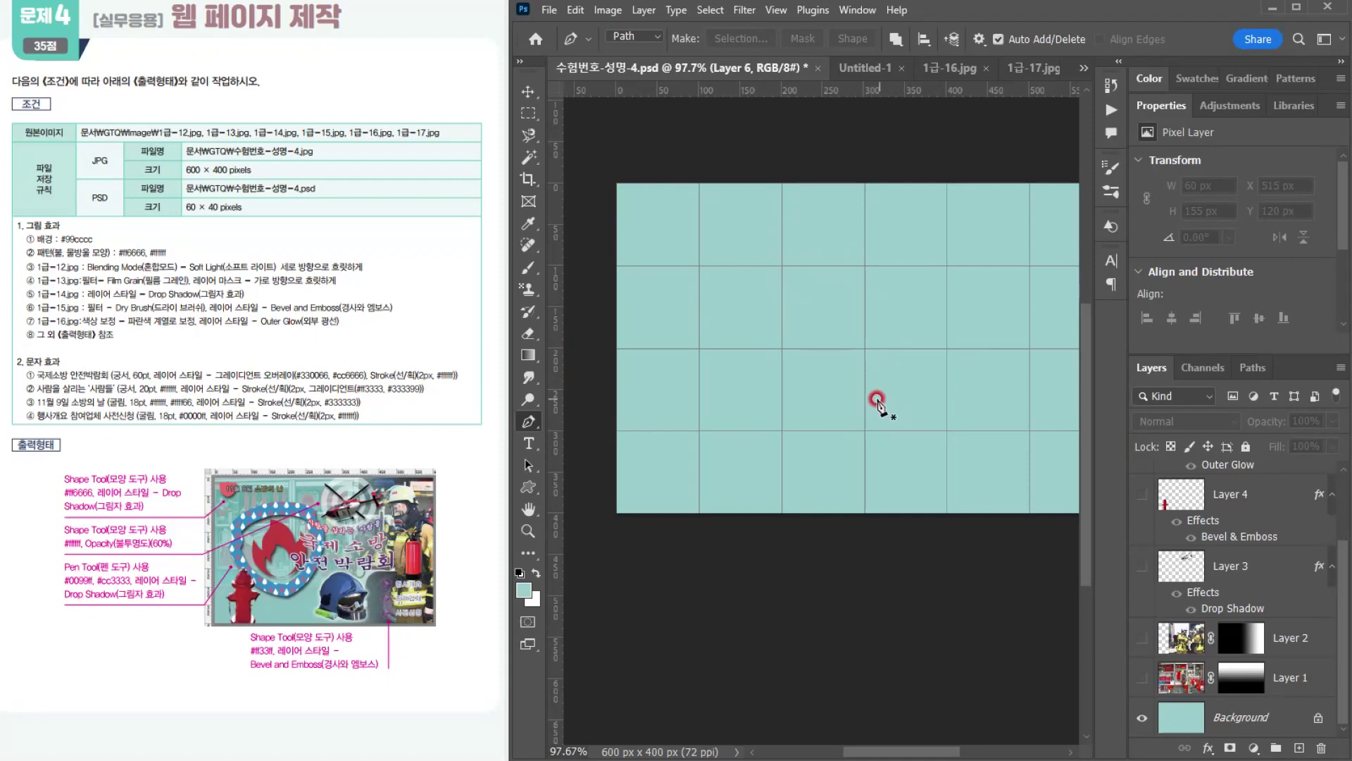
Step: Draw a closed right half of a shield as a curved path about 117 × 252 px, with its straight edge at X 200 px
left_click(782, 237)
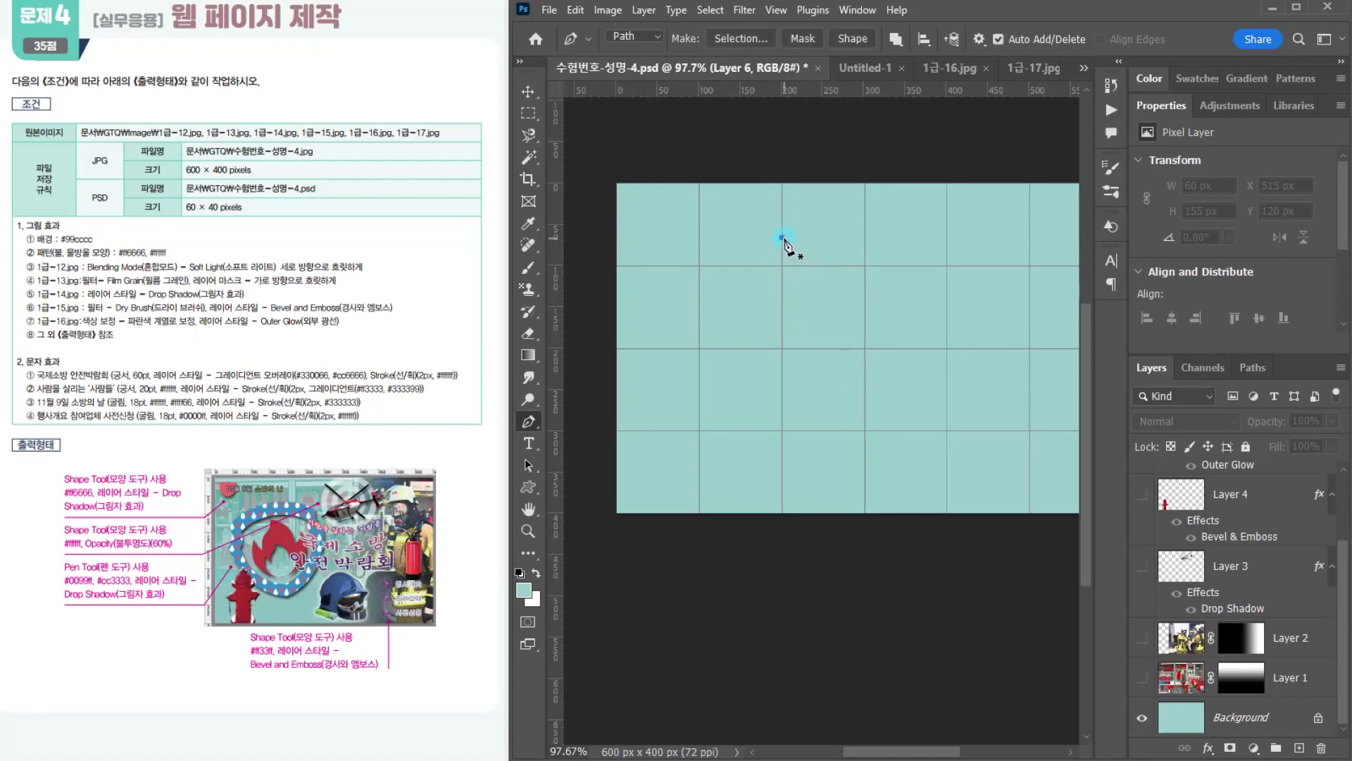
left_click_drag(890, 286, 891, 289)
left_click(864, 265)
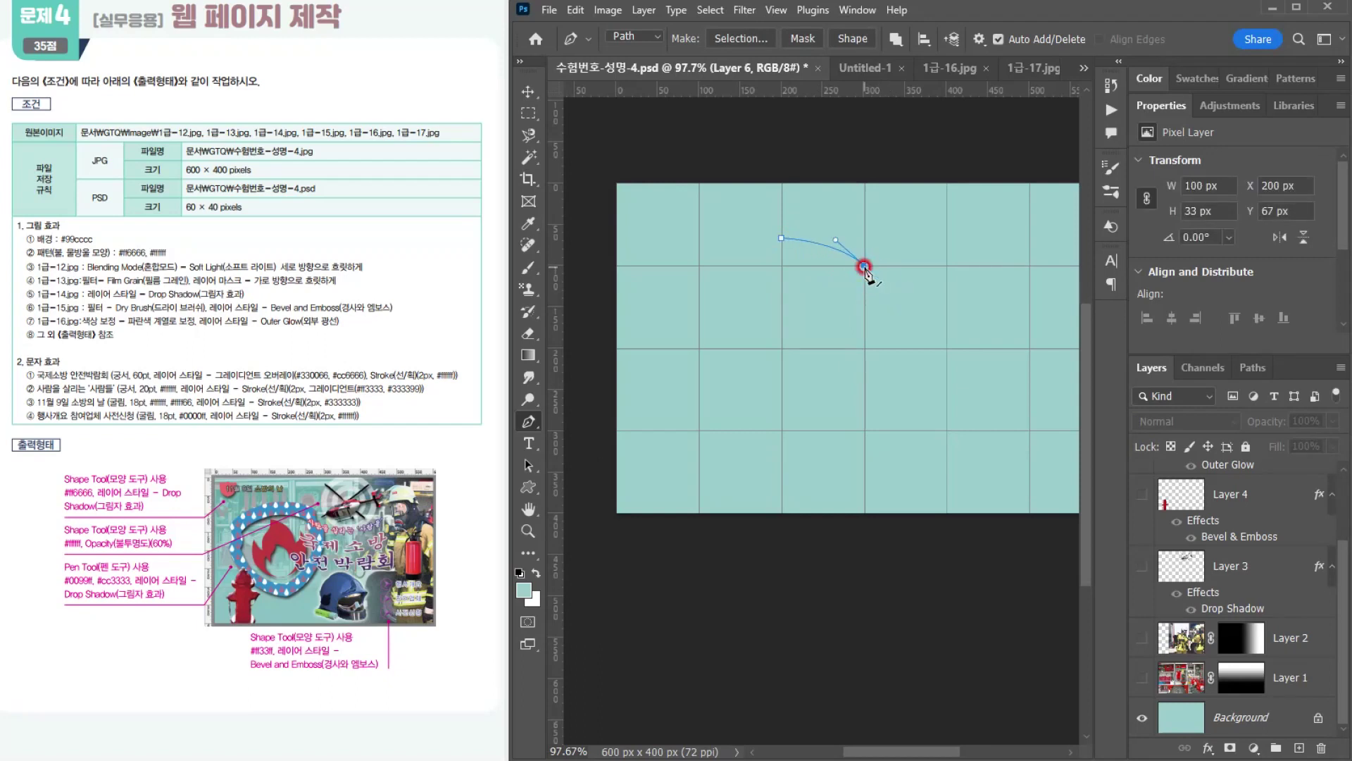
left_click(879, 311)
left_click(875, 309, "alt")
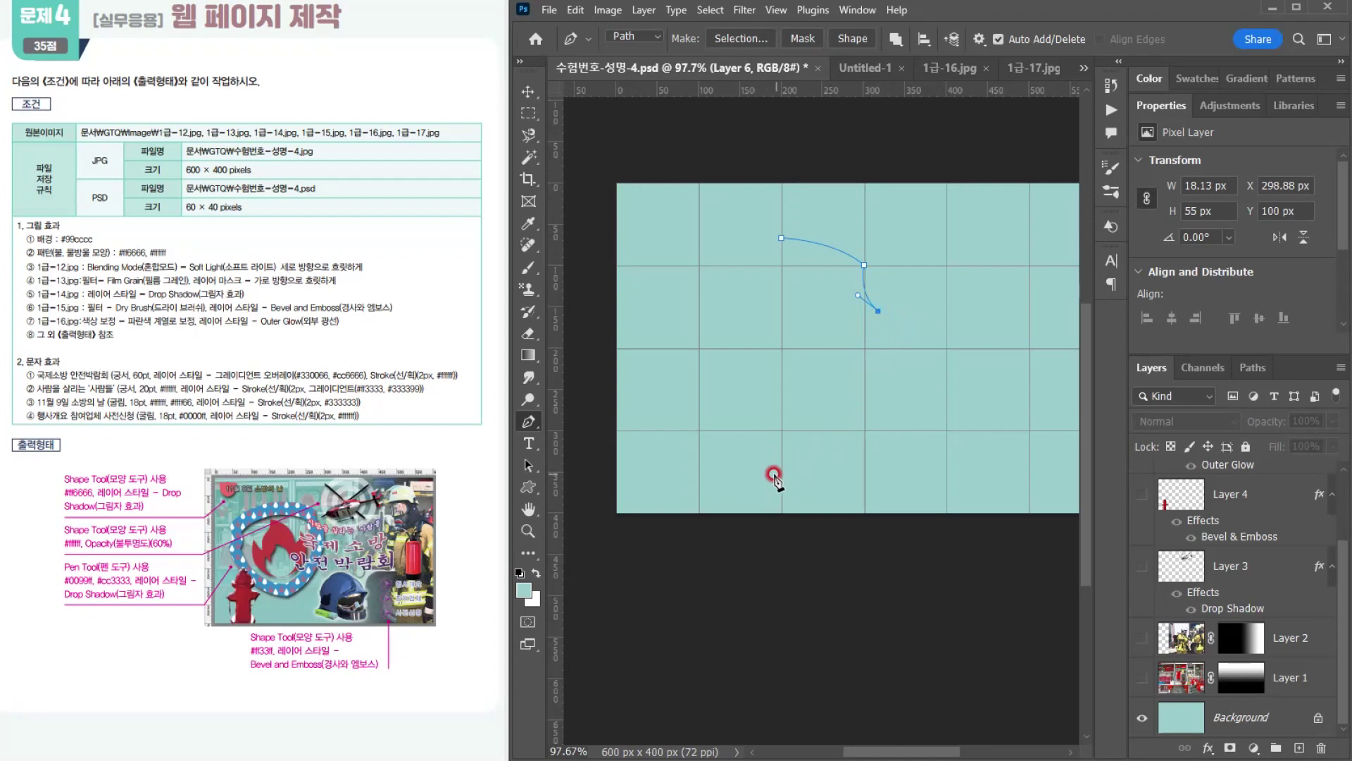
left_click_drag(782, 446, 677, 486)
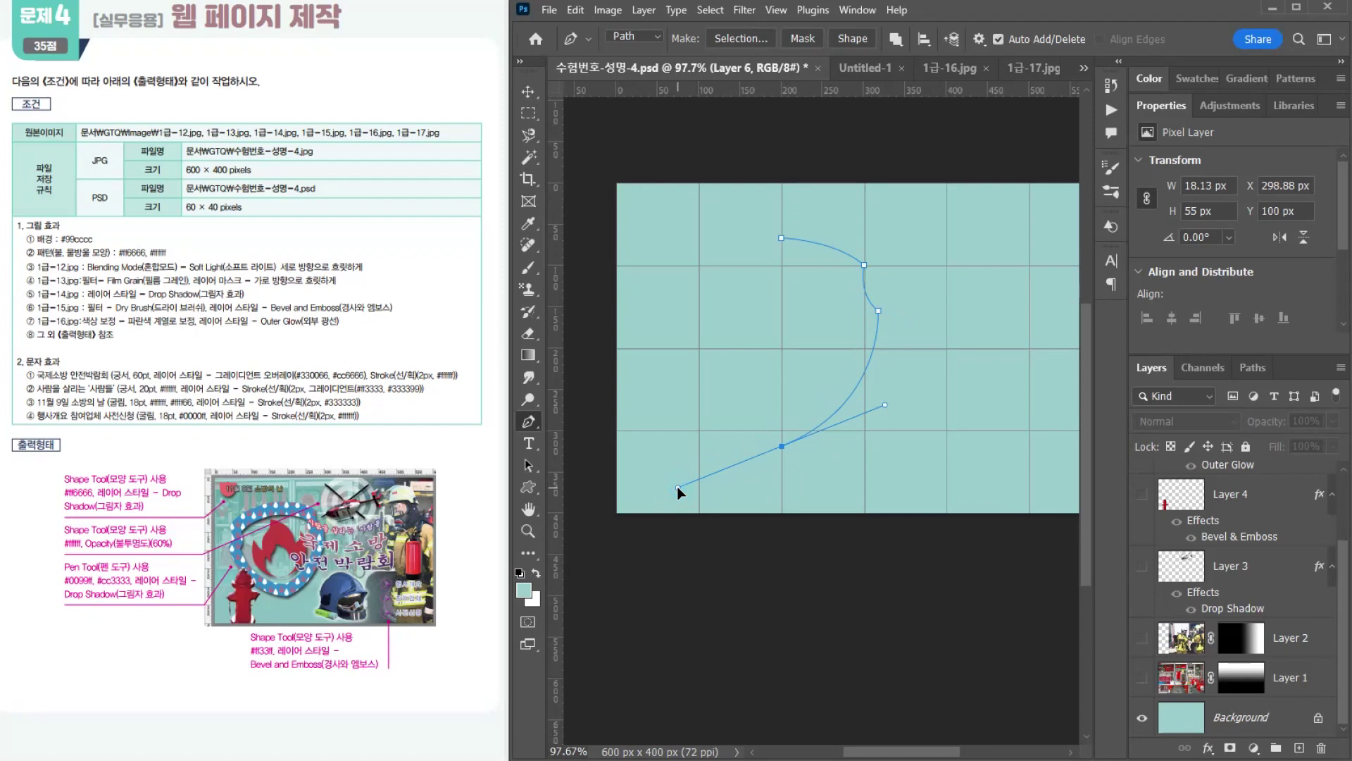
left_click(782, 447)
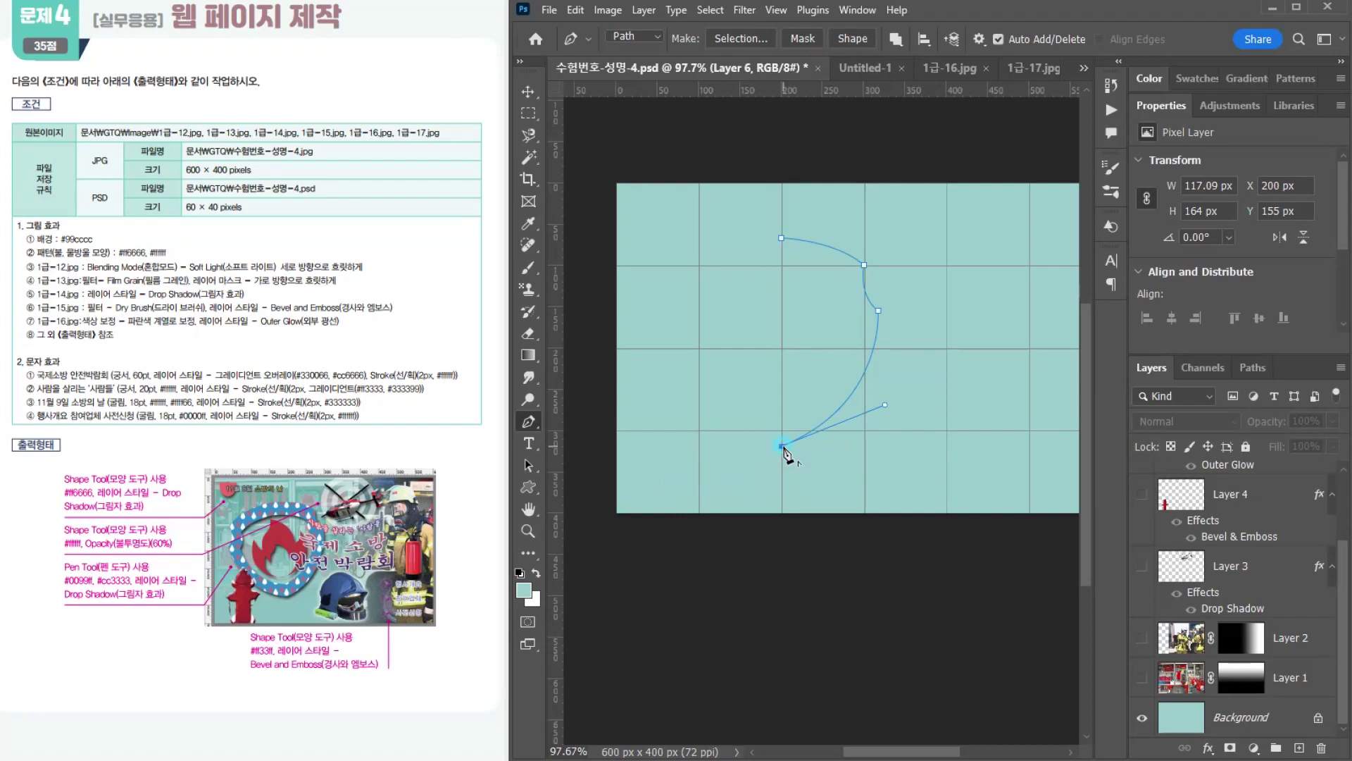
left_click(781, 238)
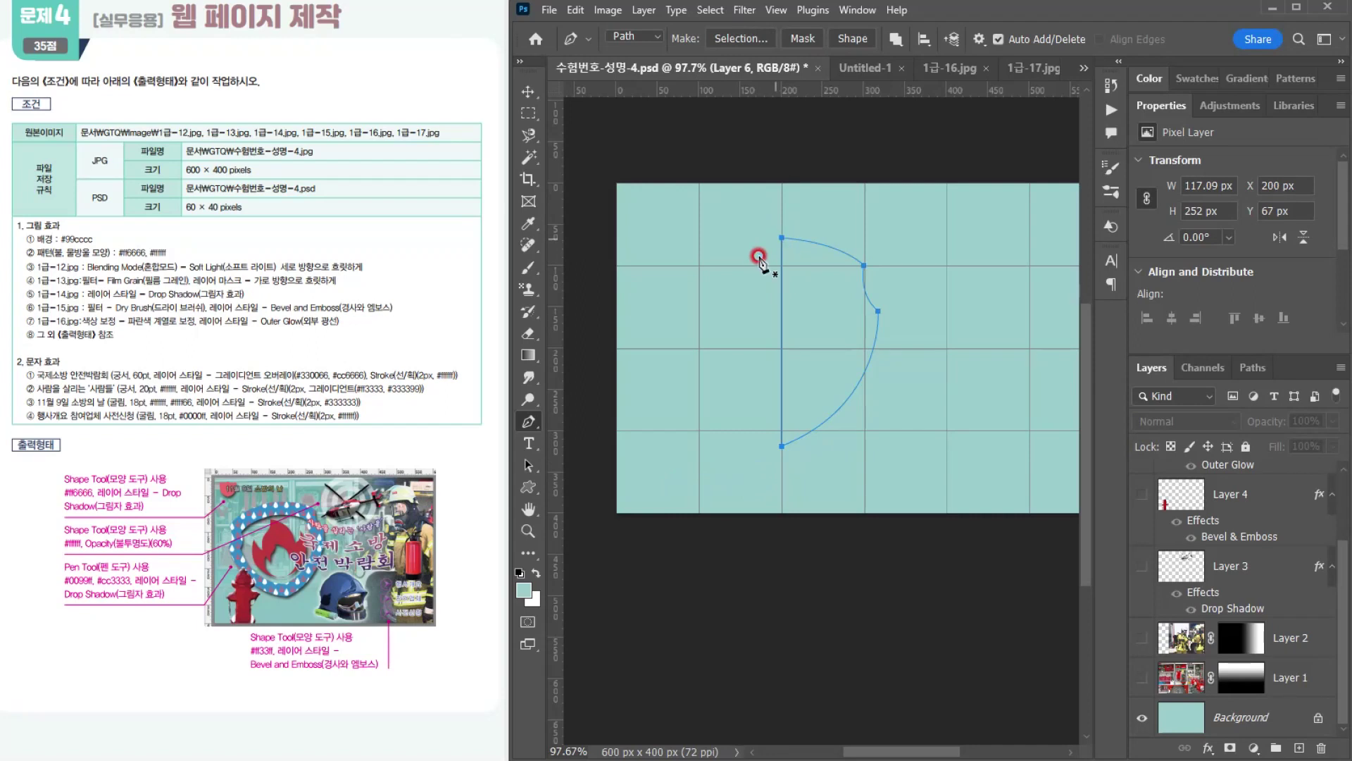
Step: Duplicate the half-shield path with the Path Selection tool and offset the copy to X 143 px
left_click_drag(528, 466, 606, 482)
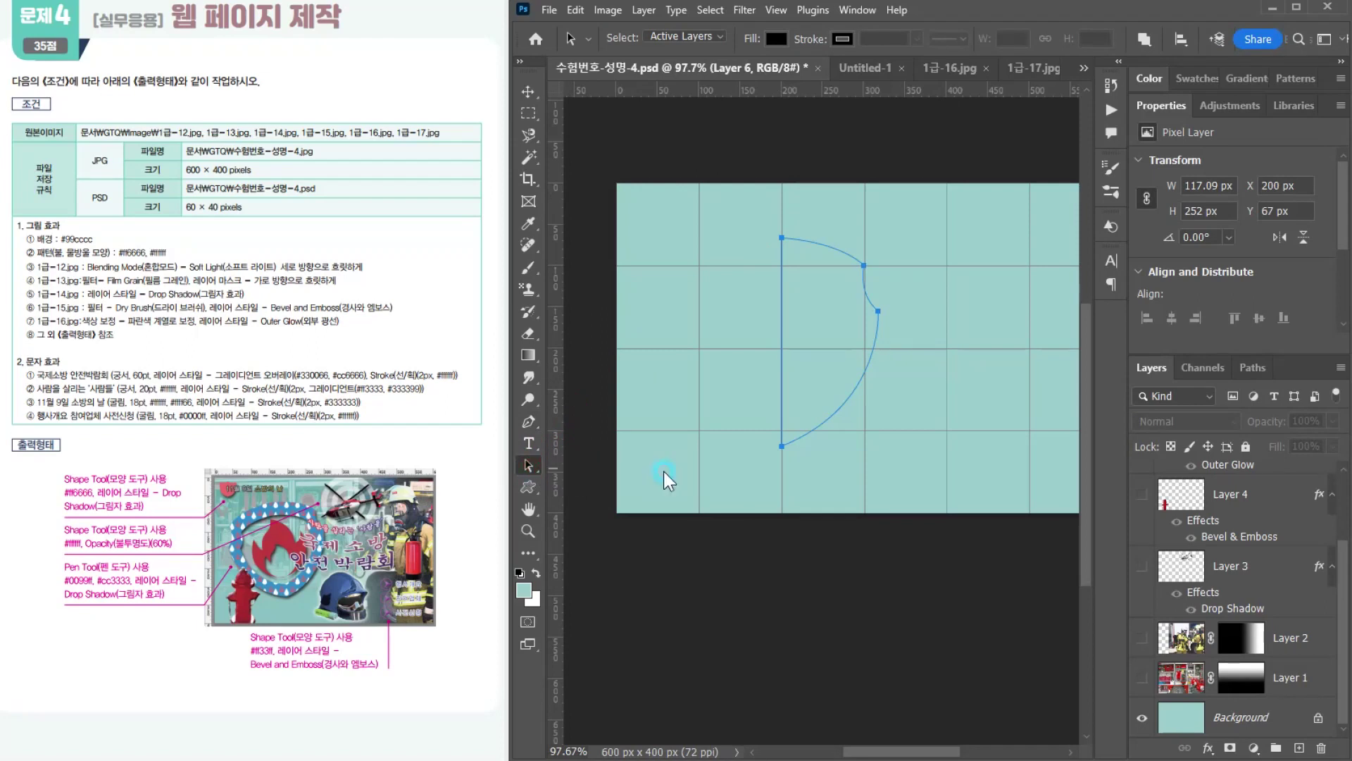
left_click(879, 310)
left_click(526, 463)
left_click_drag(527, 465, 594, 463)
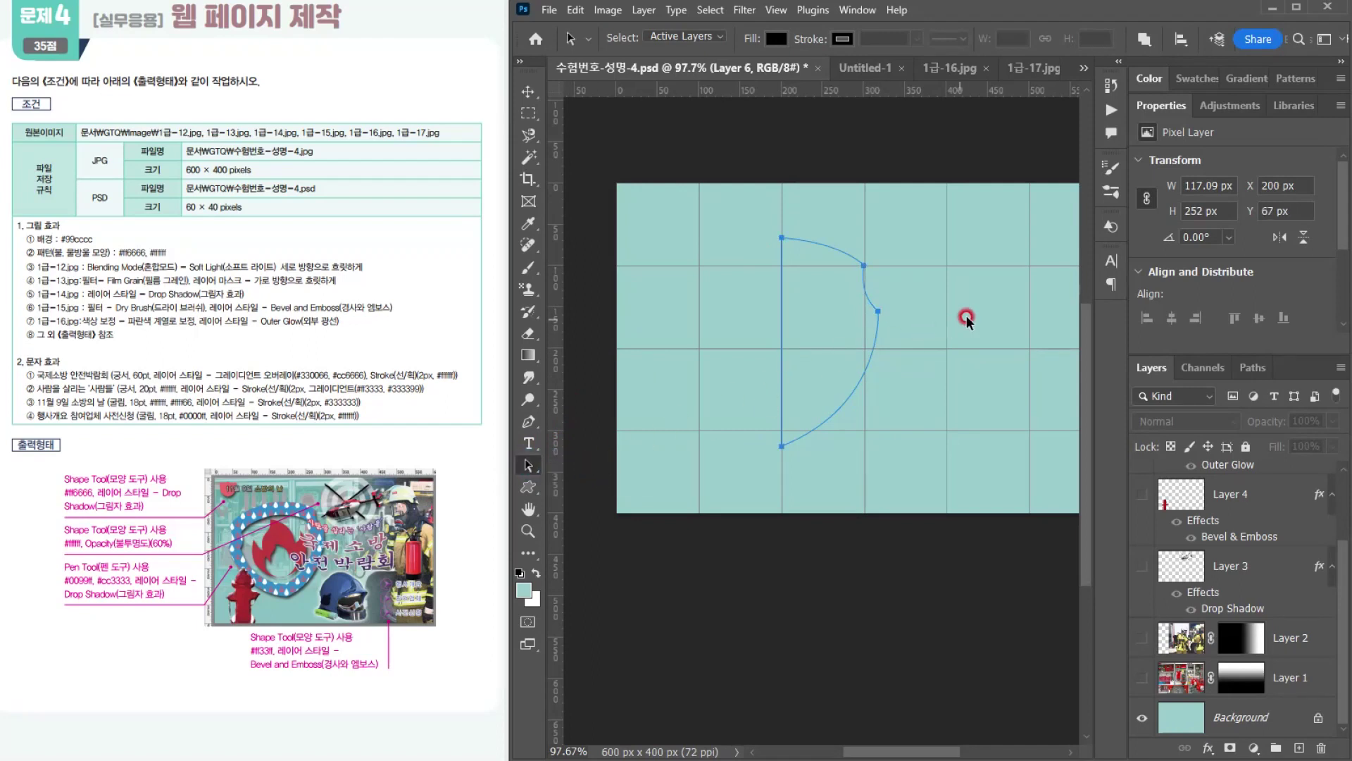
left_click(890, 307)
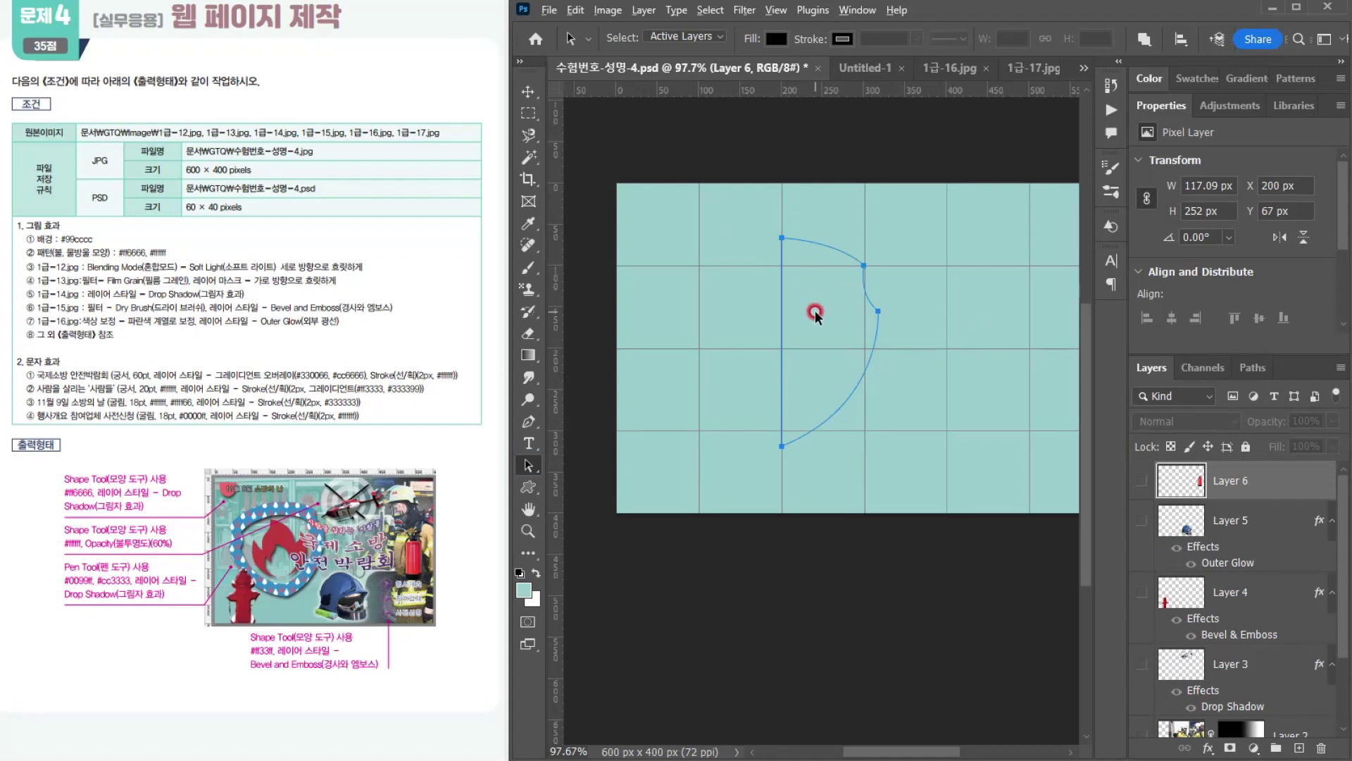
left_click(821, 302, "alt")
left_click_drag(820, 305, 776, 311)
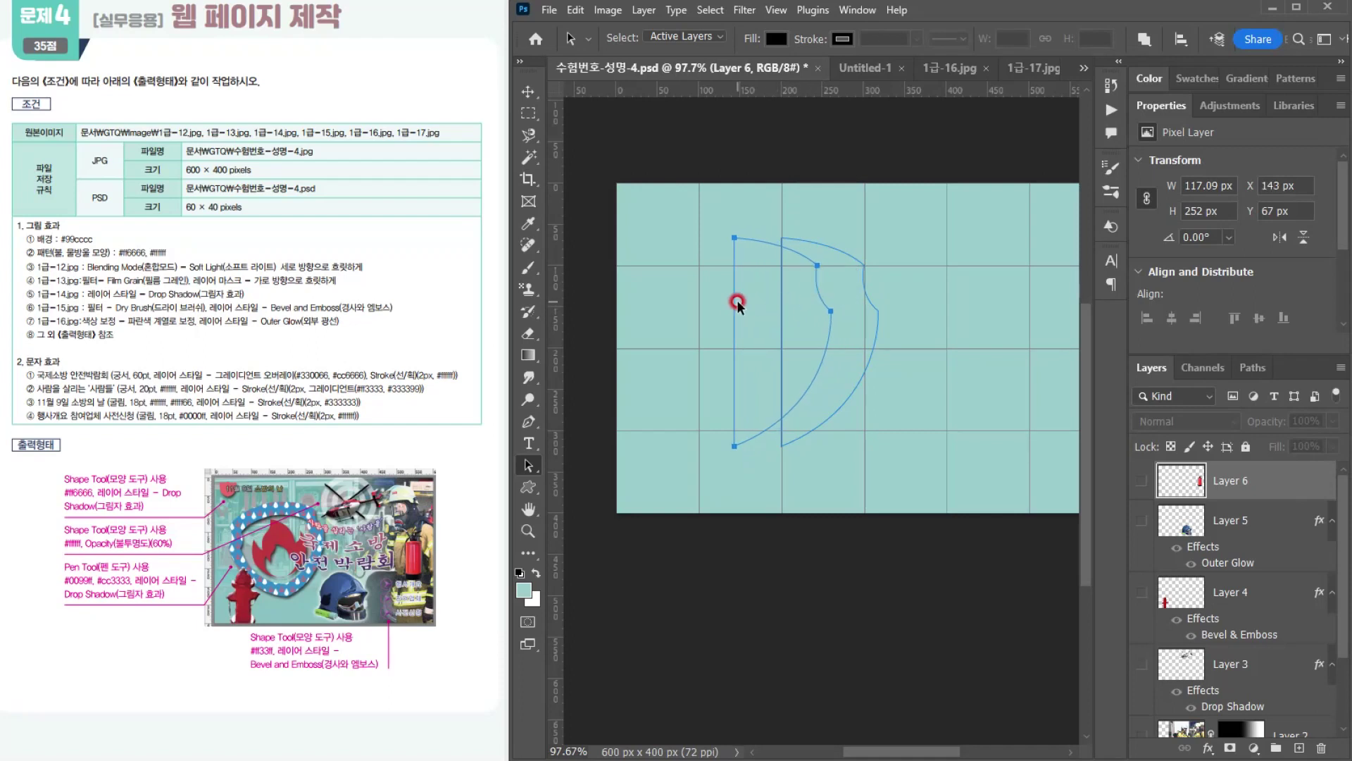
Step: Flip the copied path horizontally and align its straight edge with the original half to form a symmetrical shield
key("ctrl+t")
right_click(754, 296)
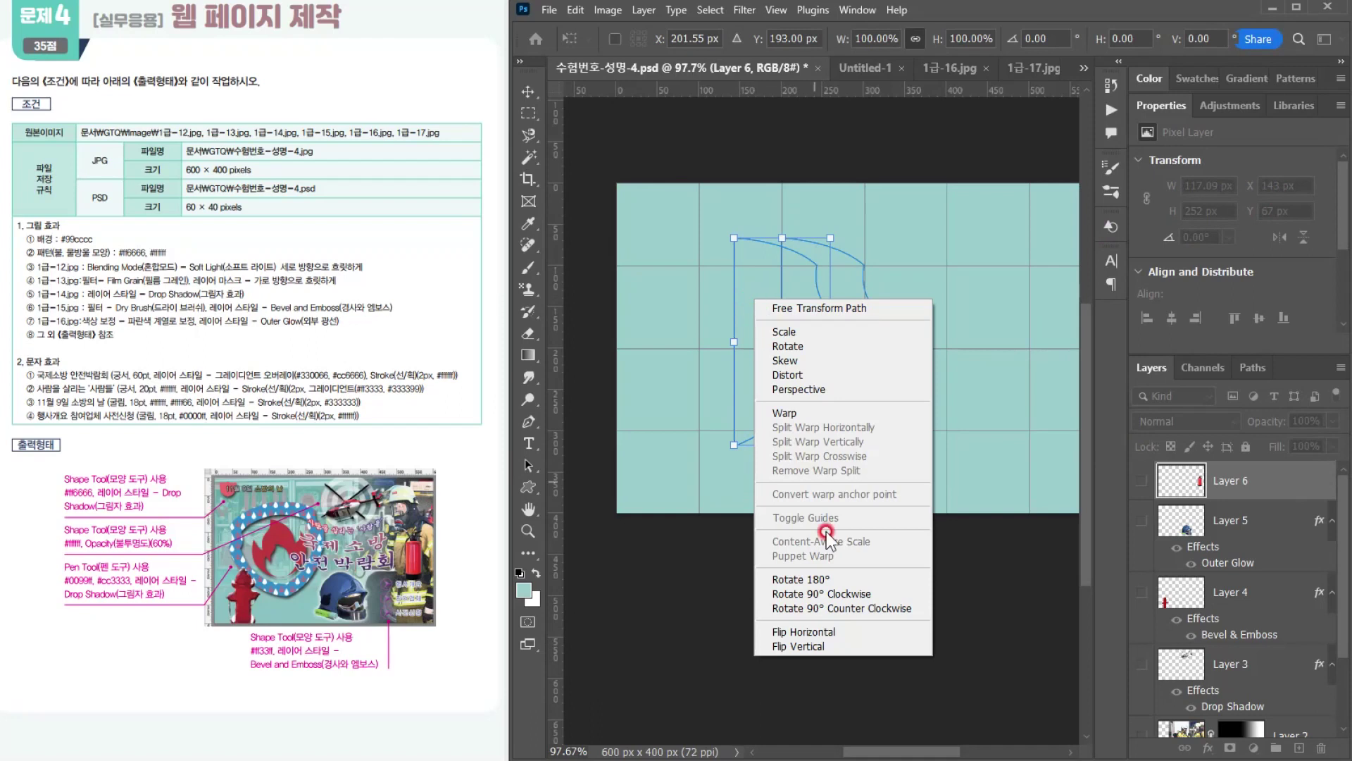
left_click(809, 628)
left_click_drag(793, 339, 755, 337)
scroll(797, 253, "up", 6)
scroll(797, 252, "up", 5)
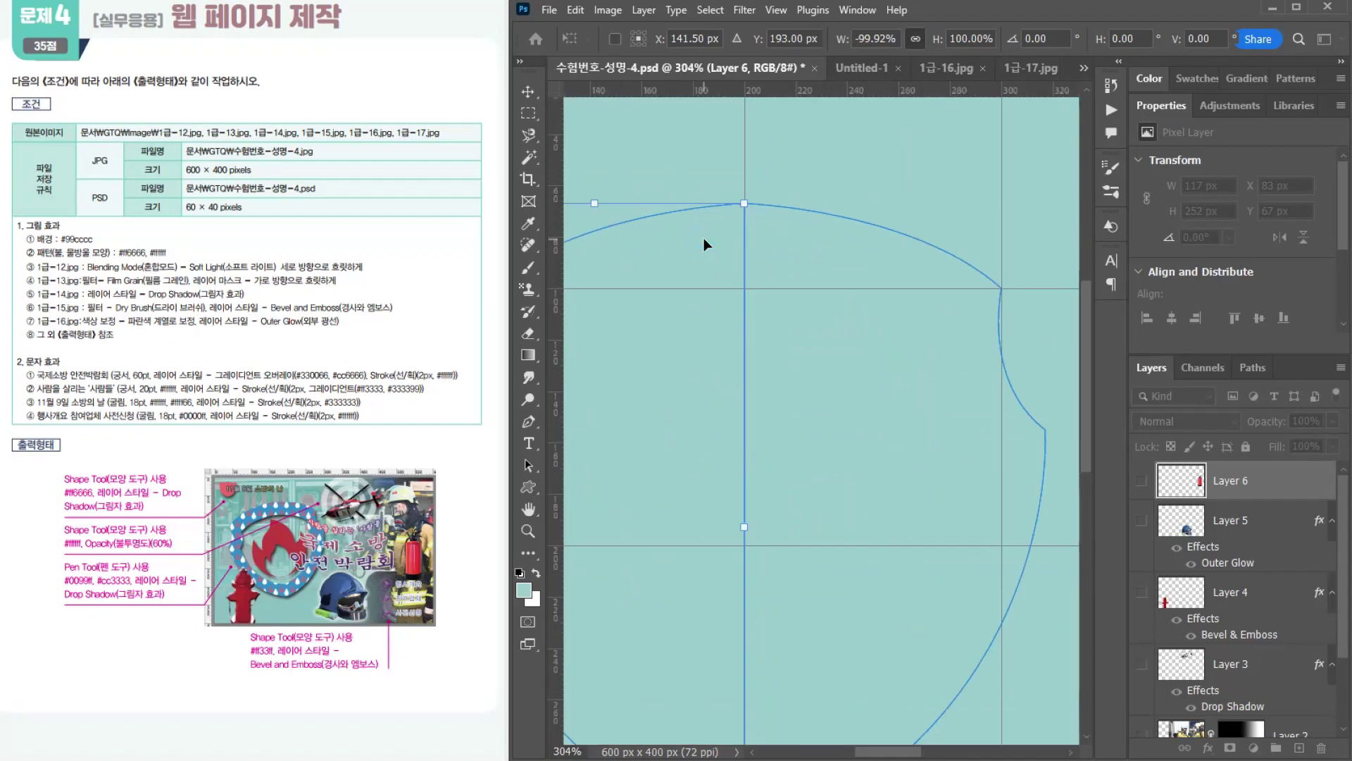
scroll(736, 278, "down", 8)
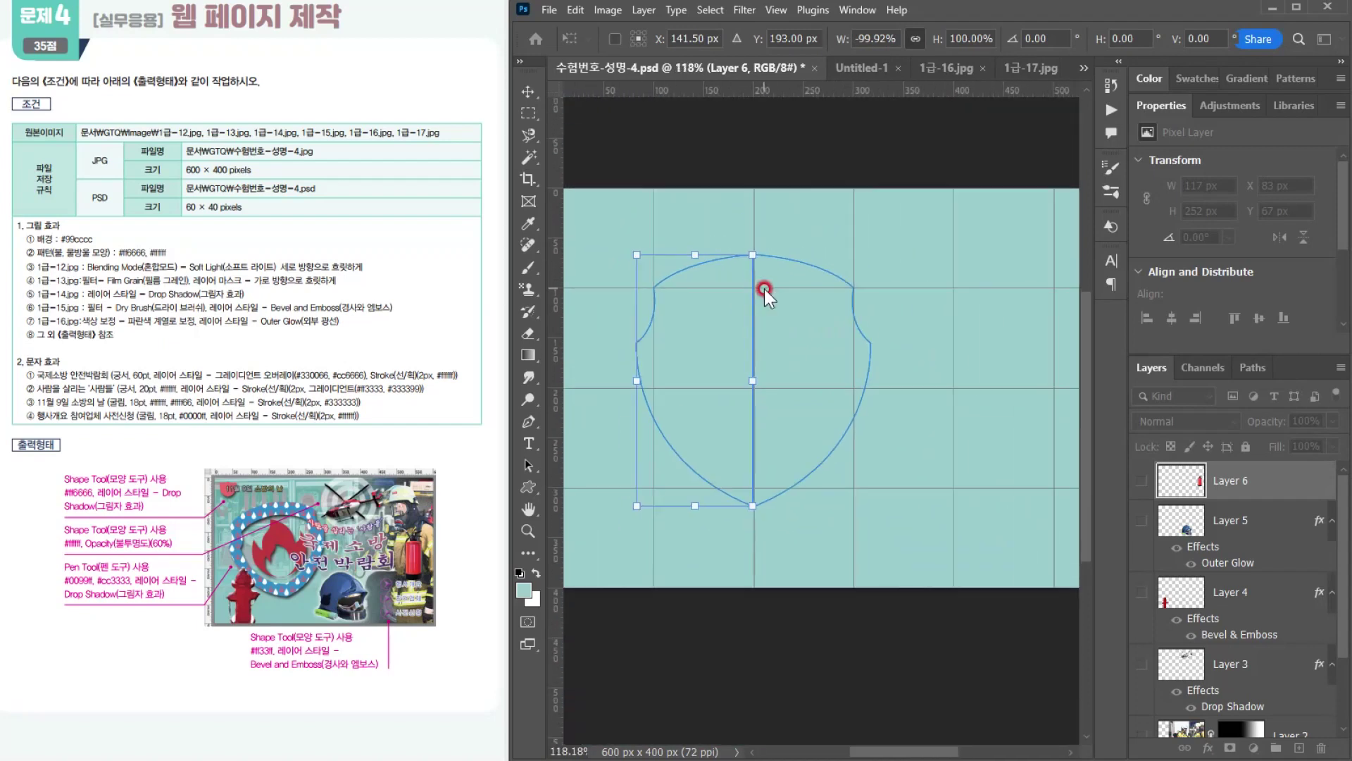
key("alt+space")
left_click(764, 288)
left_click(784, 286)
Step: Select both half-shield paths and merge their shape components into a single shield outline
left_click_drag(822, 221, 779, 301)
left_click(854, 412)
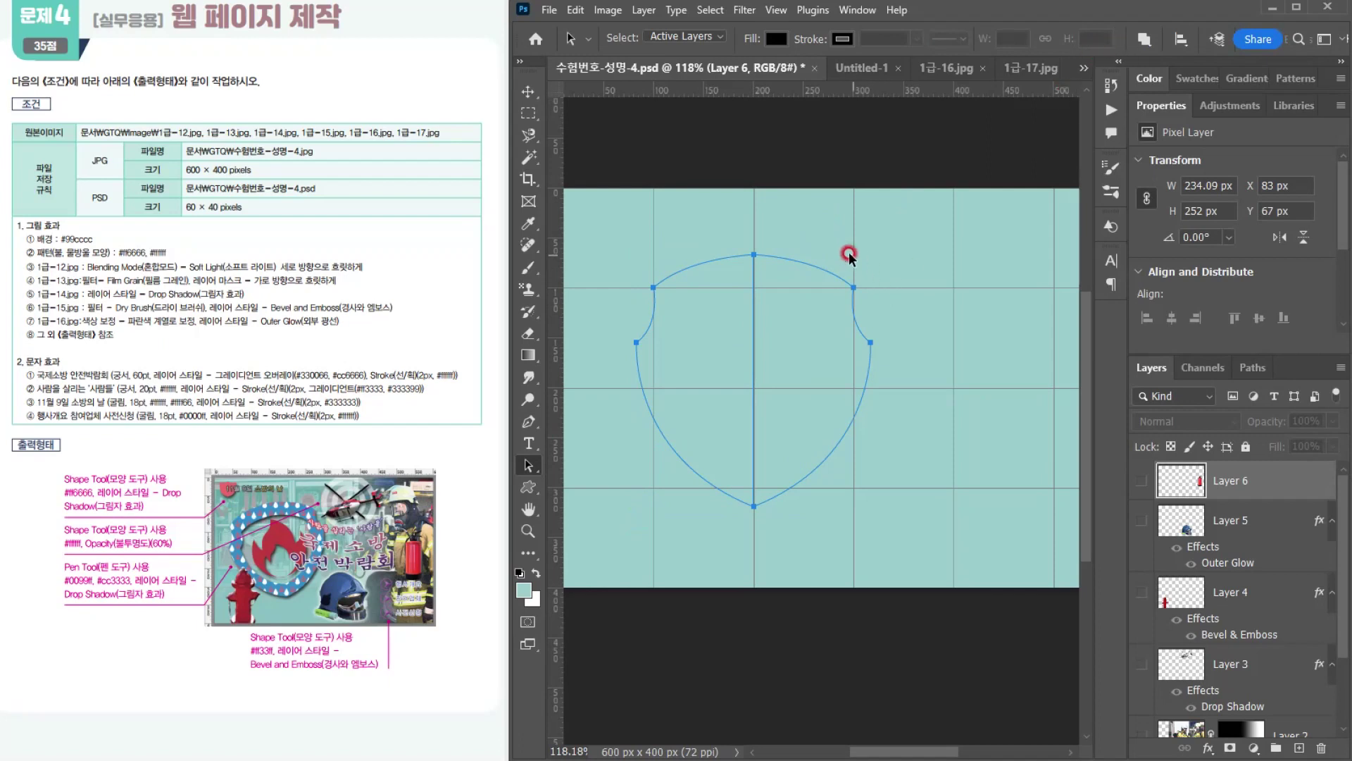
left_click(528, 465)
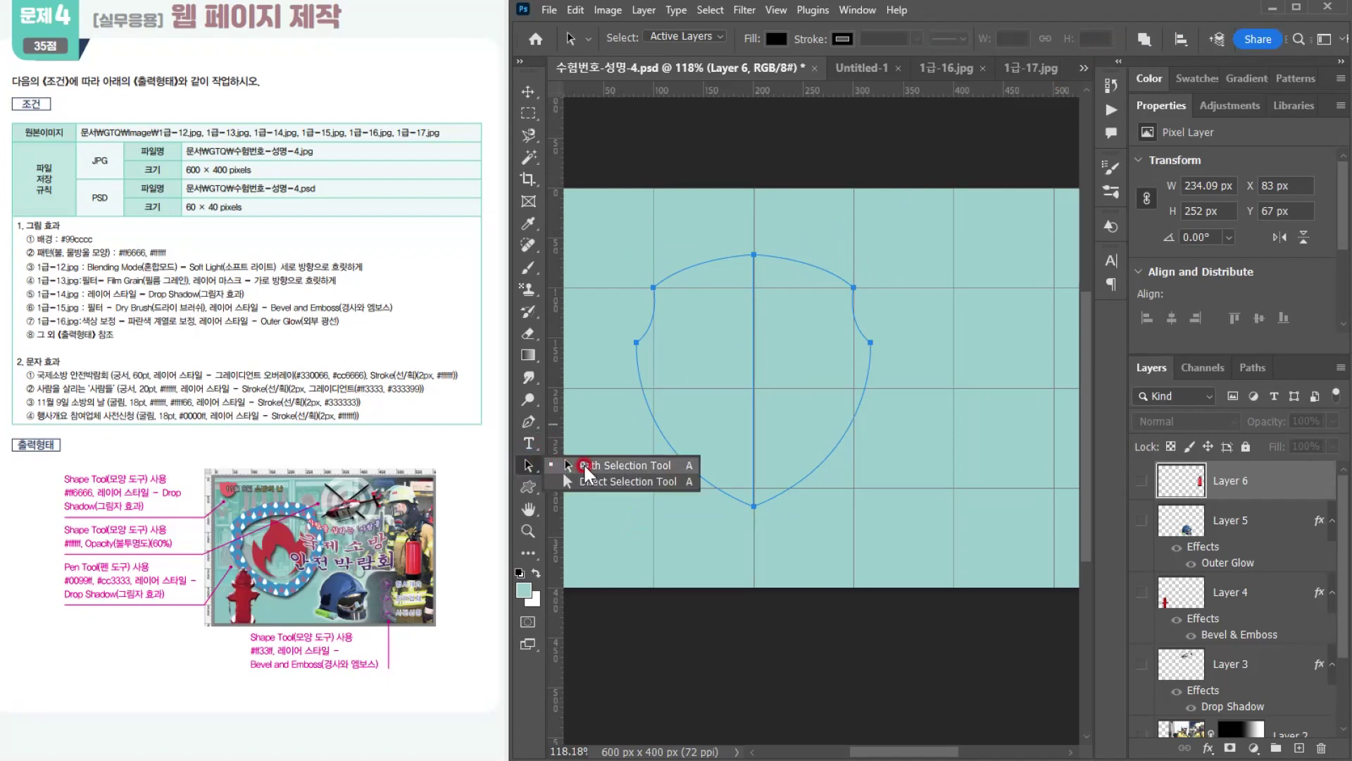
left_click(592, 481)
left_click_drag(818, 255, 689, 389)
left_click(1144, 40)
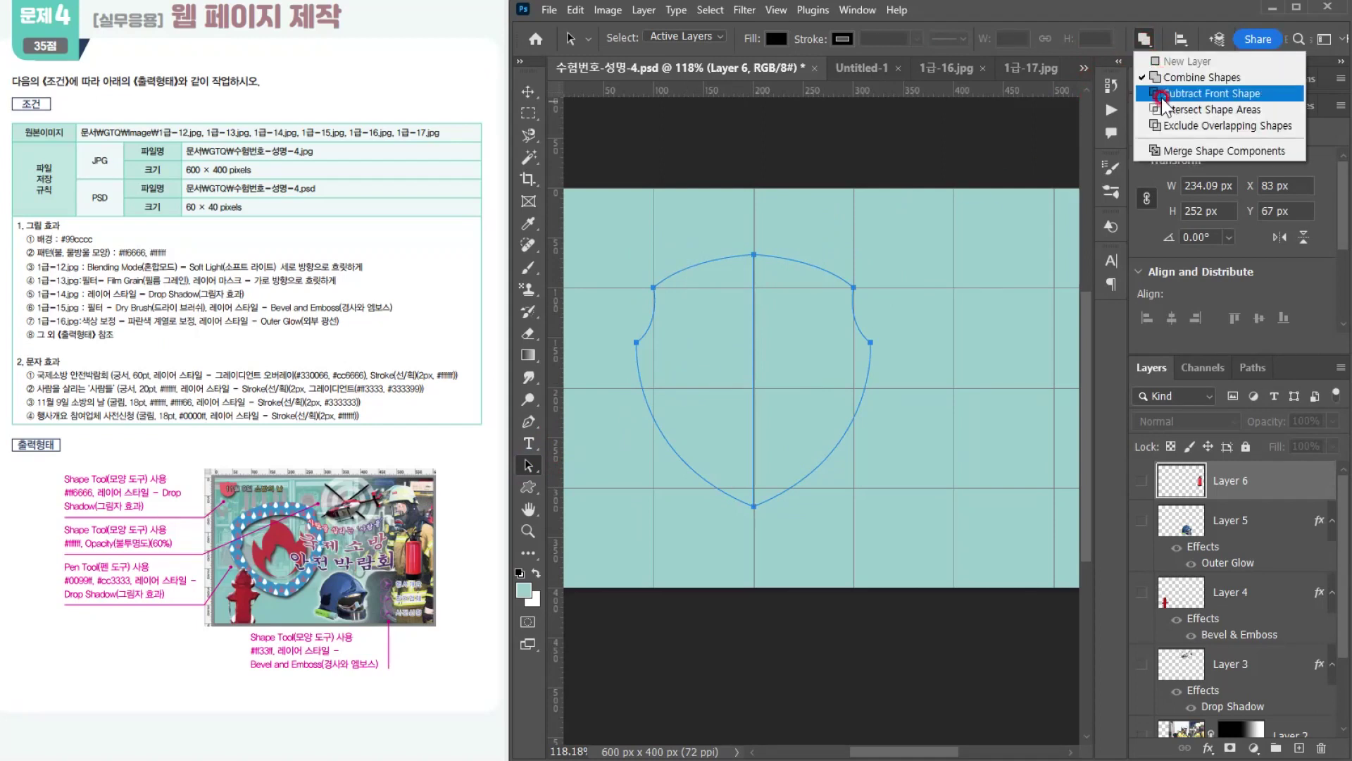
left_click(1169, 151)
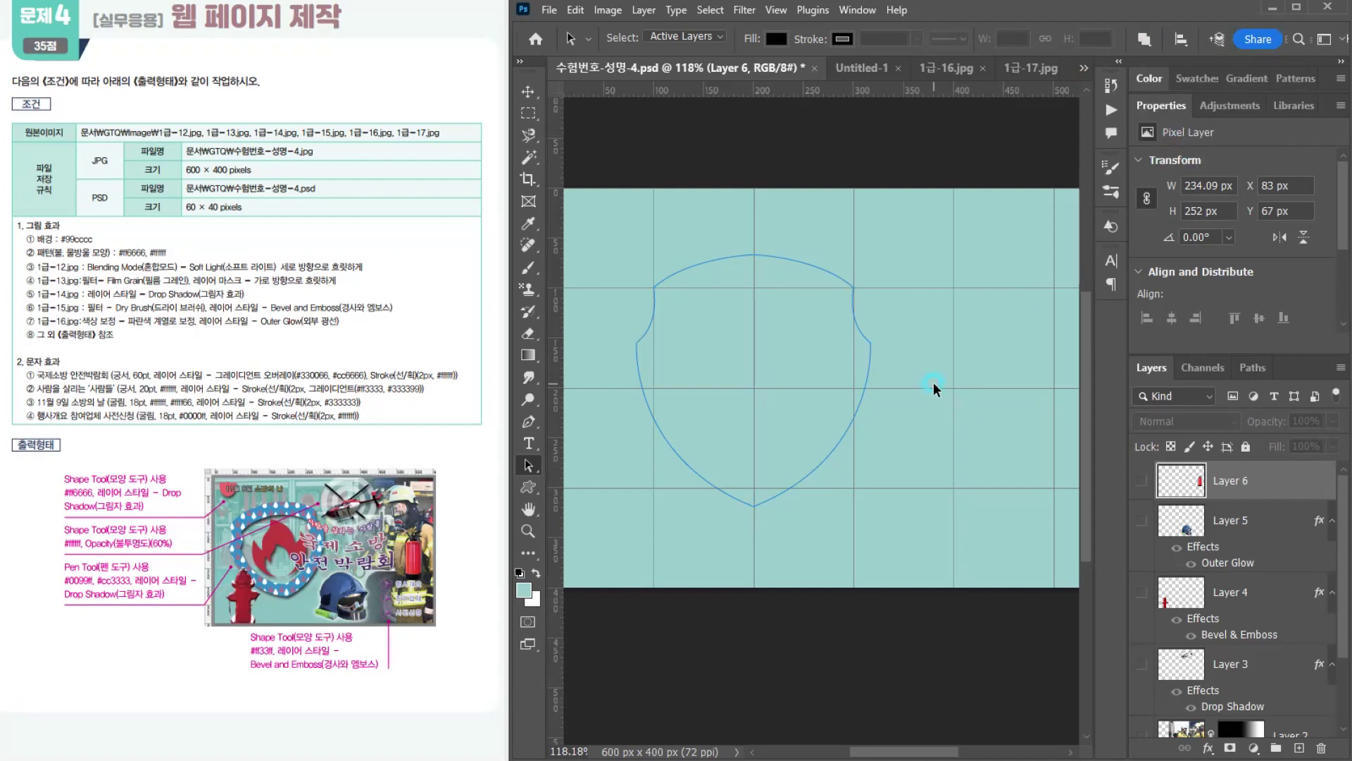
left_click(784, 374)
Step: Load the merged shield work path as a selection to check its outline, and clear the selection again
left_click(1253, 367)
left_click(1146, 392)
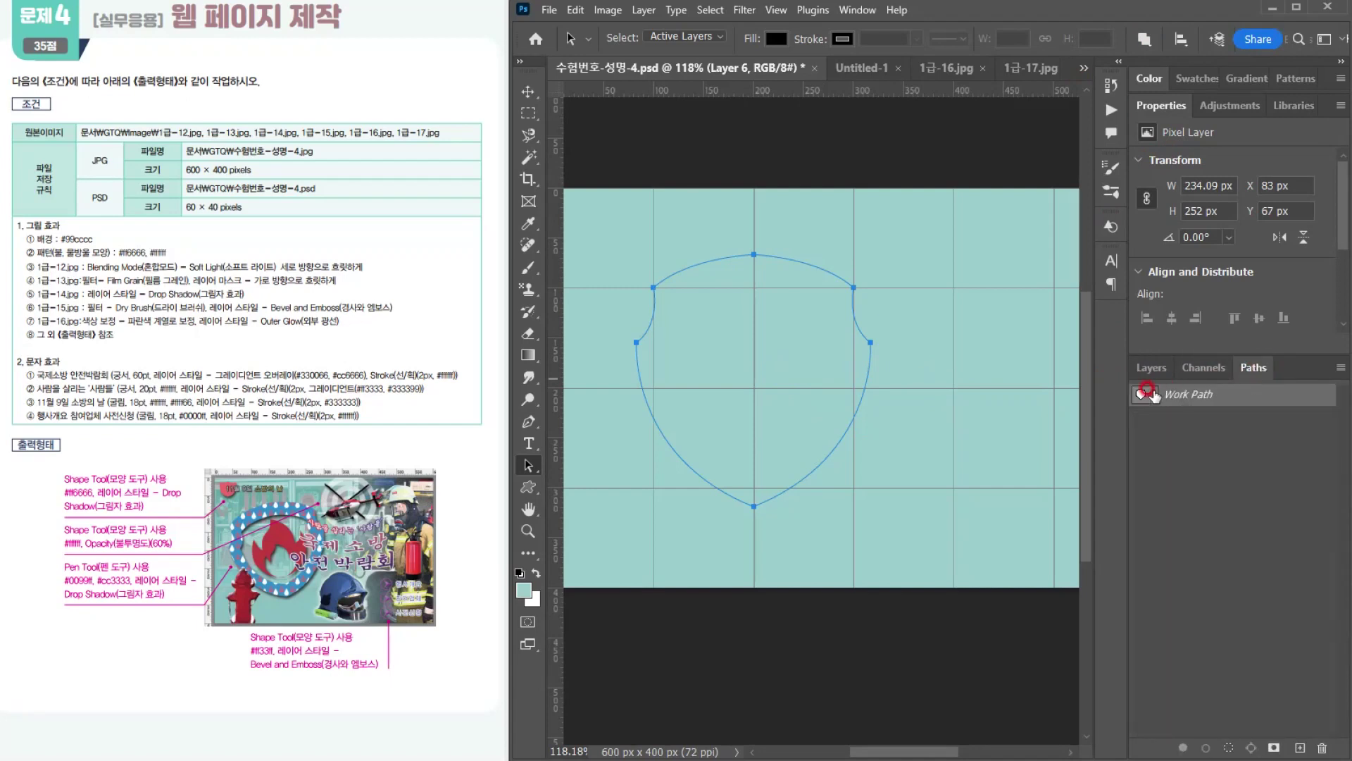
left_click(1142, 395, "ctrl")
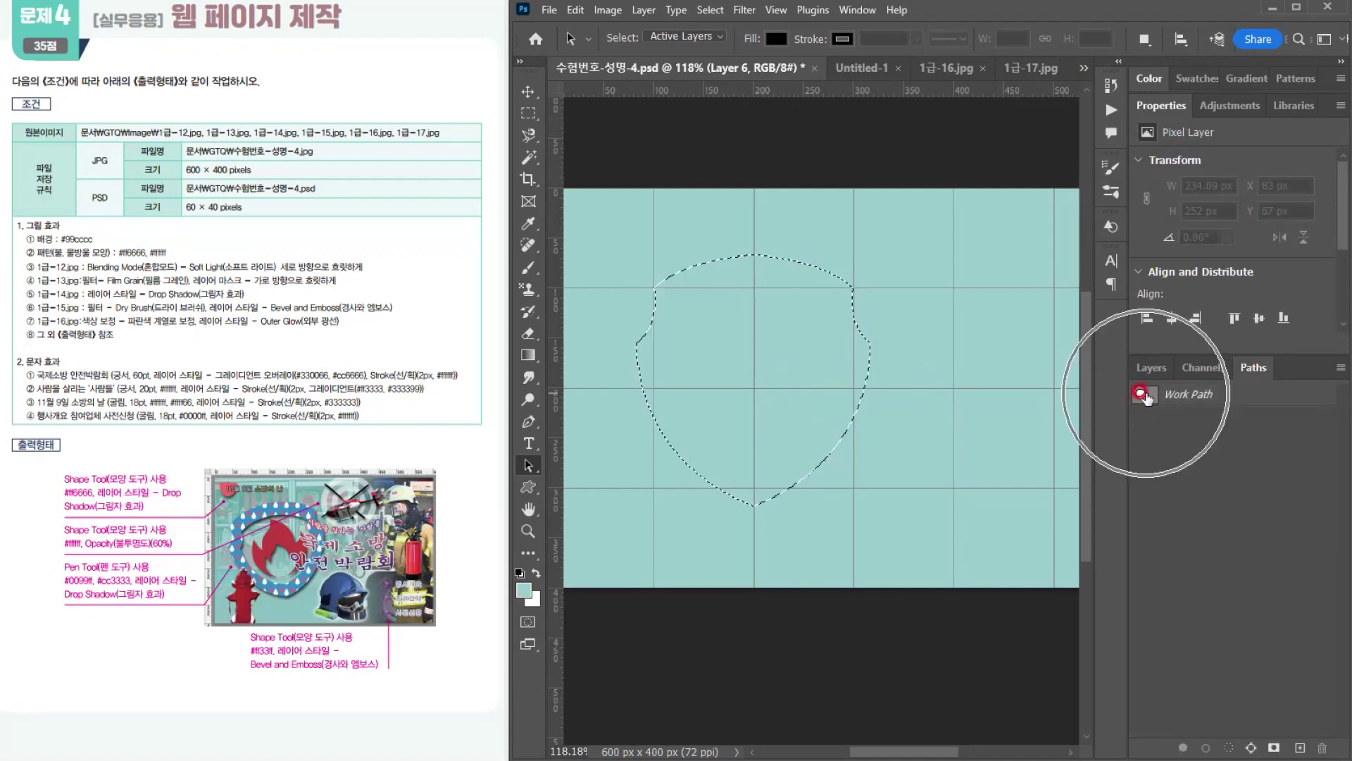
left_click(1141, 393)
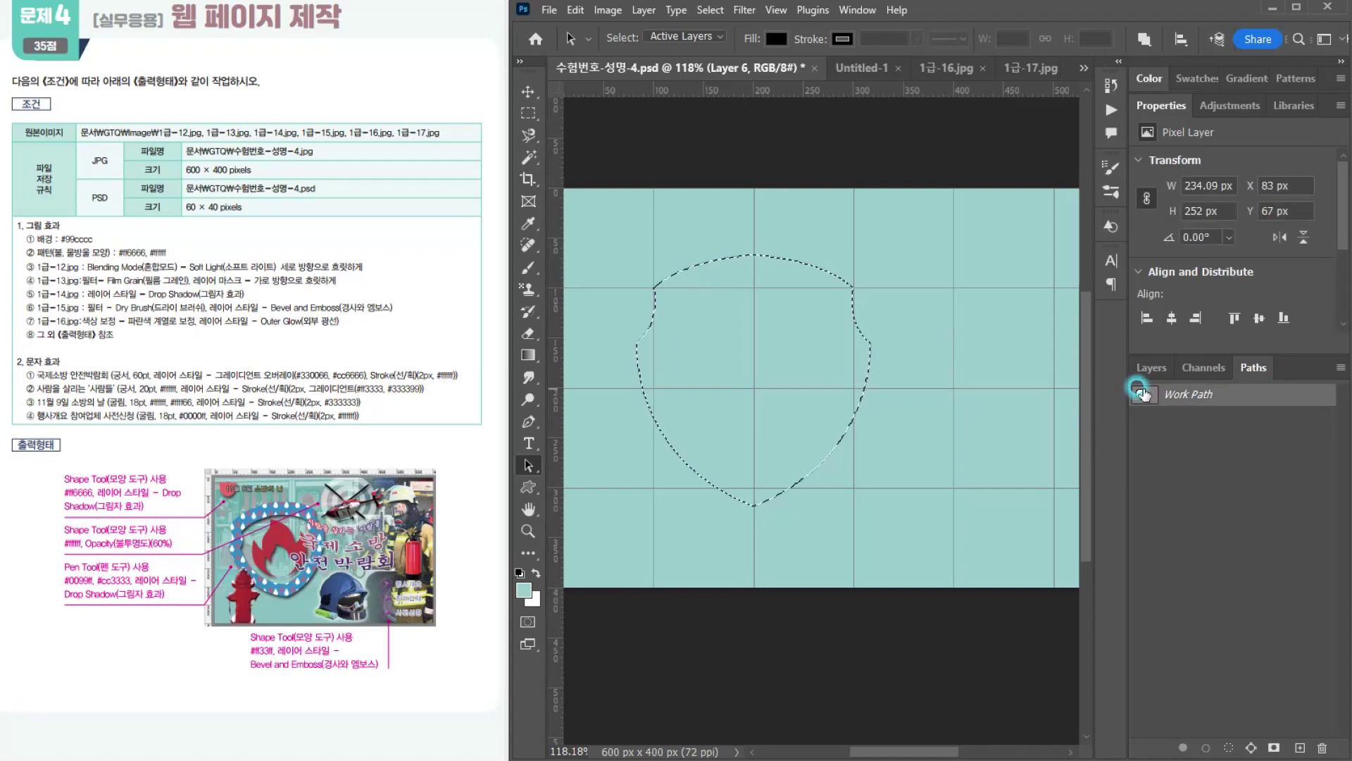
key("ctrl+d")
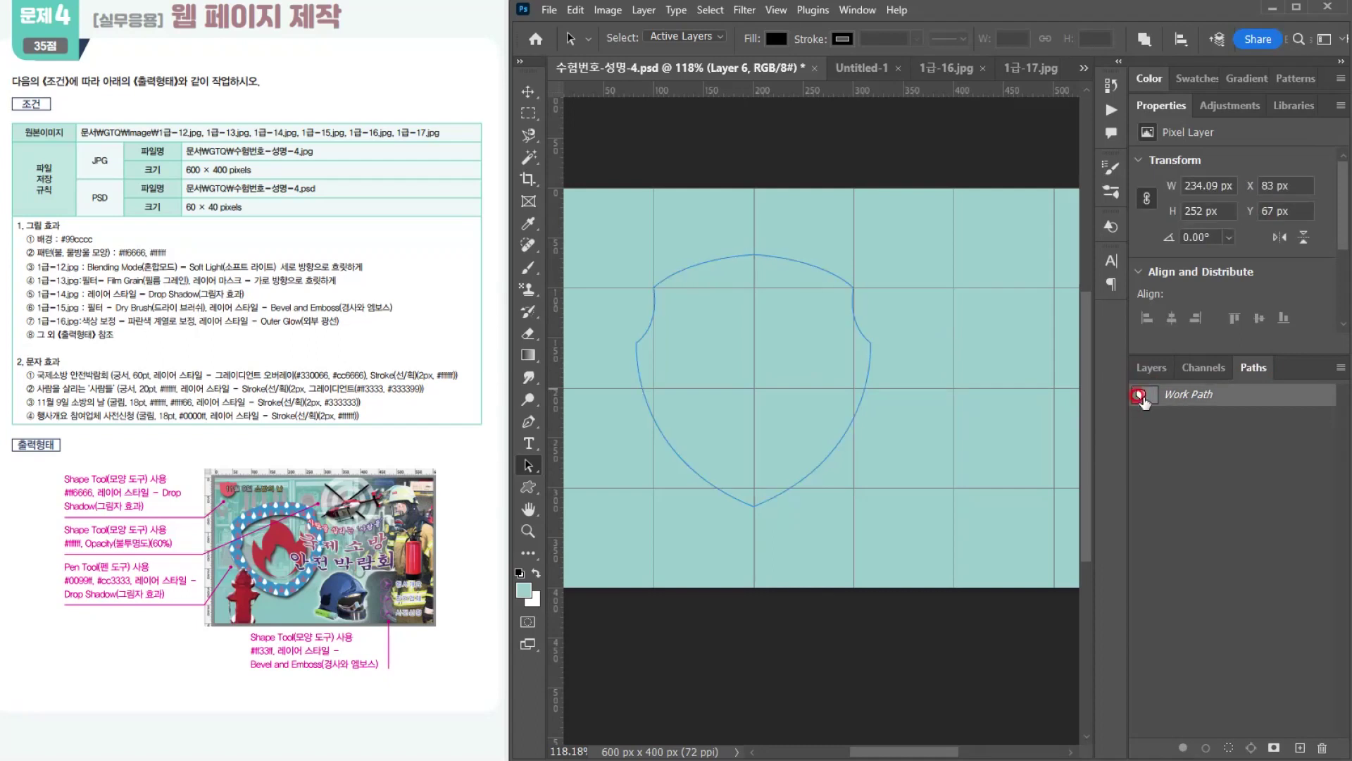
Step: Duplicate the shield path in place and shrink the copy proportionally about its center to about 169 × 182 px
left_click(724, 327)
left_click(835, 365)
left_click(815, 353)
key("ctrl+c")
left_click_drag(815, 354, 852, 443)
key("ctrl+z")
left_click(796, 335)
key("ctrl+alt+t")
left_click_drag(870, 255, 822, 274)
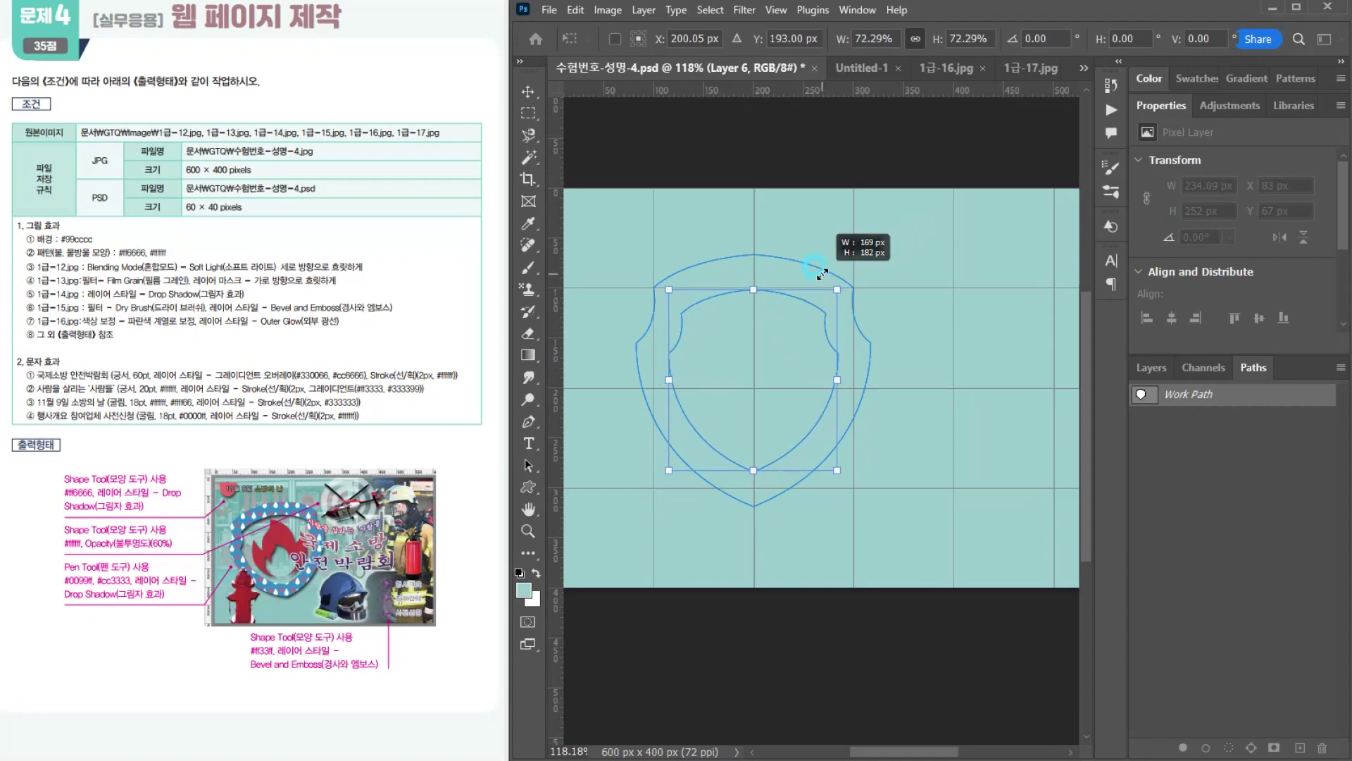
left_click_drag(822, 274, 819, 271)
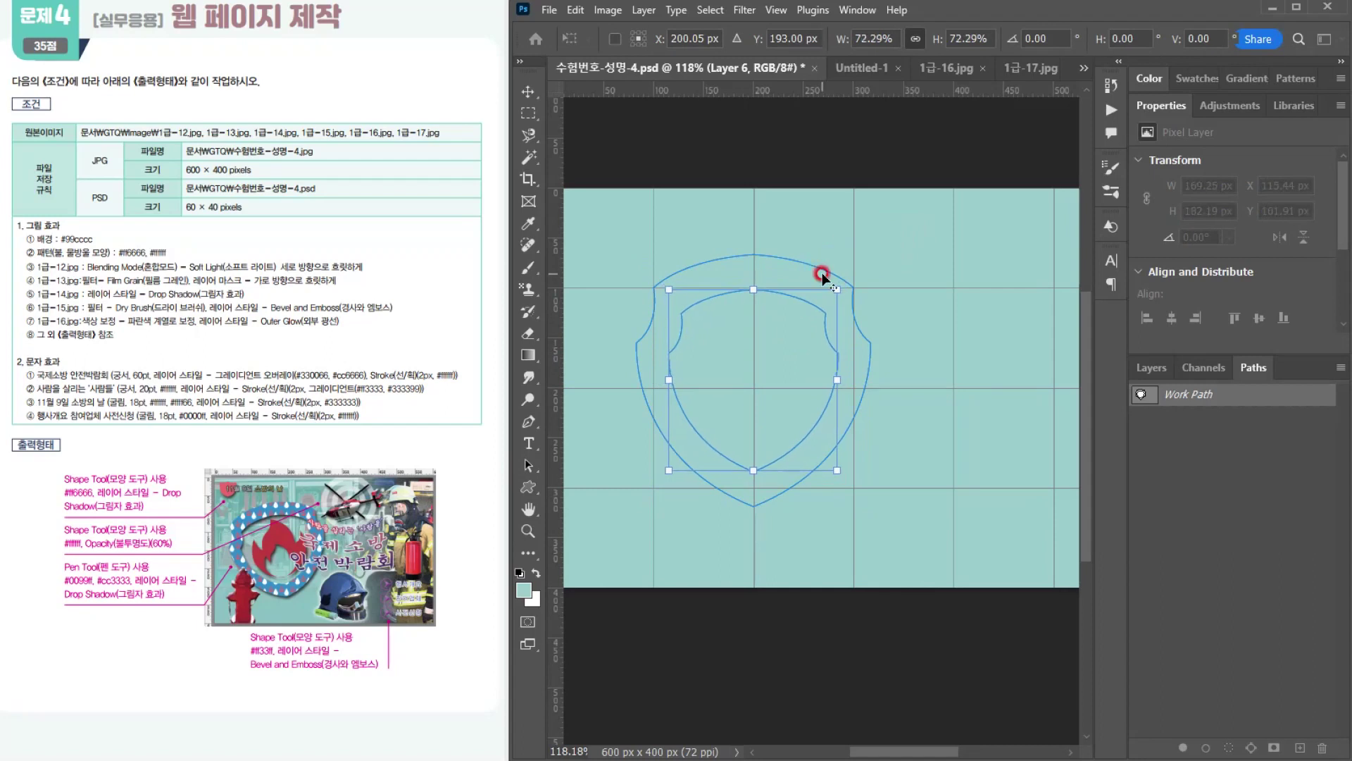
key("Return")
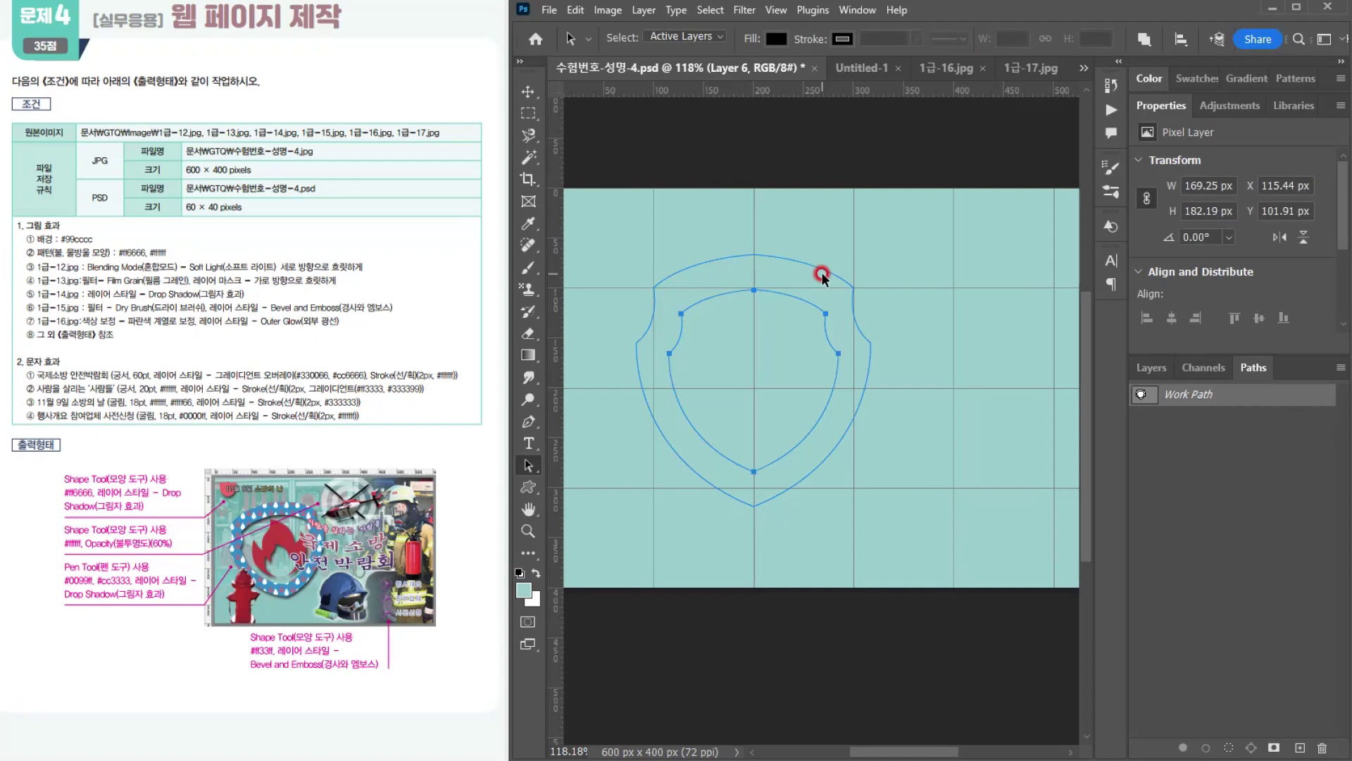
Step: Select both shield paths and scale them together to 100.75% with Free Transform
left_click_drag(634, 263, 913, 465)
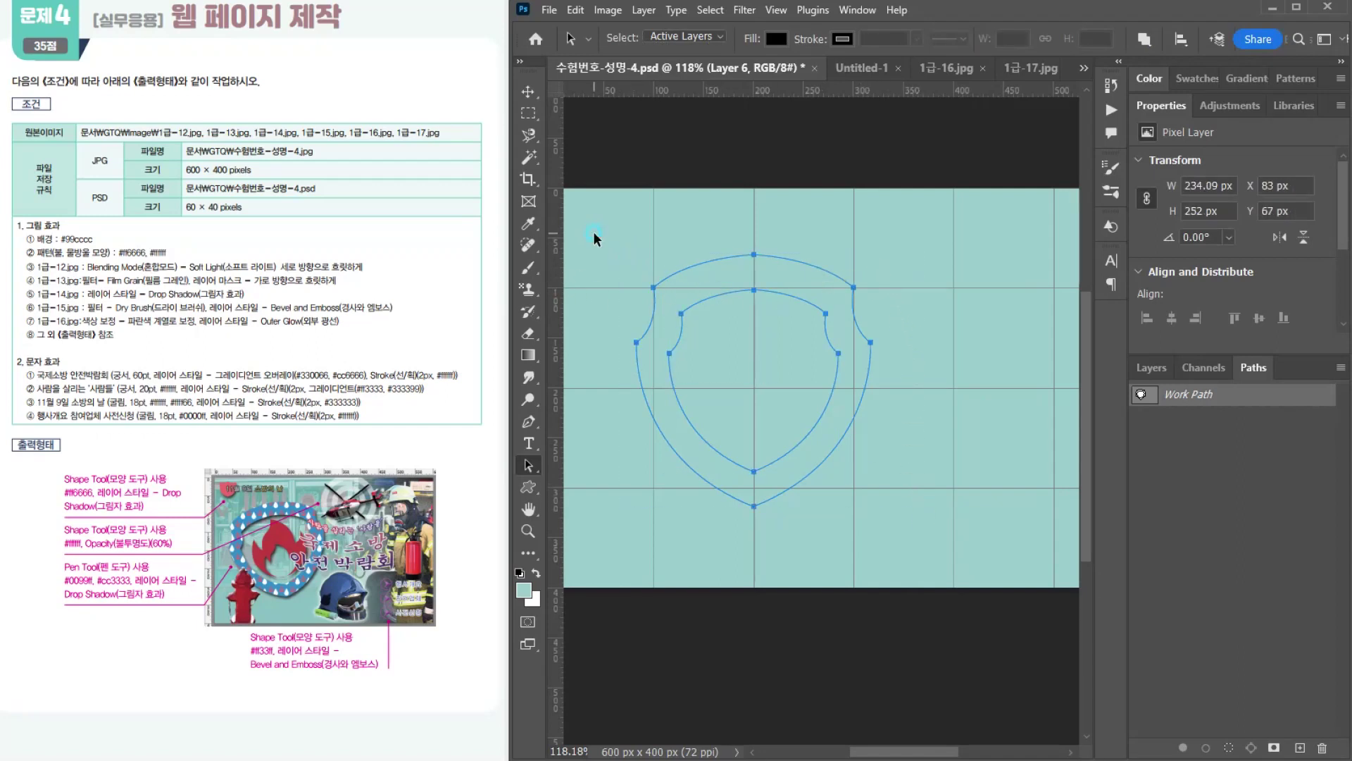
key("ctrl+t")
left_click_drag(868, 256, 846, 231)
key("ctrl+z")
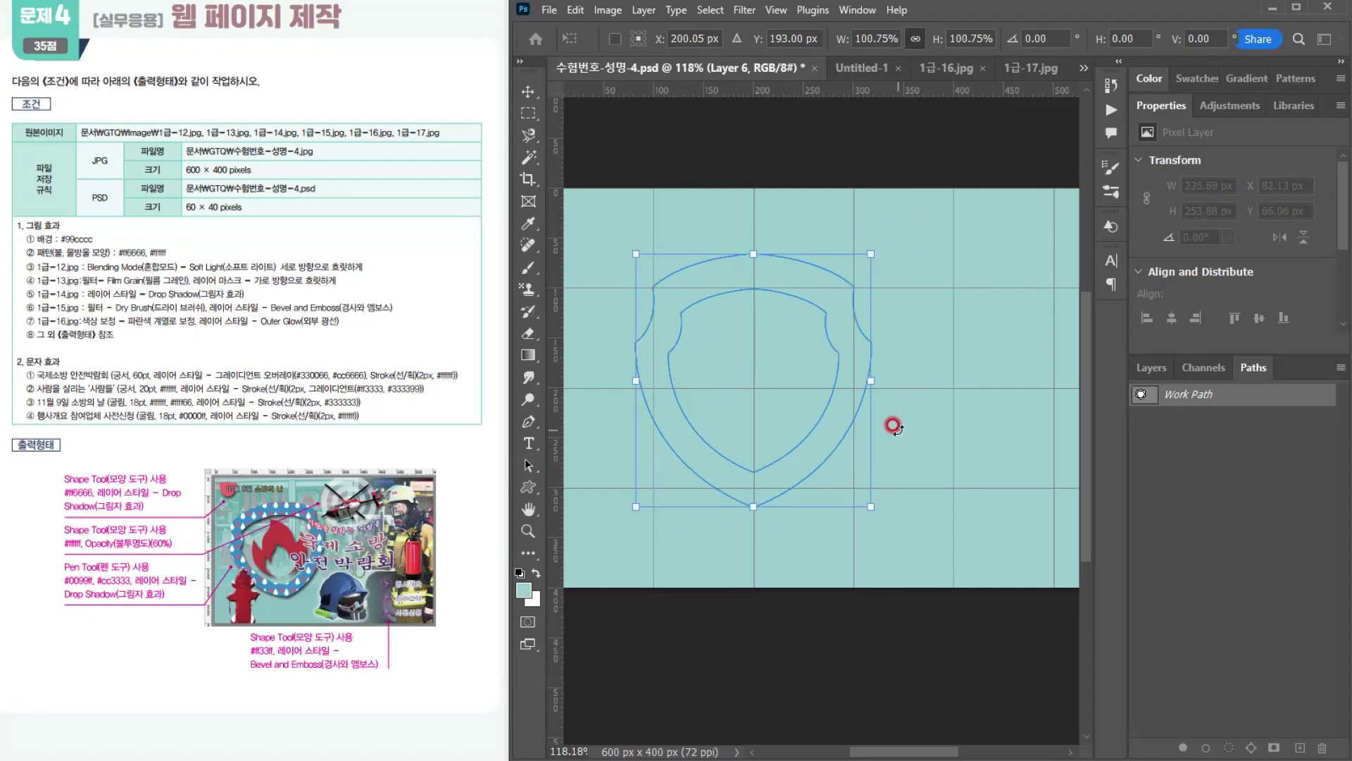
key("Return")
Step: Load the work path as a selection to examine how the inner and outer shields combine, and return to the path
scroll(763, 368, "up", 1)
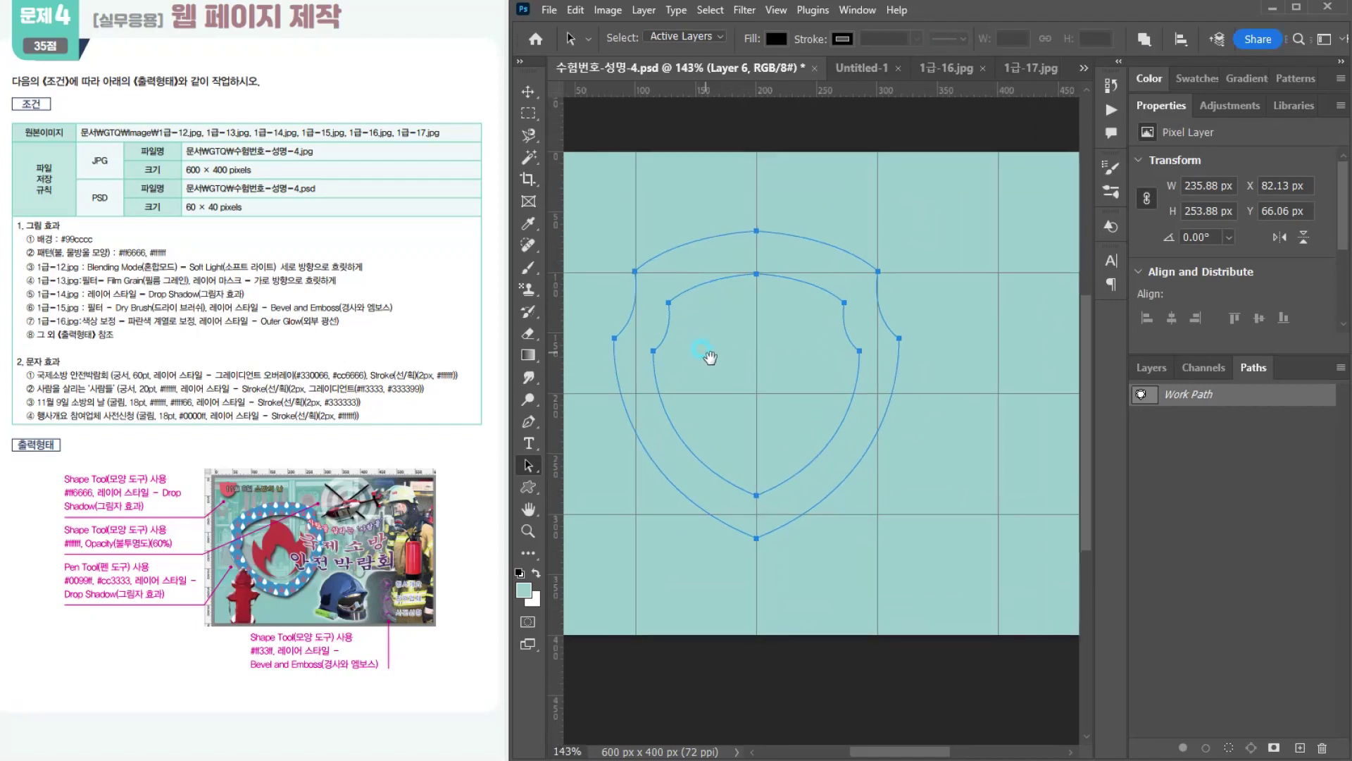
left_click_drag(703, 349, 710, 357)
left_click(820, 340)
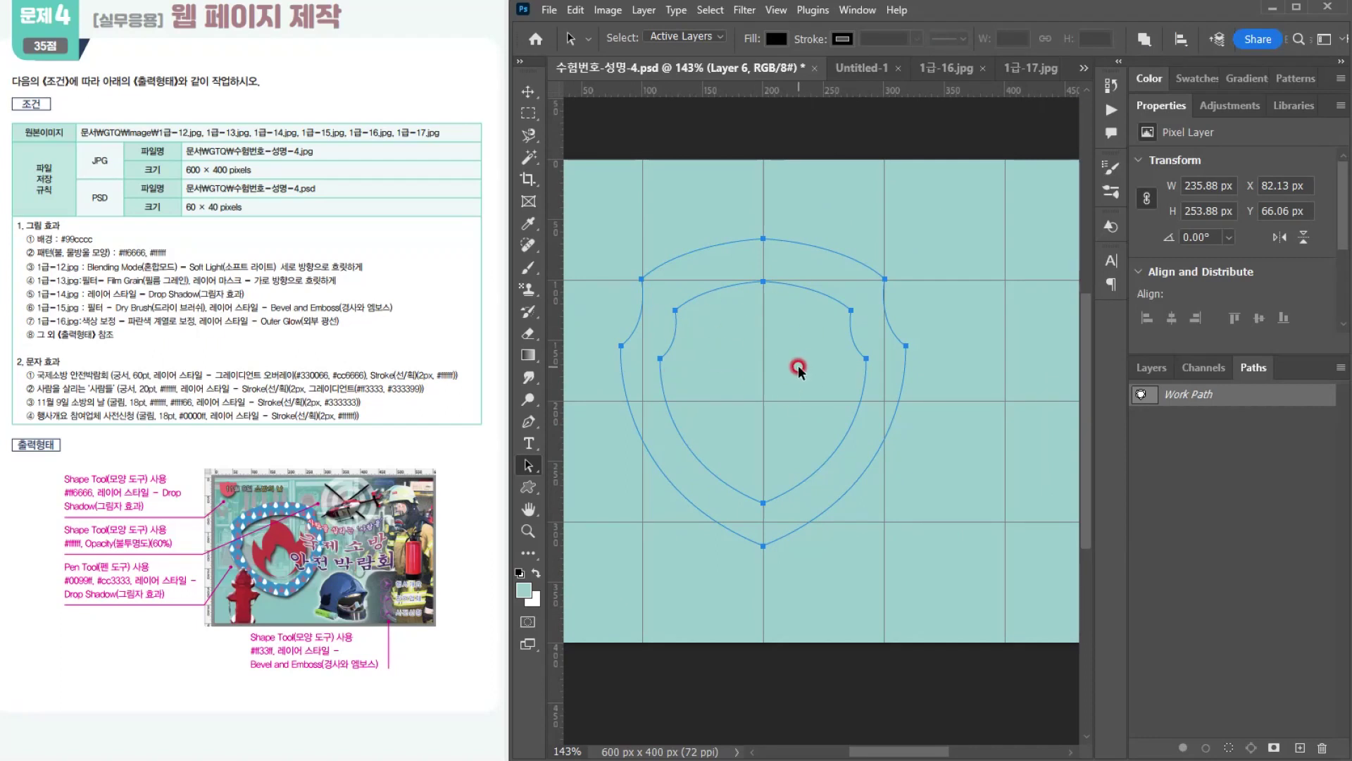
left_click(761, 365)
left_click(1142, 393)
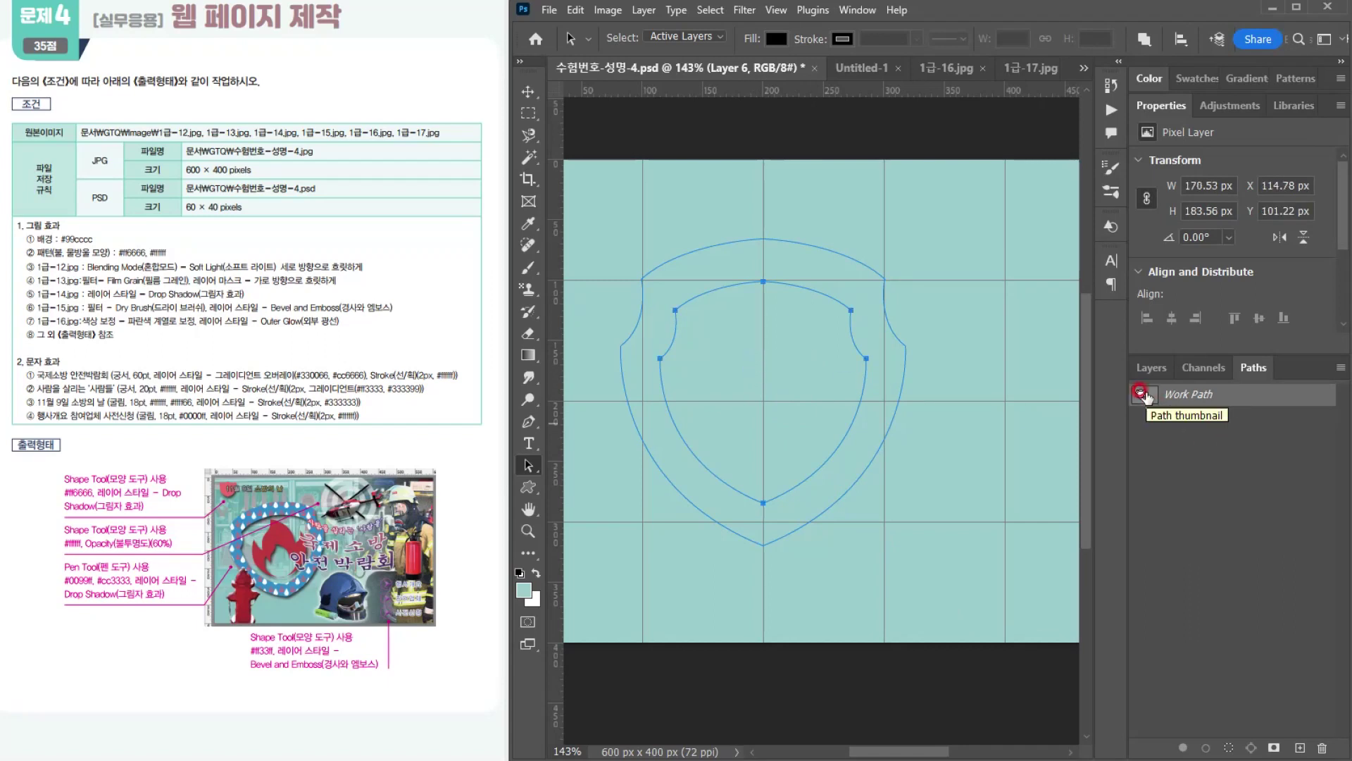
left_click(1141, 395, "ctrl")
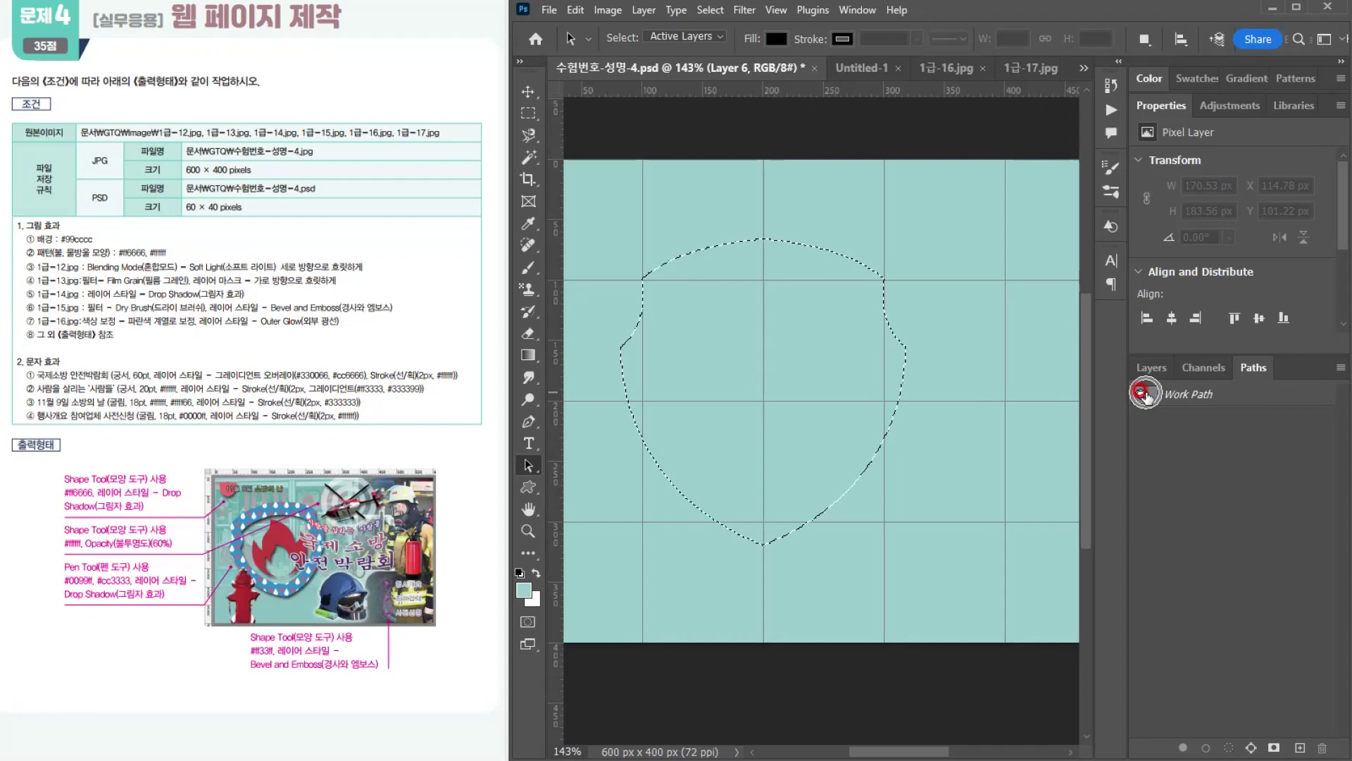
left_click(881, 470)
left_click(1141, 394)
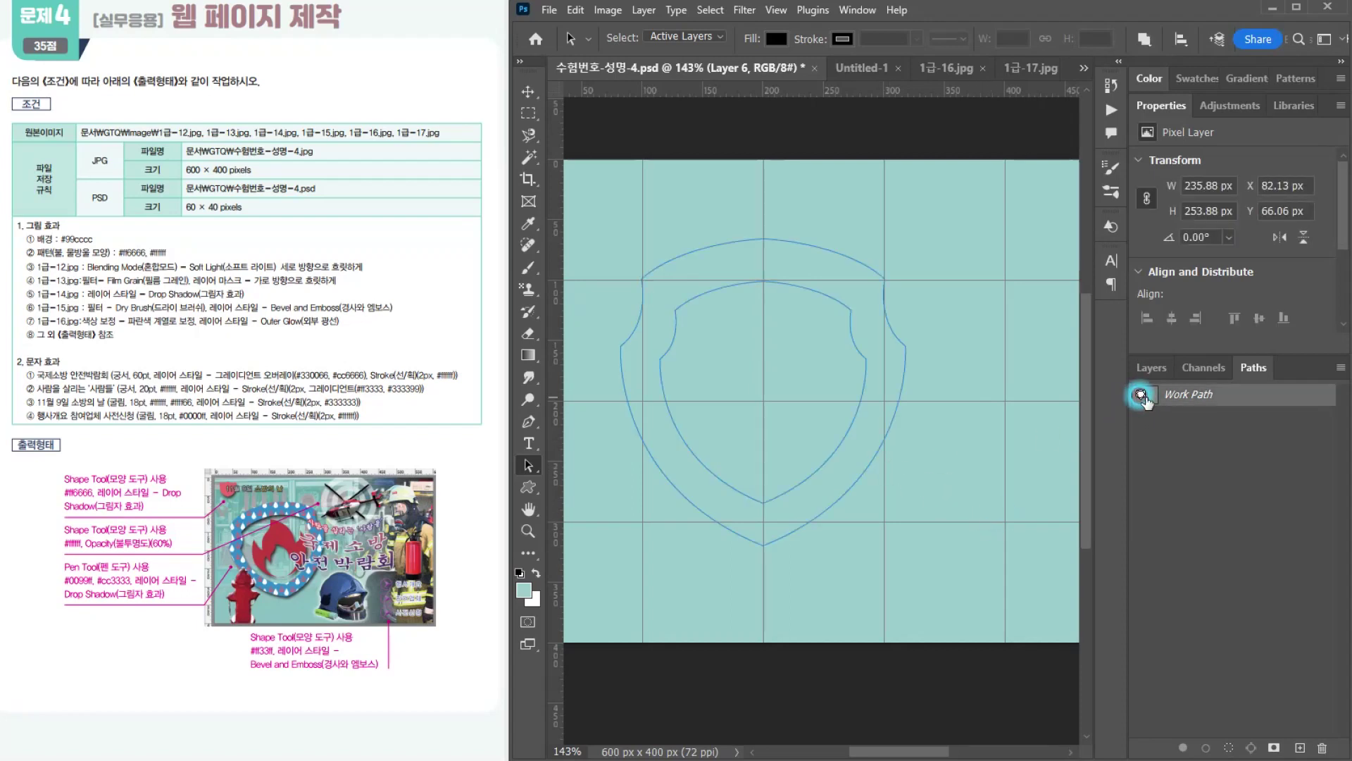
Step: Set the inner shield path to Subtract Front Shape and check the cut-out by loading the work path as a selection
scroll(913, 500, "down", 4)
scroll(913, 499, "up", 2)
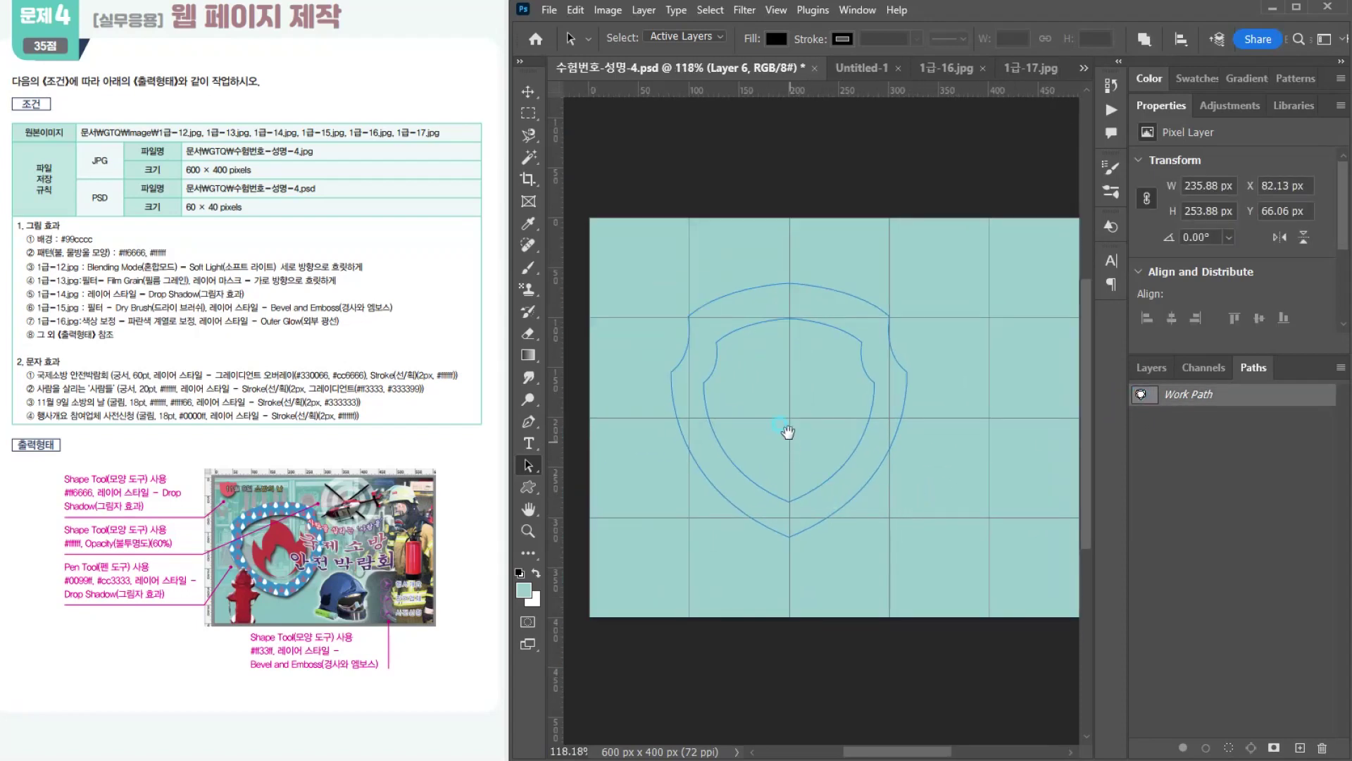
left_click_drag(789, 433, 784, 414)
left_click(874, 422)
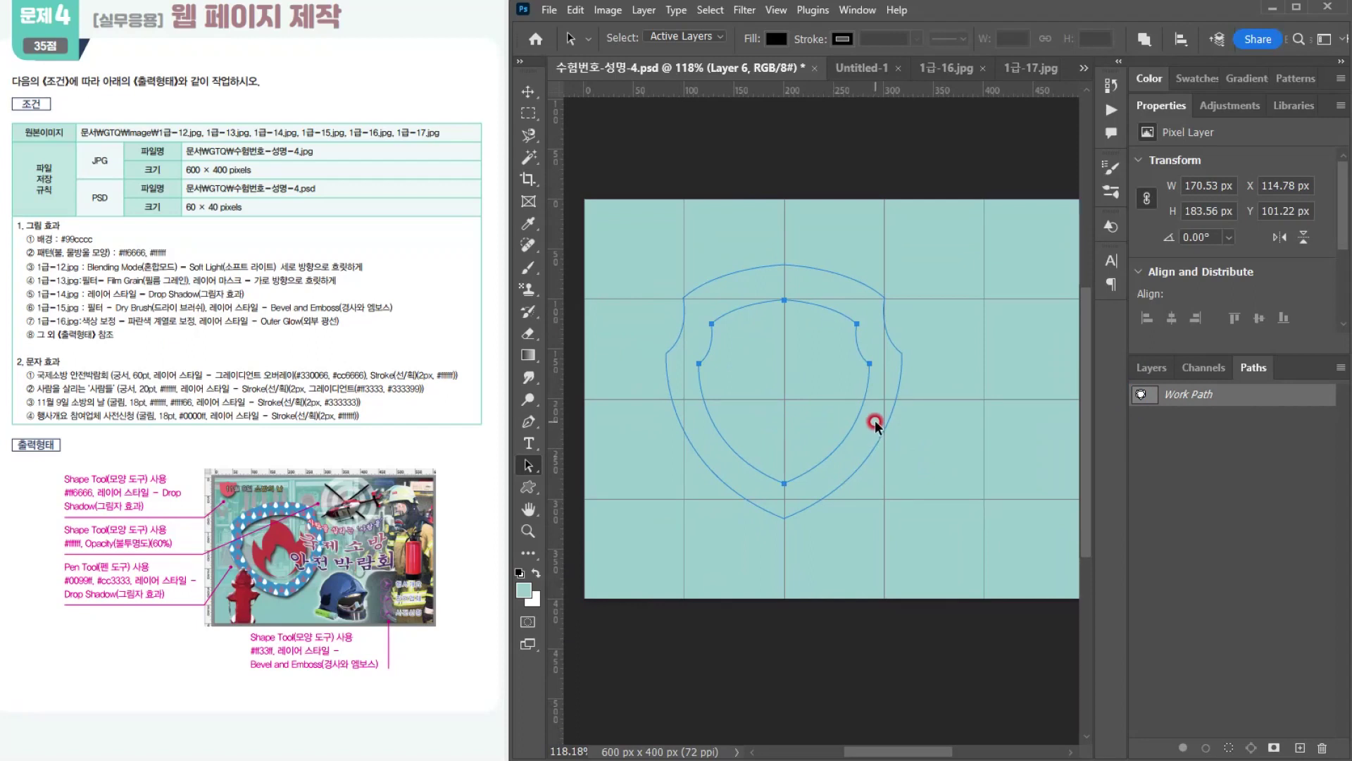
left_click(1141, 39)
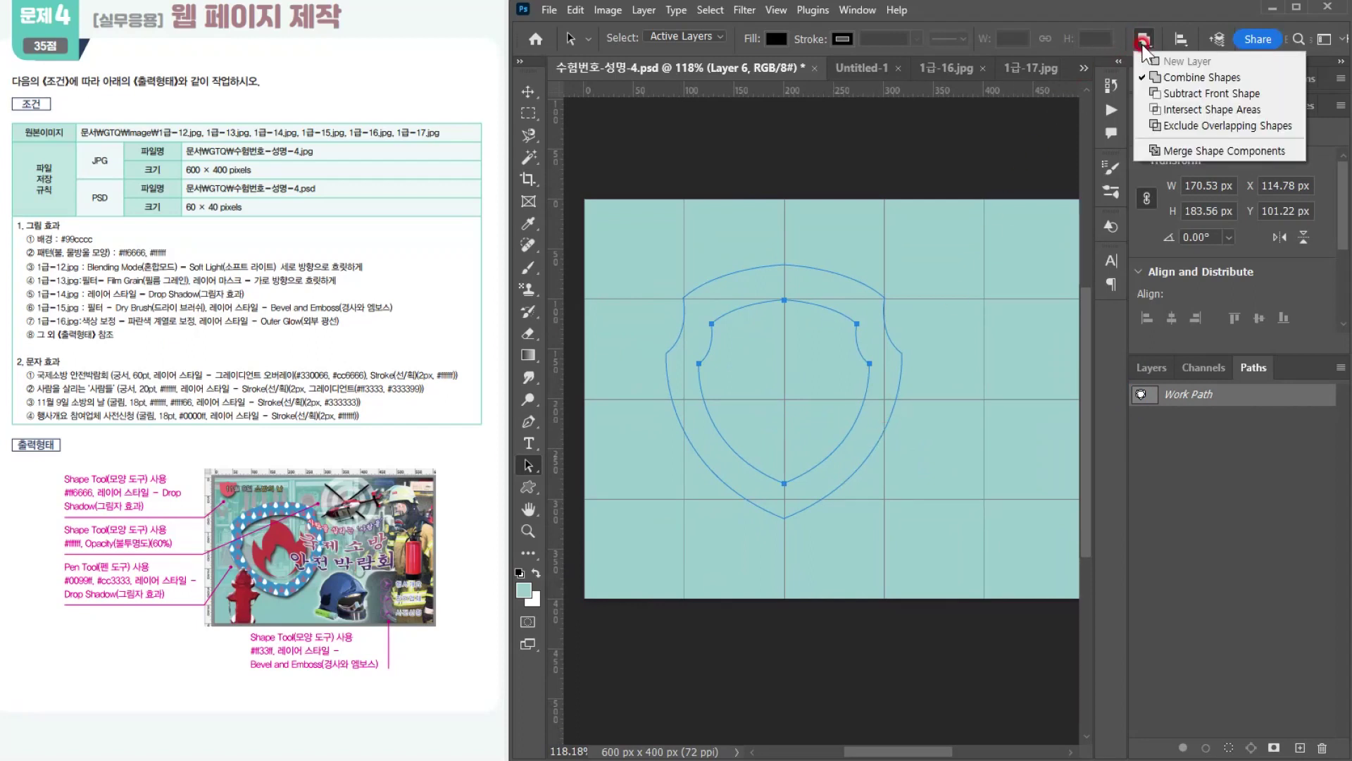
left_click(1157, 95)
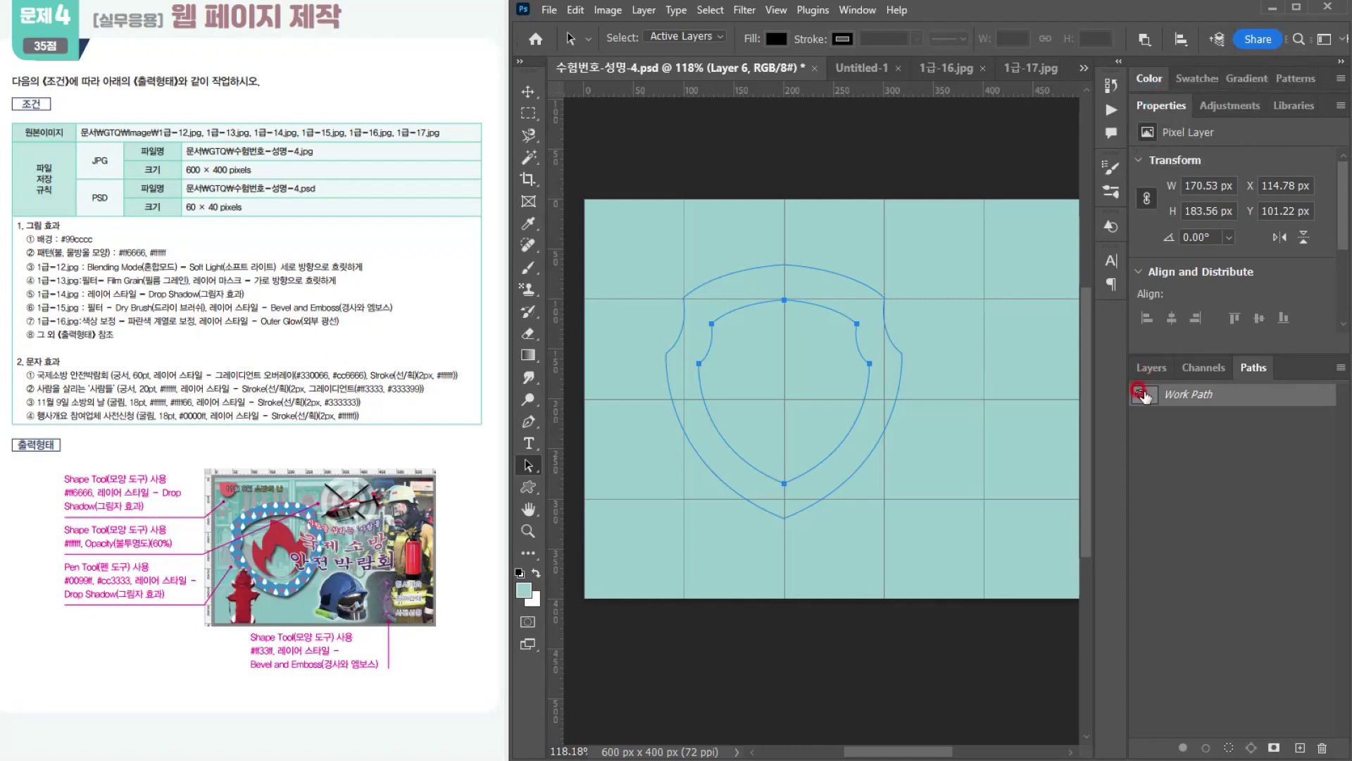
left_click(1142, 394, "ctrl")
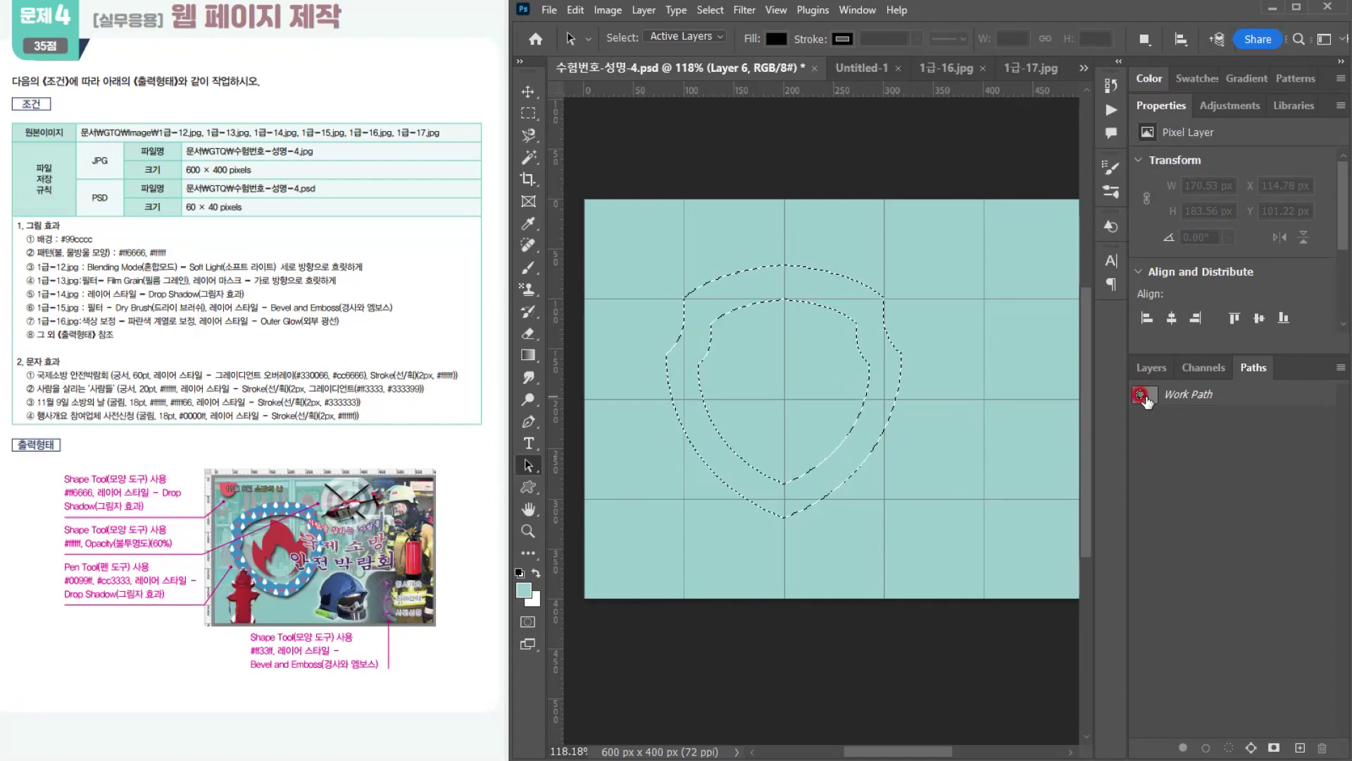
left_click(1145, 397)
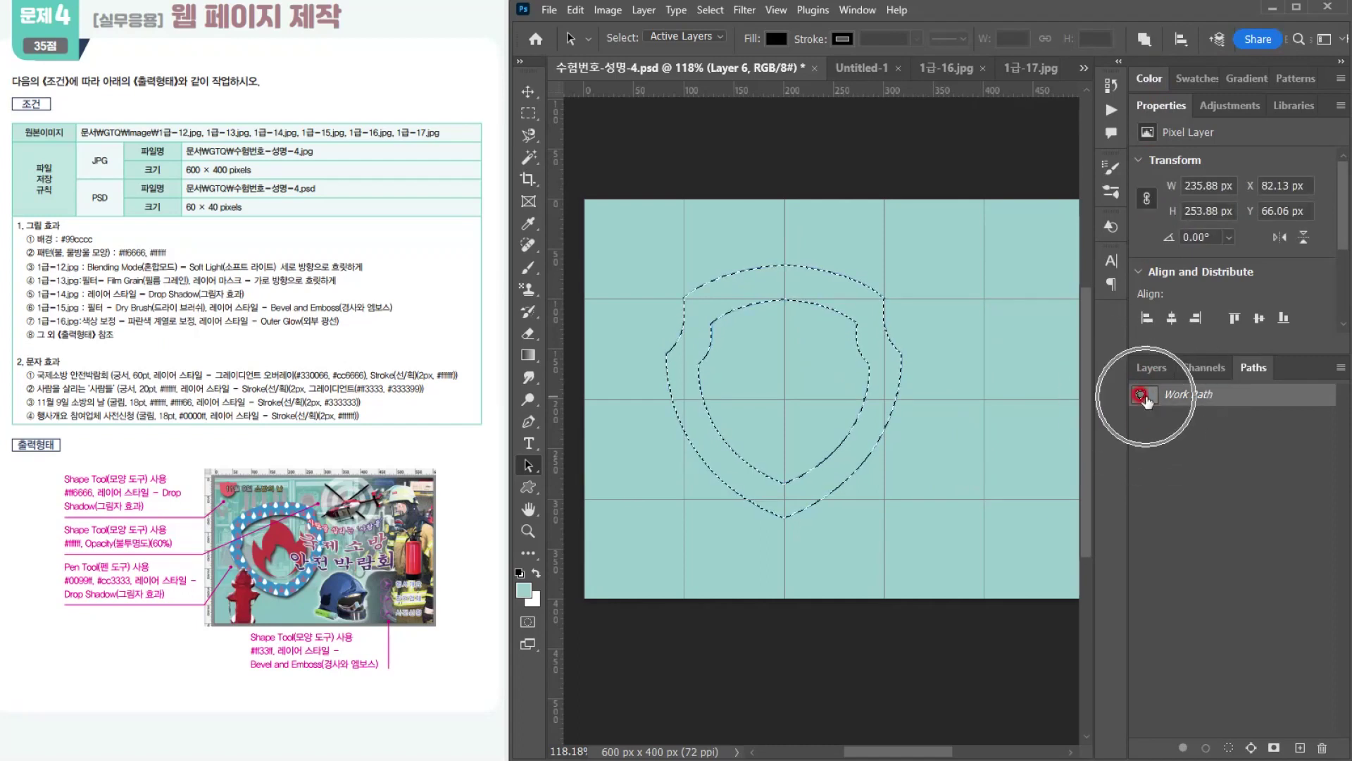
key("ctrl+d")
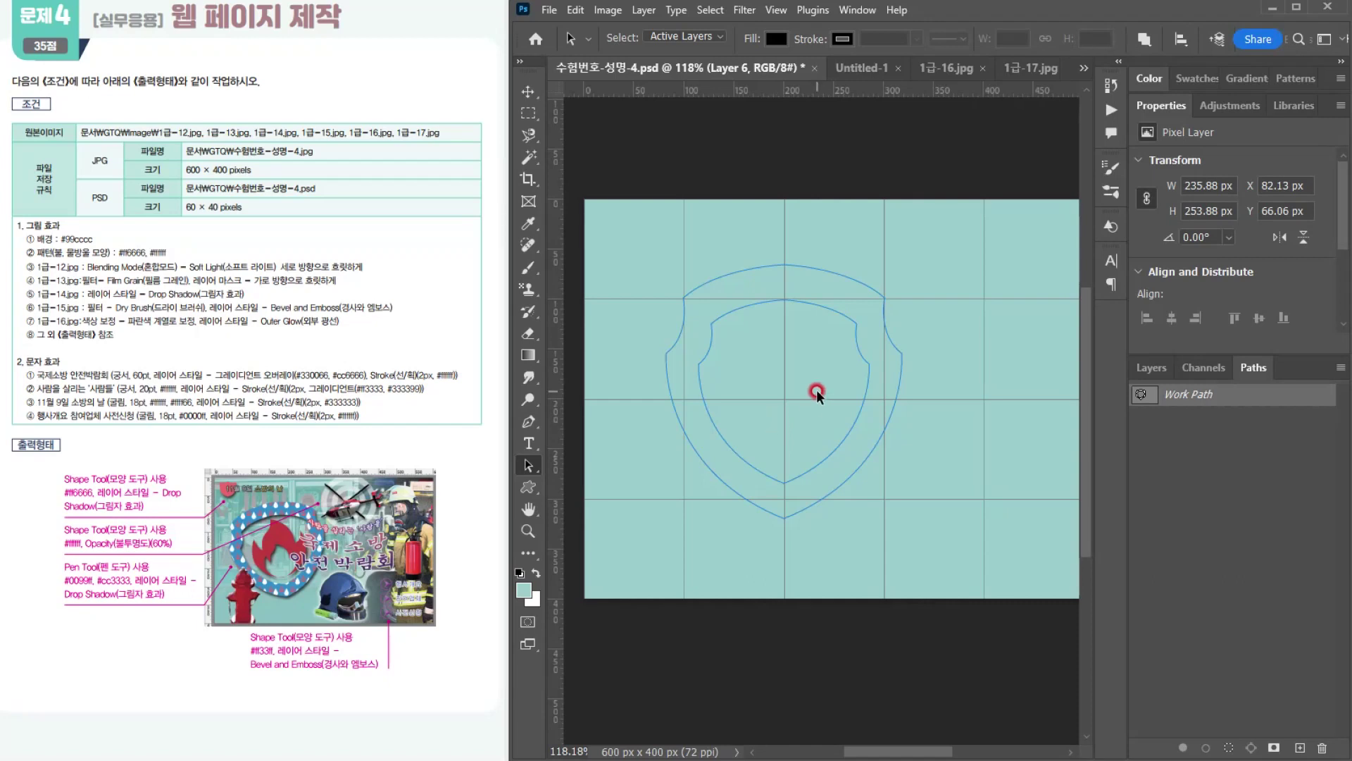
Step: Start a flame path with the Pen tool inside the inner shield, curving from its top center down the right side to the base
left_click(528, 423)
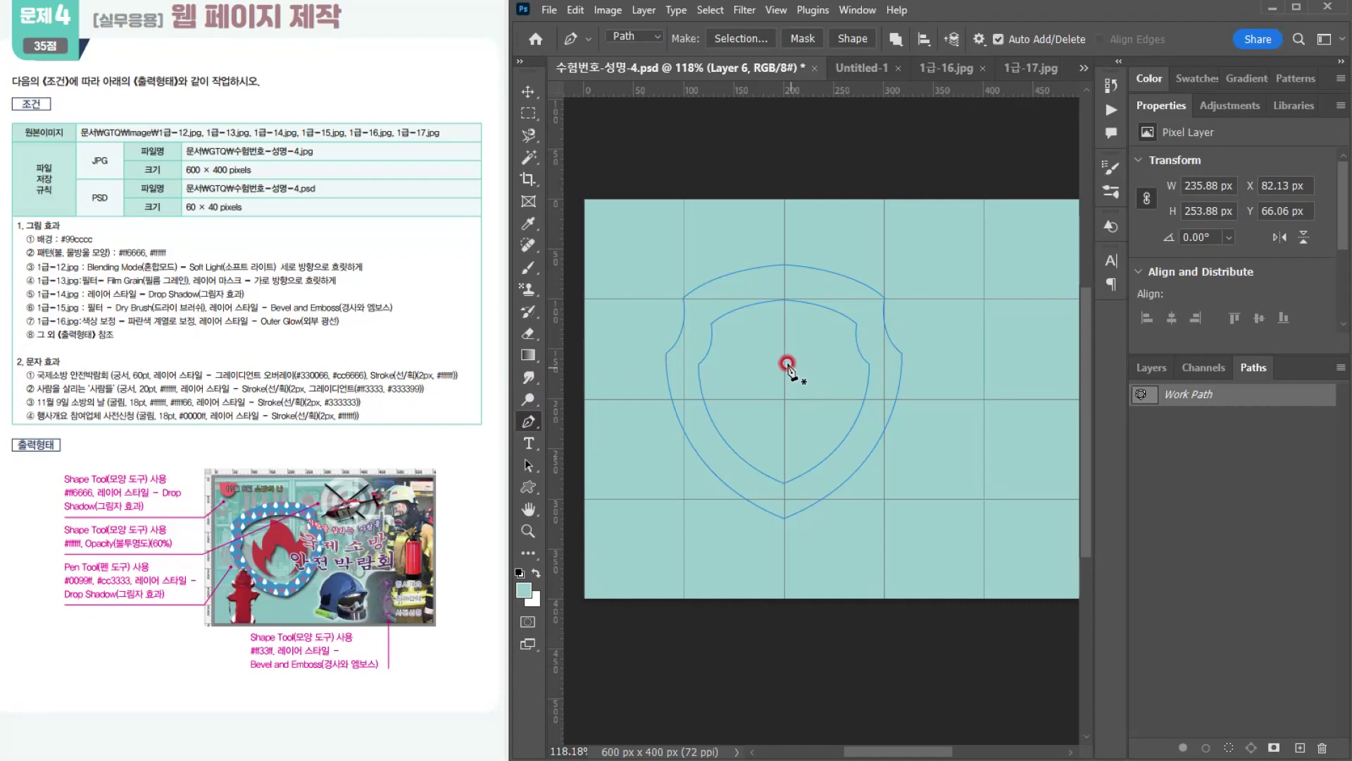
left_click(784, 310)
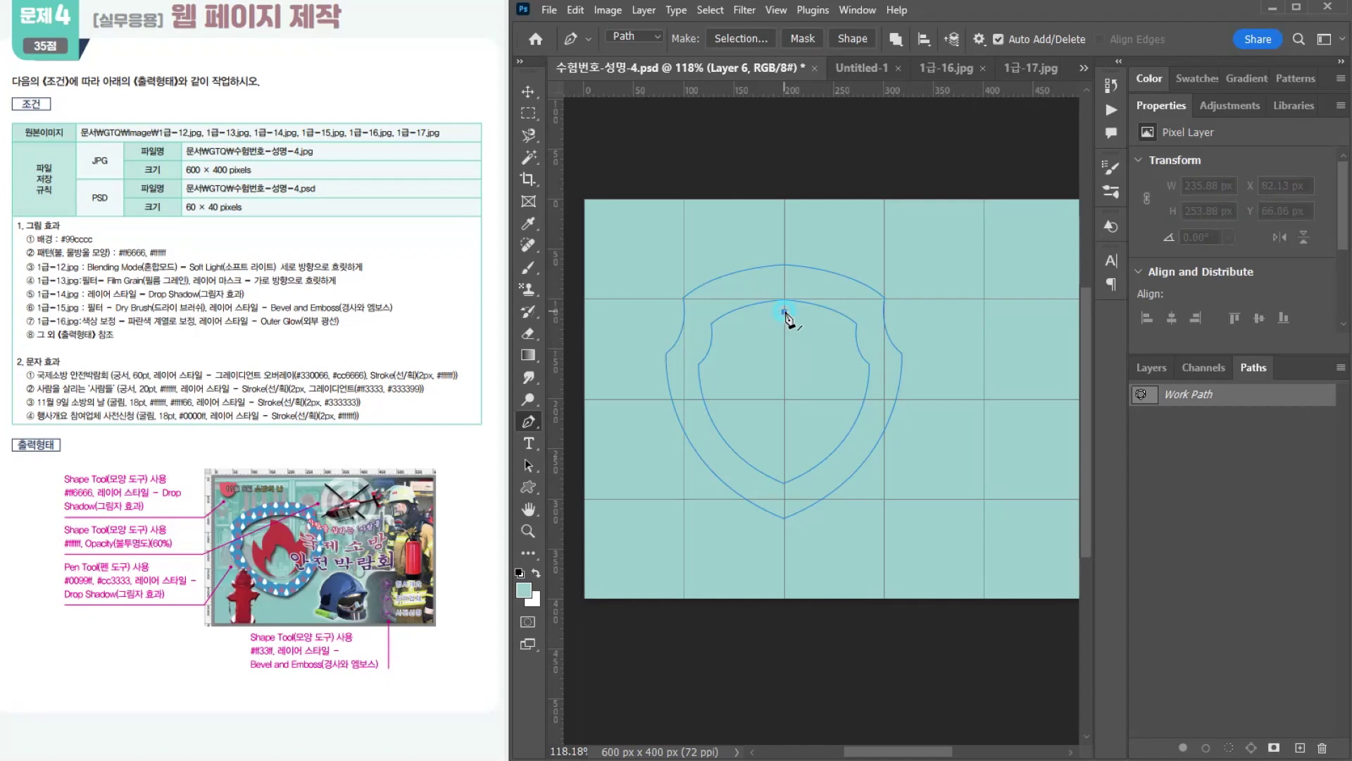
left_click_drag(819, 393, 819, 393)
left_click(824, 362)
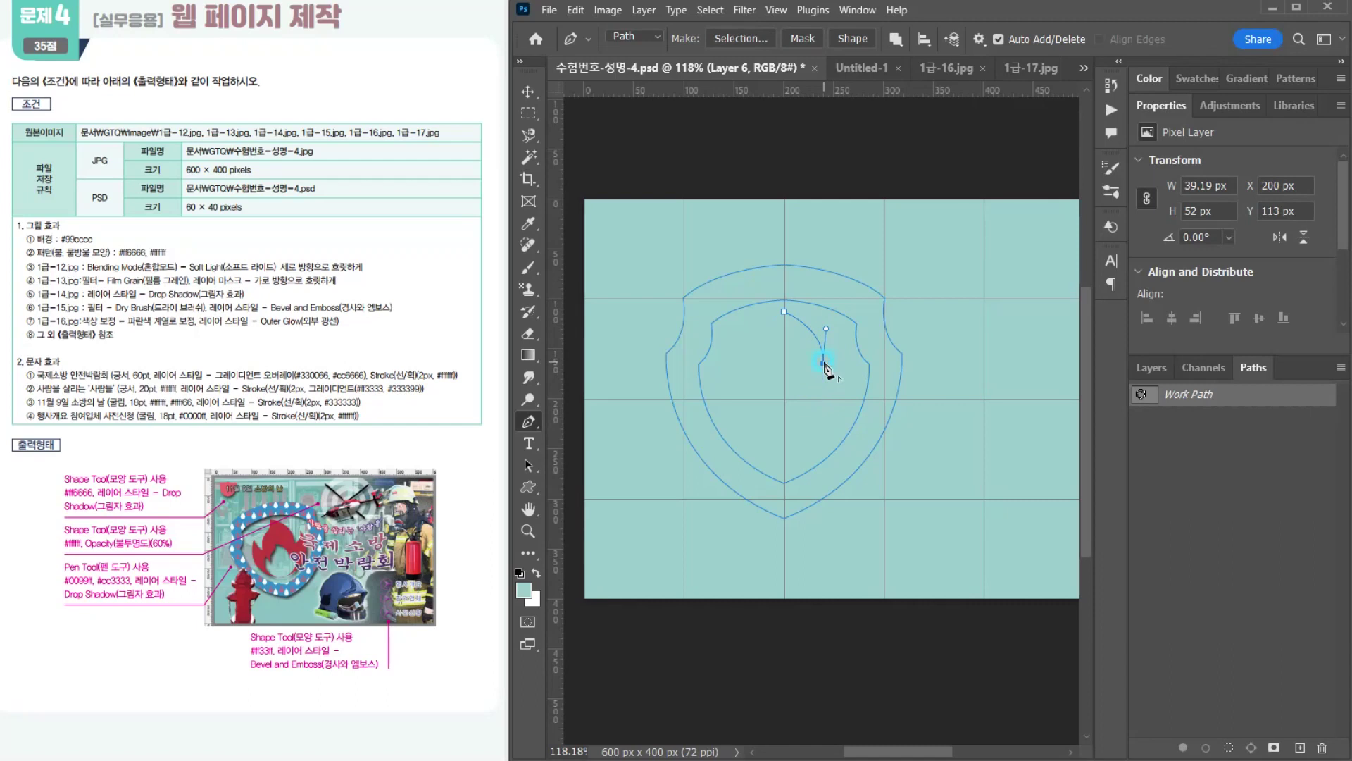
left_click(844, 343)
left_click(844, 342)
left_click_drag(785, 462, 691, 485)
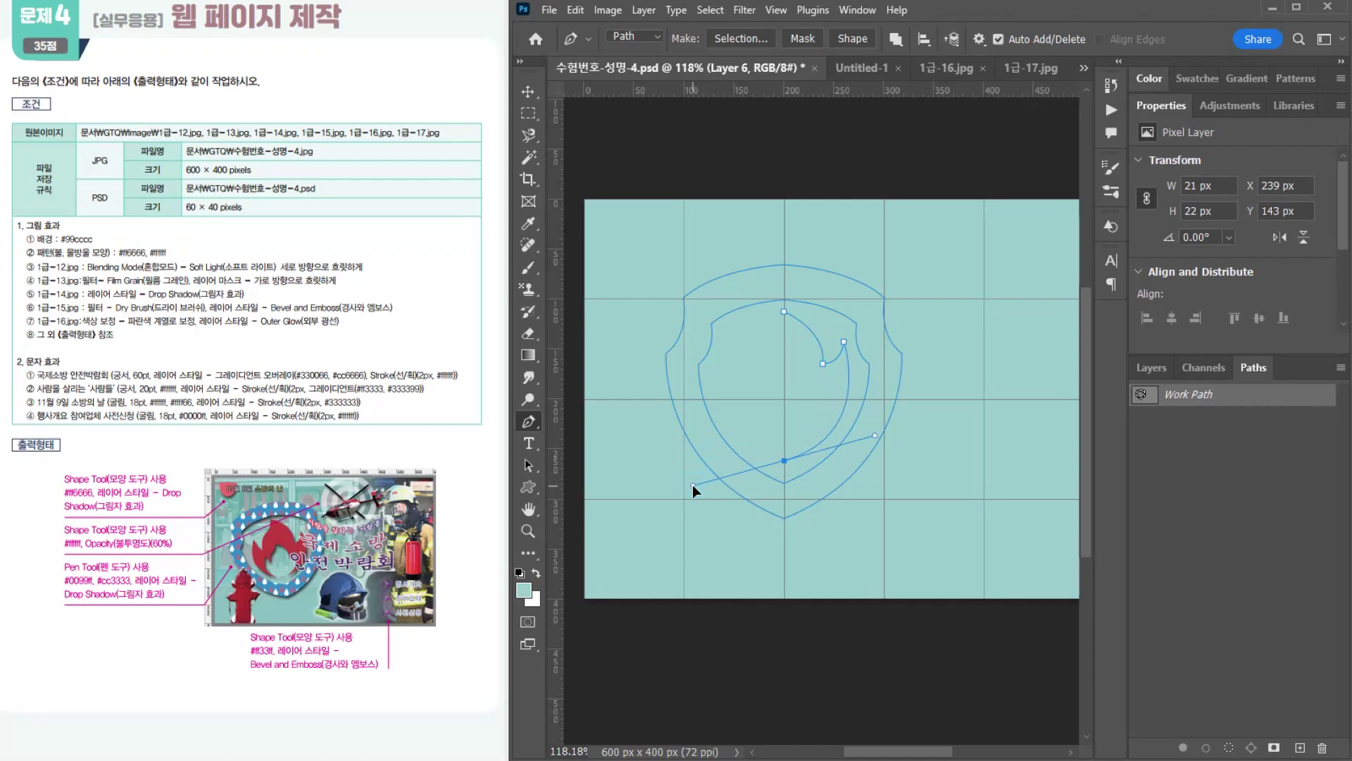
left_click(784, 460)
Step: Continue the flame path up the left side with pointed tips and close it at the top, about 127 × 149 px overall
left_click_drag(716, 390, 716, 390)
left_click(732, 346)
left_click_drag(732, 347, 751, 372)
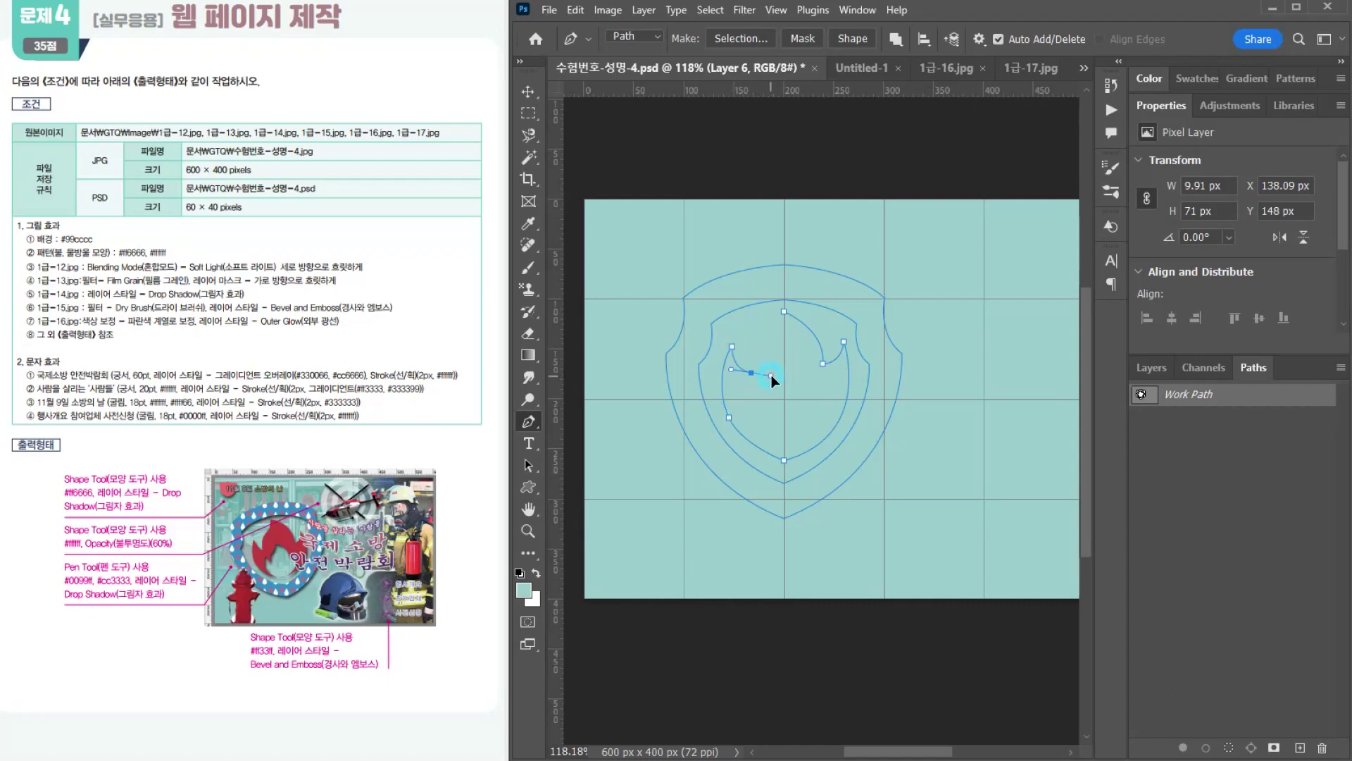
left_click(751, 372, "alt")
left_click(771, 342)
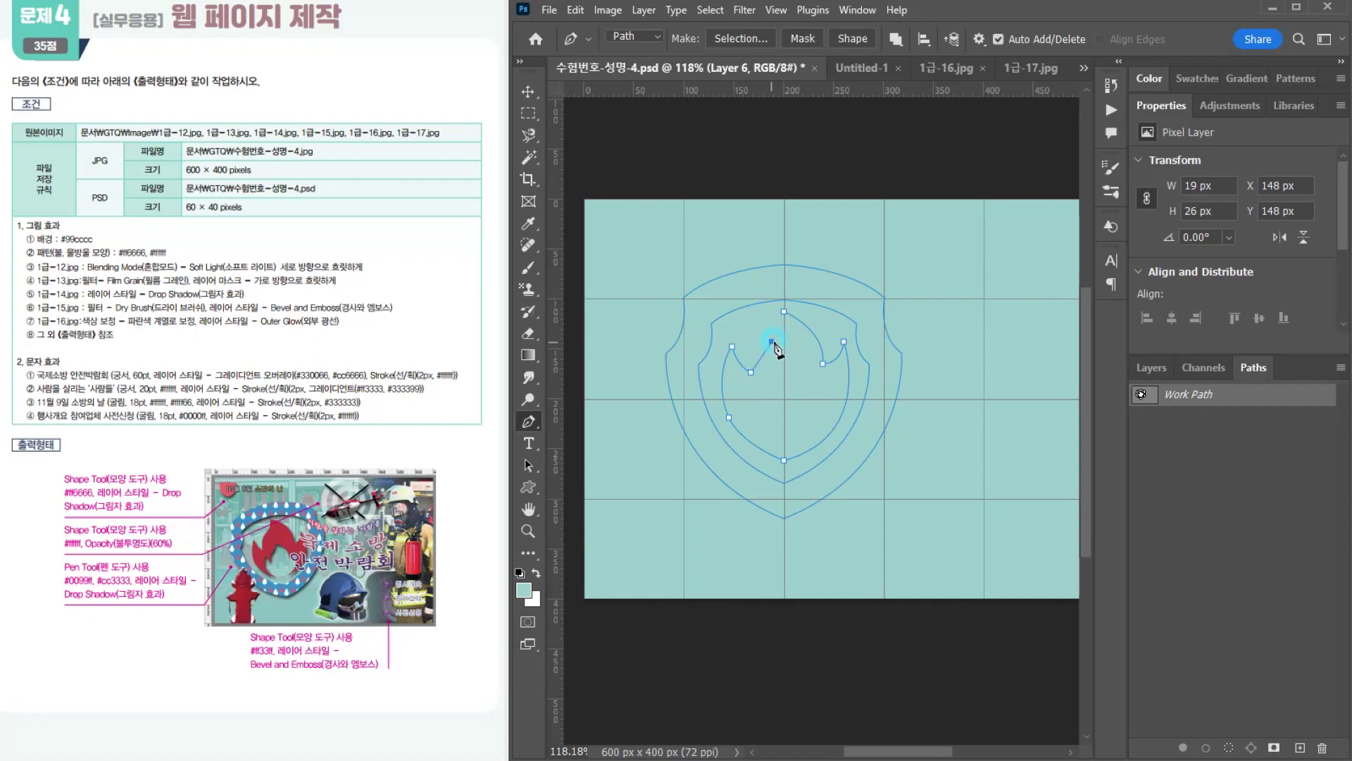
left_click_drag(788, 331, 793, 331)
left_click(785, 313)
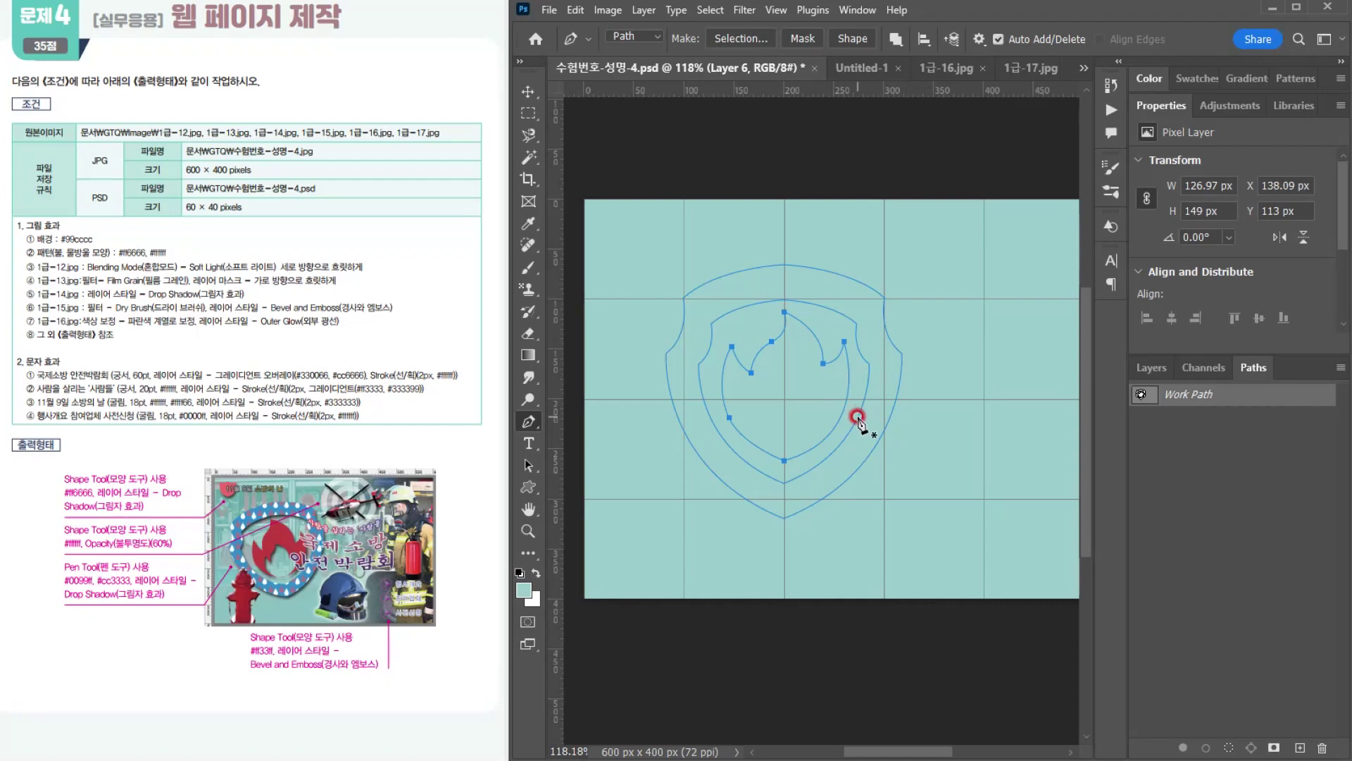
Step: Move the flame's top tip to about X 189 px and lower its right notch to about Y 177 px with the Direct Selection tool
left_click_drag(526, 465, 603, 481)
left_click(785, 314)
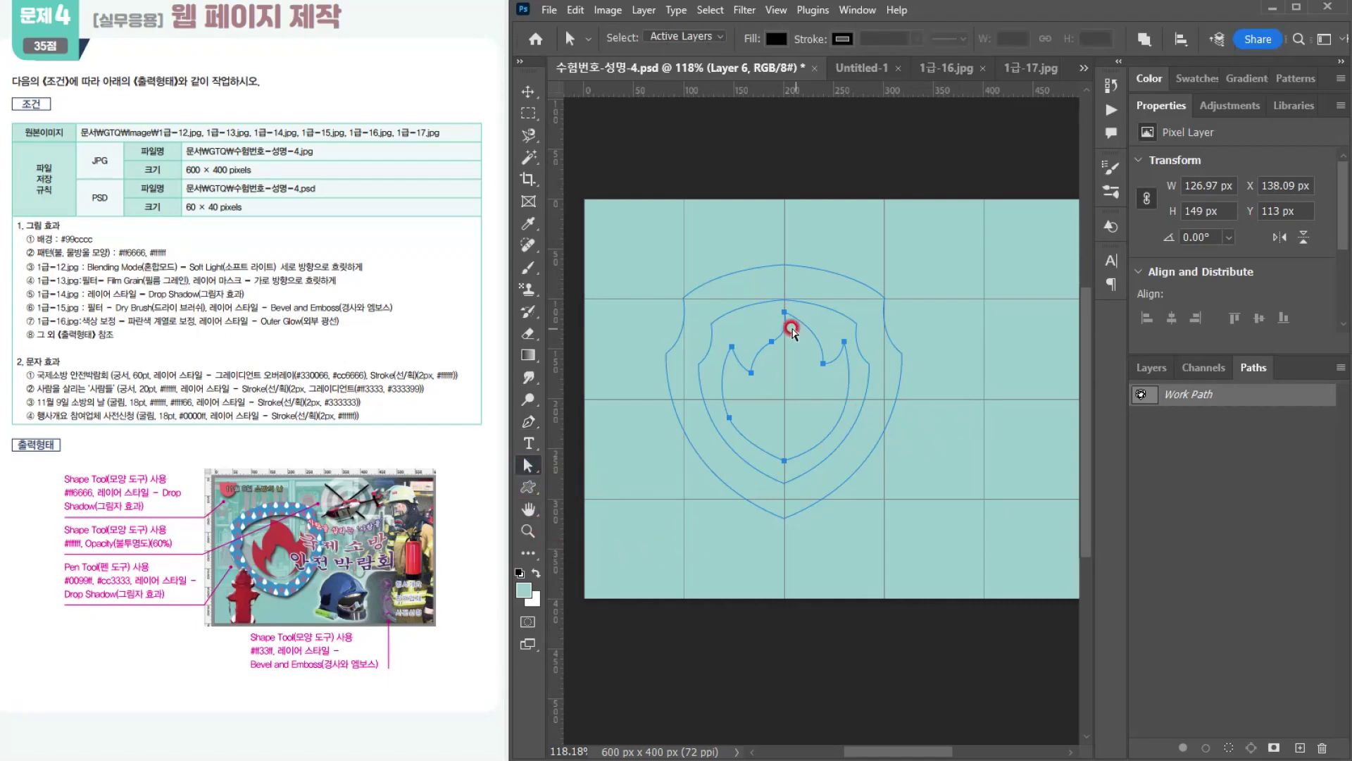
left_click_drag(786, 314, 836, 324)
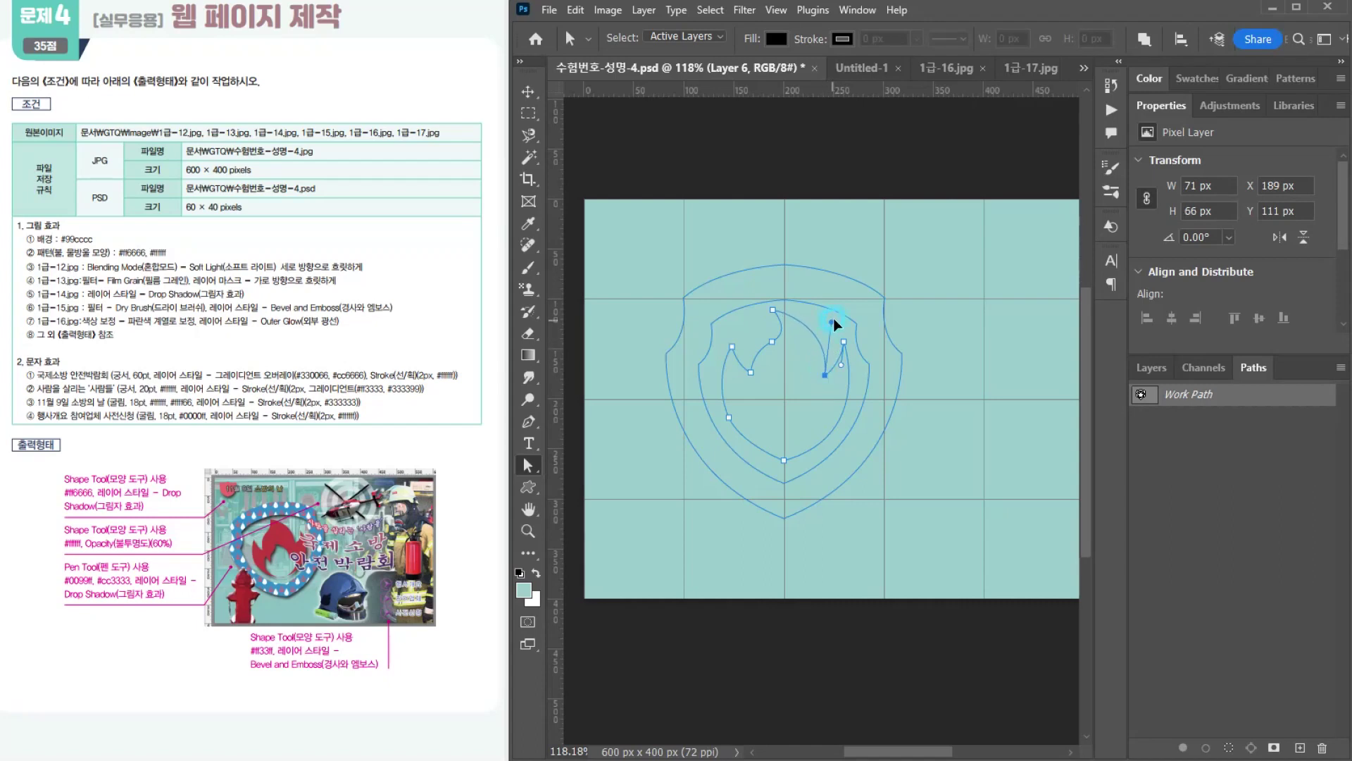
left_click_drag(844, 371, 845, 374)
left_click(945, 483)
left_click(956, 509)
left_click(917, 475)
Step: Reshape the flame's left notch so it cuts deeper between the left and middle tips, and deselect the path
left_click(764, 345)
mouse_move(766, 344)
left_mouse_down()
mouse_move(788, 329)
mouse_move(750, 371)
mouse_move(759, 387)
mouse_move(767, 345)
left_mouse_up()
left_click(764, 345)
left_click(945, 482)
left_click(972, 489)
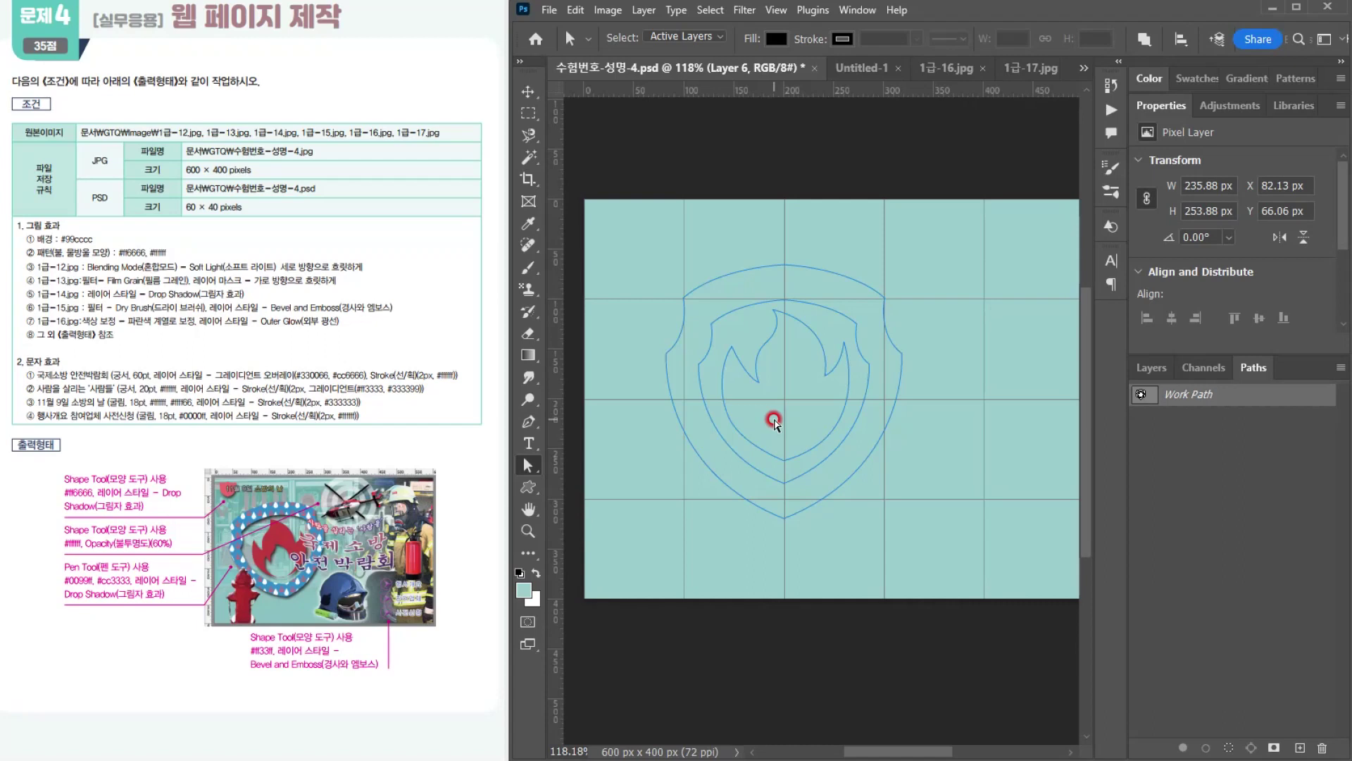
Step: Duplicate the flame path with a free transform, scale the copy to about 77%, and move it down to the original flame's base
right_click(528, 465)
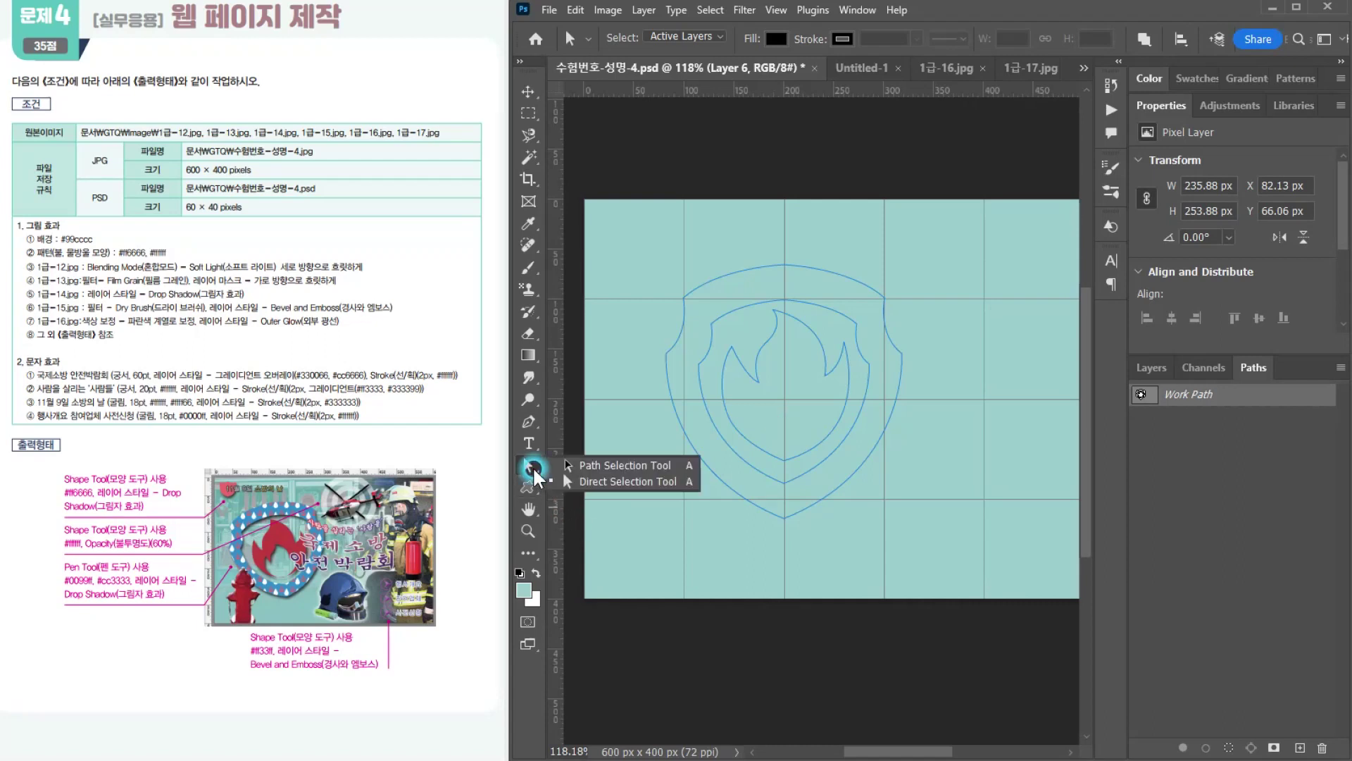
left_click(610, 481)
left_click(789, 385)
left_click(803, 403)
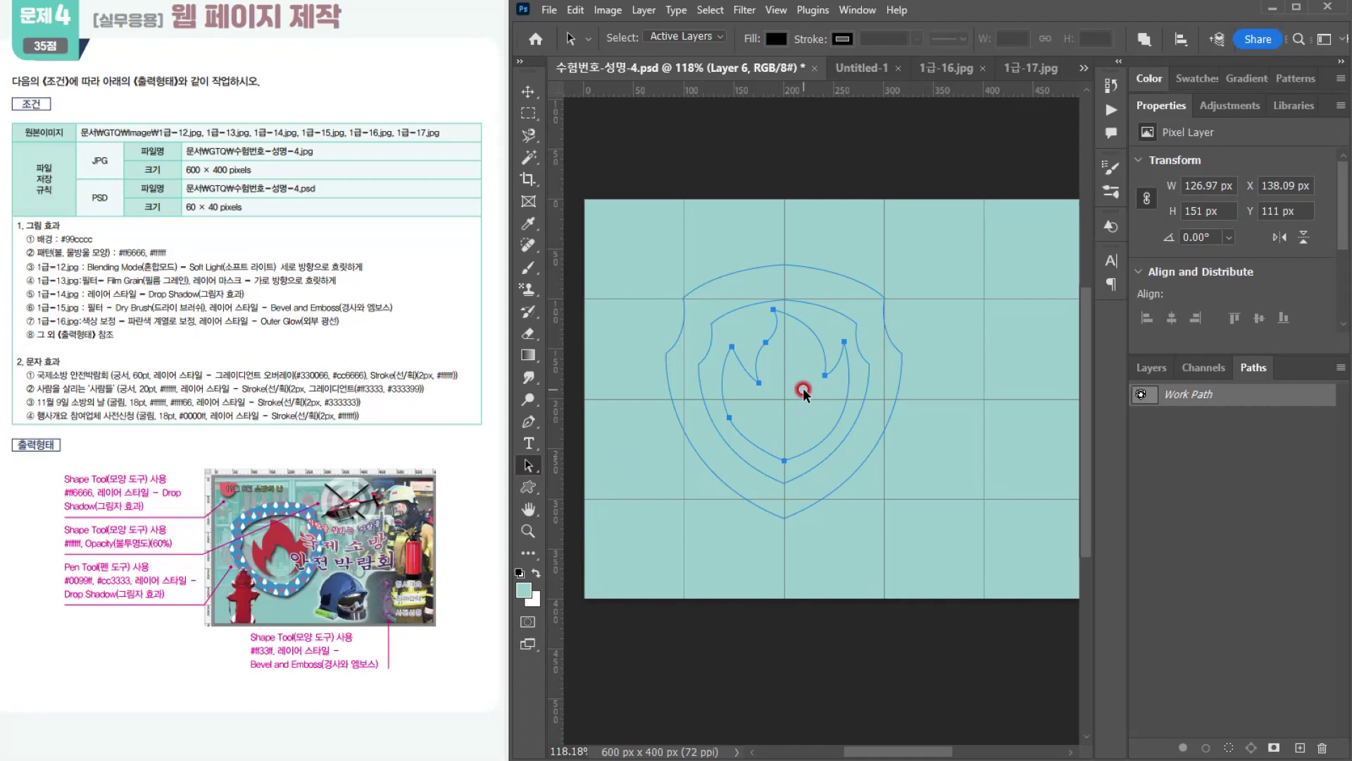
key("ctrl")
key("ctrl")
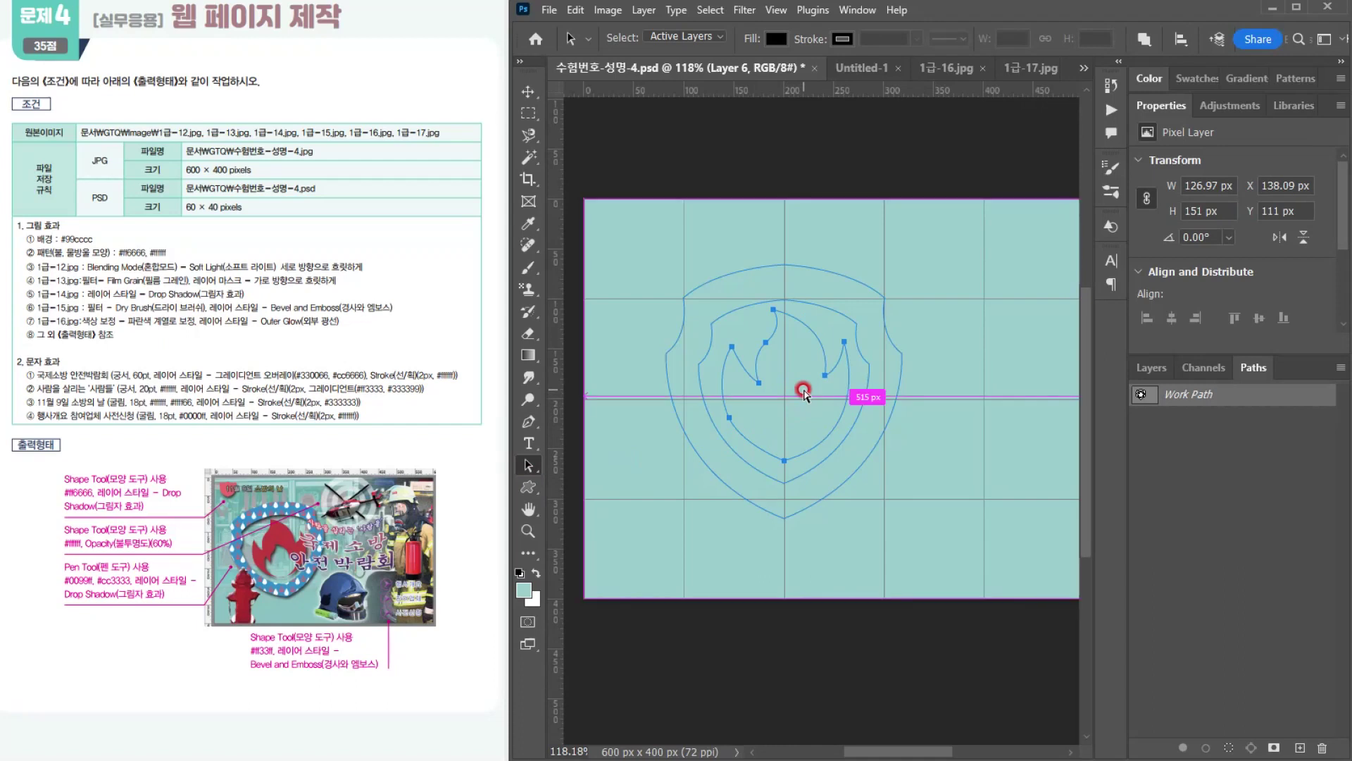
key("ctrl+t")
left_click_drag(849, 307, 833, 331)
left_click_drag(797, 399, 801, 421)
key("Down")
key("Down")
key("Down")
key("Down")
key("Down")
key("Down")
key("Down")
key("Down")
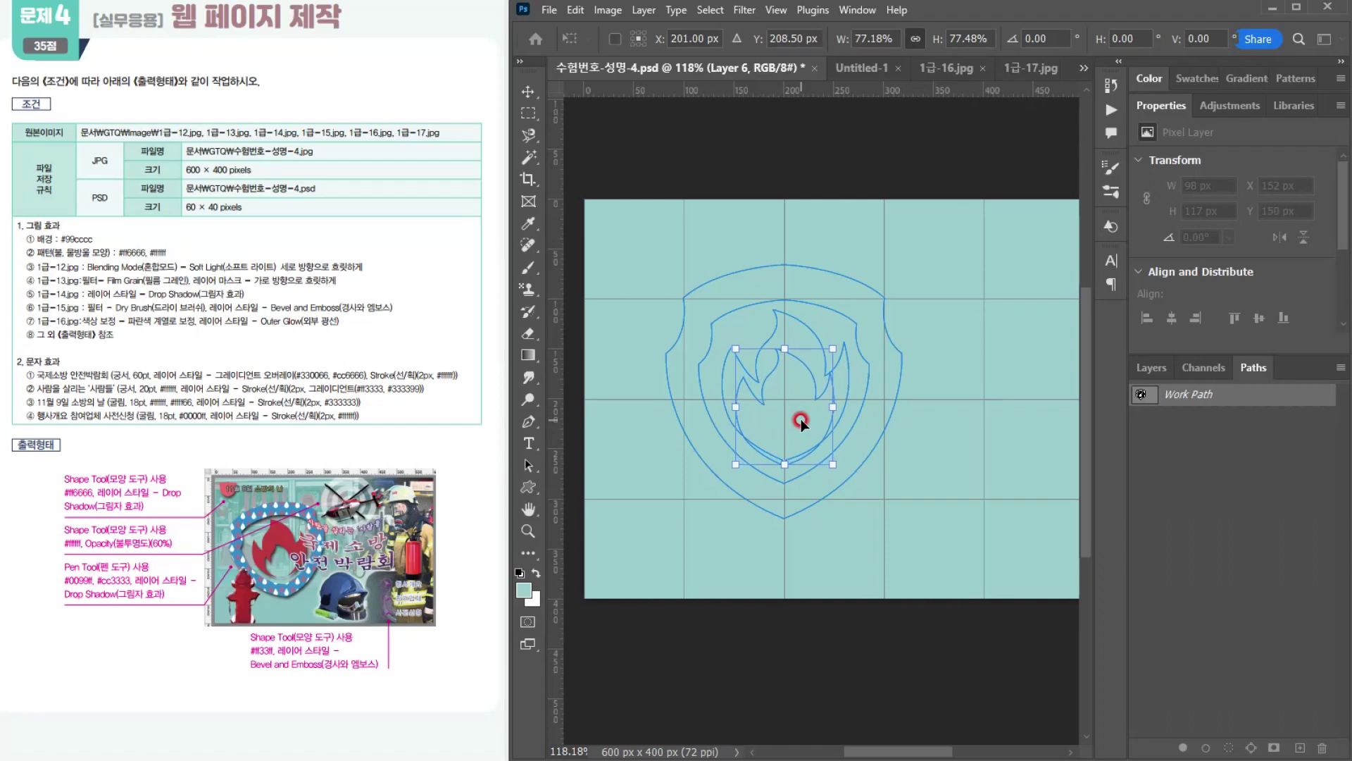
Step: Shrink the inner flame copy to about 69% of the original, nudge it to center Y 213.5 px, and apply the transform
left_click_drag(833, 349, 828, 358)
key("Down")
key("Down")
key("Down")
key("Down")
key("Down")
key("Down")
key("Down")
key("Down")
key("Down")
key("Down")
key("Down")
key("Down")
key("Down")
key("Down")
key("Up")
key("Up")
key("Up")
key("Up")
key("Up")
key("Up")
key("Up")
key("Up")
key("Up")
key("Up")
key("Up")
key("Up")
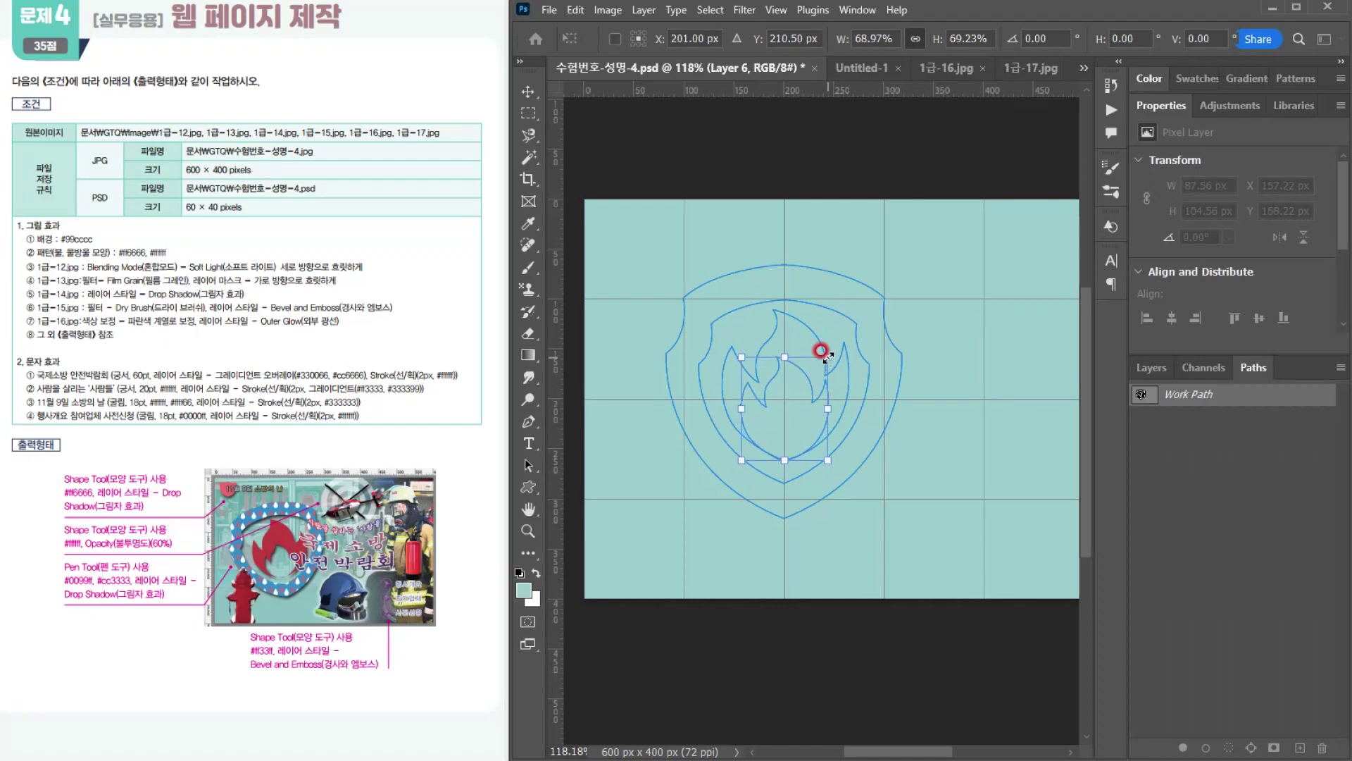
key("Down")
key("Down")
key("Down")
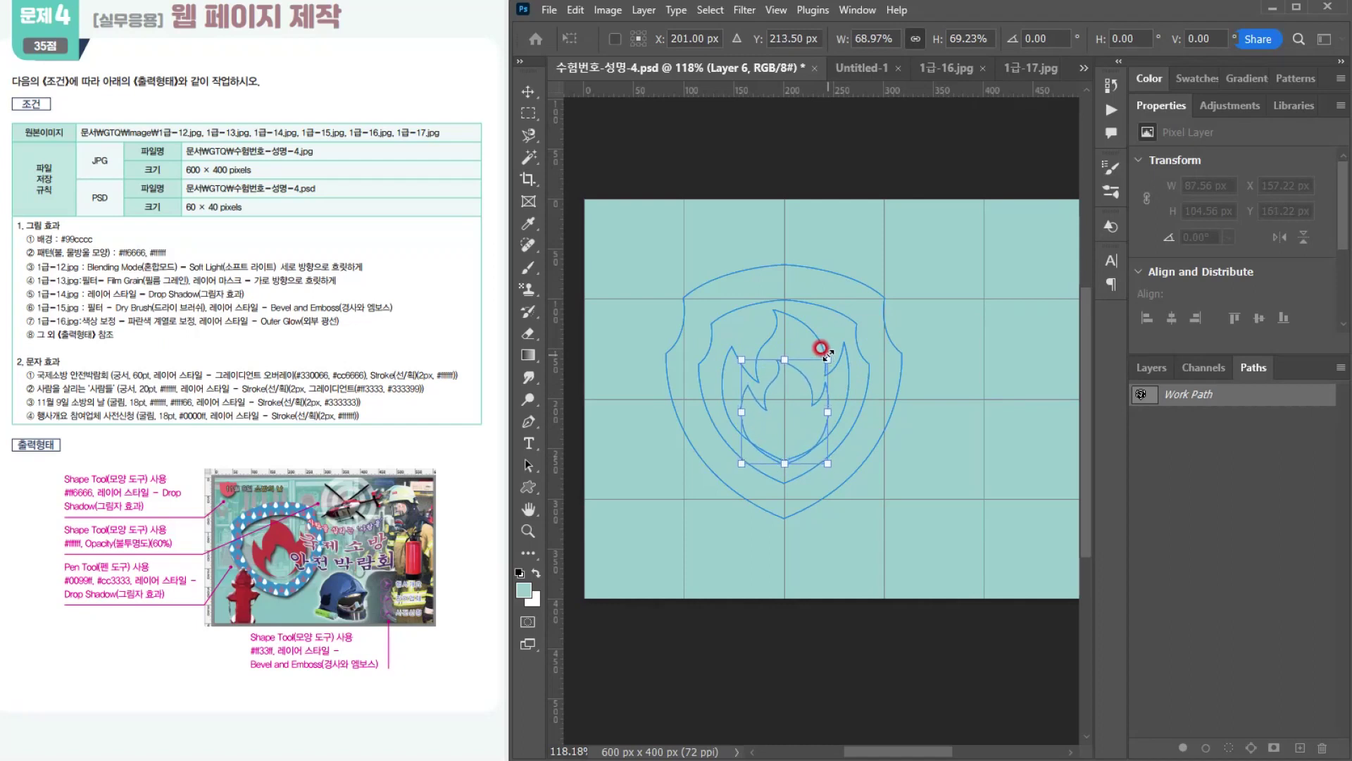
key("Return")
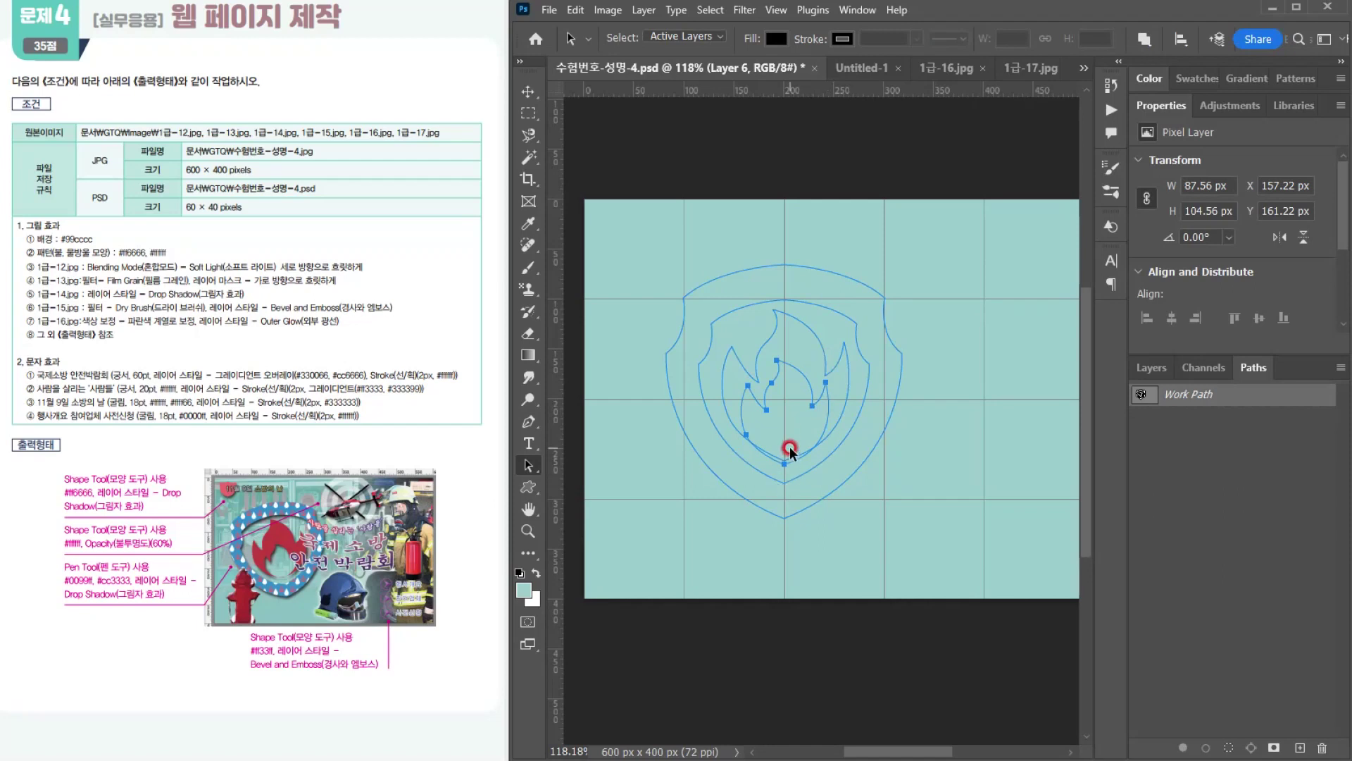
Step: Check the path areas with Combine Shapes on the inner flame by loading the whole work path as a selection, and clear the selection
left_click(1144, 38)
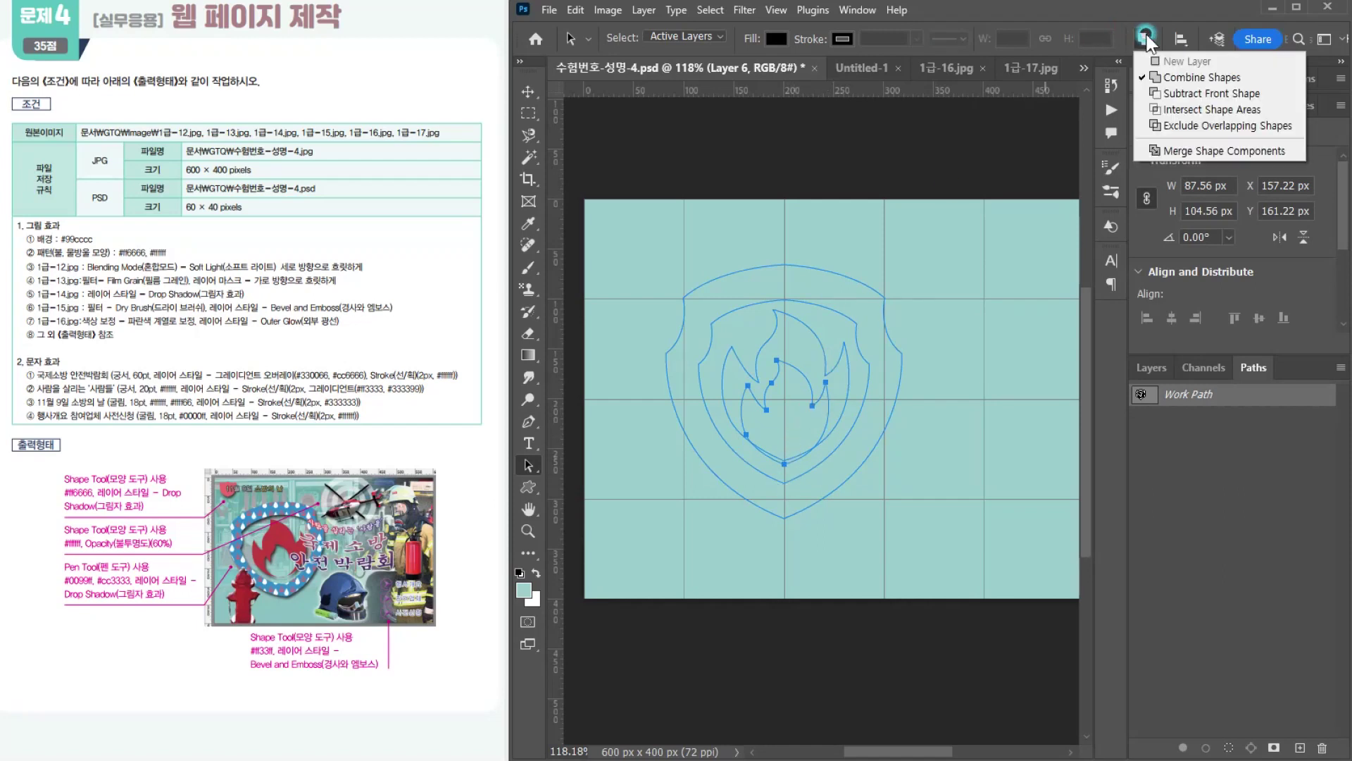
left_click(1155, 77)
left_click(1151, 395)
left_click(1144, 394, "ctrl")
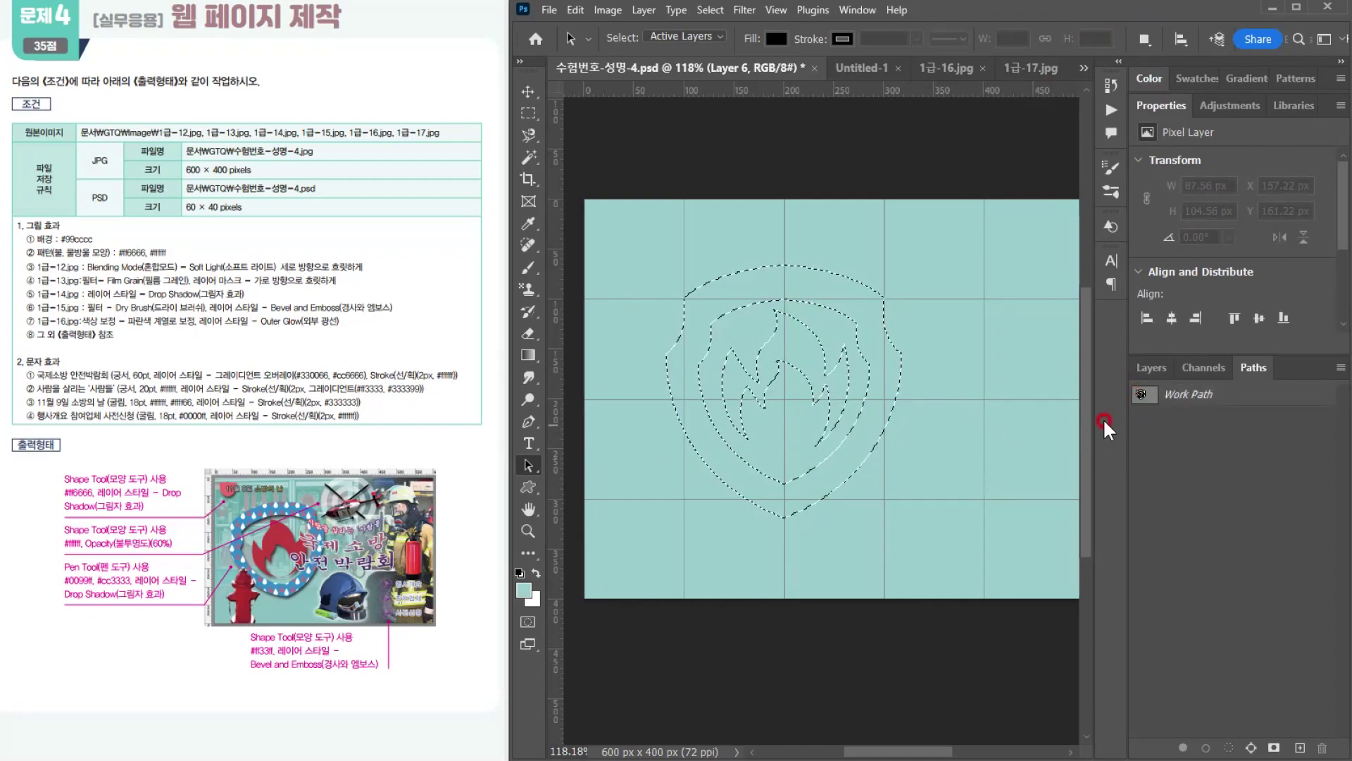
left_click(1144, 394)
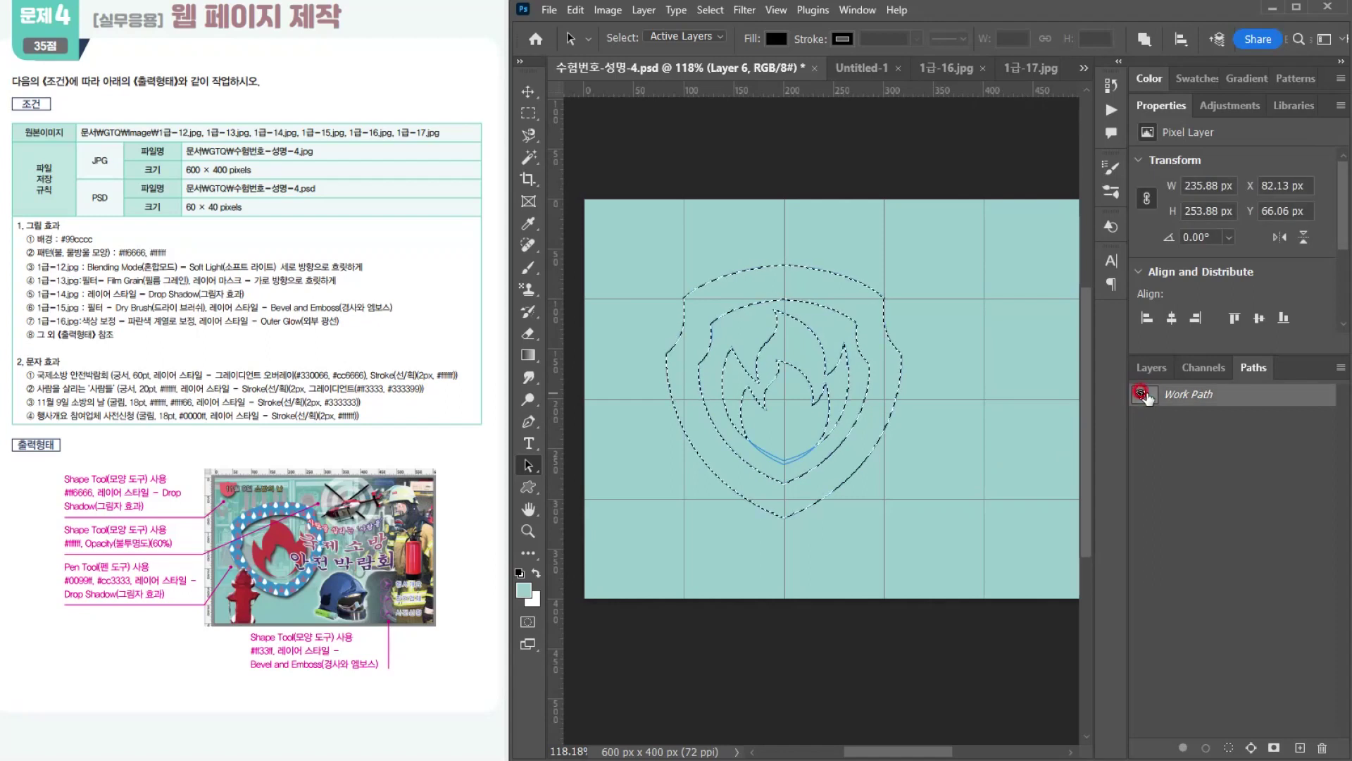
key("ctrl+d")
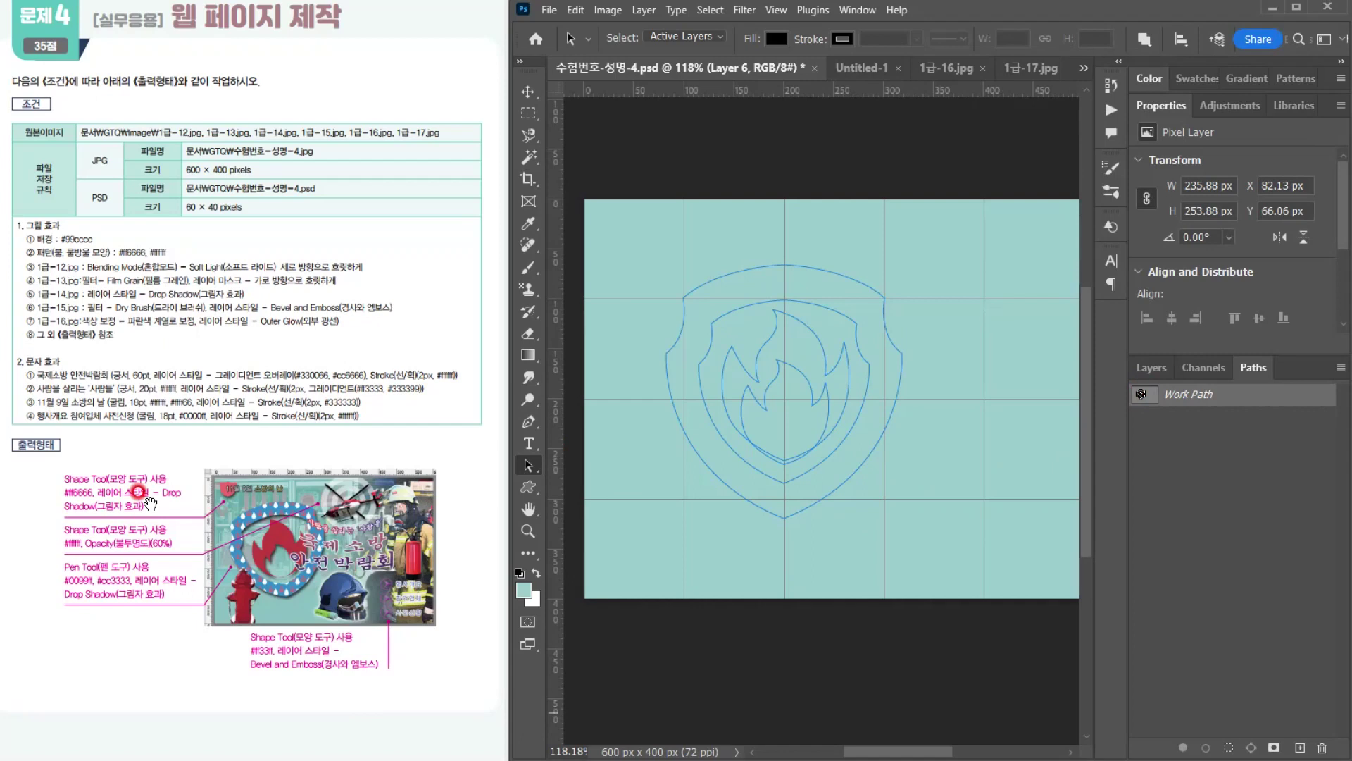
Step: Load only the outer and inner shield paths as a selection and add a new layer above Layer 6
left_click_drag(858, 251, 840, 314)
left_click(678, 435)
left_click(578, 481)
left_click(858, 237)
left_click_drag(857, 236, 828, 325)
left_click(1226, 746)
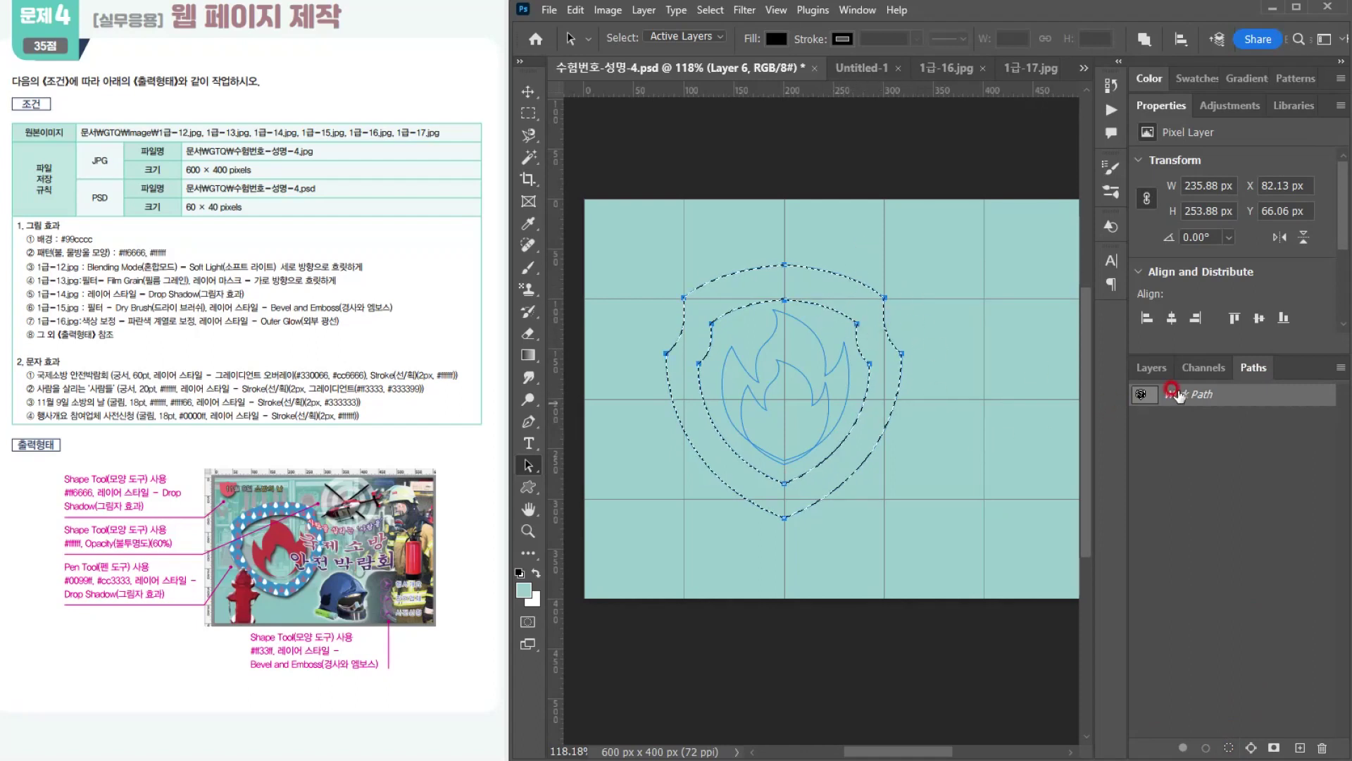
left_click(1144, 375)
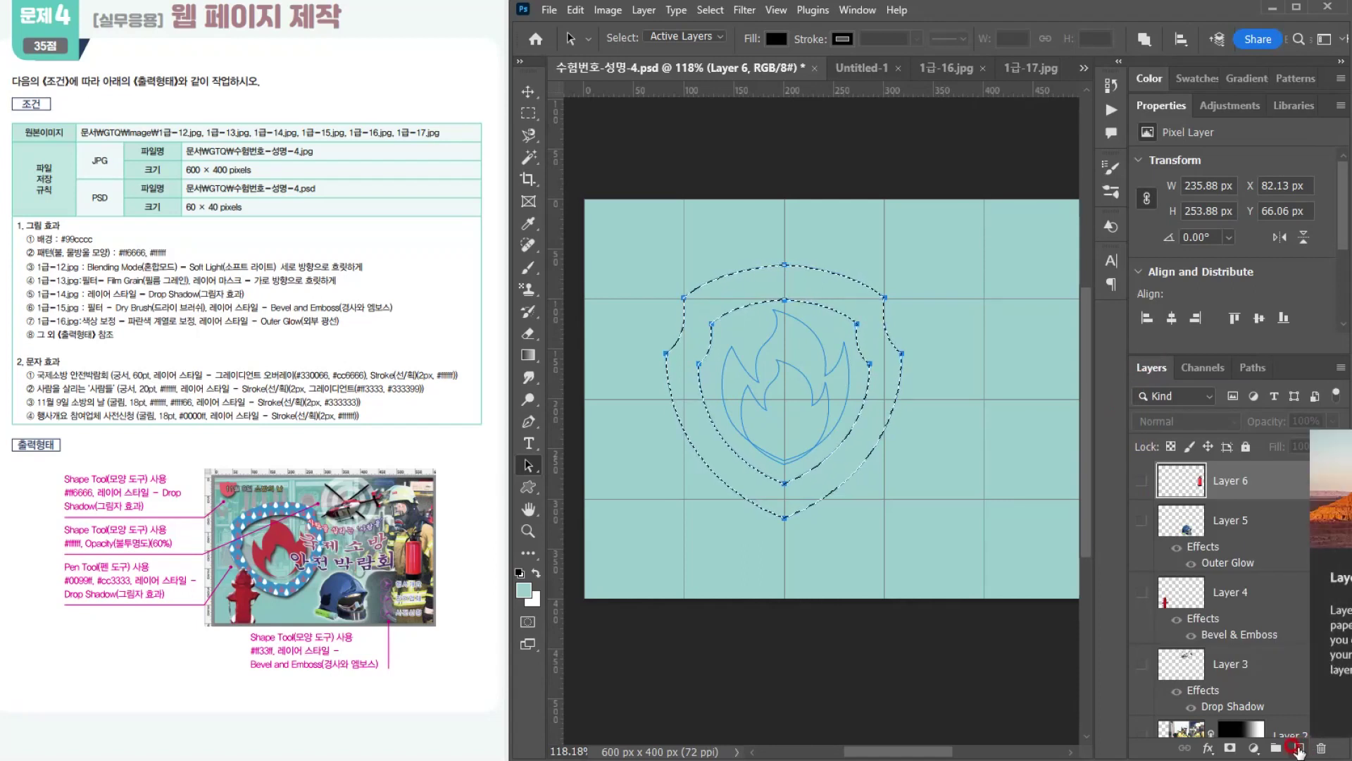
left_click(1299, 748)
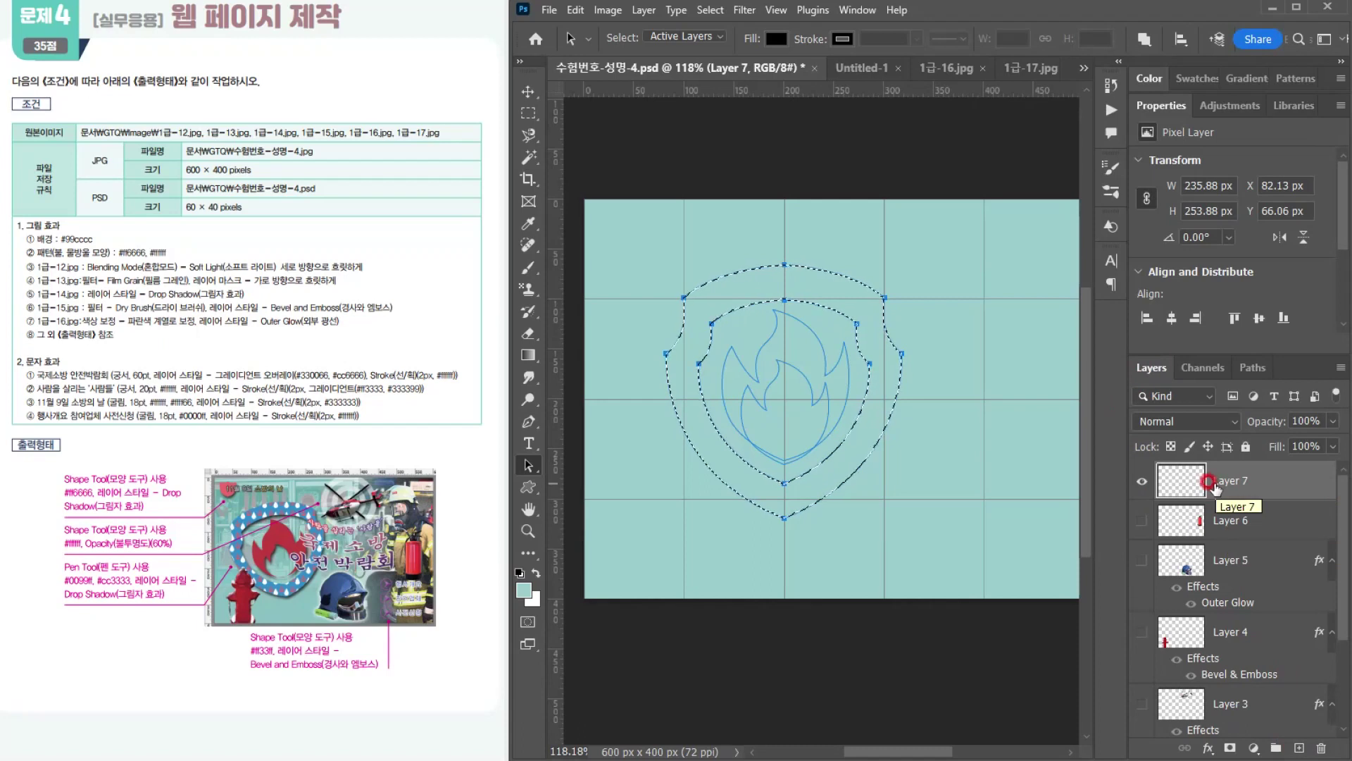
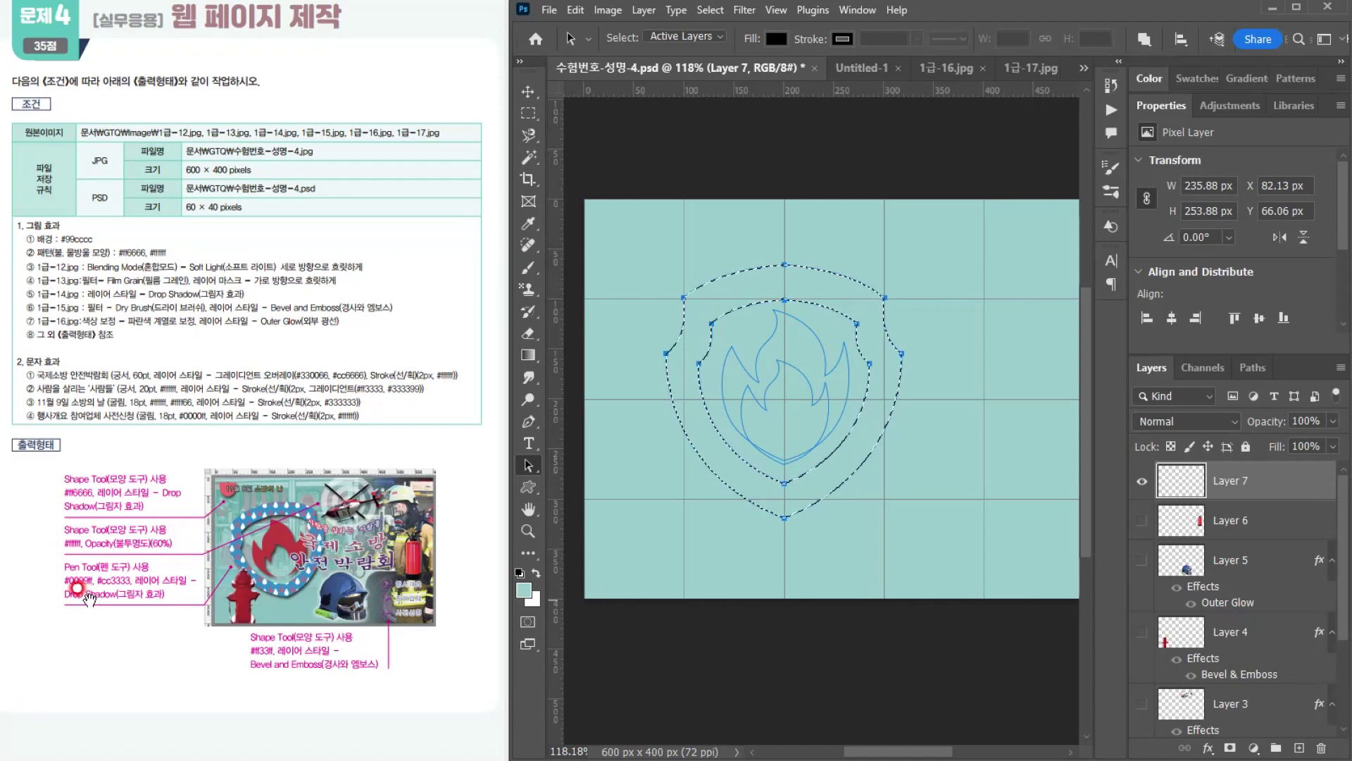
Step: Fill the shield border selection on Layer 7 with #0099ff and clear the selection
left_click(524, 590)
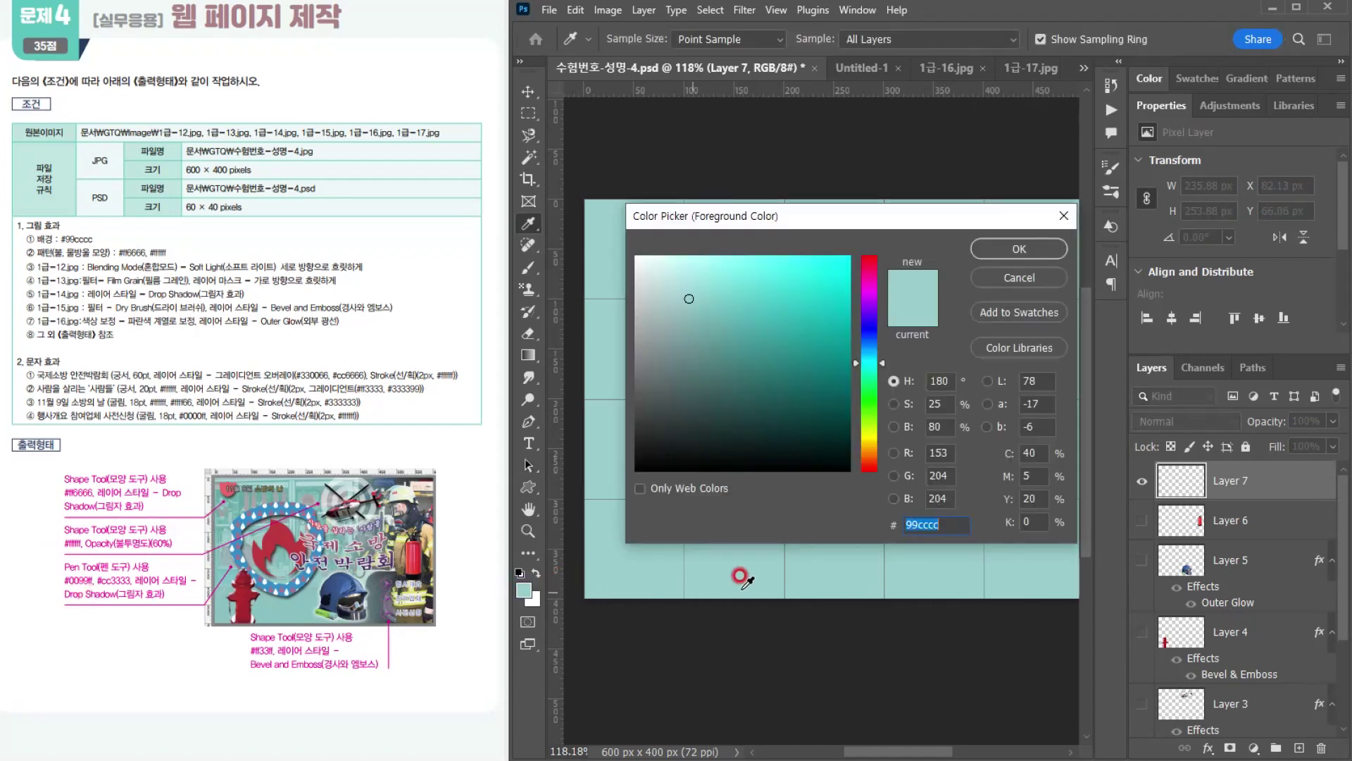
type("0099ff")
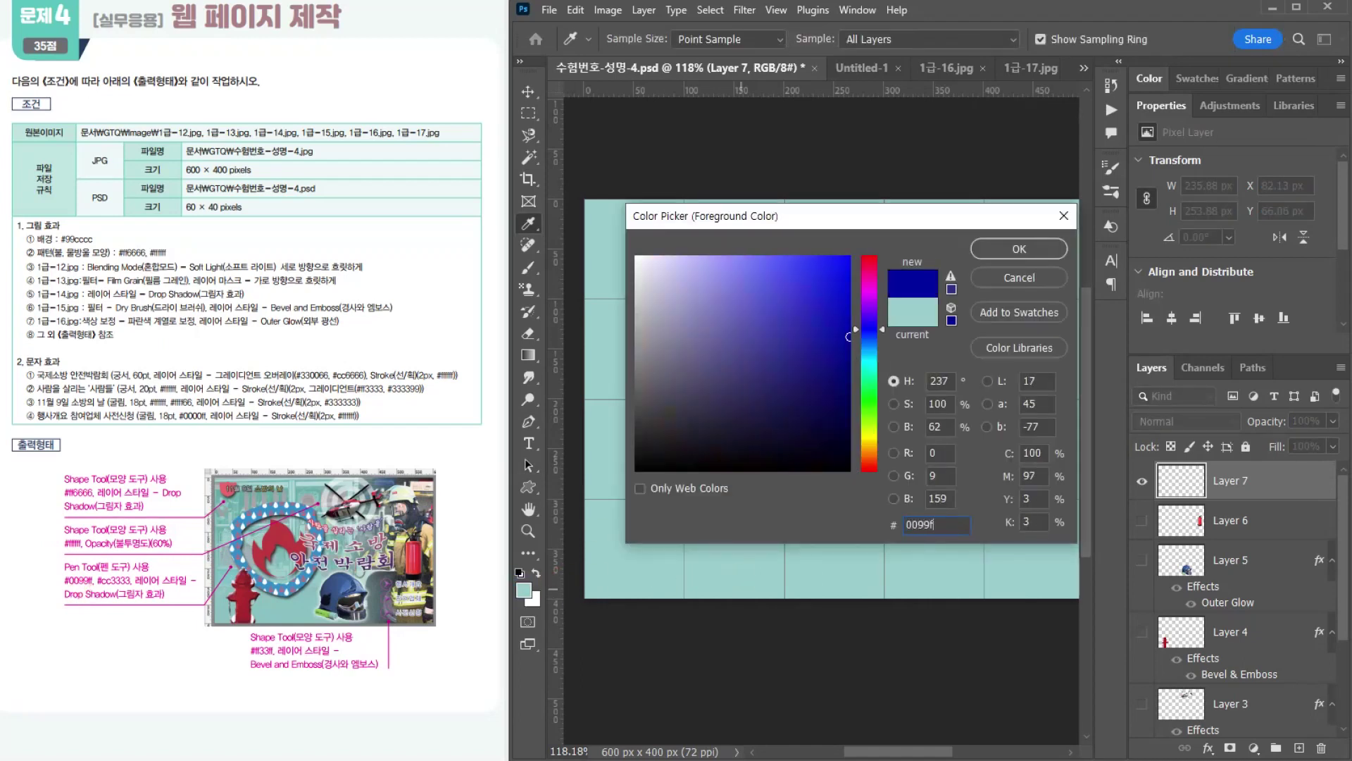
key("Return")
key("a")
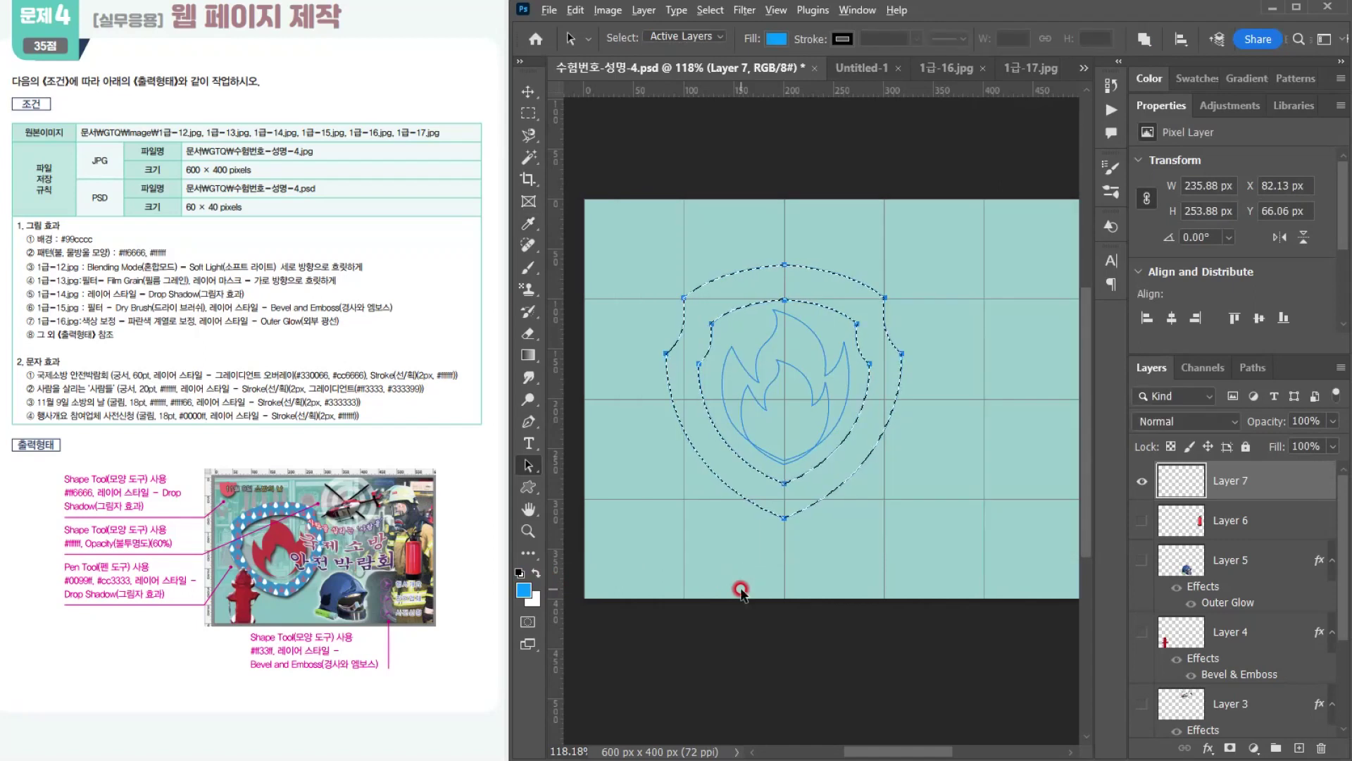
key("alt+BackSpace")
key("ctrl+d")
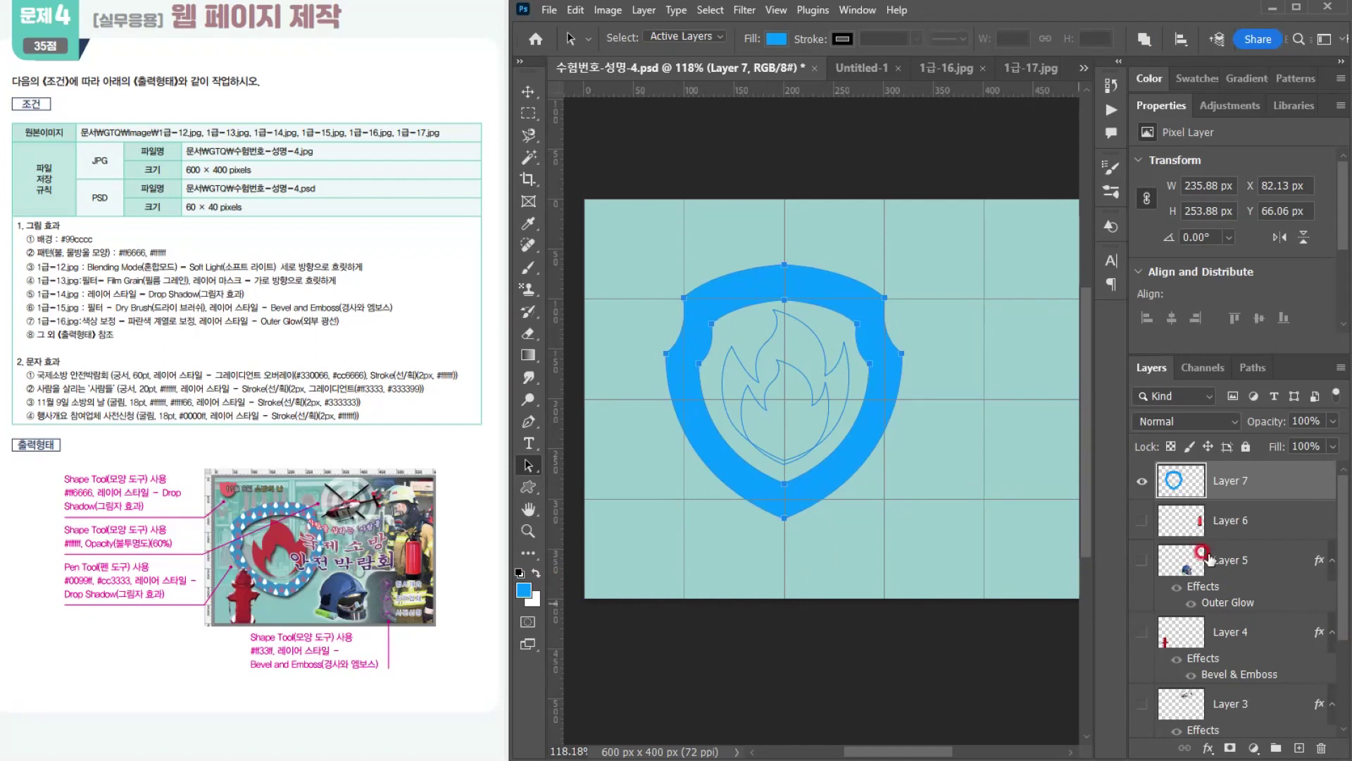
Step: Set the foreground color to #cc3333 for the flame
left_click(522, 589)
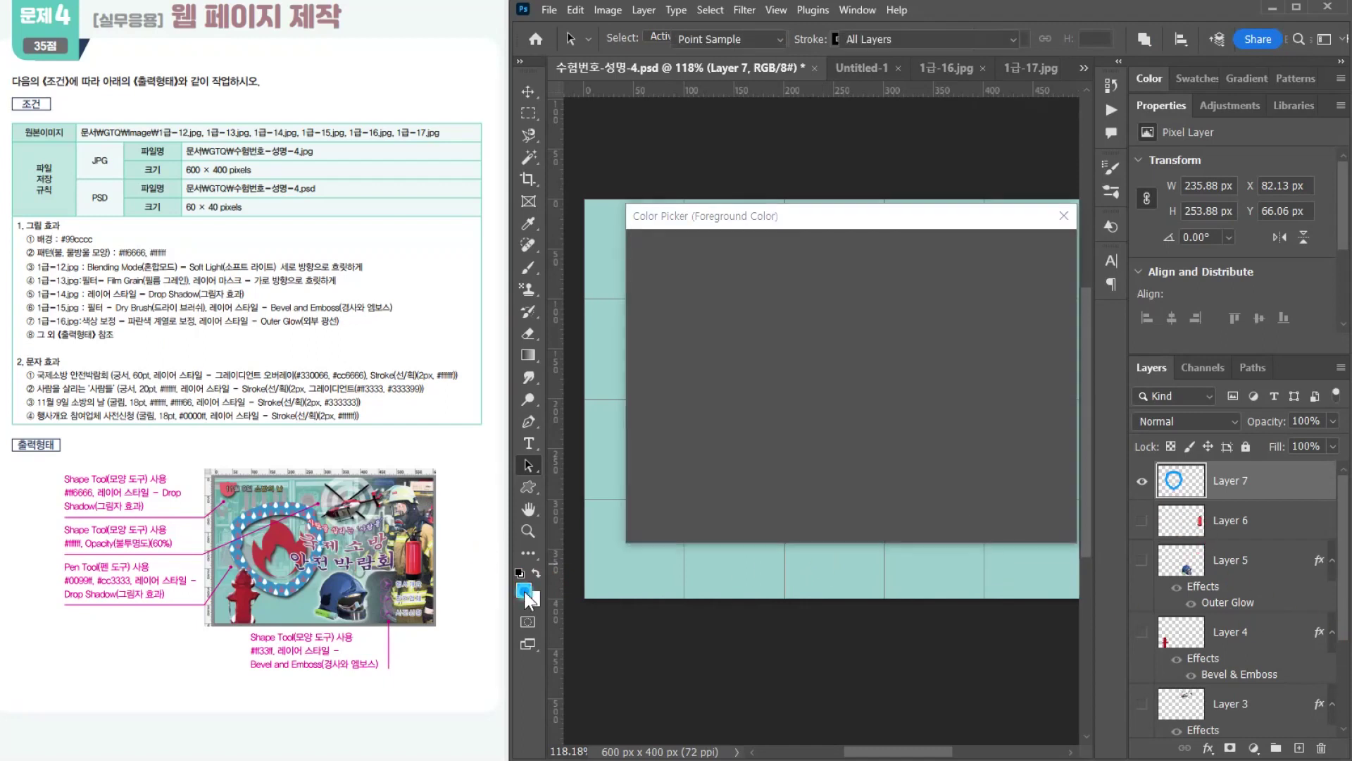
type("cc3333")
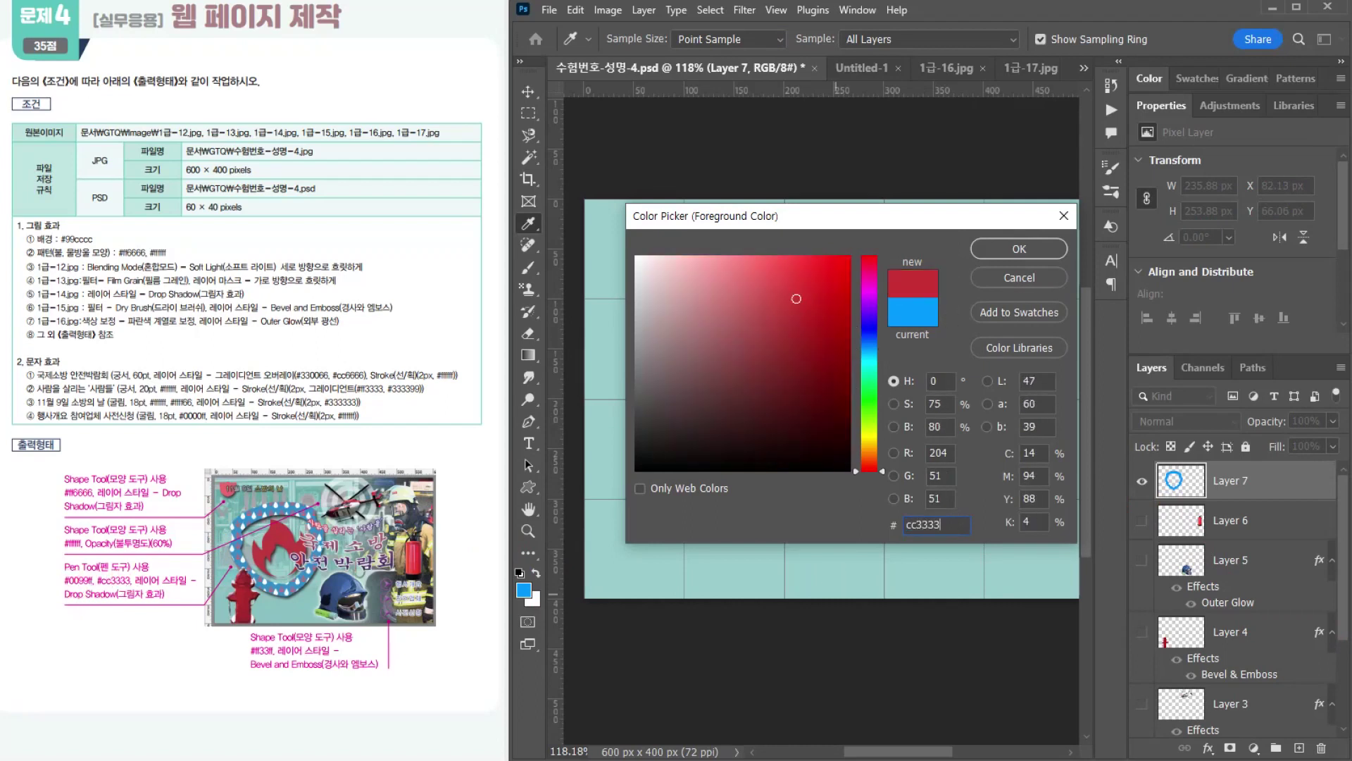
key("Return")
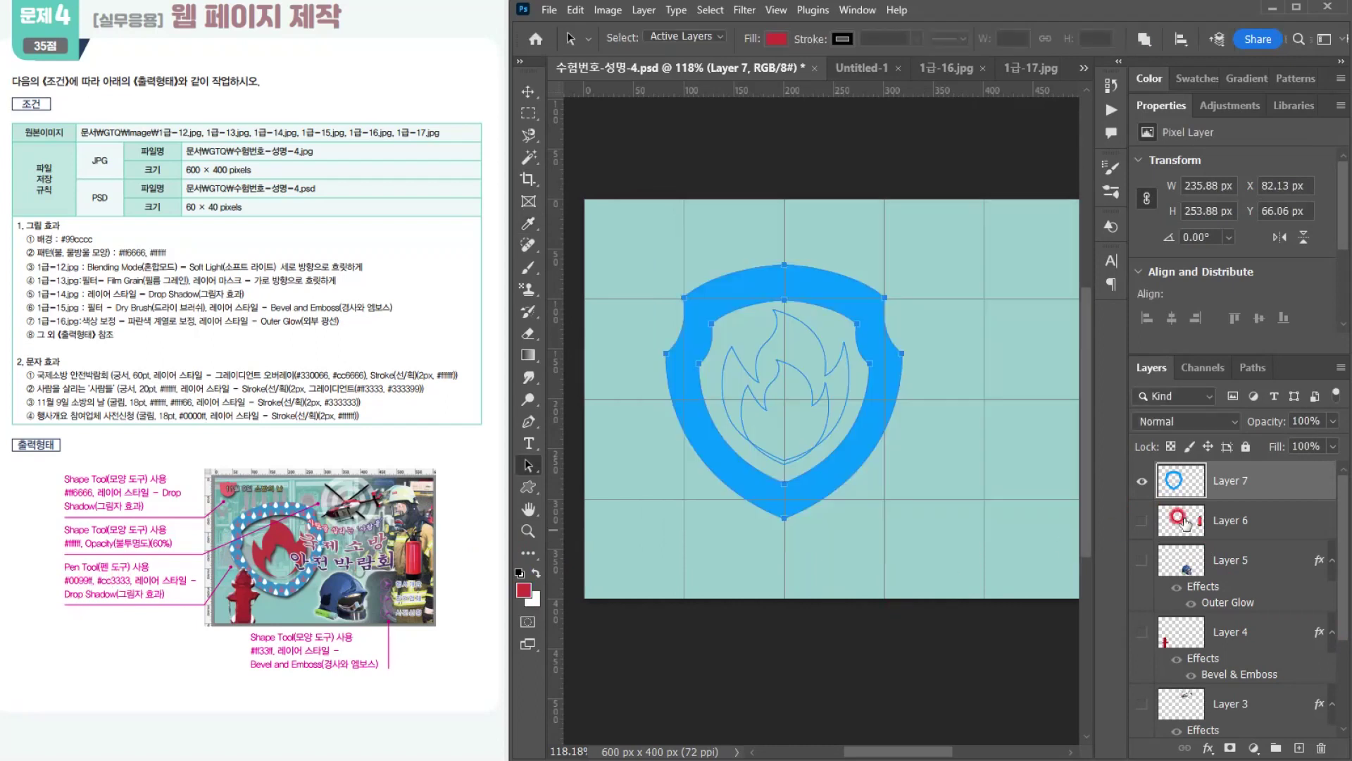
Step: Load both flame paths as a selection, fill it with #cc3333 on a new layer above Layer 7, and deselect
left_click(1252, 367)
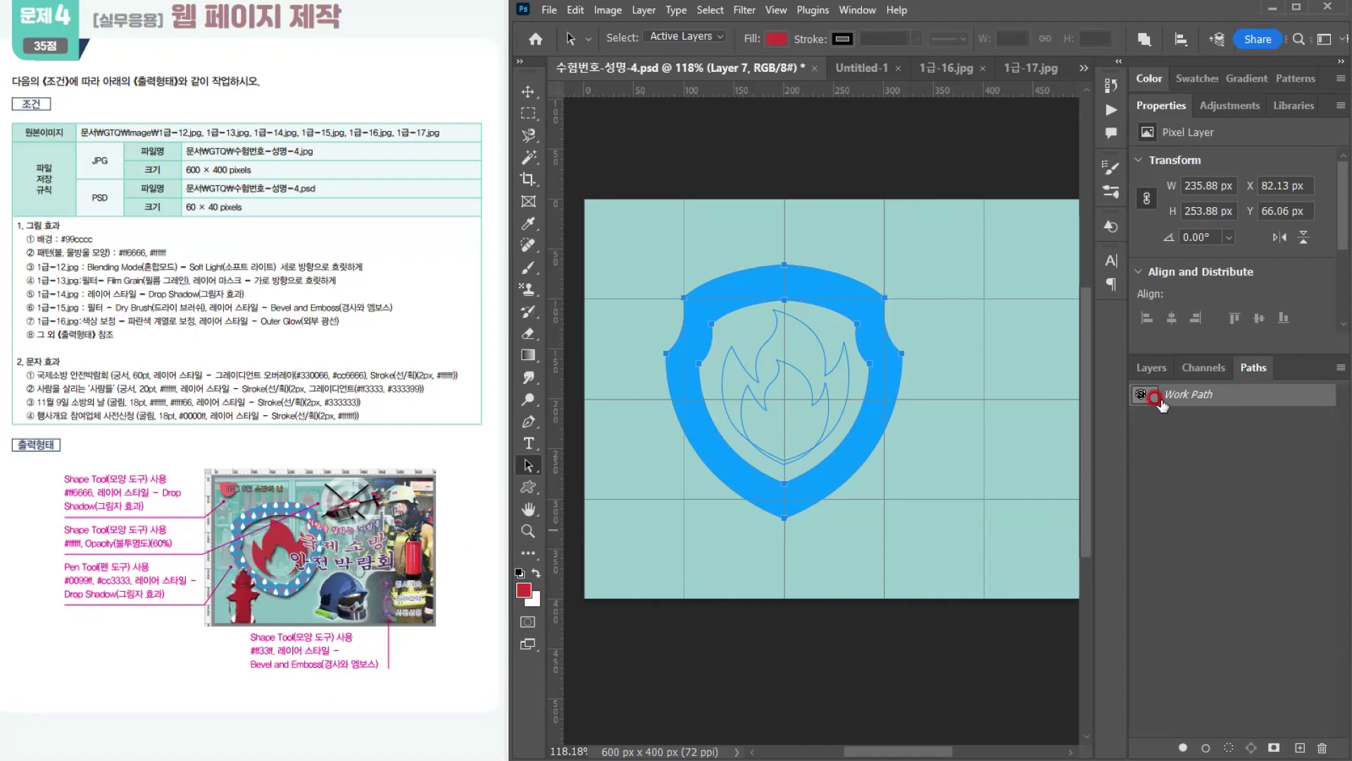
left_click(802, 350)
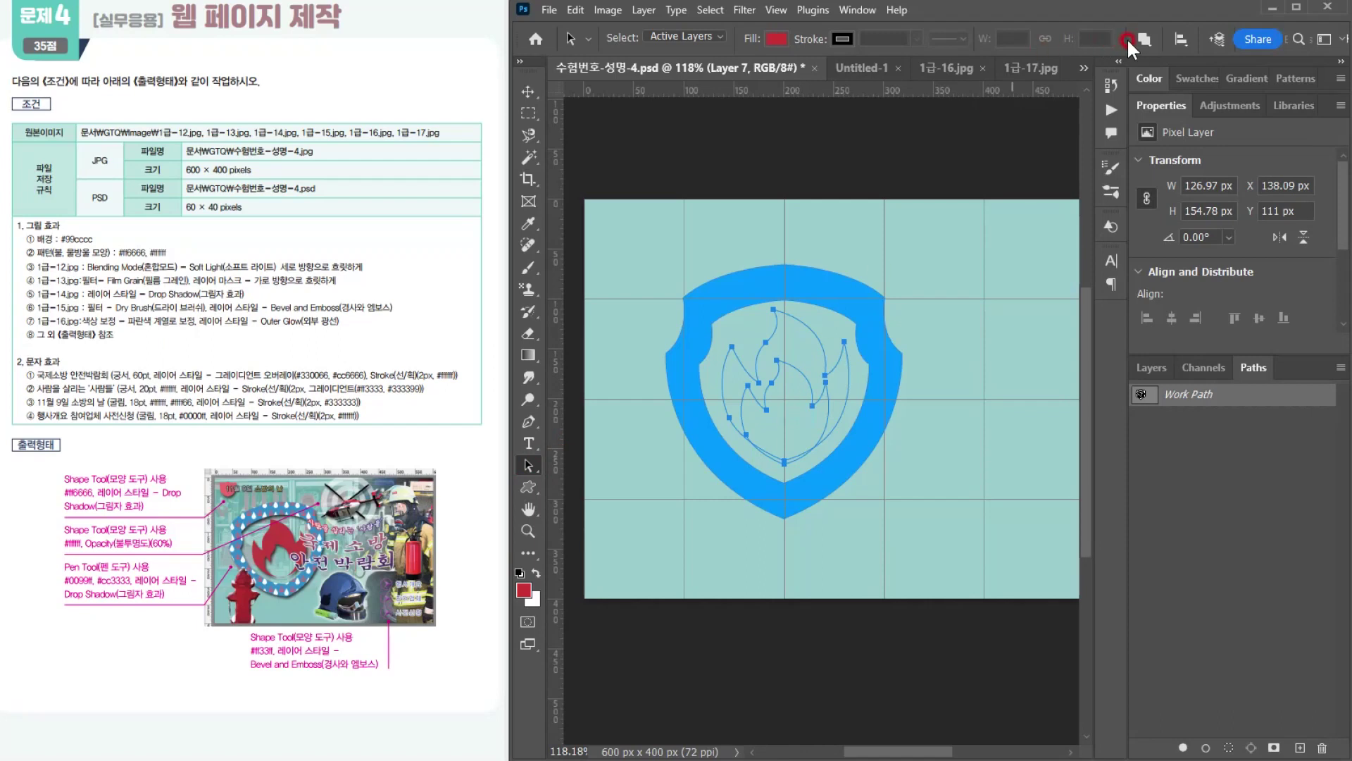
left_click(1229, 746)
left_click(1229, 747)
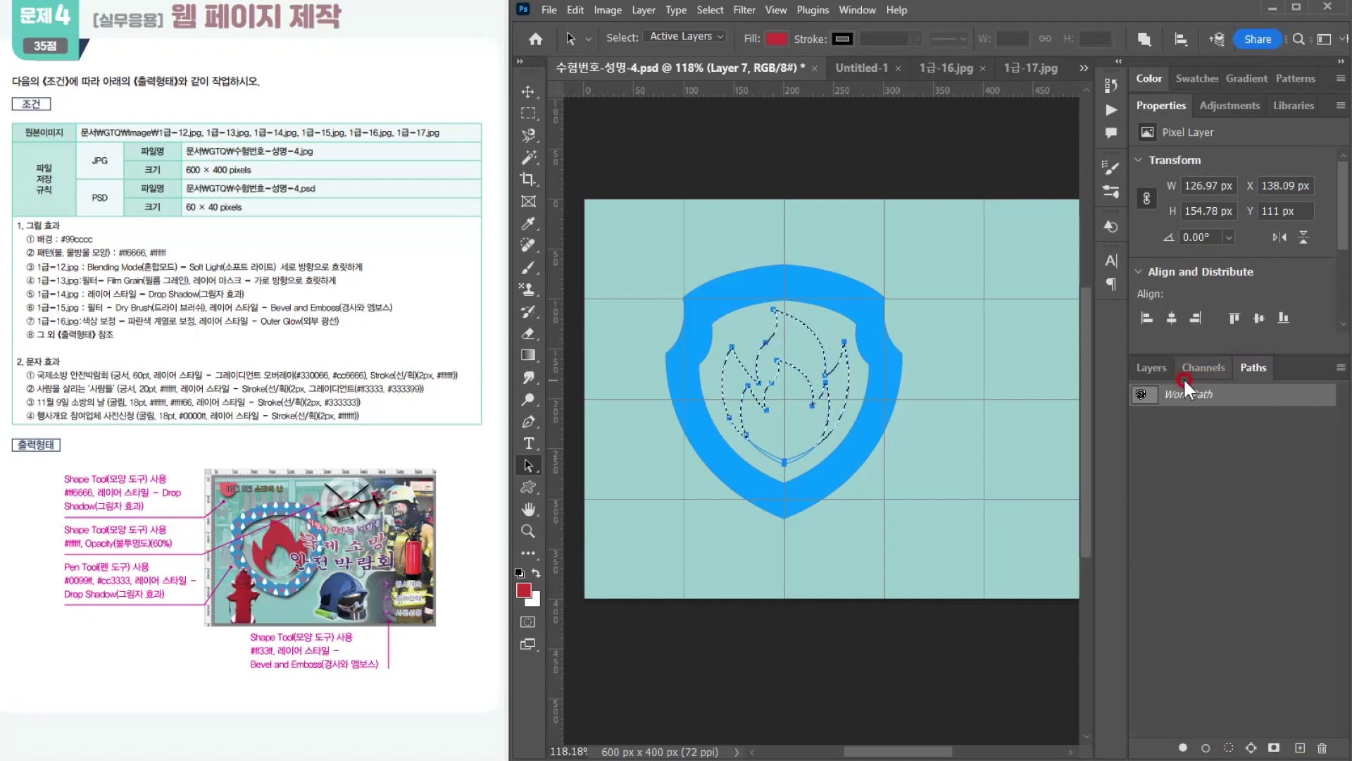
left_click(1155, 368)
left_click(1299, 748)
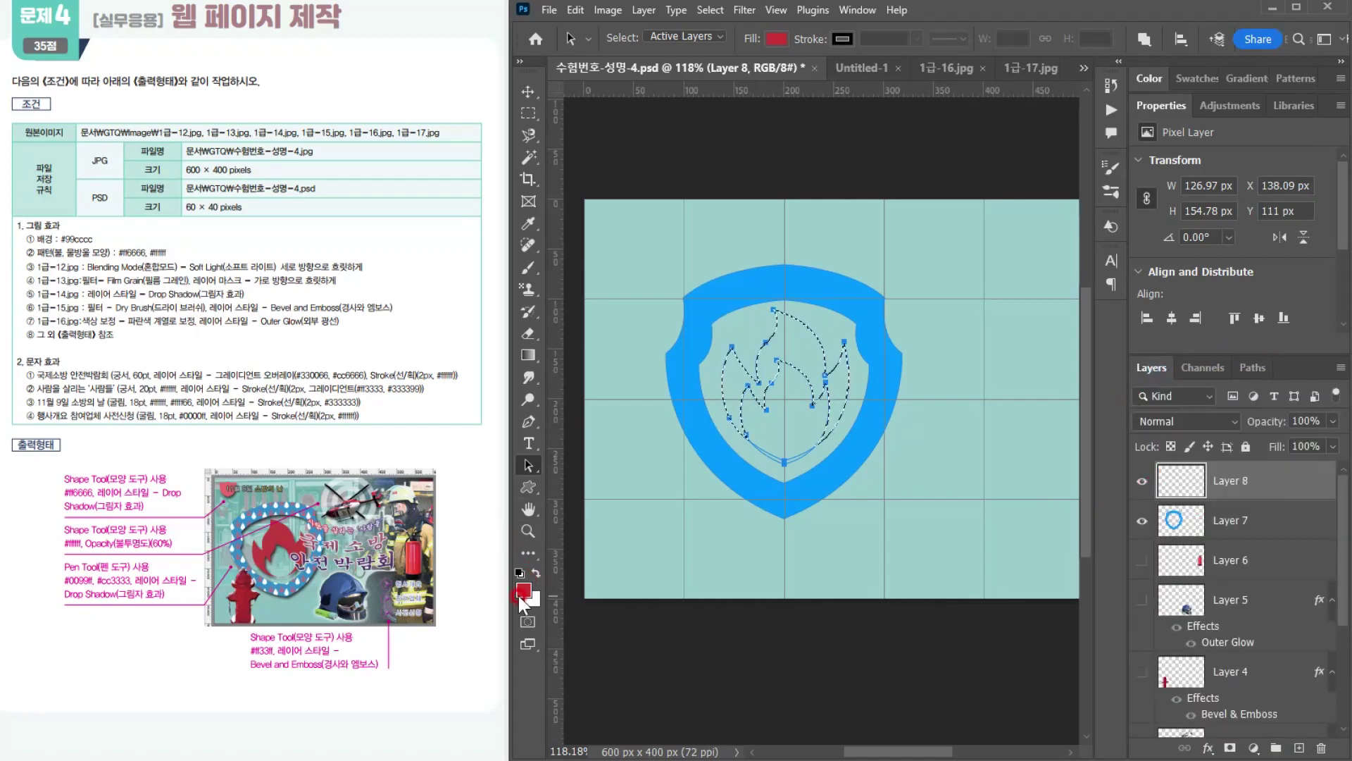
key("alt+Delete")
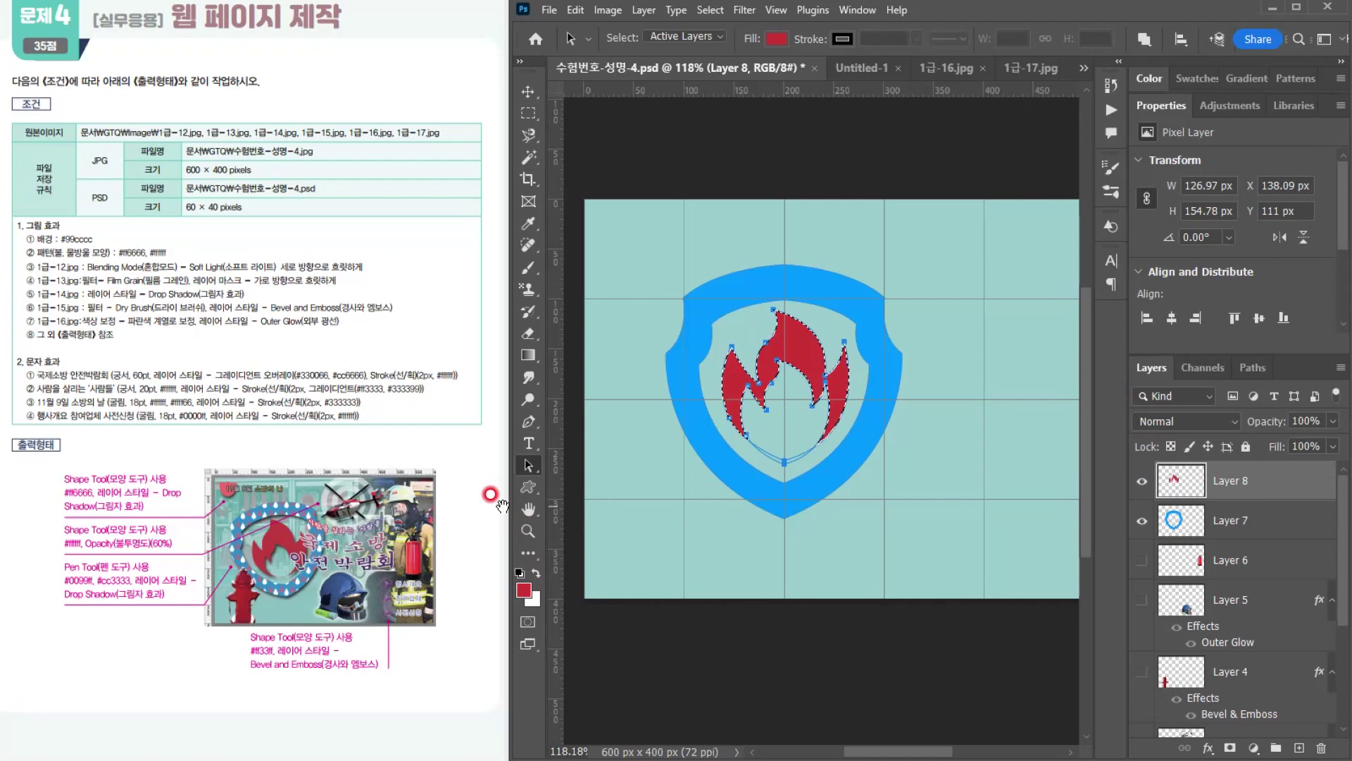
key("ctrl+d")
left_click(923, 528)
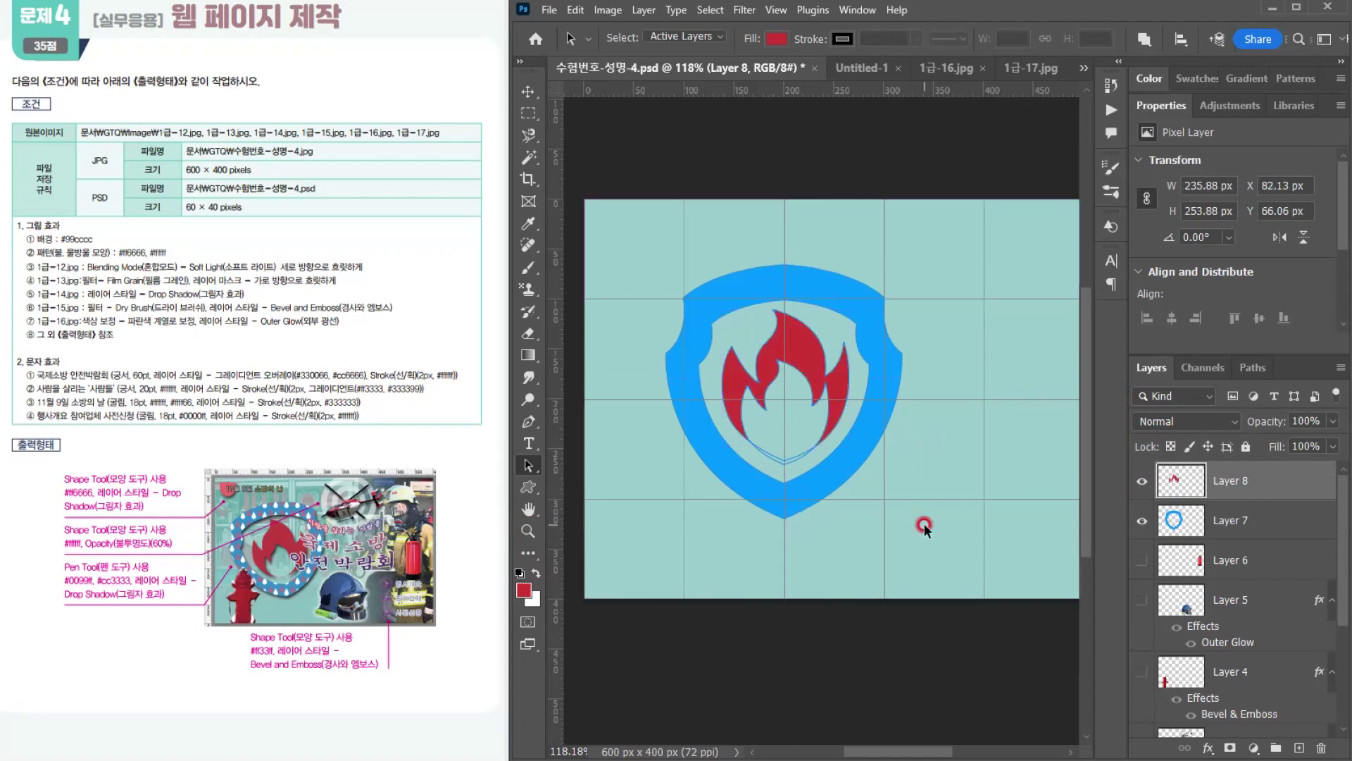
Step: Undo the red flame fill and the new layer that holds it
left_click(786, 468)
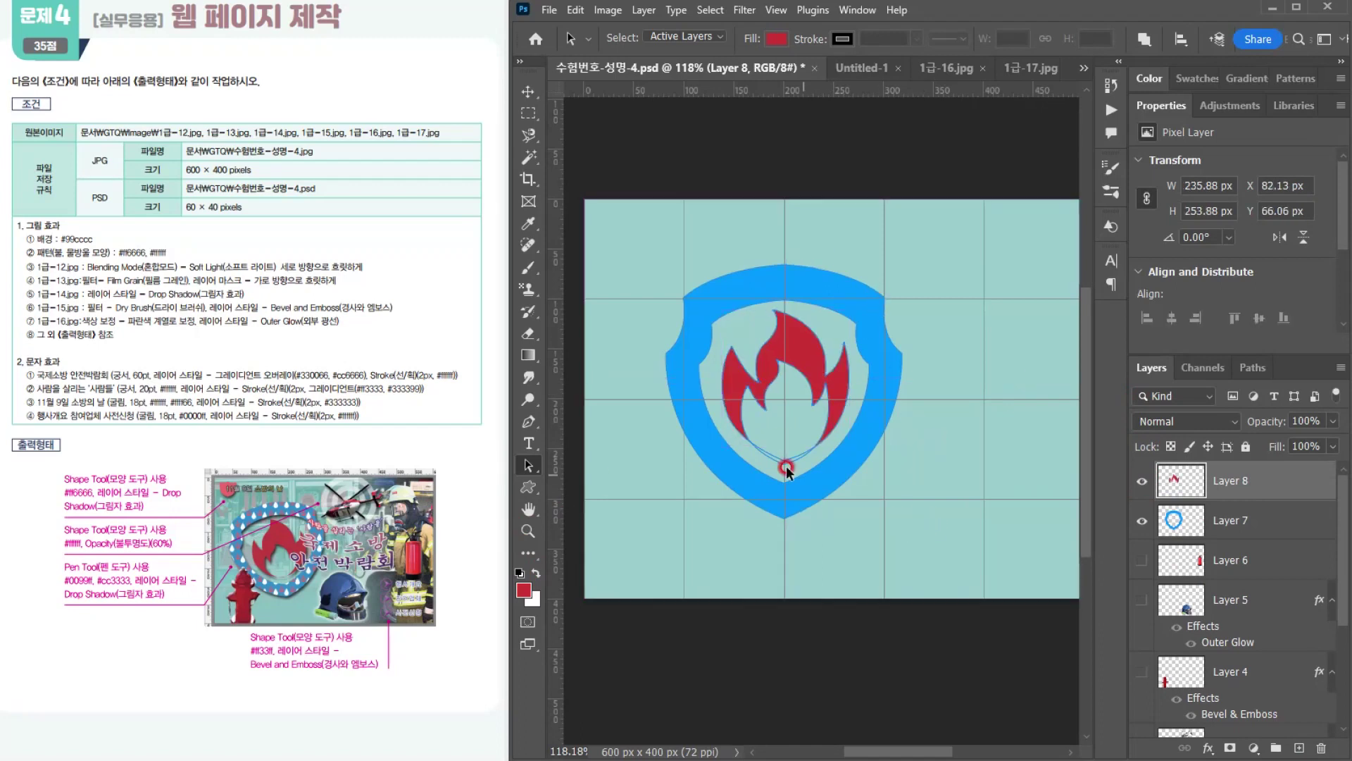
left_click(747, 445)
left_click(913, 483)
key("ctrl+z")
key("ctrl+z")
key("ctrl+z")
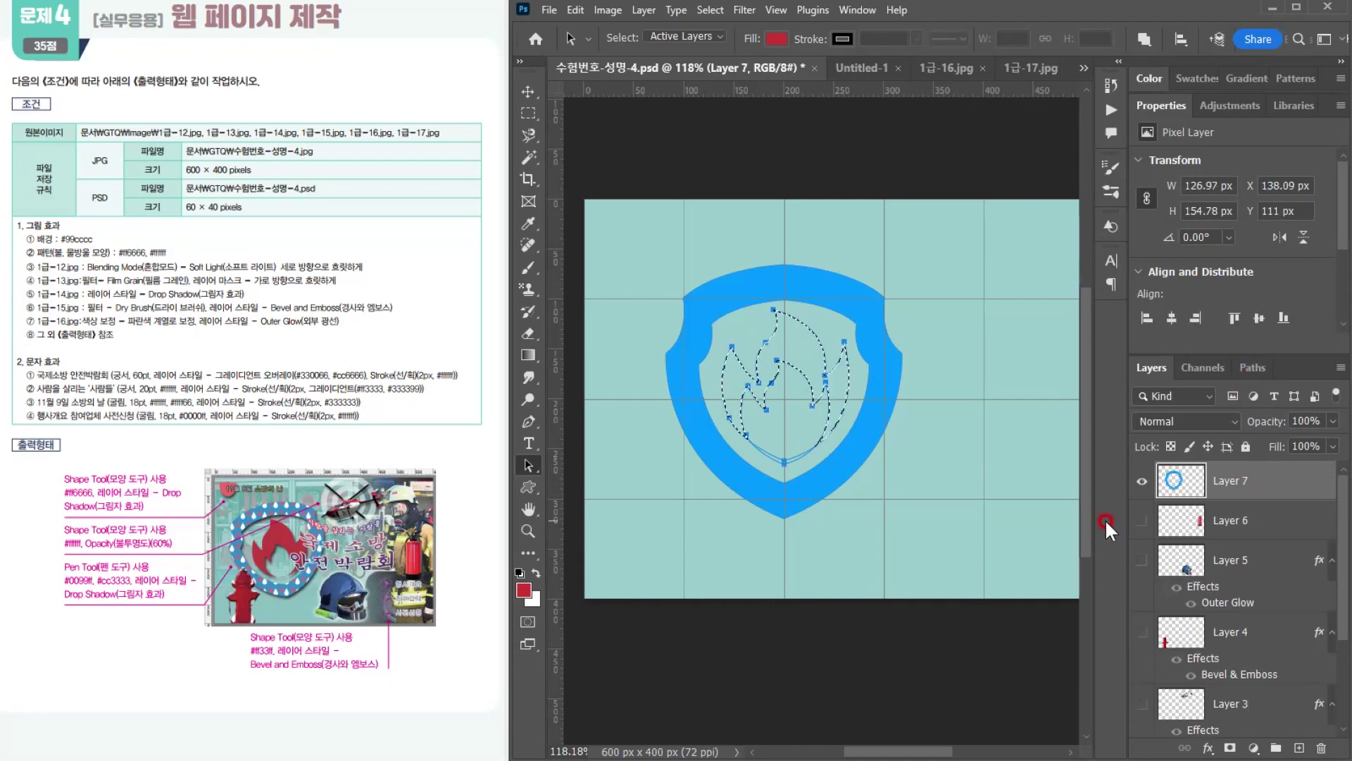
Step: Clear the selection, scale the inner flame path to 86.65%, and move it down to center Y 221.50 px
left_click(1253, 367)
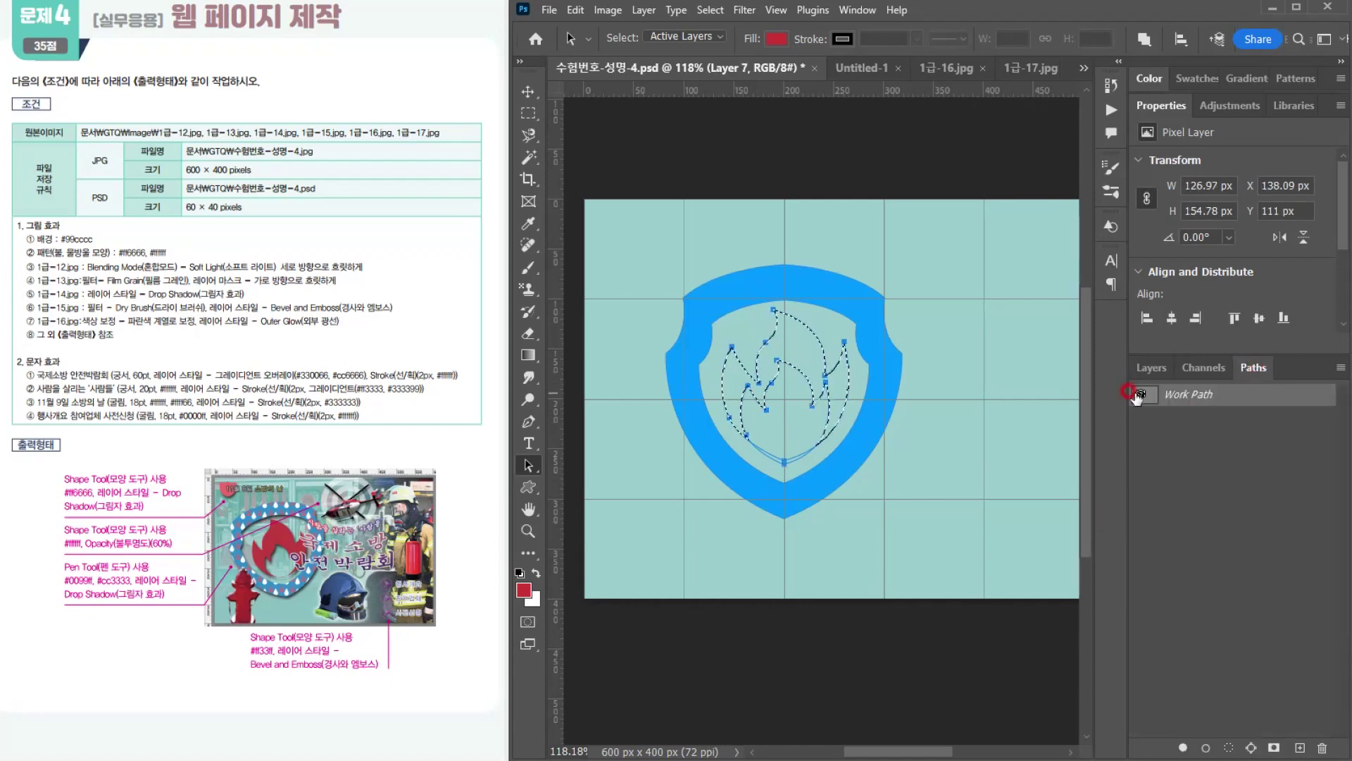
left_click(892, 508)
left_click(792, 477)
key("ctrl+d")
left_click(525, 467)
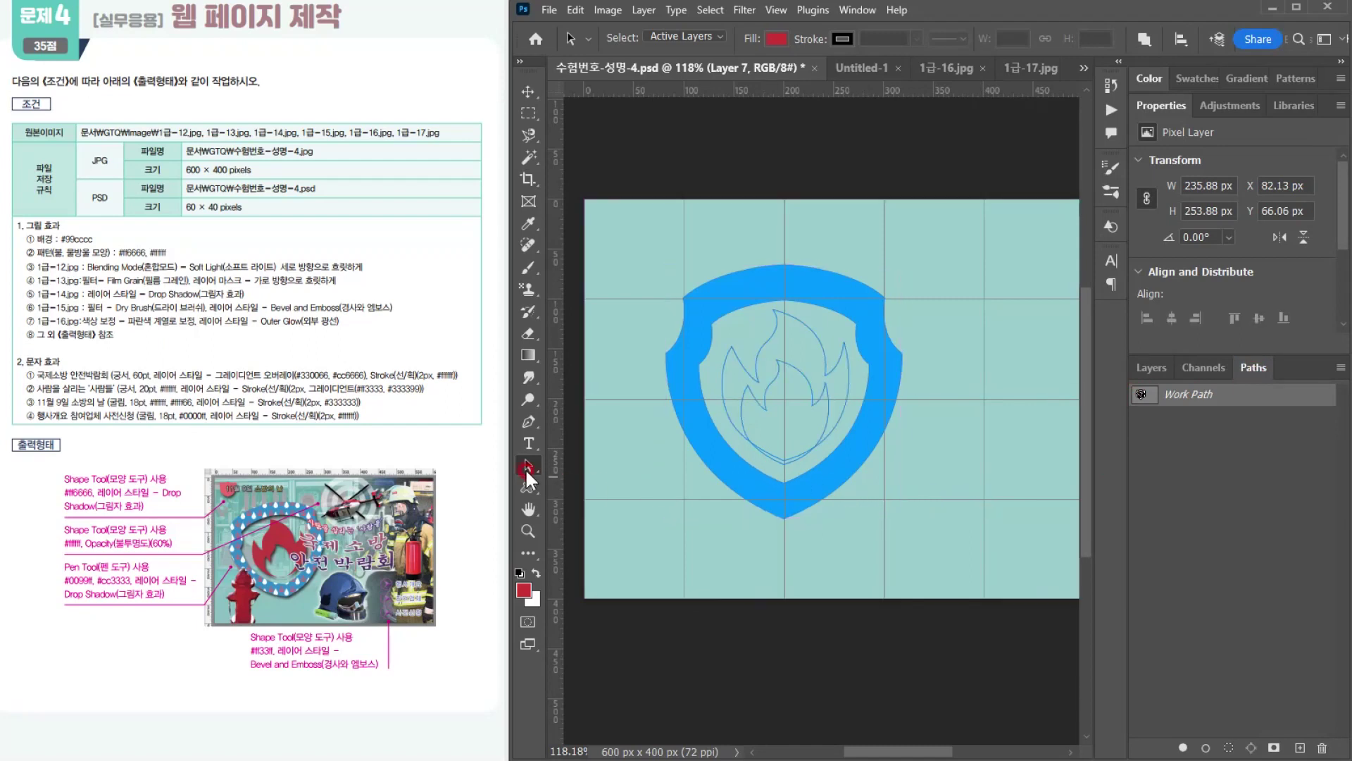
left_click(797, 406)
key("ctrl+t")
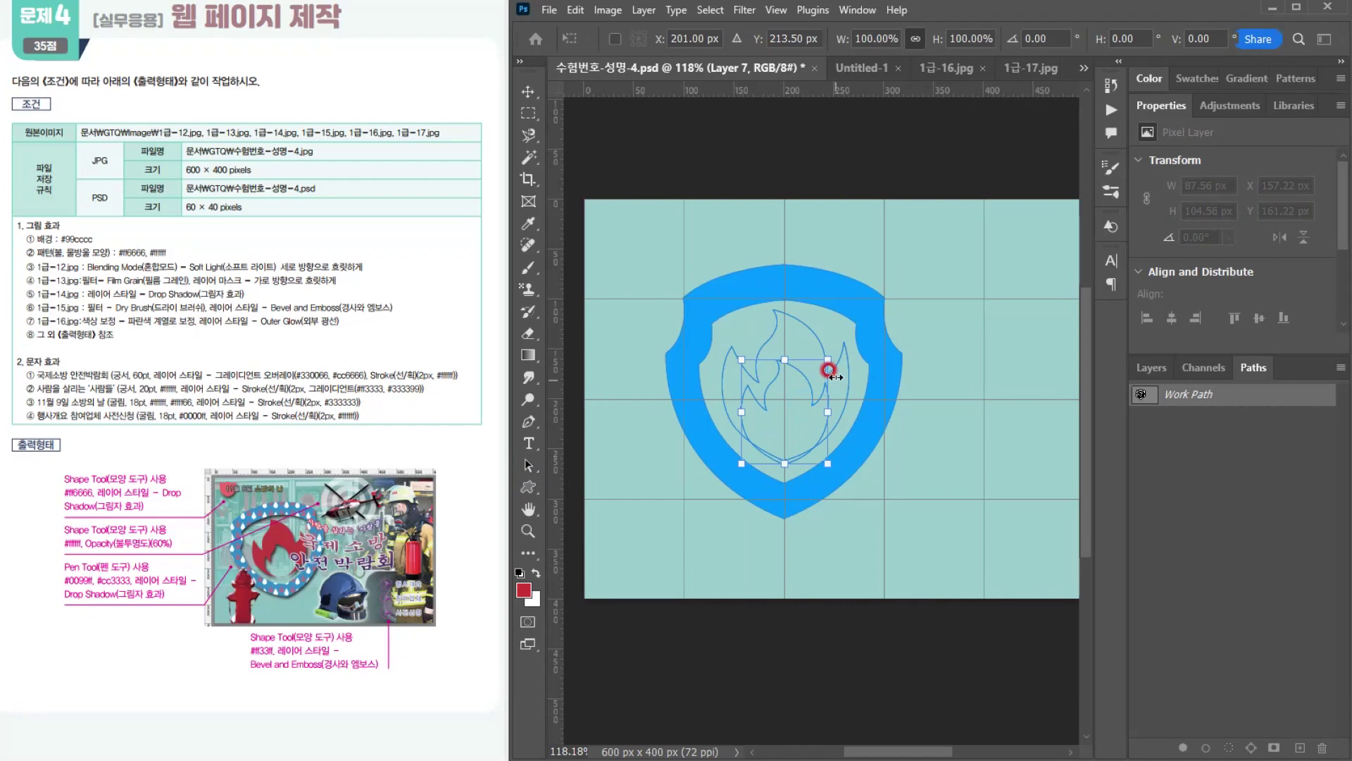
left_click_drag(828, 360, 821, 362)
key("Down")
key("Down")
key("Down")
key("Down")
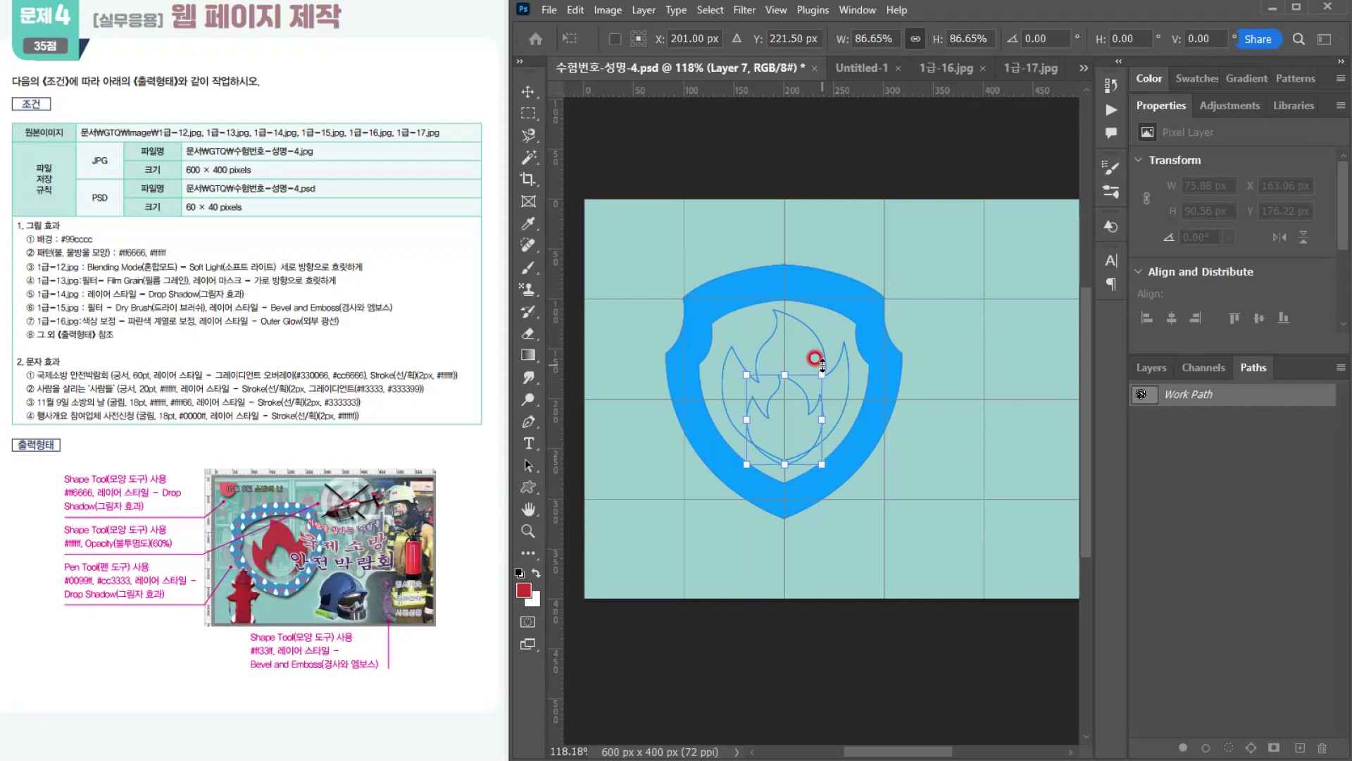
key("Return")
Step: Load the outer and inner flame paths as a selection and fill it with #cc3333 on a new layer above Layer 7
left_click(822, 366)
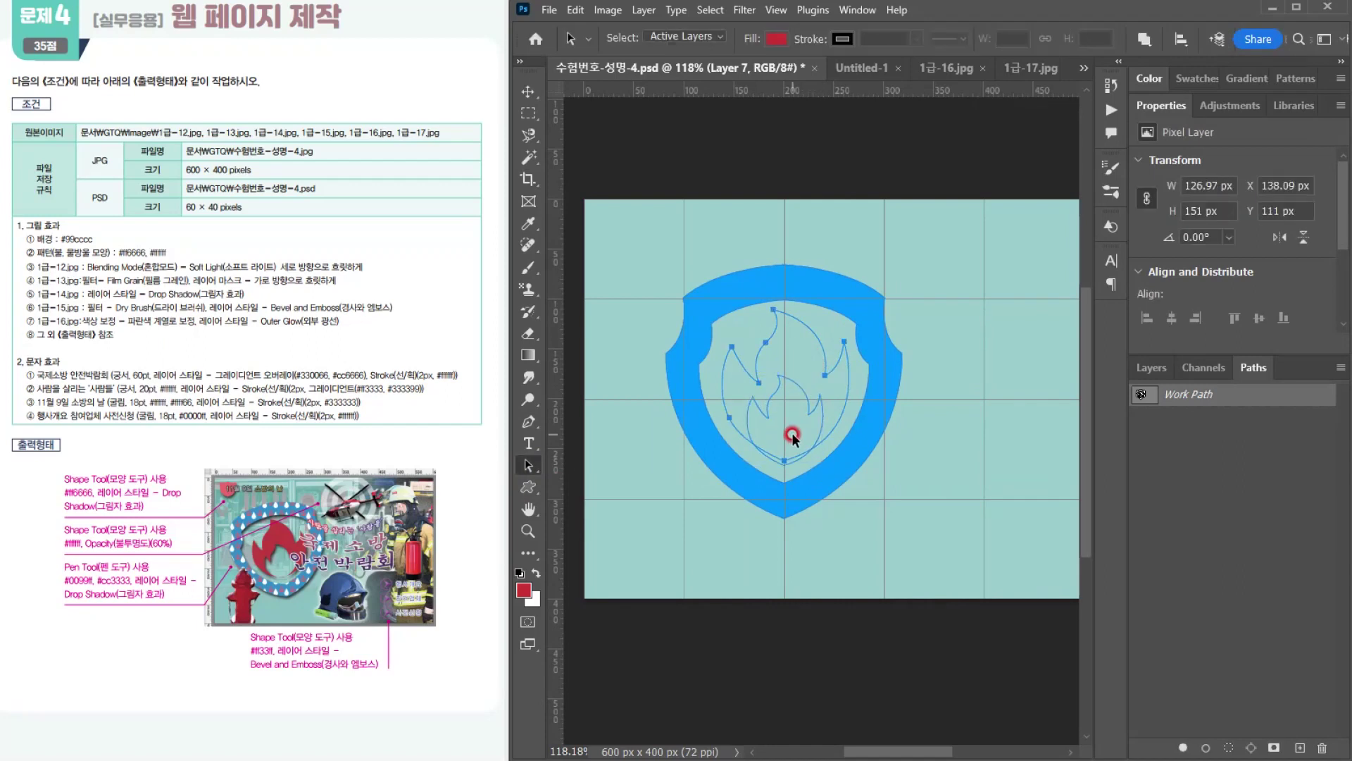
left_click(1235, 739)
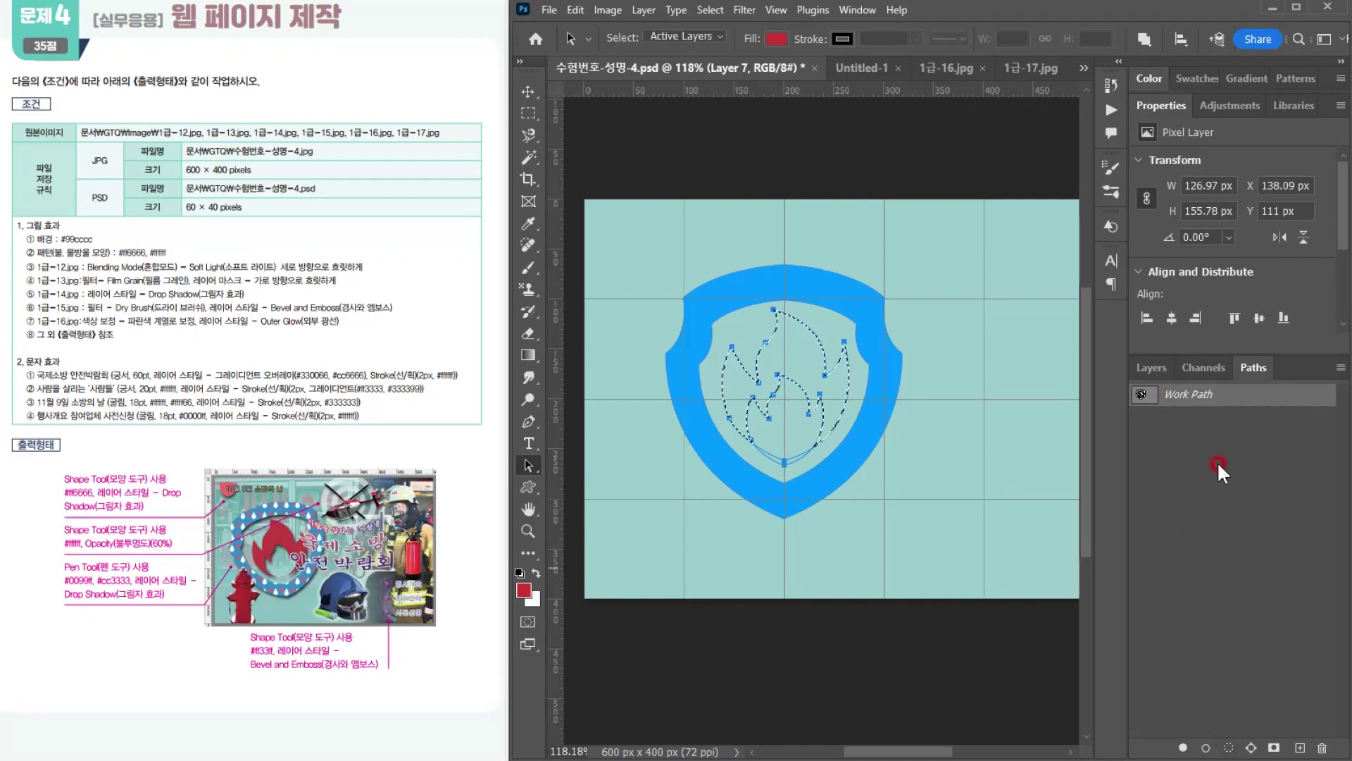
left_click(1153, 368)
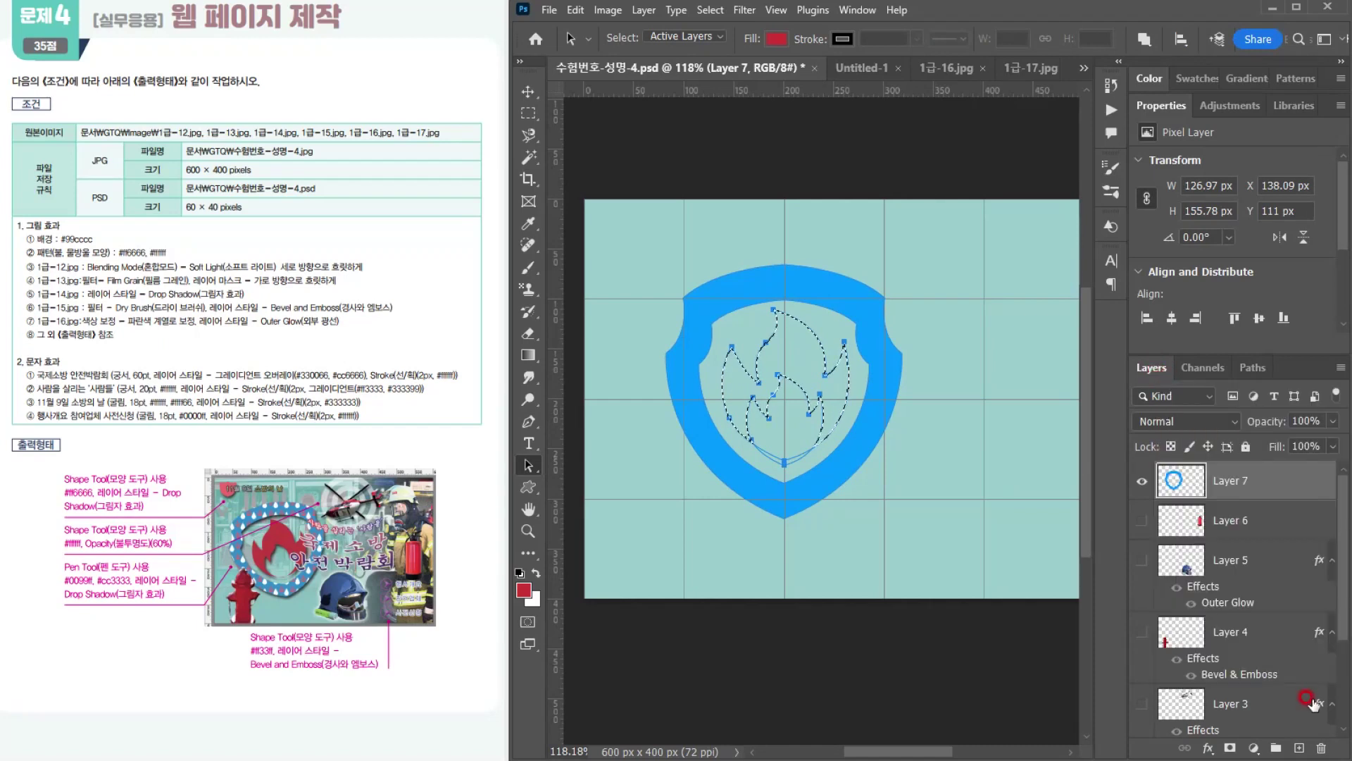
left_click(1299, 749)
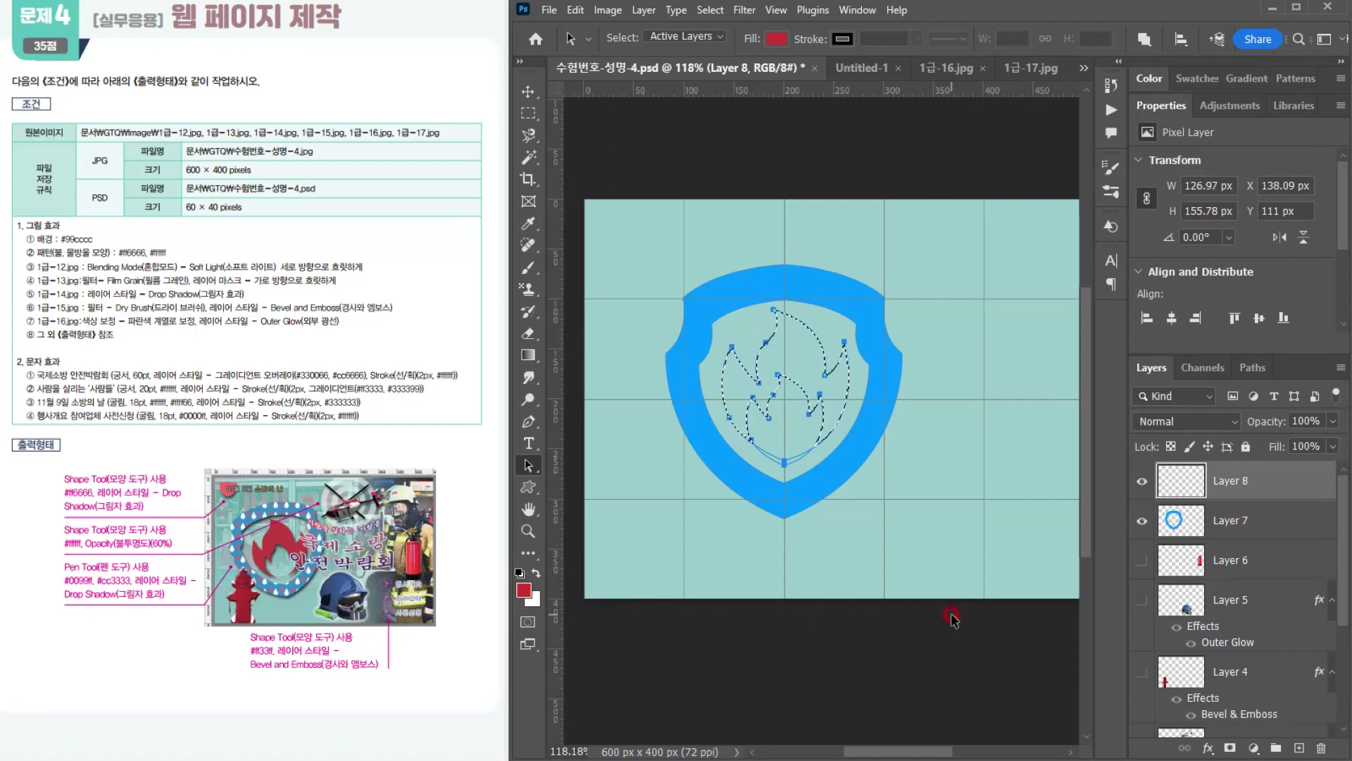
key("alt+BackSpace")
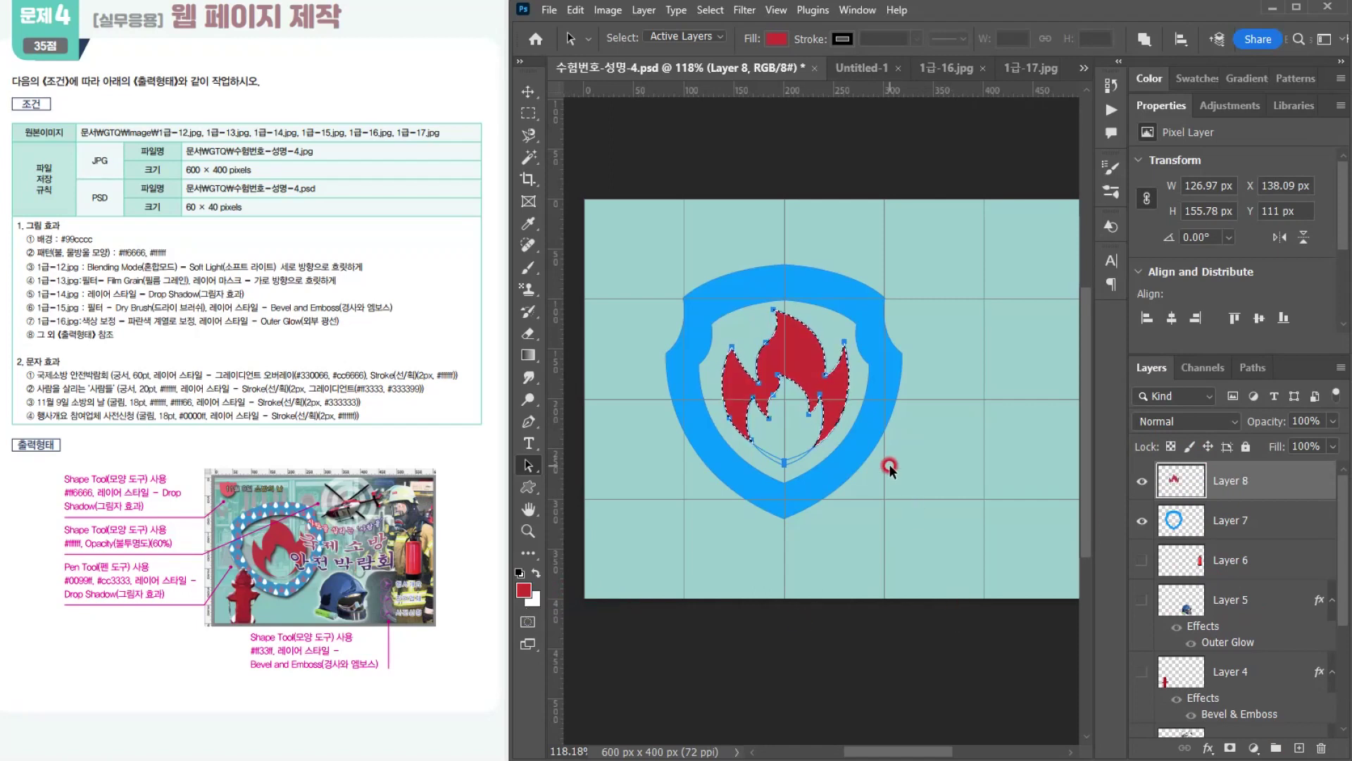
key("ctrl+d")
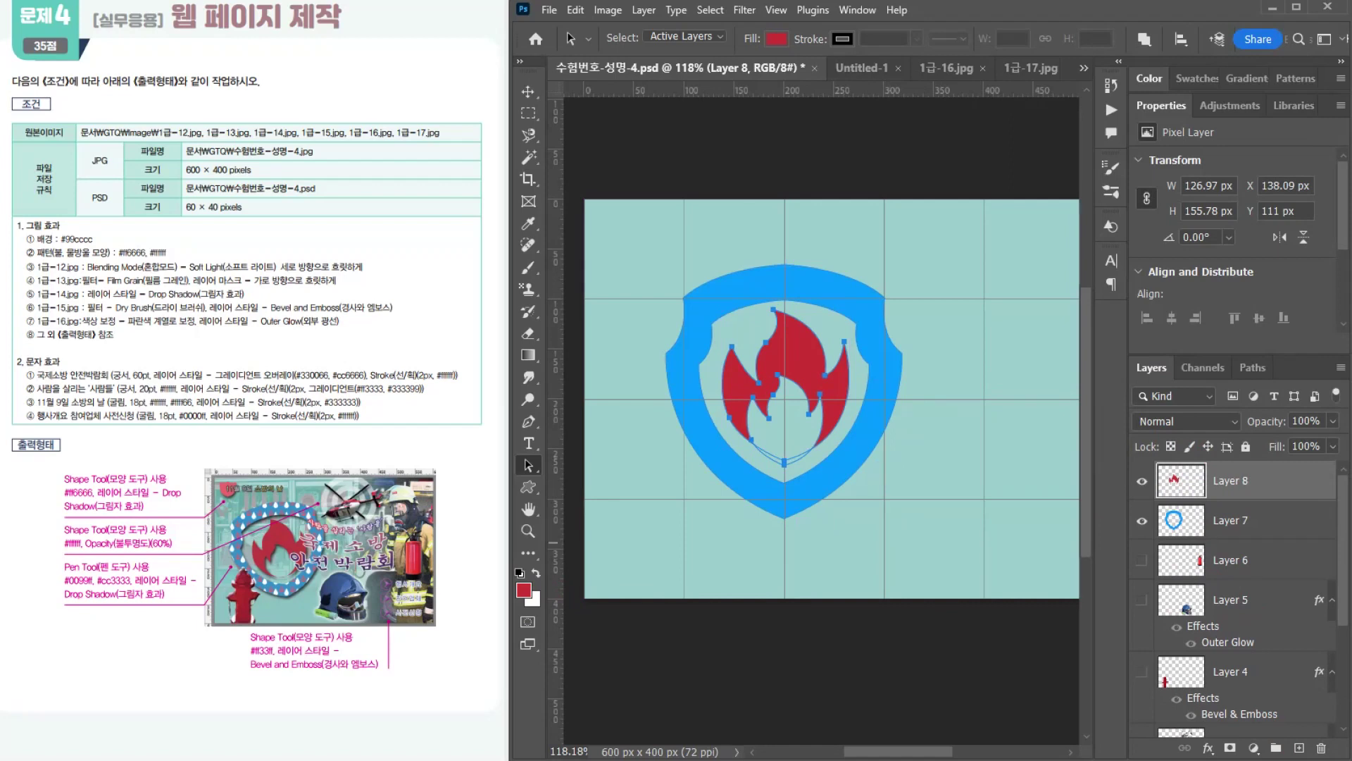
Step: Apply a Drop Shadow layer style to the blue shield on Layer 7
left_click(1229, 520)
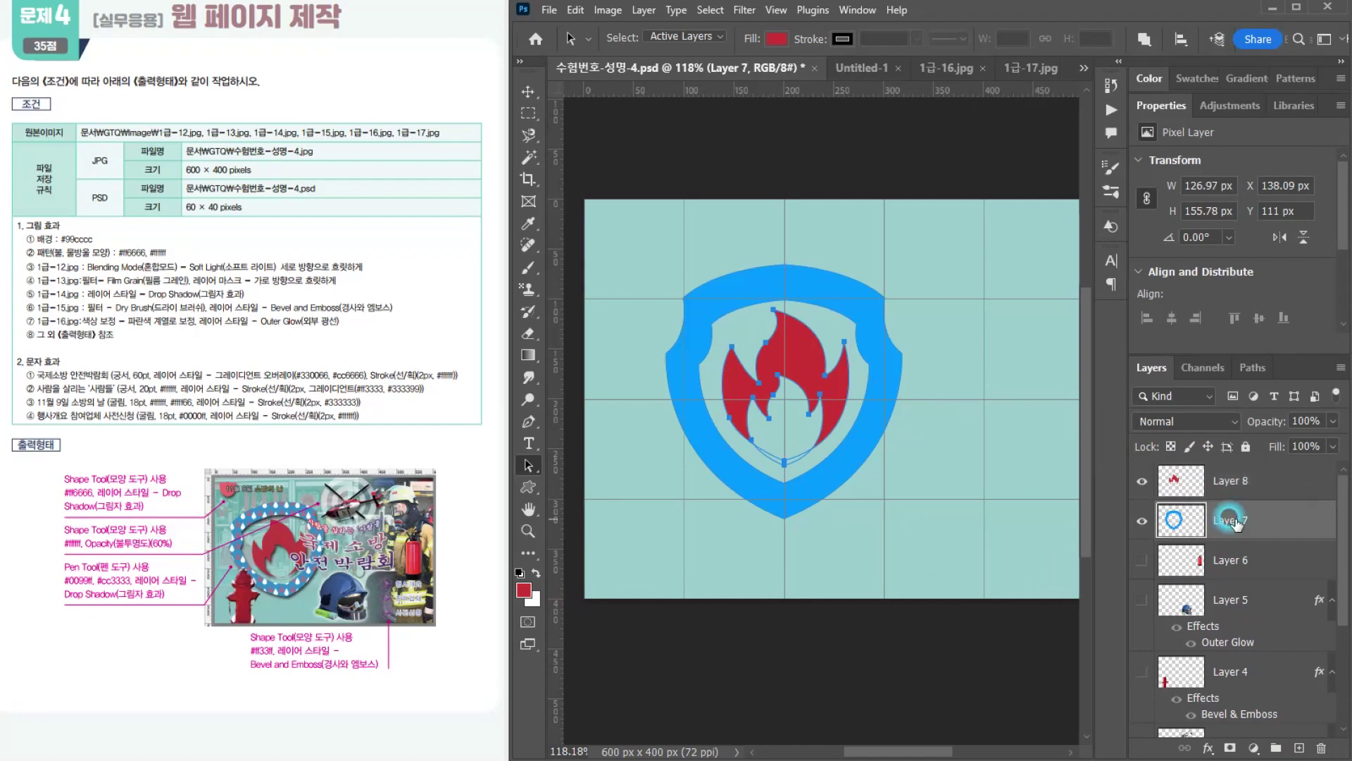
left_click(1268, 480, "shift")
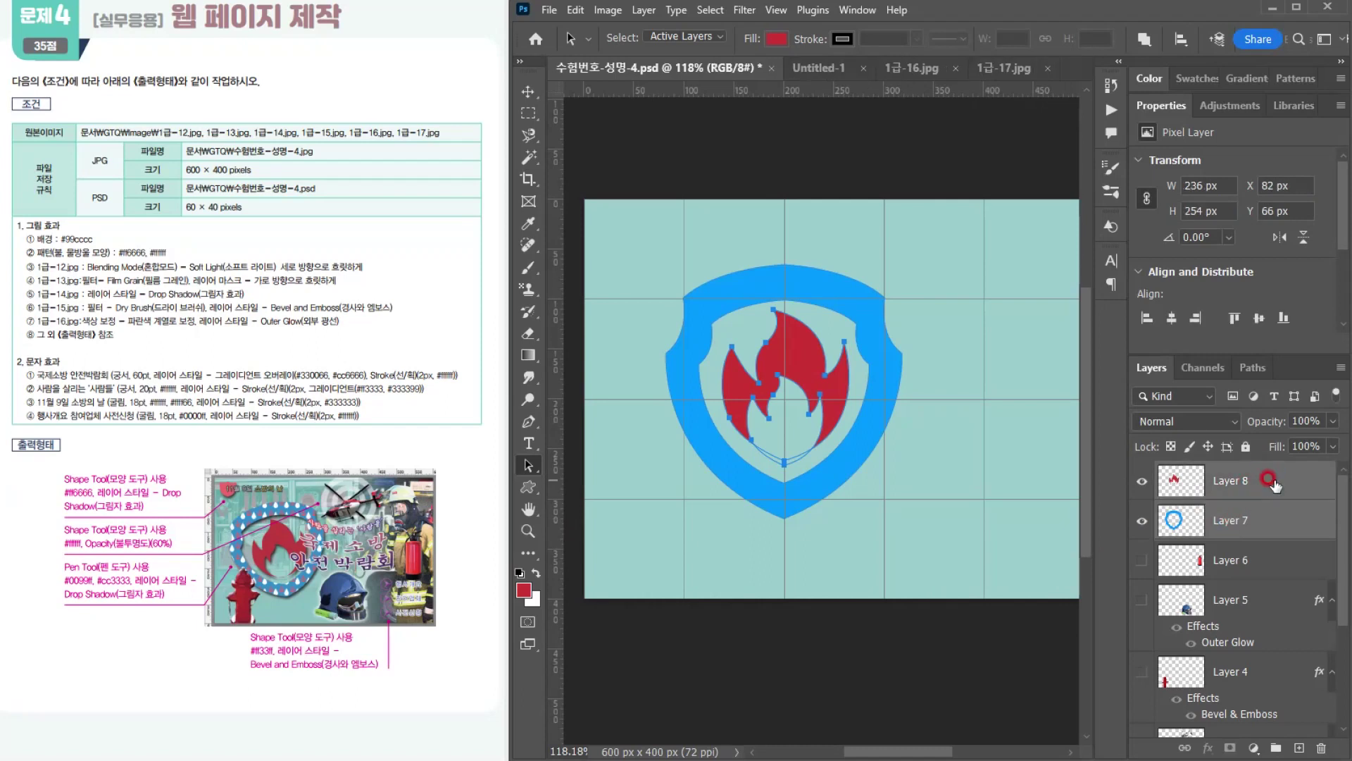
left_click(1255, 515)
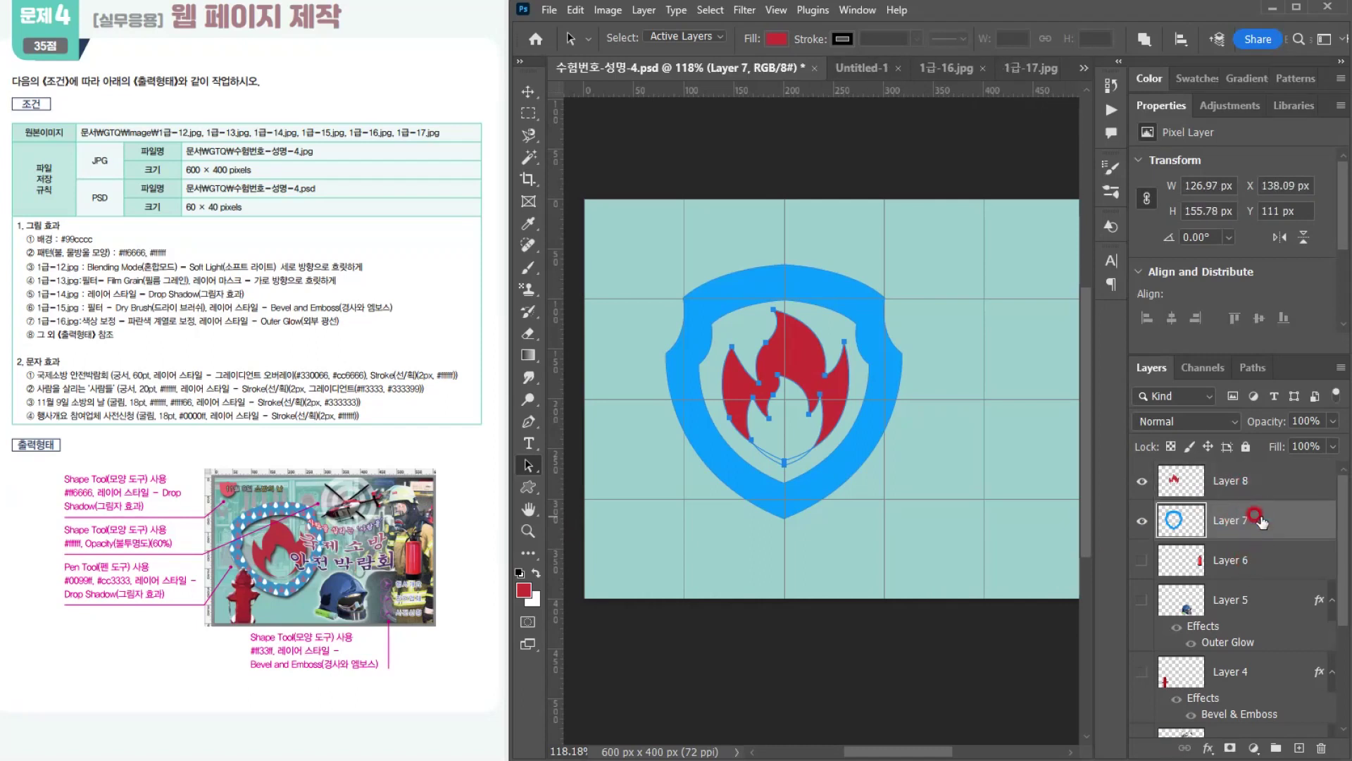
left_click(1208, 747)
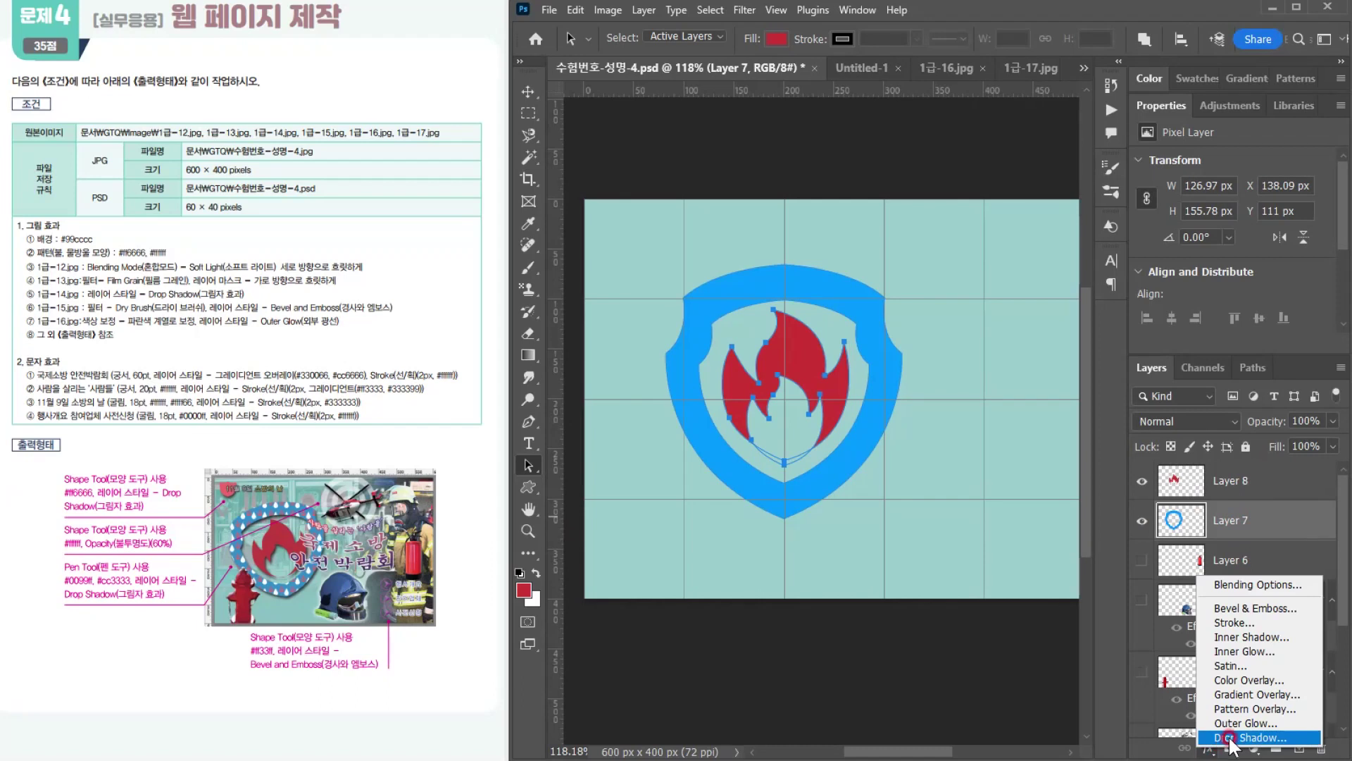
left_click(1233, 737)
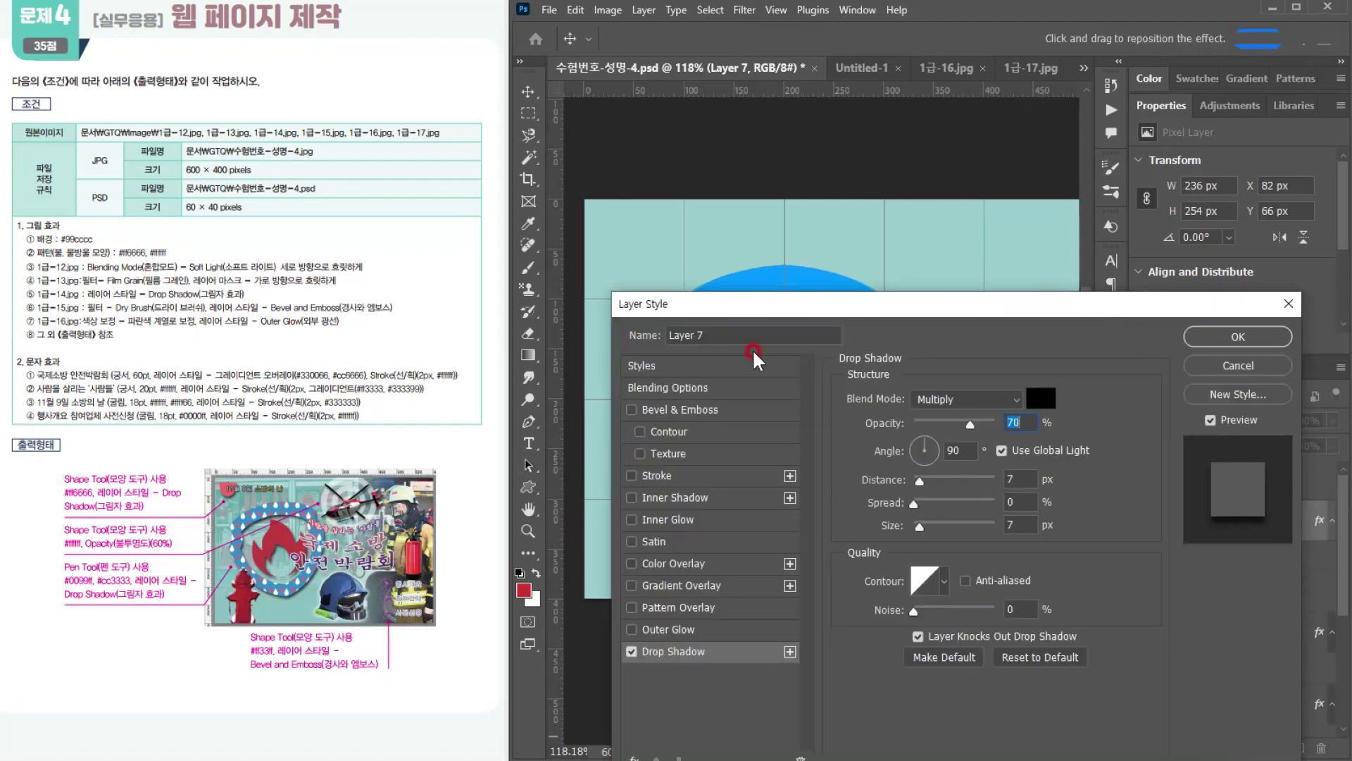
left_click(1229, 330)
left_click(808, 426)
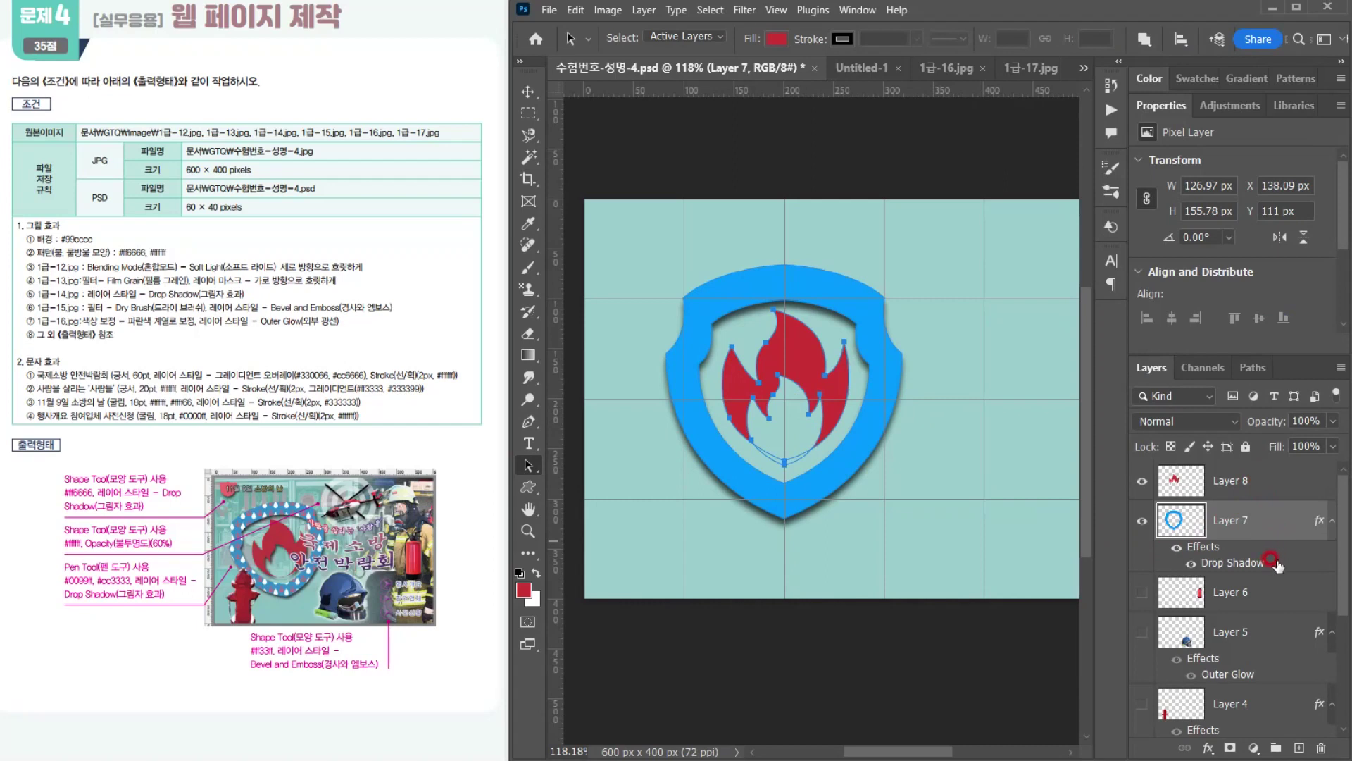
Step: Copy the shield's Drop Shadow to the red flame on Layer 8 and deselect the work path
left_click_drag(1275, 561, 1273, 481)
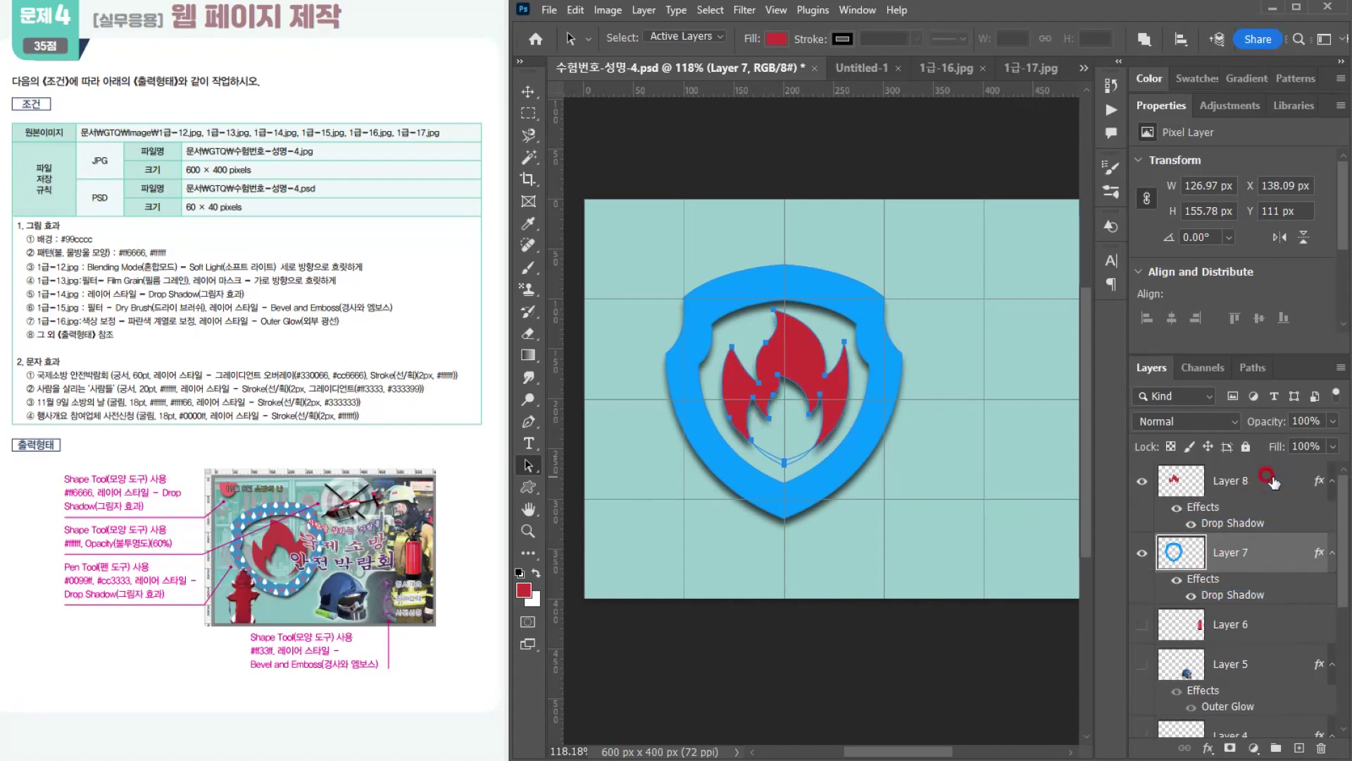
left_click(1261, 481)
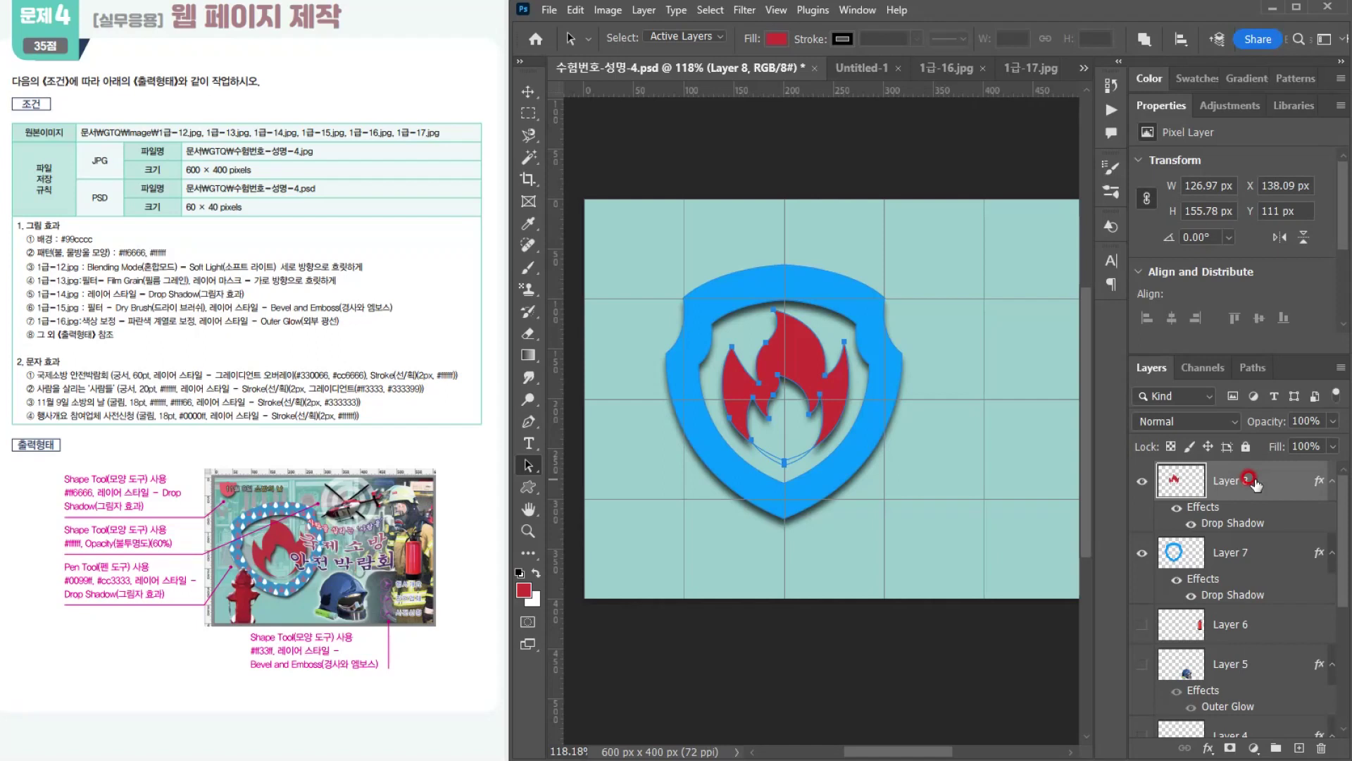
left_click(865, 534)
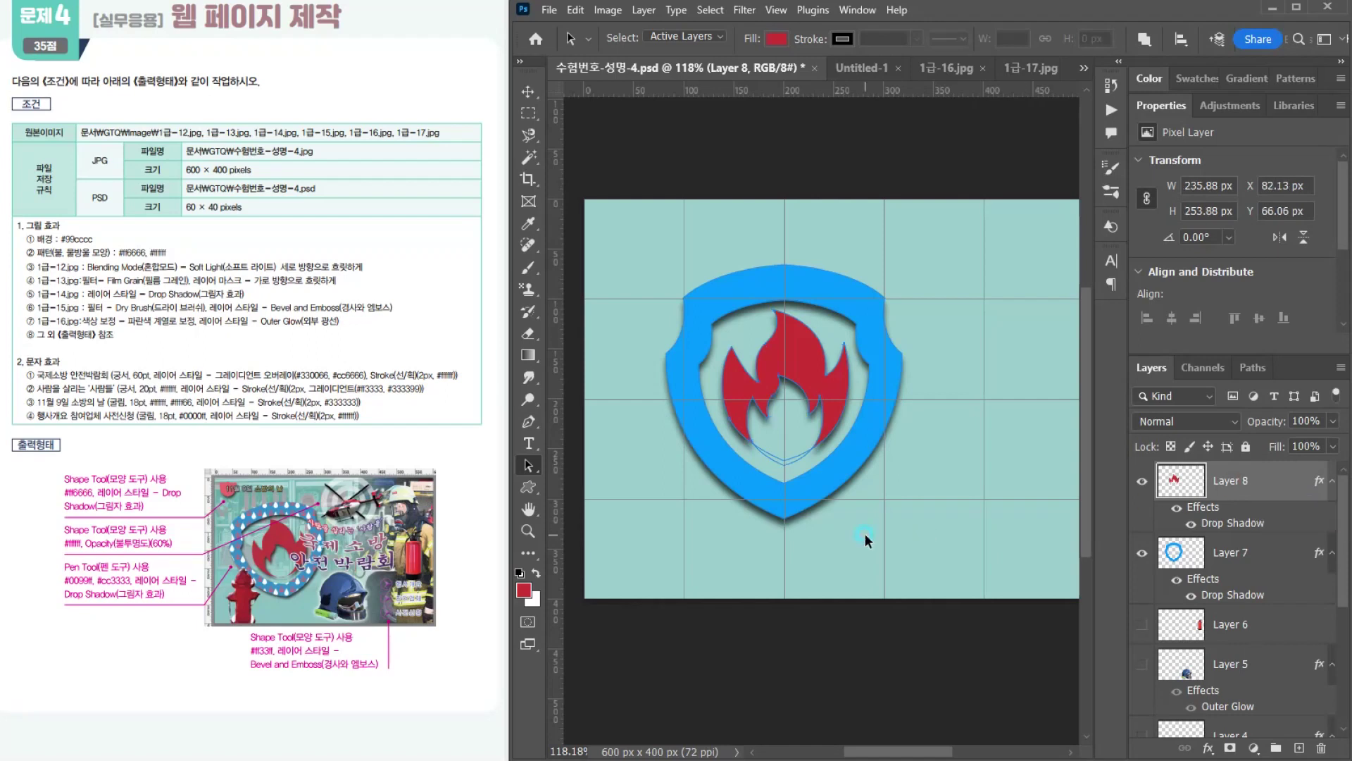
left_click(1247, 368)
left_click(1242, 483)
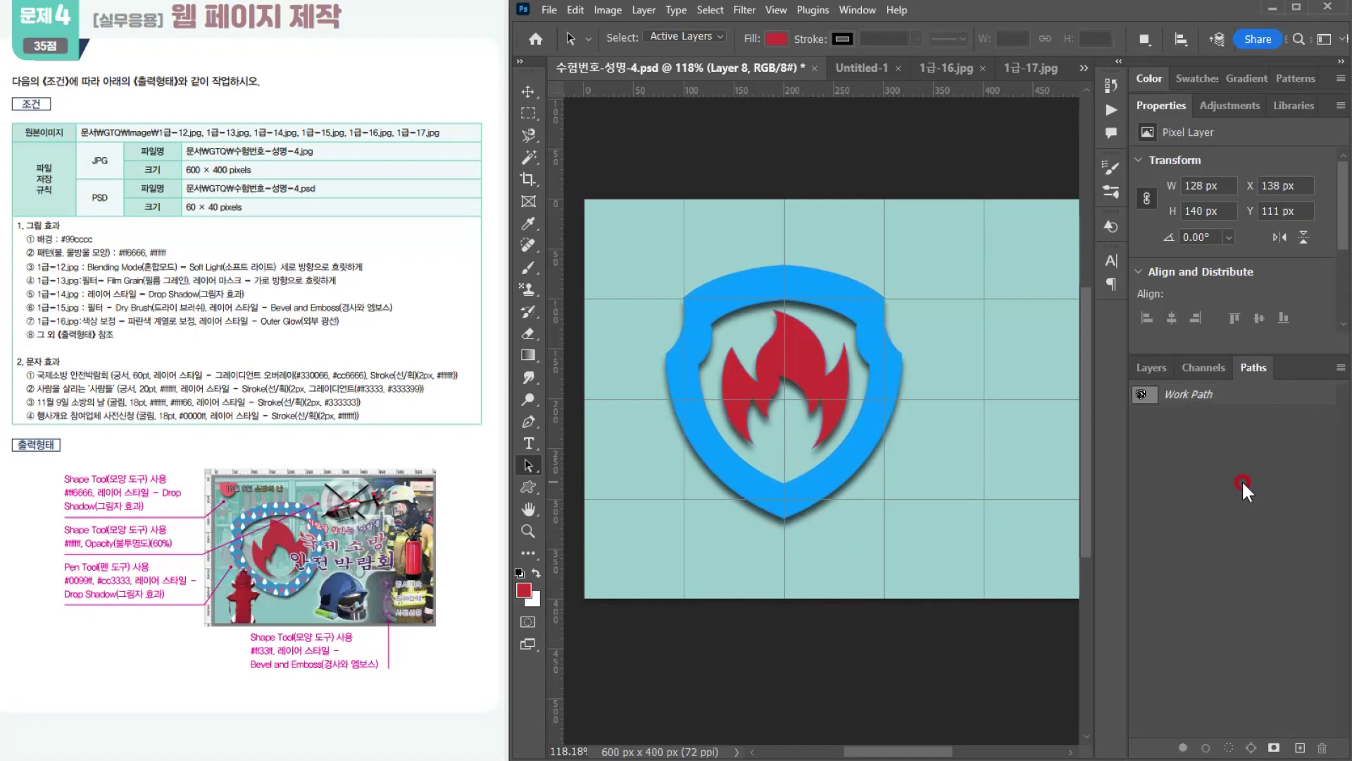
left_click(1141, 365)
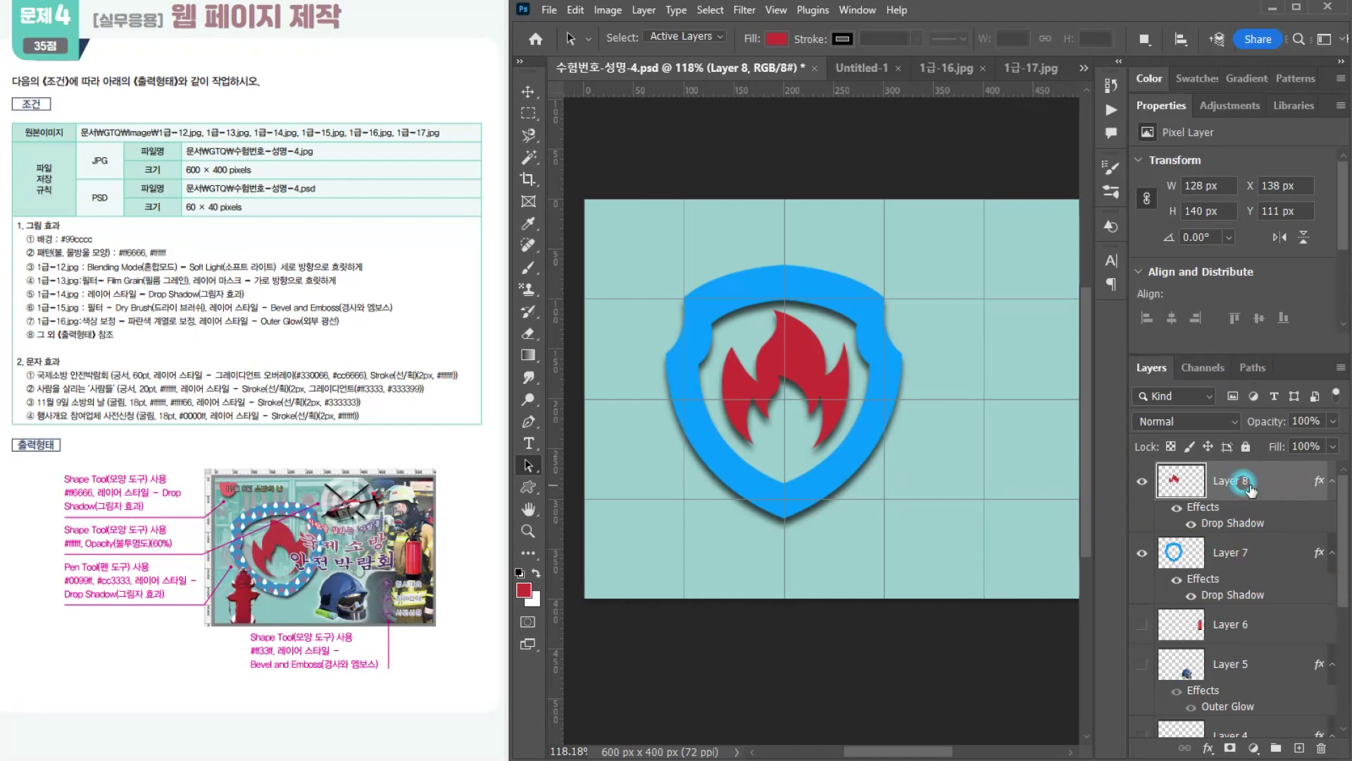
Step: Rotate the shield and flame on Layers 7 and 8 together by -12.78° and scale them to 111.17%
left_click(1237, 552, "shift")
key("ctrl+t")
left_click_drag(948, 437, 1032, 413)
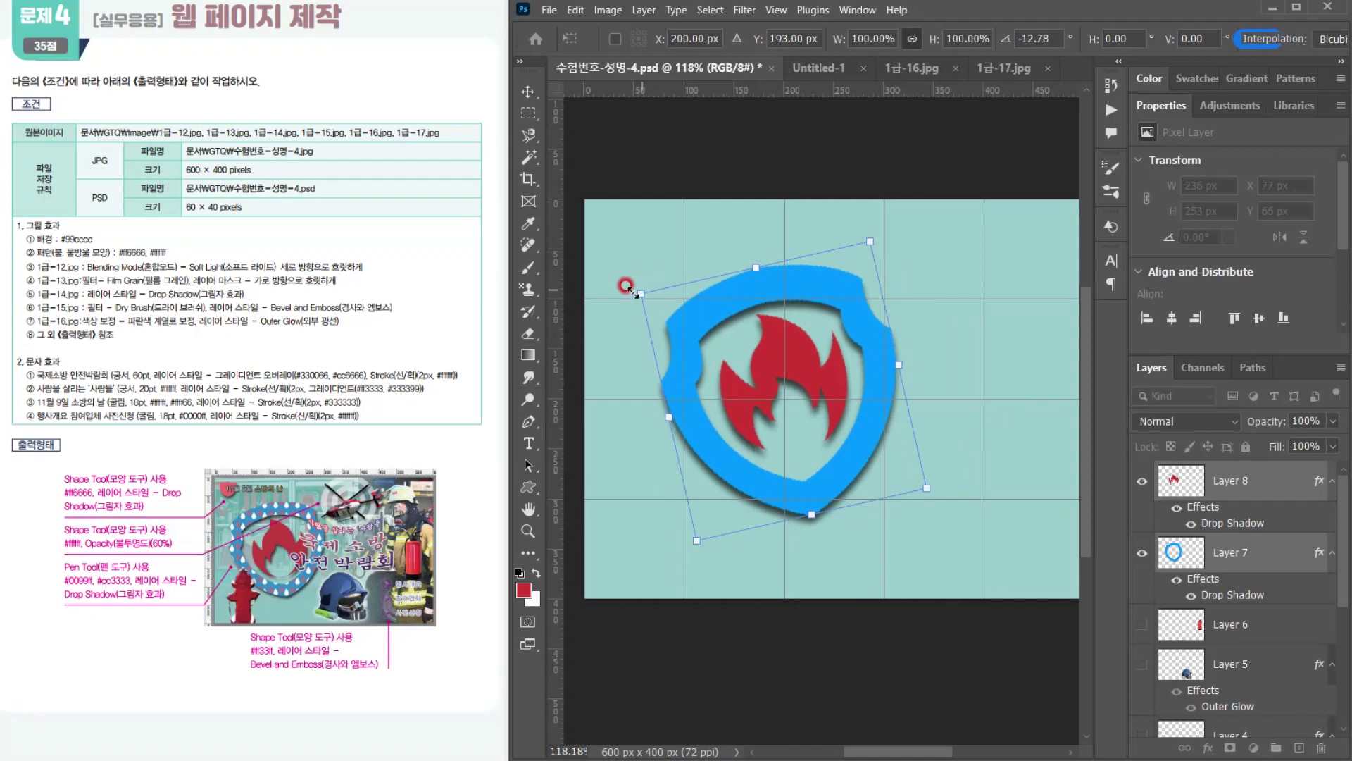
left_click_drag(630, 290, 618, 277)
scroll(840, 399, "down", 3)
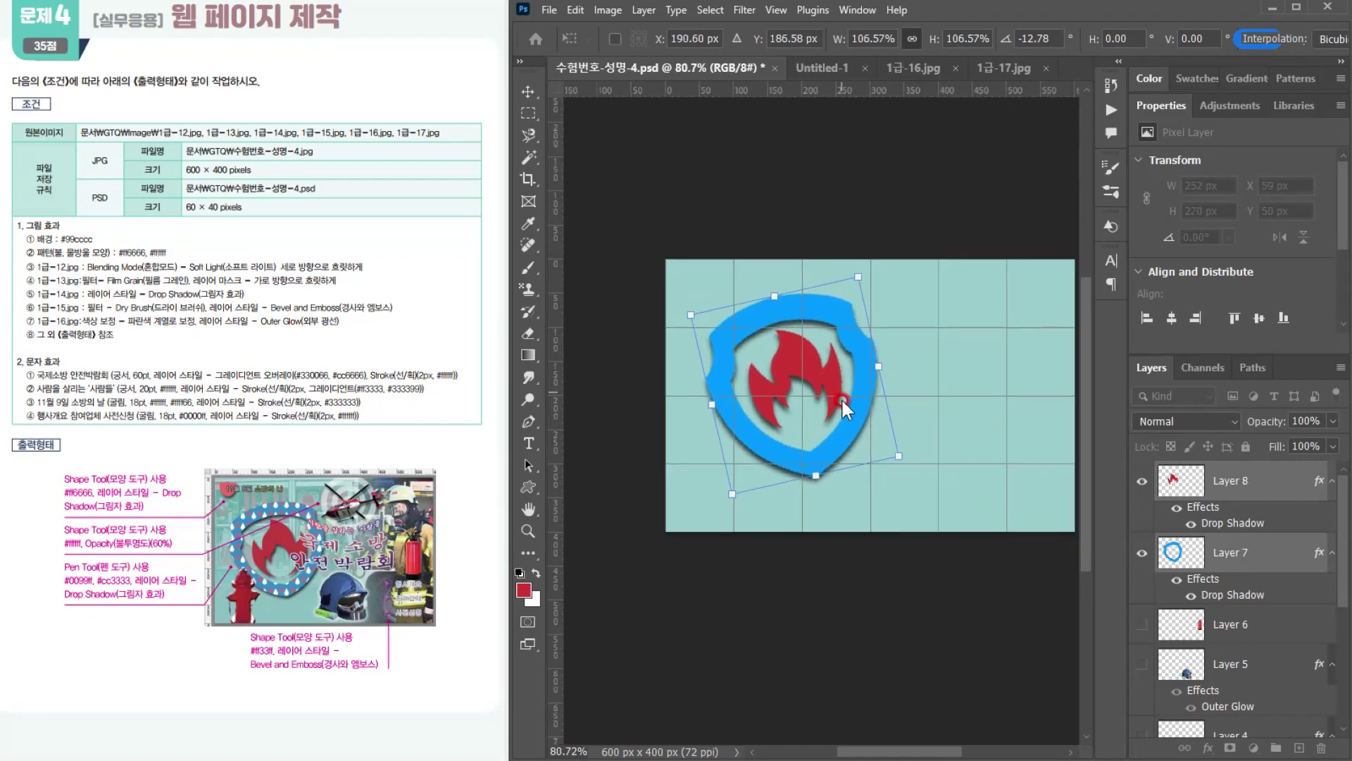
left_click_drag(848, 477, 784, 493)
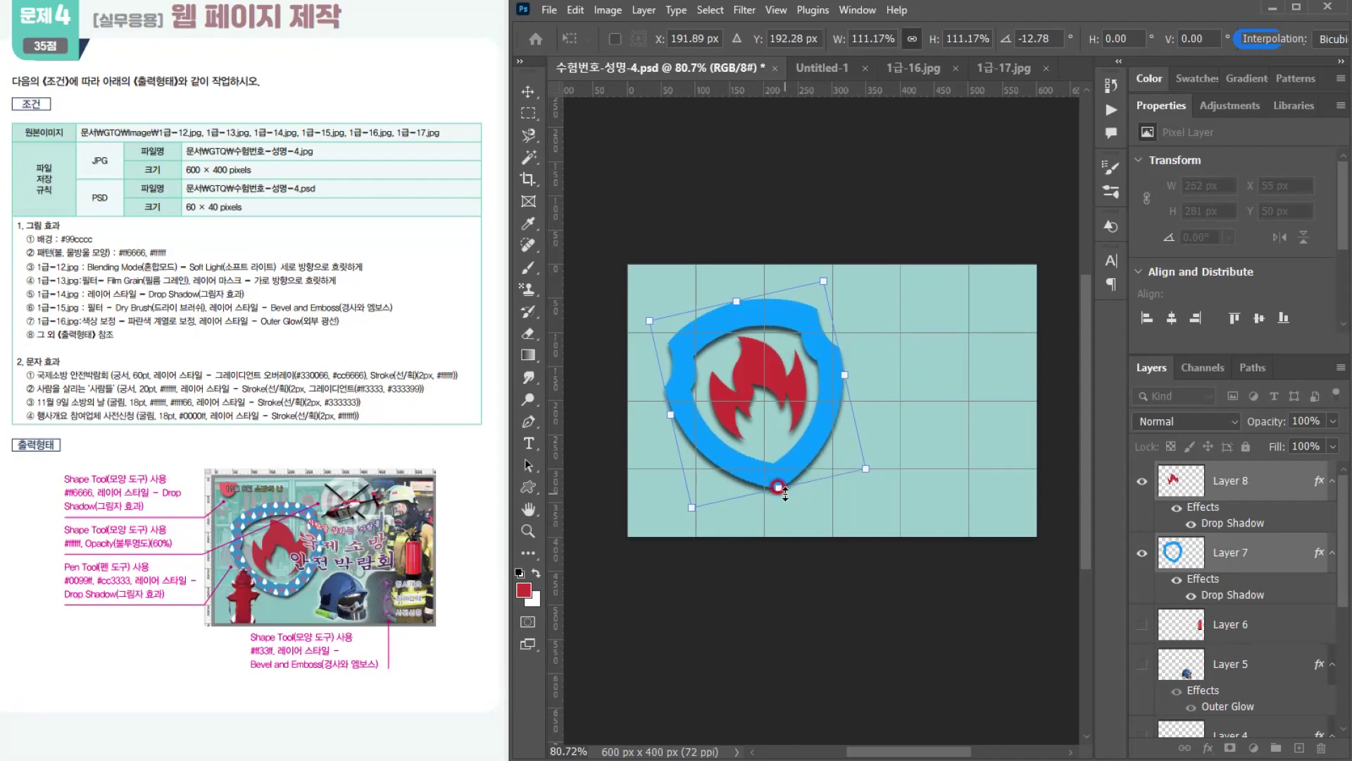
key("Return")
key("a")
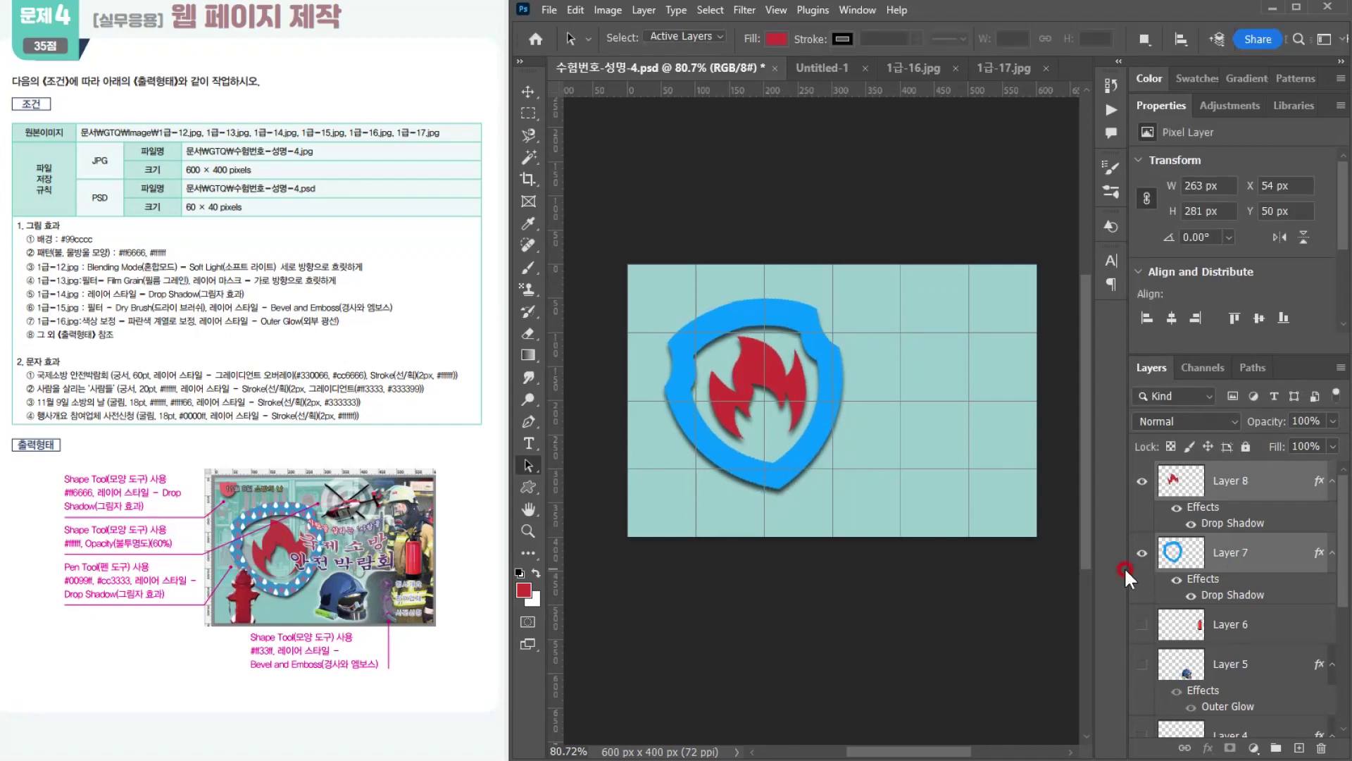
Step: Add a Pattern Overlay to the shield on Layer 7 using the custom #ff6666 ball and white water-drop pattern
left_click(1240, 481)
left_click(1245, 552)
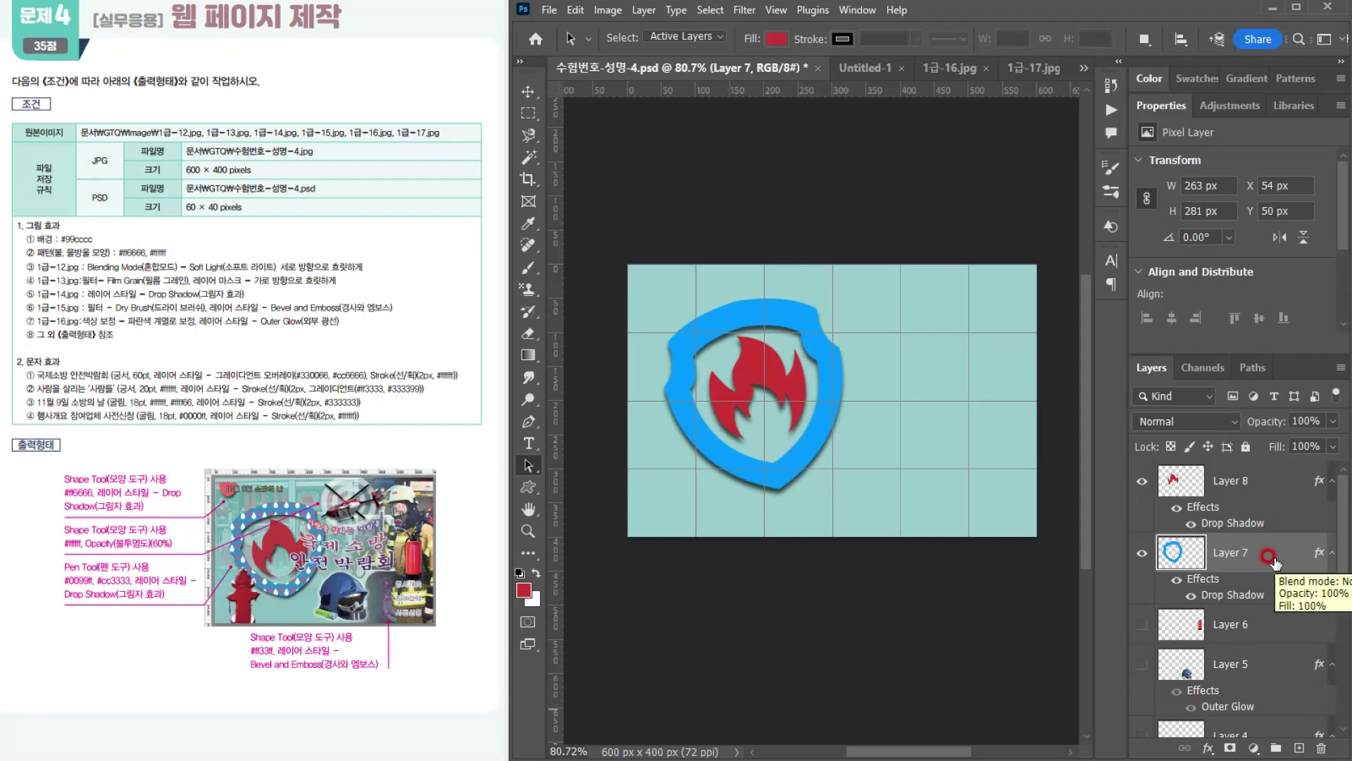
left_click(1207, 748)
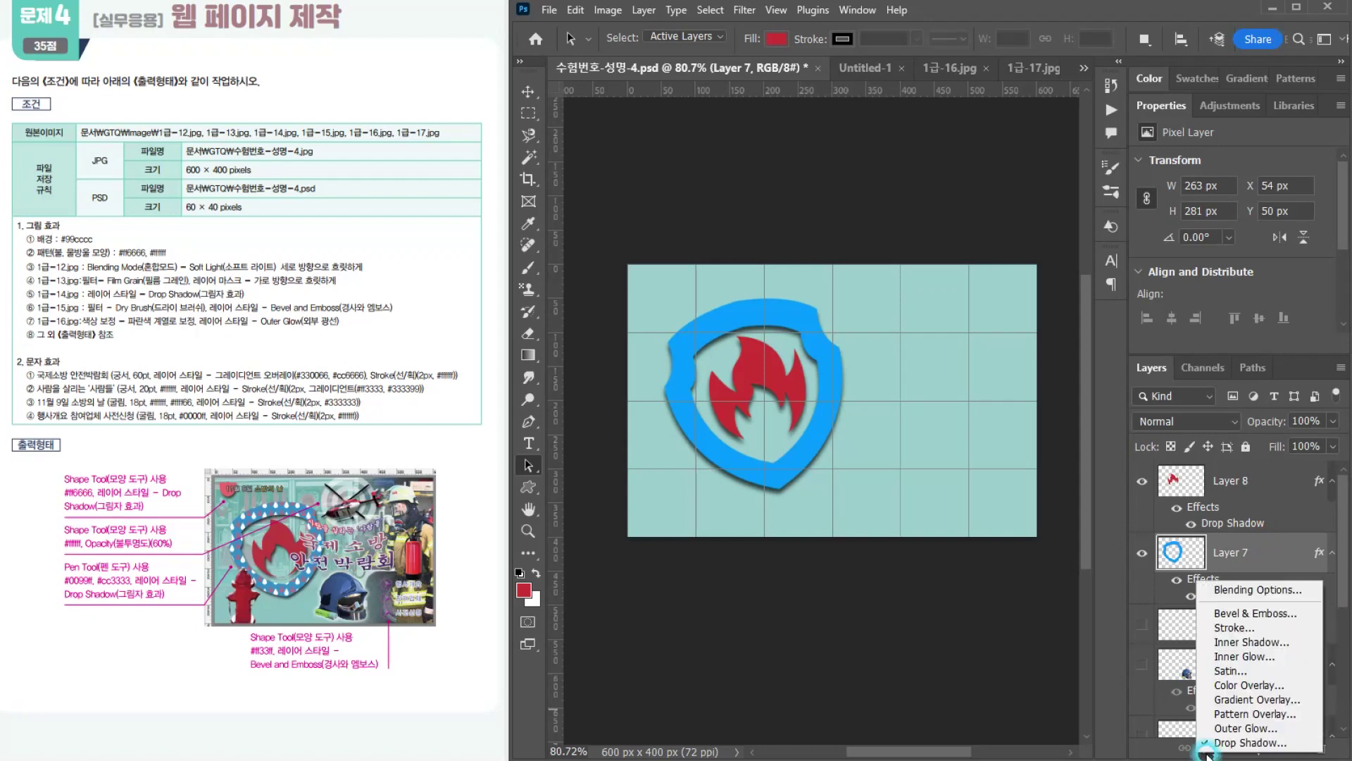
left_click(1232, 713)
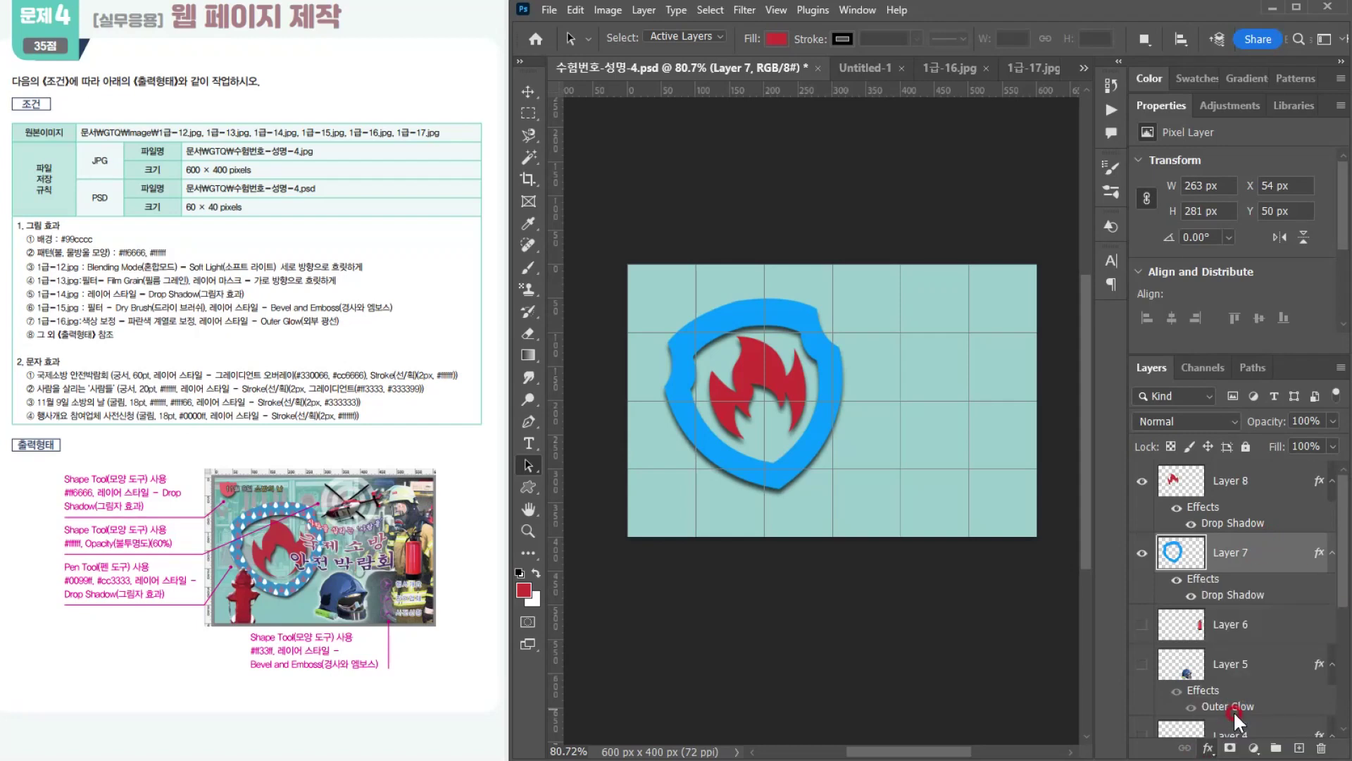
left_click_drag(654, 304, 908, 226)
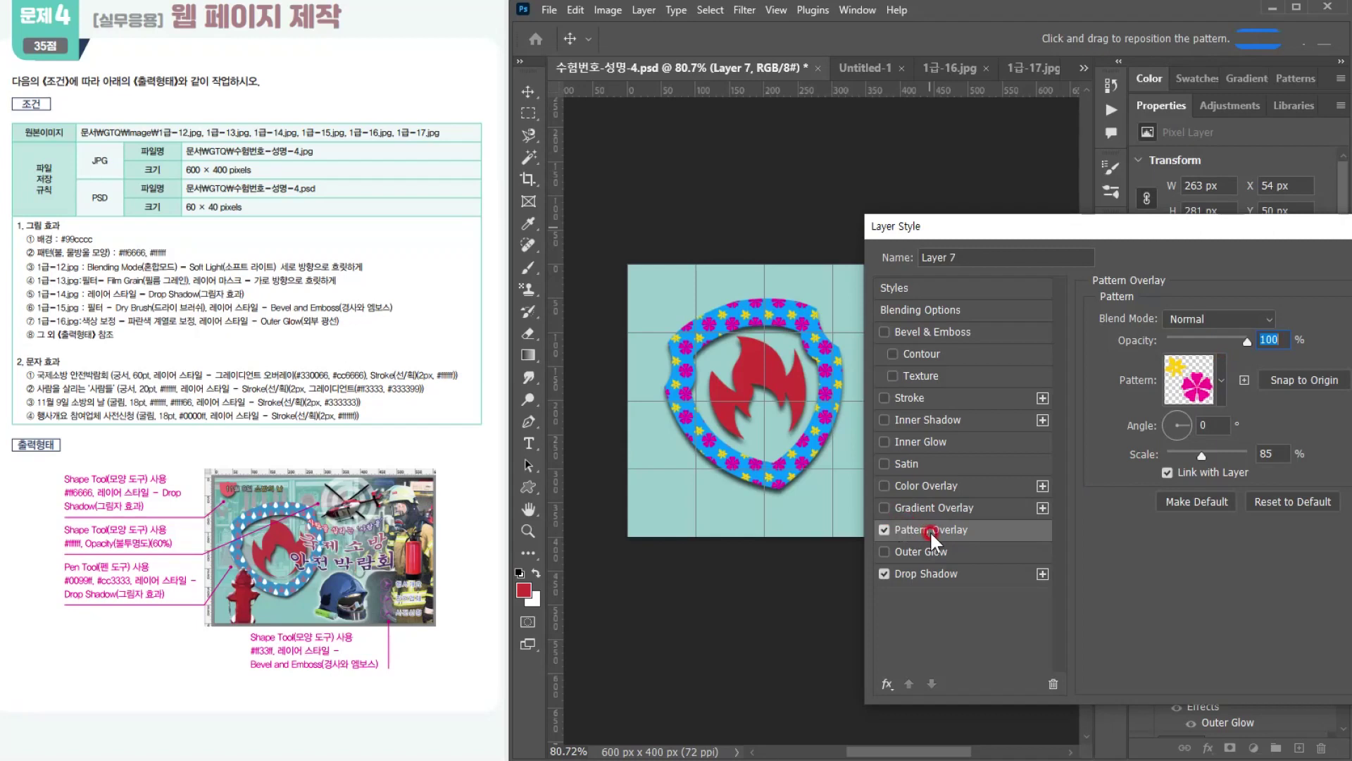
left_click(1222, 379)
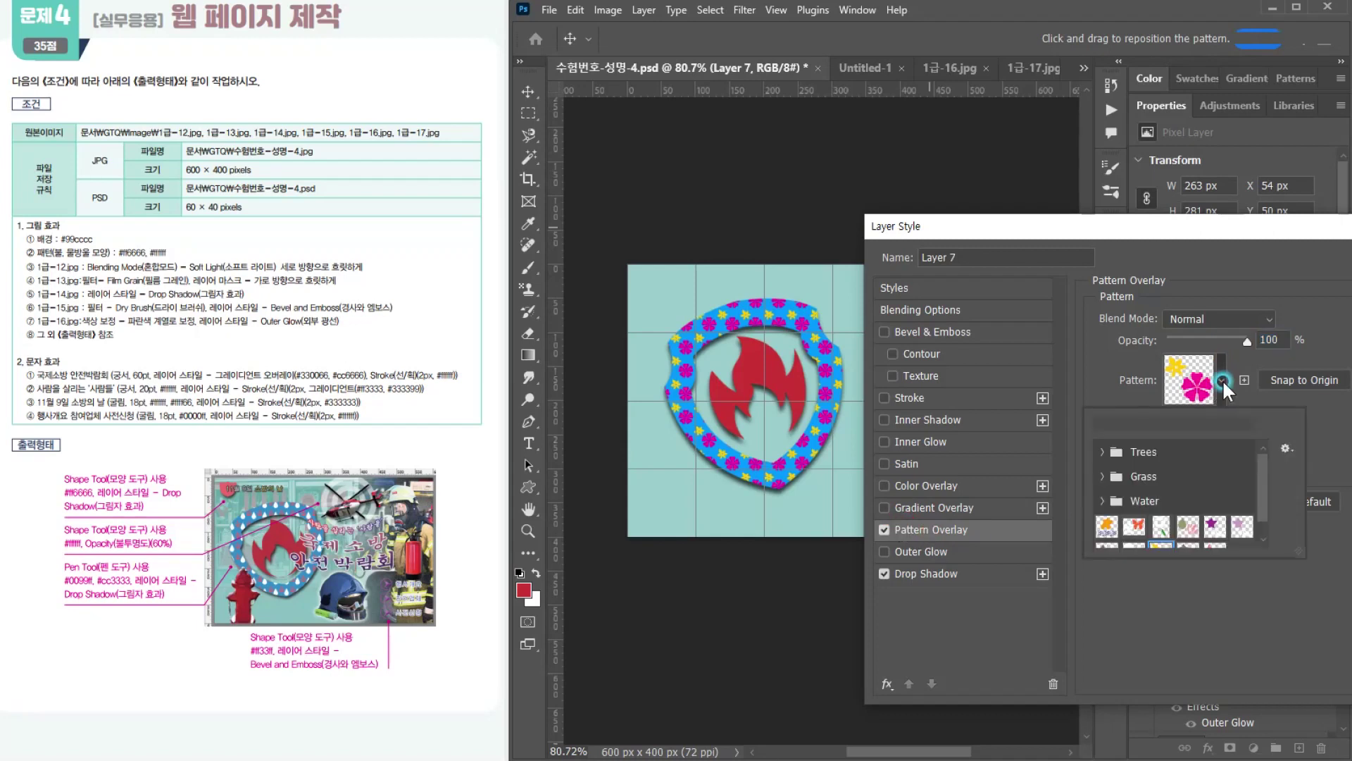
left_click_drag(1258, 479, 1258, 492)
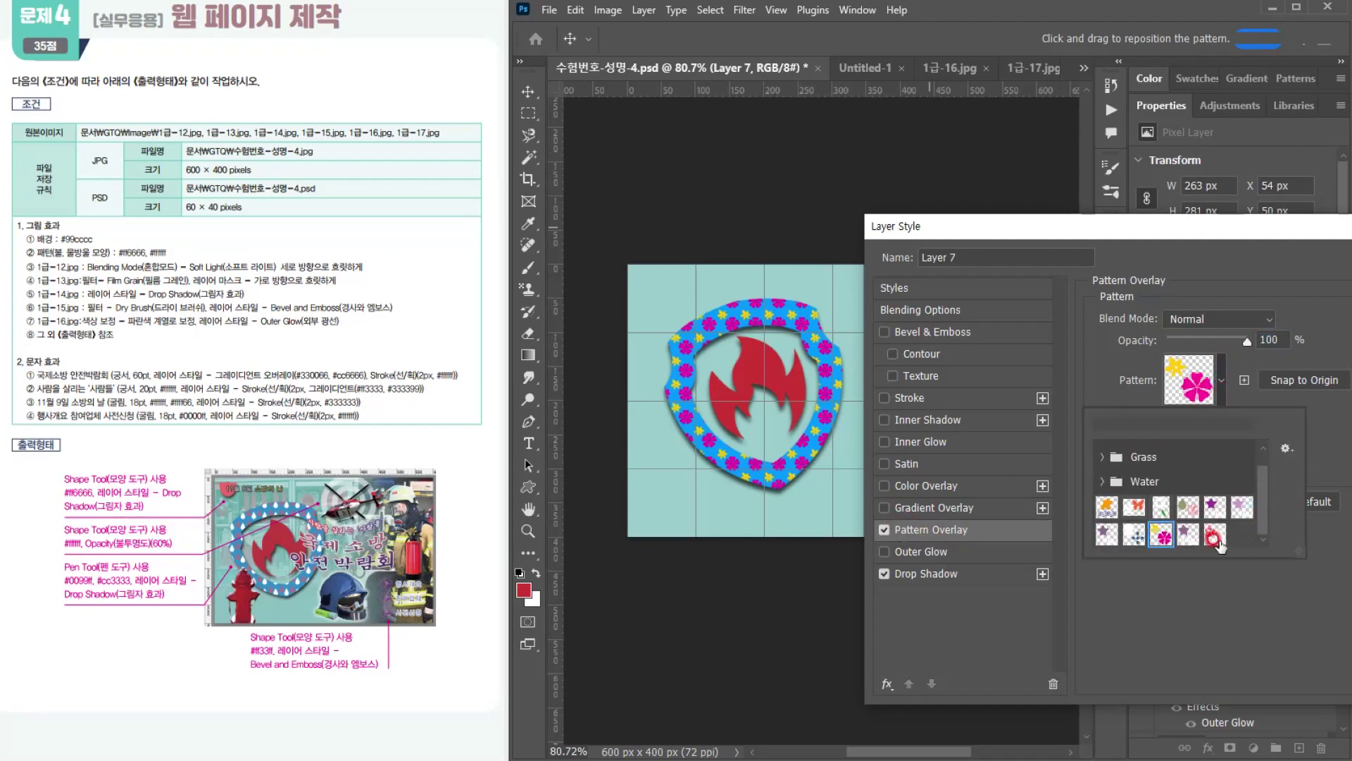
left_click(1213, 539)
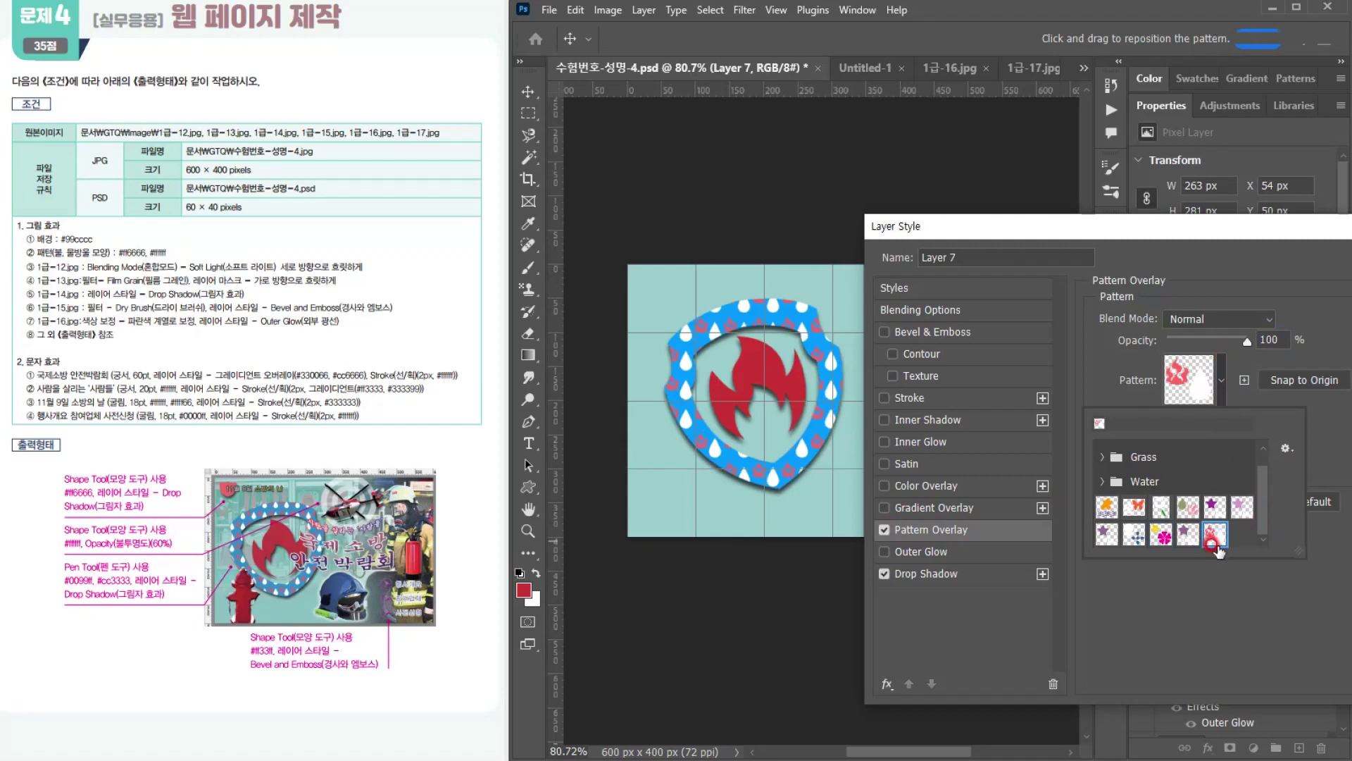
left_click(1213, 629)
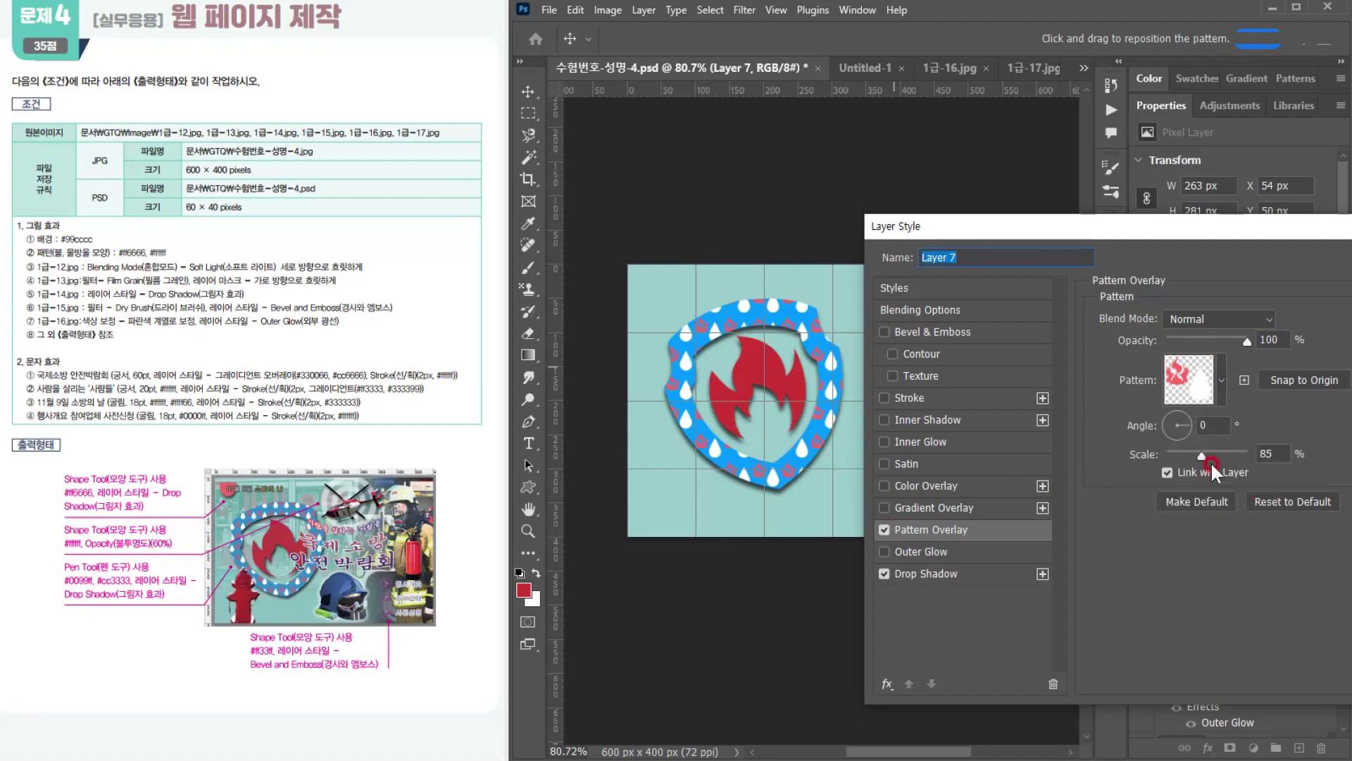
Step: Set the shield's Pattern Overlay scale to 67% and apply the layer style
left_click_drag(1203, 458, 1195, 458)
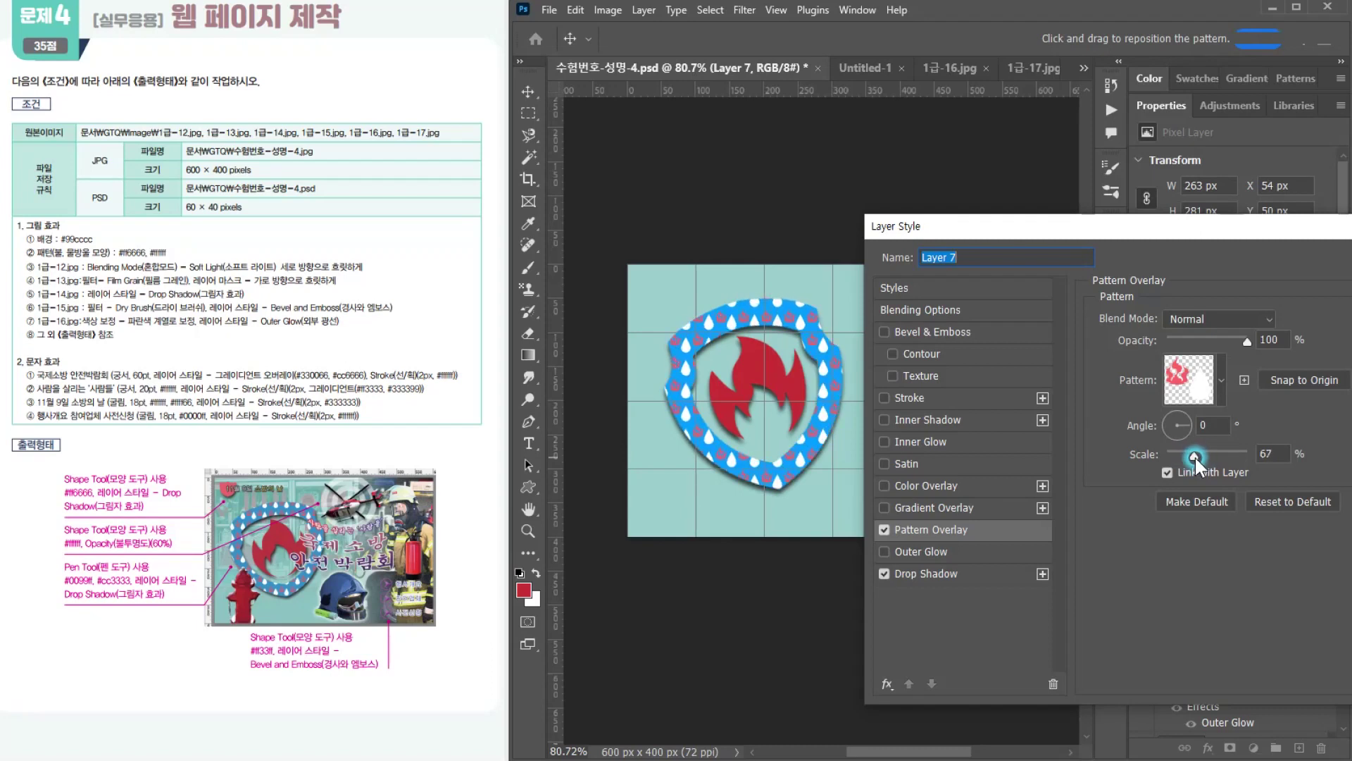
left_click_drag(1194, 458, 1194, 458)
key("Return")
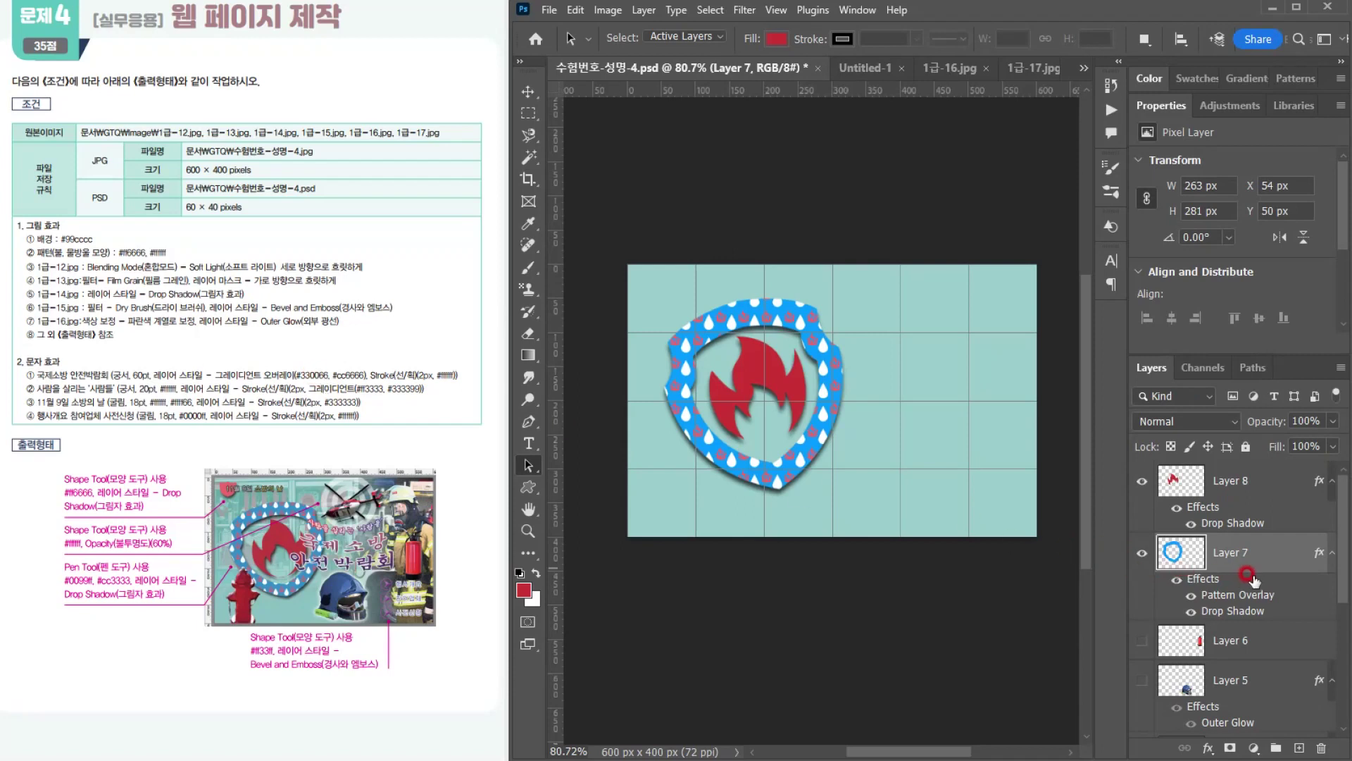
Step: Show all the hidden photo layers again together with the shield and flame
right_click(1143, 479)
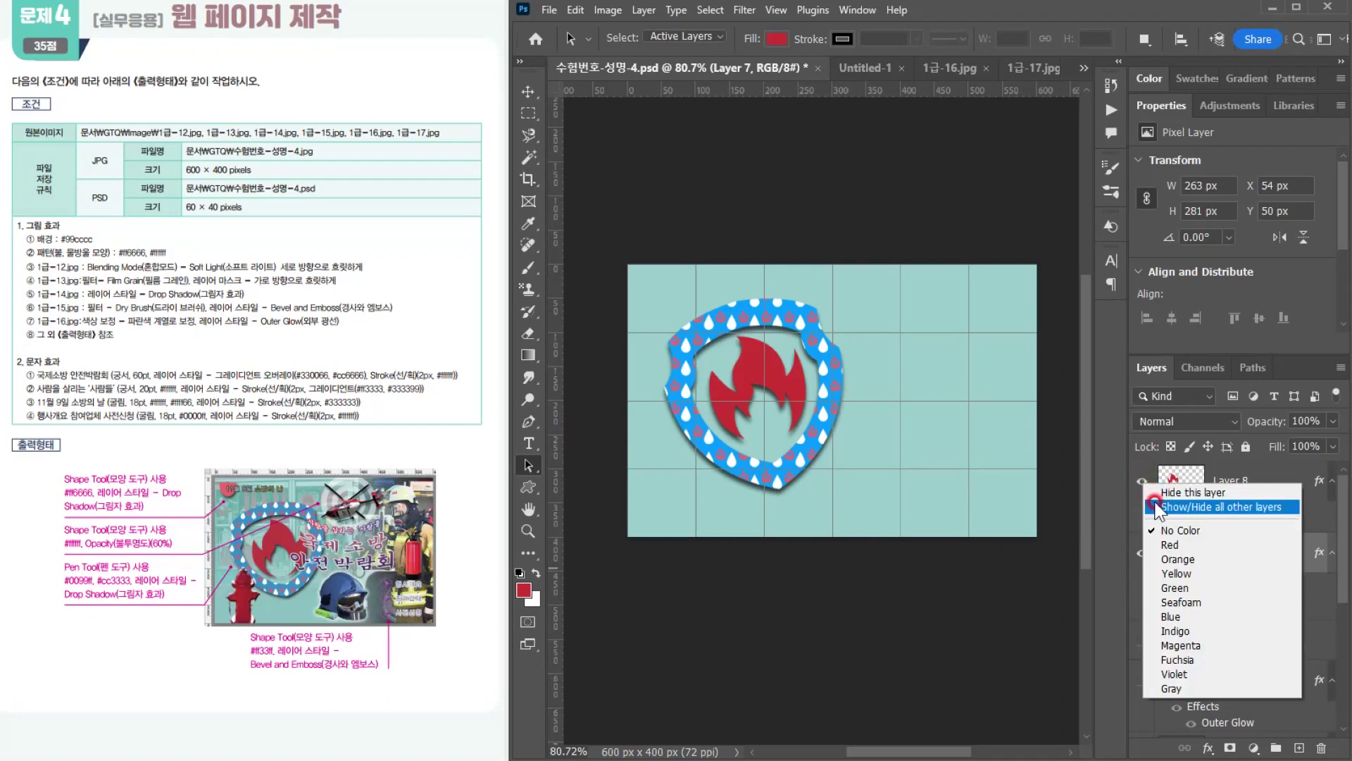
left_click(1155, 506)
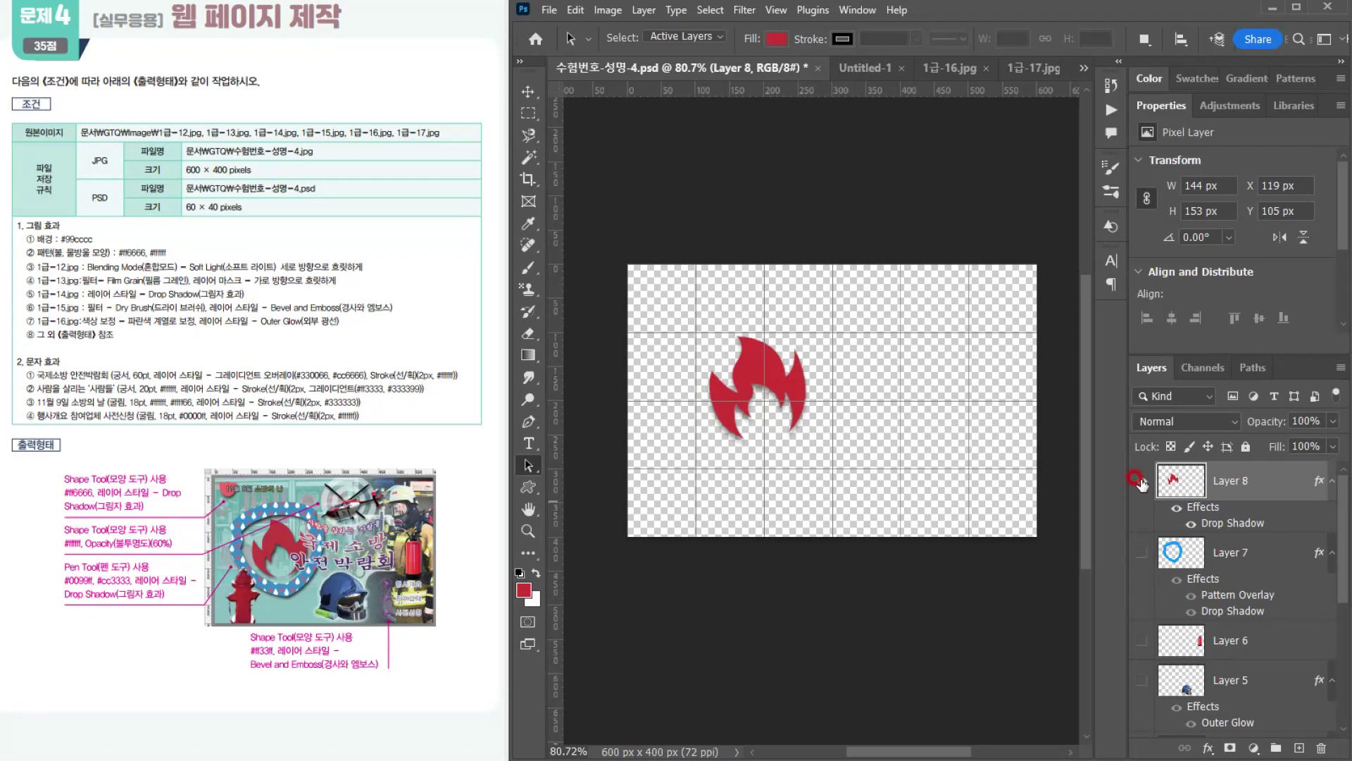
right_click(1140, 481)
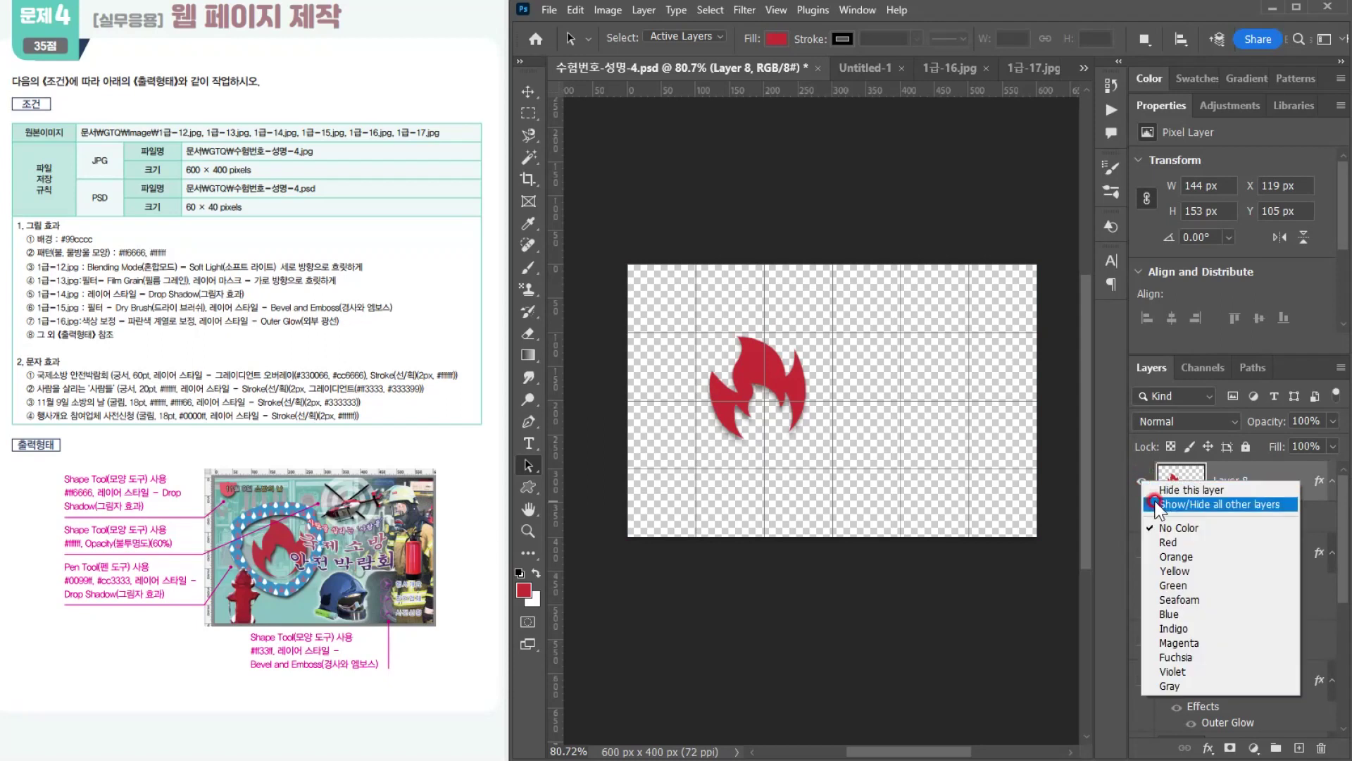
left_click(1155, 504)
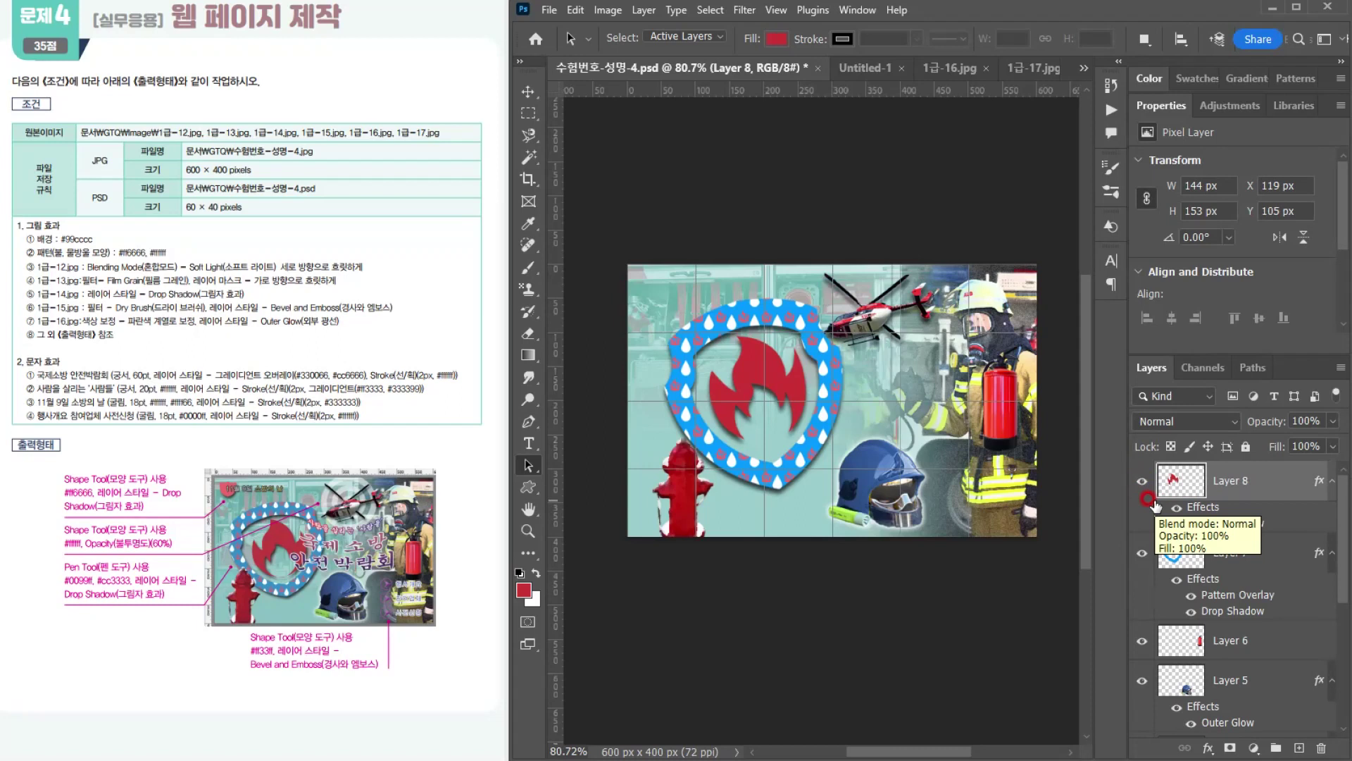
Step: Move the shield and flame on Layers 7 and 8 together slightly left to X 37 px, Y 49 px
left_click(1247, 484)
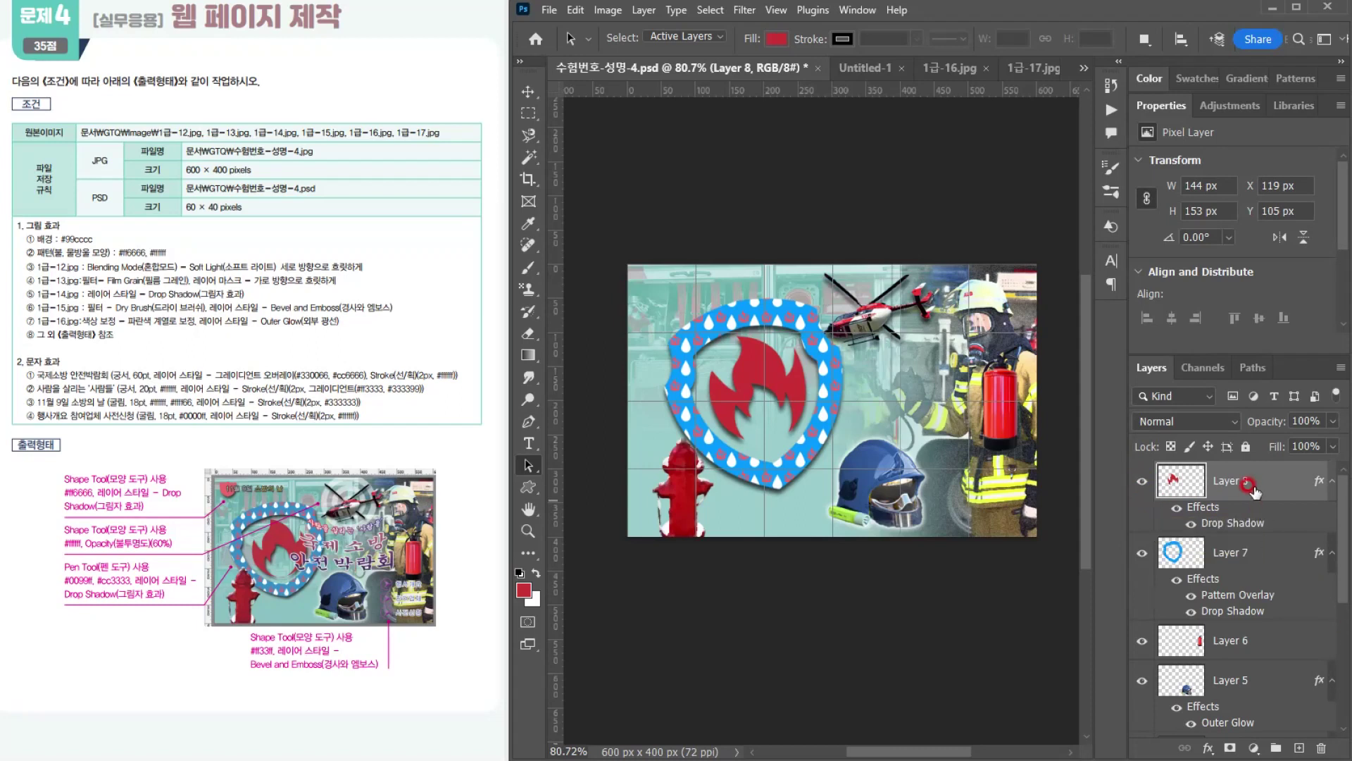
left_click(1250, 551, "shift")
key("ctrl+t")
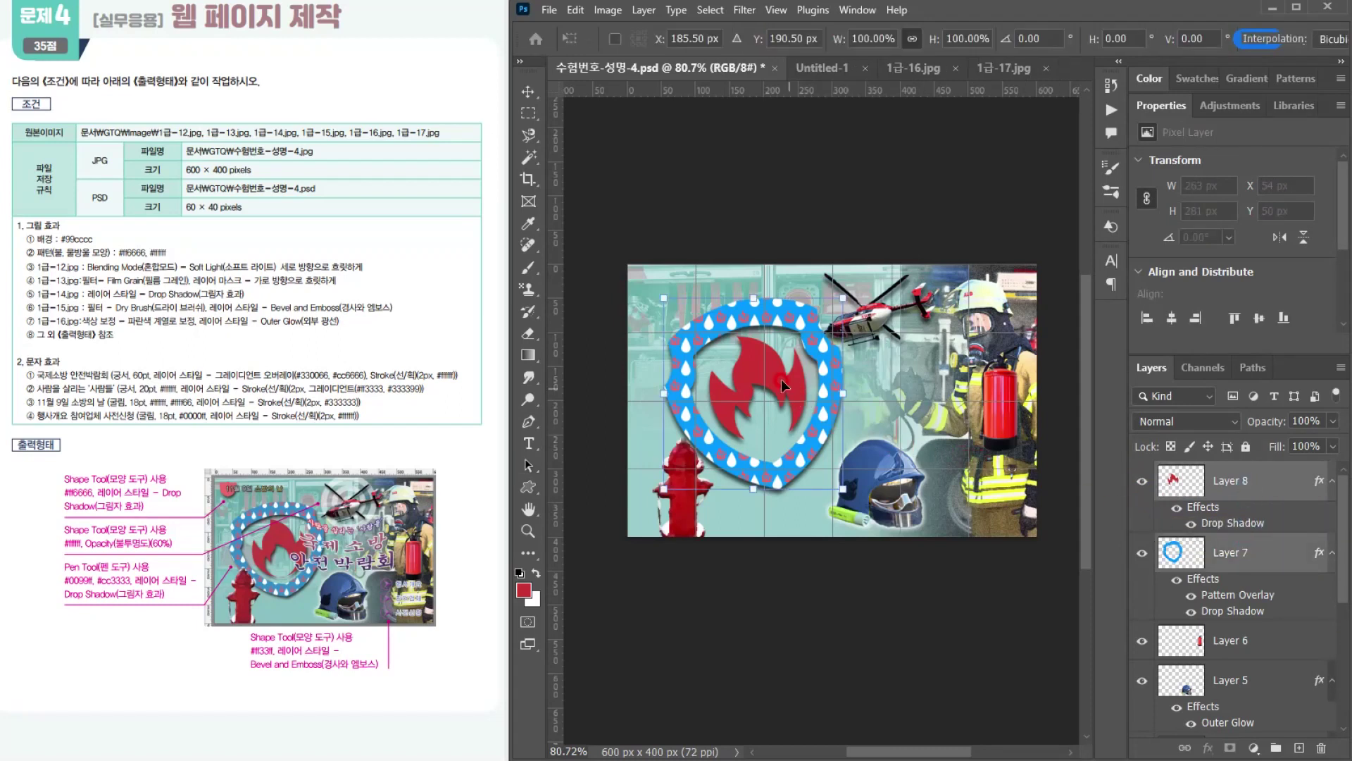
left_click_drag(843, 485, 798, 443)
key("ctrl+z")
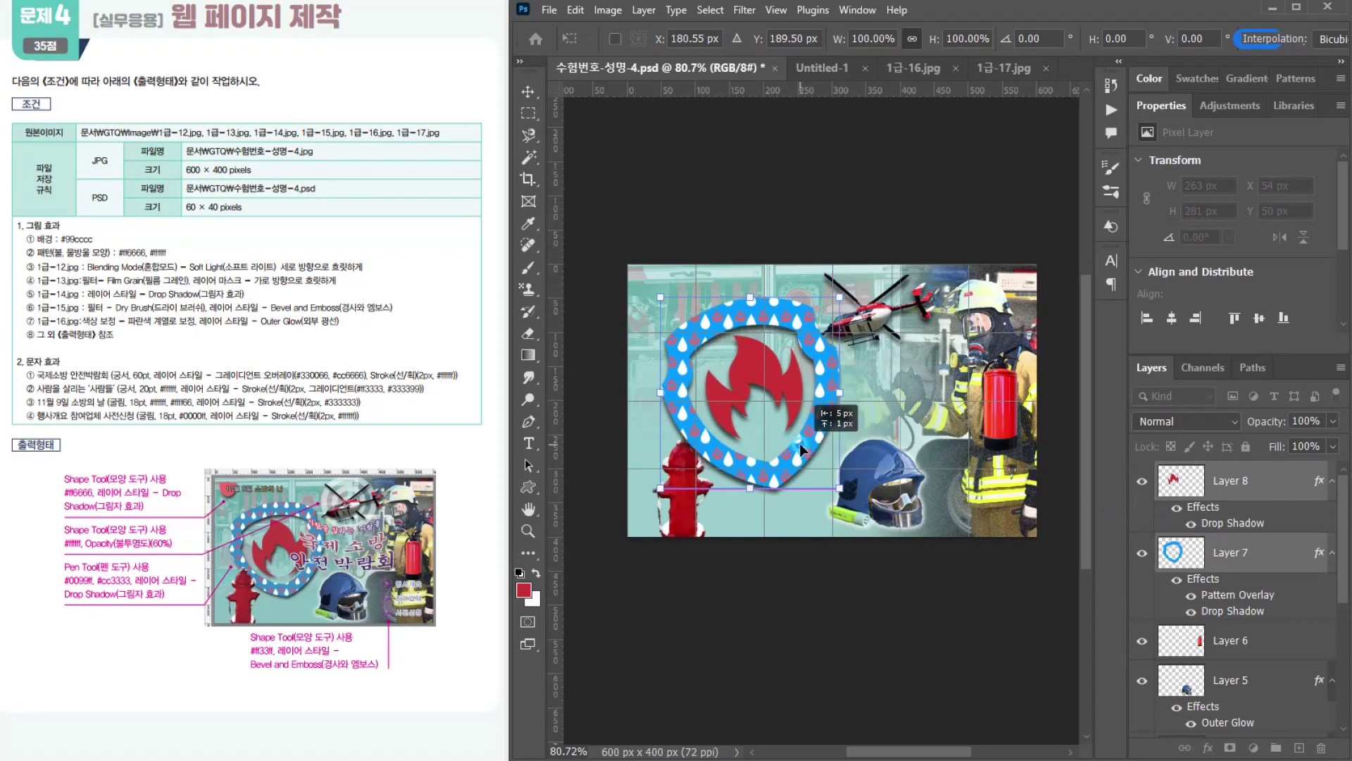
key("Return")
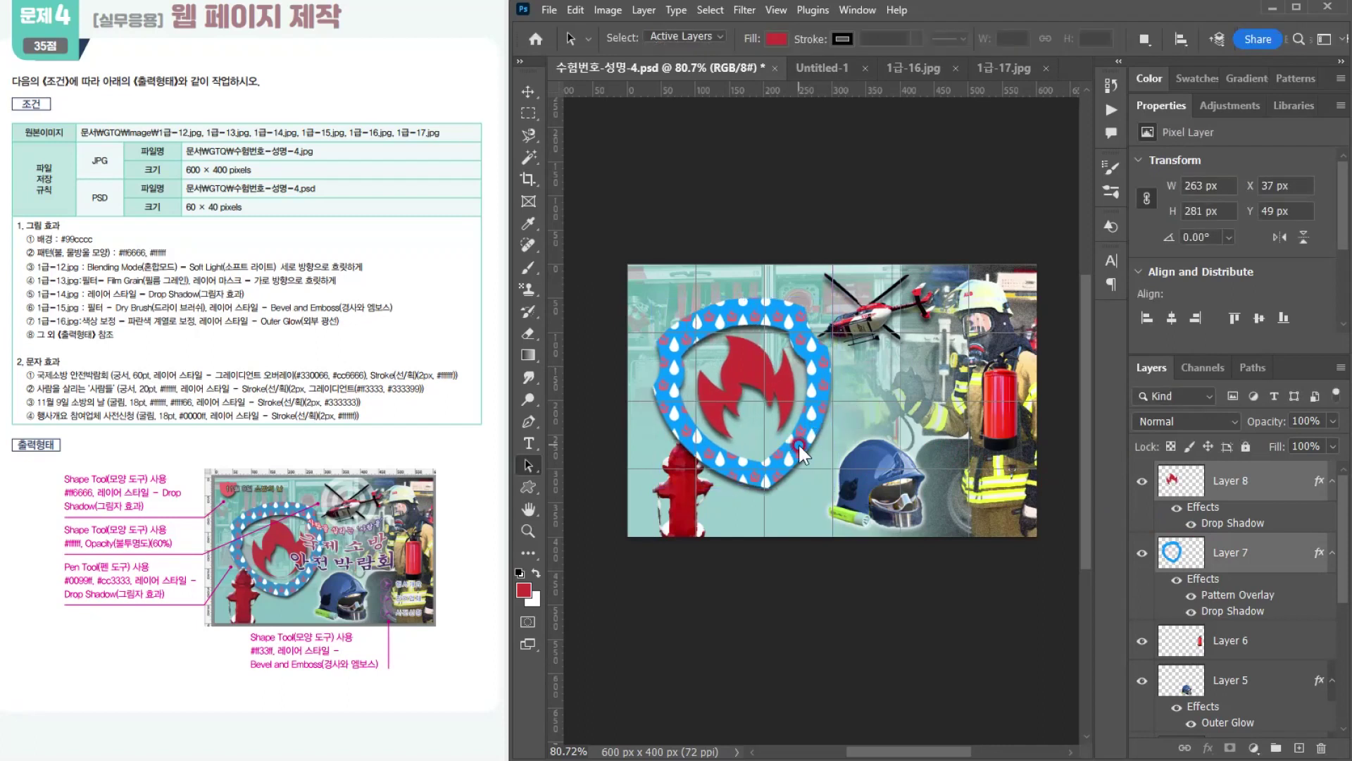
Step: Nudge the helicopter on Layer 3 right and up, and scale it down to about 169 × 100 px at X 294, Y 7 px
left_click(866, 323)
key("Right")
key("Right")
key("Right")
key("Right")
key("Up")
key("Up")
key("Up")
key("Up")
key("Up")
key("Up")
key("ctrl+t")
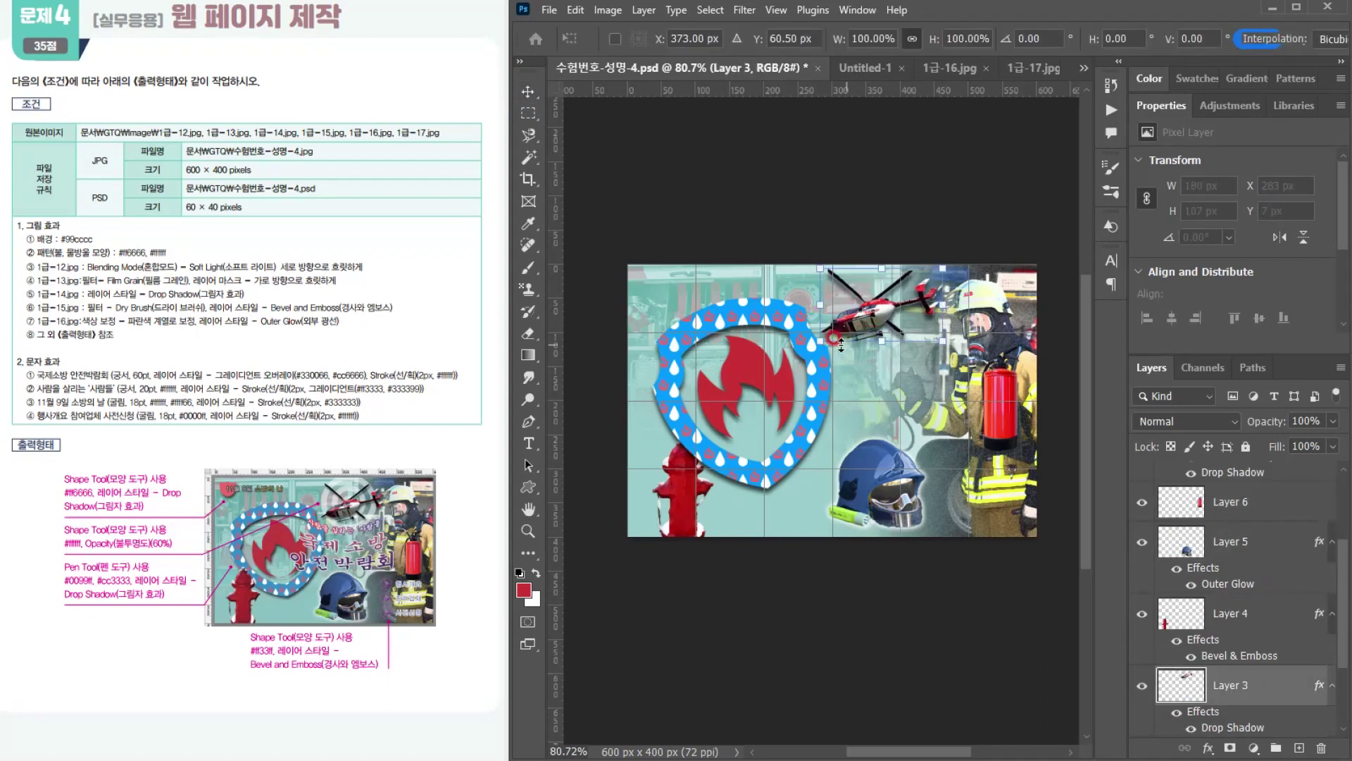
left_click_drag(821, 342, 828, 335)
key("Return")
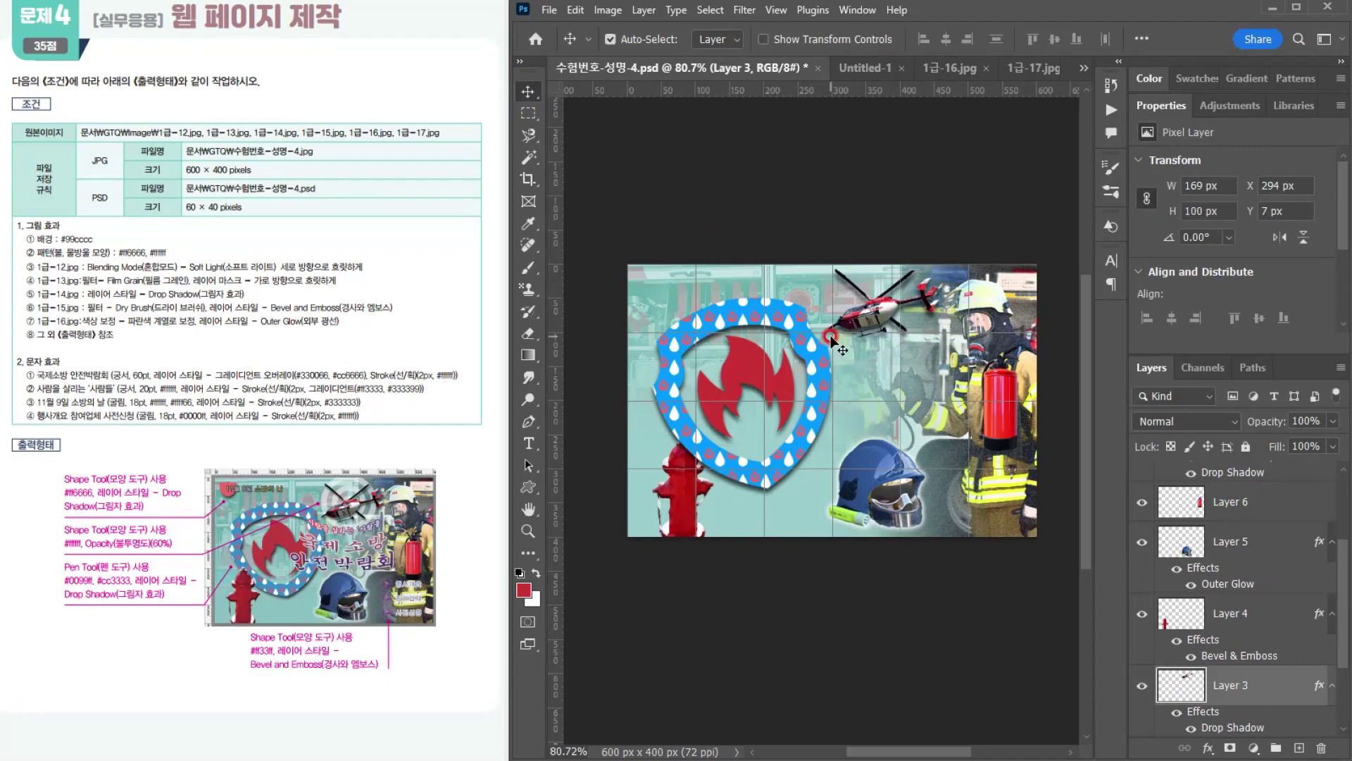
Step: Move the fire hydrant's Layer 4 above Layer 8 in the layer stack so it overlaps the shield
left_click(678, 492)
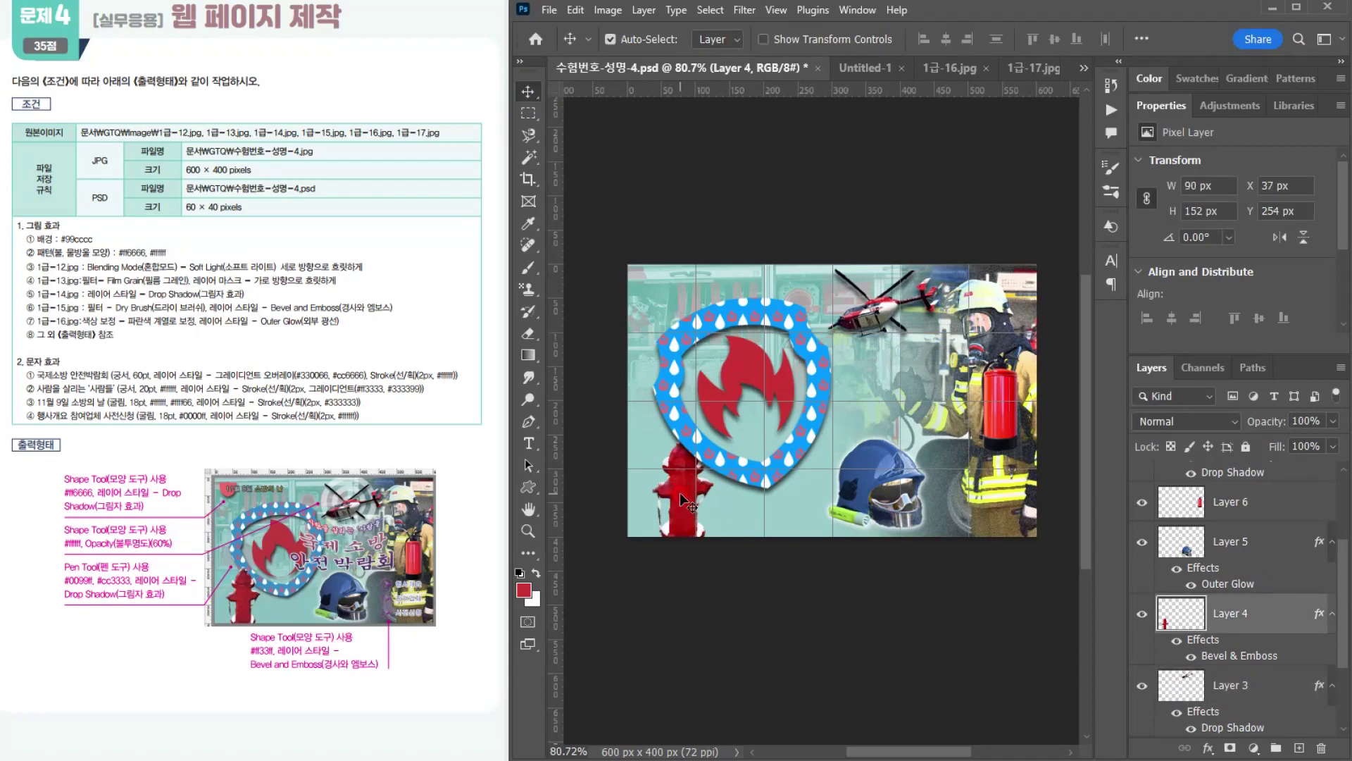
left_click_drag(1264, 614, 1277, 474)
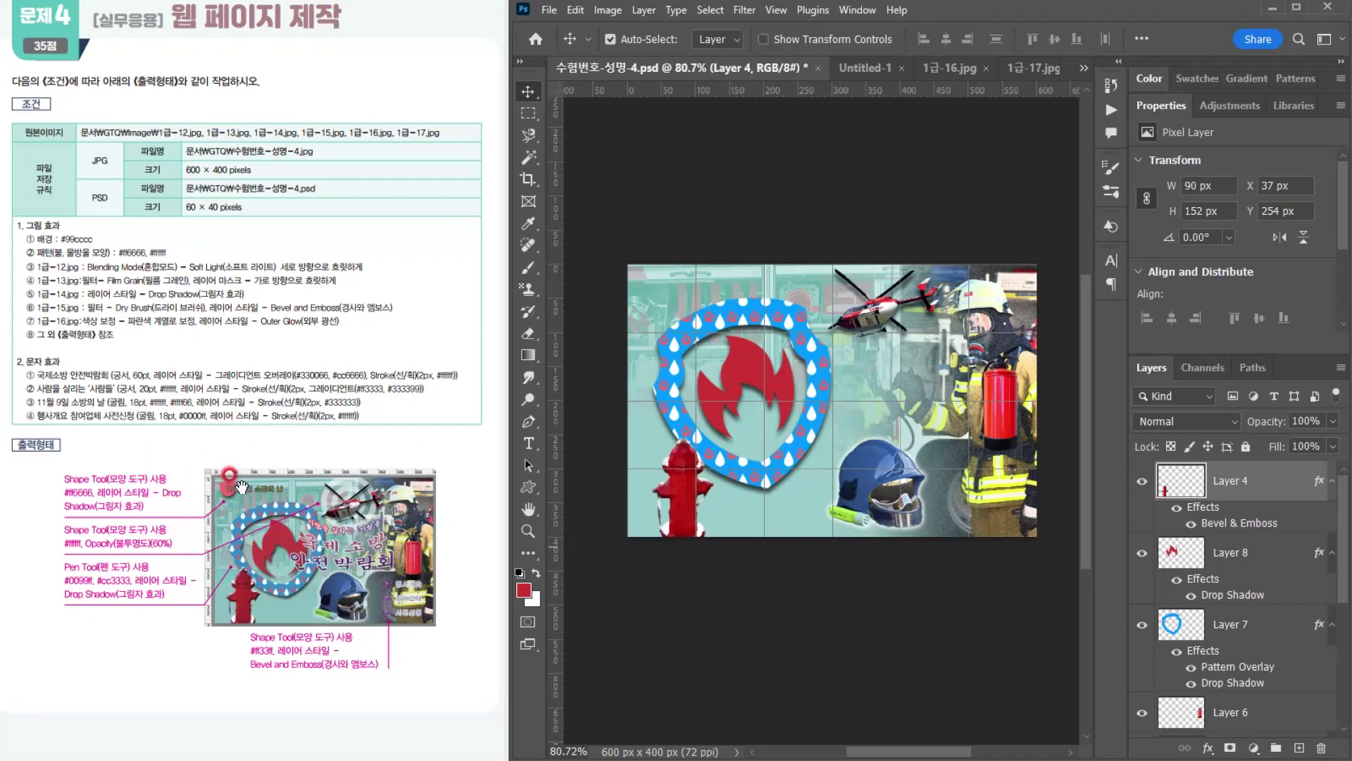
Step: Activate the Custom Shape tool in Shape mode and choose the Sign 5 shield from the legacy Symbols shapes
left_click(525, 486)
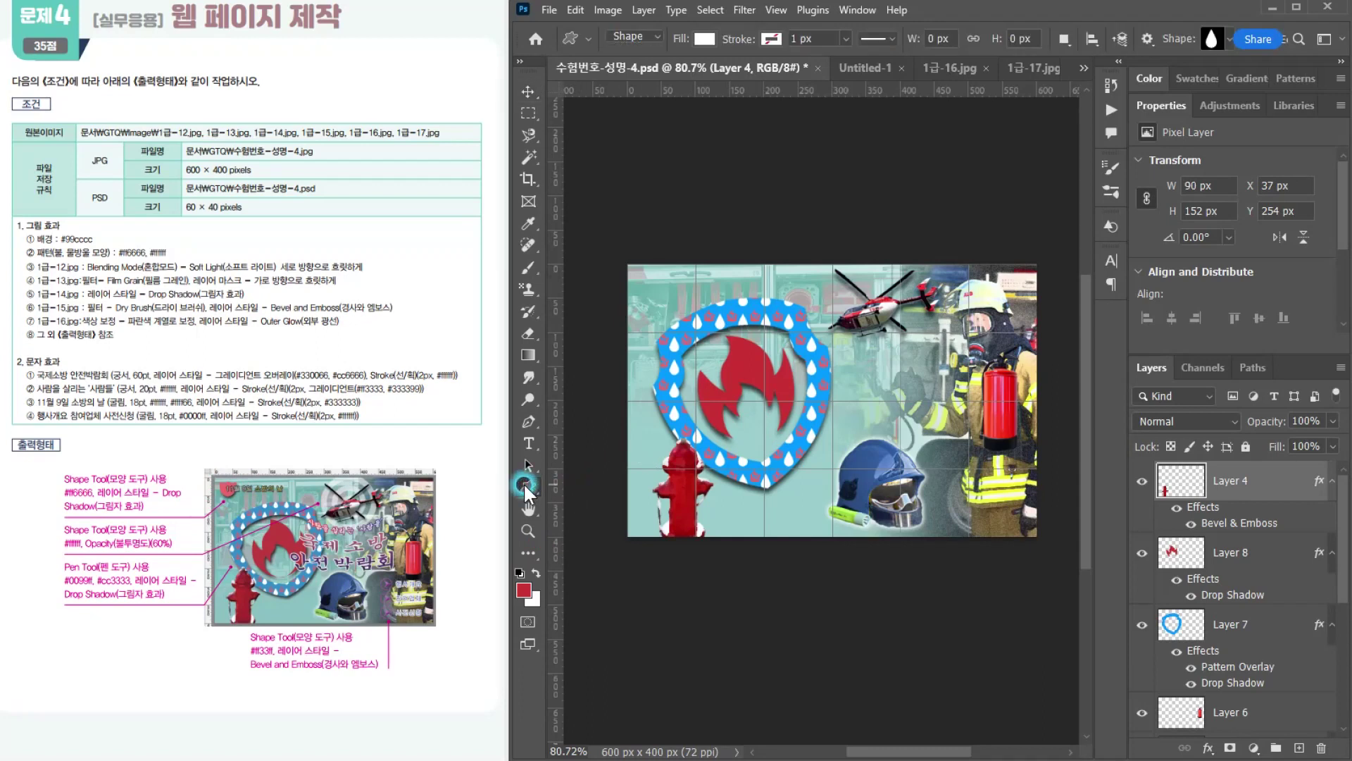
right_click(523, 483)
left_click(589, 565)
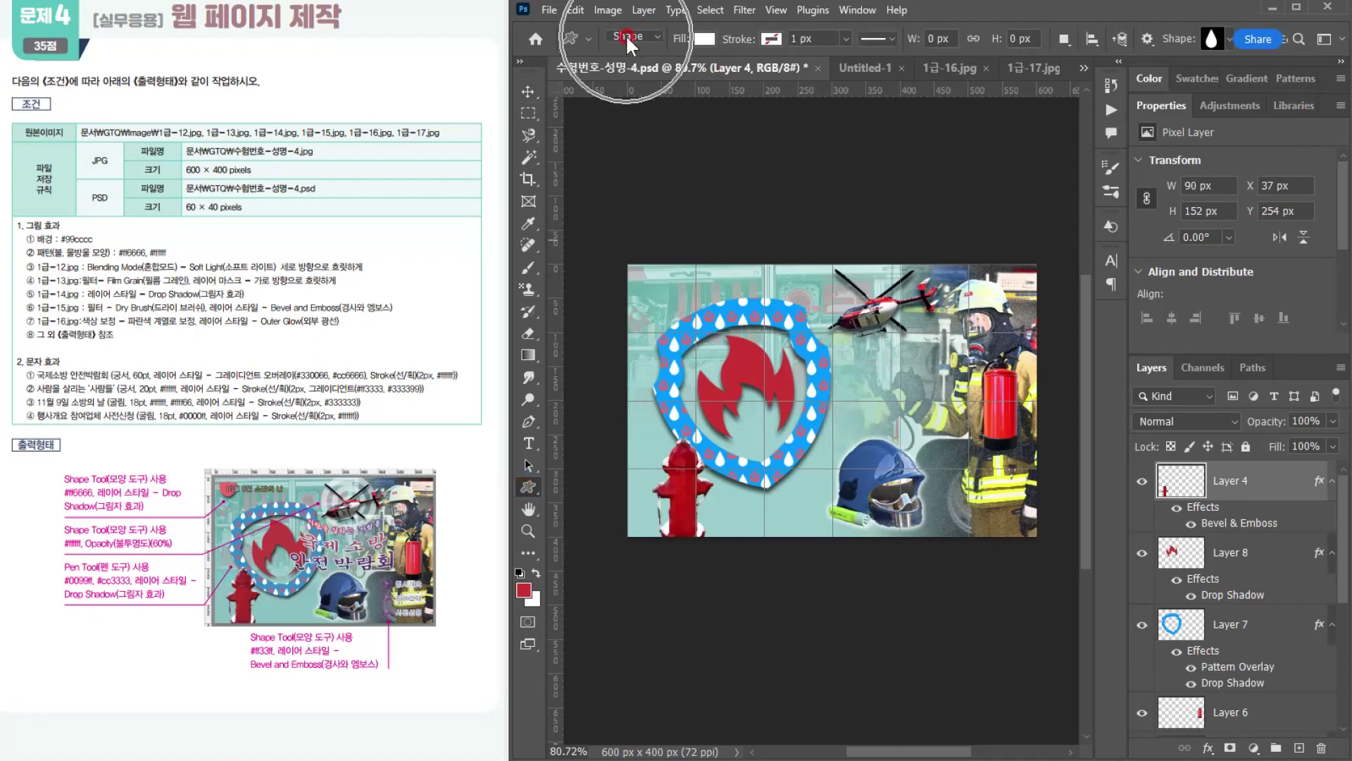
left_click(1228, 40)
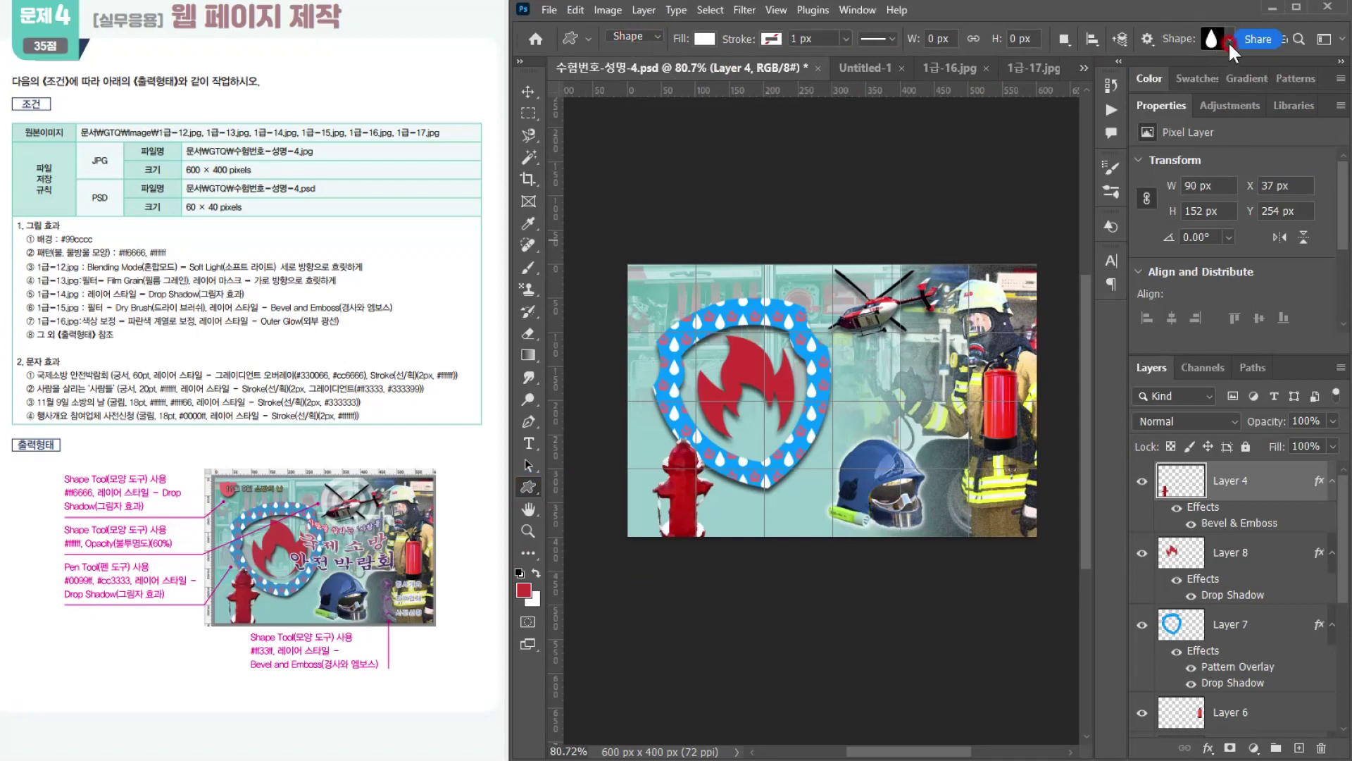
left_click(1229, 40)
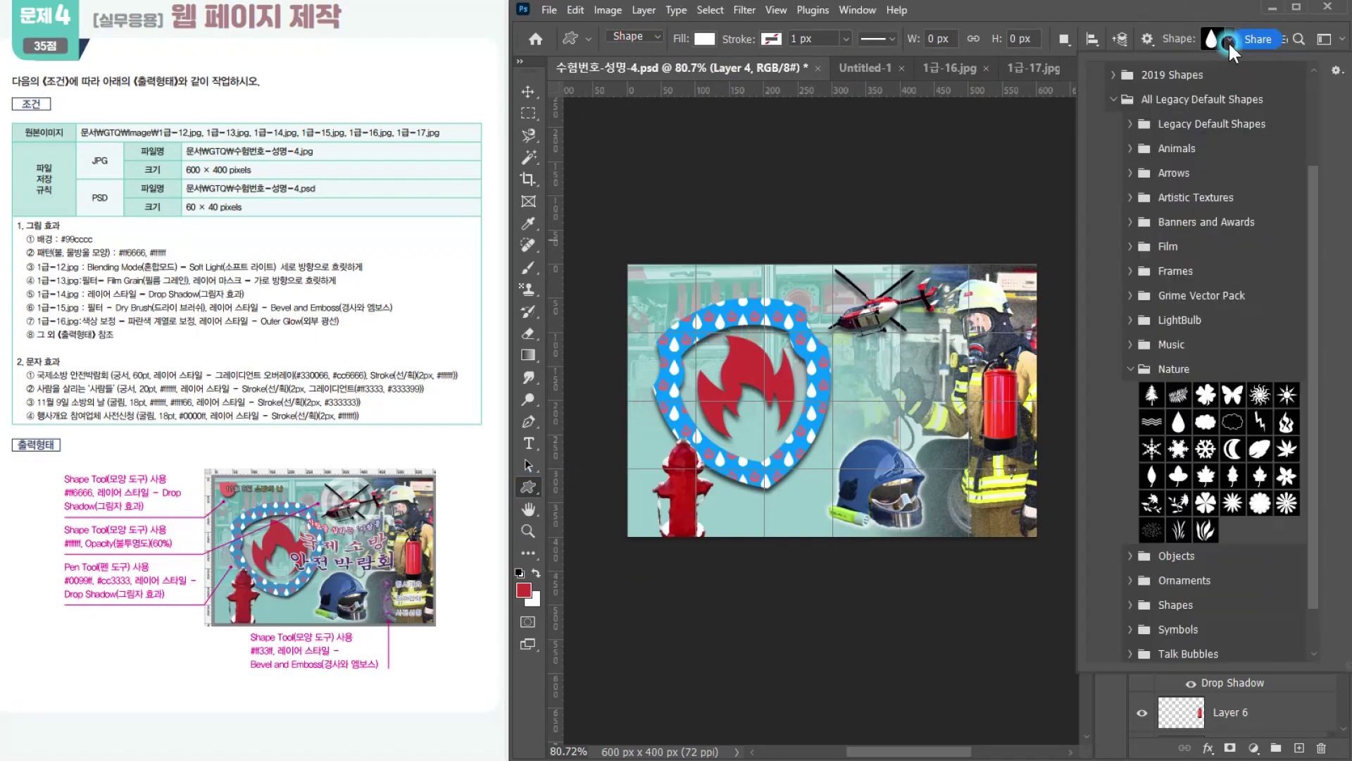
scroll(1226, 478, "down", 2)
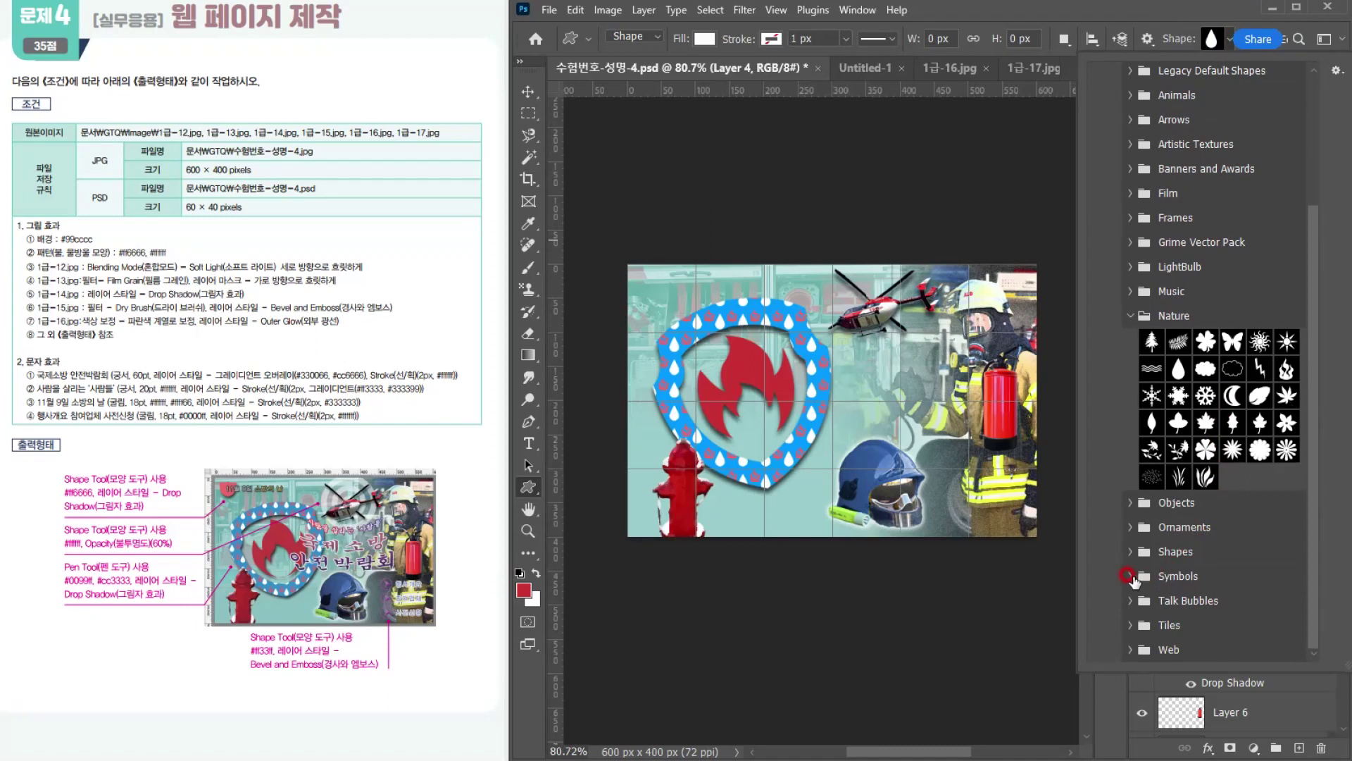
left_click(1201, 575)
scroll(1247, 574, "down", 3)
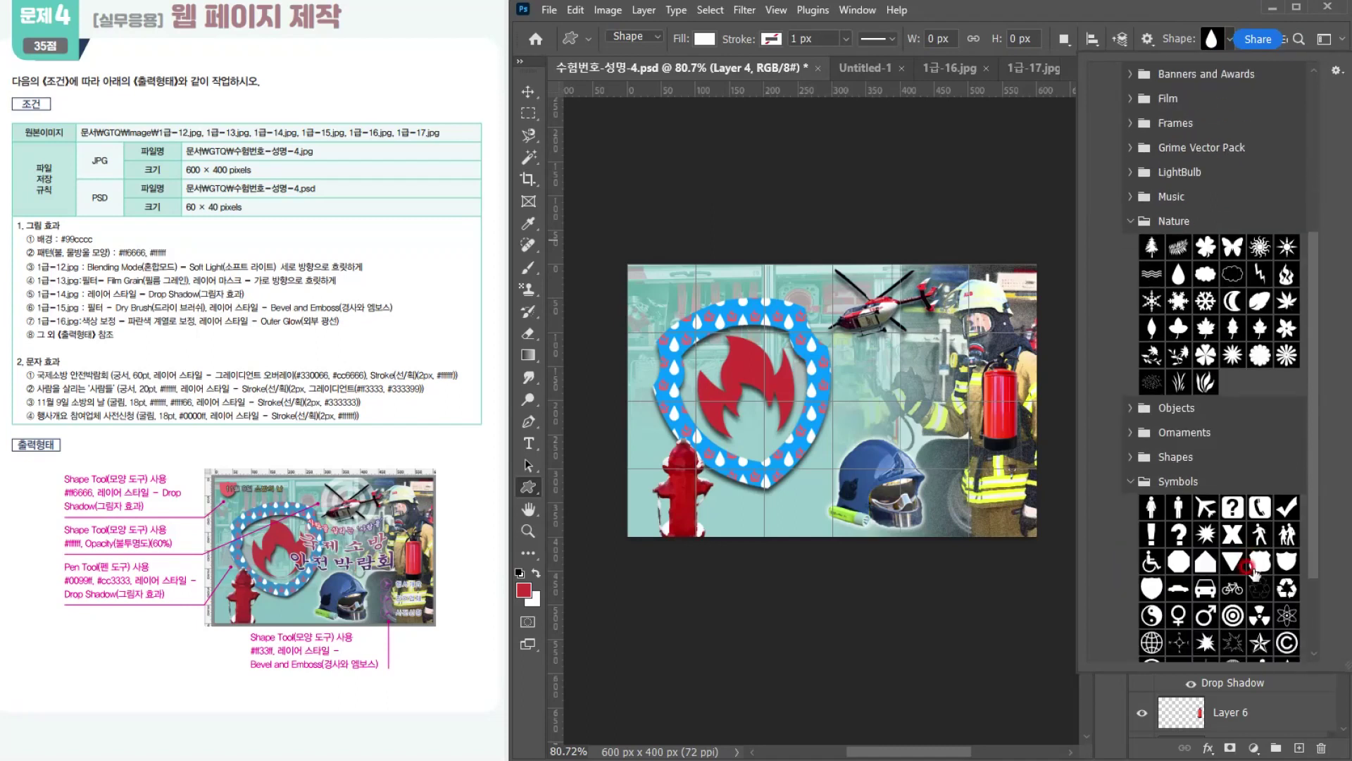
left_click(1152, 590)
left_click(1286, 562)
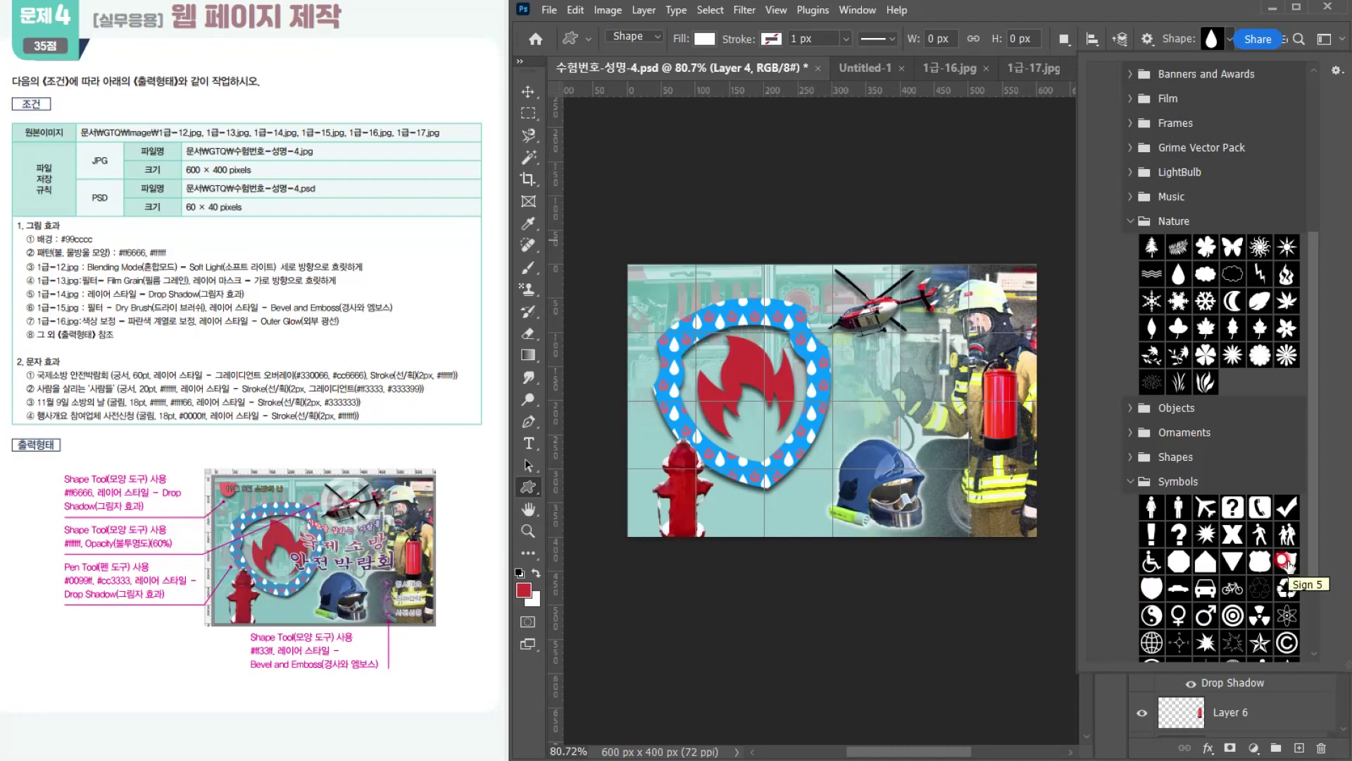
left_click(1286, 563)
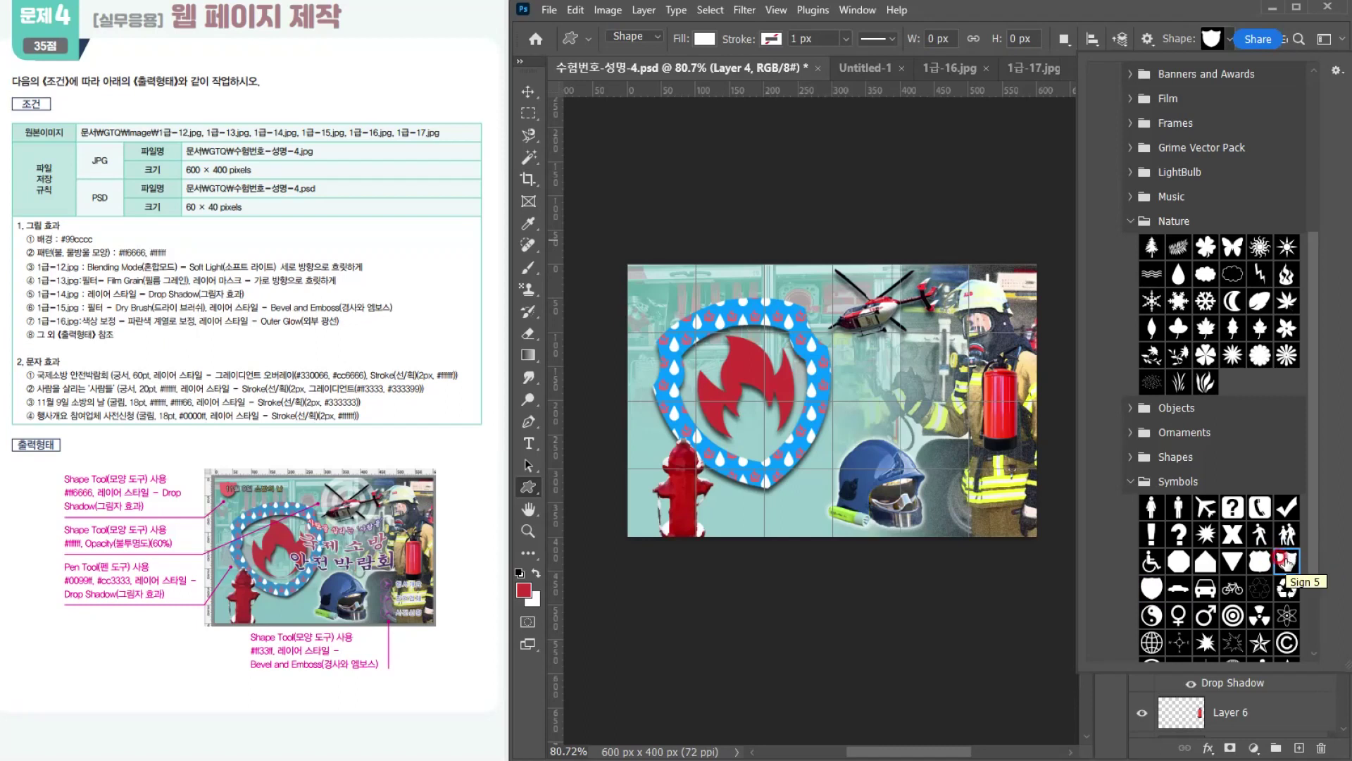
key("Return")
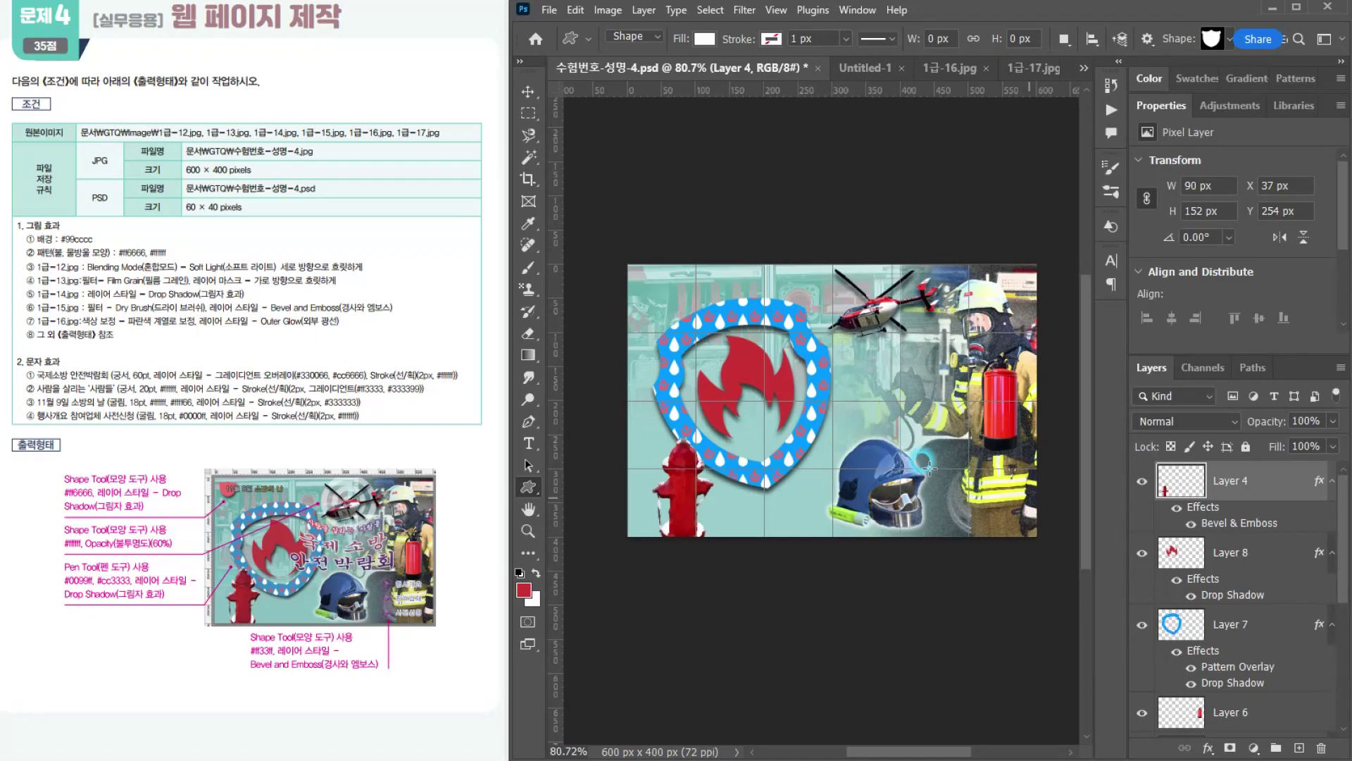
Step: Draw the Sign 5 shield about 53 × 47 px at X 9, Y 8 px in the canvas's upper-left corner, filled with #ff6666
scroll(651, 266, "up", 5)
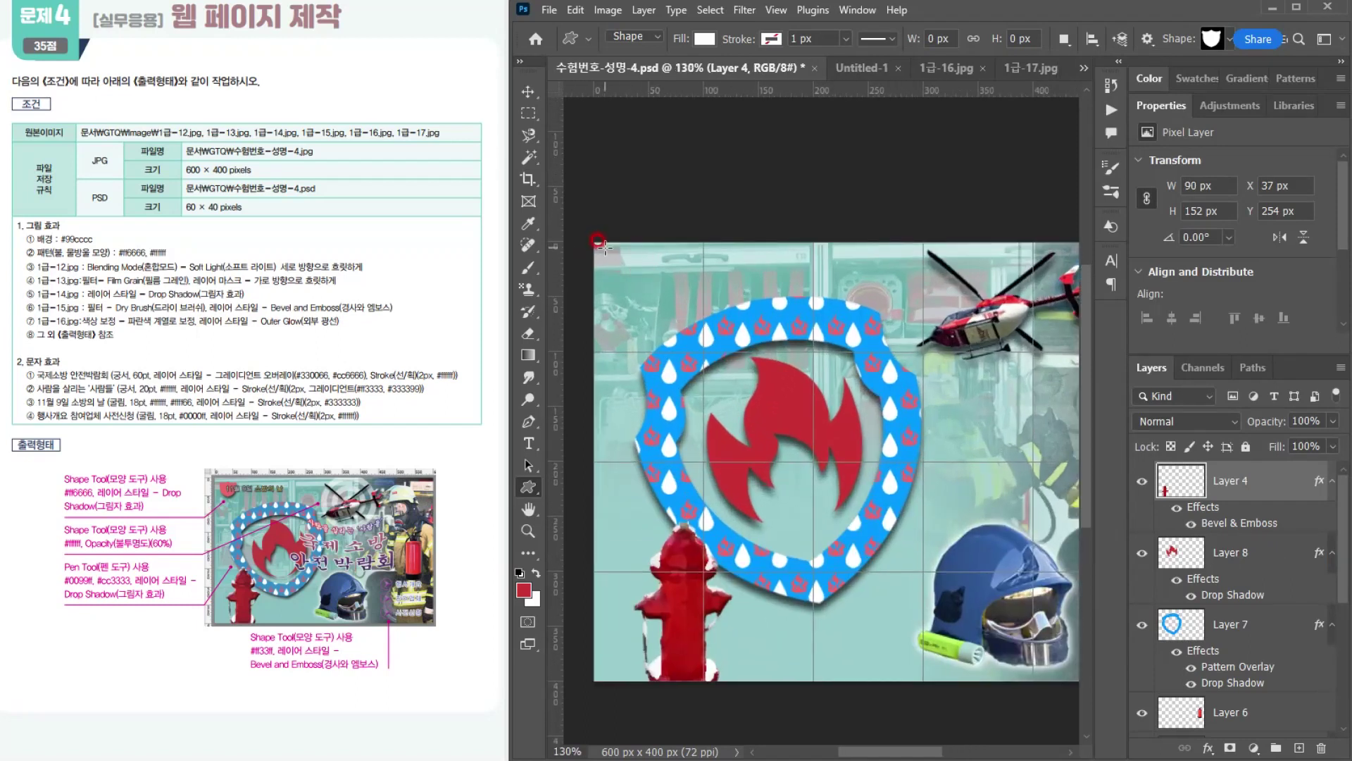
left_click_drag(597, 243, 661, 311)
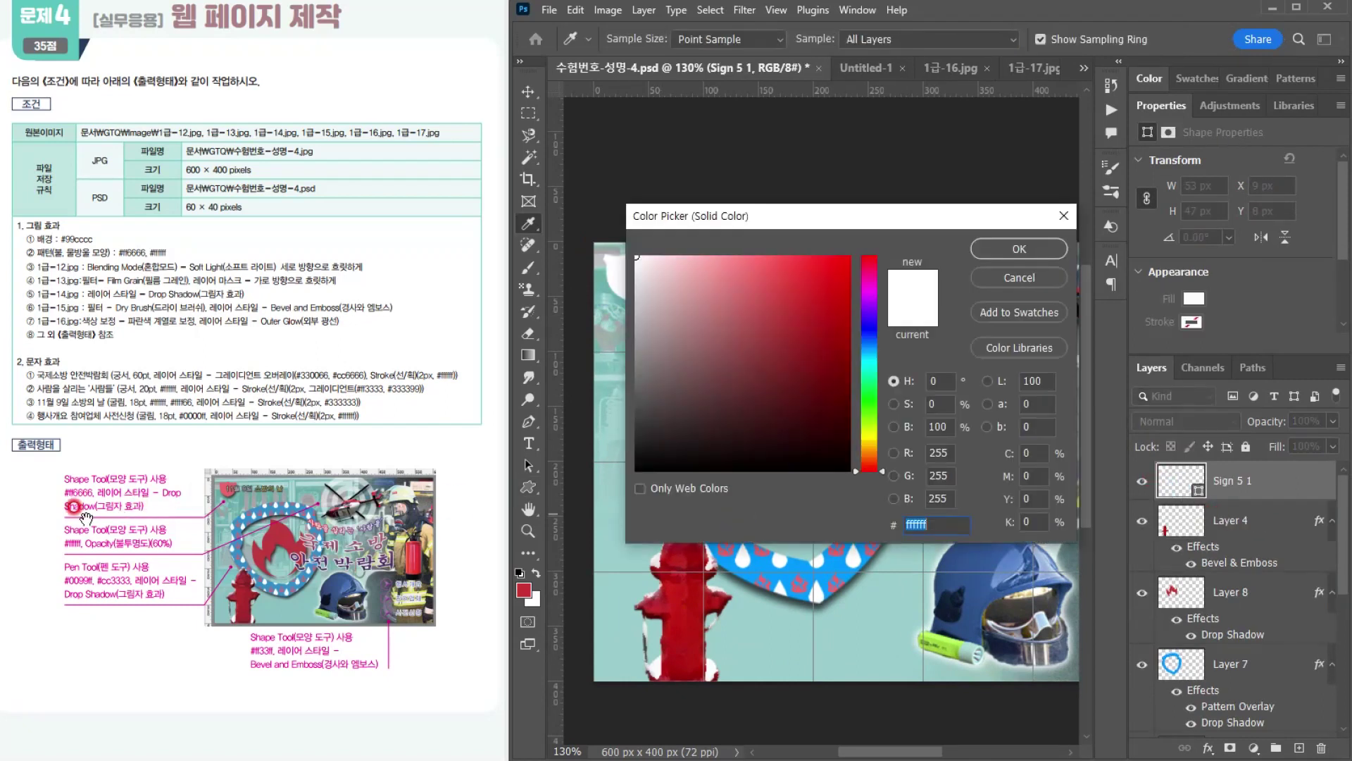
type("ff6666")
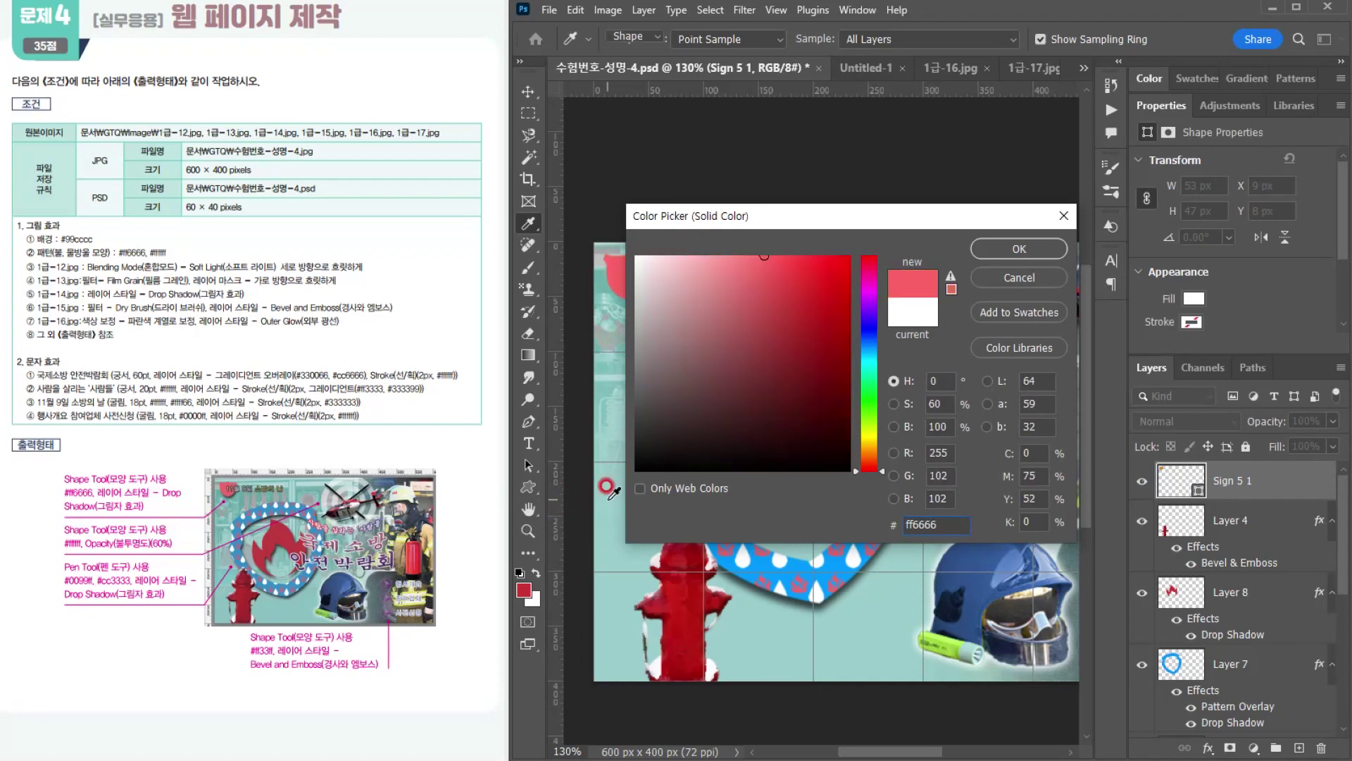
key("Return")
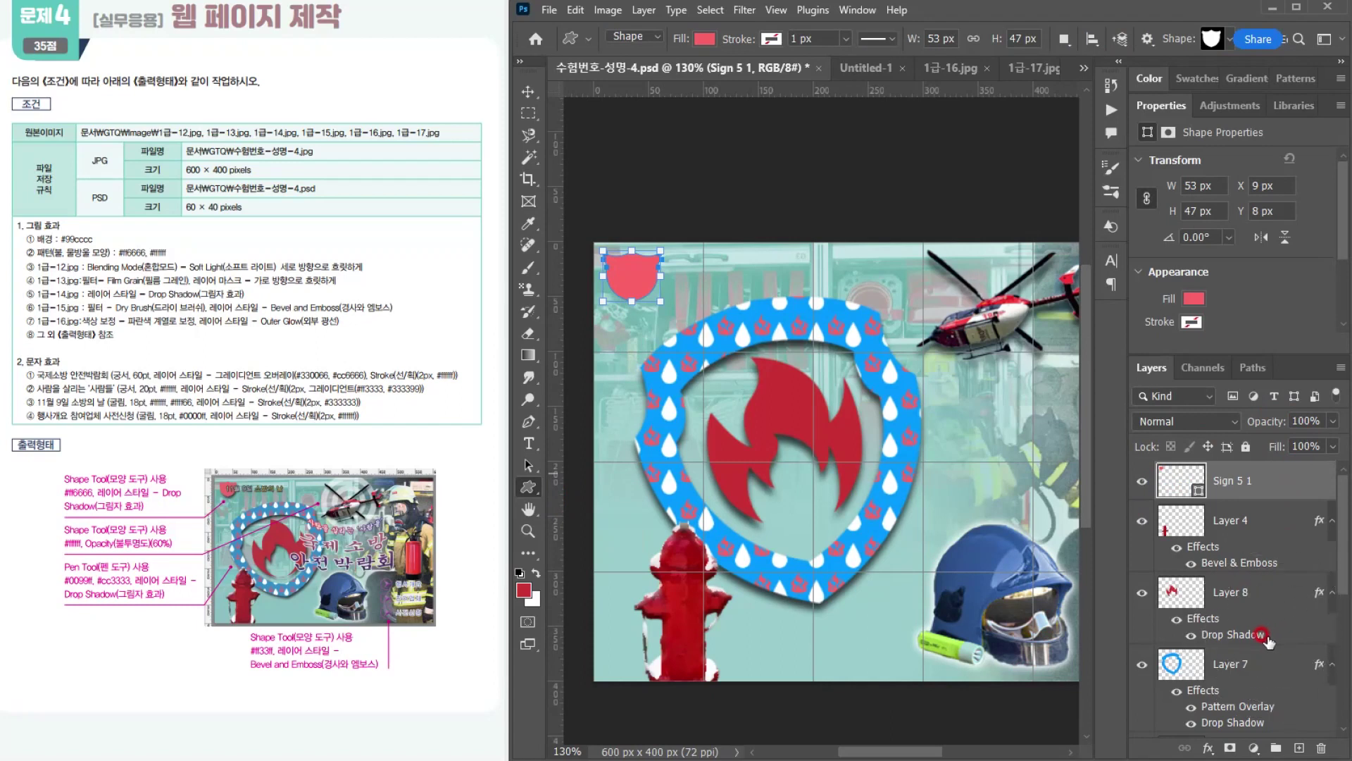
Step: Apply a Drop Shadow to the small Sign 5 shield, keeping the effect's current settings
left_click(1213, 743)
left_click(1218, 744)
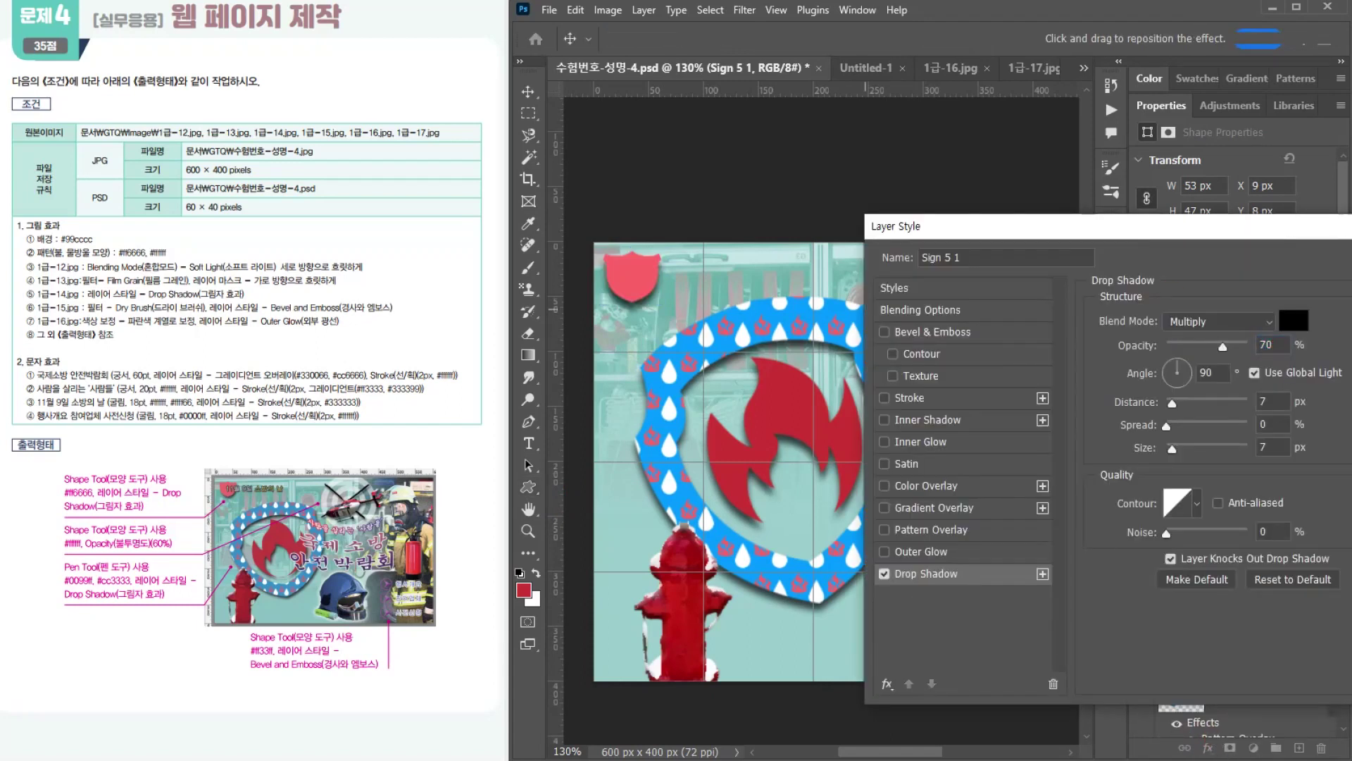
key("Return")
Step: Choose the Bull's Eye shape from Symbols and draw it about 170 × 170 px over the helicopter
scroll(831, 467, "down", 3)
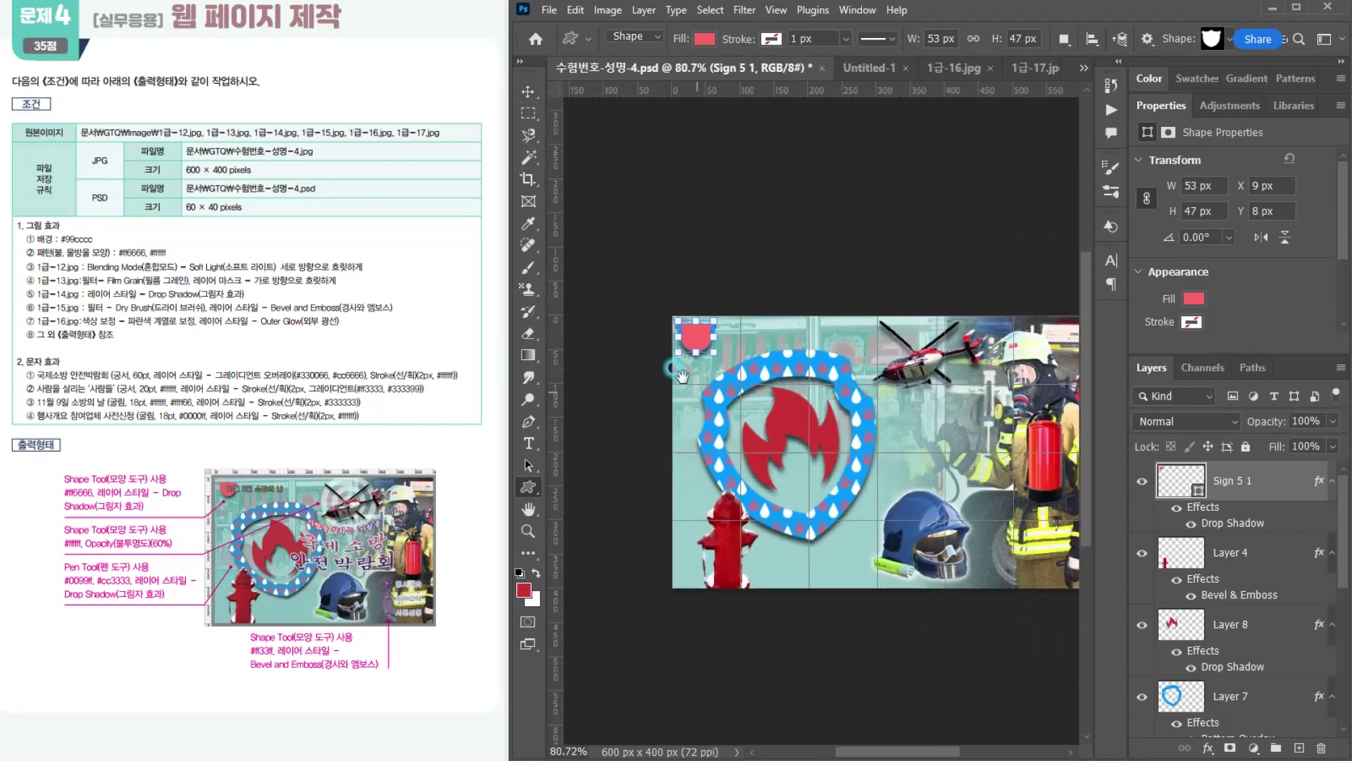
scroll(713, 386, "up", 2)
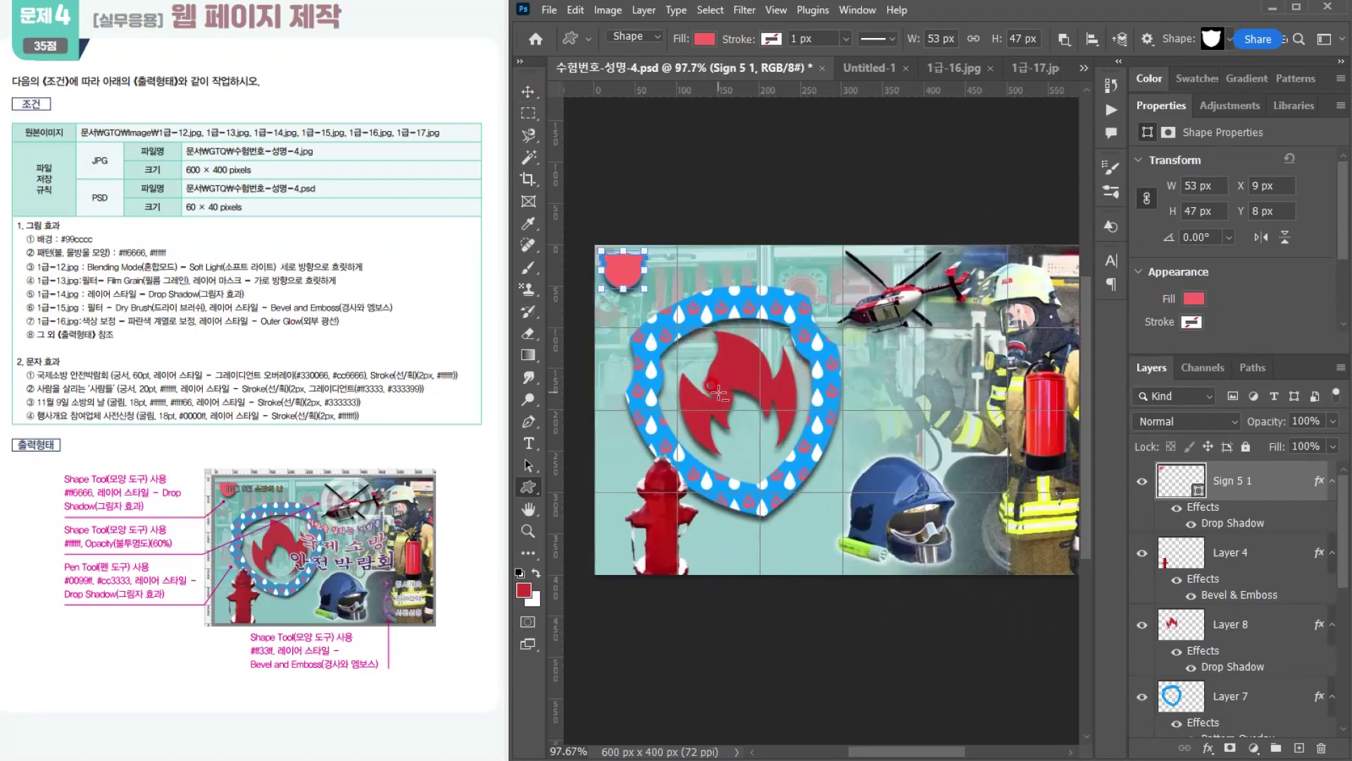
left_click_drag(742, 445, 719, 446)
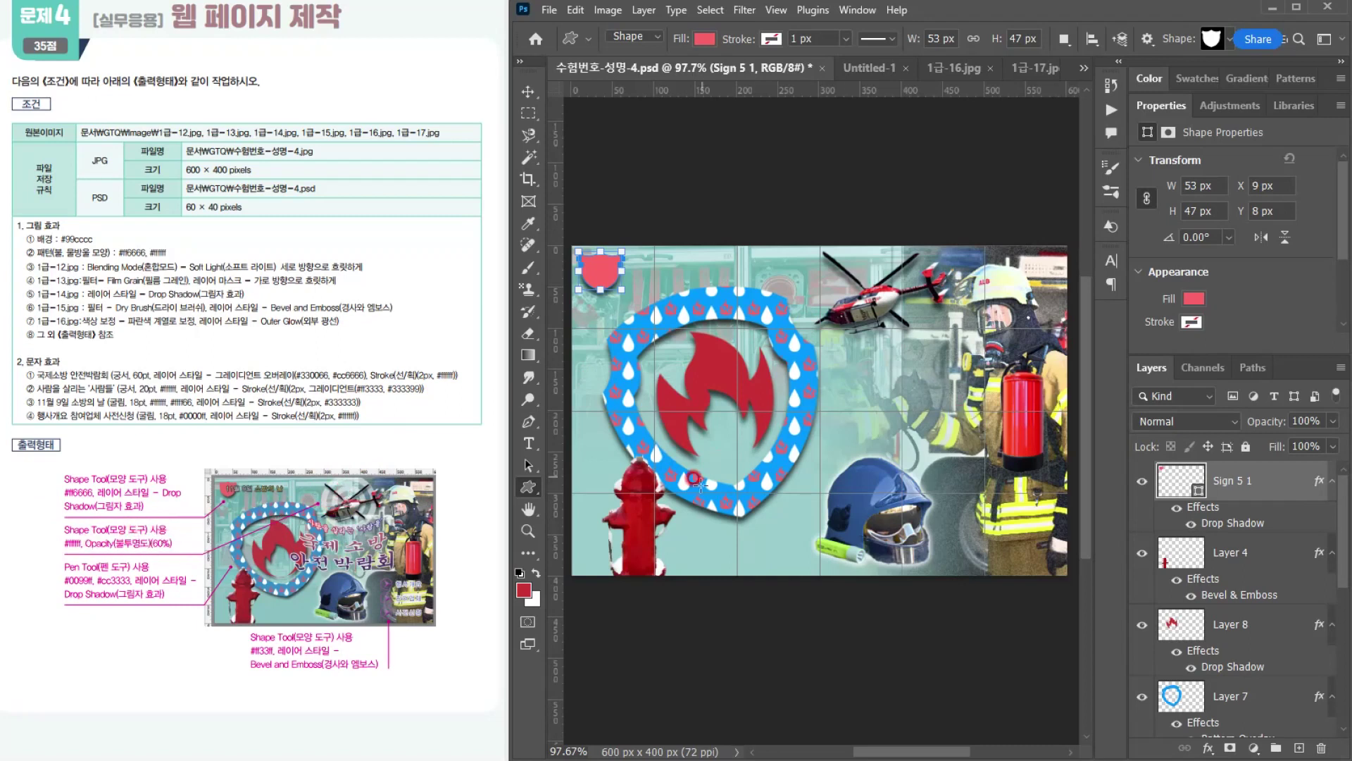
left_click(1228, 36)
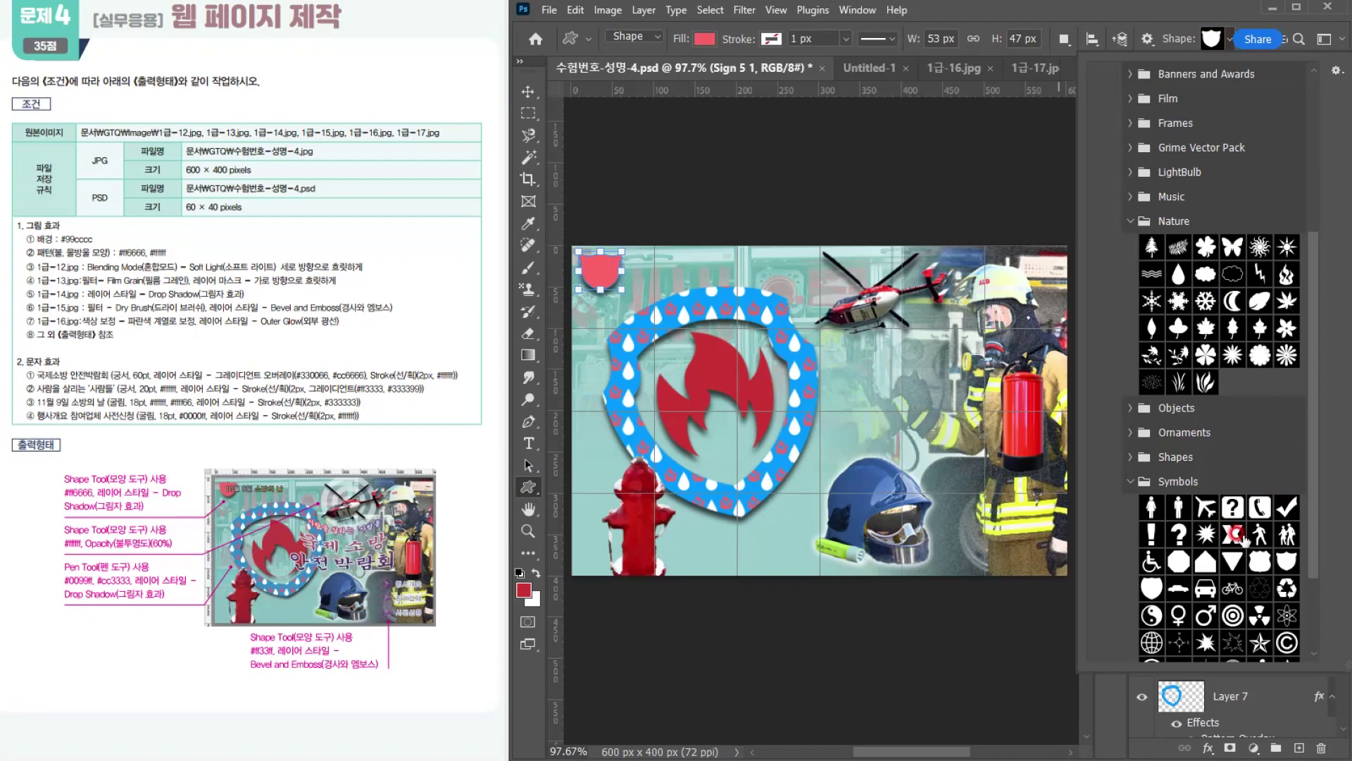
double_click(1231, 617)
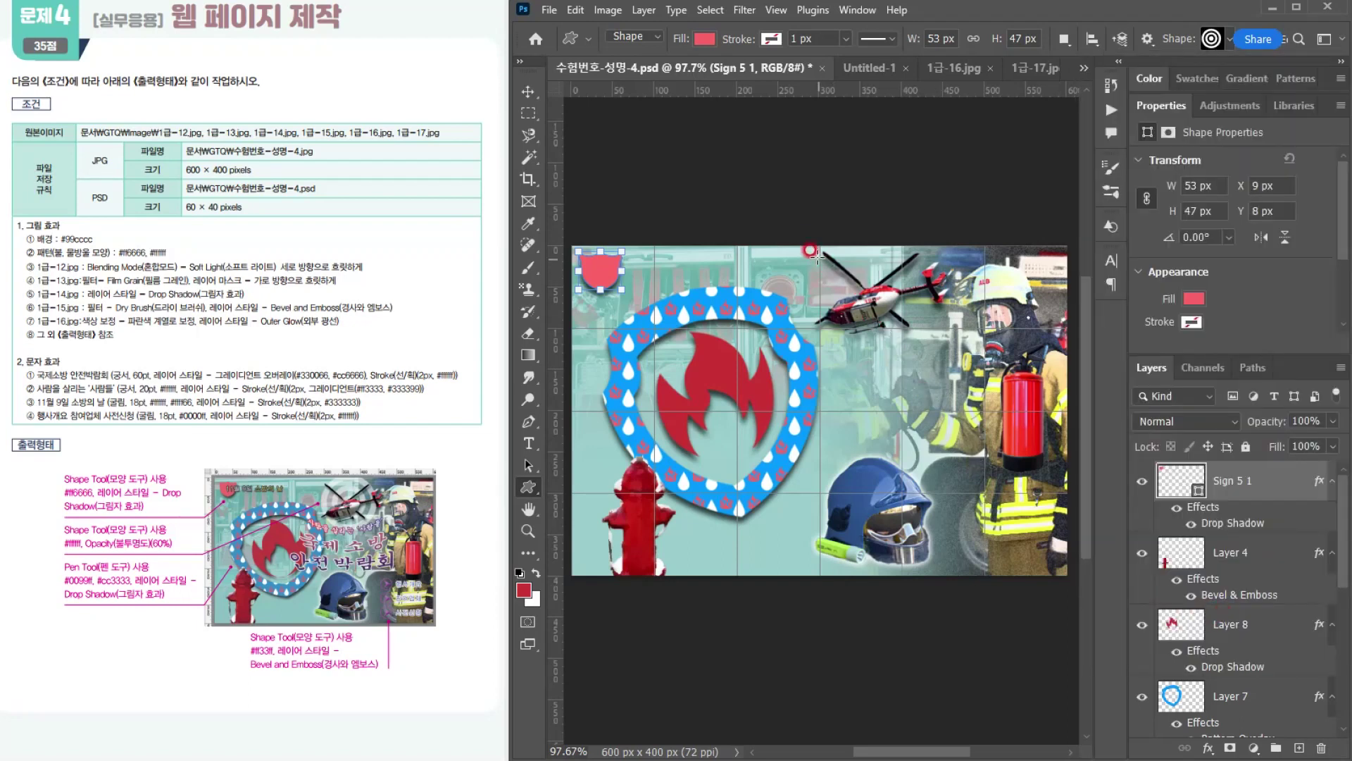
left_click_drag(804, 234, 946, 375)
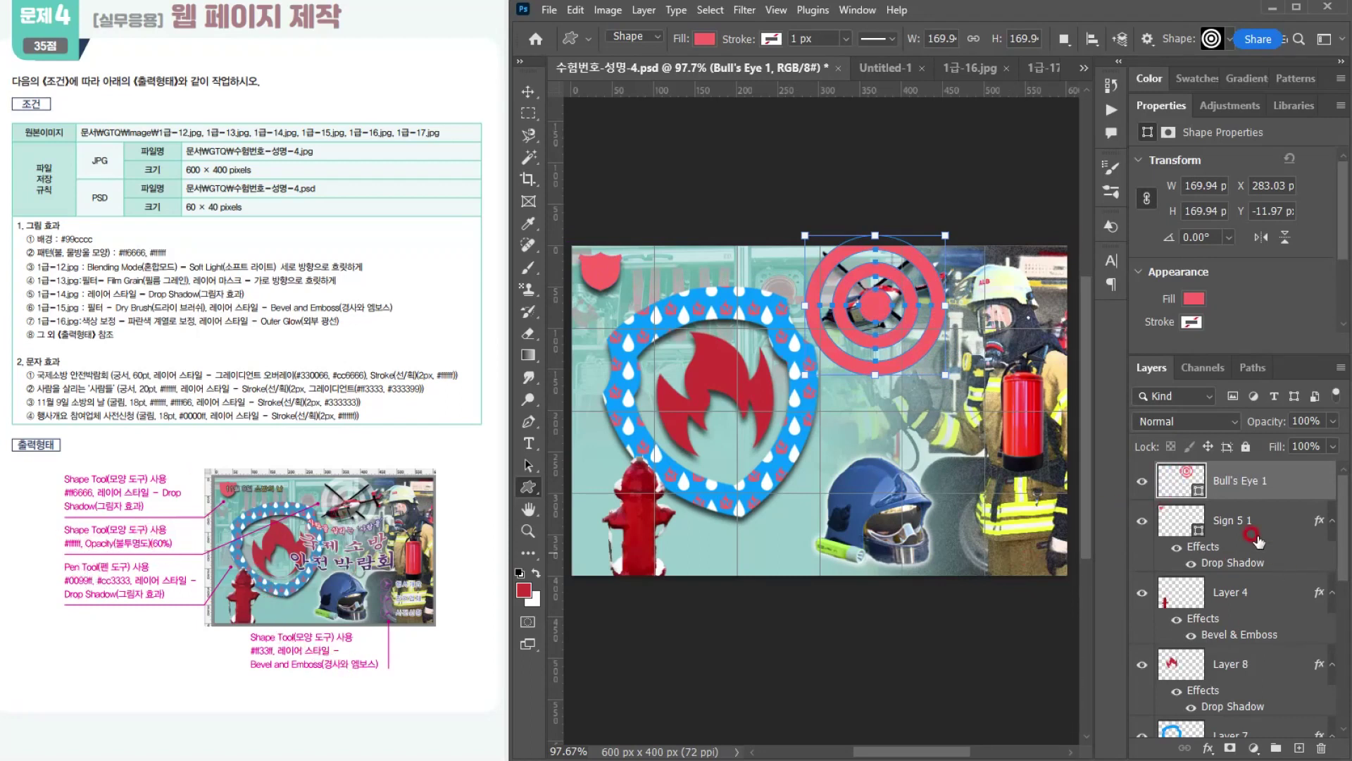
Step: Fill the Bull's Eye shape with white #ffffff and set its layer opacity to 60%
double_click(1180, 481)
left_click_drag(805, 342, 585, 204)
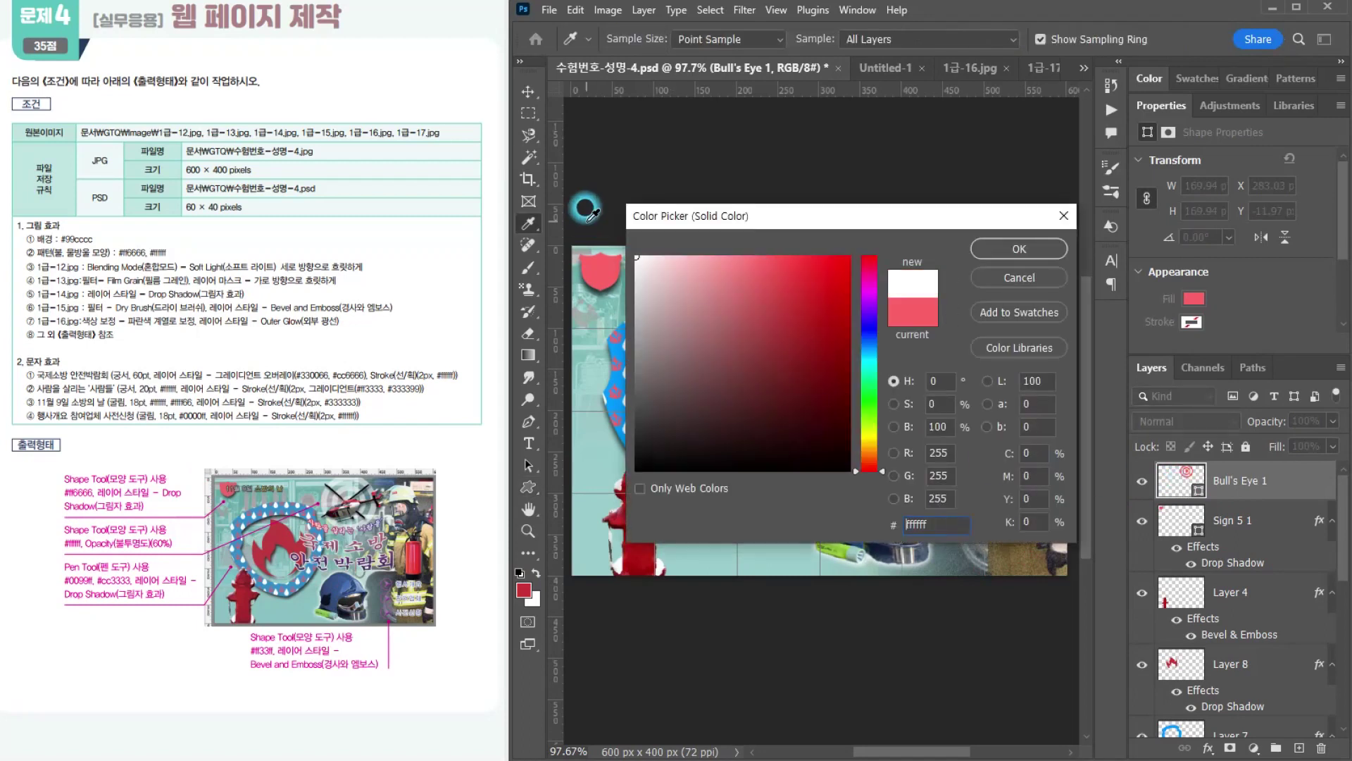
left_click(1003, 243)
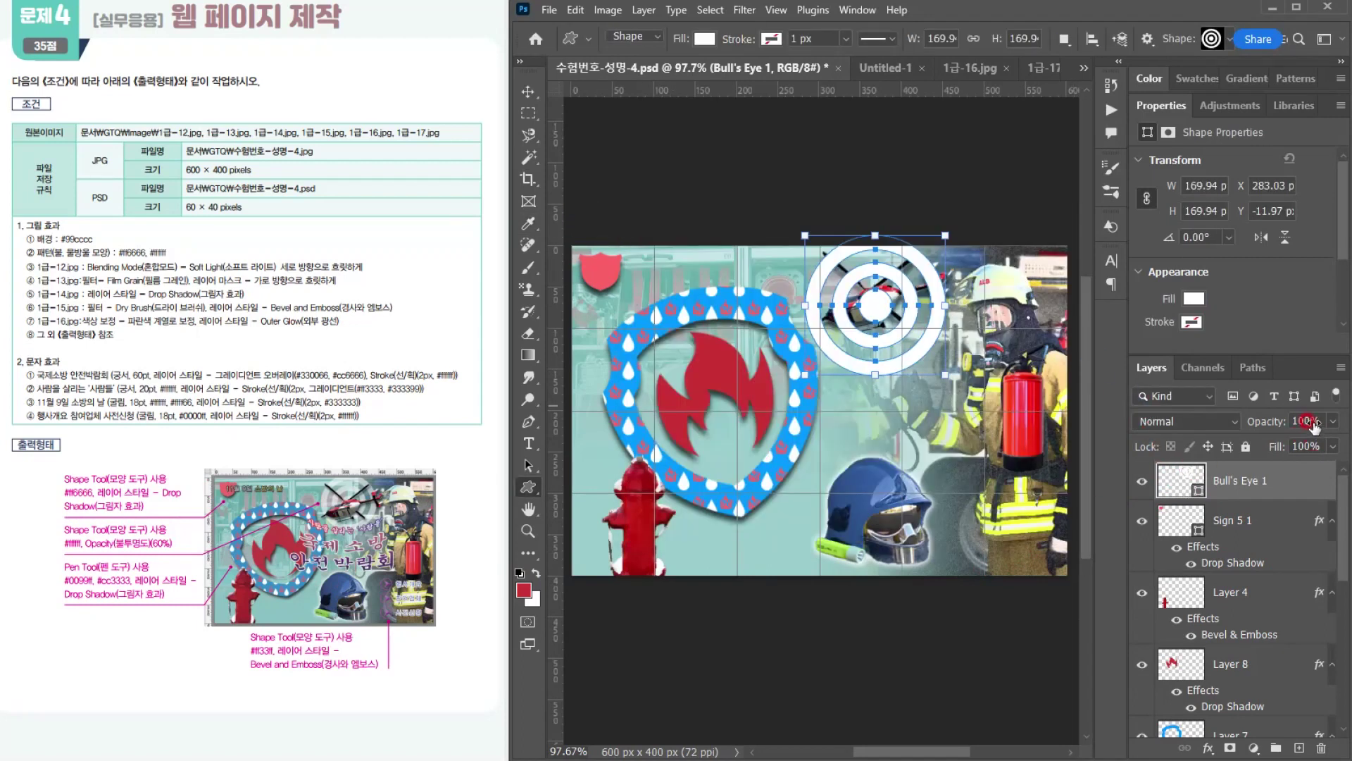
left_click(1253, 416)
type("60")
key("Return")
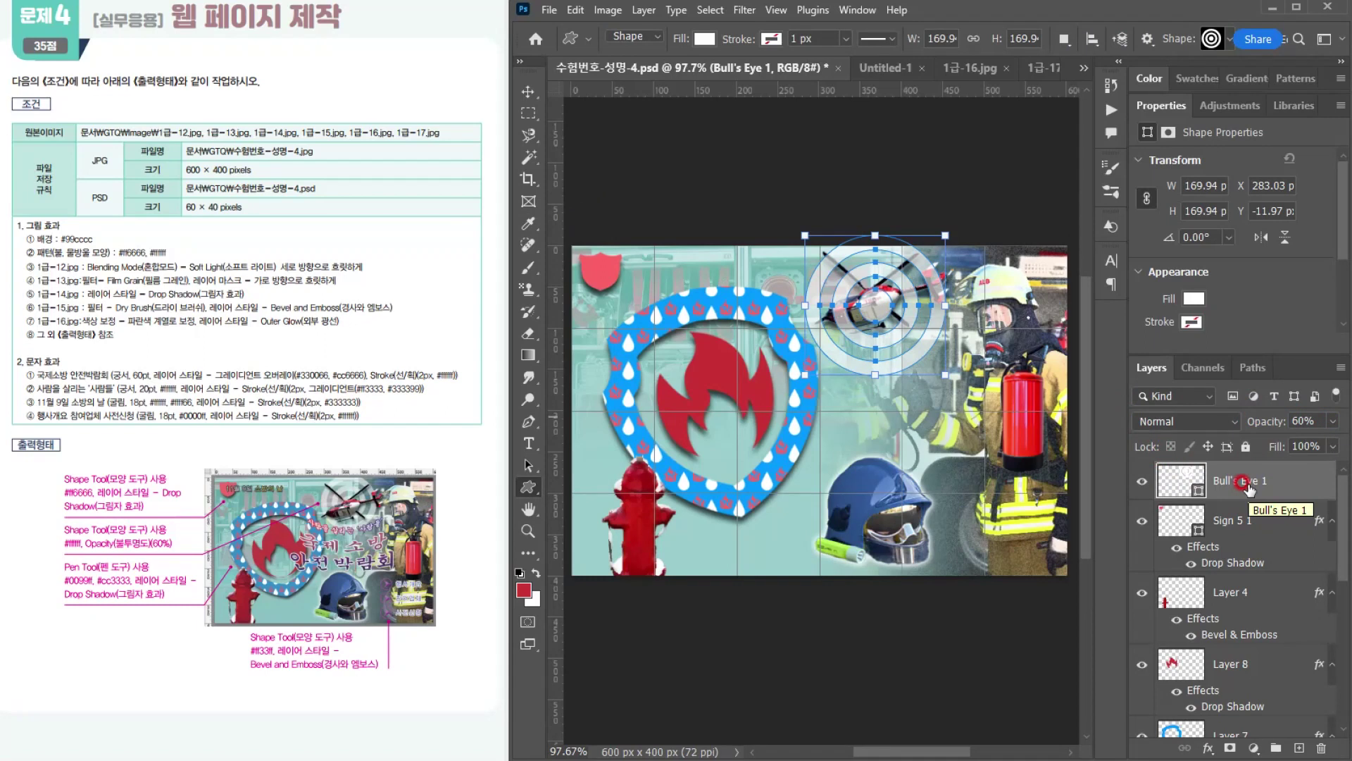
Step: Move the Bull's Eye layer below the helicopter's Layer 3, just above Layer 2, and deselect it
left_click_drag(1286, 481, 1281, 674)
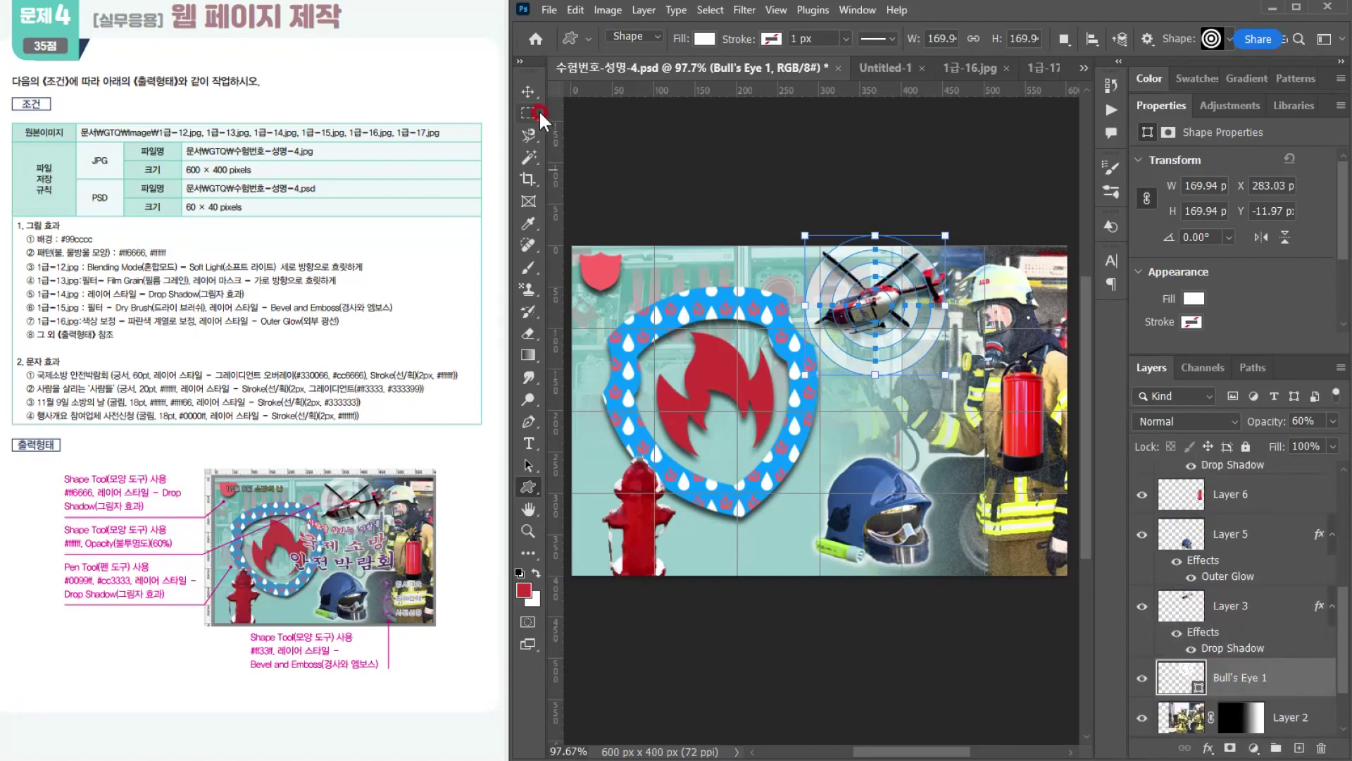
left_click(527, 90)
left_click(869, 188)
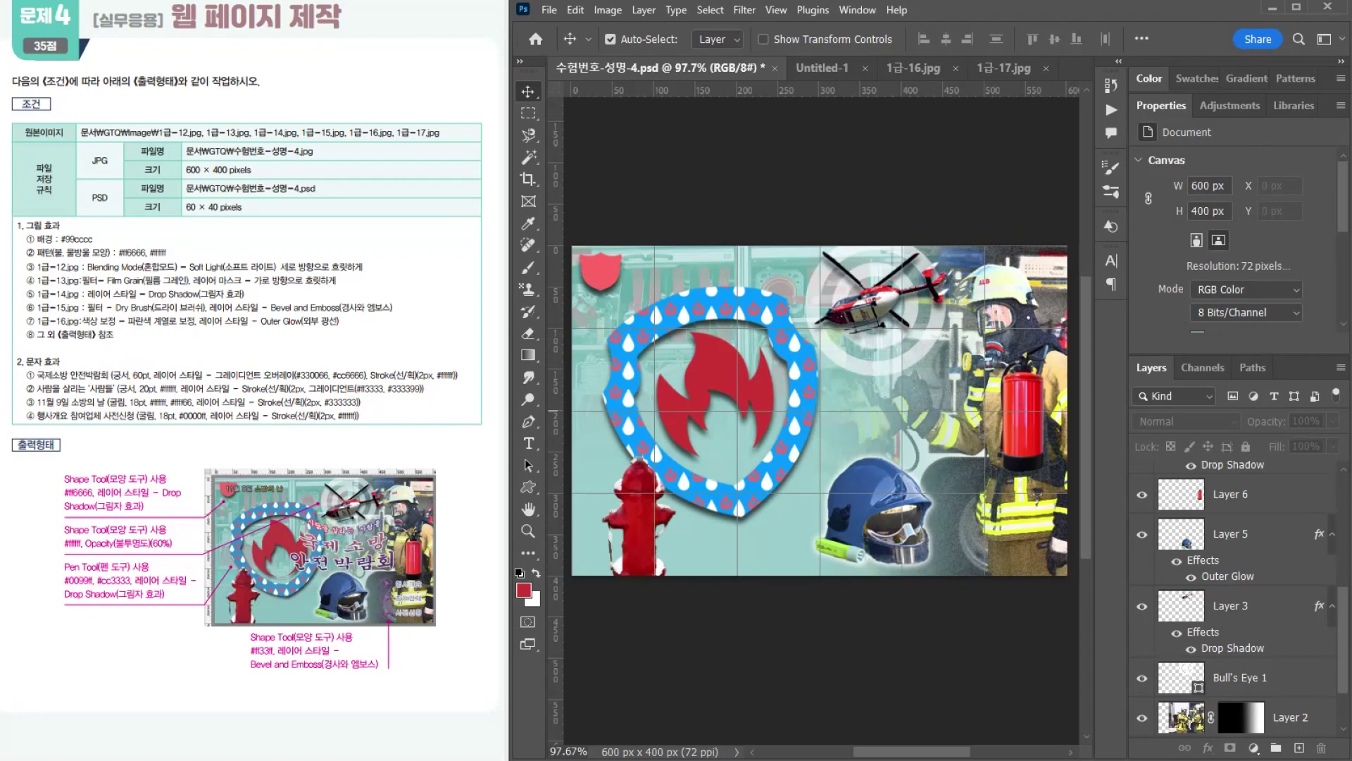
left_click(396, 591)
Step: Choose the Forward arrow from the Web custom shapes and draw it about 35 × 35 px at X 471, Y 282 px
left_click(525, 488)
left_click(1229, 40)
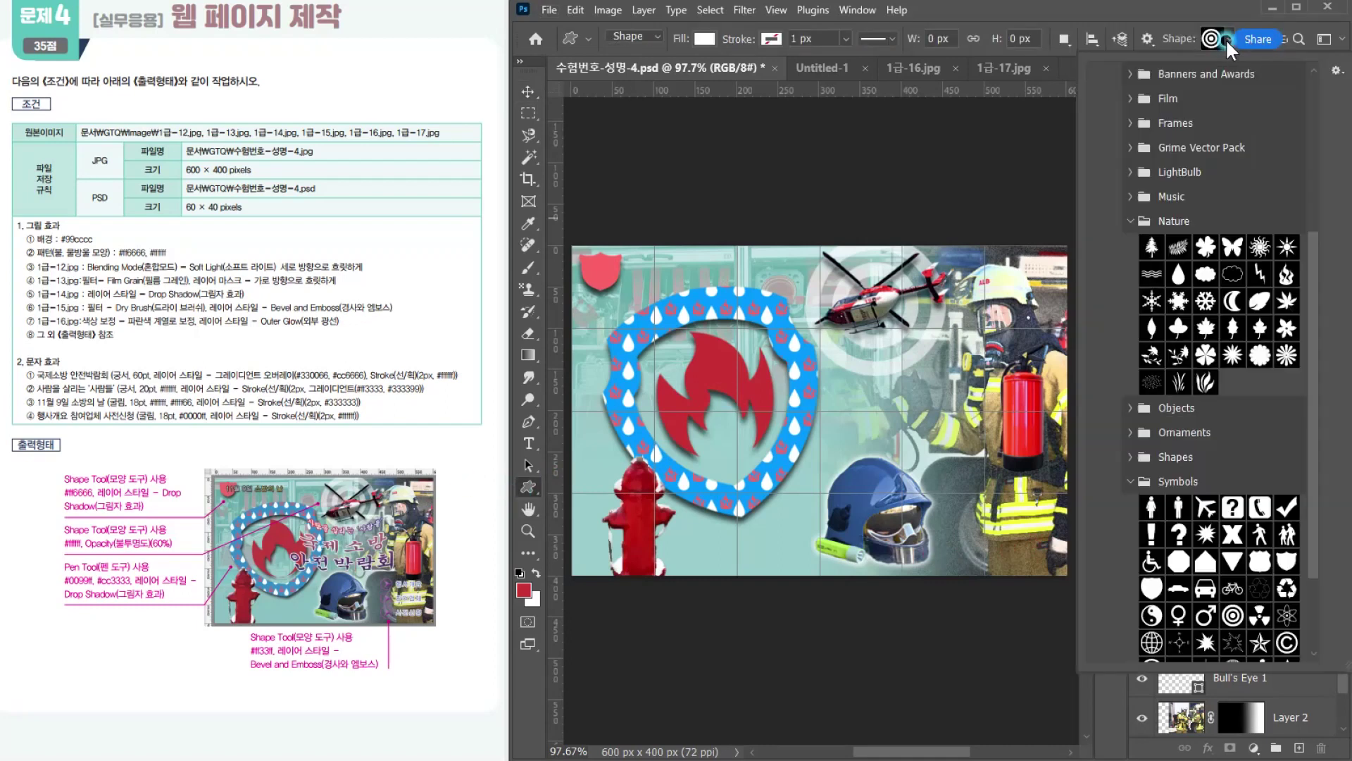
scroll(1172, 644, "down", 3)
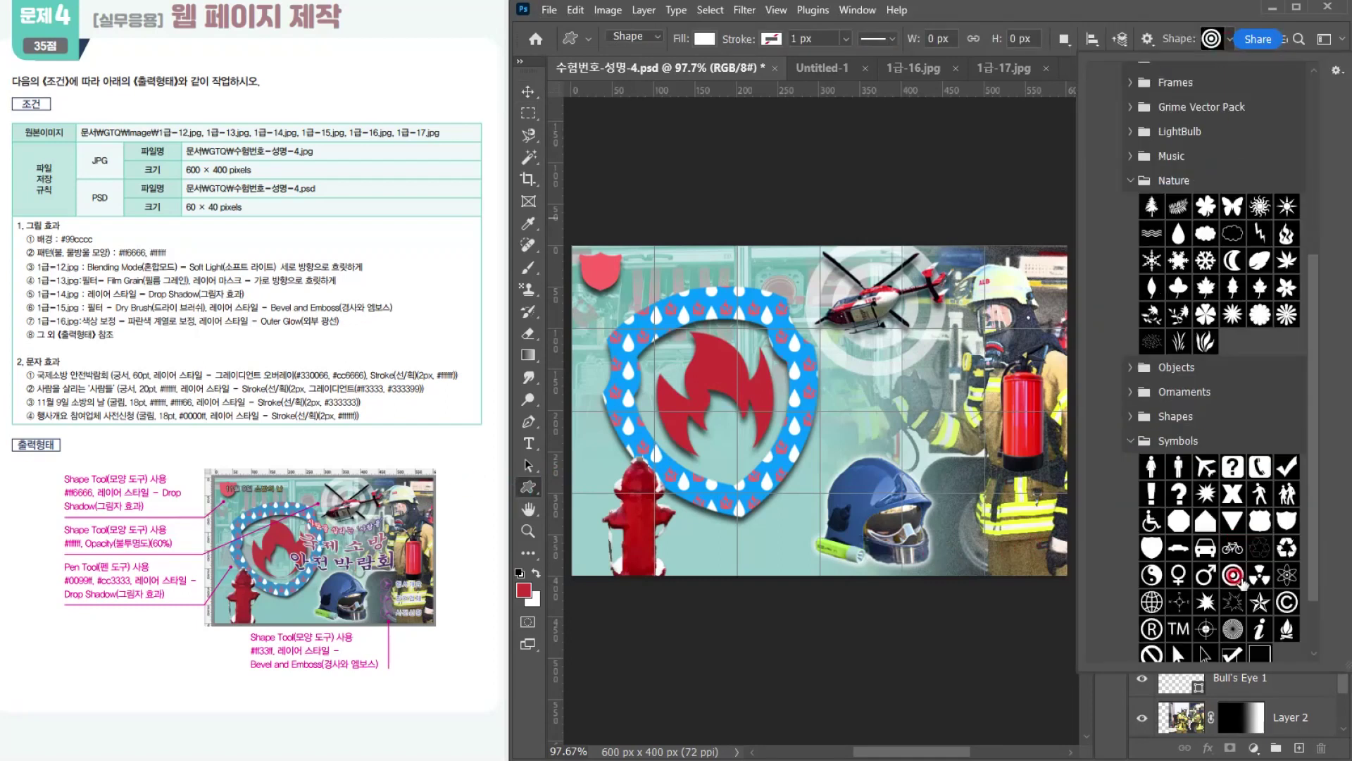
left_click(1170, 646)
scroll(1229, 576, "down", 3)
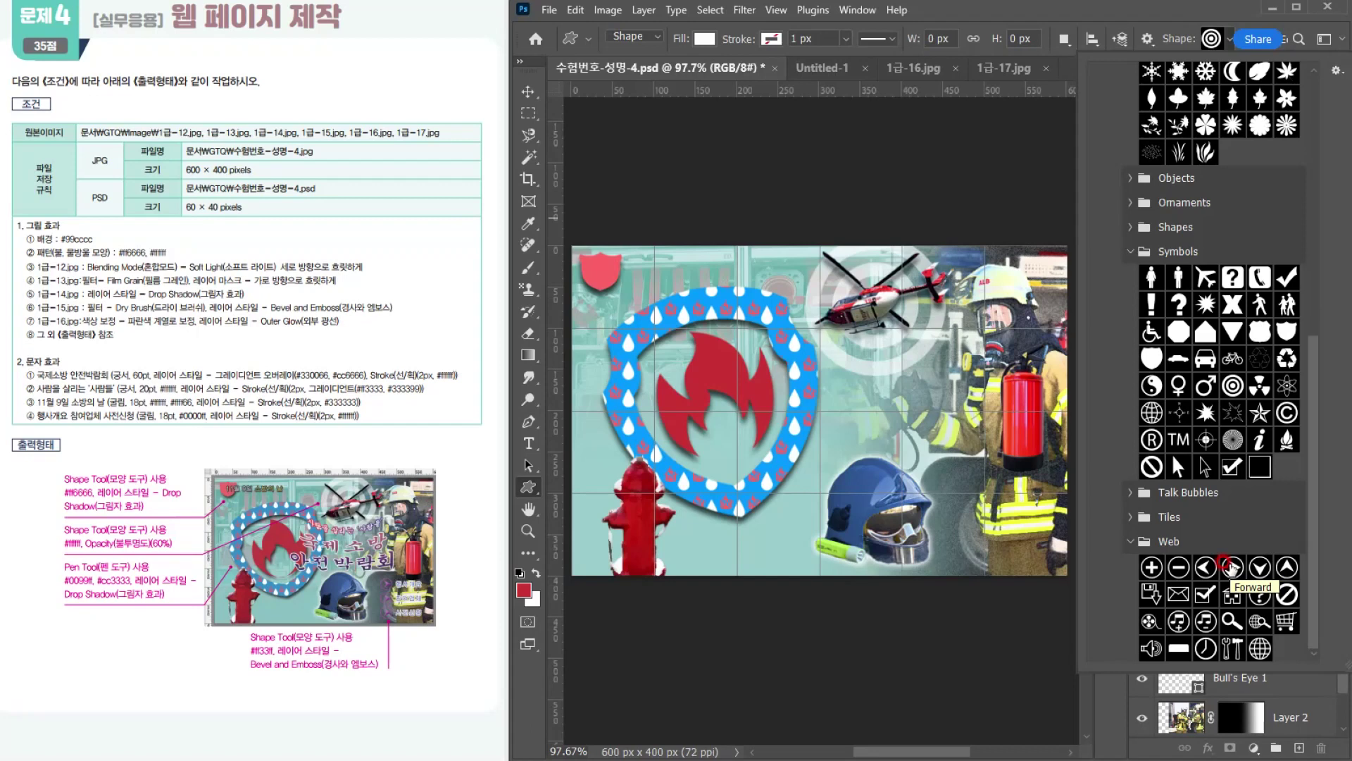
double_click(1230, 566)
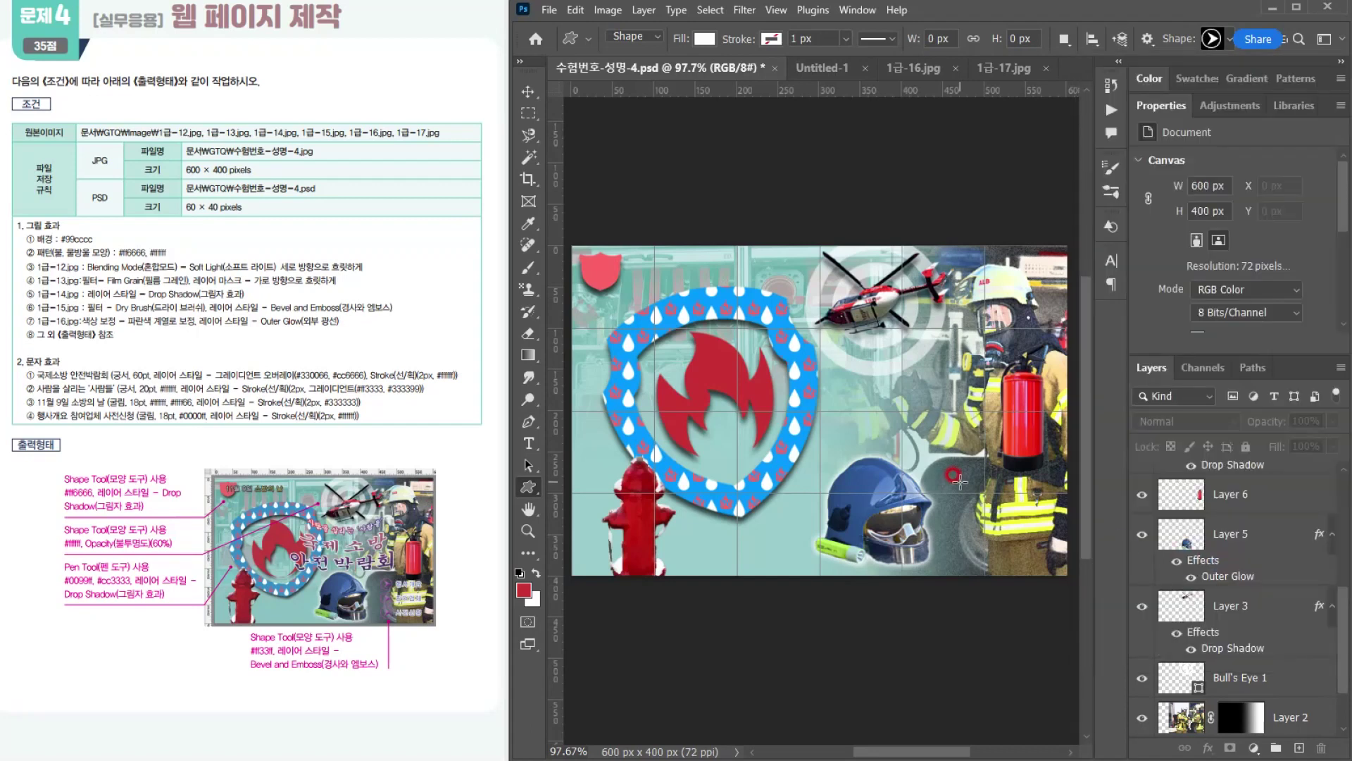
left_click_drag(970, 486, 989, 506)
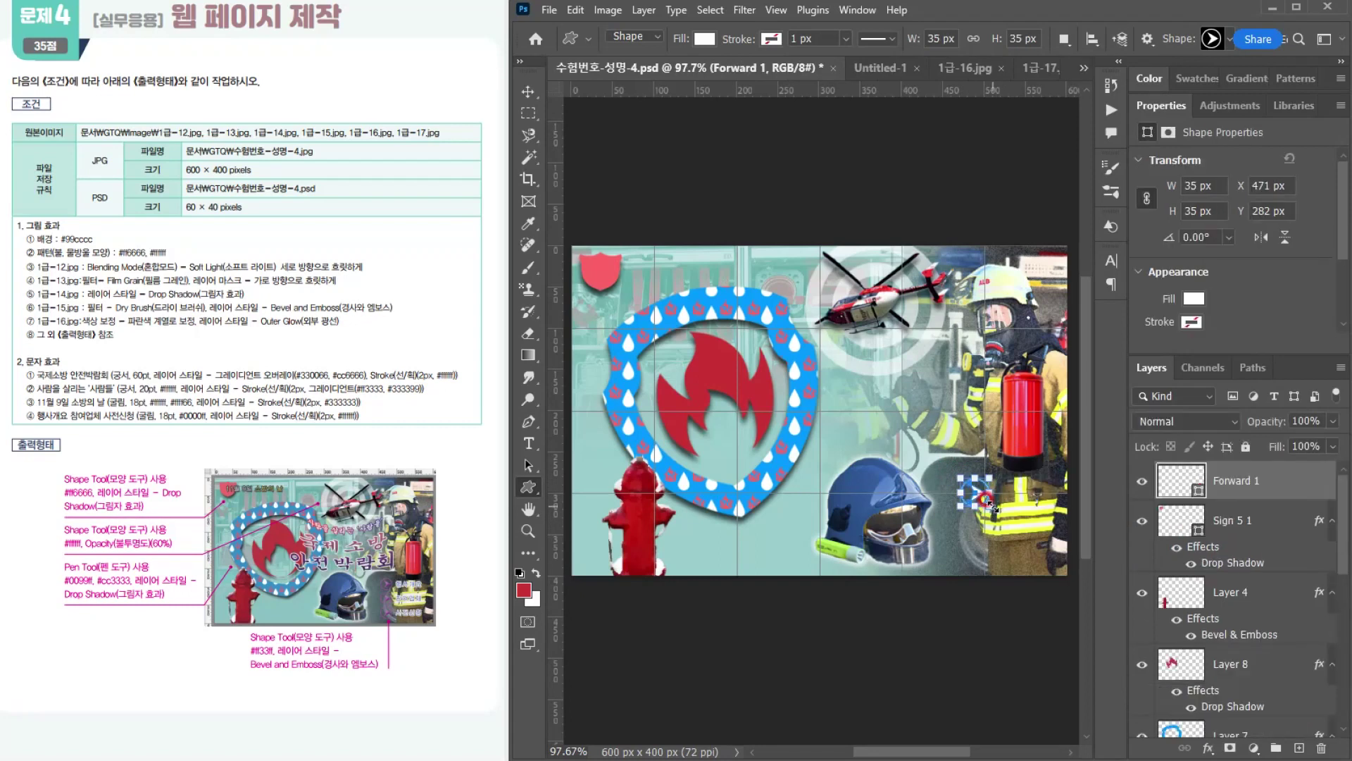
Step: Fill the Forward arrow shape with #ff33ff and apply a Bevel & Emboss effect to it
double_click(1181, 485)
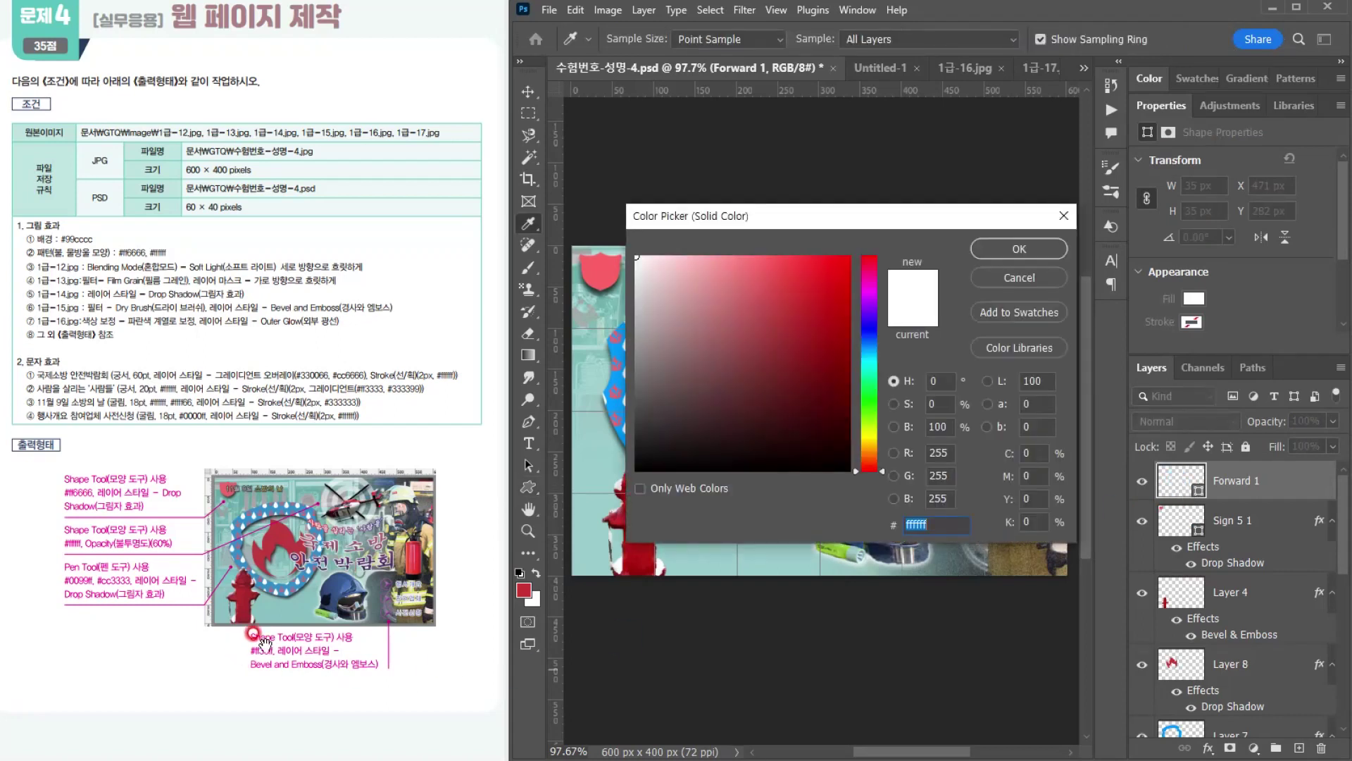
type("ff")
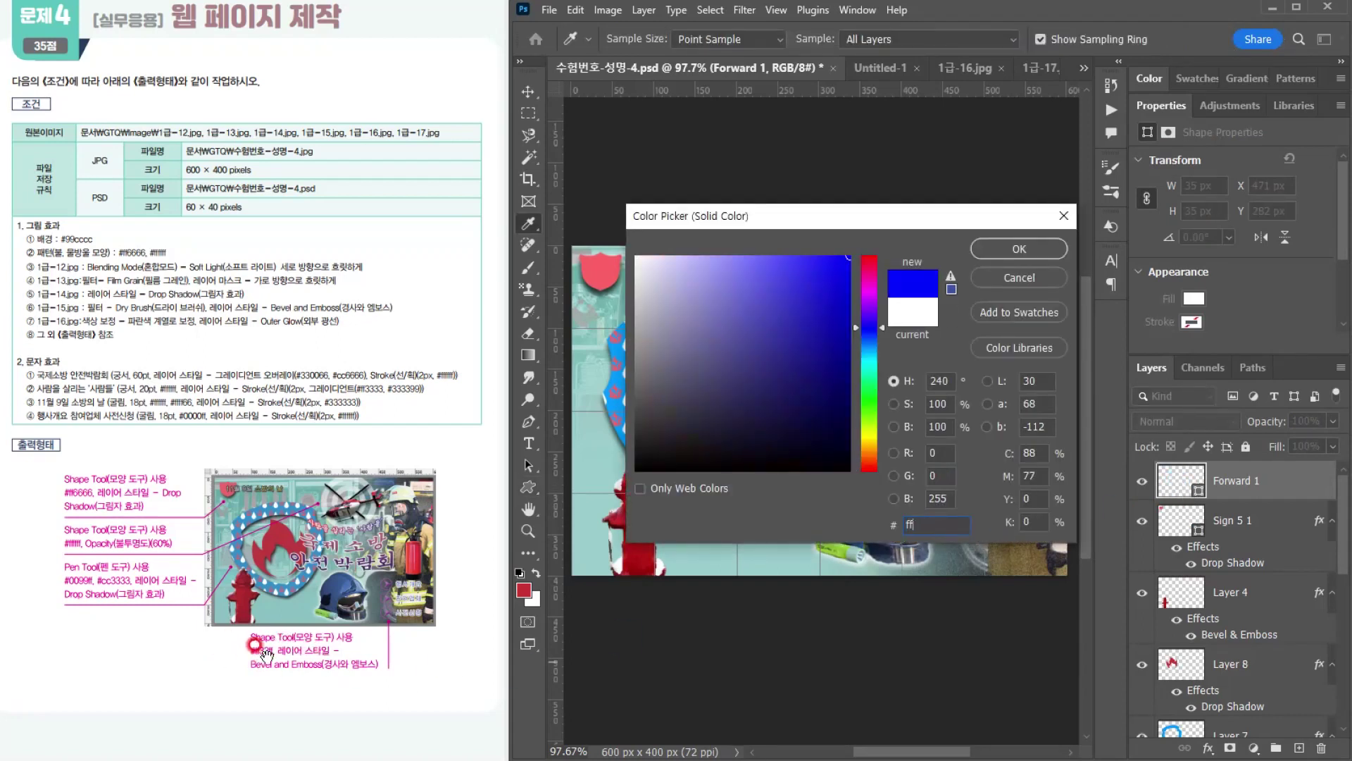
type("00ff")
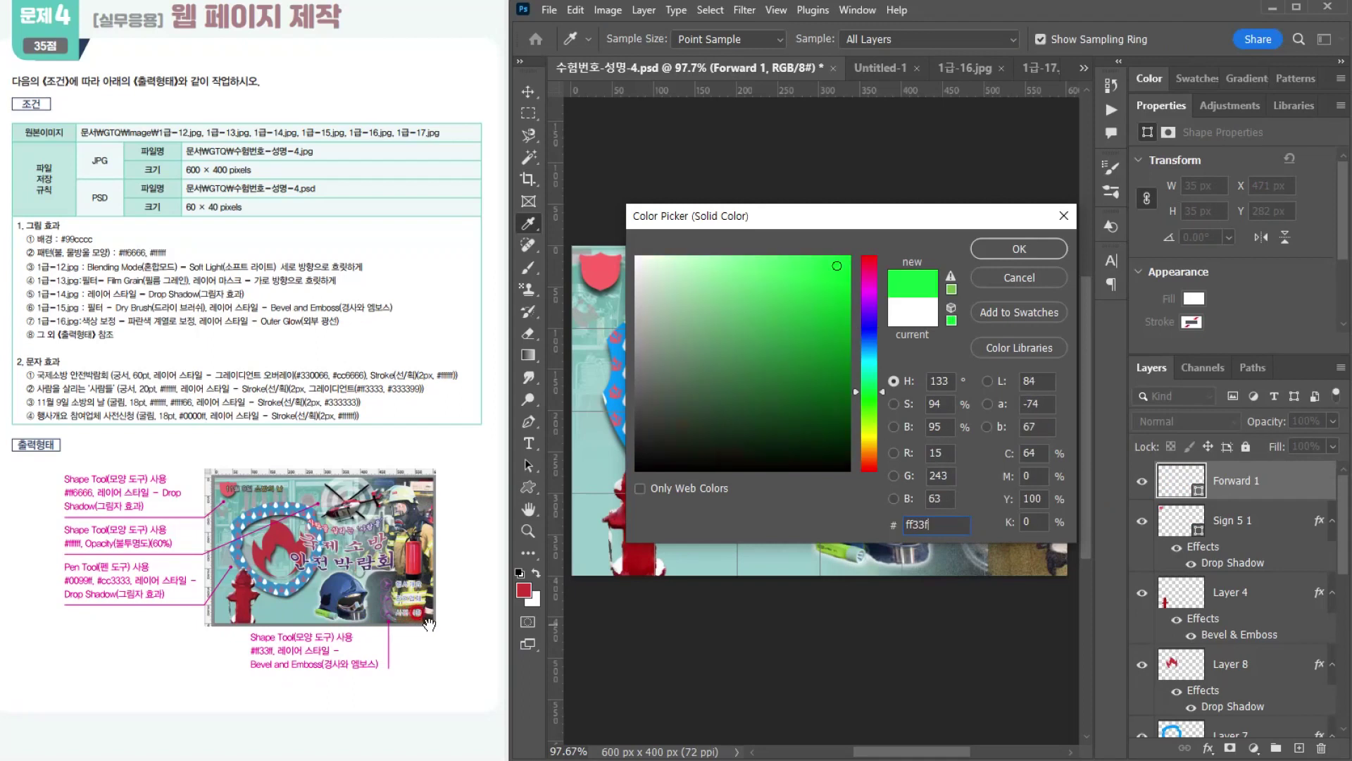
key("Return")
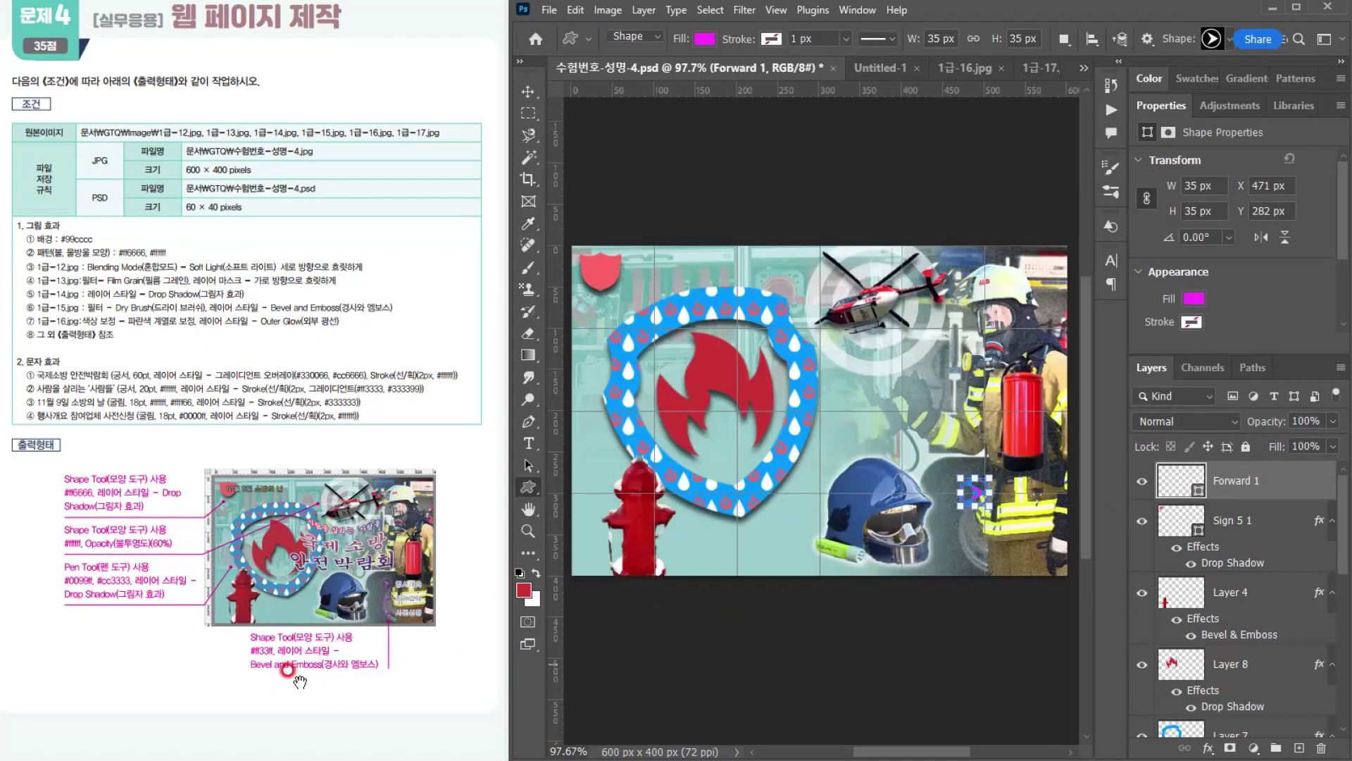
left_click(1207, 748)
left_click(1241, 604)
key("Return")
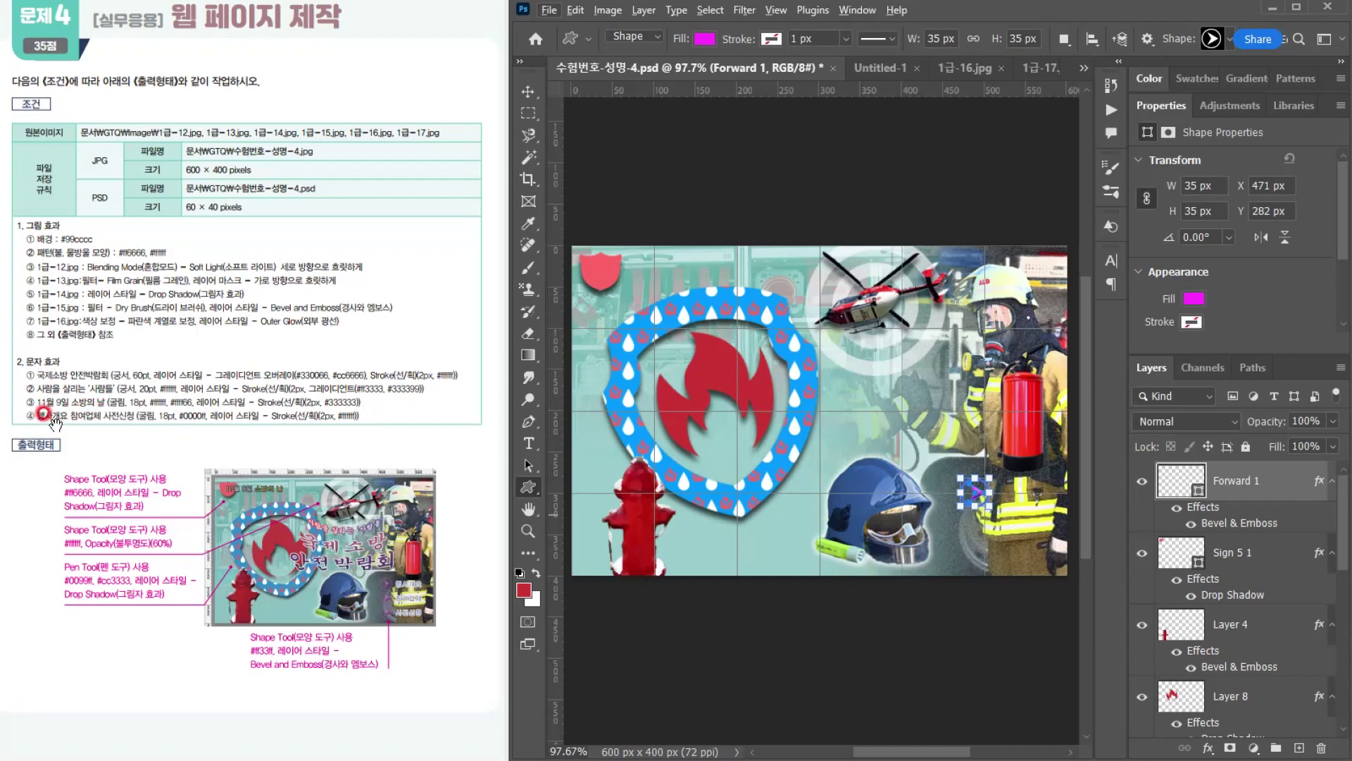
Step: Add the horizontal text 행사개요 beside the Forward arrow, over the firefighter's jacket
left_click(530, 442)
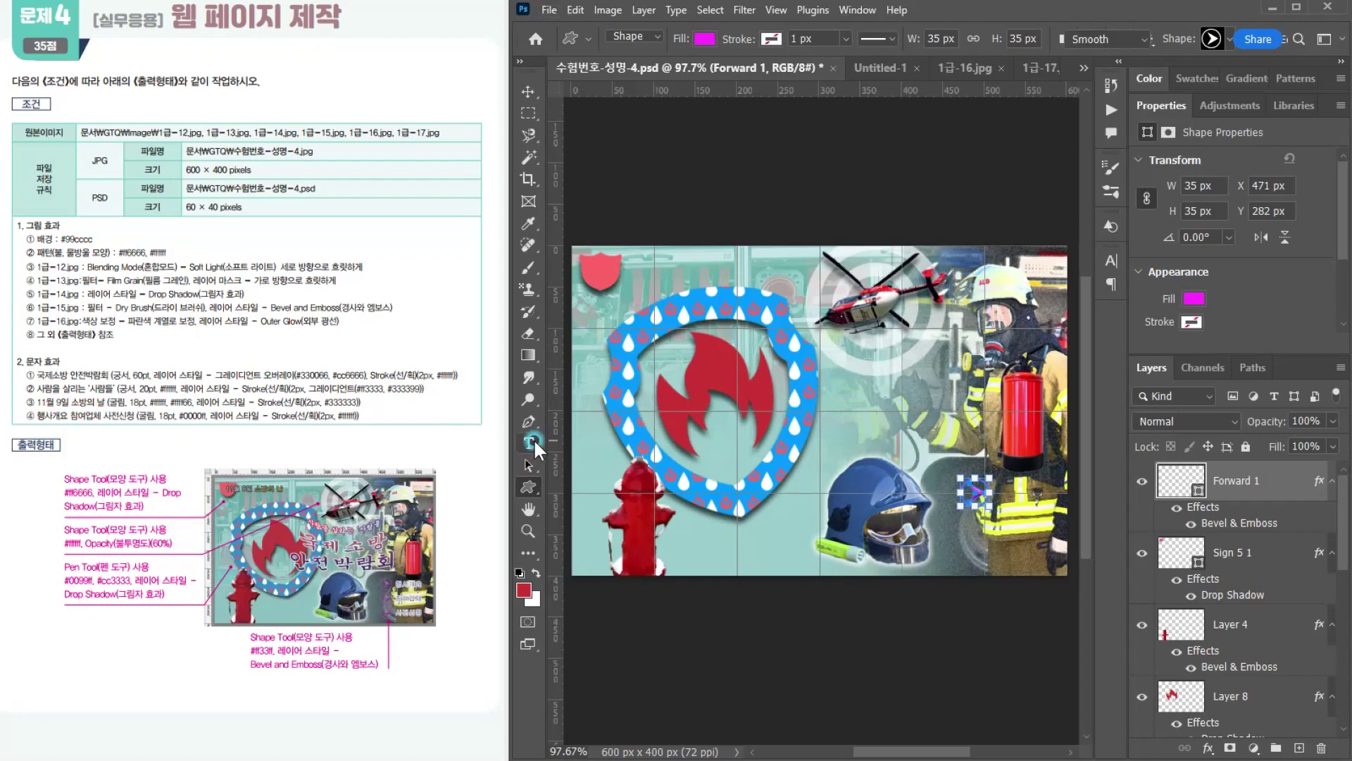
left_click(1009, 491)
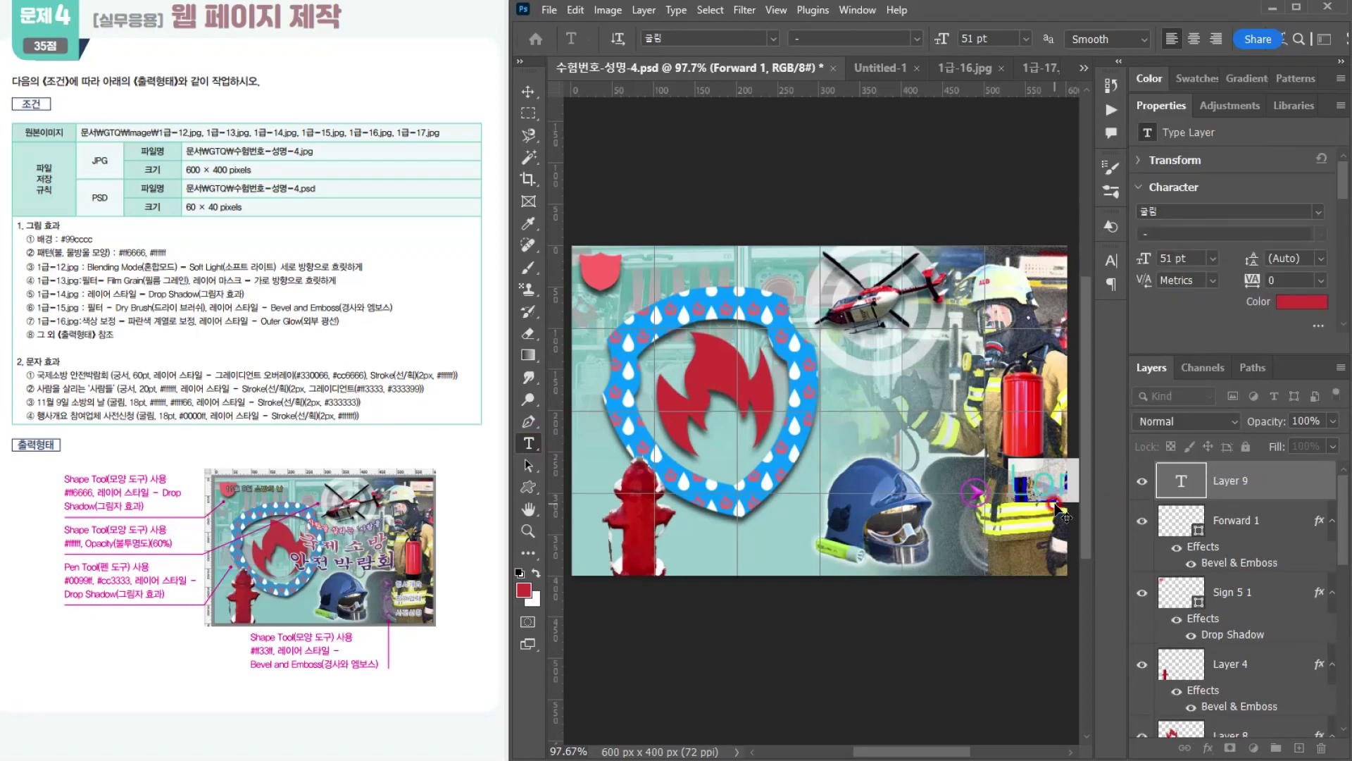
type("ㅎㅐㅇ")
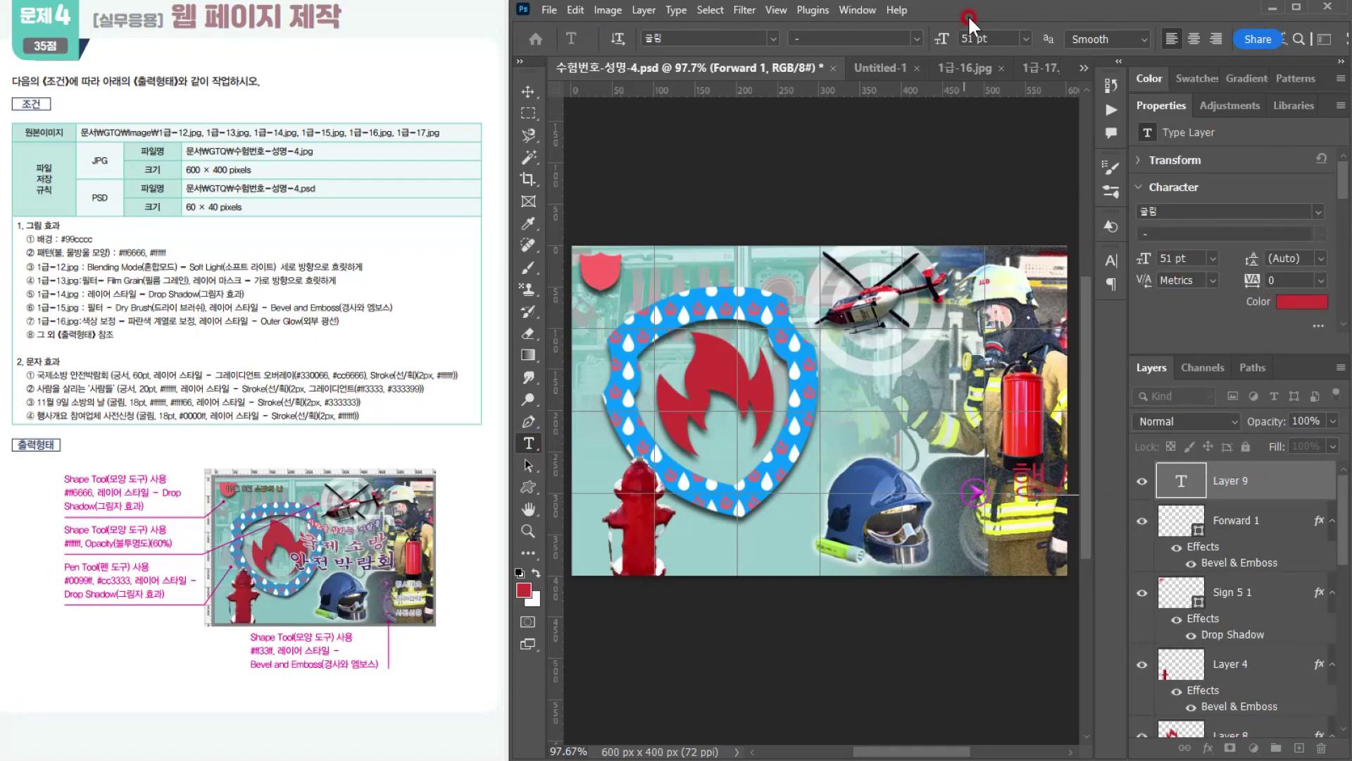
Step: Set the whole 행사개요 text to 18 pt in colour #0000ff and commit it
key("ctrl+a")
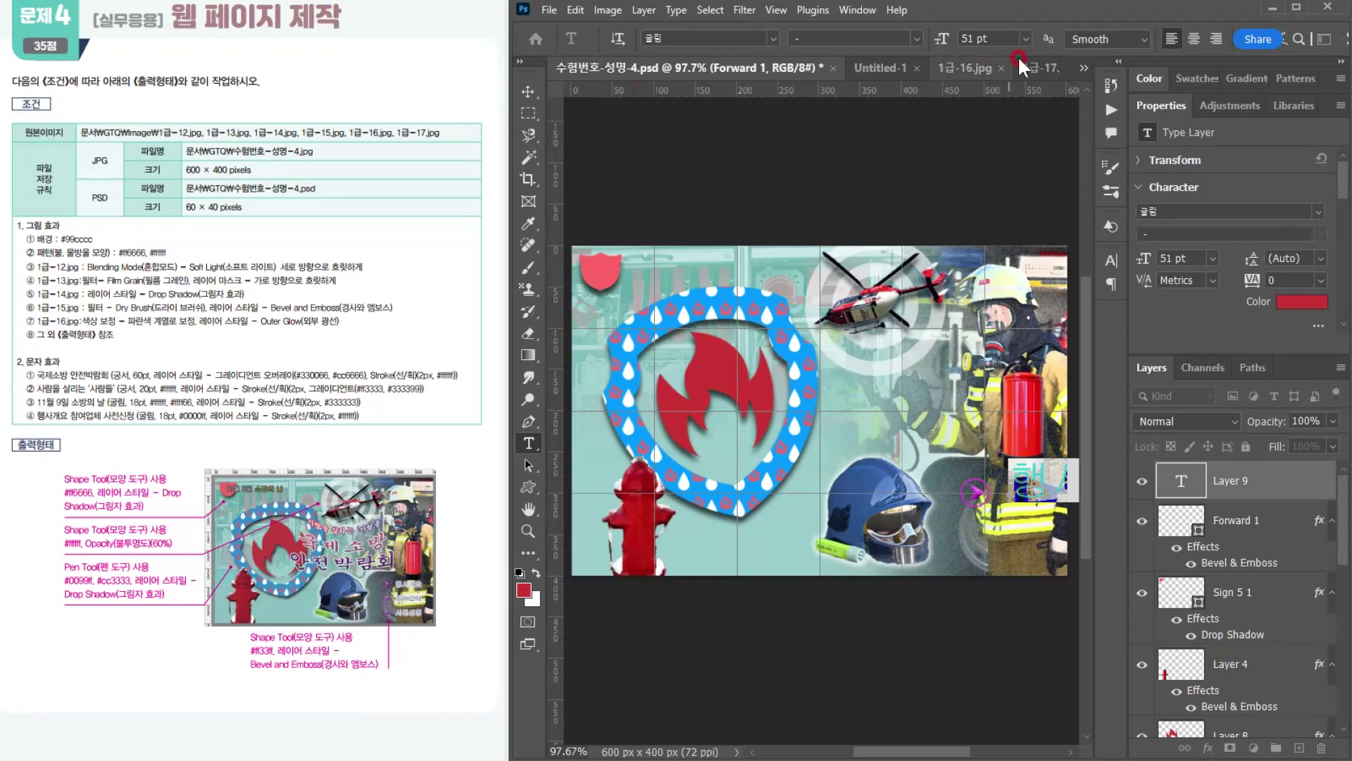
left_click(1000, 38)
type("18")
key("Return")
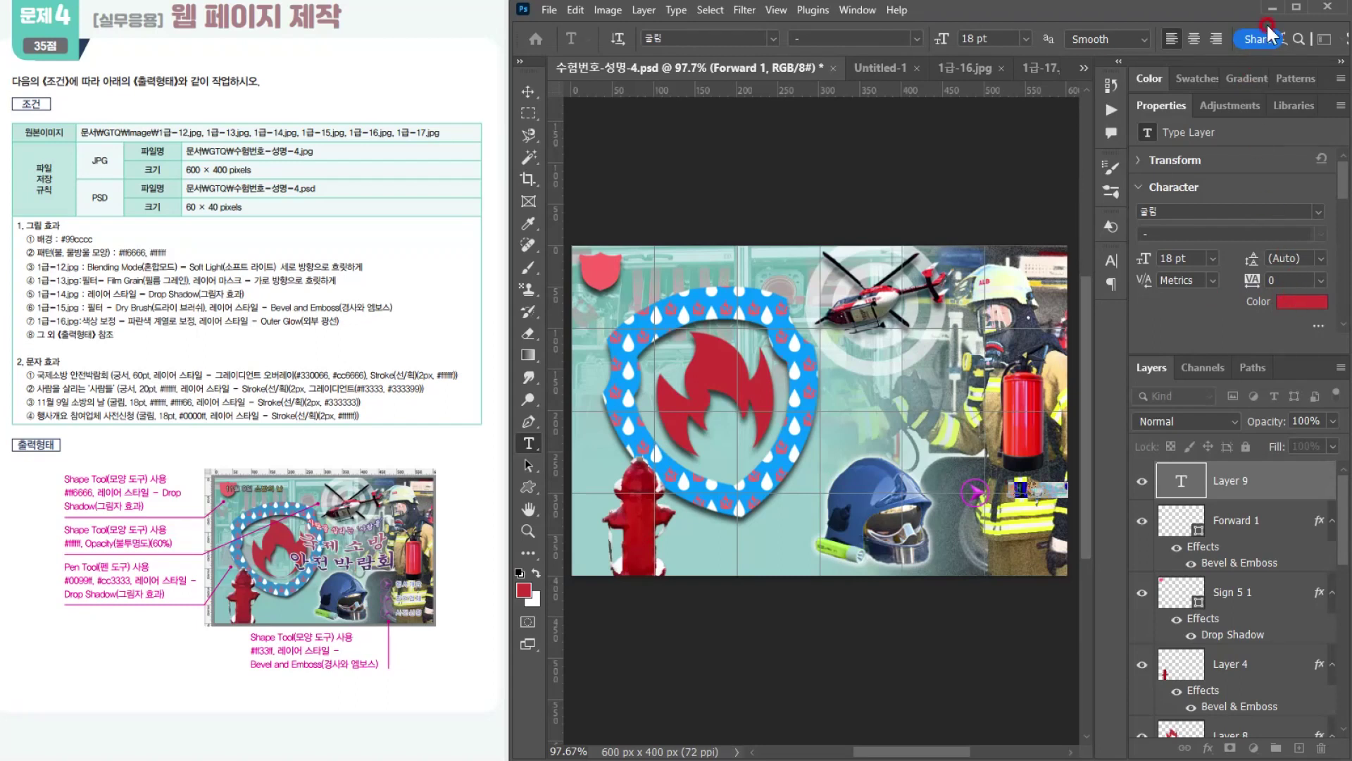
left_click(1294, 301)
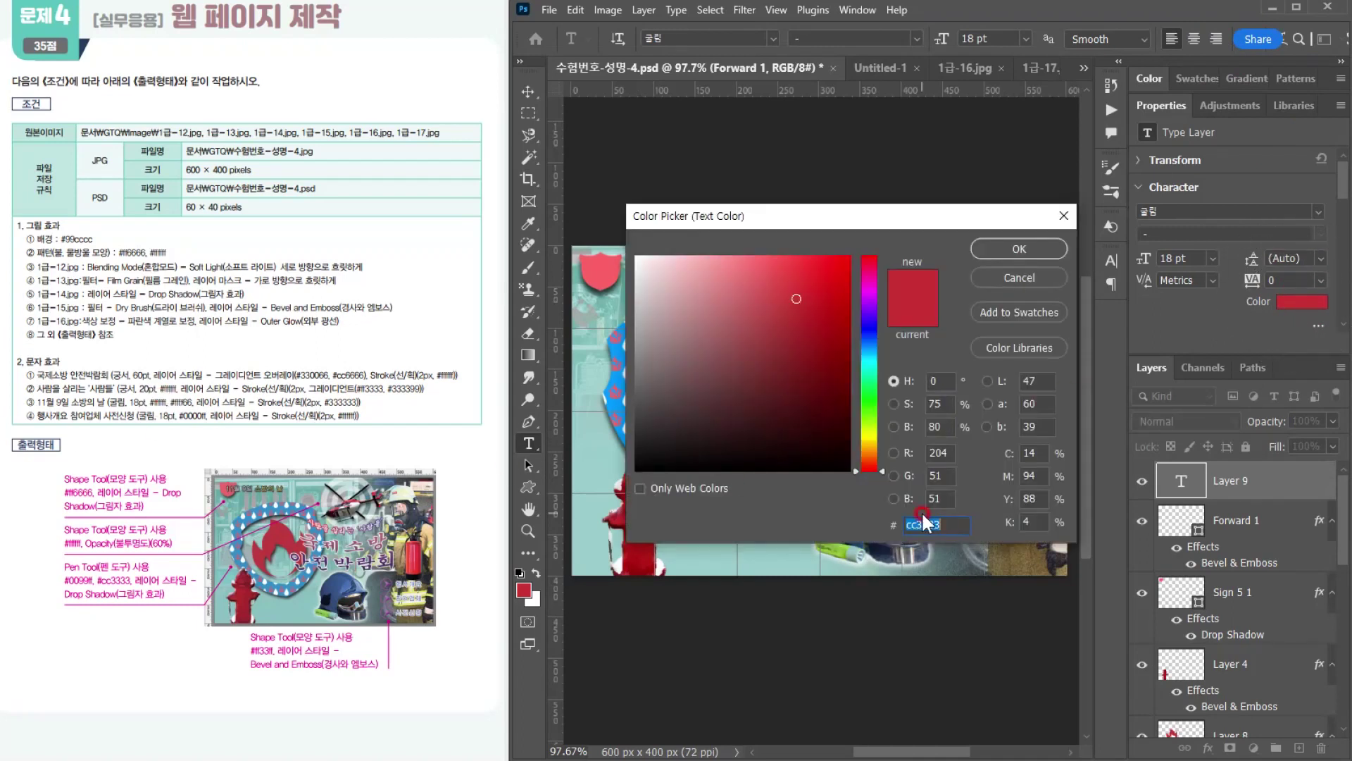
type("0000ff")
key("Return")
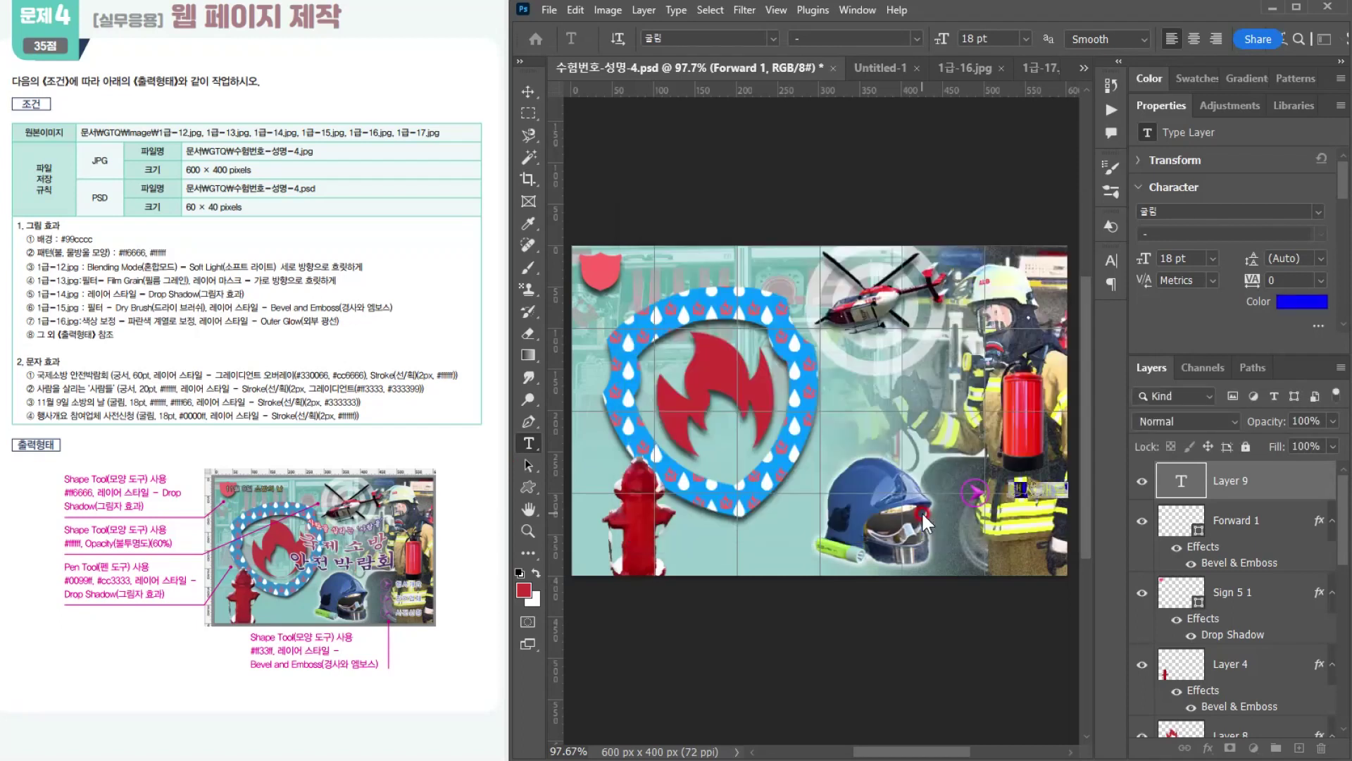
key("ctrl+Return")
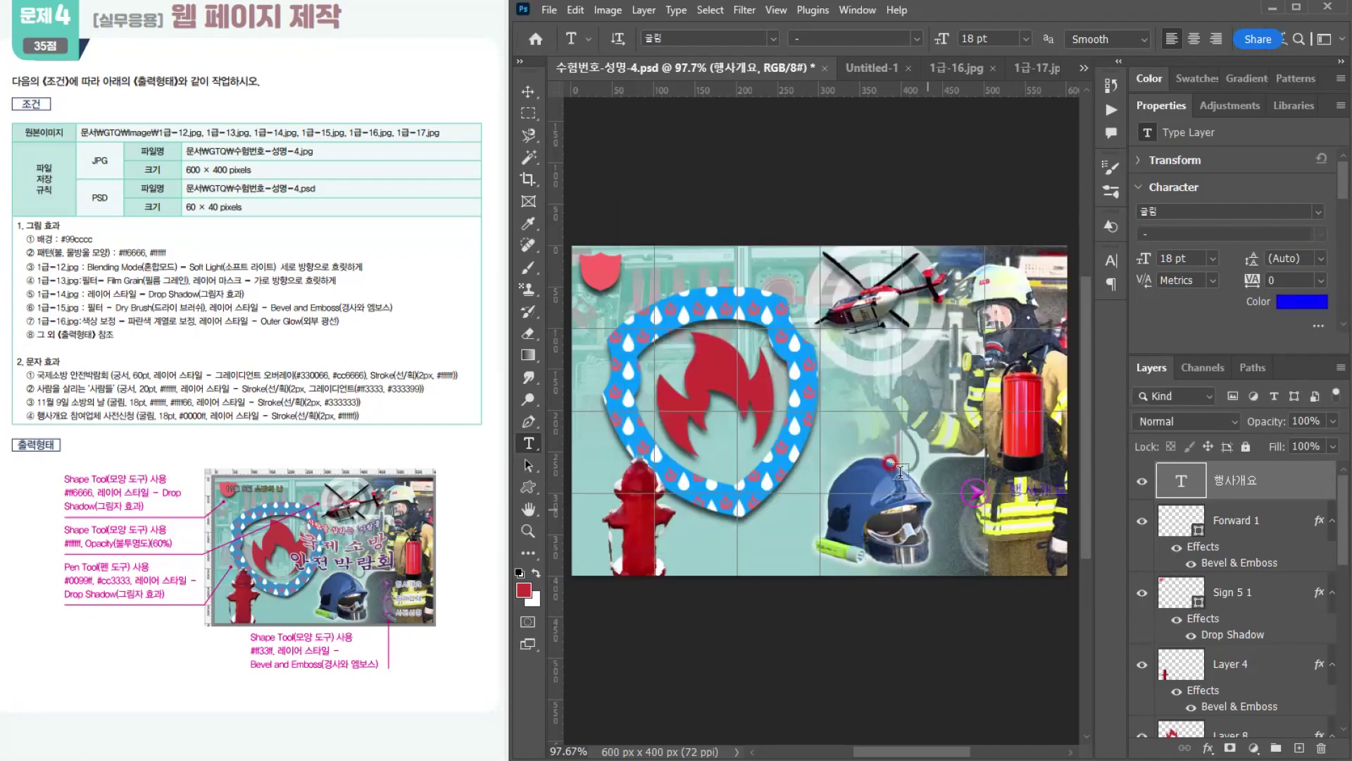
Step: Try a 2 px outside Stroke in #333333 on the 행사개요 text and remove the effect again
left_click(1209, 751)
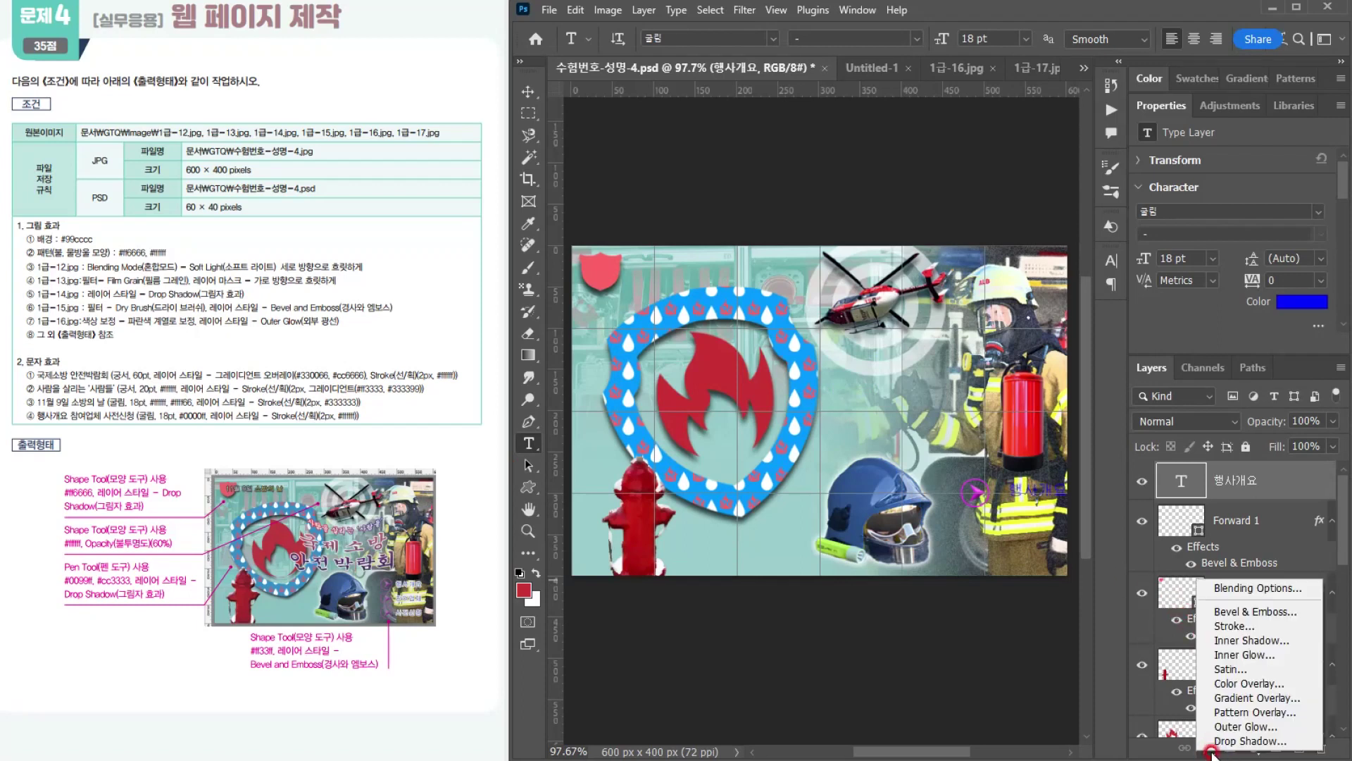
left_click(232, 408)
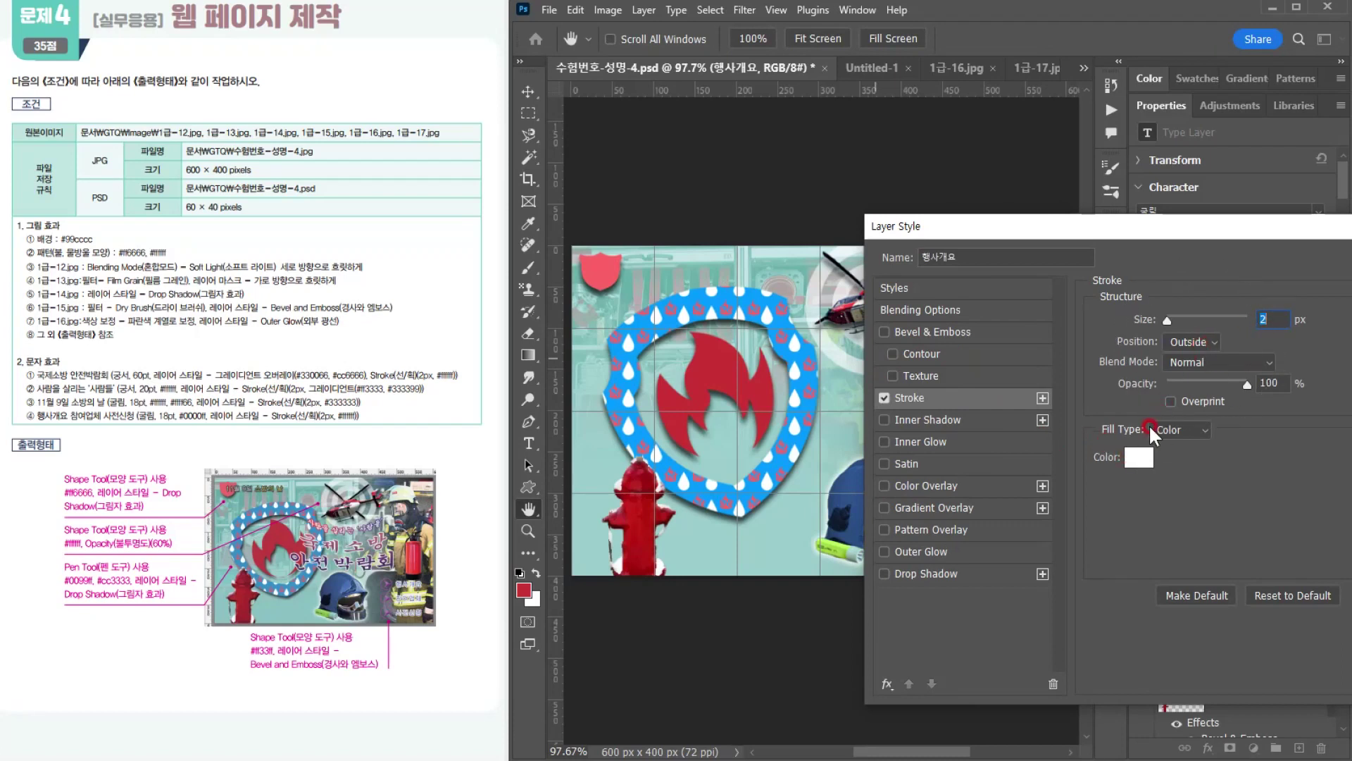
left_click(1139, 457)
type("333333")
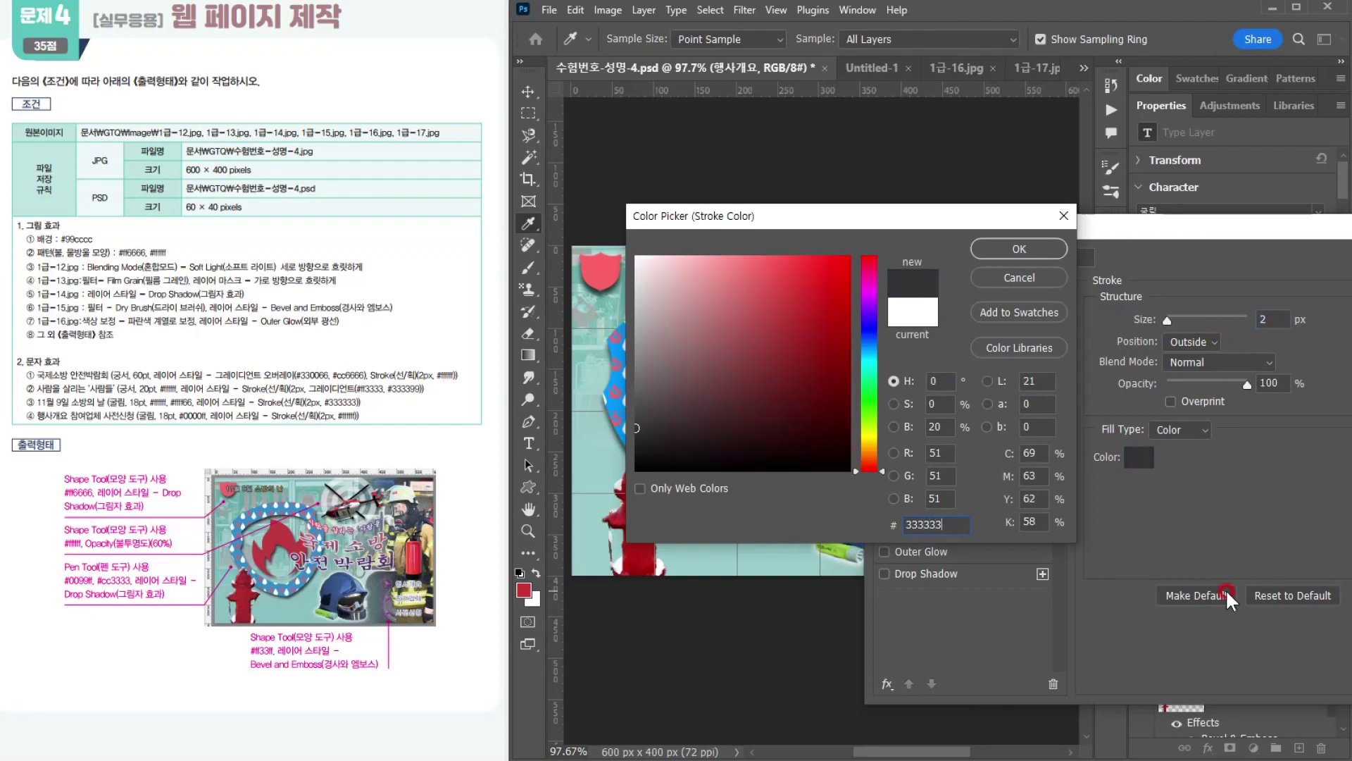
key("Return")
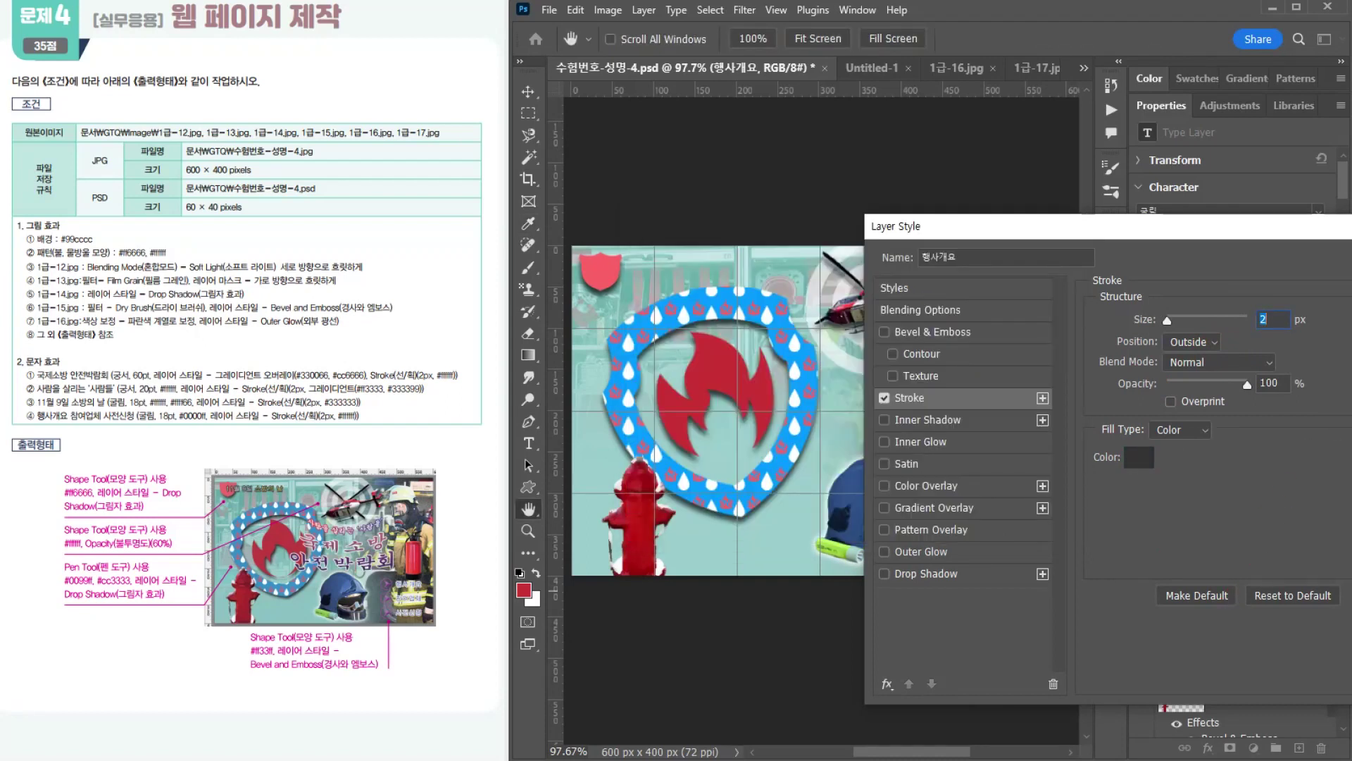
key("Return")
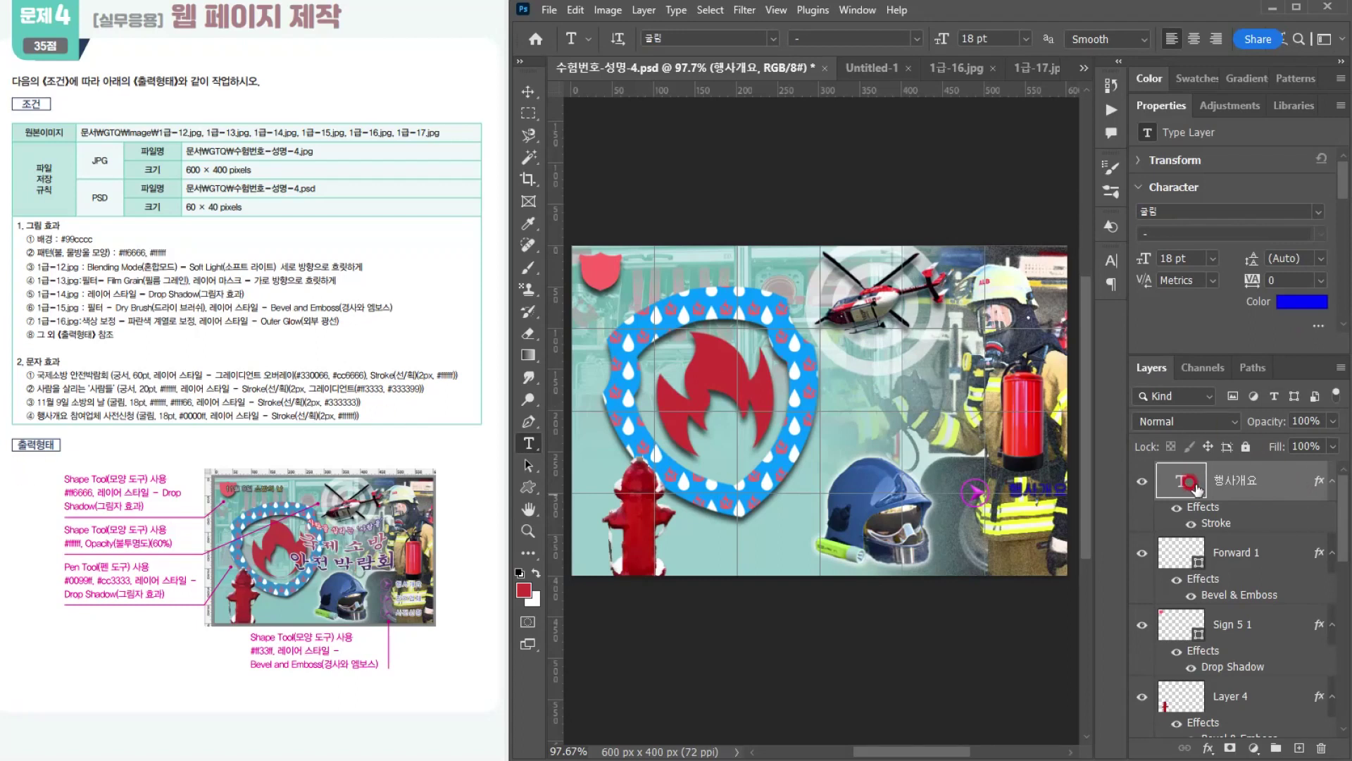
left_click_drag(1261, 525, 1321, 748)
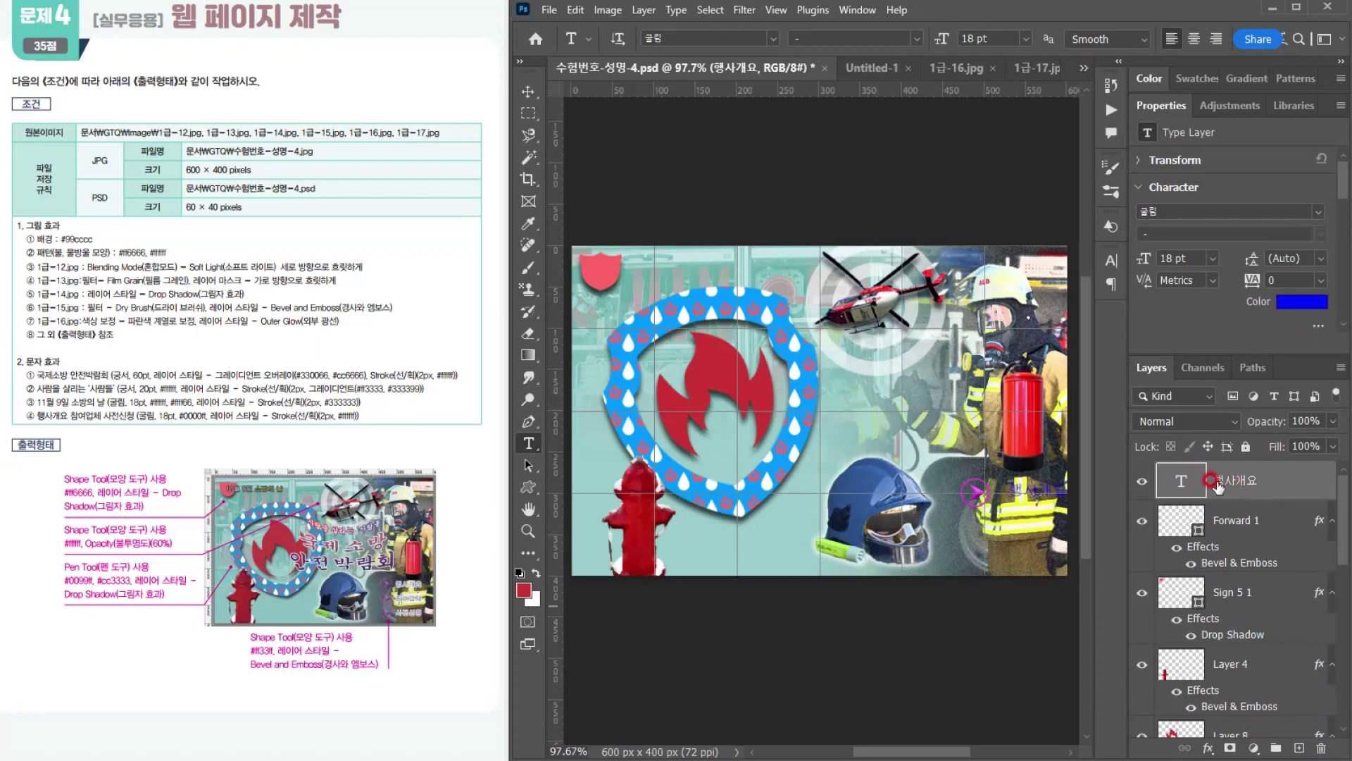
Step: Apply a 2 px outside Stroke in #ffffff to the 행사개요 text
left_click(1208, 746)
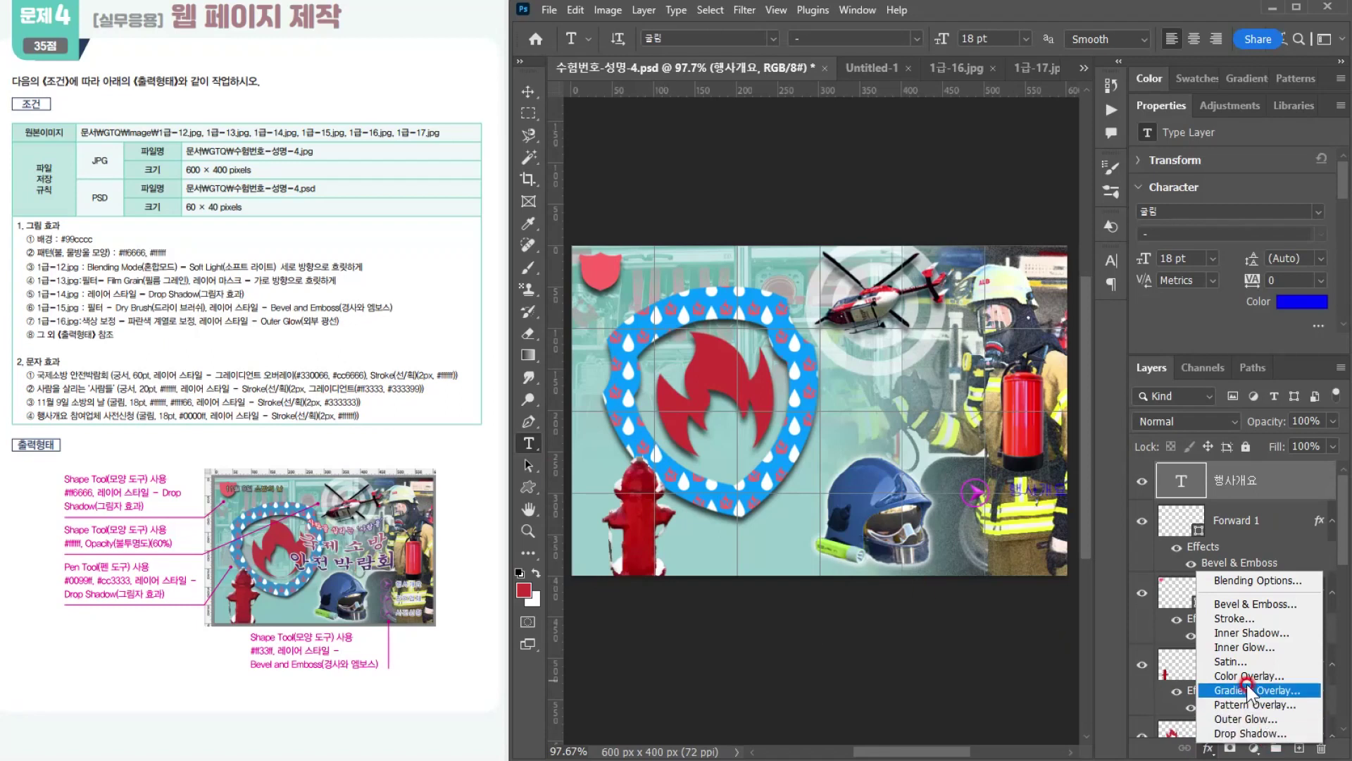
left_click(1240, 623)
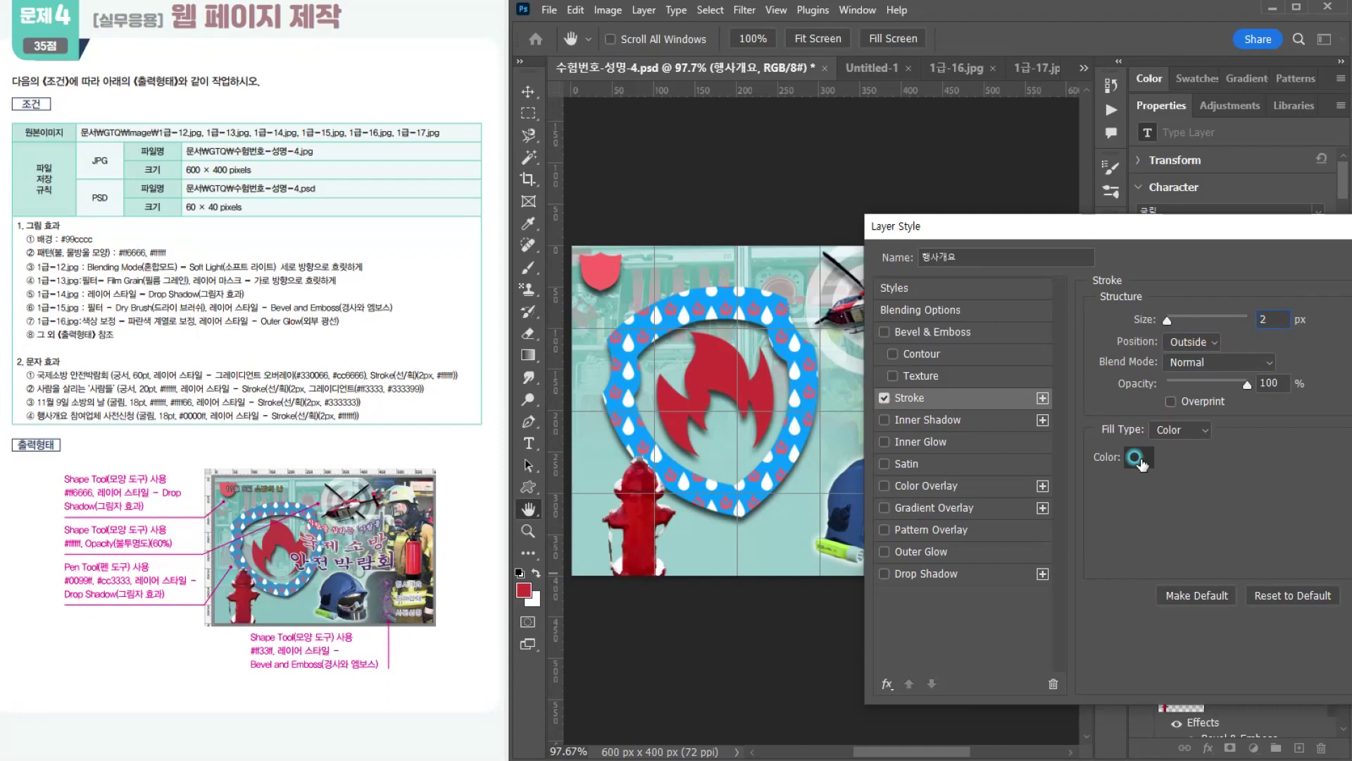
left_click(1139, 457)
type("ffffff")
left_click(983, 248)
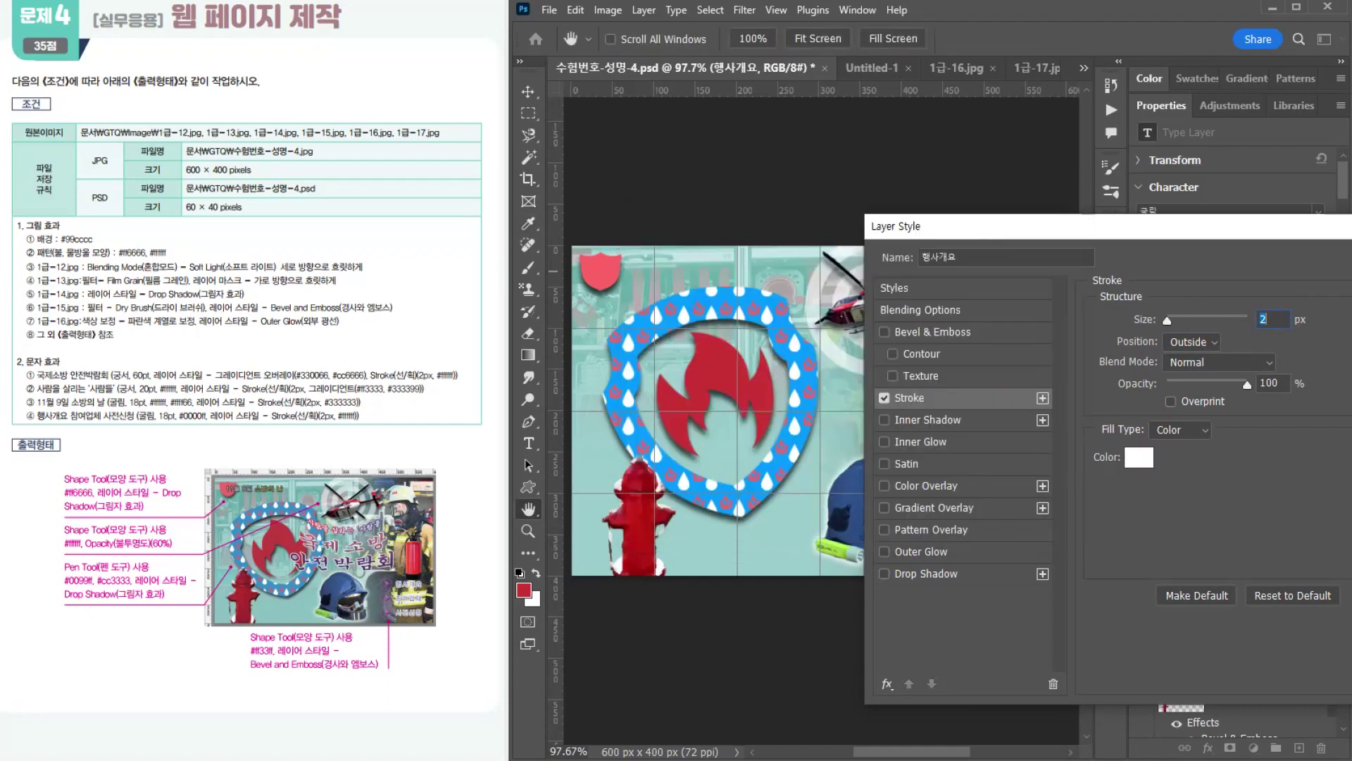
key("Return")
Step: Move the 행사개요 text closer to the Forward arrow and nudge it slightly left
left_click(528, 92)
scroll(1031, 491, "up", 4)
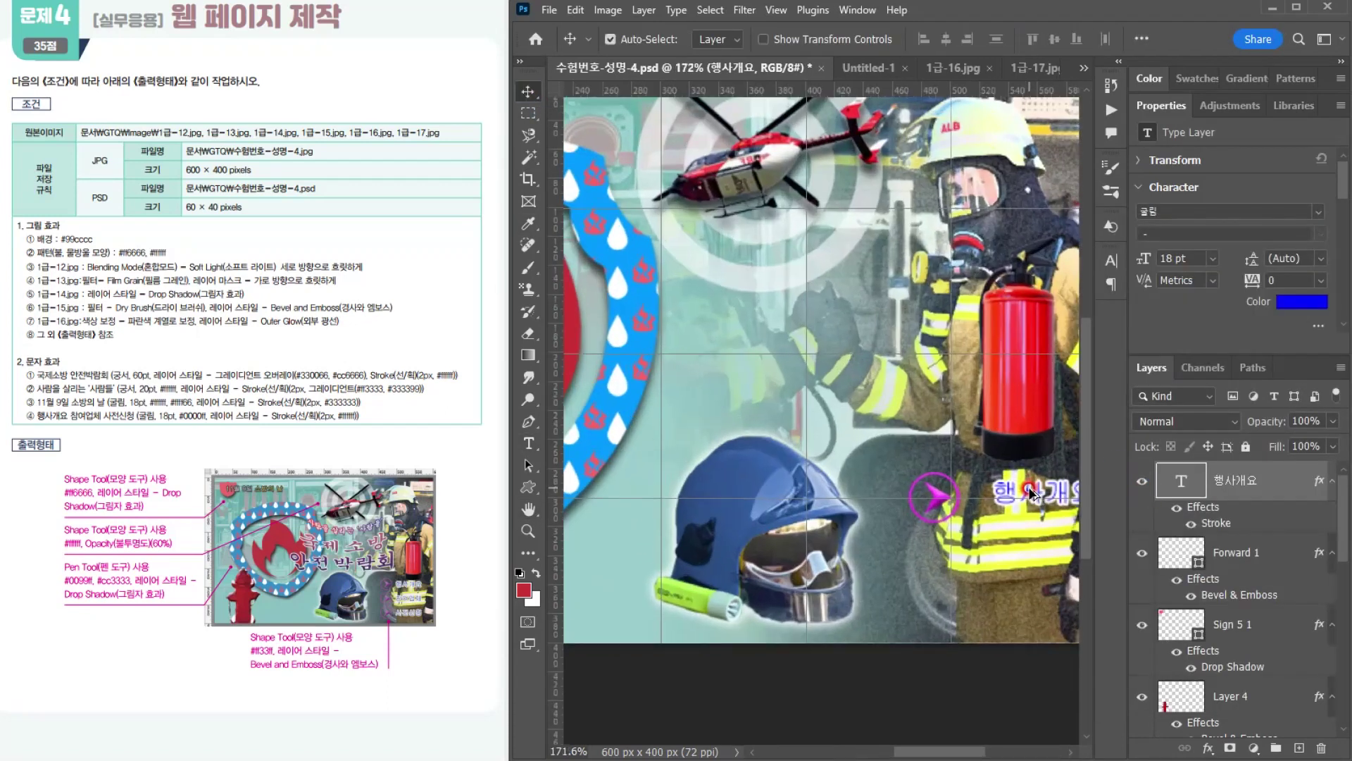
scroll(1031, 491, "up", 3)
left_click_drag(810, 384, 773, 395)
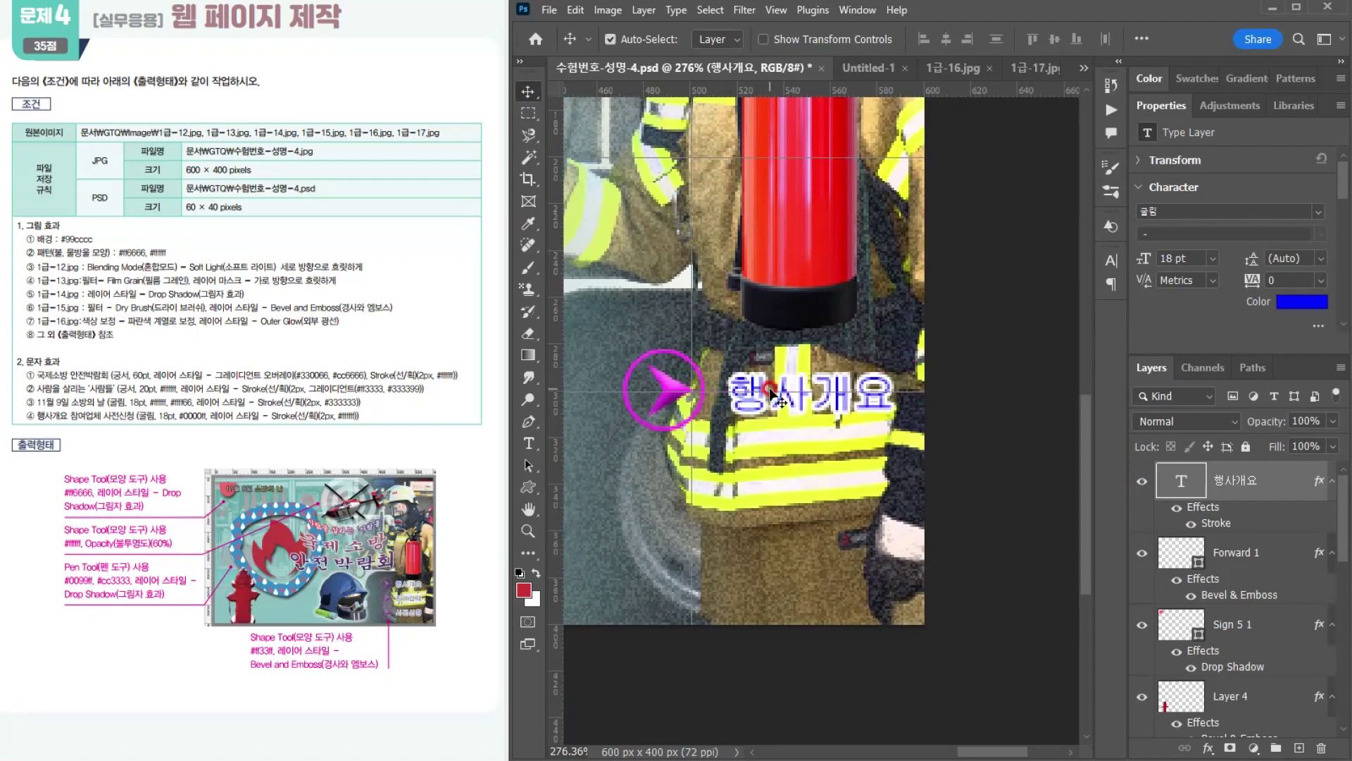
key("Left")
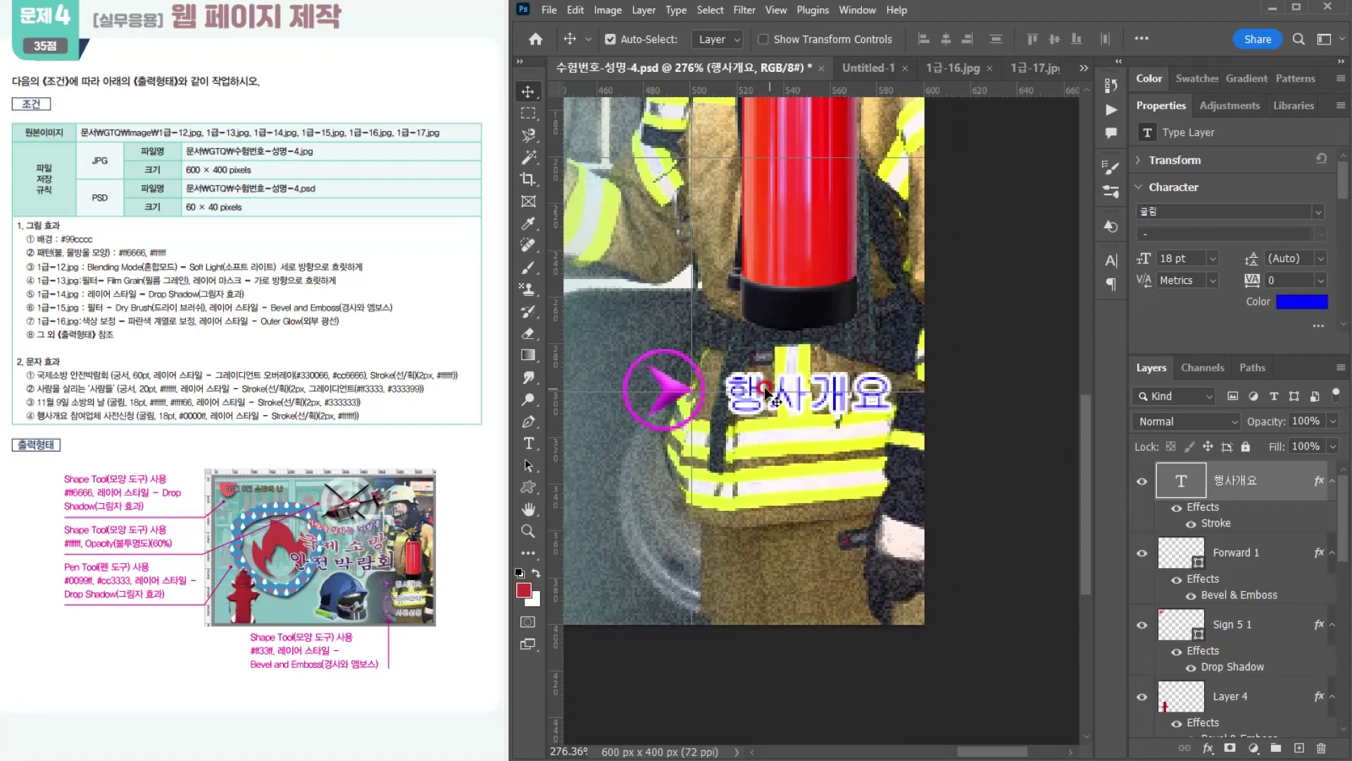
Step: Try duplicating the arrow and text pair twice downwards at 40 px spacing, and undo back to before the text was moved
left_click(672, 389)
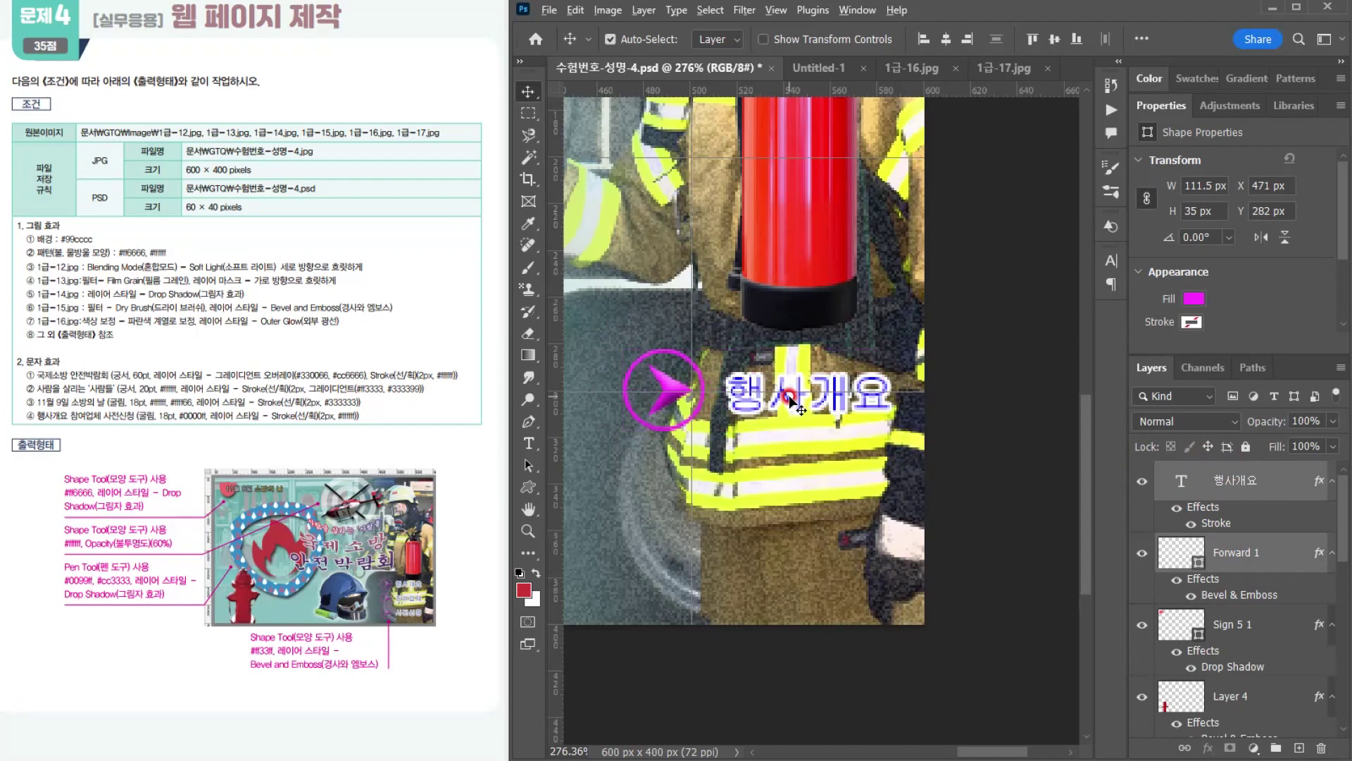
left_click_drag(786, 403, 784, 483)
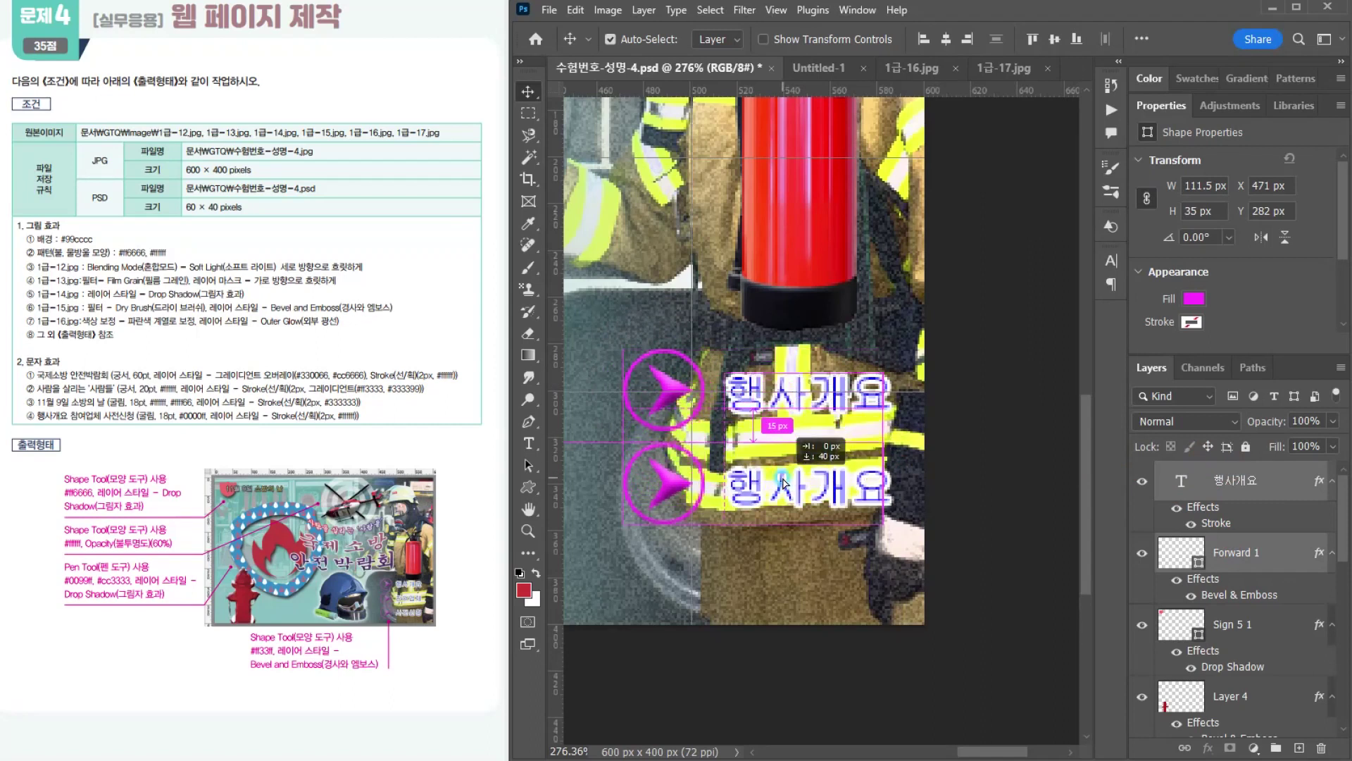
left_click_drag(759, 477, 758, 570)
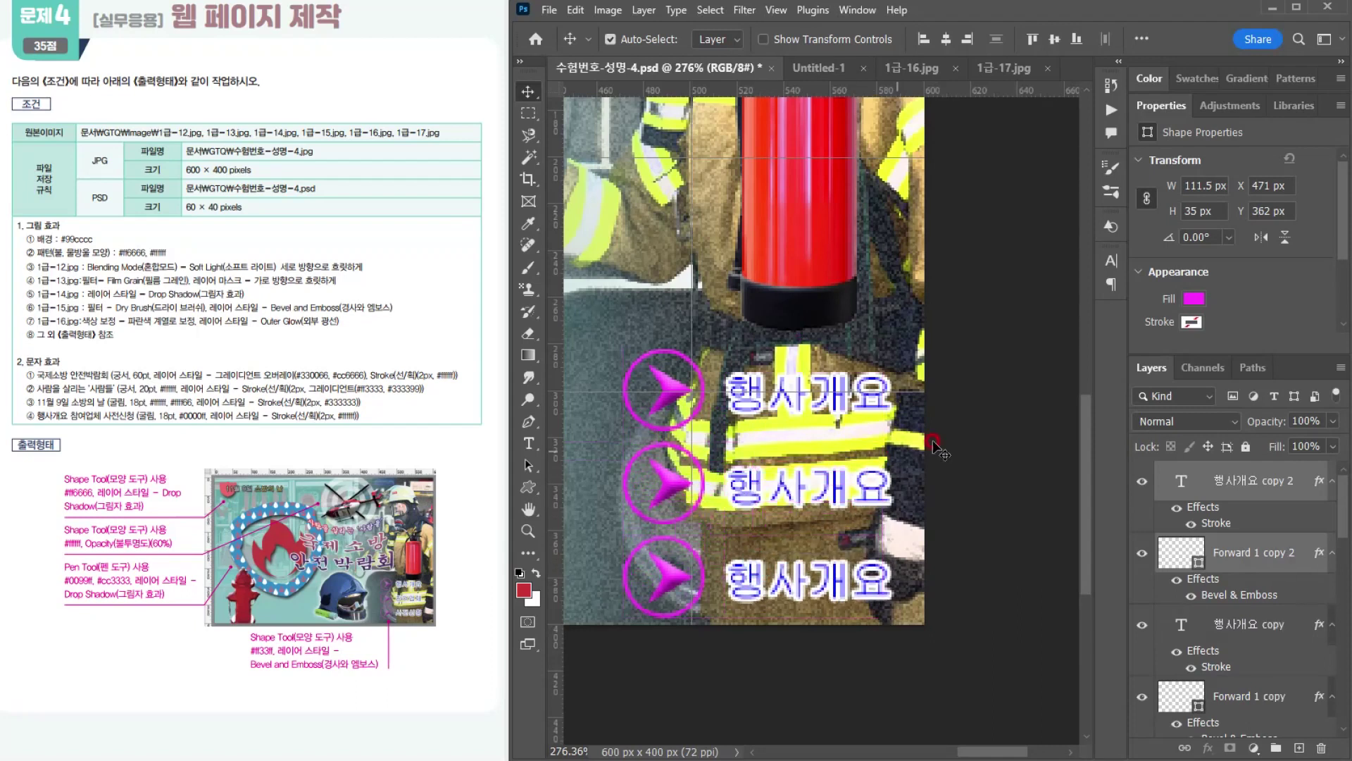
key("ctrl+z")
key("ctrl+z")
key("ctrl+z")
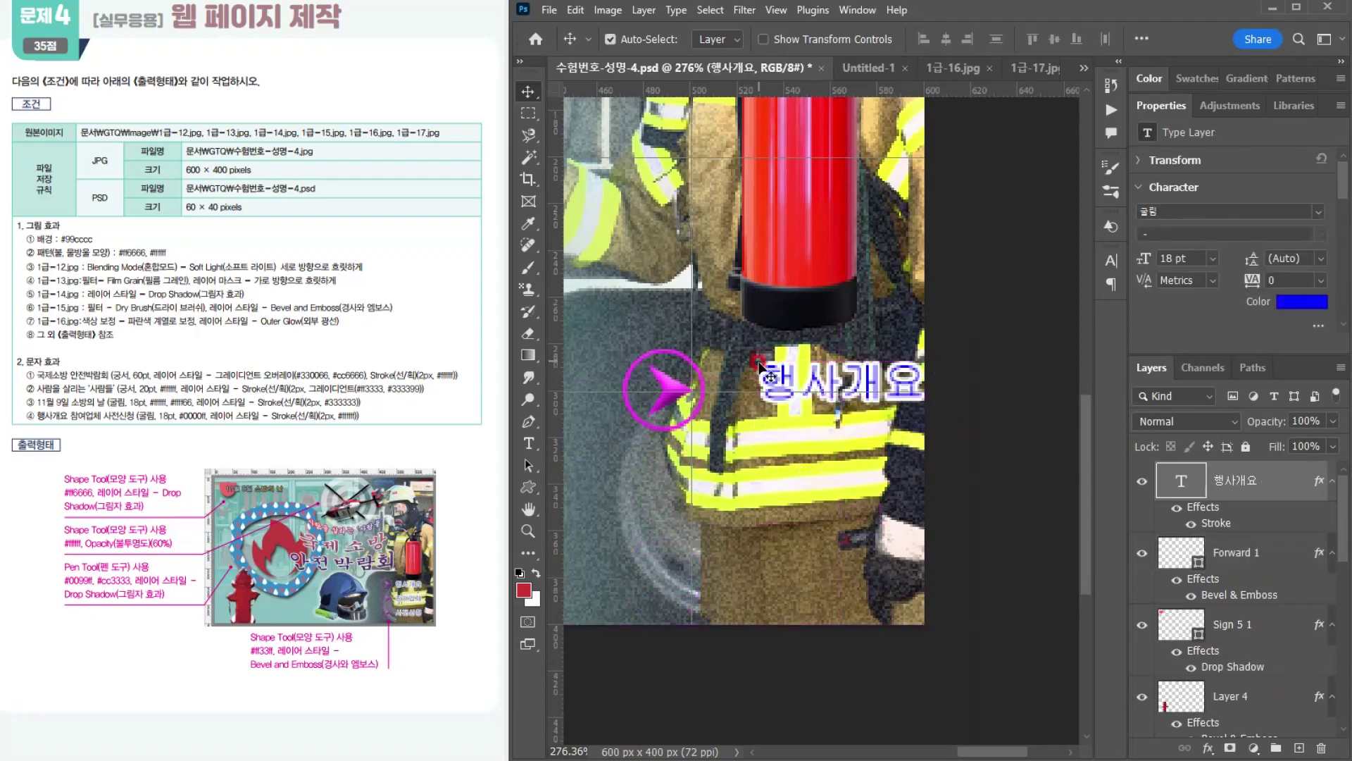
Step: Move the 행사개요 text about 13 px left and 5 px down, and scale the Forward arrow to about 87.6%
left_click_drag(766, 376, 741, 388)
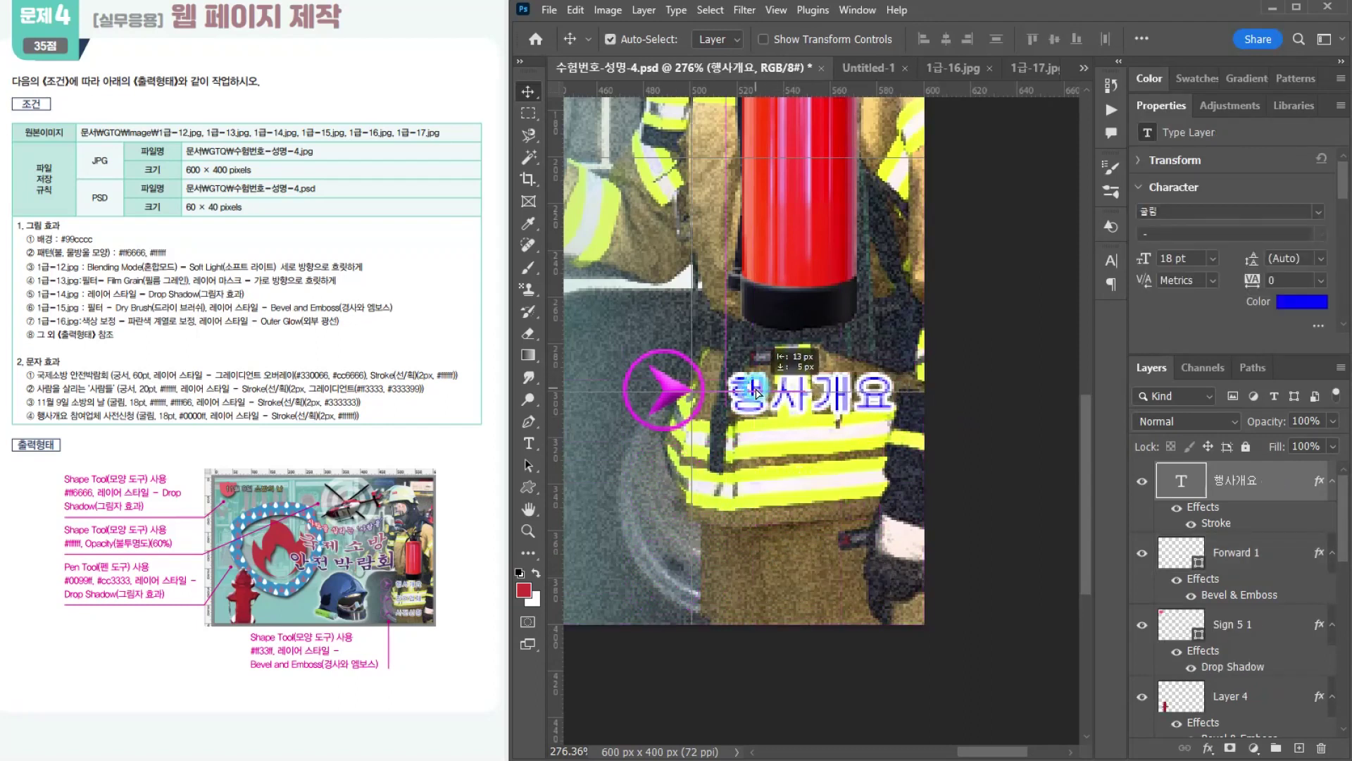
left_click(676, 399)
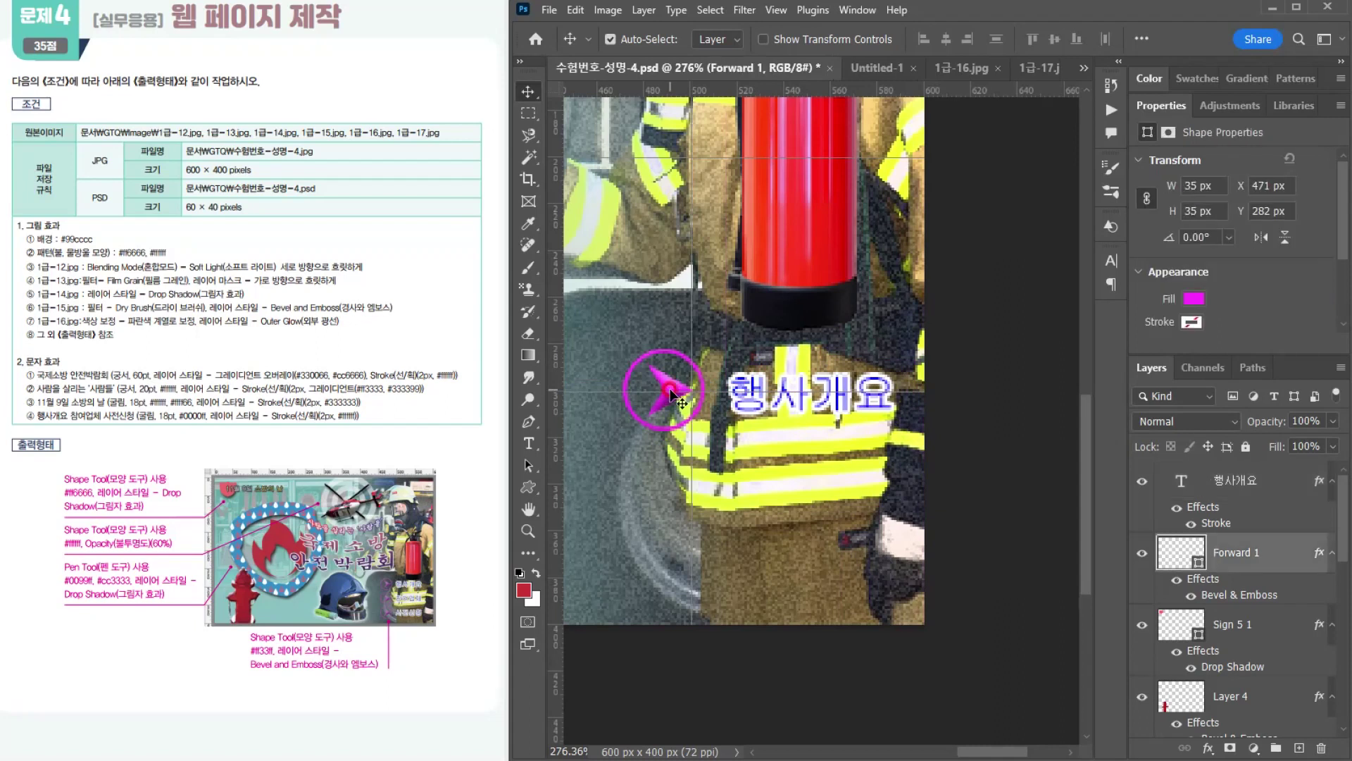
key("ctrl+t")
left_click_drag(704, 347, 694, 373)
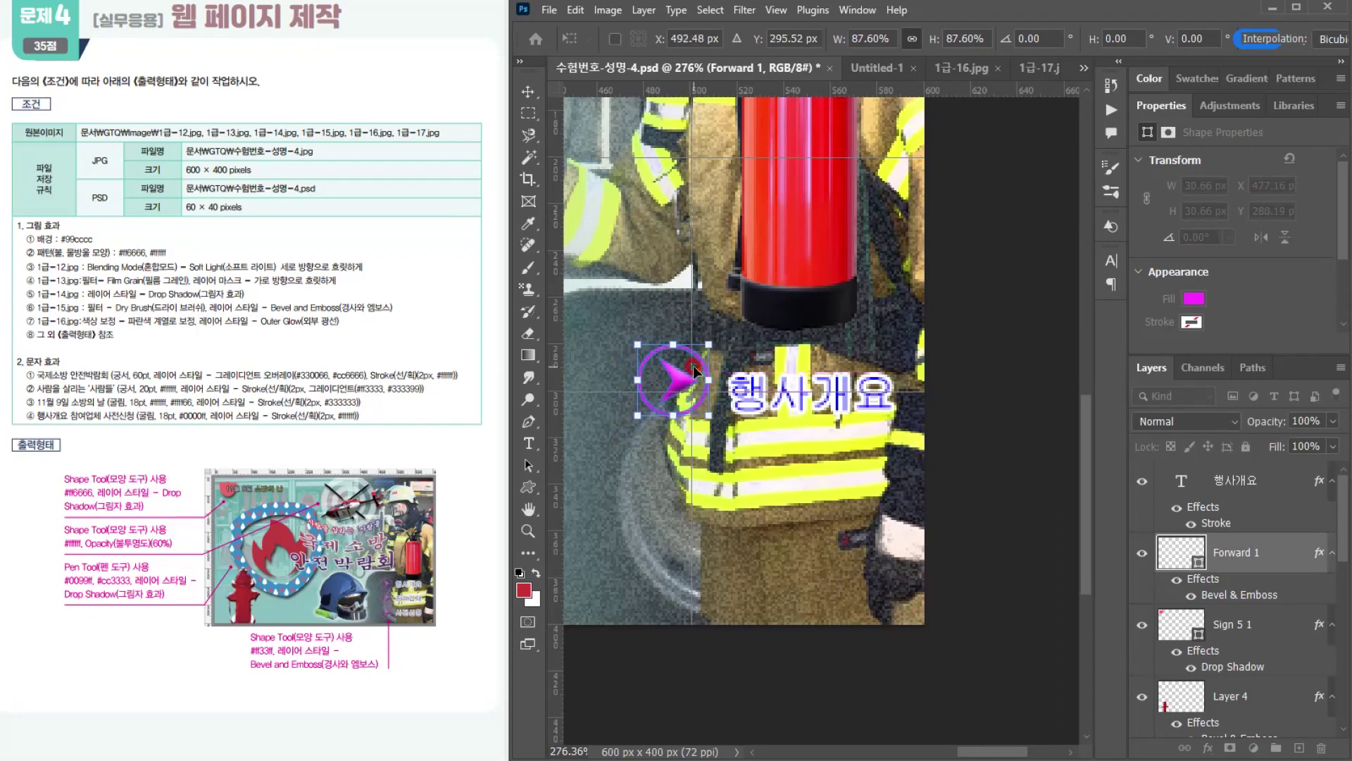
key("Return")
Step: Move the text and arrow up into line, arrow at about X 473, Y 272 px, and duplicate the pair twice below, the last at about Y 350 px
left_click_drag(782, 388, 771, 362)
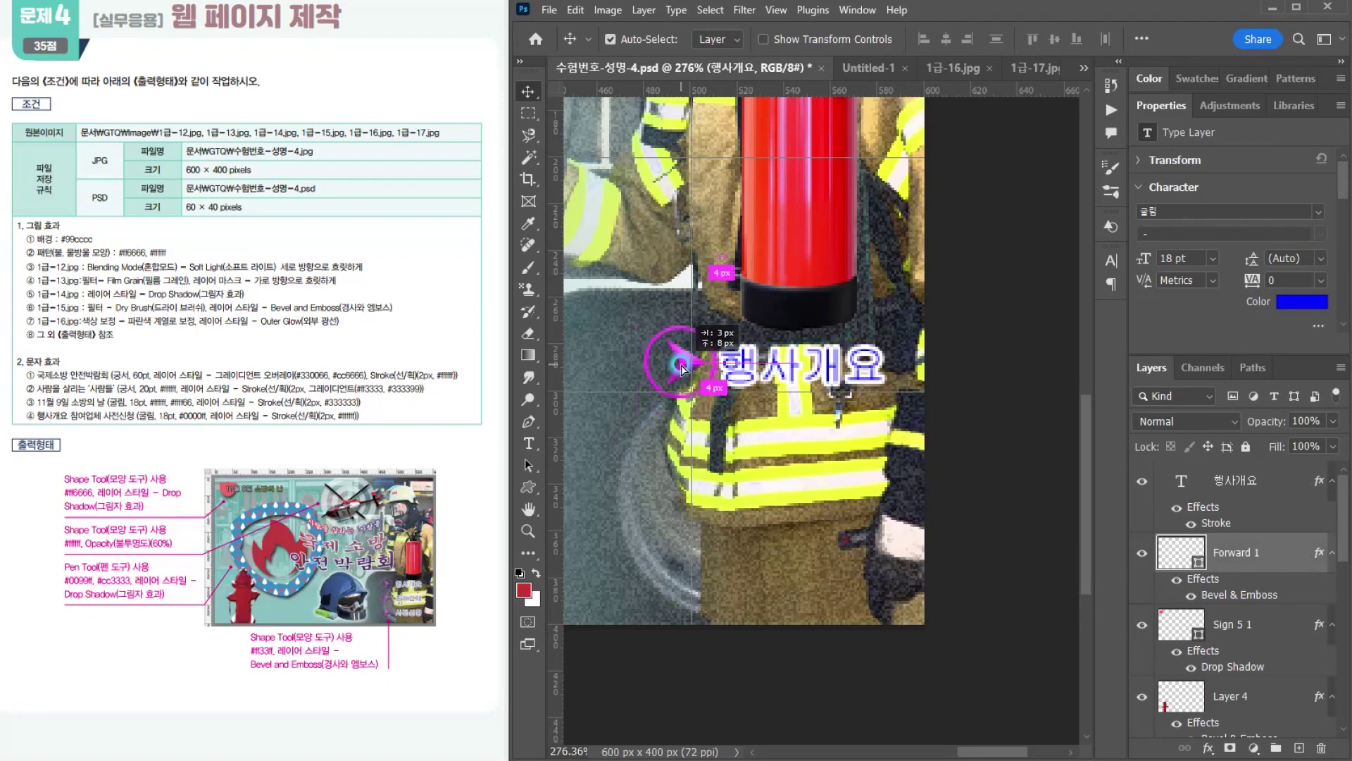
left_click_drag(677, 371, 672, 365)
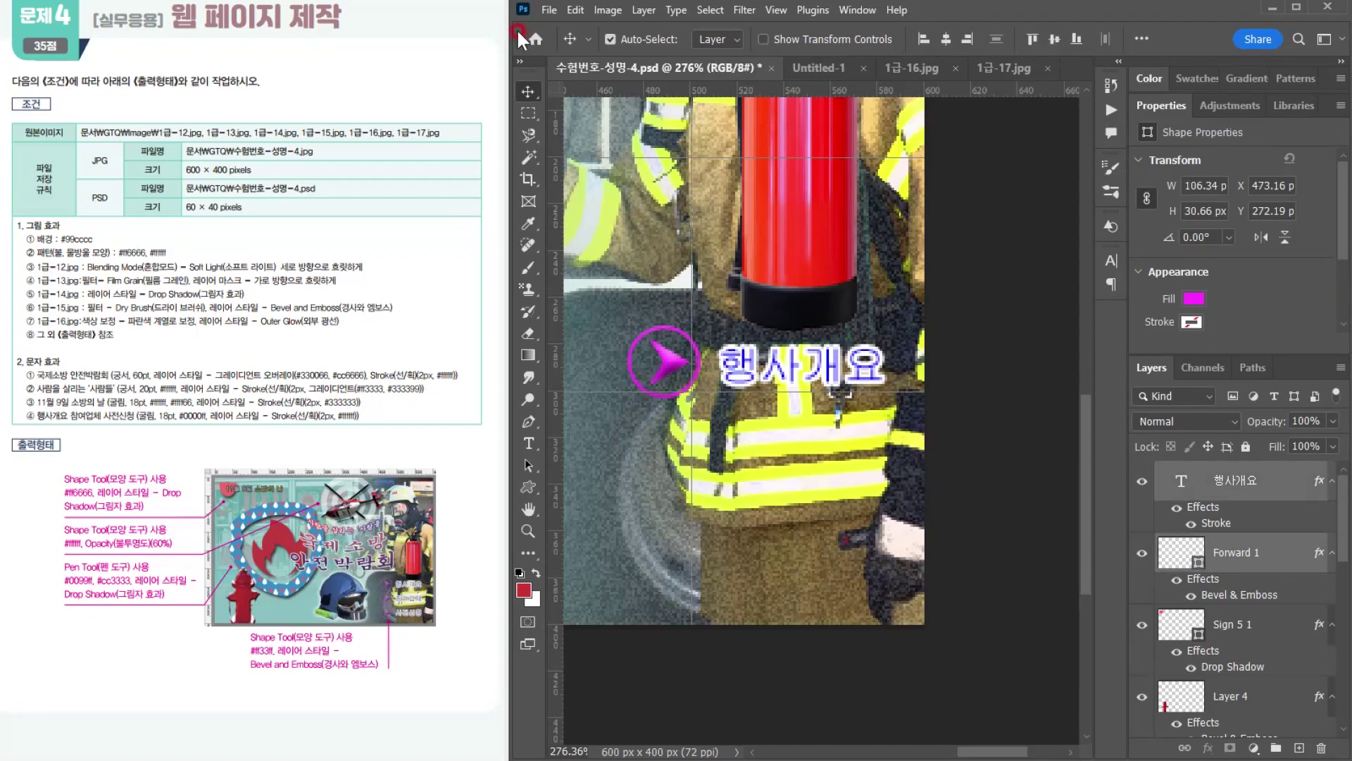
left_click_drag(752, 356, 747, 548)
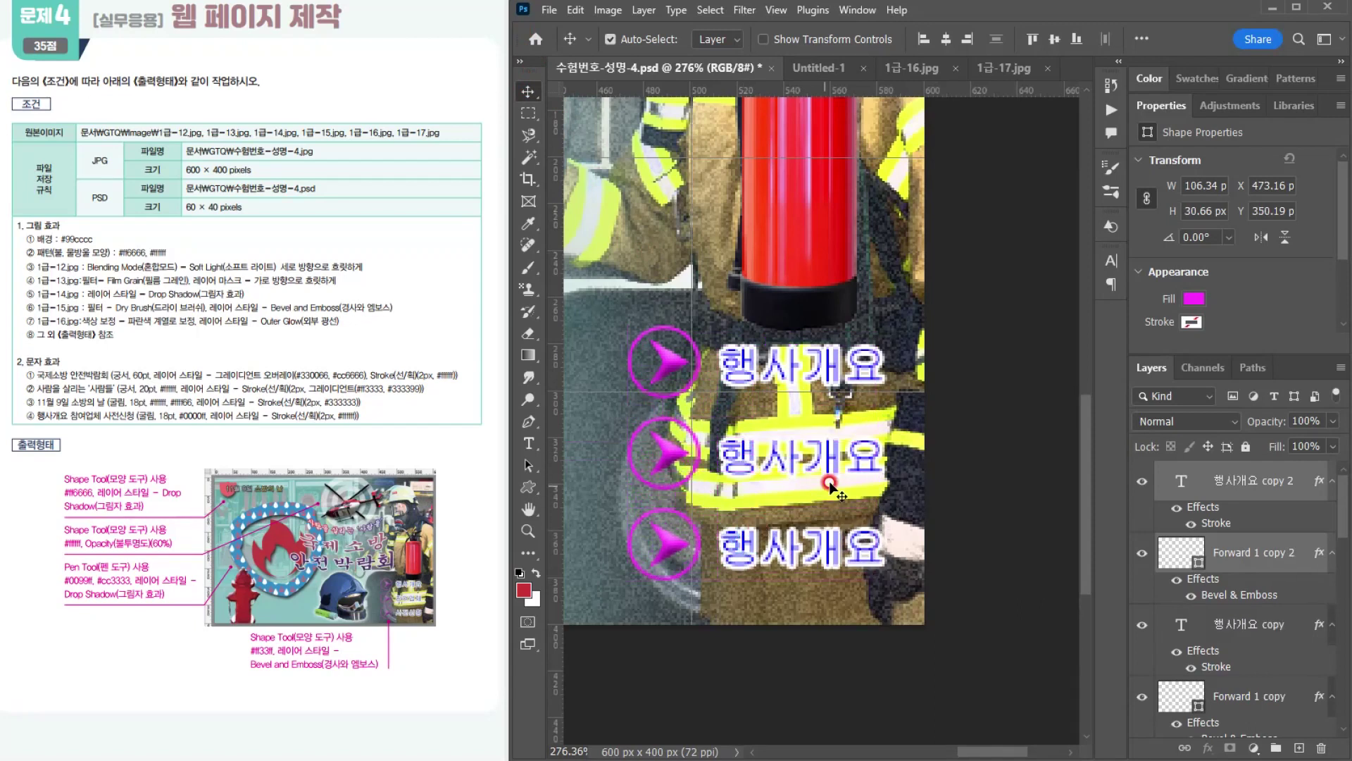
Step: Replace the wording of the middle 행사개요 copy with 참여업체 and commit it
left_click(771, 461)
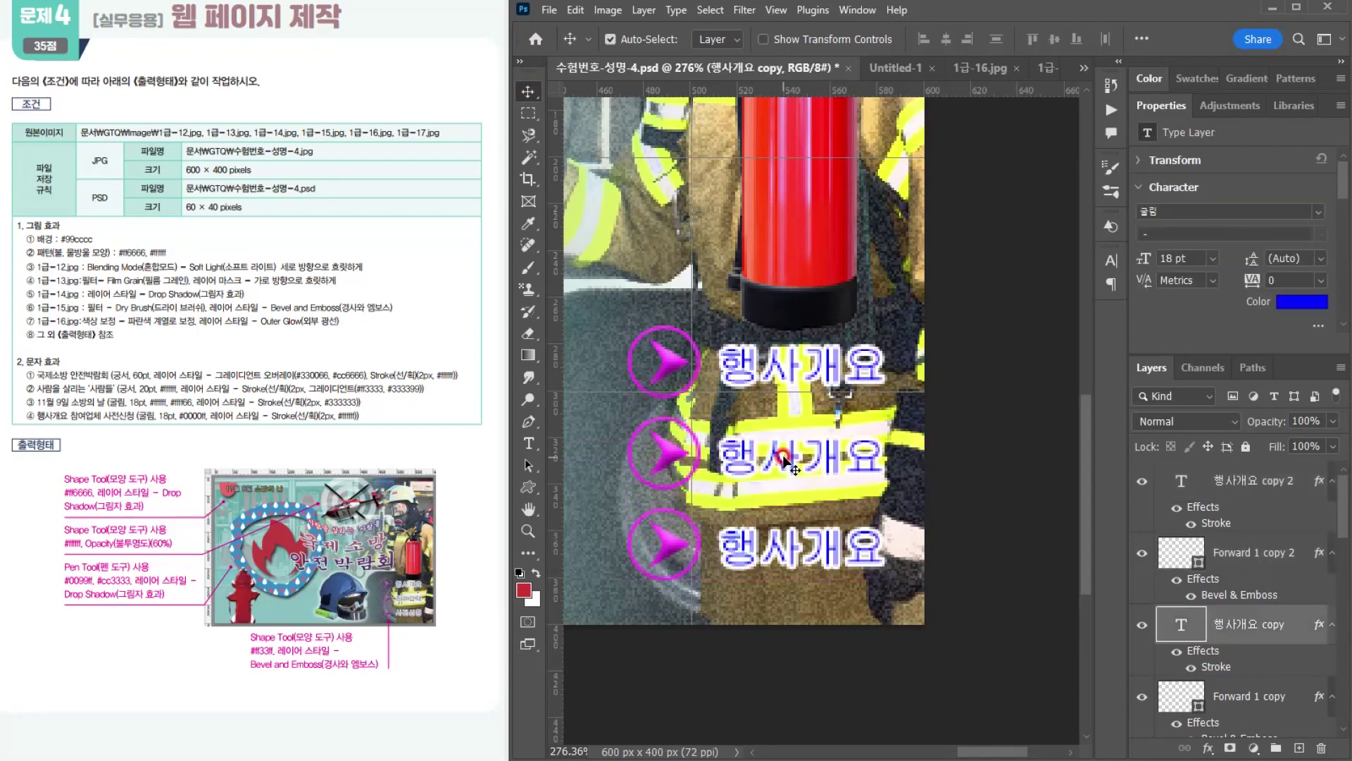
double_click(782, 448)
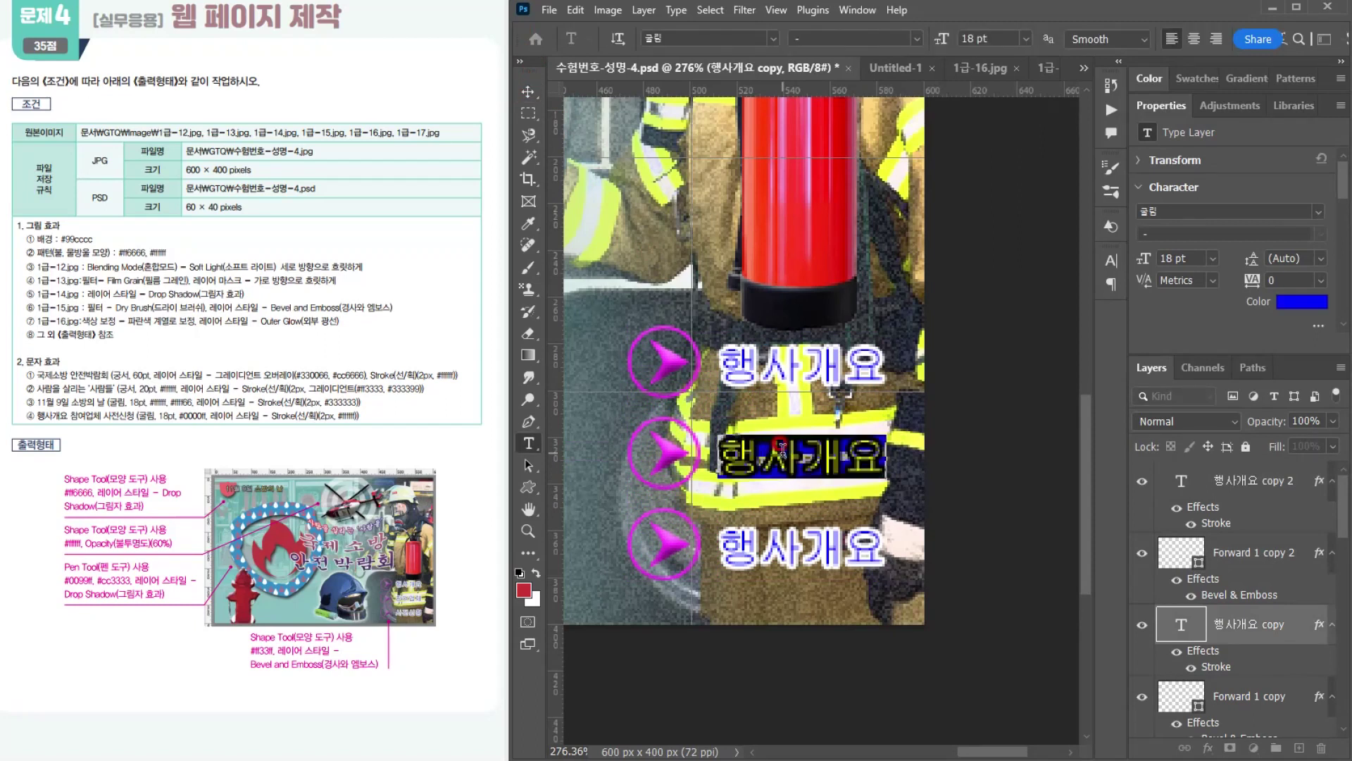
type("ckadud")
key("BackSpace")
key("BackSpace")
key("BackSpace")
key("BackSpace")
key("BackSpace")
key("BackSpace")
type("ckadudjqcp")
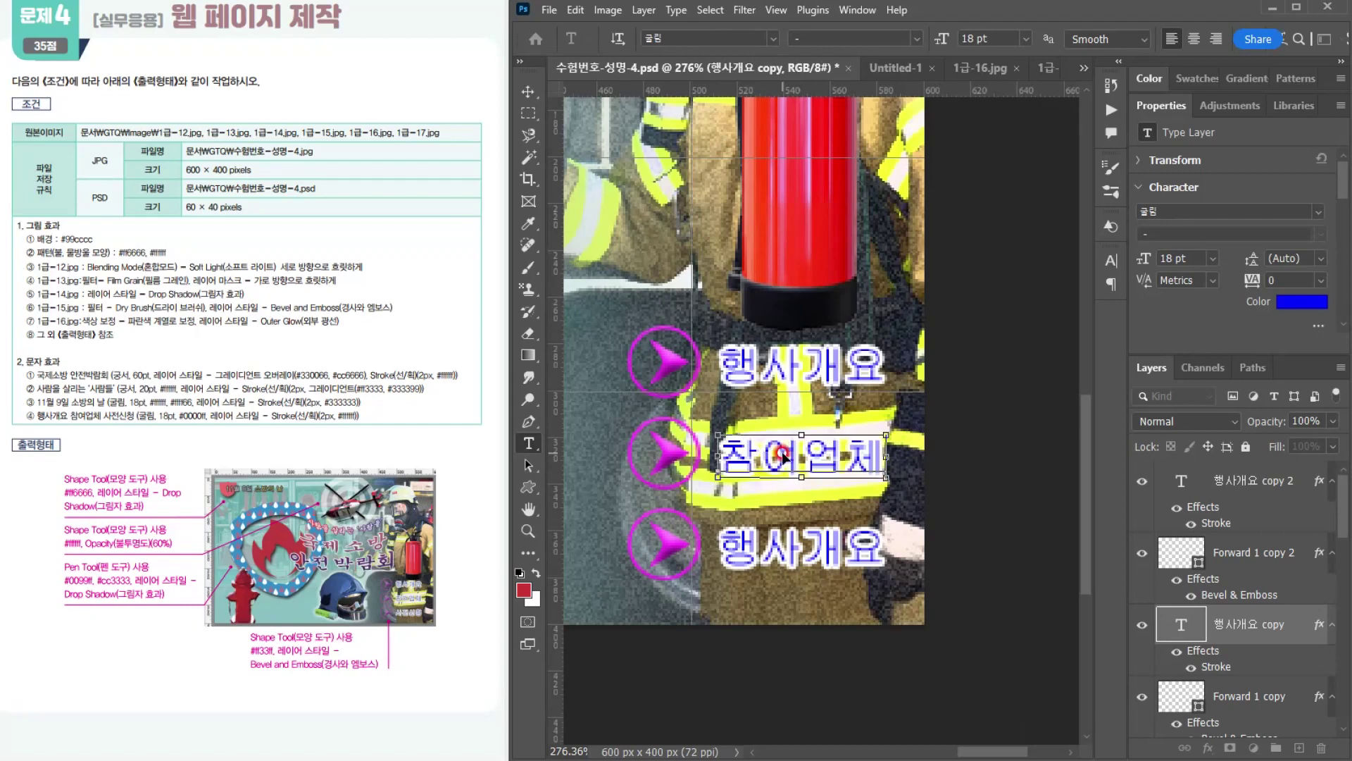
key("ctrl+Return")
Step: Replace the wording of the lowest 행사개요 copy with 사전신청 and commit it
left_click(809, 556)
double_click(800, 550)
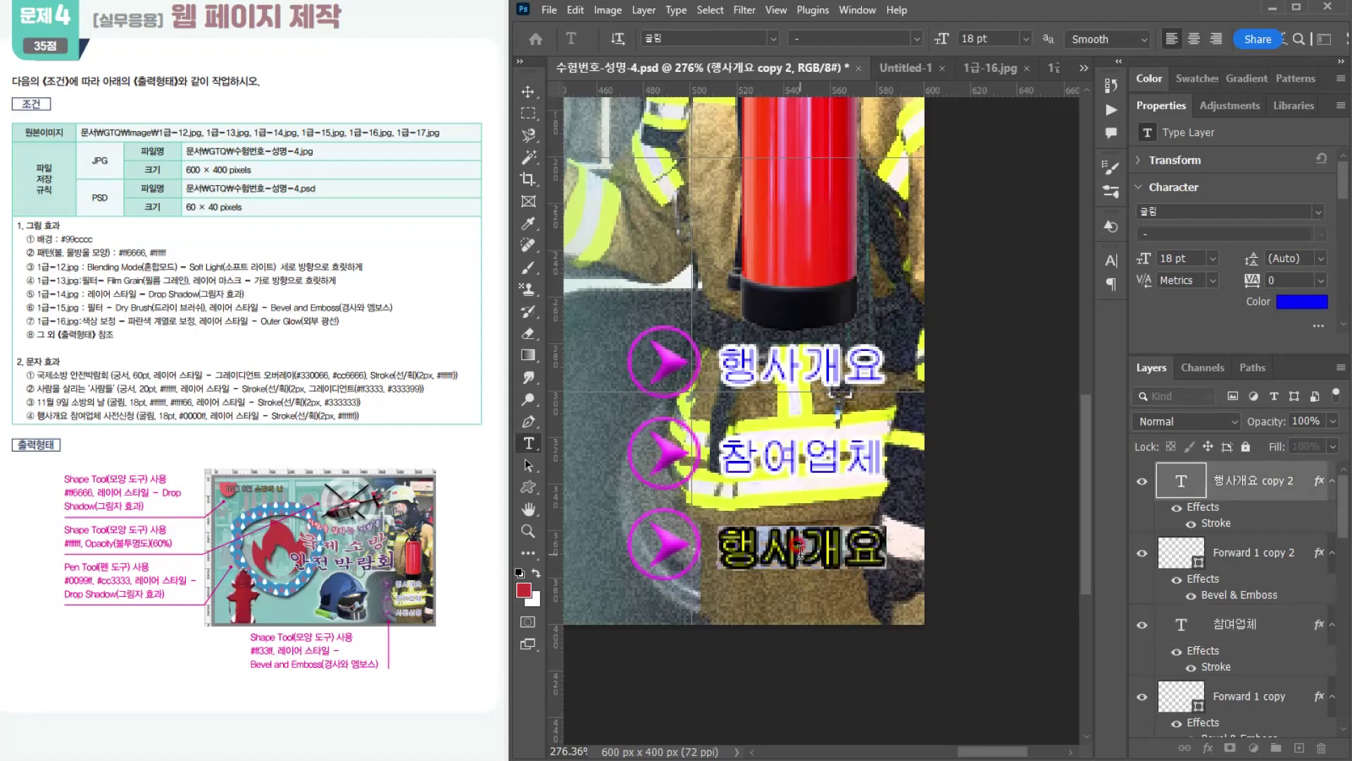
type("tkwjstlscjd")
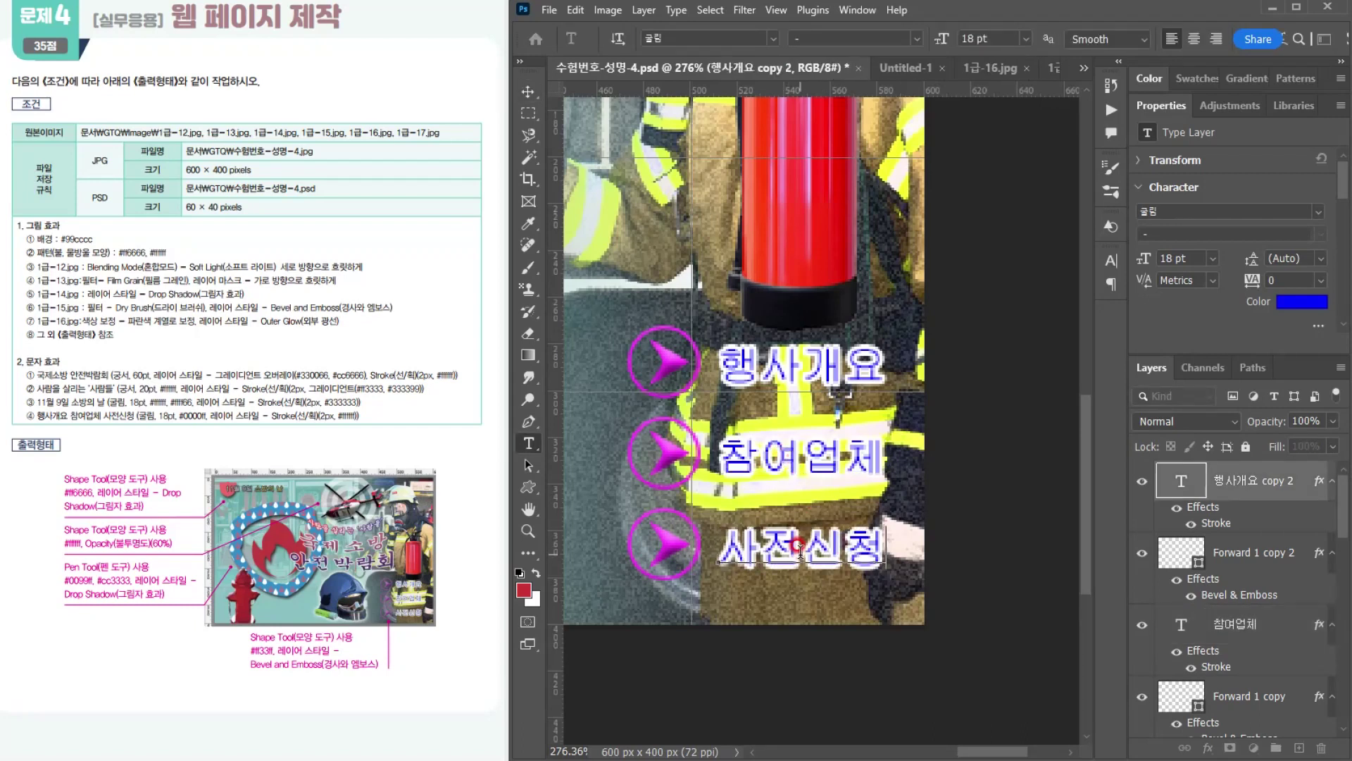
key("ctrl+Return")
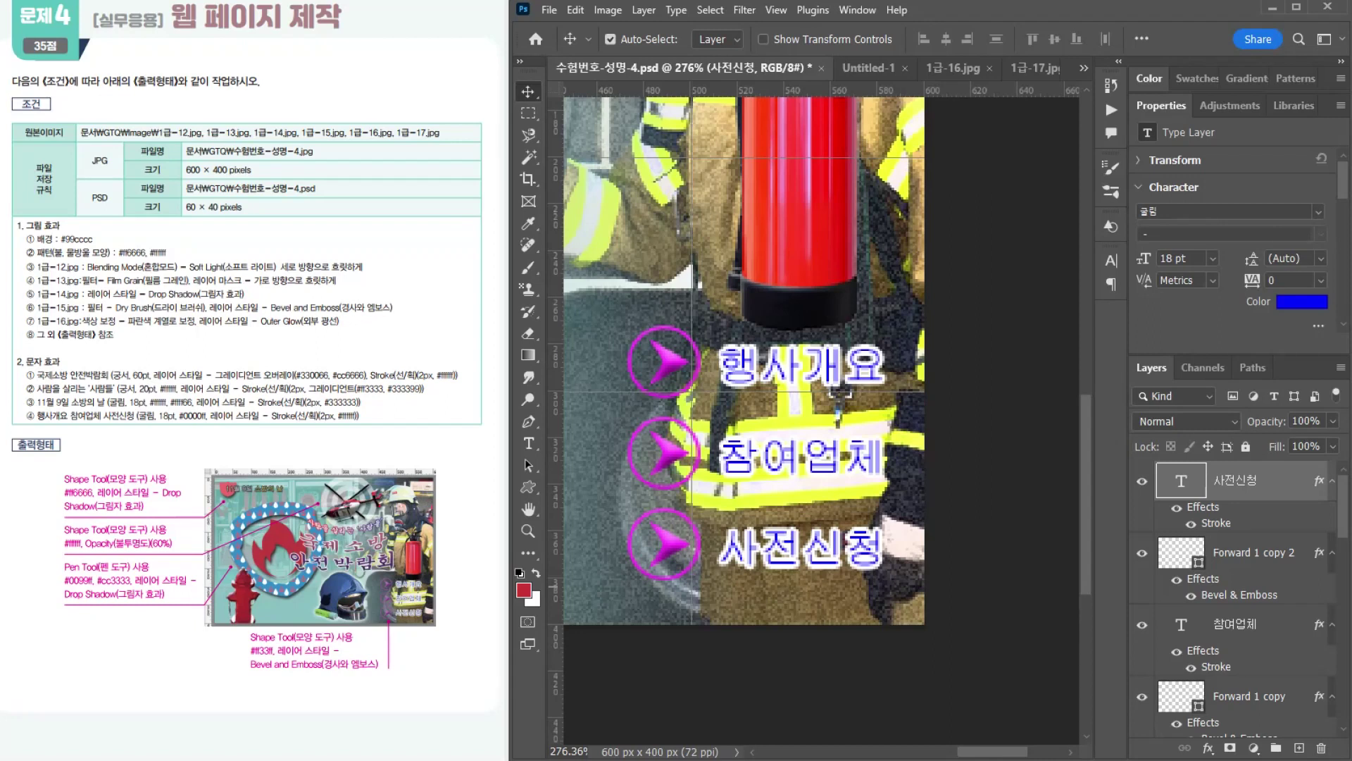
Step: Add the two-line horizontal text 국제소방 / 안전박람회 starting over the patterned shield's right edge and commit it
left_click(296, 537)
left_click(736, 328)
scroll(736, 329, "down", 8)
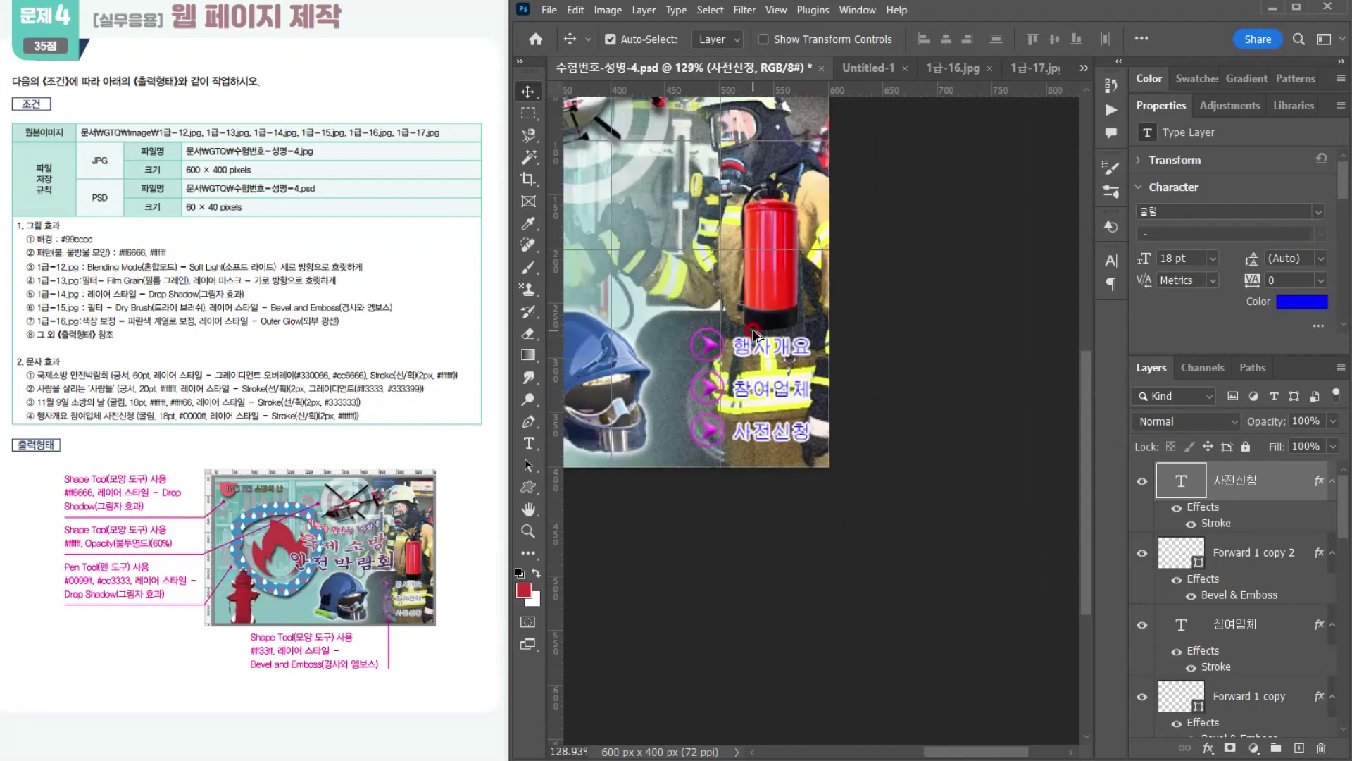
left_click_drag(747, 455, 947, 528)
scroll(943, 525, "down", 2)
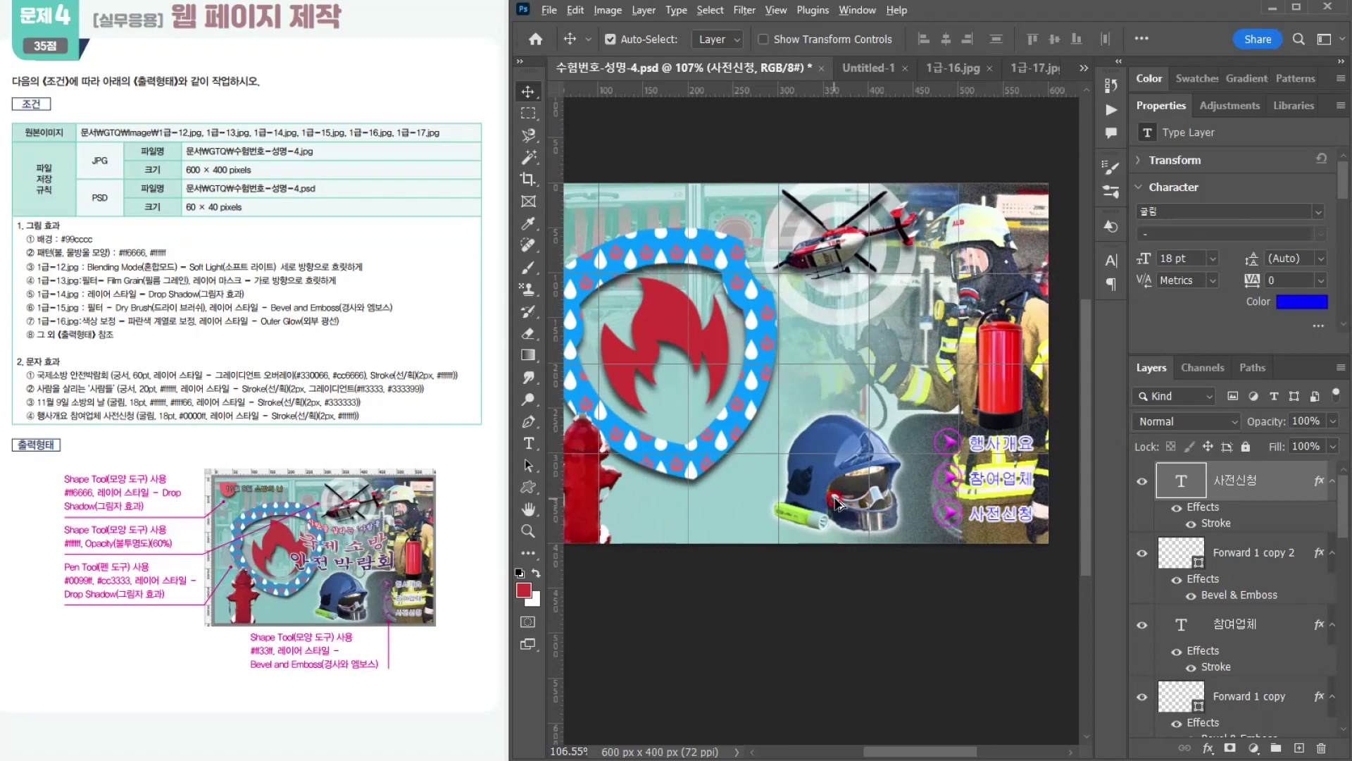
scroll(835, 501, "down", 1)
left_click_drag(780, 484, 815, 495)
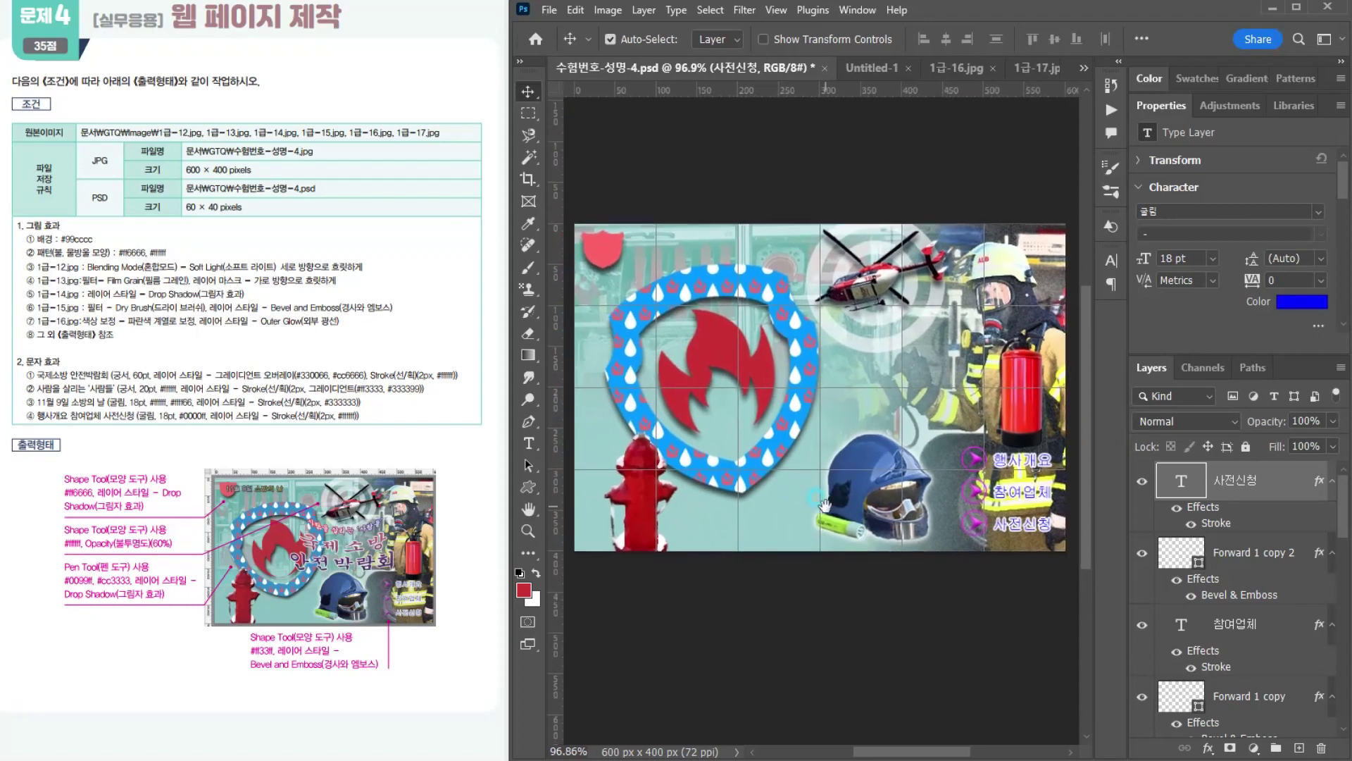
left_click(528, 443)
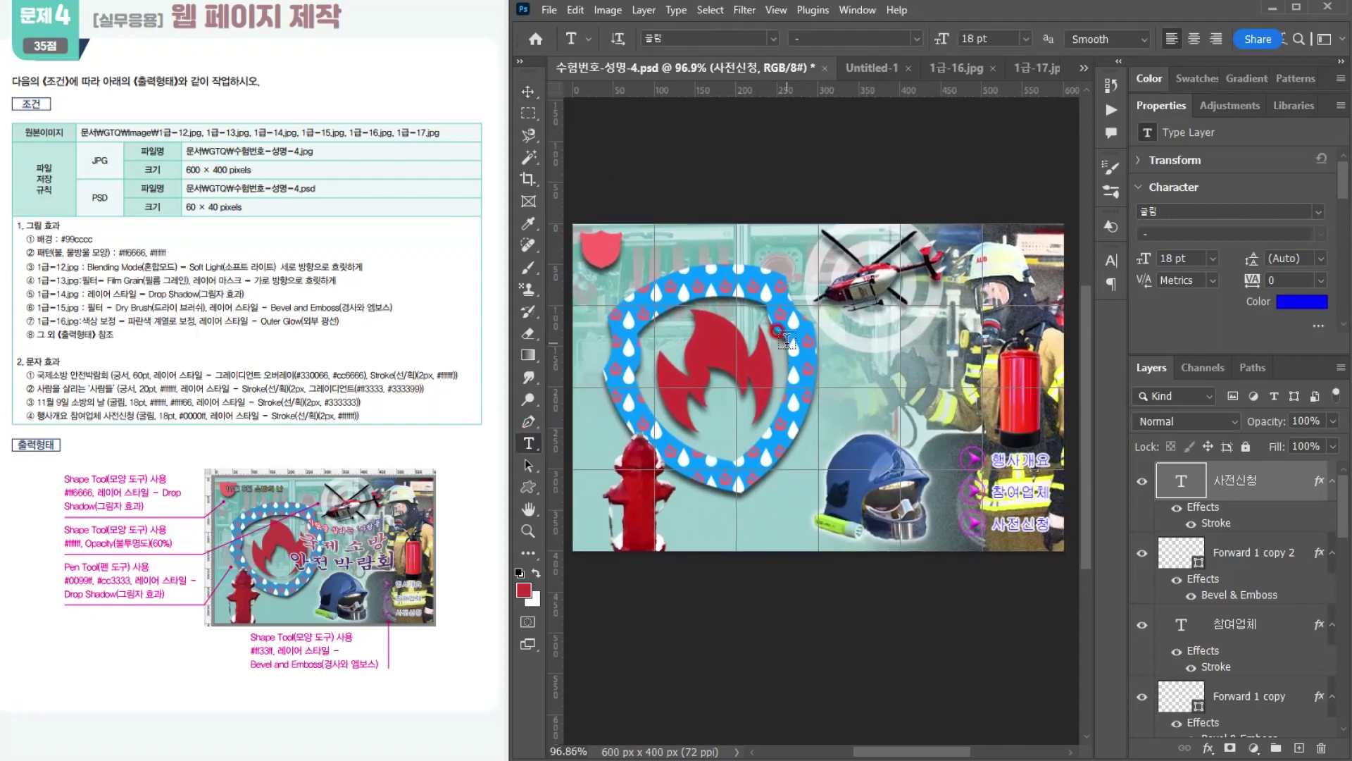
left_click(786, 341)
type("국제소방")
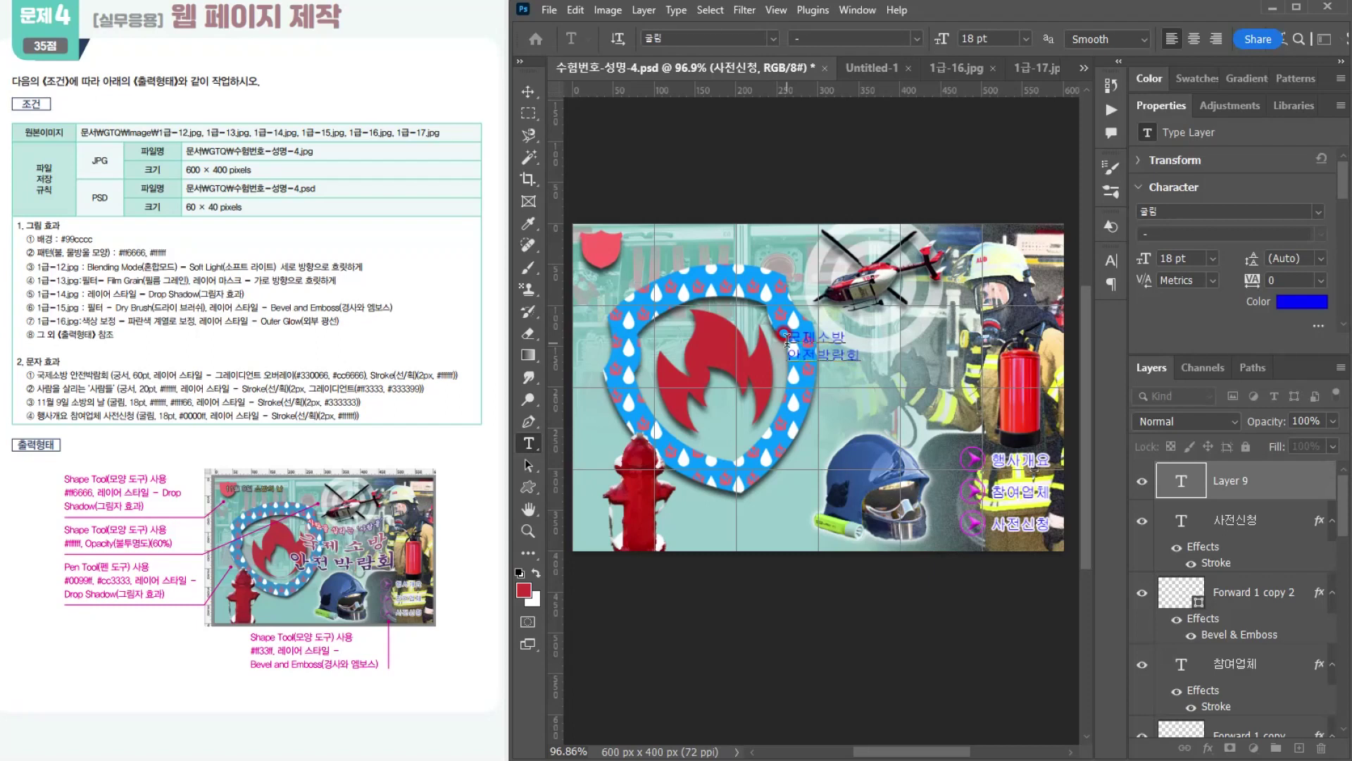
key("ctrl")
key("ctrl+Return")
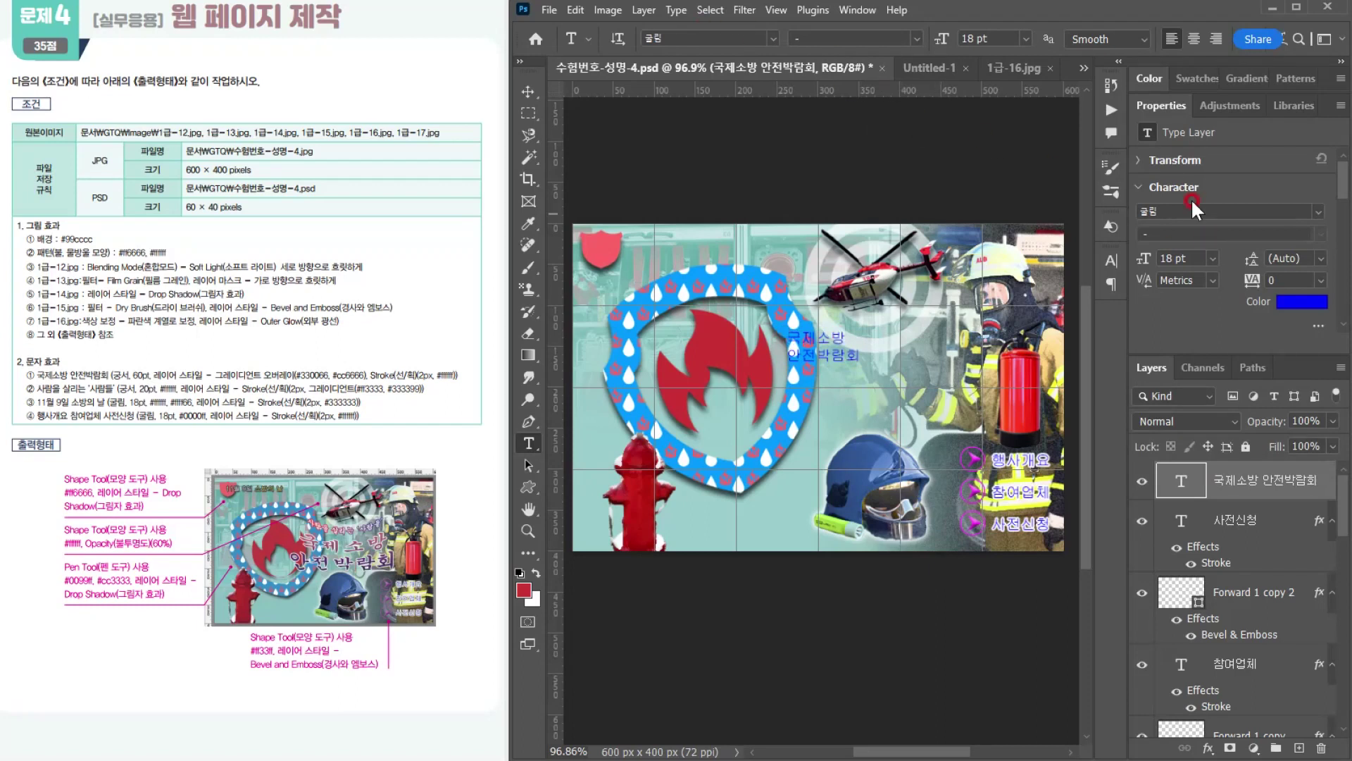
Step: Format the 국제소방 안전박람회 title in 궁서 at 60 pt with centered alignment
left_click(772, 36)
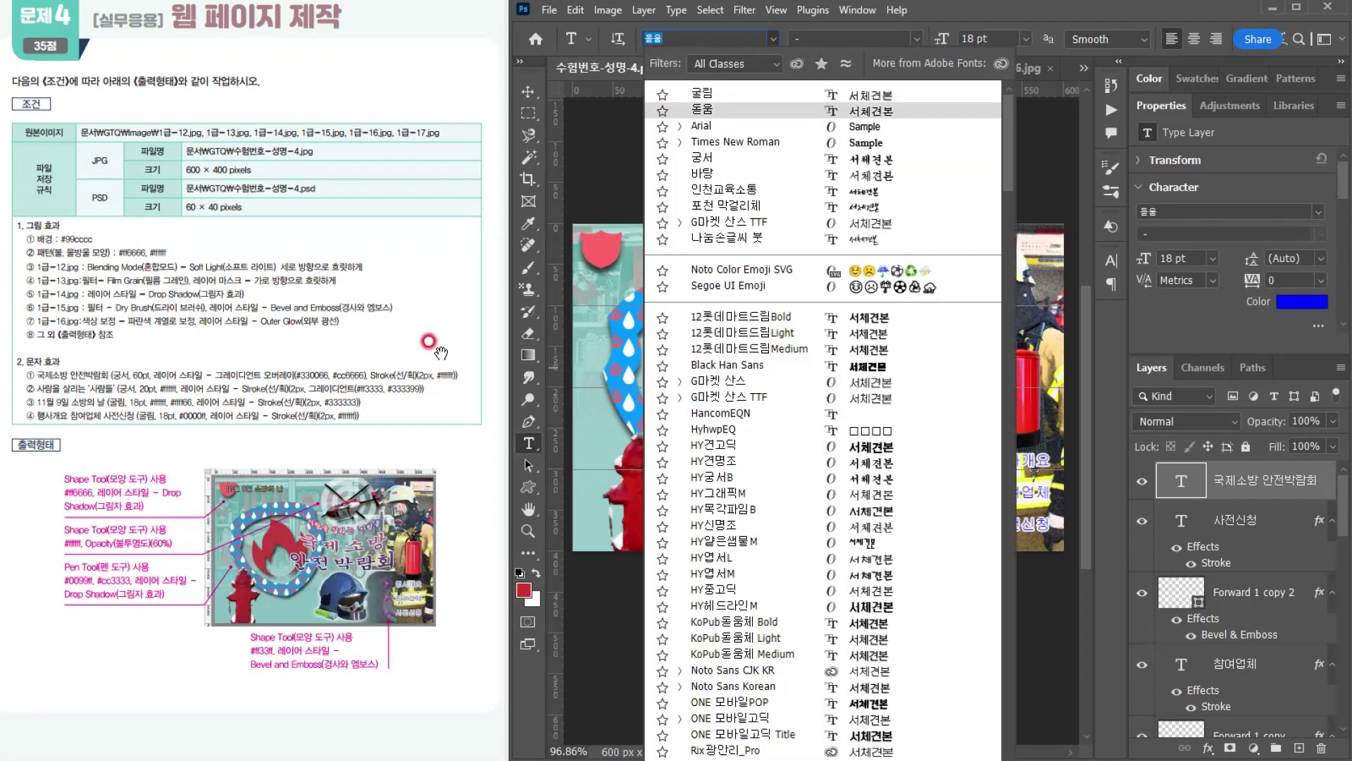
left_click(702, 157)
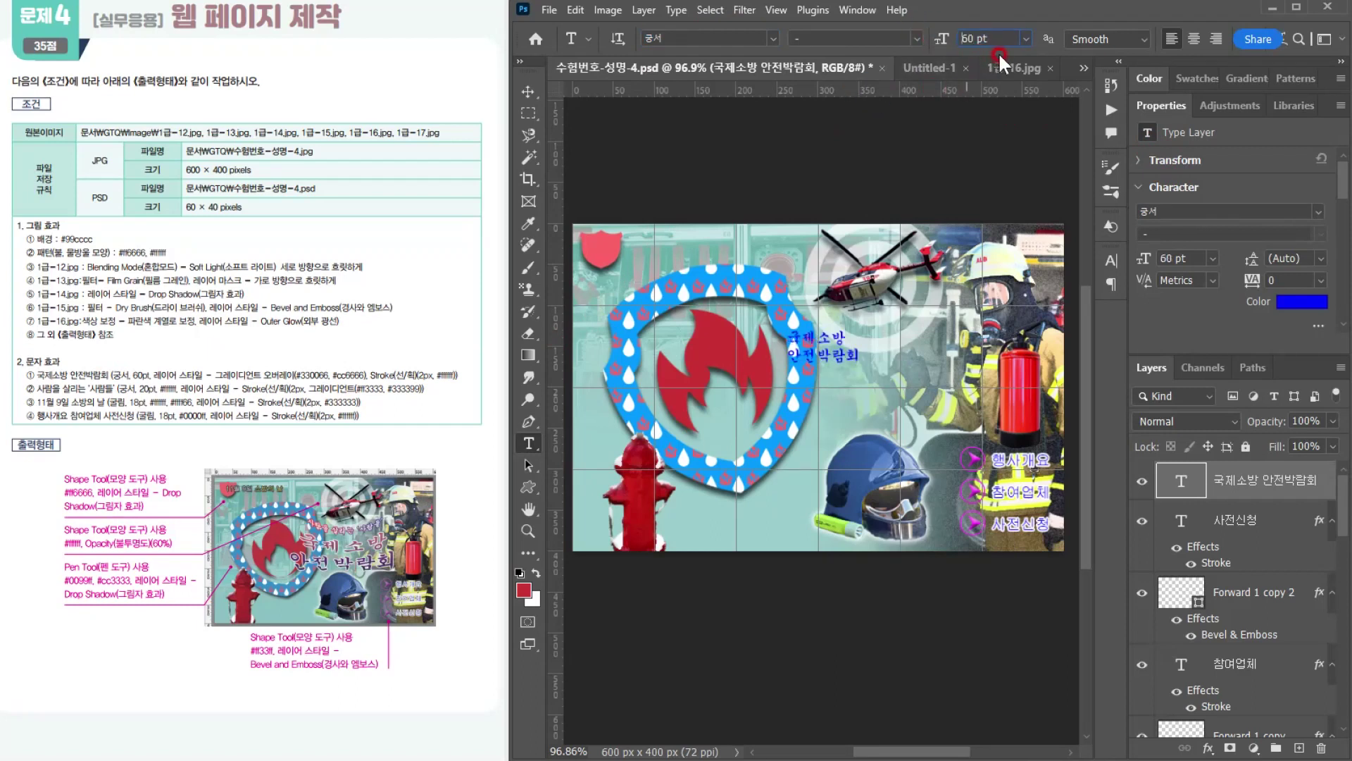
key("Return")
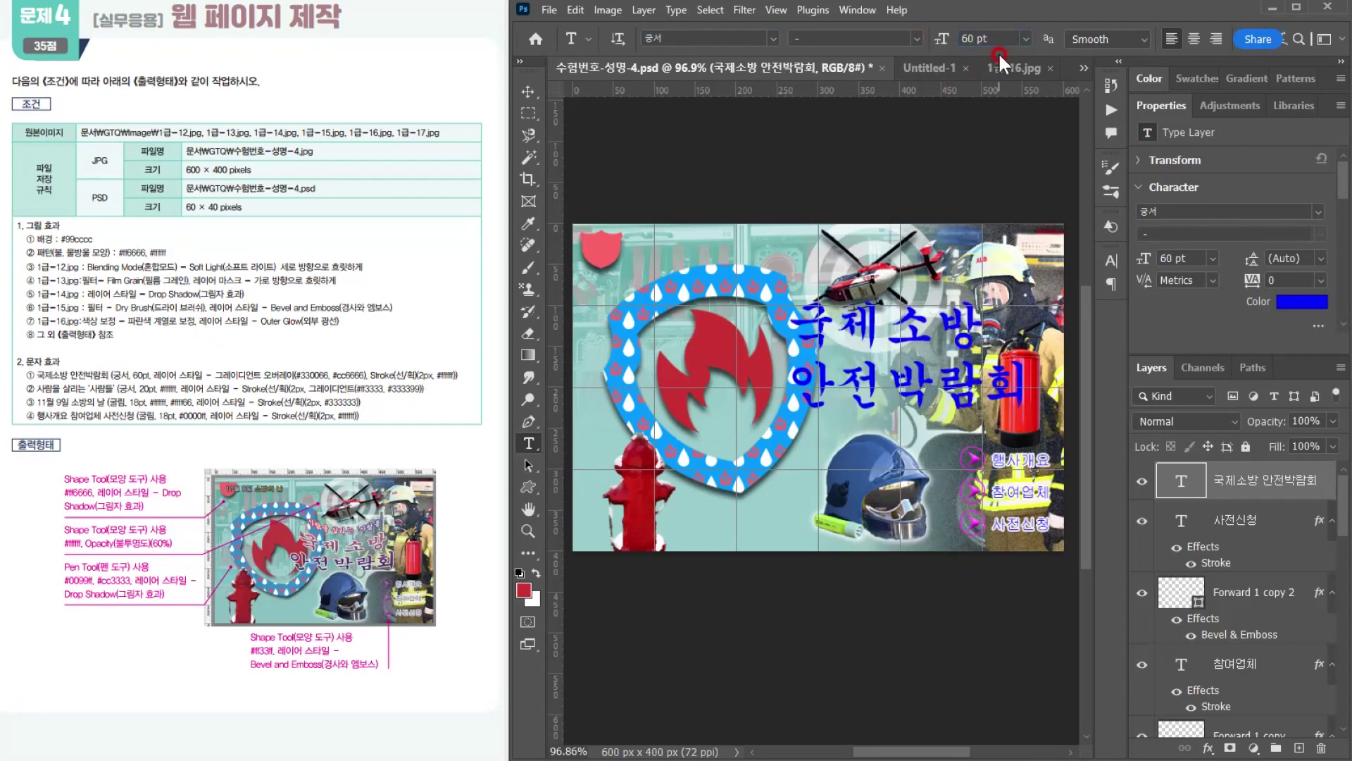
left_click(1196, 40)
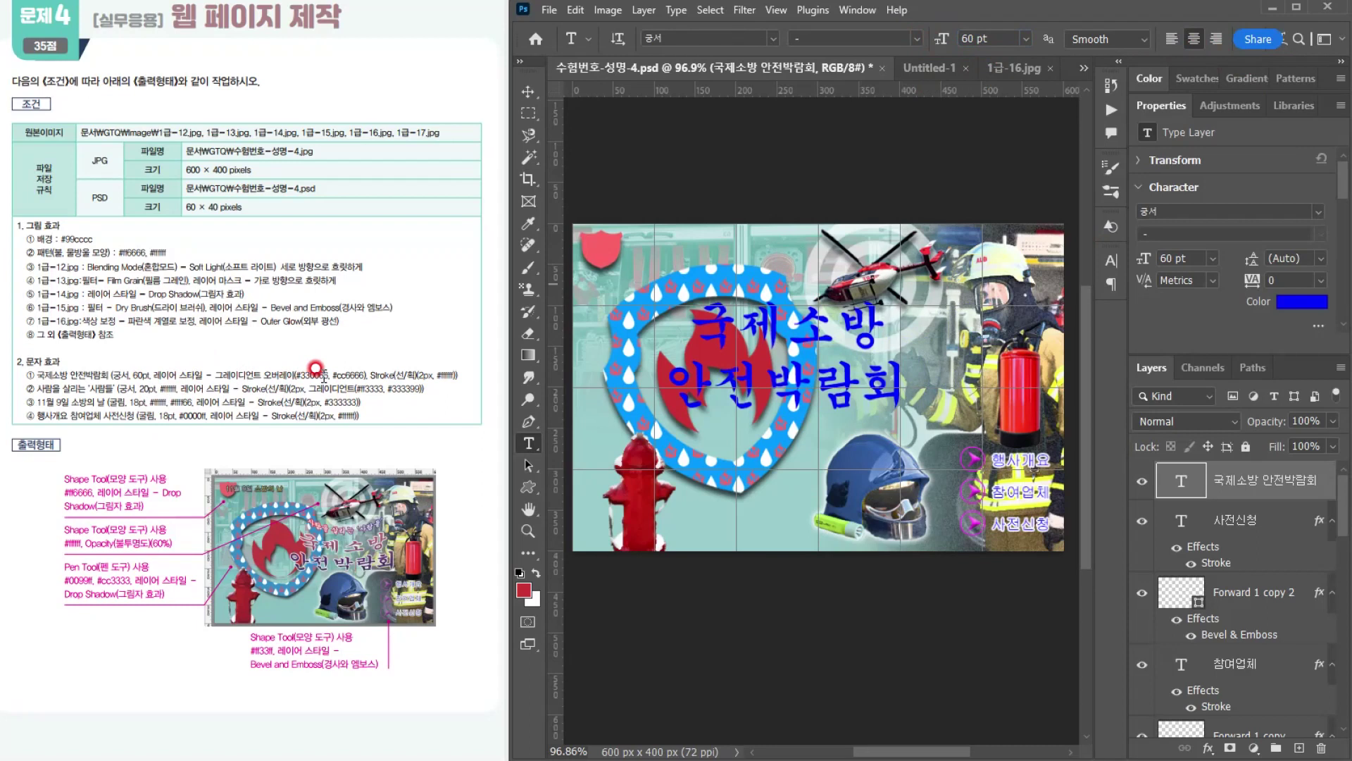
Step: Add a Gradient Overlay to the 국제소방 안전박람회 title, remove the gradient's middle stop and set its start stop to #330066
left_click(1208, 748)
left_click(1244, 693)
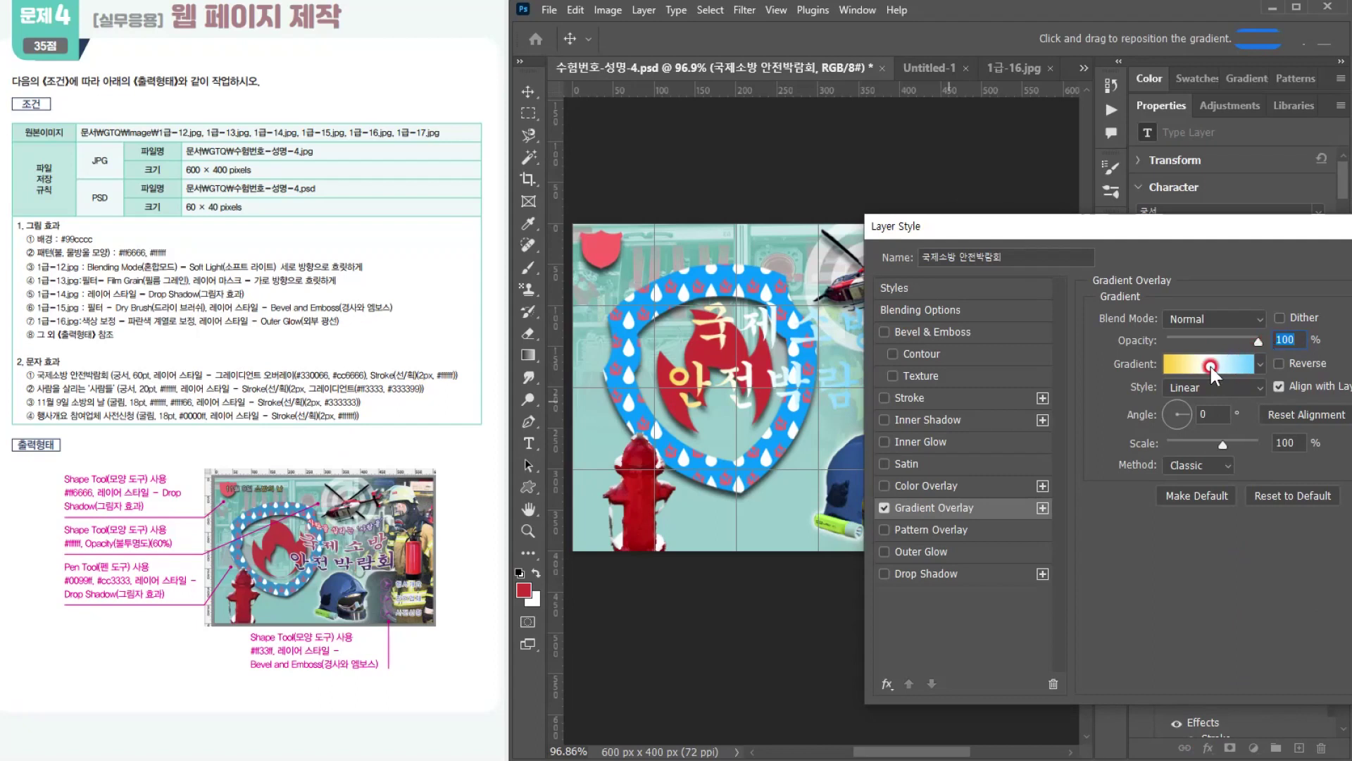
left_click(1210, 365)
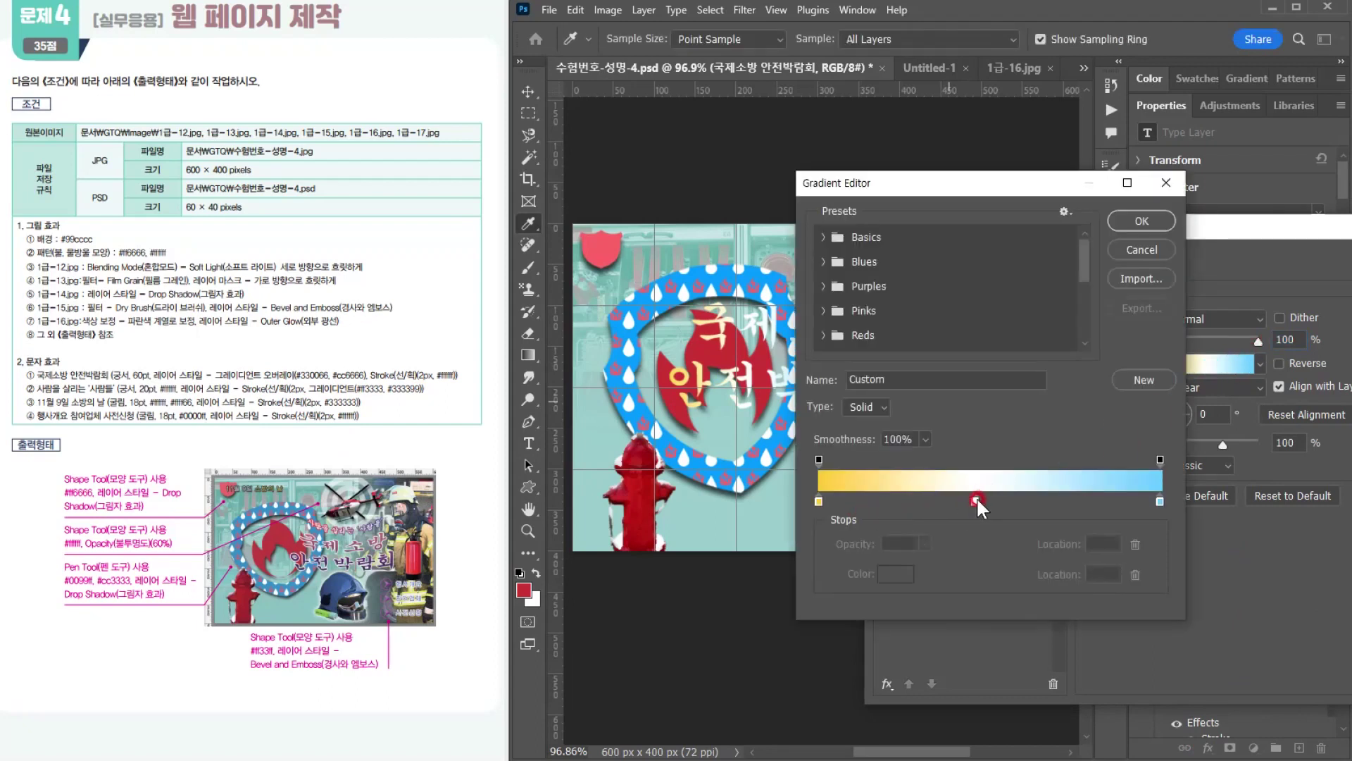
left_click_drag(976, 499, 974, 555)
left_click(821, 504)
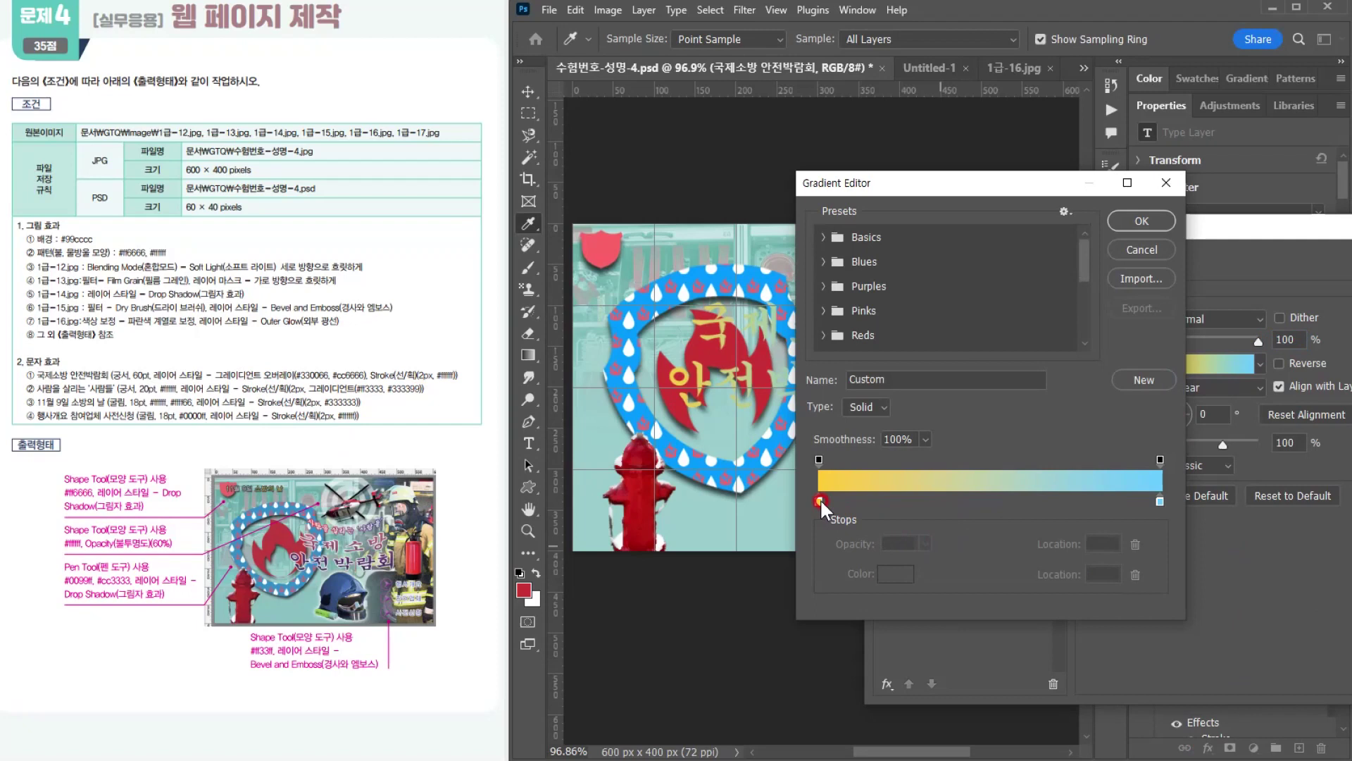
double_click(819, 497)
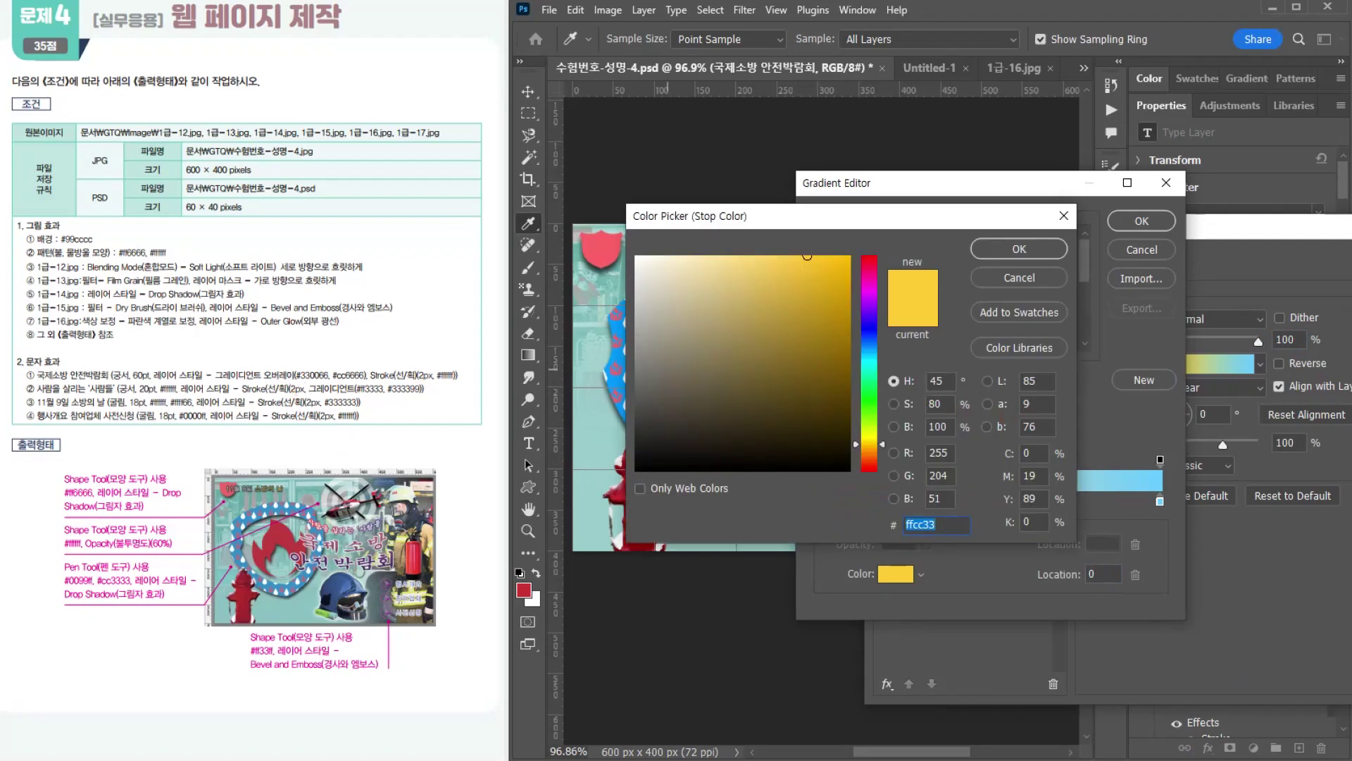
type("330066")
key("Return")
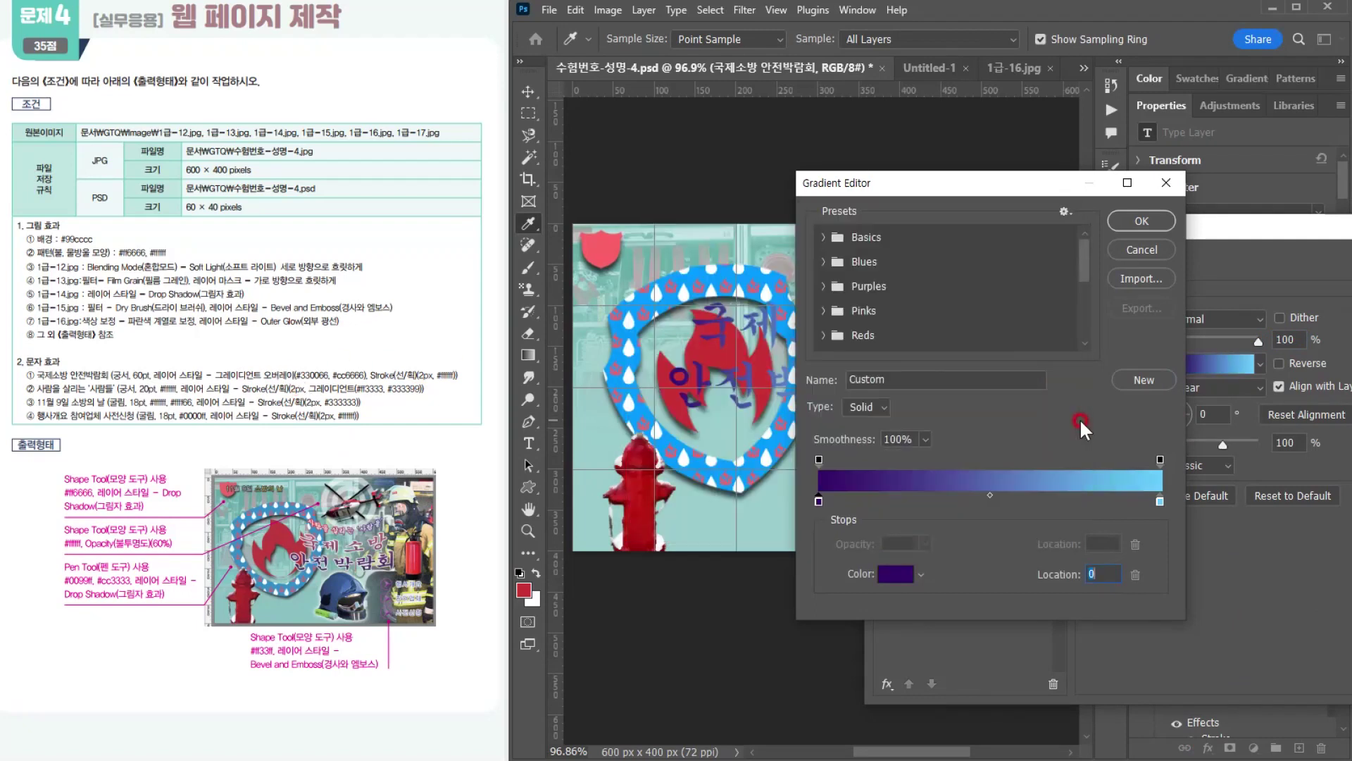
Step: Set the end stop of the title's overlay gradient to #cc6666 and accept the gradient
double_click(1159, 501)
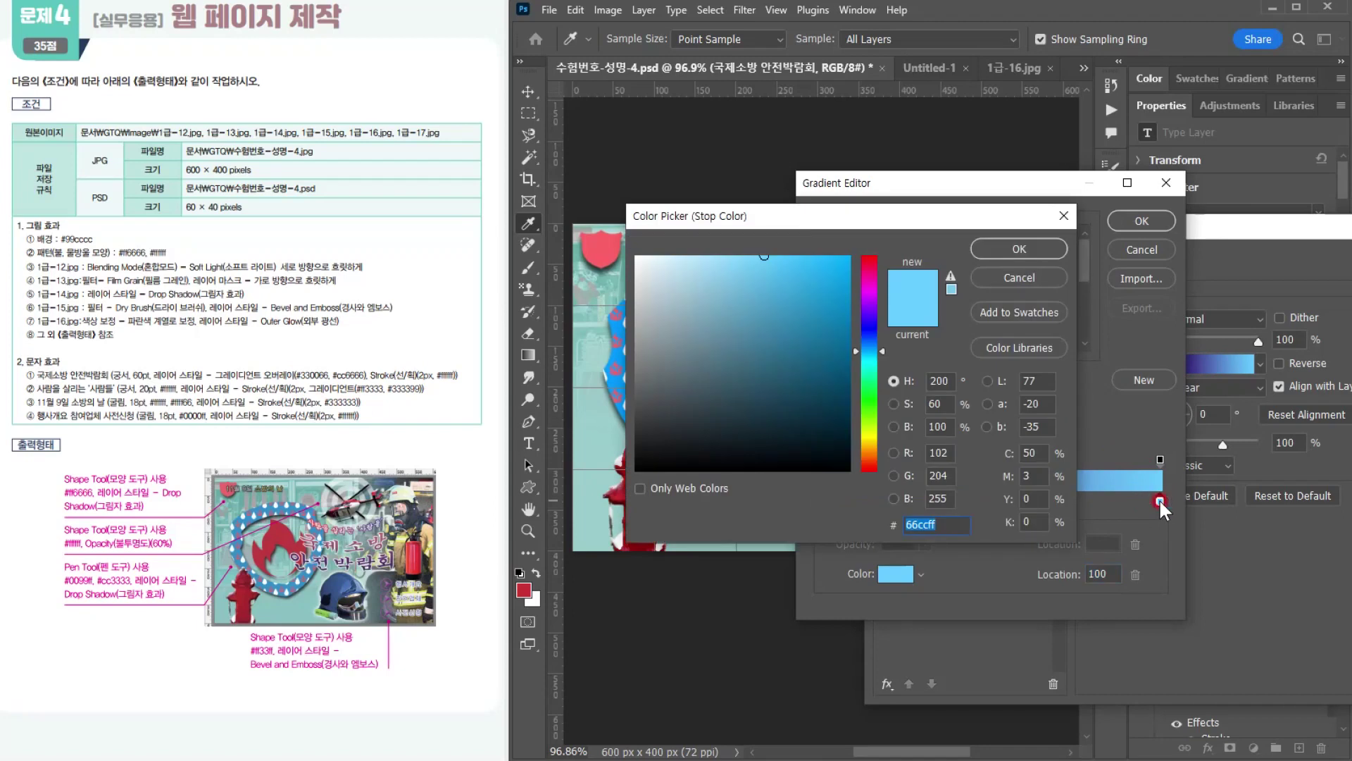
type("6")
key("BackSpace")
type("cc")
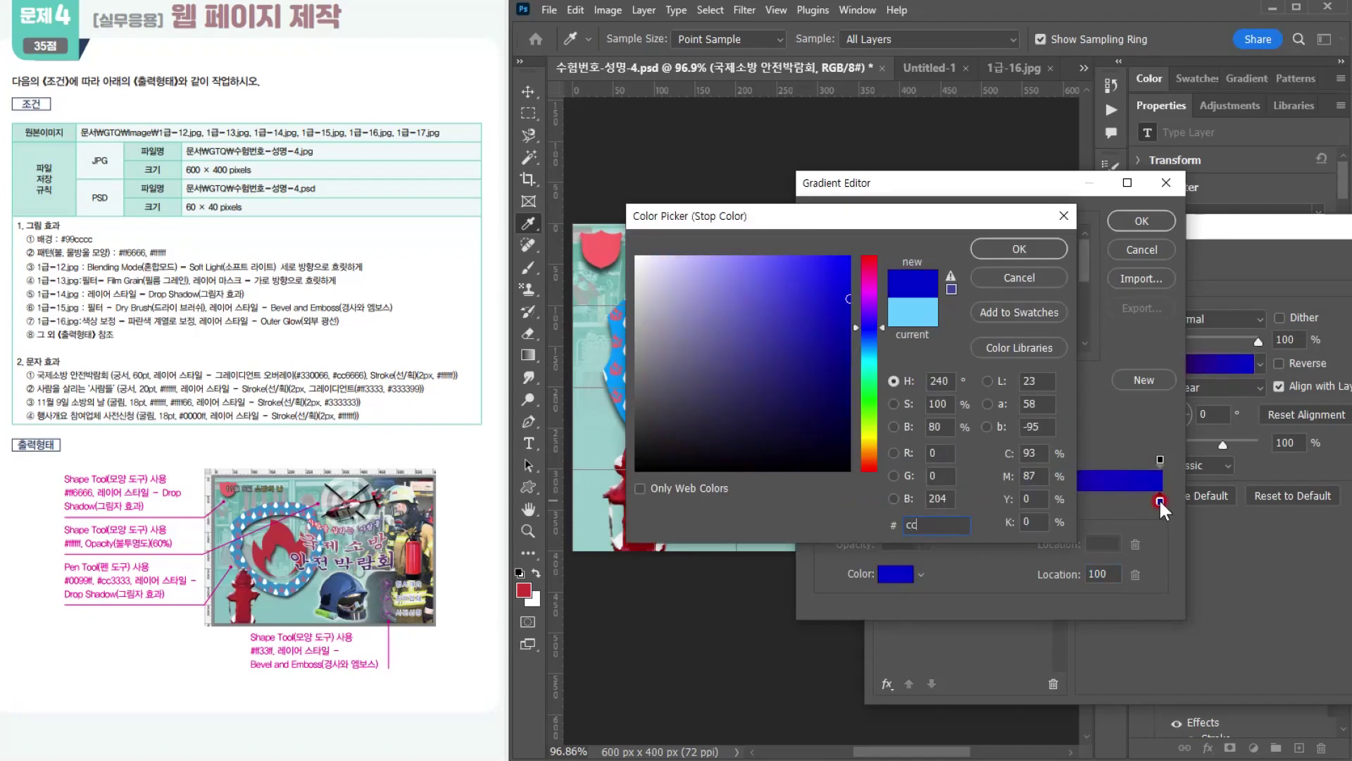
type("6666")
key("Return")
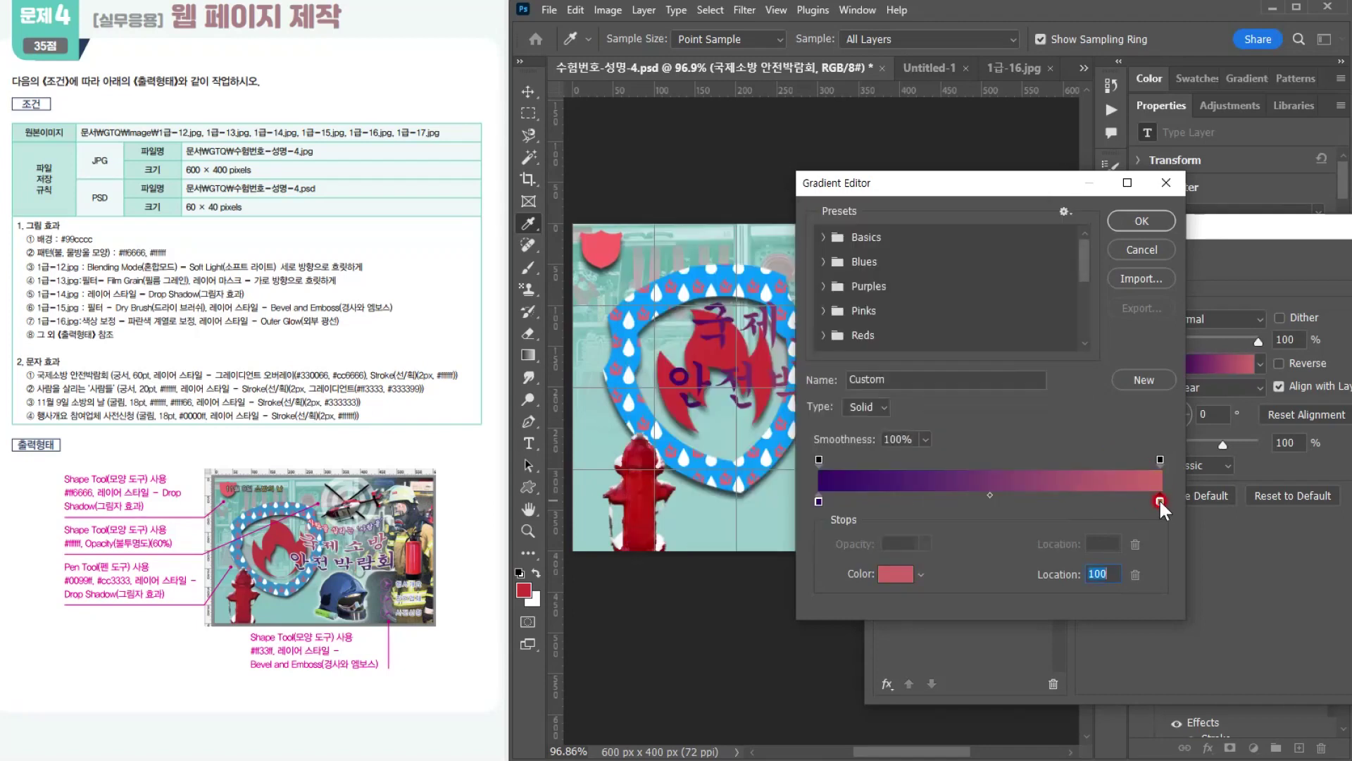
left_click(1142, 221)
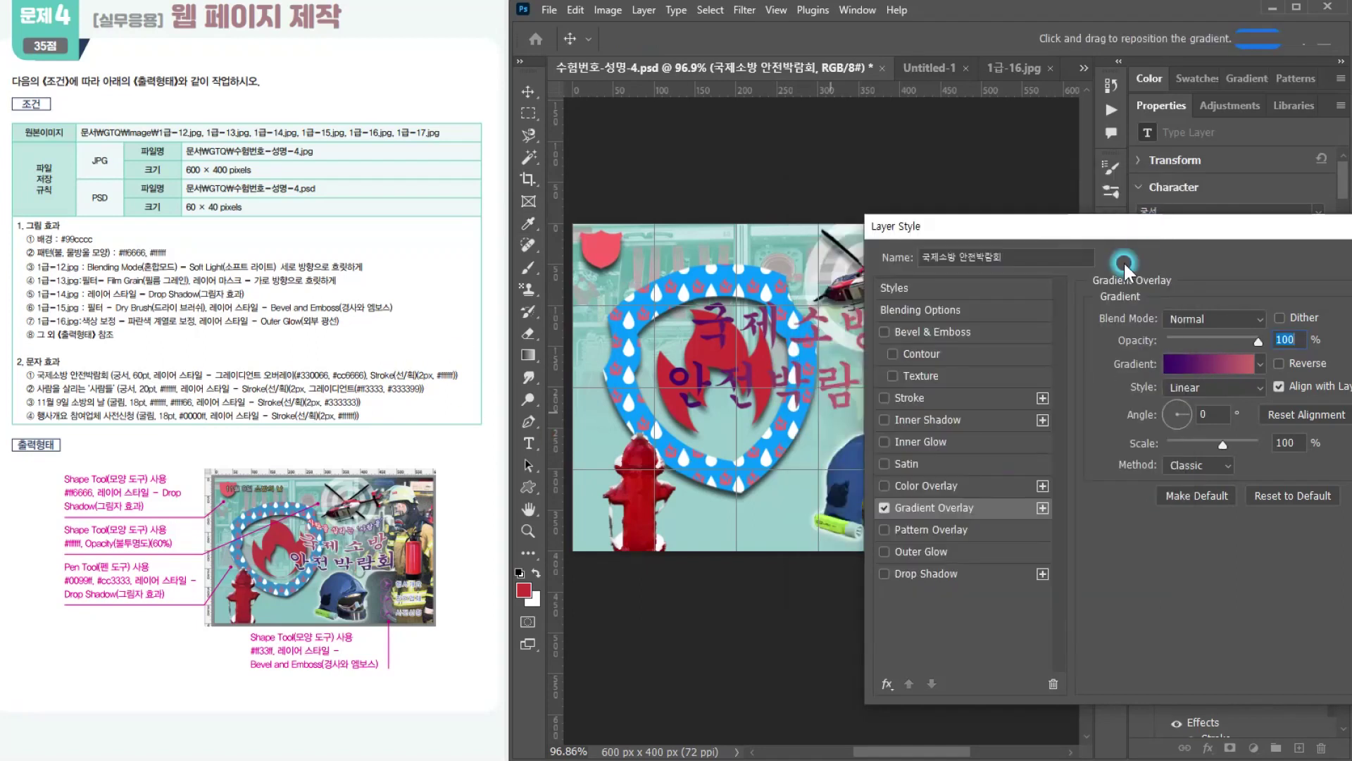
Step: Set the title's gradient angle to 90°, add a 2 px white outside Stroke and apply the layer styles
left_click_drag(961, 230, 1039, 236)
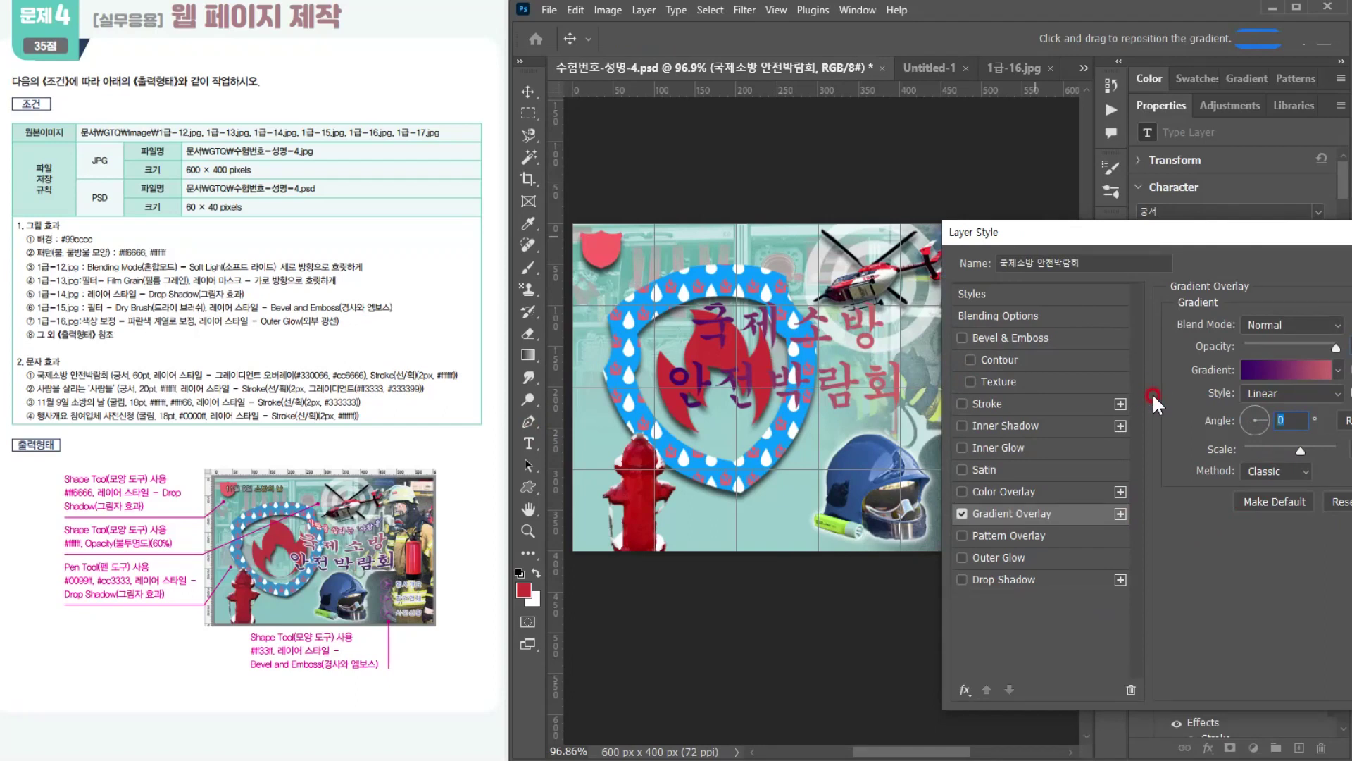
type("90")
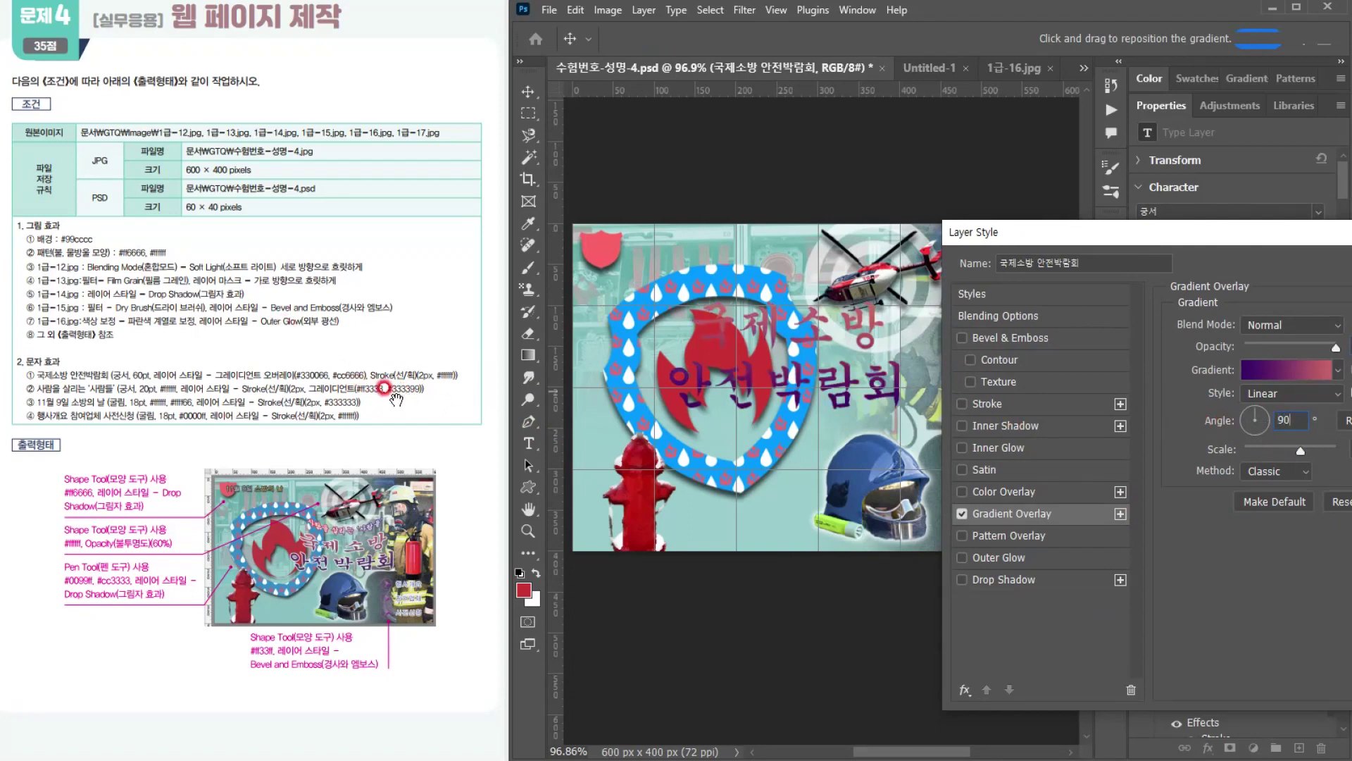
left_click(1018, 402)
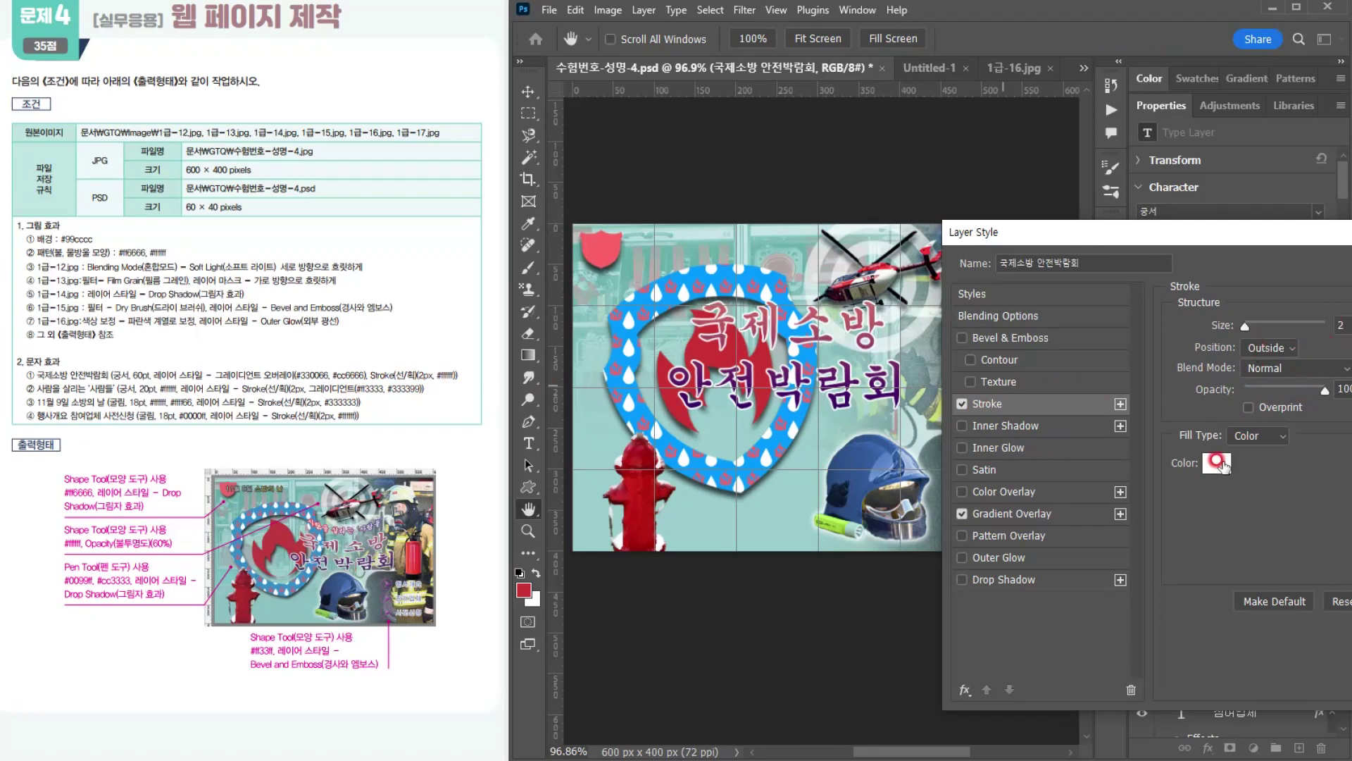
key("Return")
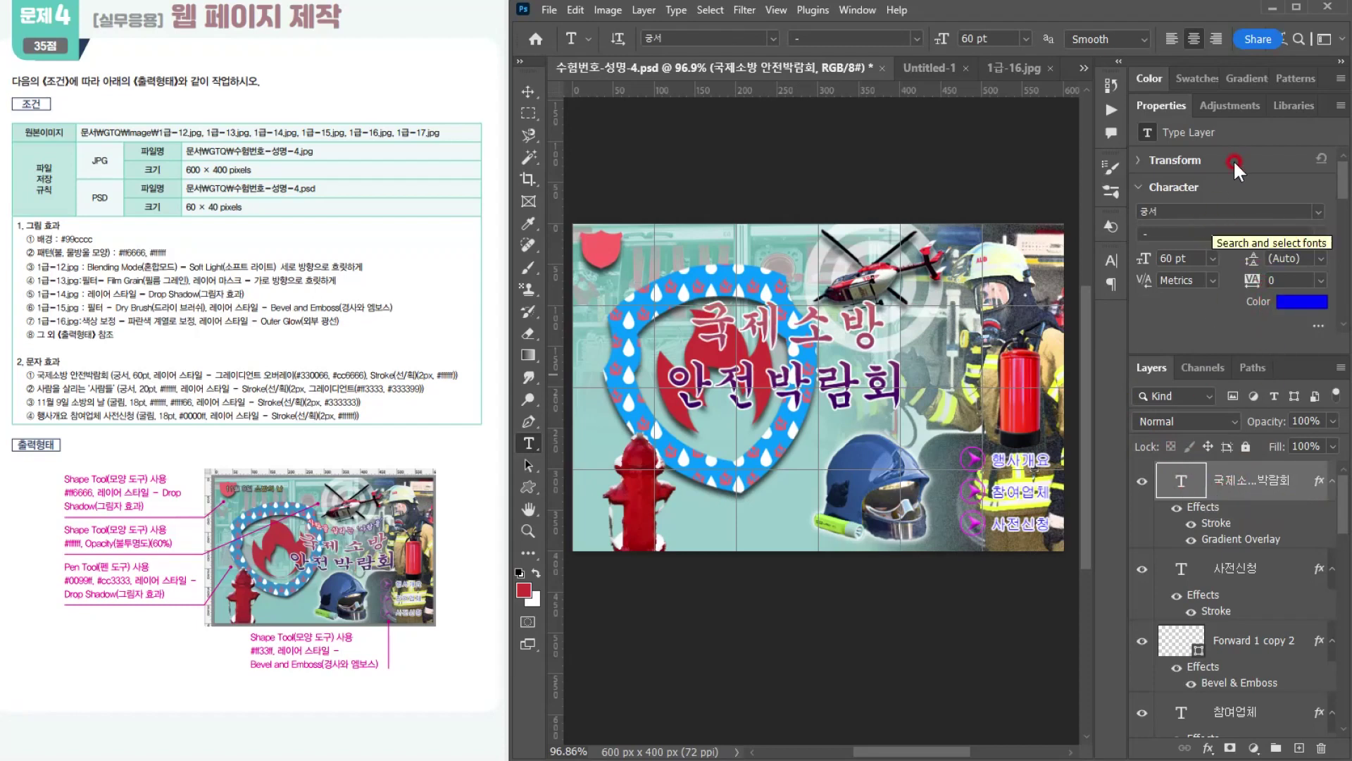
Step: Warp the 국제소방 안전박람회 title with the horizontal Arc Upper style at a bend of -40%
left_click(1288, 41)
left_click_drag(899, 413, 867, 427)
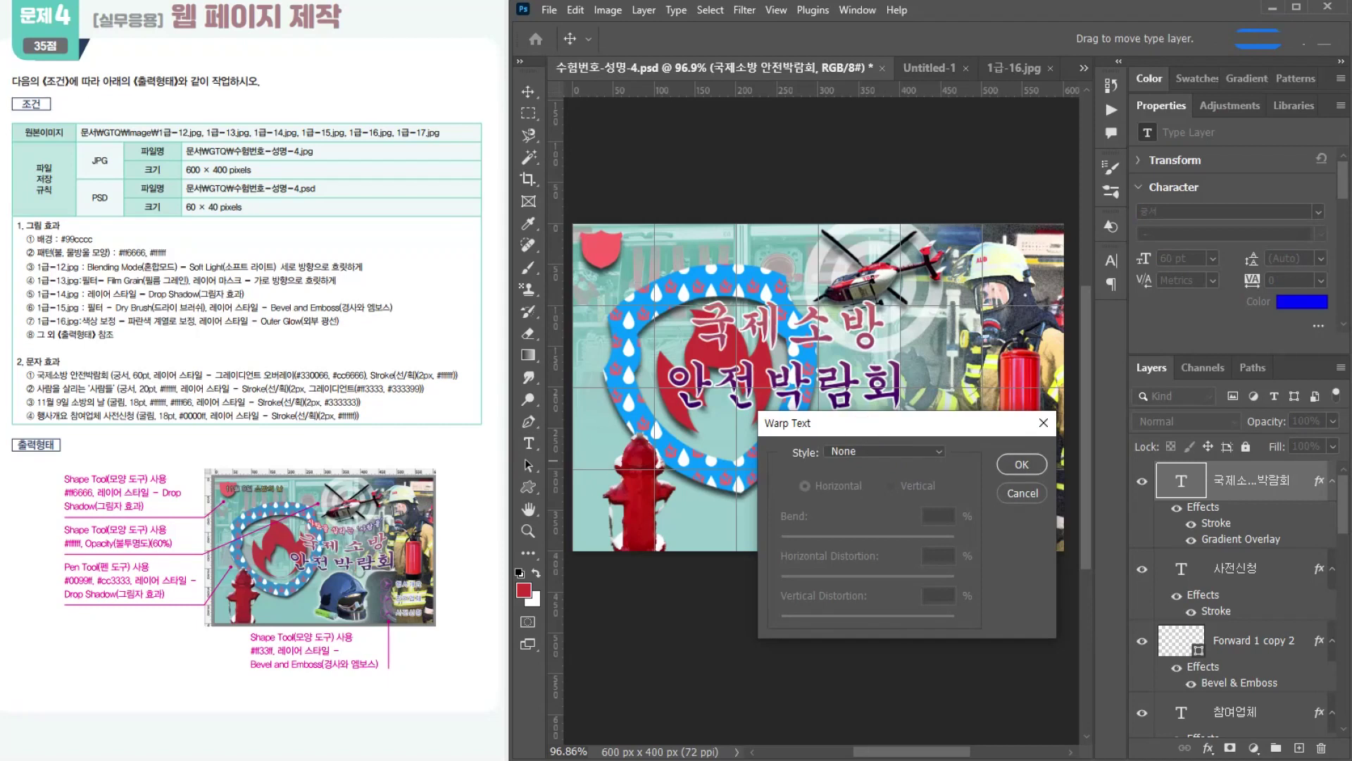
left_click(844, 451)
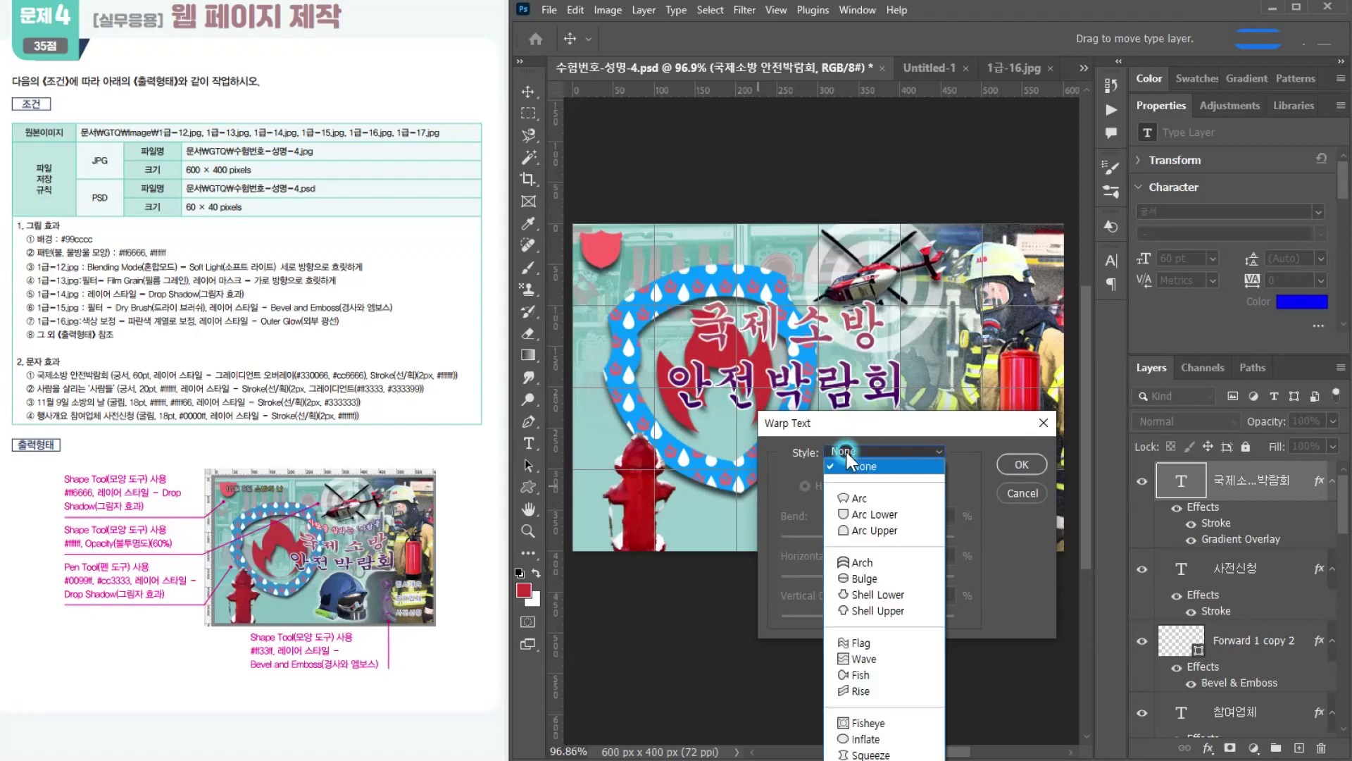
left_click(861, 530)
left_click_drag(833, 423, 850, 462)
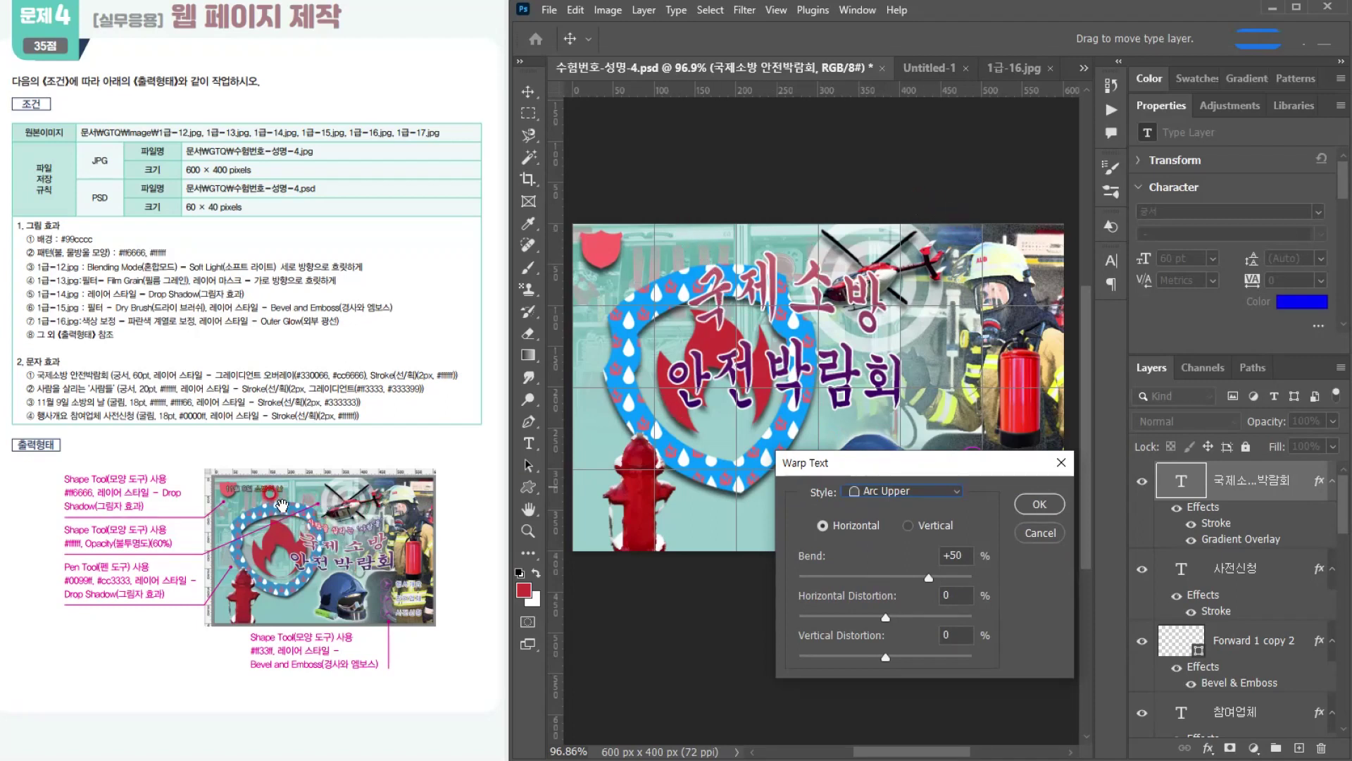
left_click_drag(928, 576, 854, 579)
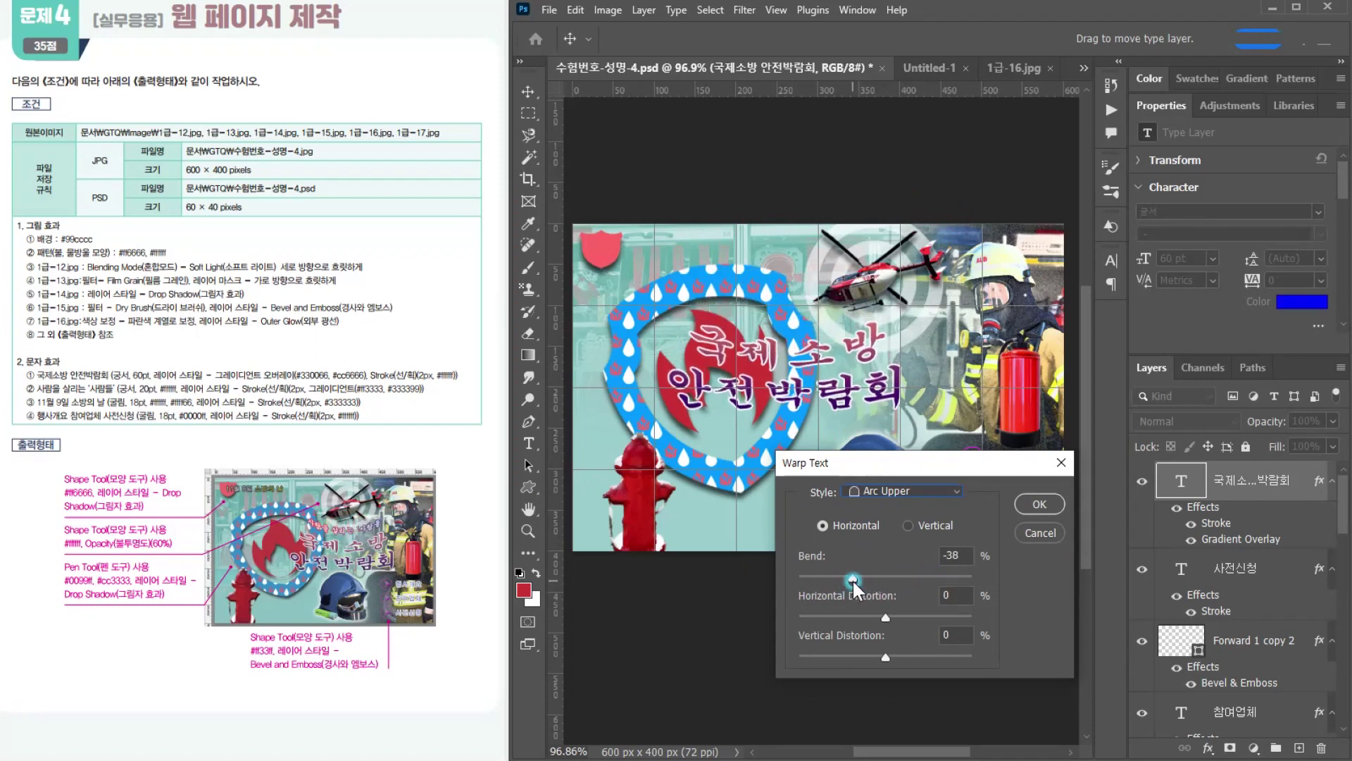
left_click_drag(852, 579, 850, 580)
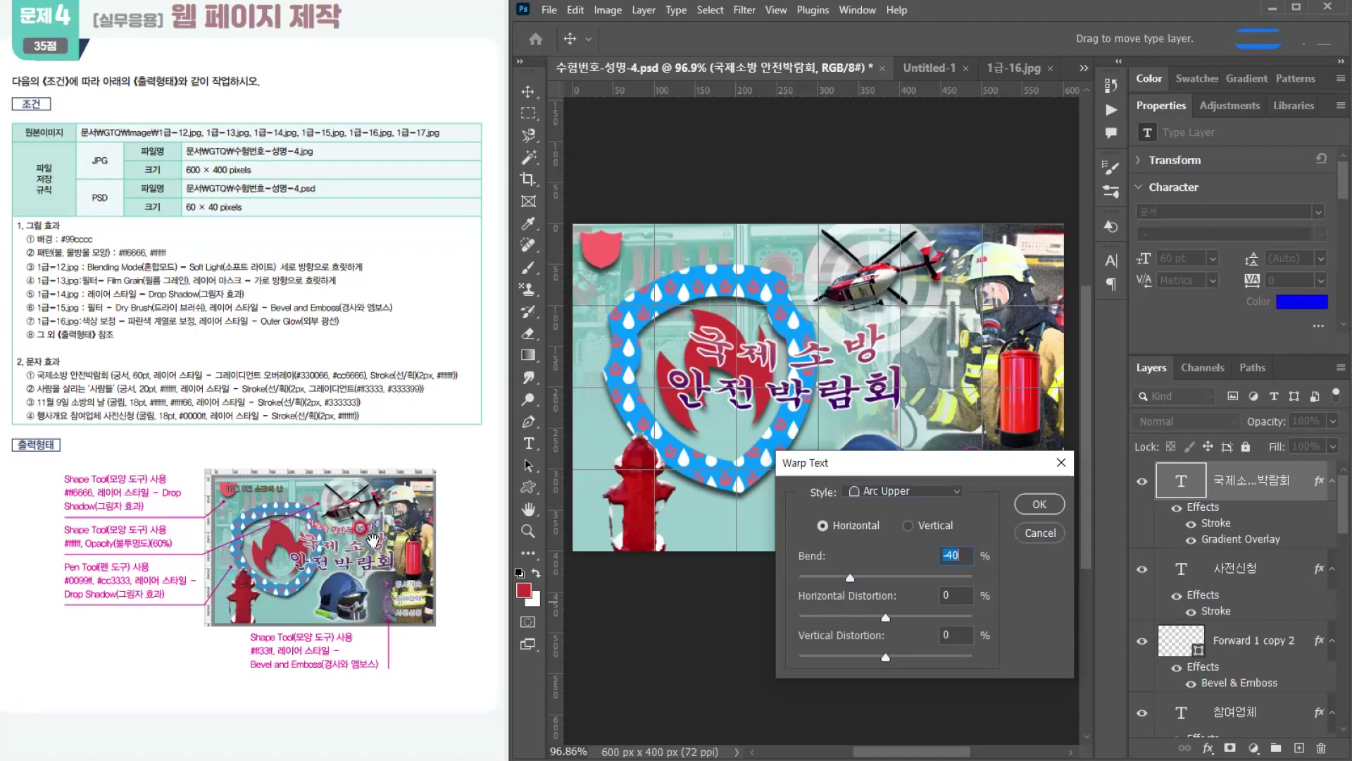
left_click(1043, 504)
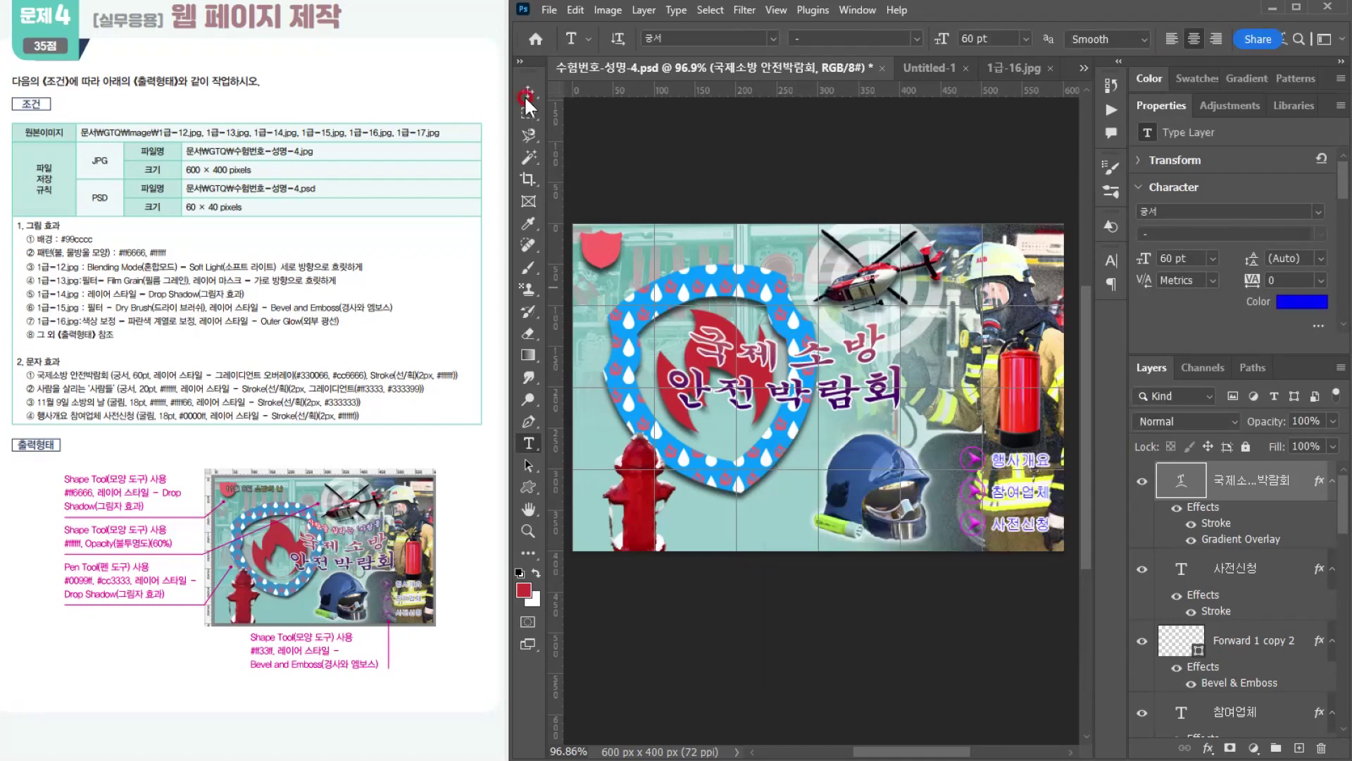
Step: Move the warped title right and slightly down so it starts over the patterned shield's right edge, above the blue helmet
left_click_drag(784, 350, 858, 362)
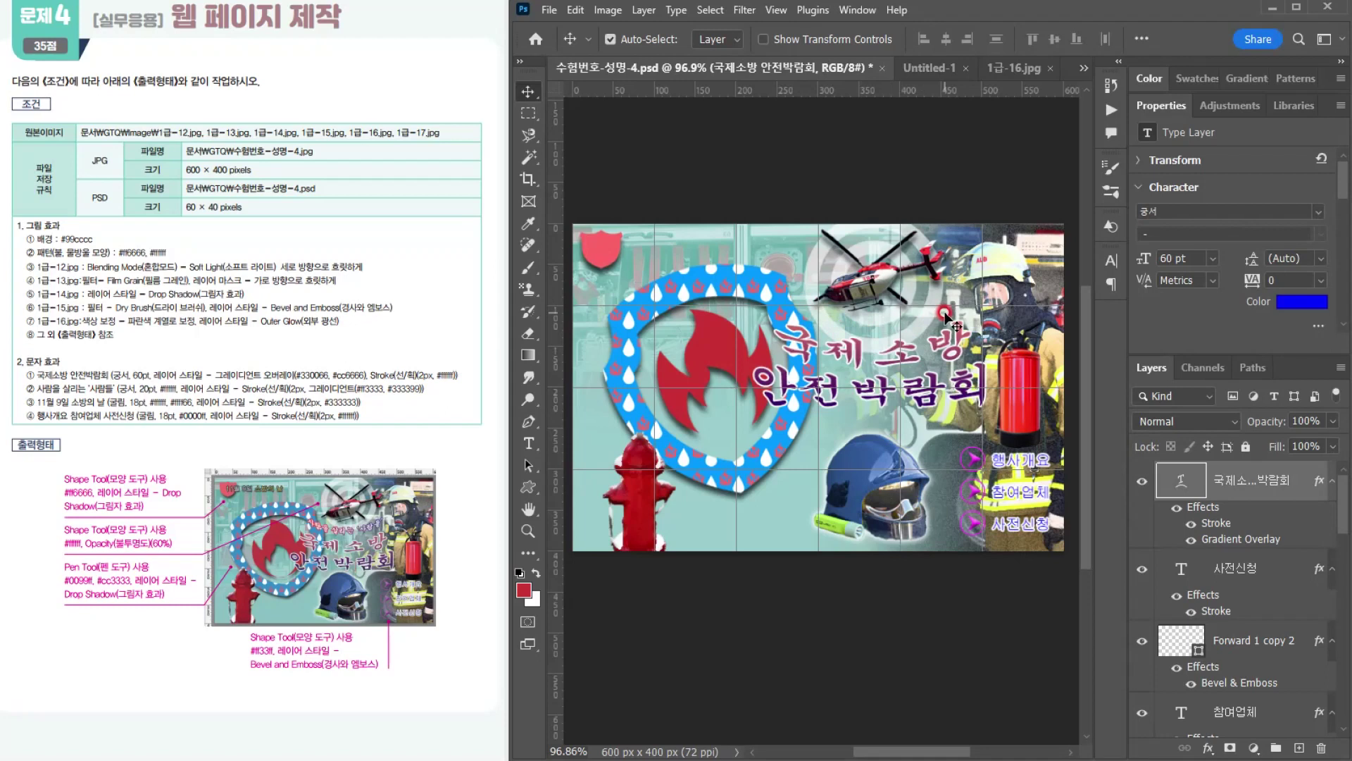
key("Down")
key("Down")
key("Down")
key("Down")
key("Down")
key("Down")
key("Down")
key("Down")
key("Down")
key("Down")
key("Down")
key("Down")
key("Down")
key("Down")
key("Down")
key("Down")
key("Down")
key("Down")
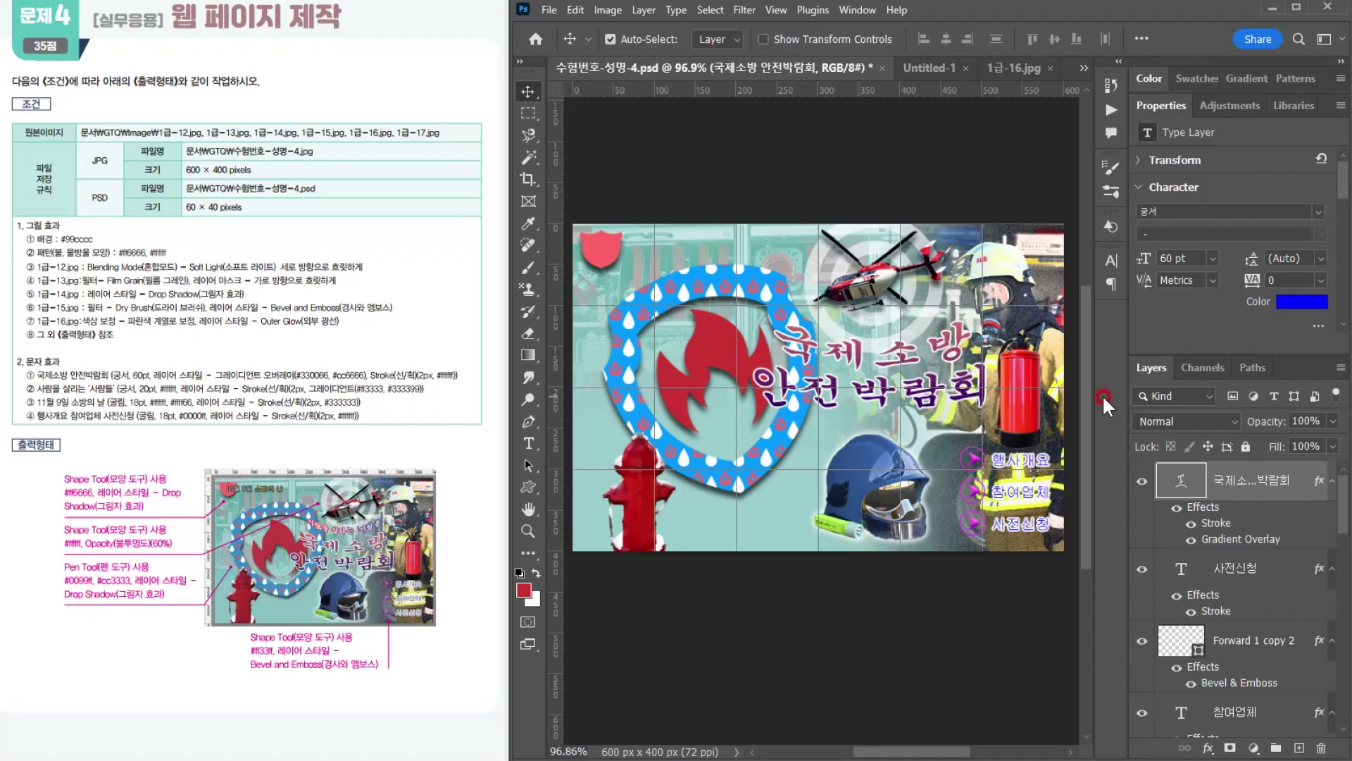
Step: Add a new text line reading 사람을 살리는 '사람들' just above the 국제소방 안전박람회 title
left_click(528, 443)
left_click(796, 322)
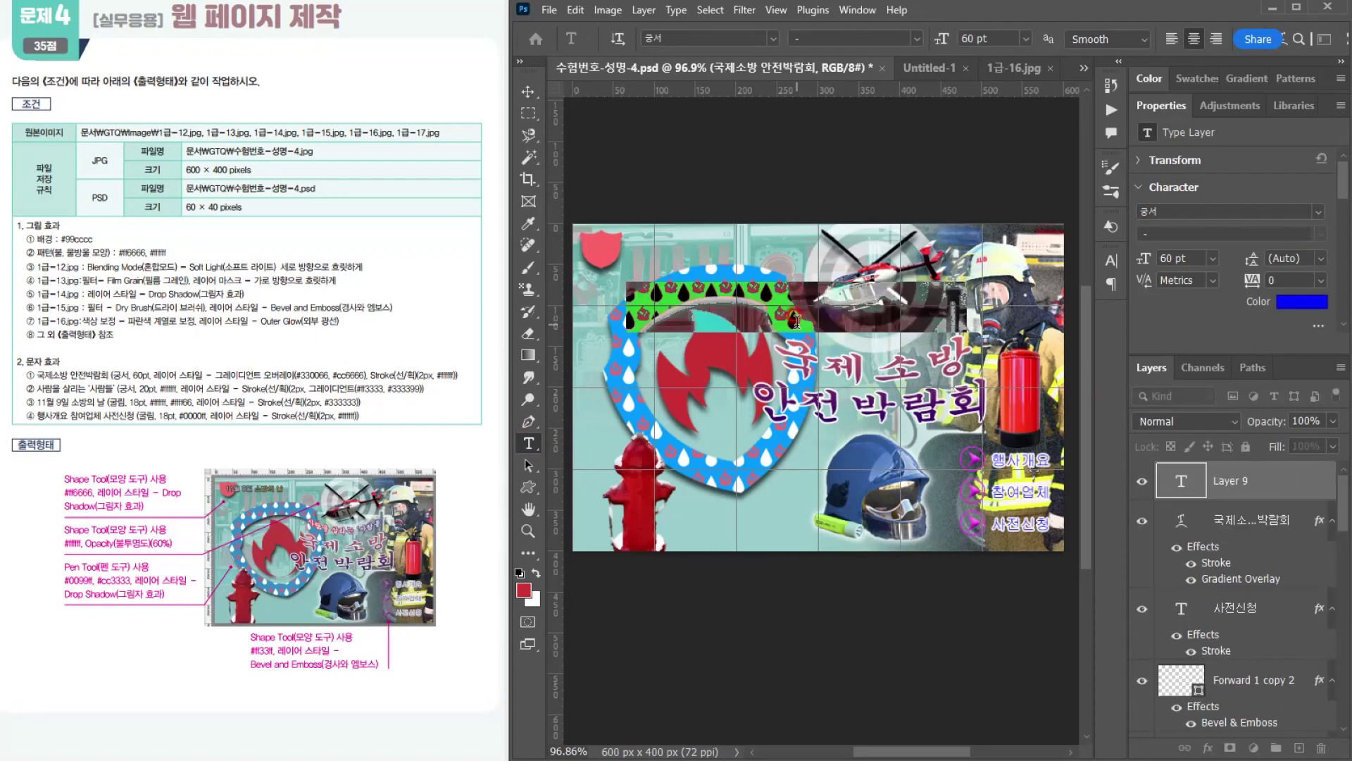
type("사람")
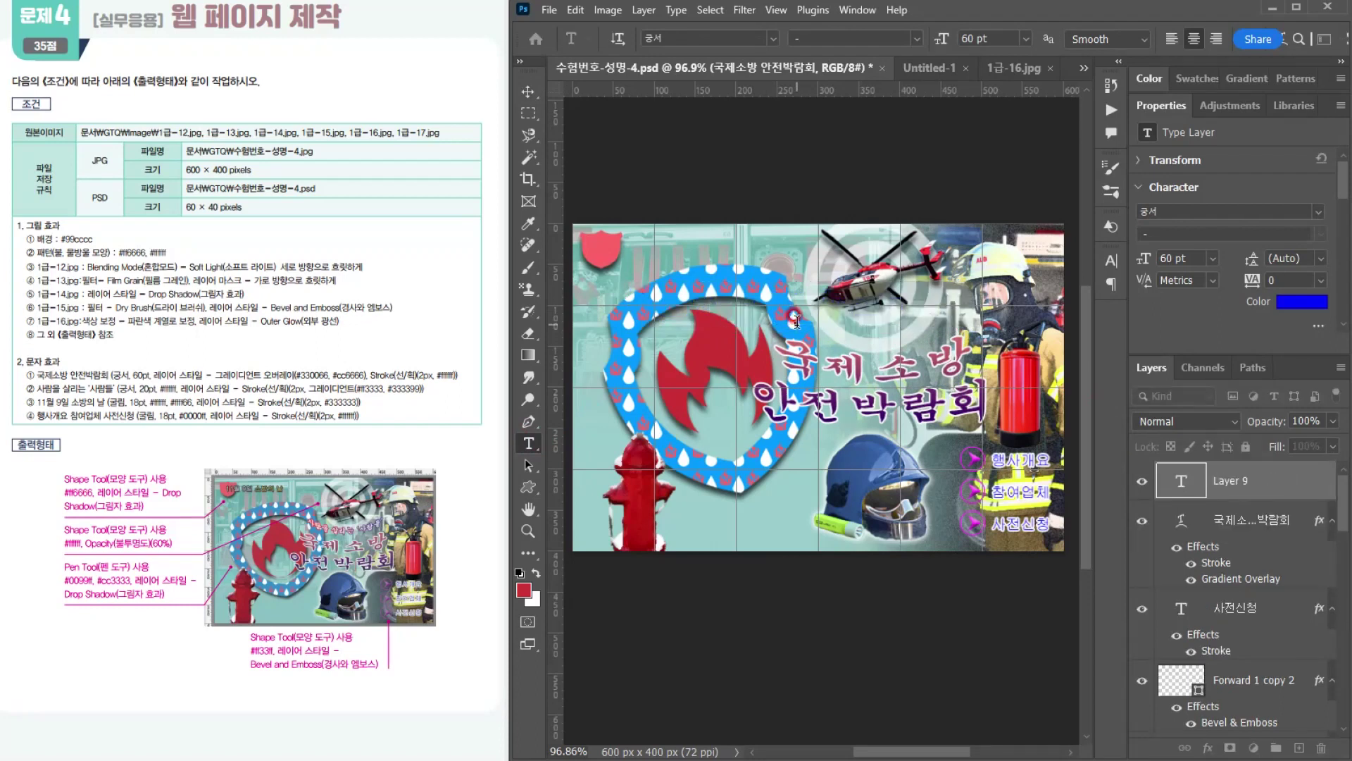
type("을 살리")
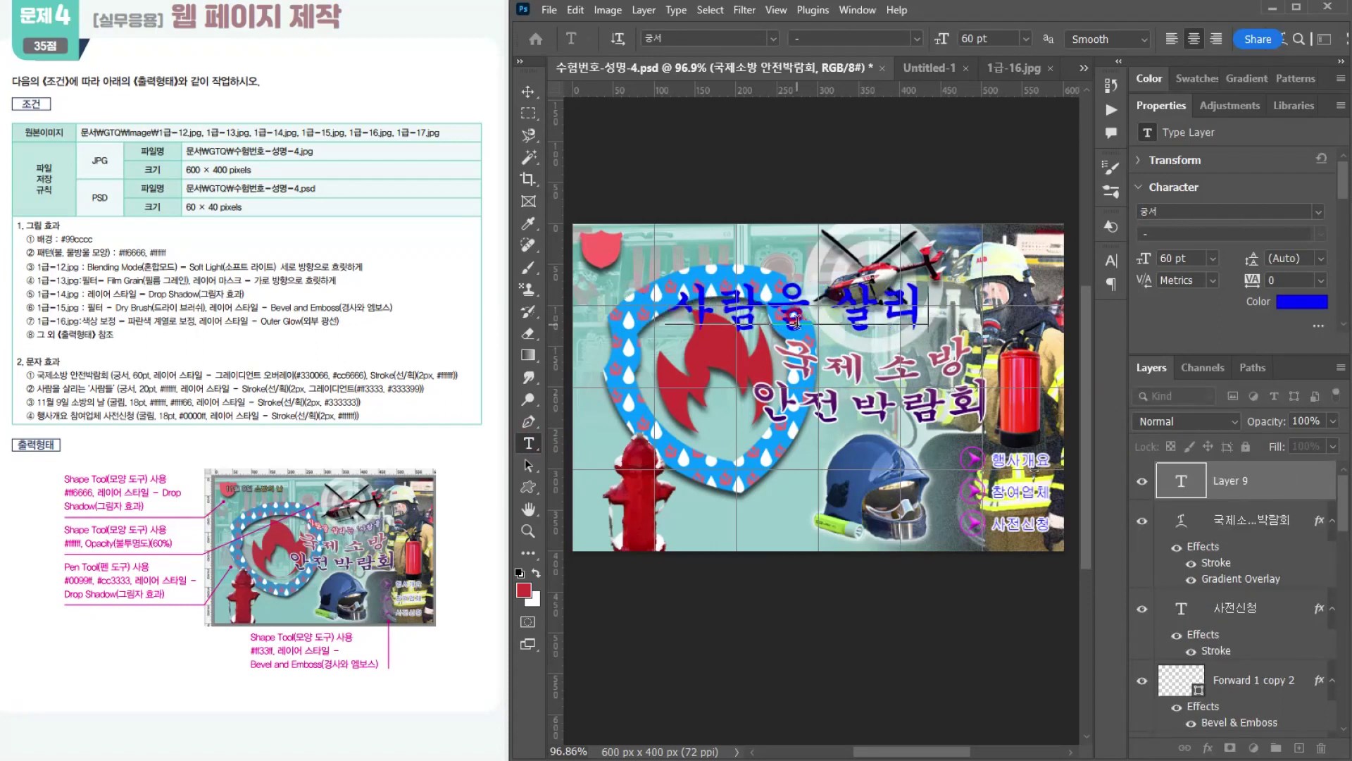
type("는 사람드")
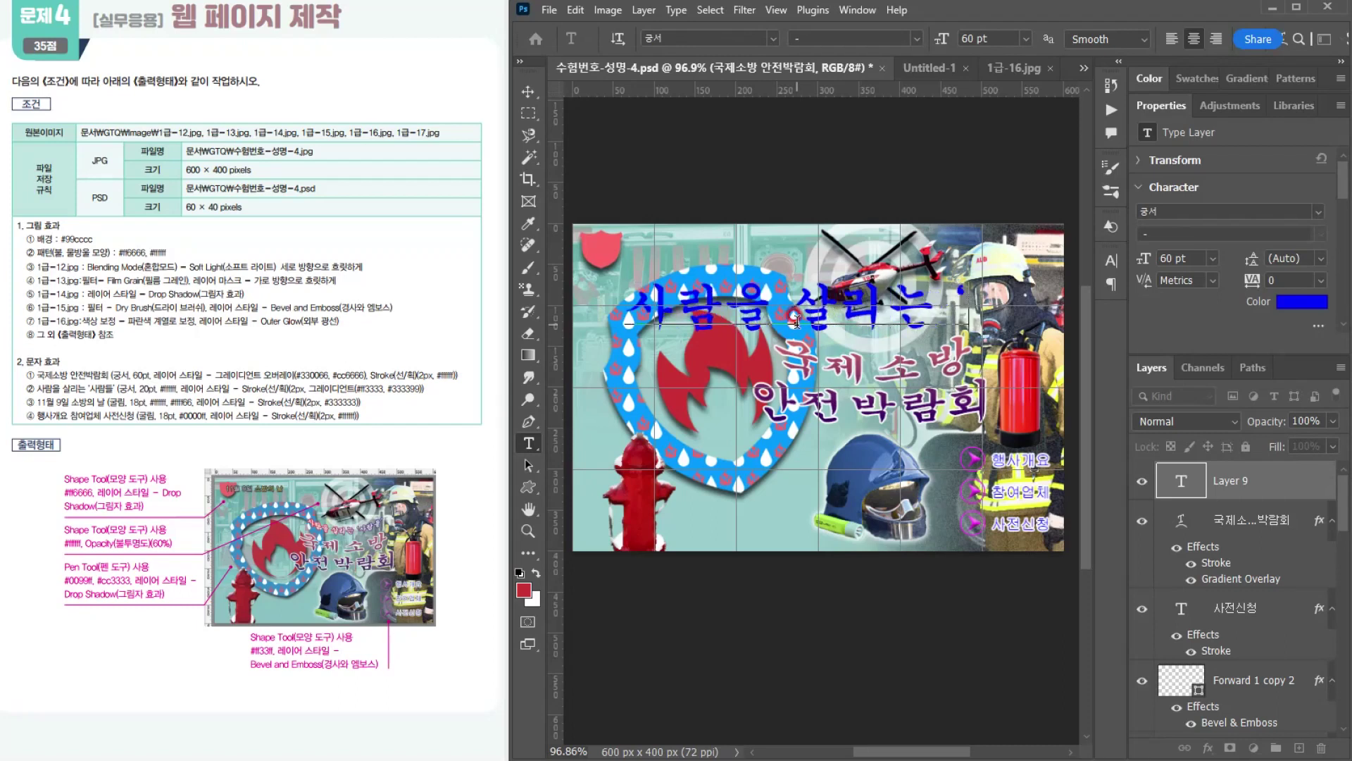
type("ㄹ'")
Step: Format all of the 사람을 살리는 '사람들' line in 궁서, 20 pt and white, and commit it
key("ctrl+a")
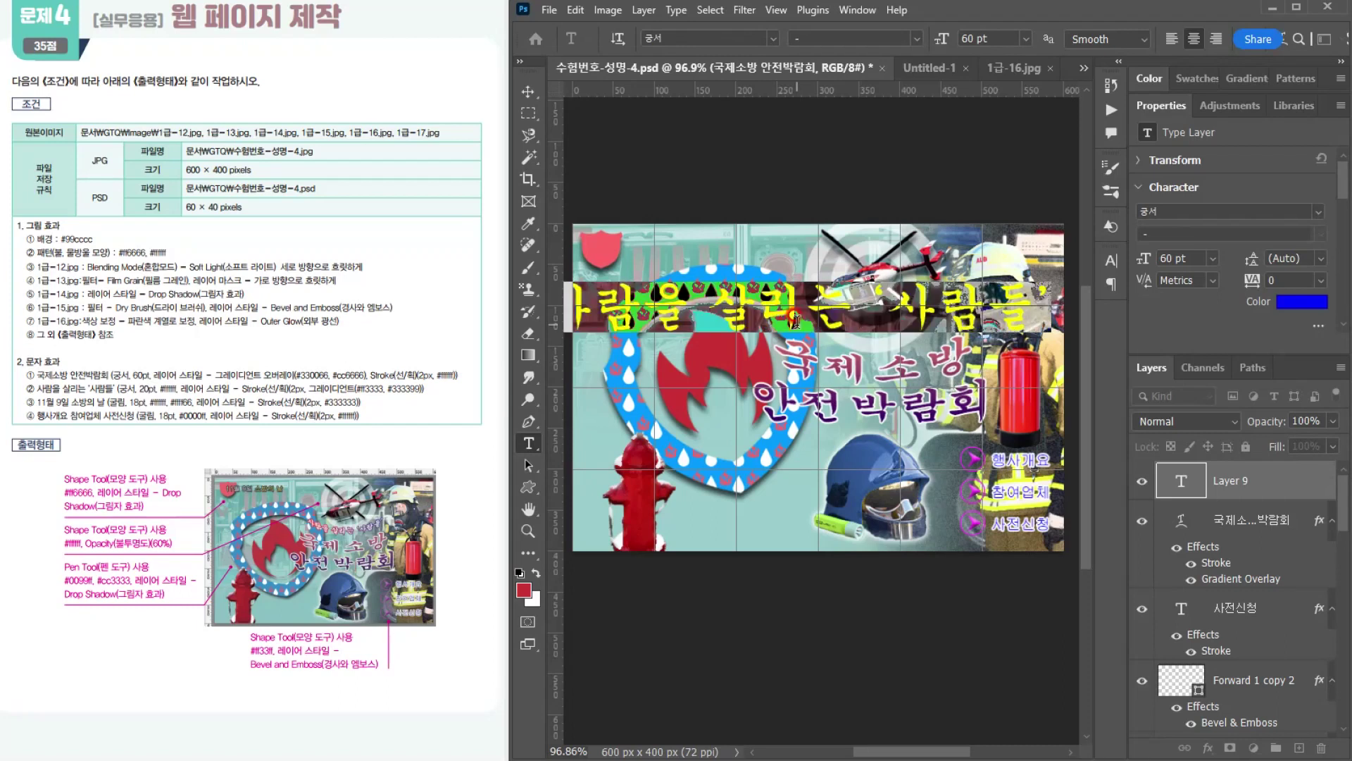
left_click(638, 38)
type("굴")
left_click(933, 39)
type("20")
key("Return")
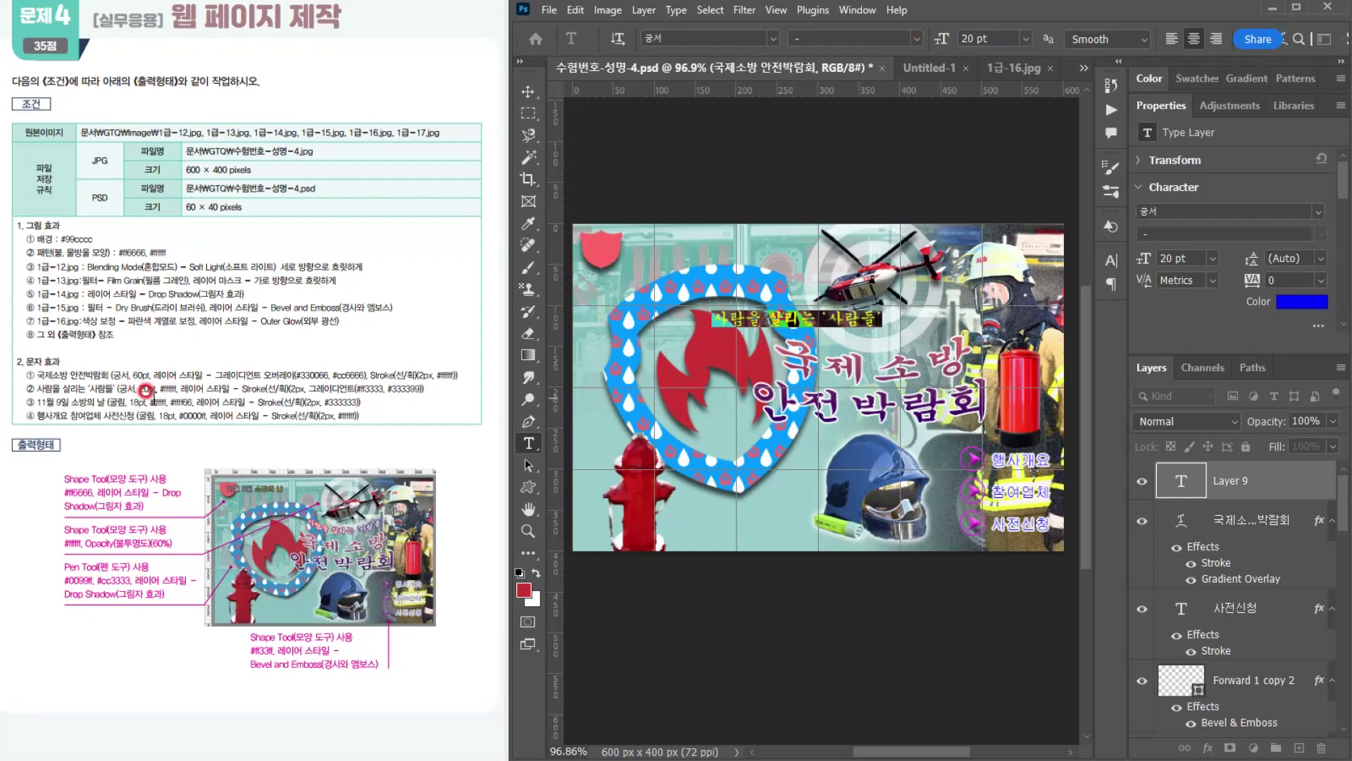
left_click(1302, 301)
left_click_drag(699, 290, 505, 191)
left_click(1016, 248)
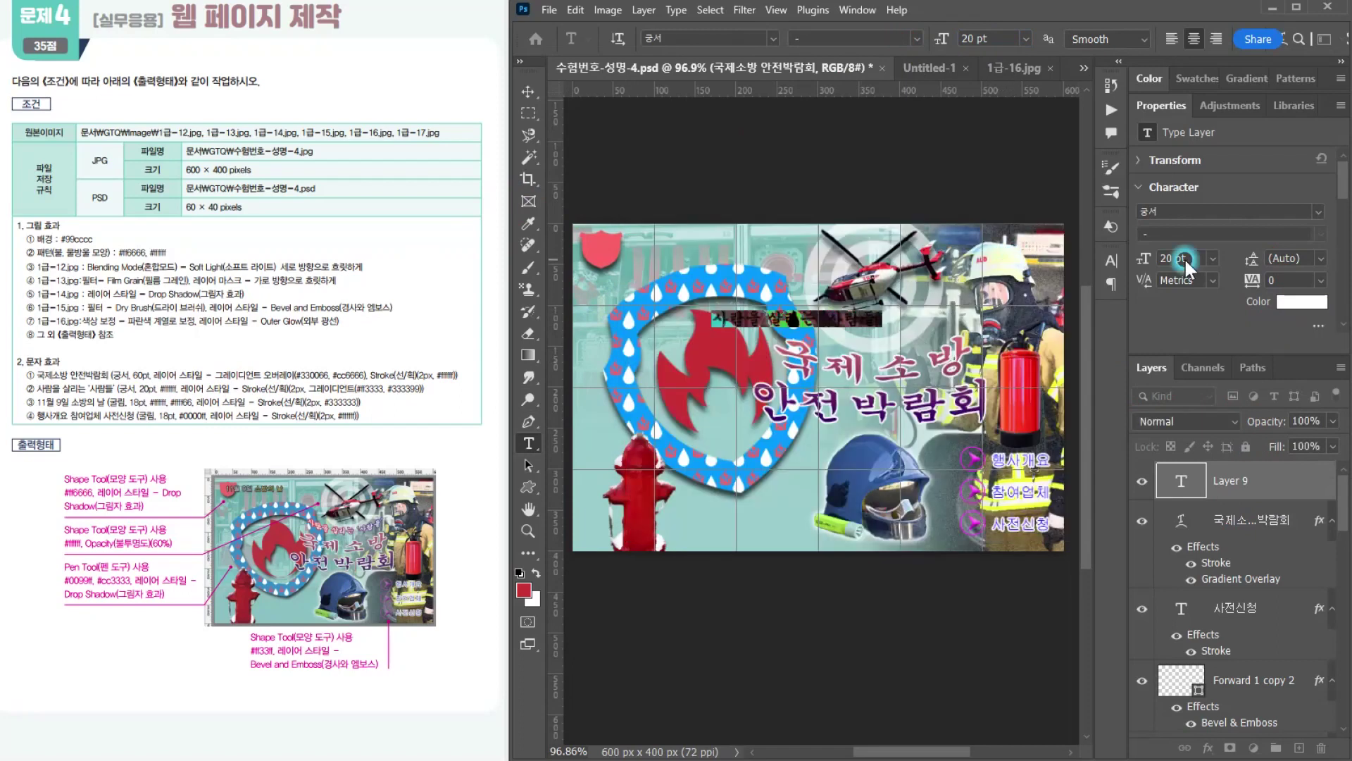
left_click(1178, 255)
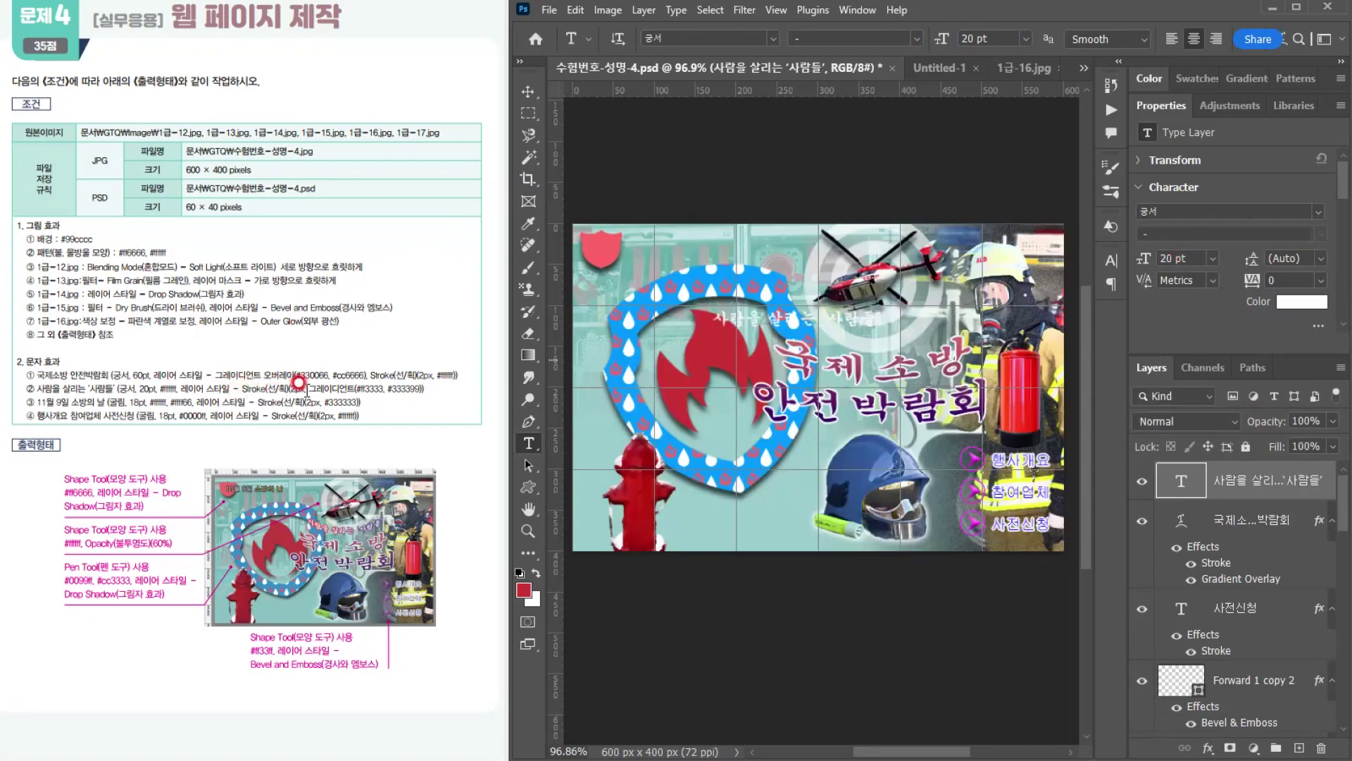
Step: Add a 2 px outside Stroke effect with a gradient fill to the 사람을 살리는 '사람들' text layer
left_click(1207, 752)
left_click(1234, 630)
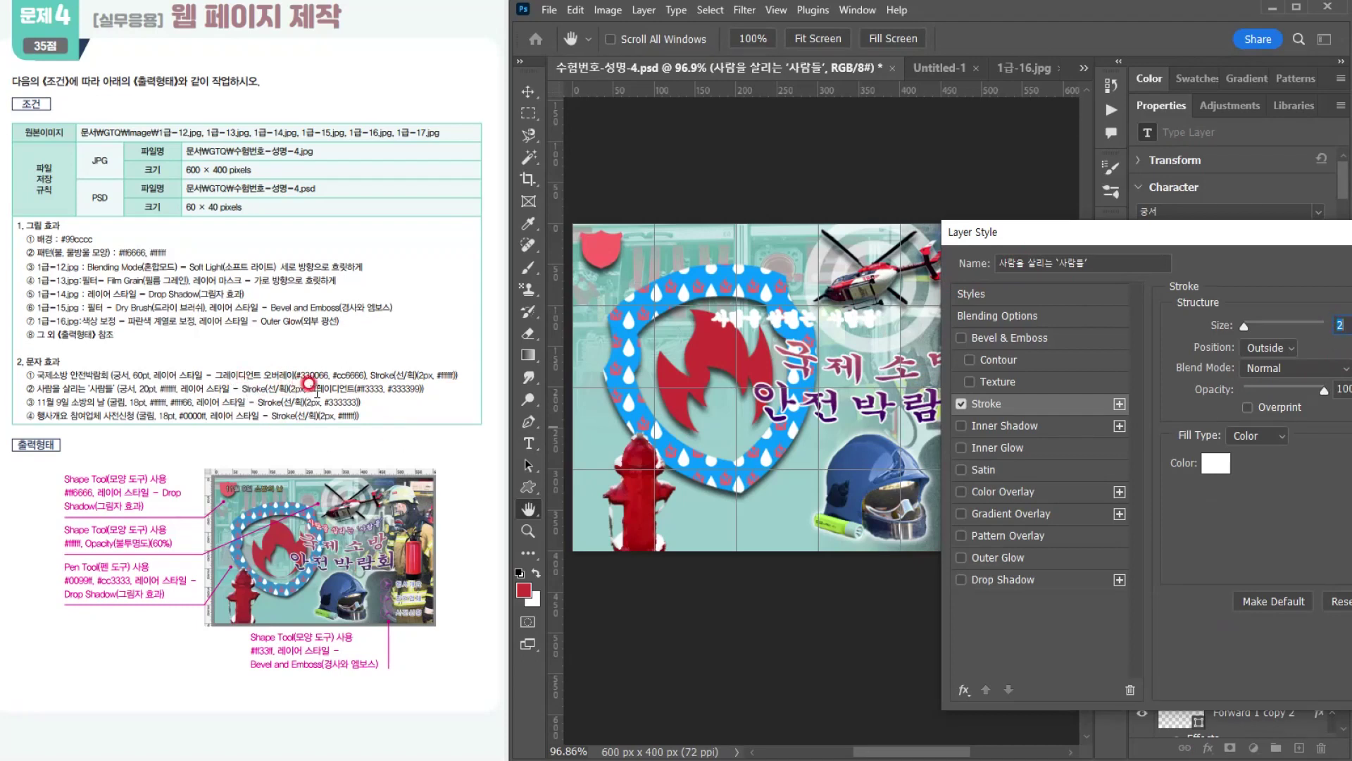
left_click(1255, 436)
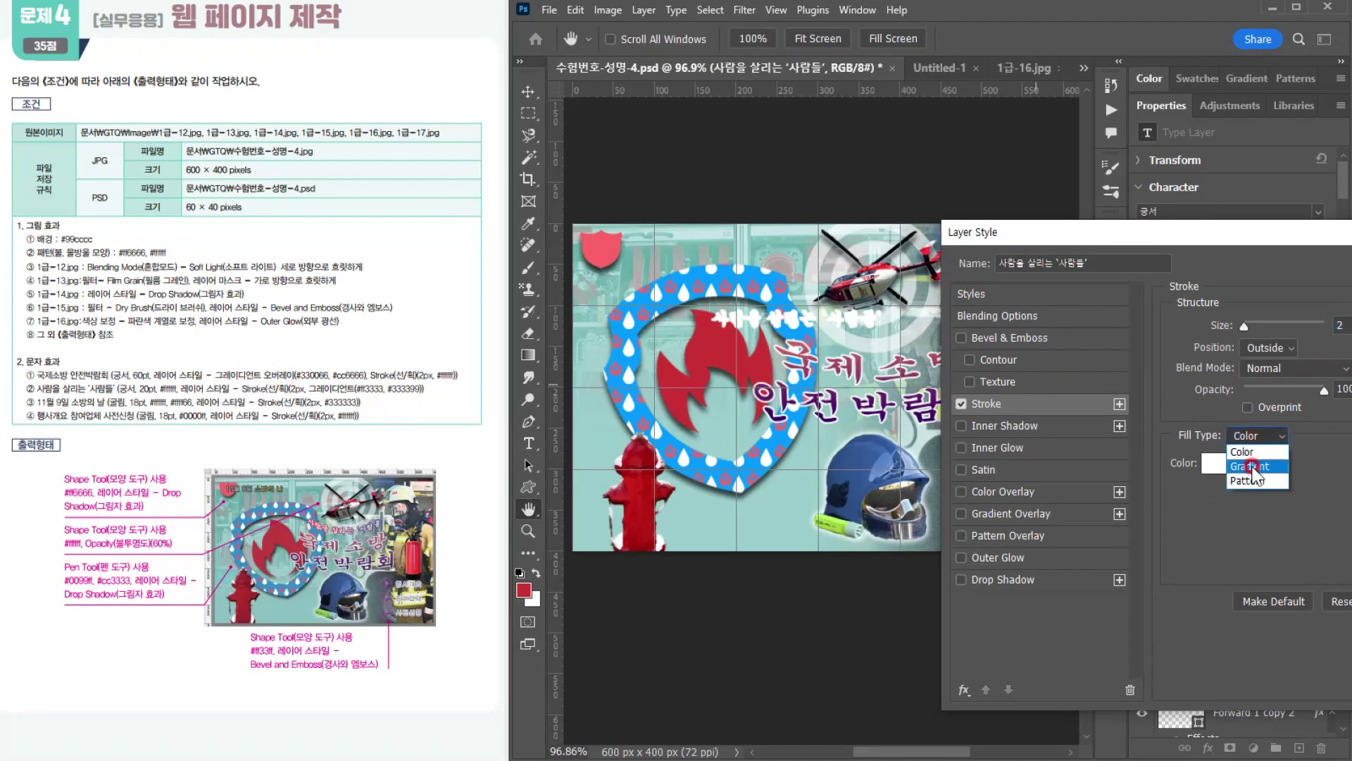
left_click(1251, 466)
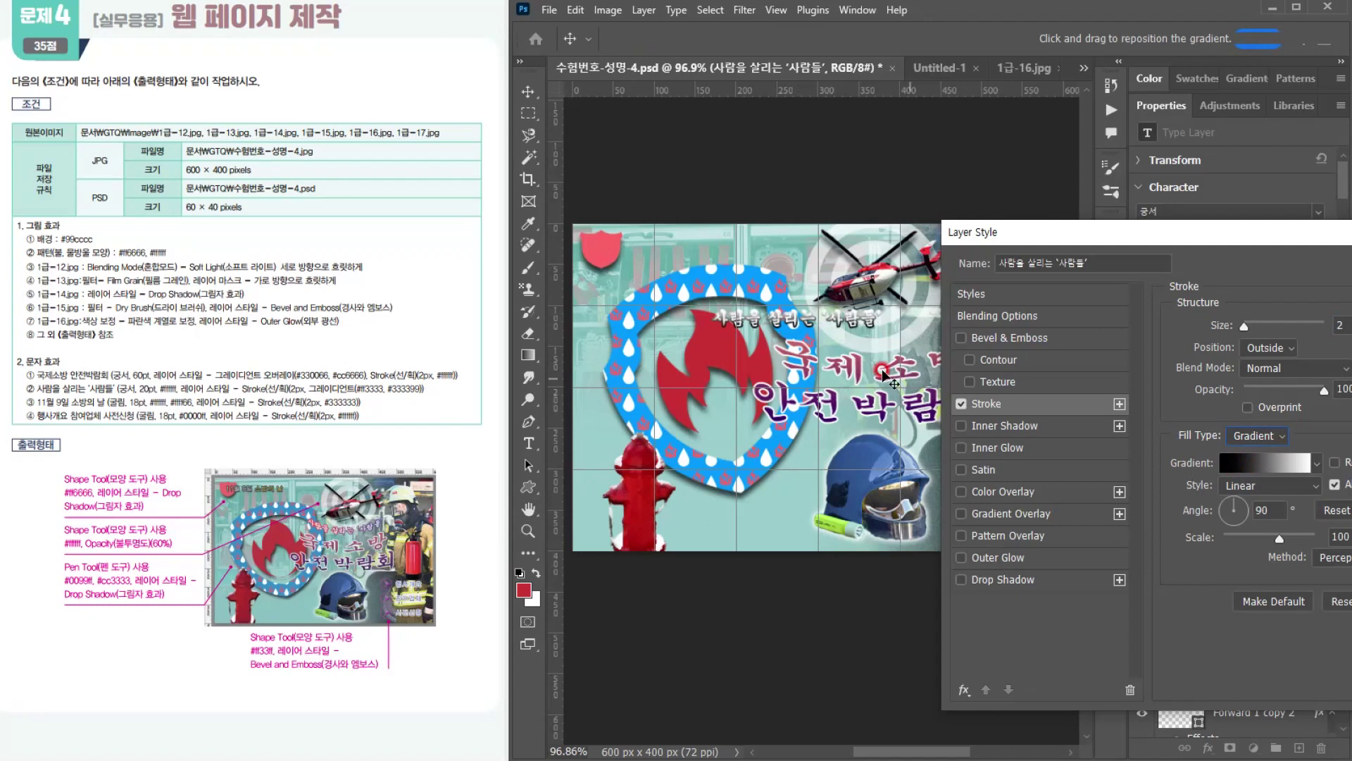
Step: Set the stroke gradient's start colour to #ff3333 and its end colour to #333399
left_click(1268, 464)
double_click(819, 502)
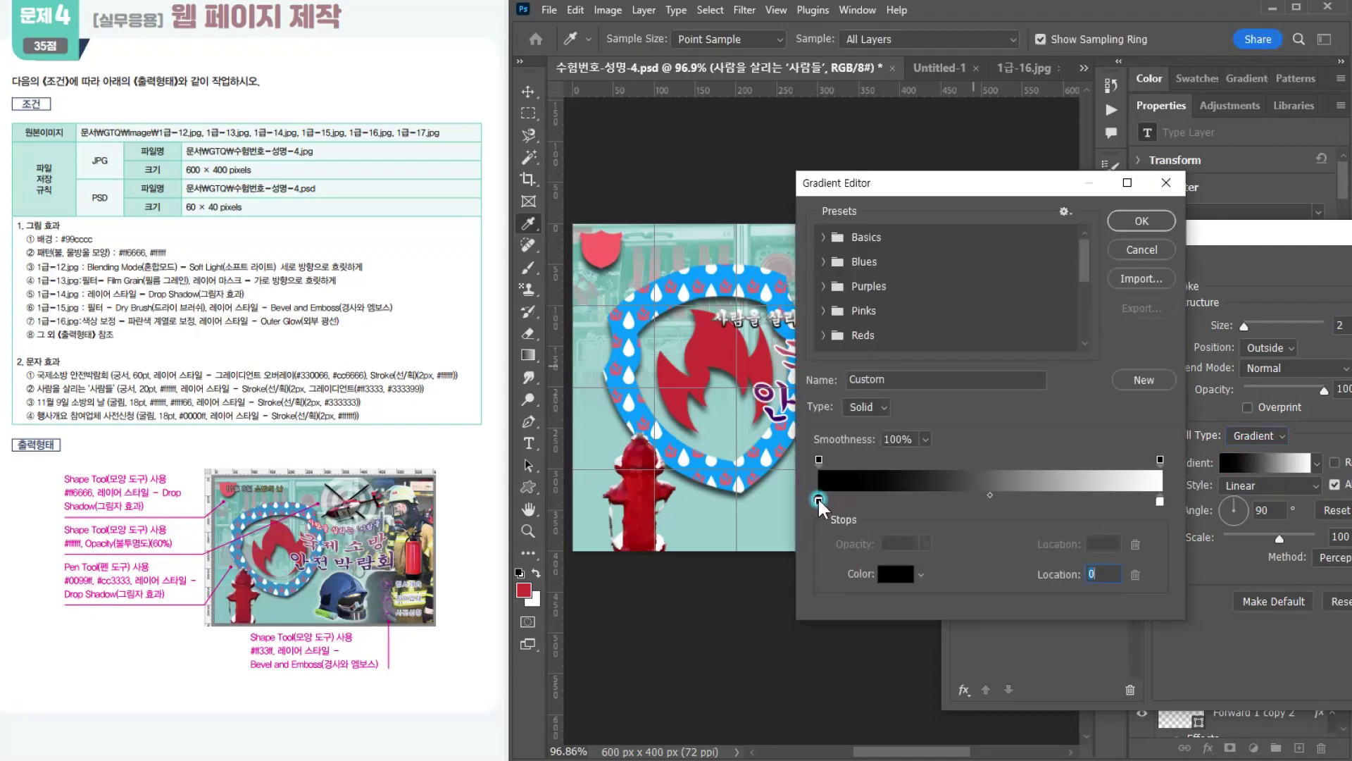
left_click(1007, 498)
type("ff3333")
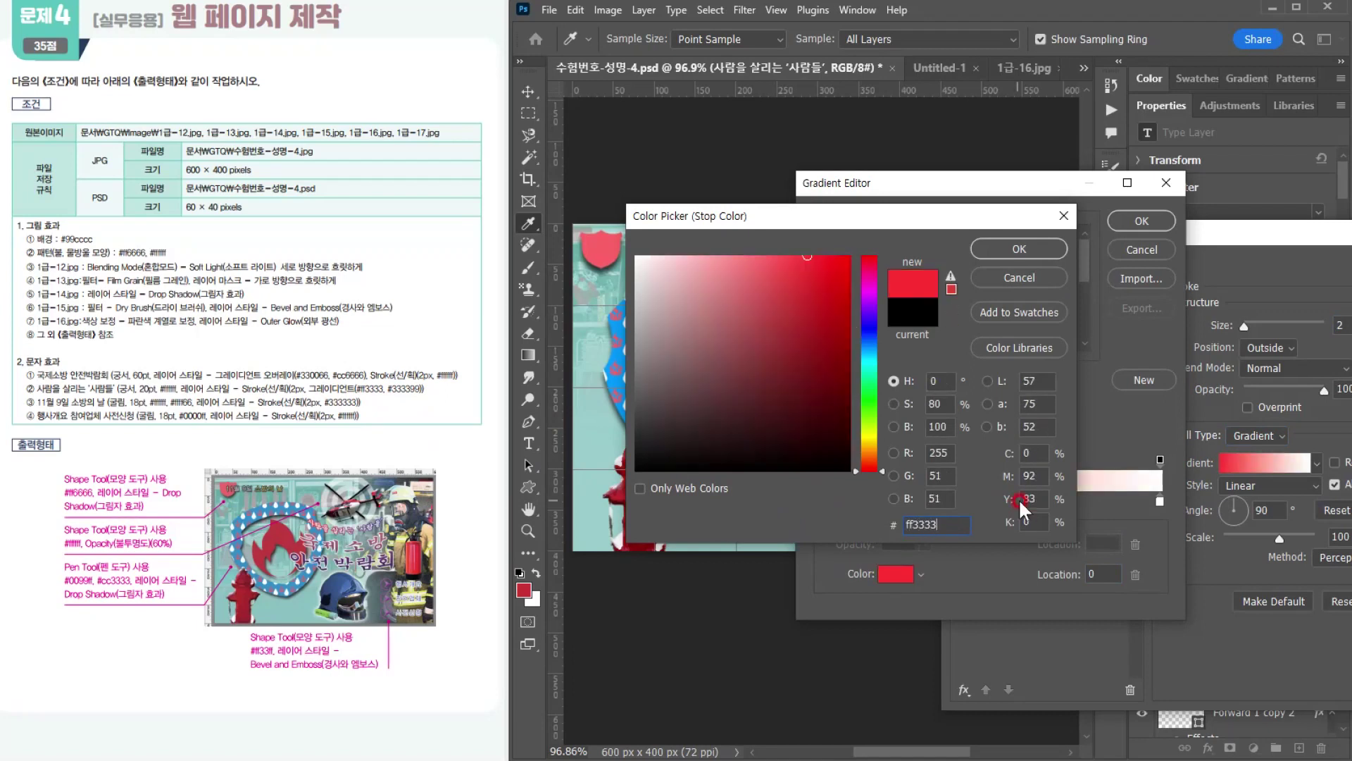
key("Return")
double_click(1160, 502)
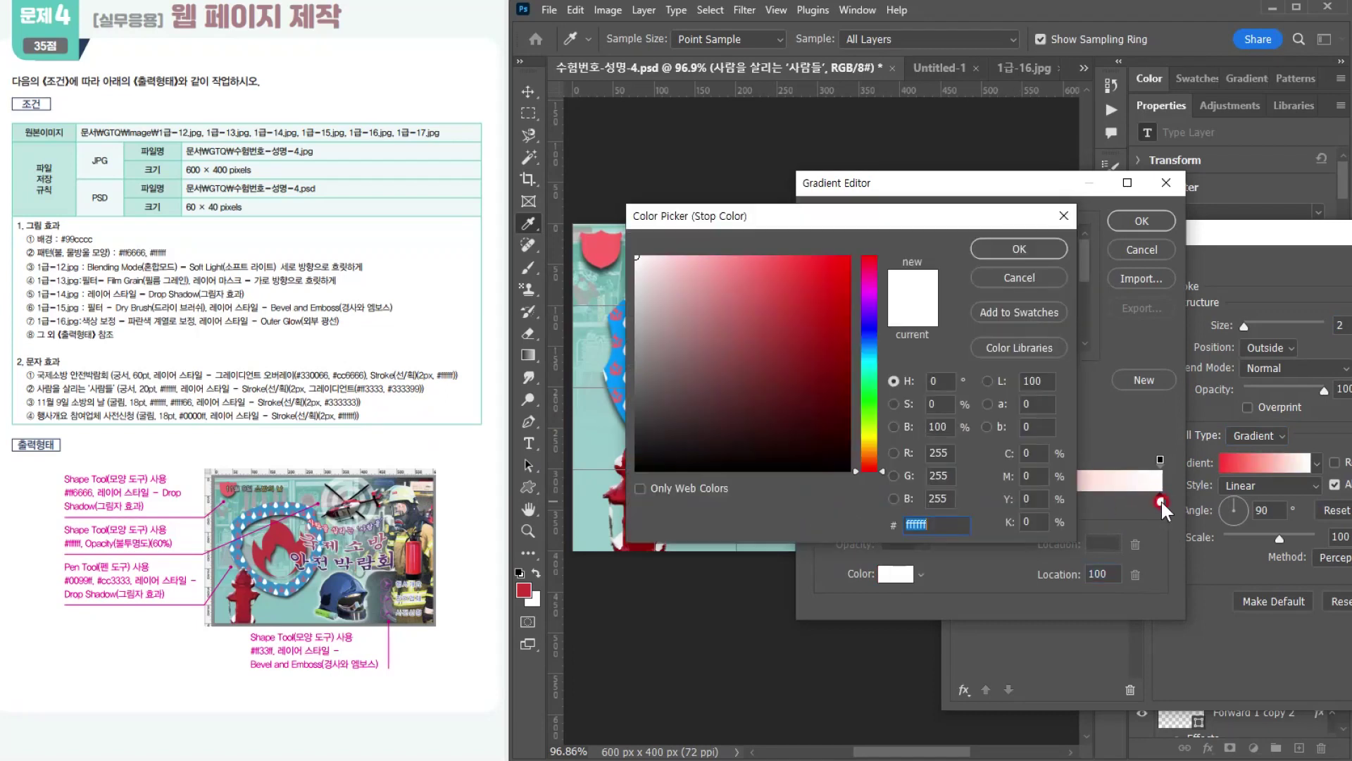
type("333399")
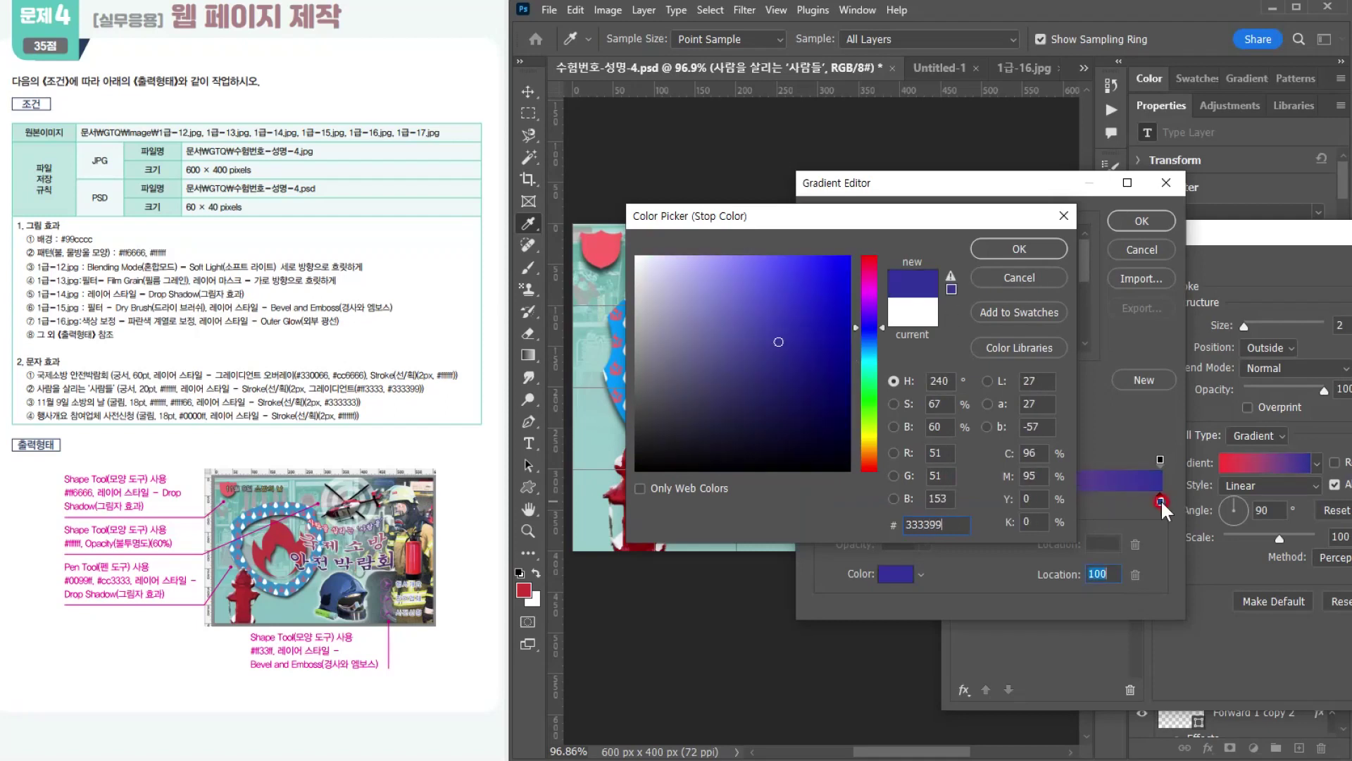
key("Return")
left_click(1141, 221)
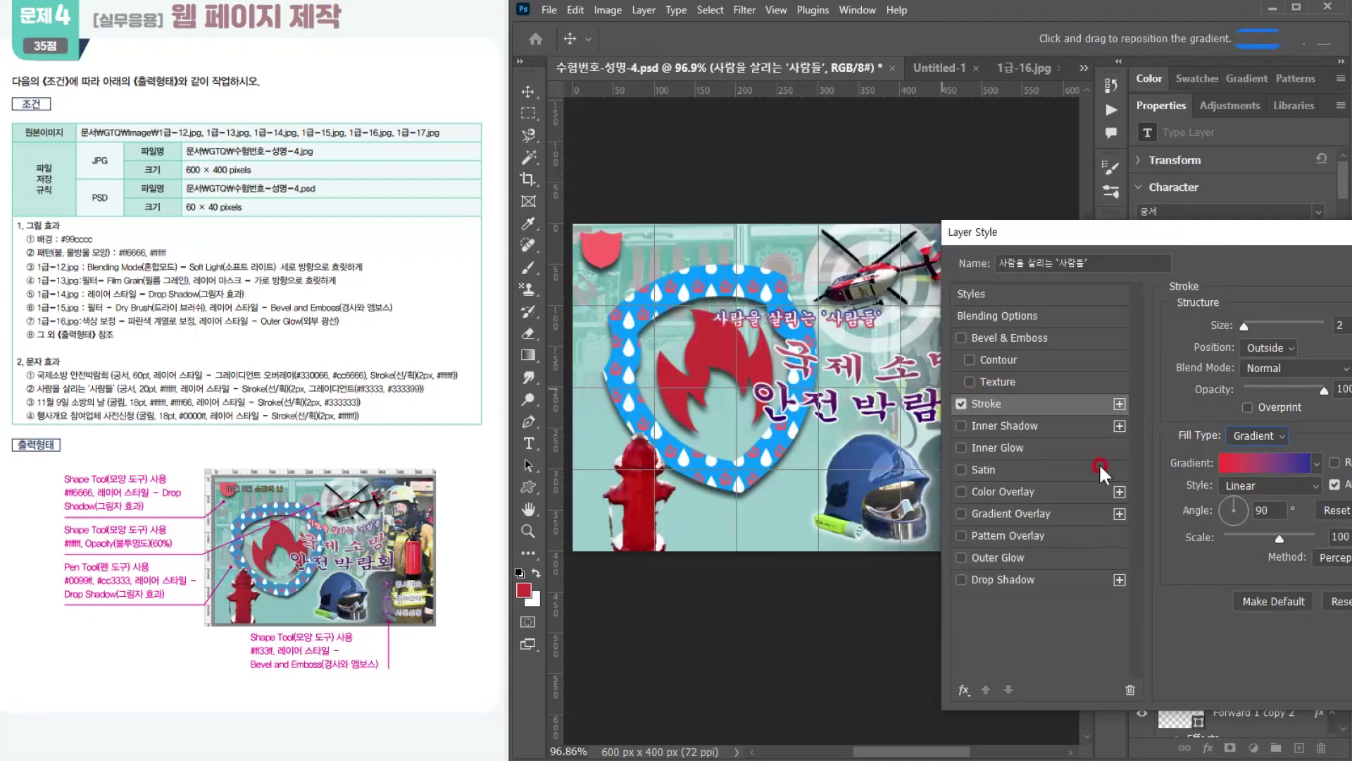
Step: Set the stroke gradient's angle to 0° and apply the layer style
double_click(1265, 510)
type("0")
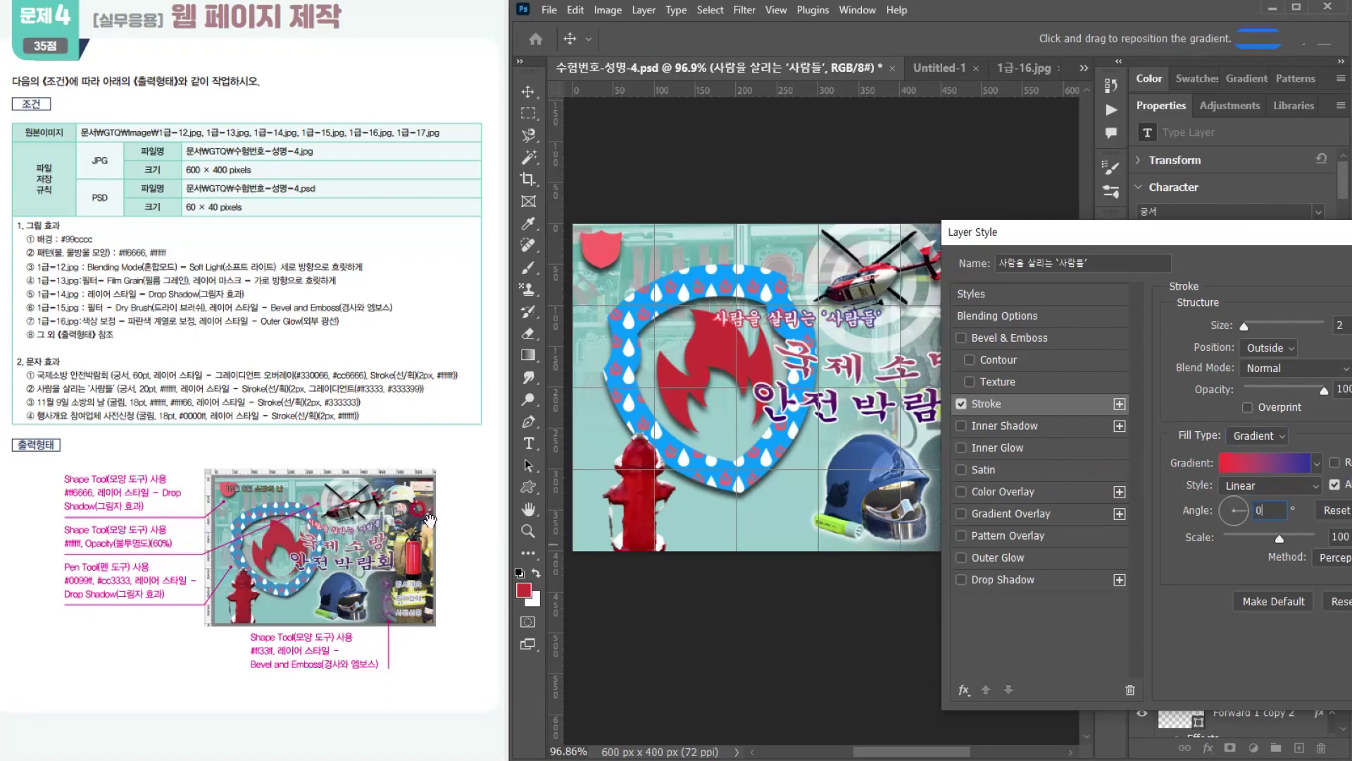
key("Return")
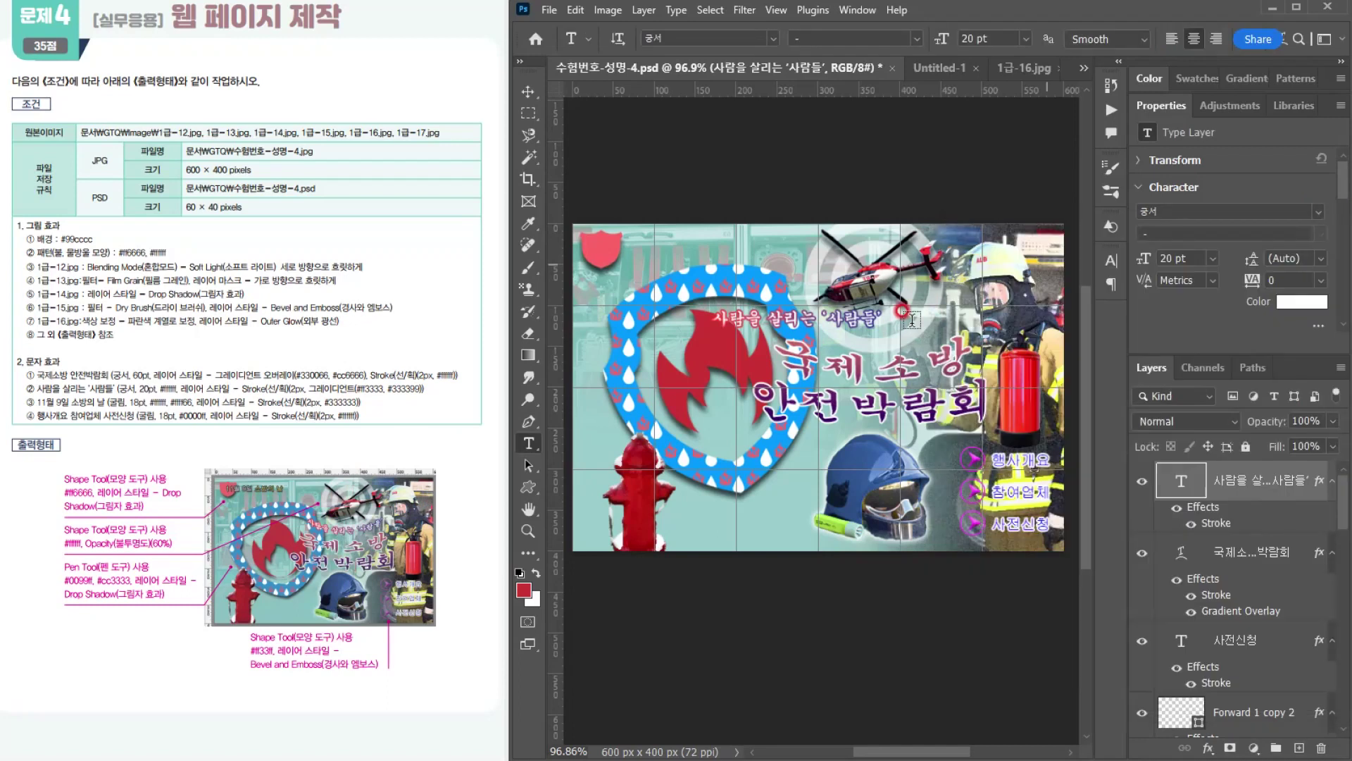
Step: Warp the 사람을 살리는 '사람들' text with the horizontal Arch style at a bend of -35%
left_click(1286, 37)
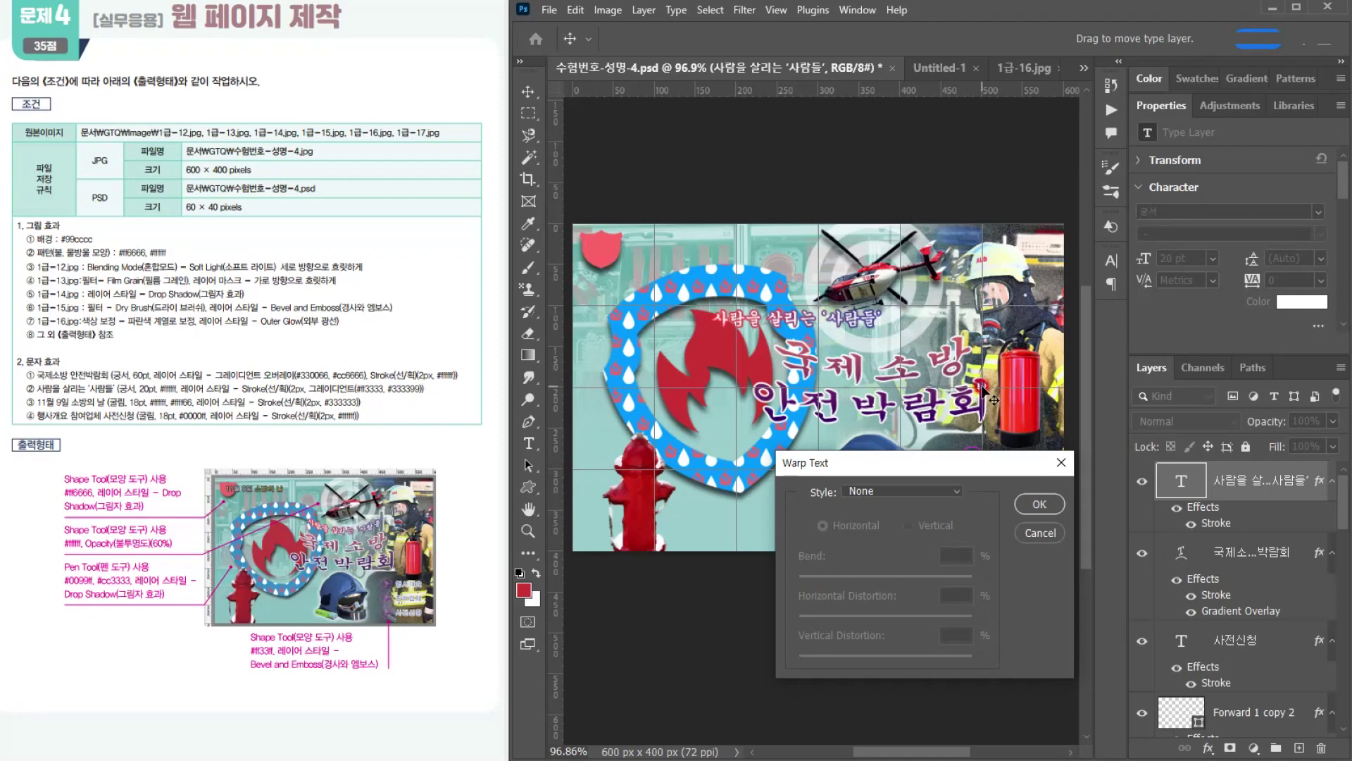
left_click(906, 489)
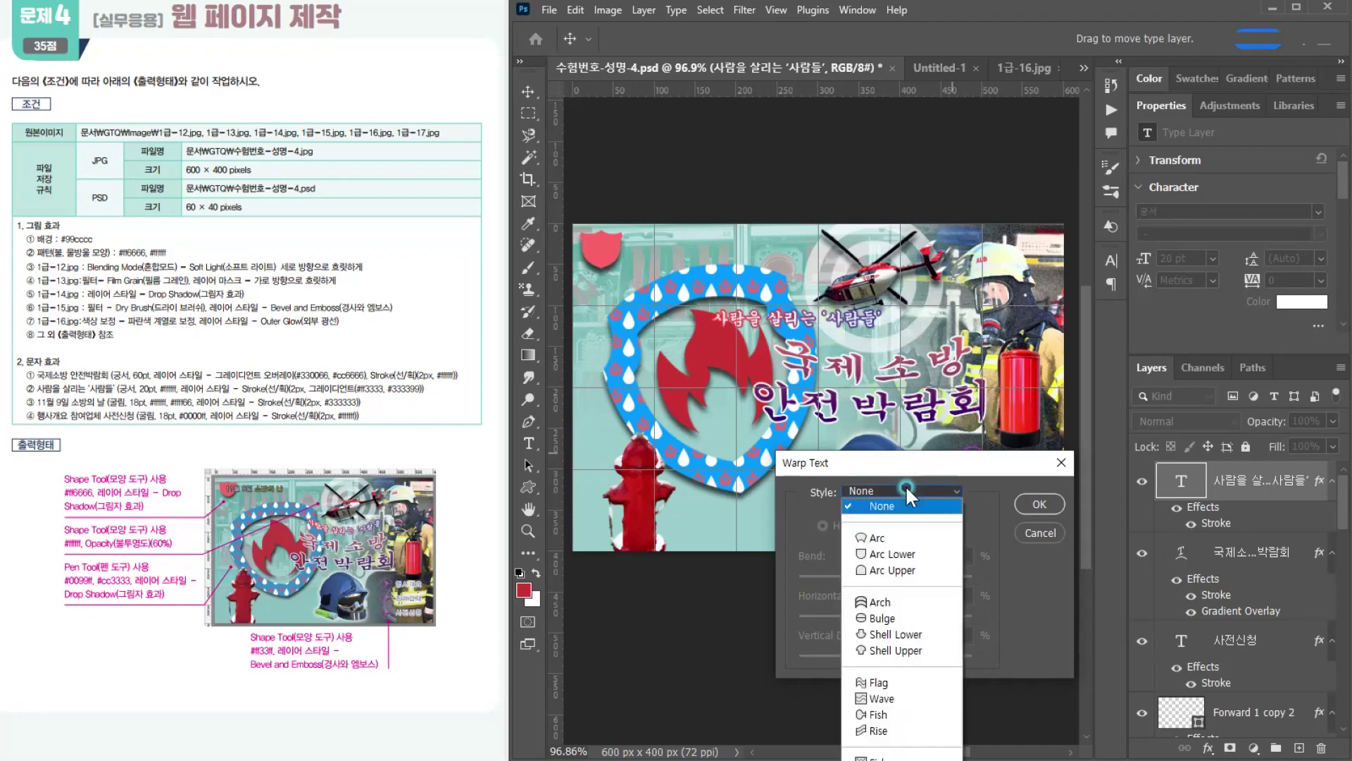
left_click(886, 600)
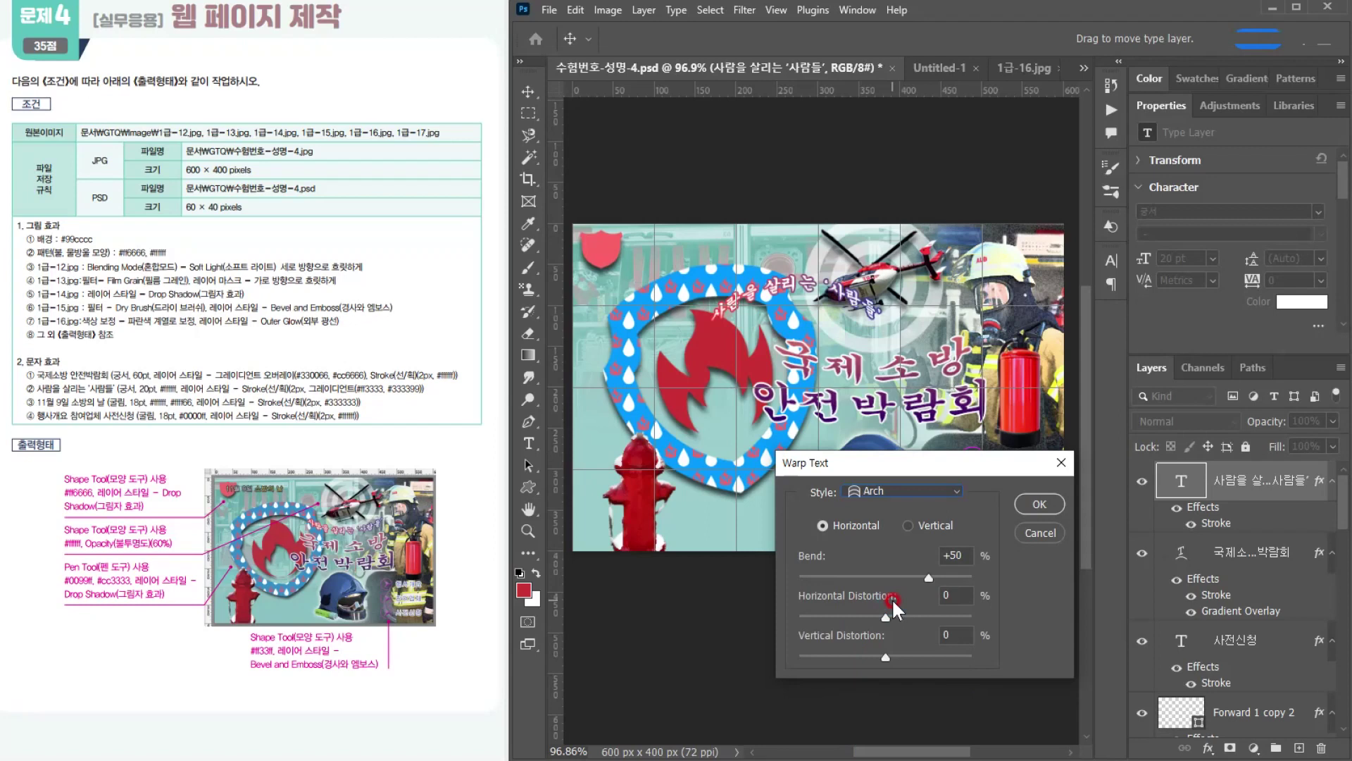
left_click(920, 582)
left_click(926, 575)
left_click_drag(925, 575, 855, 581)
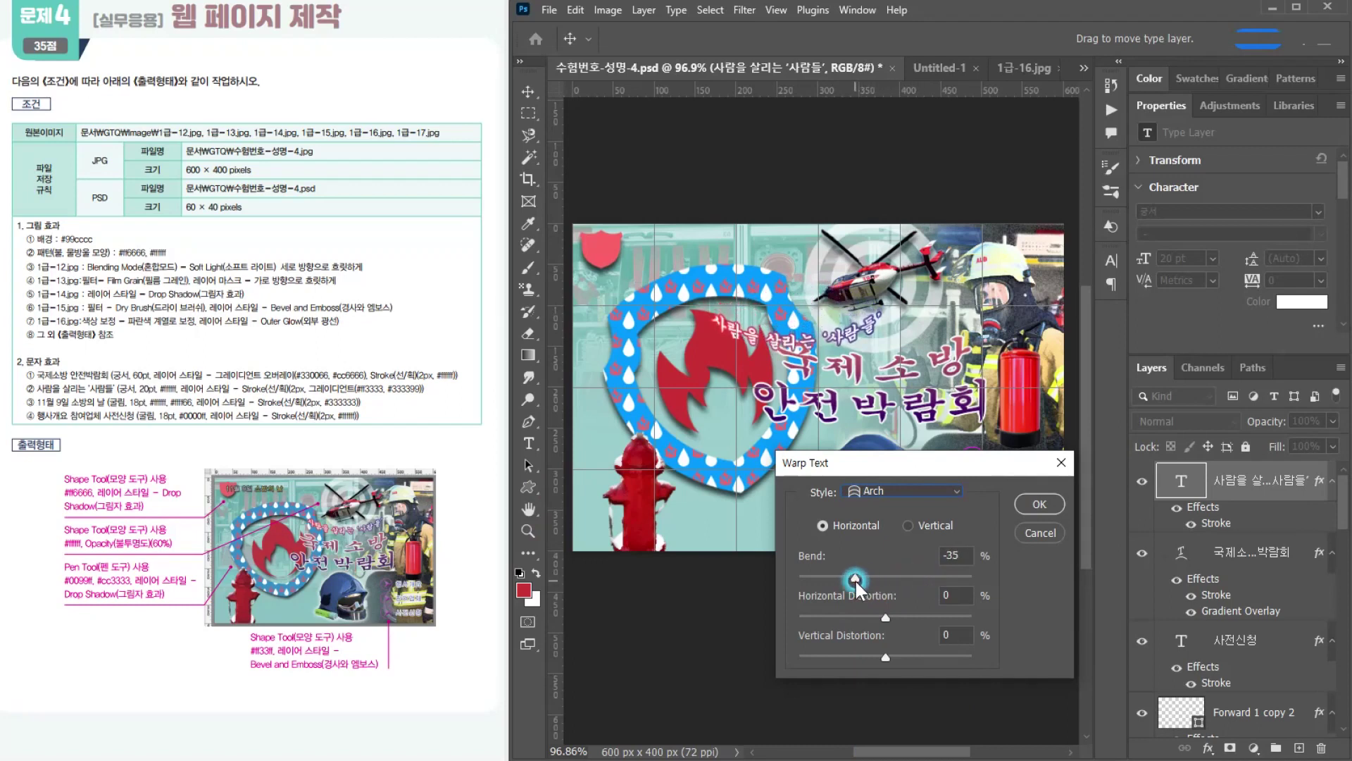
Step: Move the warped 사람을 살리는 '사람들' text right so it sits directly above 국제소방, and confirm the warp
left_click_drag(891, 345, 895, 346)
left_click(849, 391)
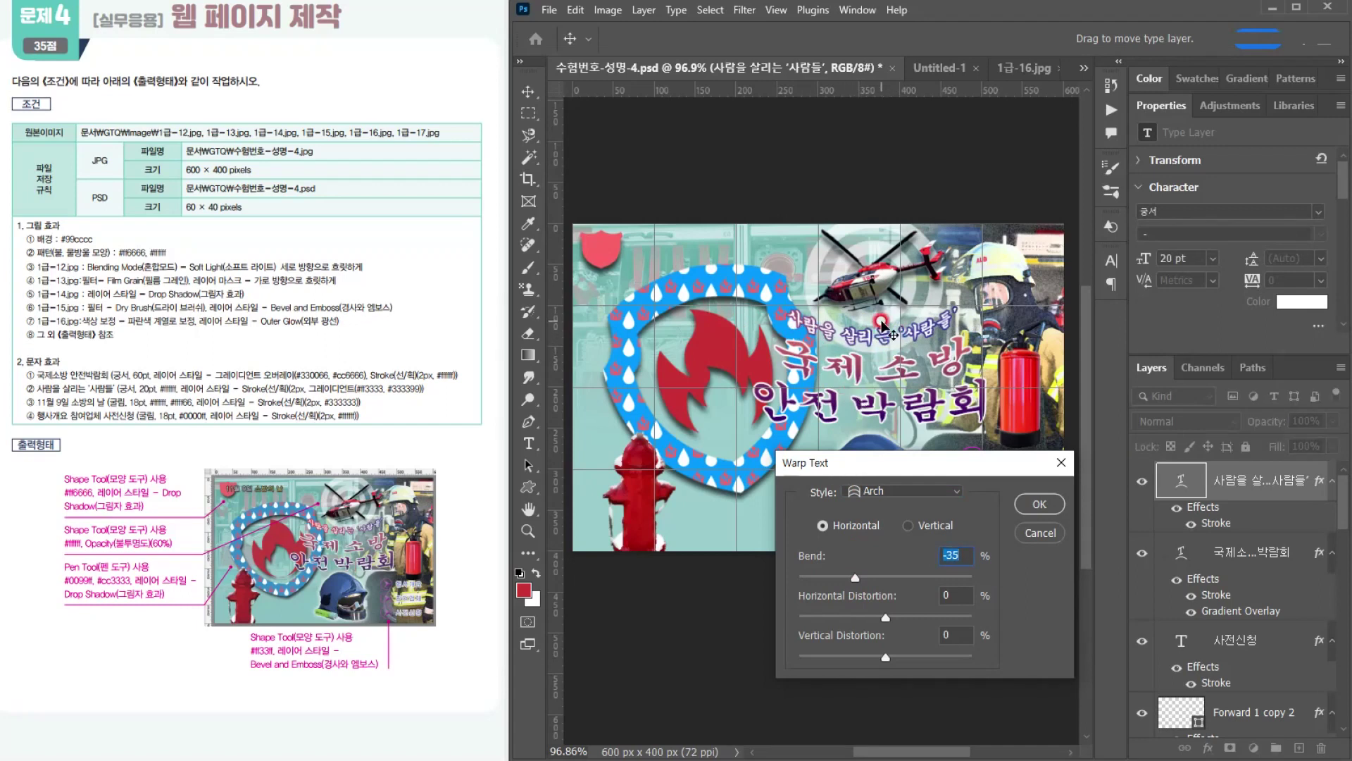
left_click(1035, 502)
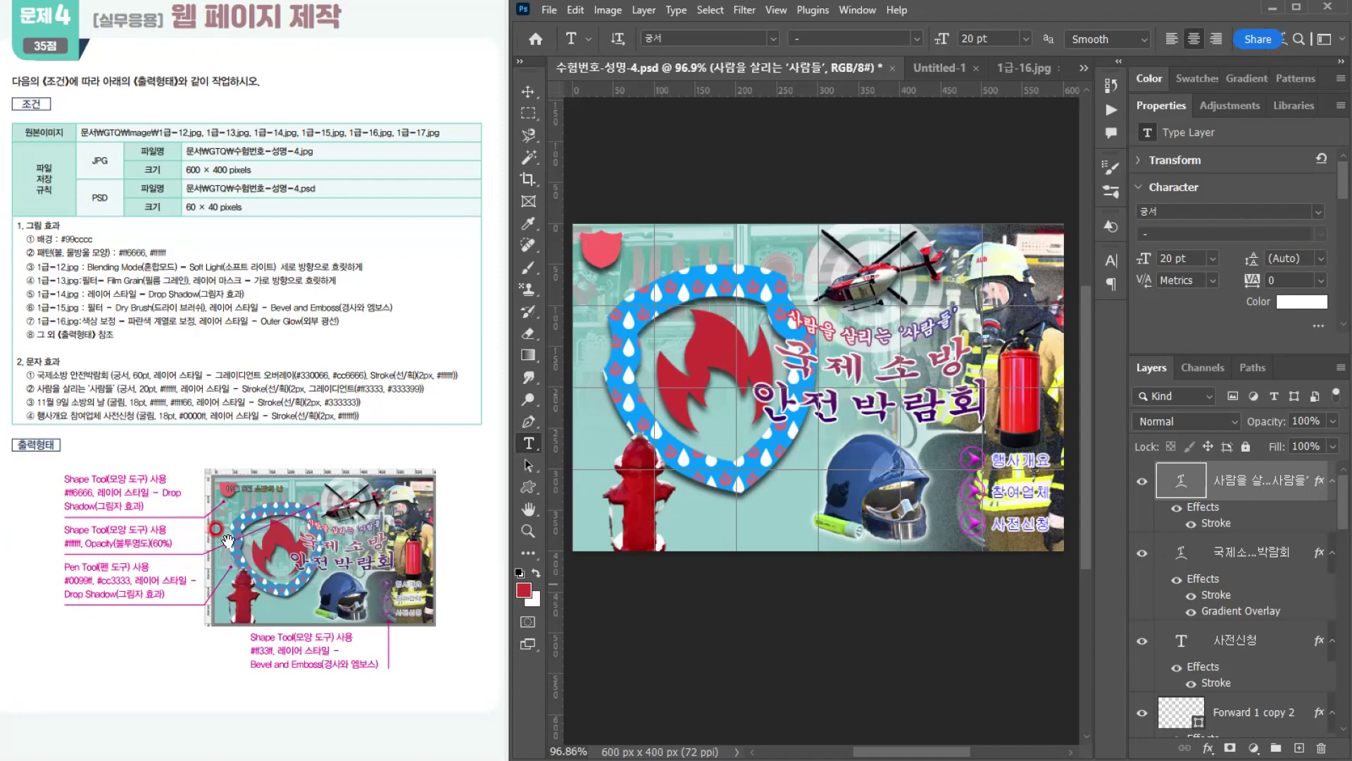
Step: Add a new text line reading 11월 9일 소방의 날 over the small red shield in the canvas's top-left corner
left_click(628, 234)
type("11월")
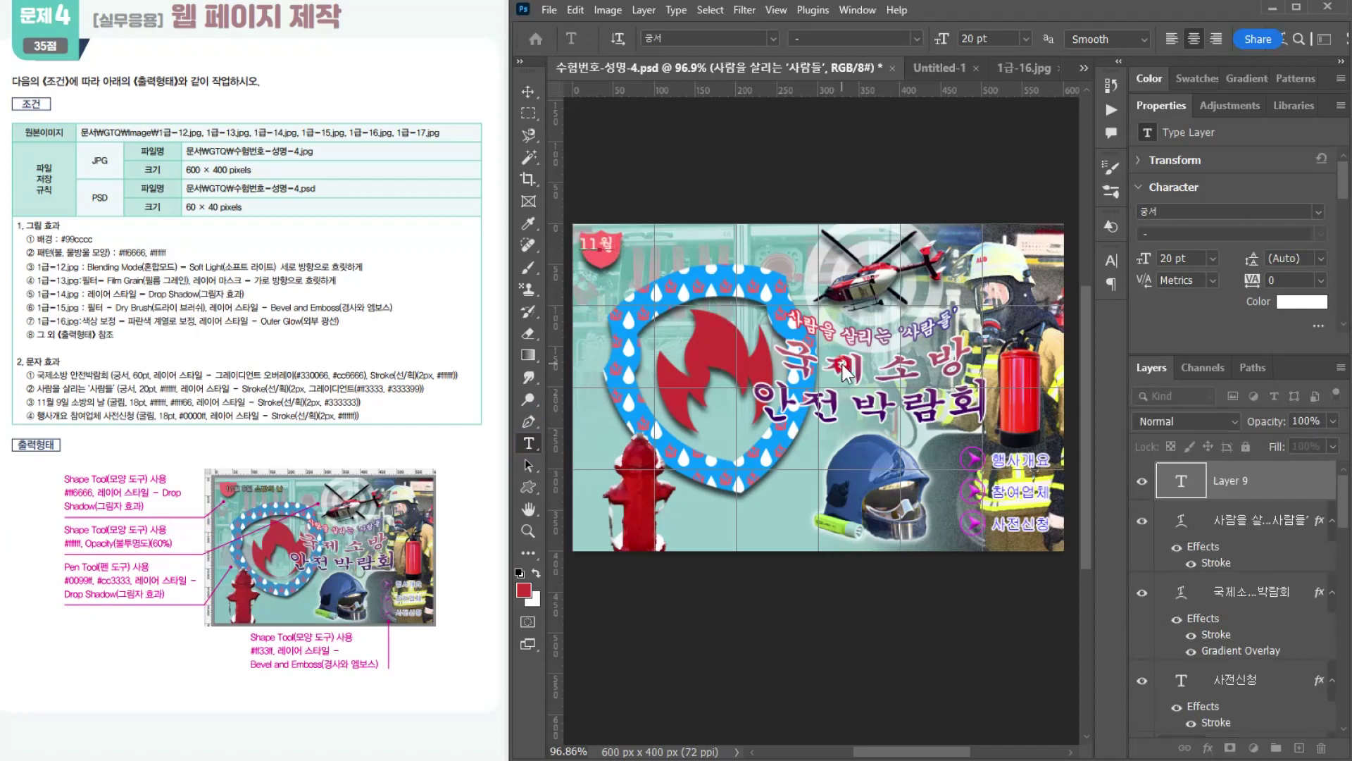
type(" 9")
type("일")
type(" 소방의 나")
Step: Format the whole 11월 9일 소방의 날 line in 굴림, 18 pt and white #ffffff
key("ctrl+a")
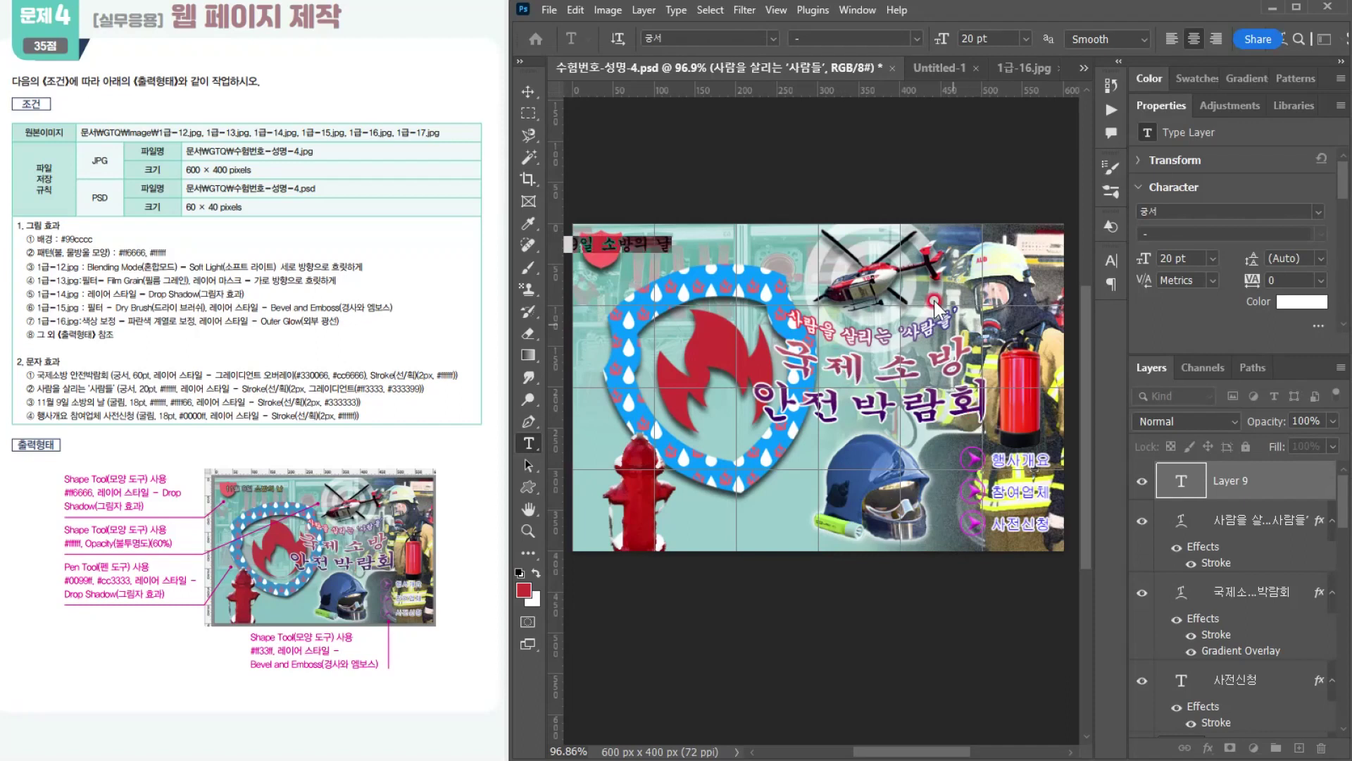
left_click(770, 36)
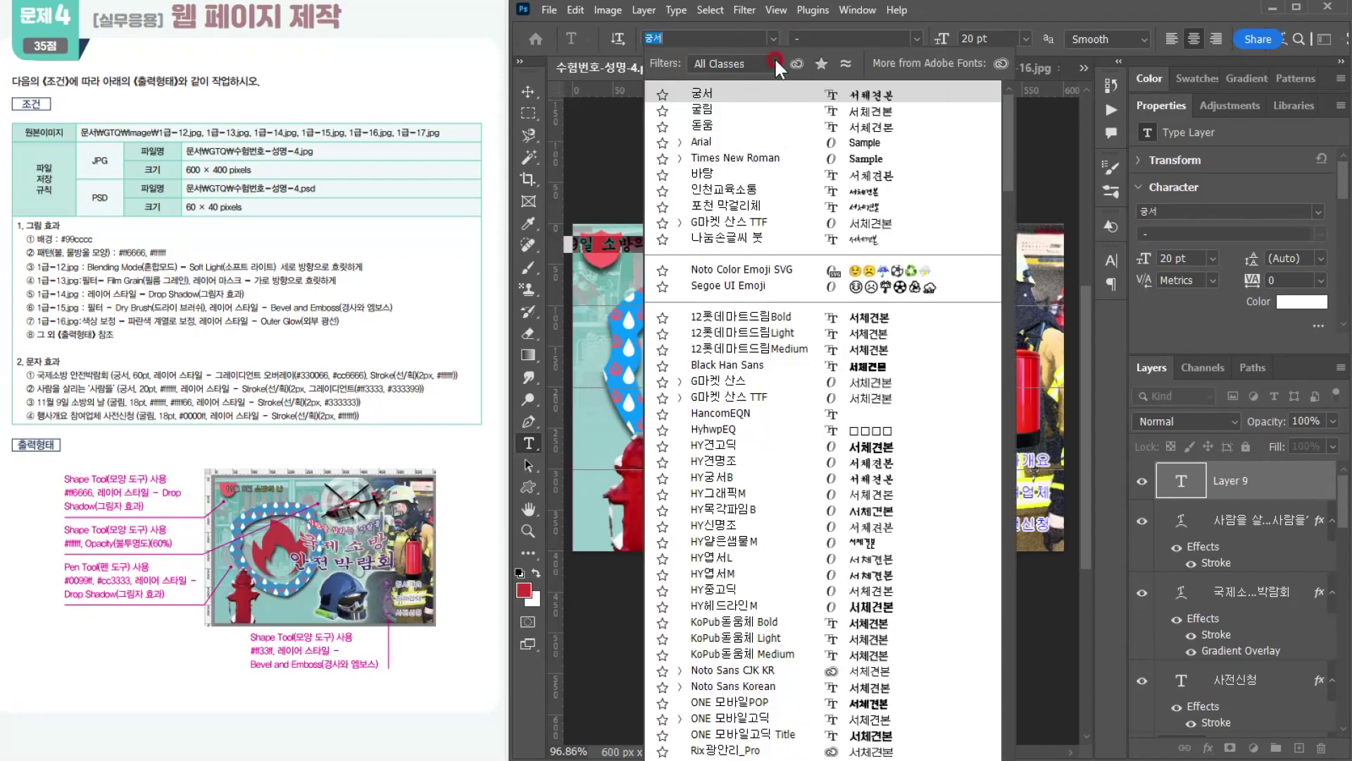
left_click(725, 110)
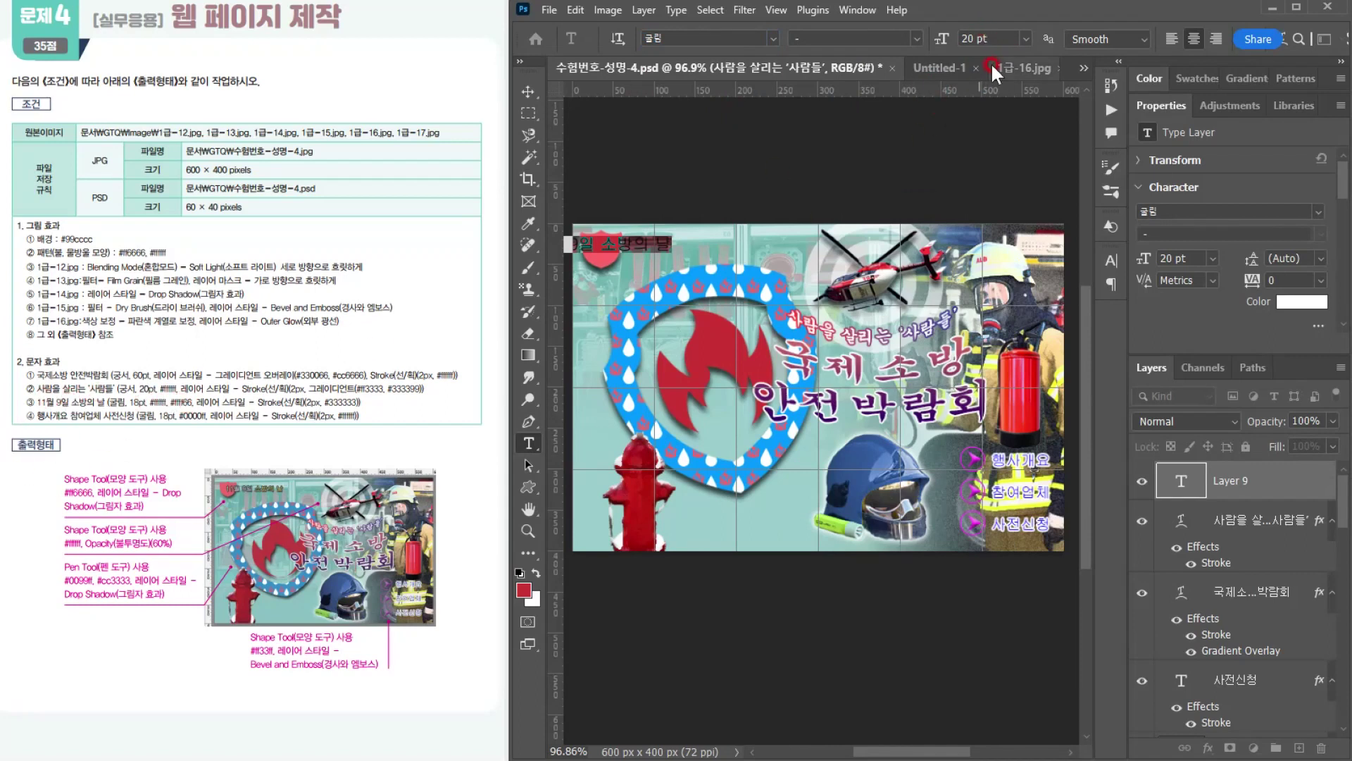
type("18")
key("Return")
type("11월 9일 소방의 날")
key("ctrl+a")
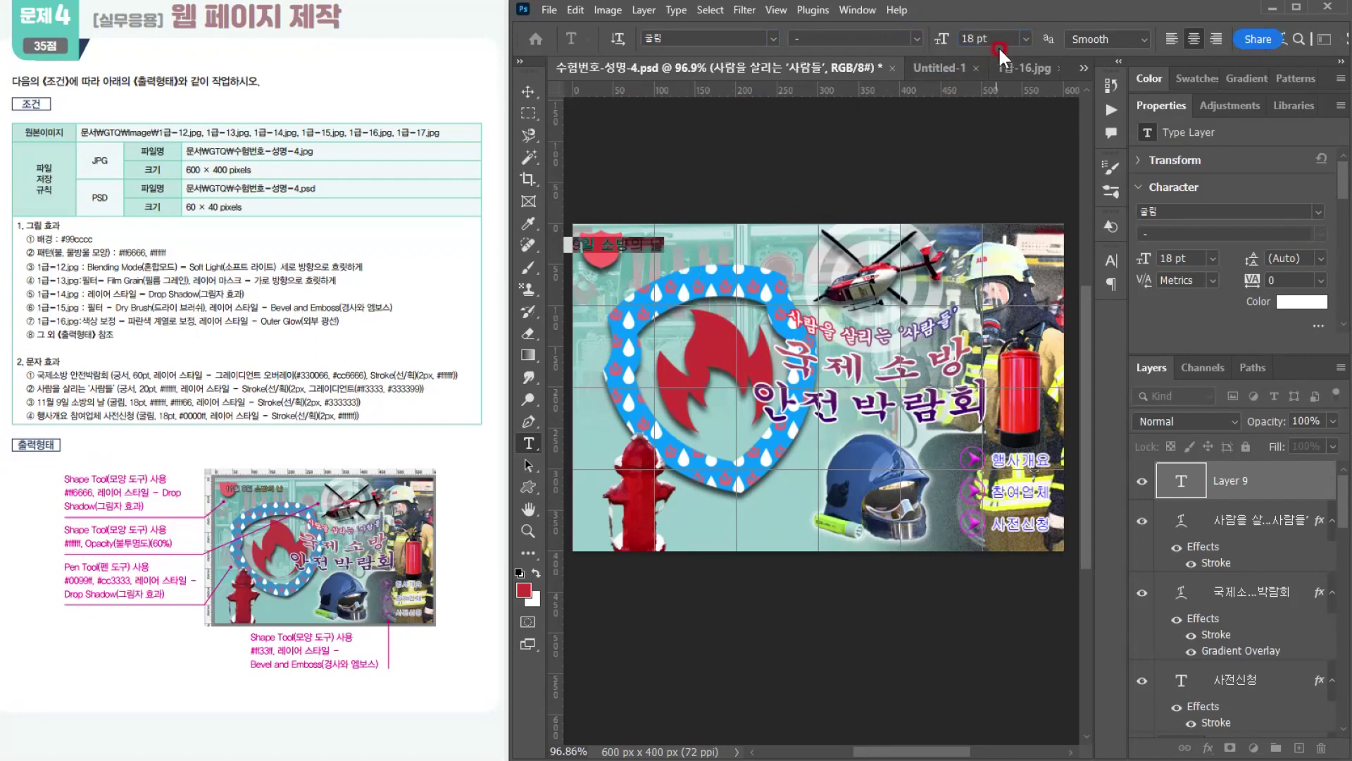
left_click_drag(991, 41, 895, 28)
type("18")
key("Return")
left_click(1294, 303)
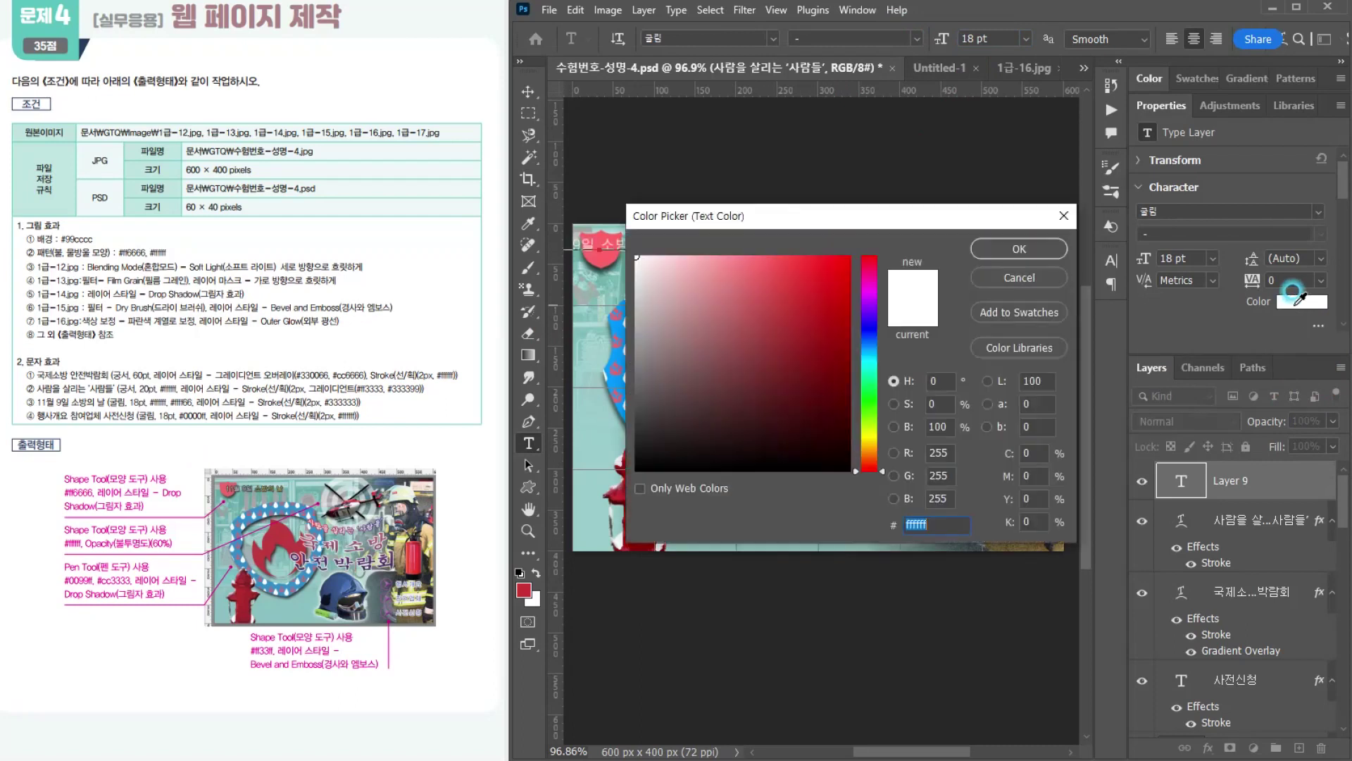
left_click(1046, 252)
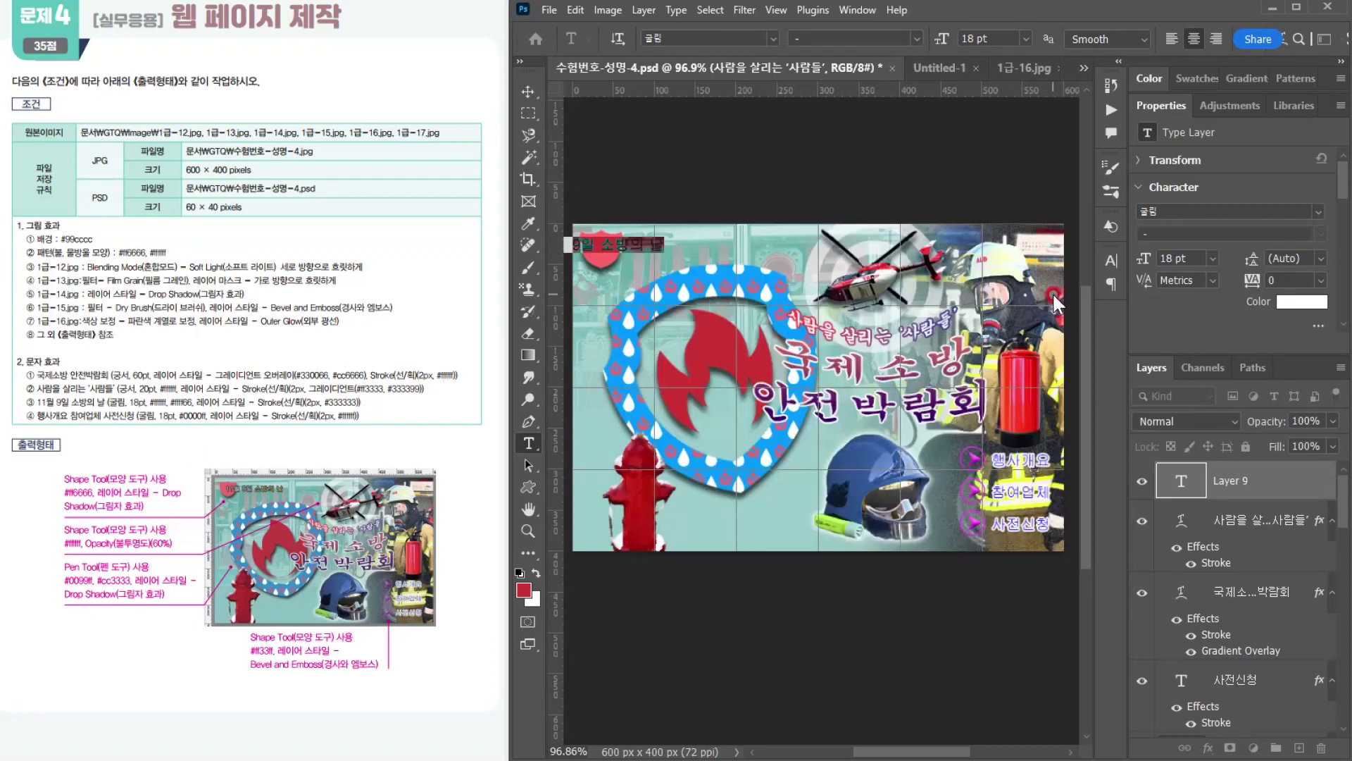
Step: Colour only the words 소방의 날 in the new text line #ffff66
left_click(625, 242)
left_click_drag(602, 243, 664, 244)
left_click(1290, 298)
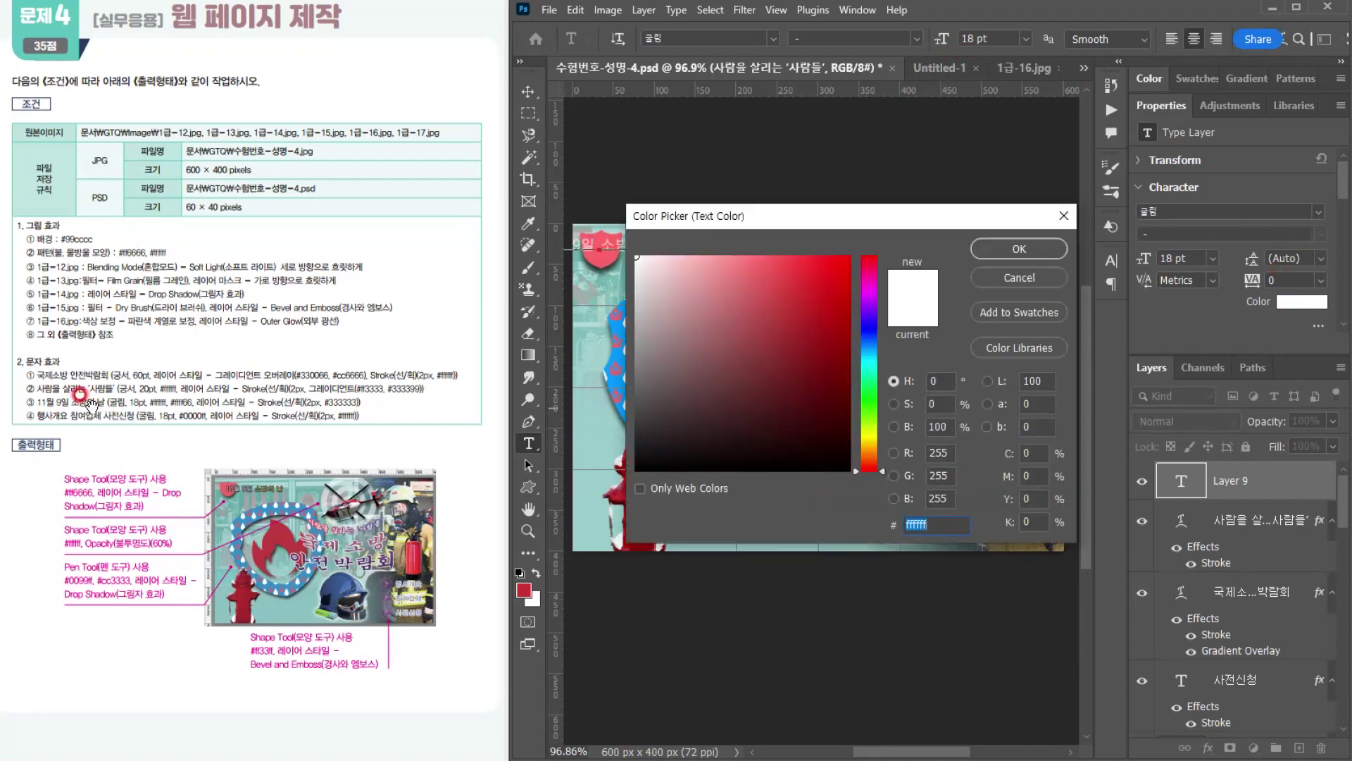
type("ㄹ")
key("BackSpace")
type("ffff66")
key("Return")
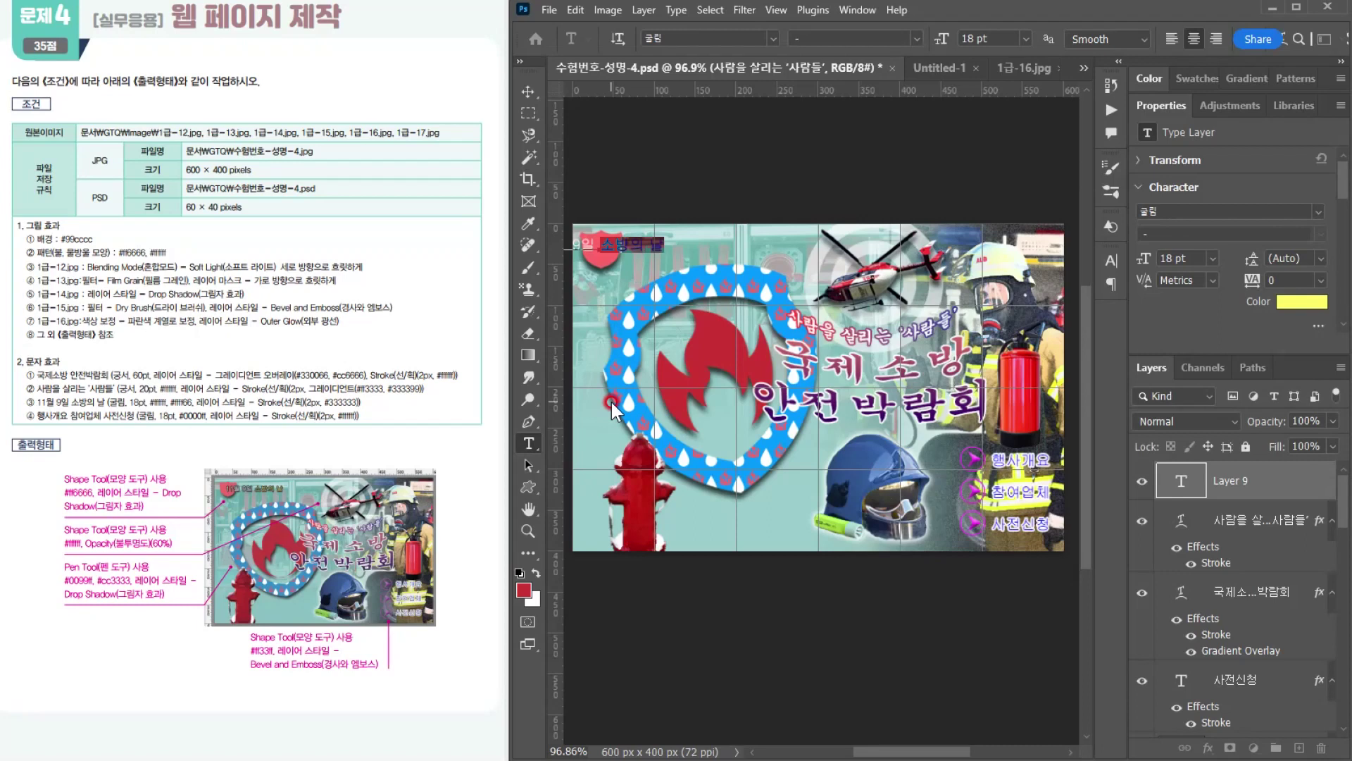
Step: Commit the 11월 9일 소방의 날 text and move it right so it starts on the small red shield
left_click(611, 403)
left_click(524, 86)
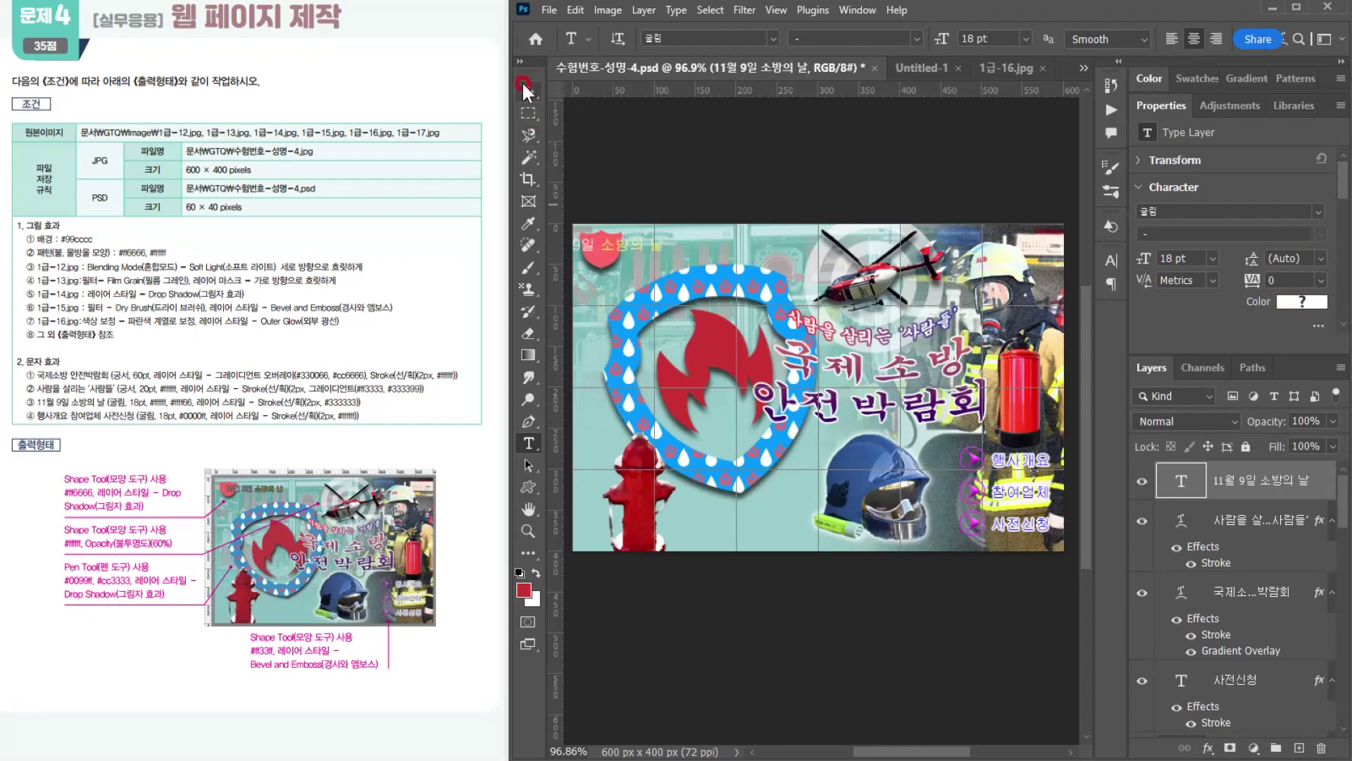
left_click_drag(638, 252, 688, 258)
Step: Add a 2 px outside Stroke in solid #333333 to the 11월 9일 소방의 날 layer
left_click(1206, 748)
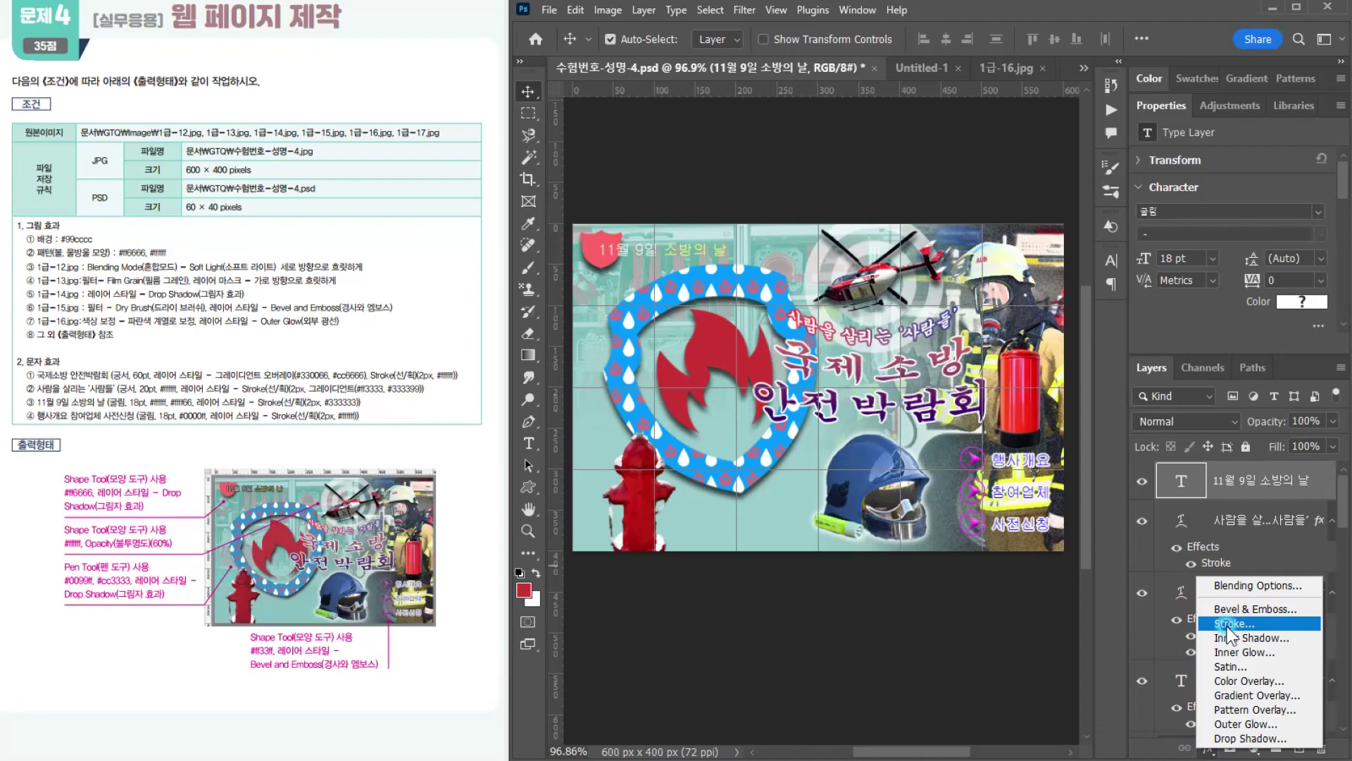
left_click(970, 558)
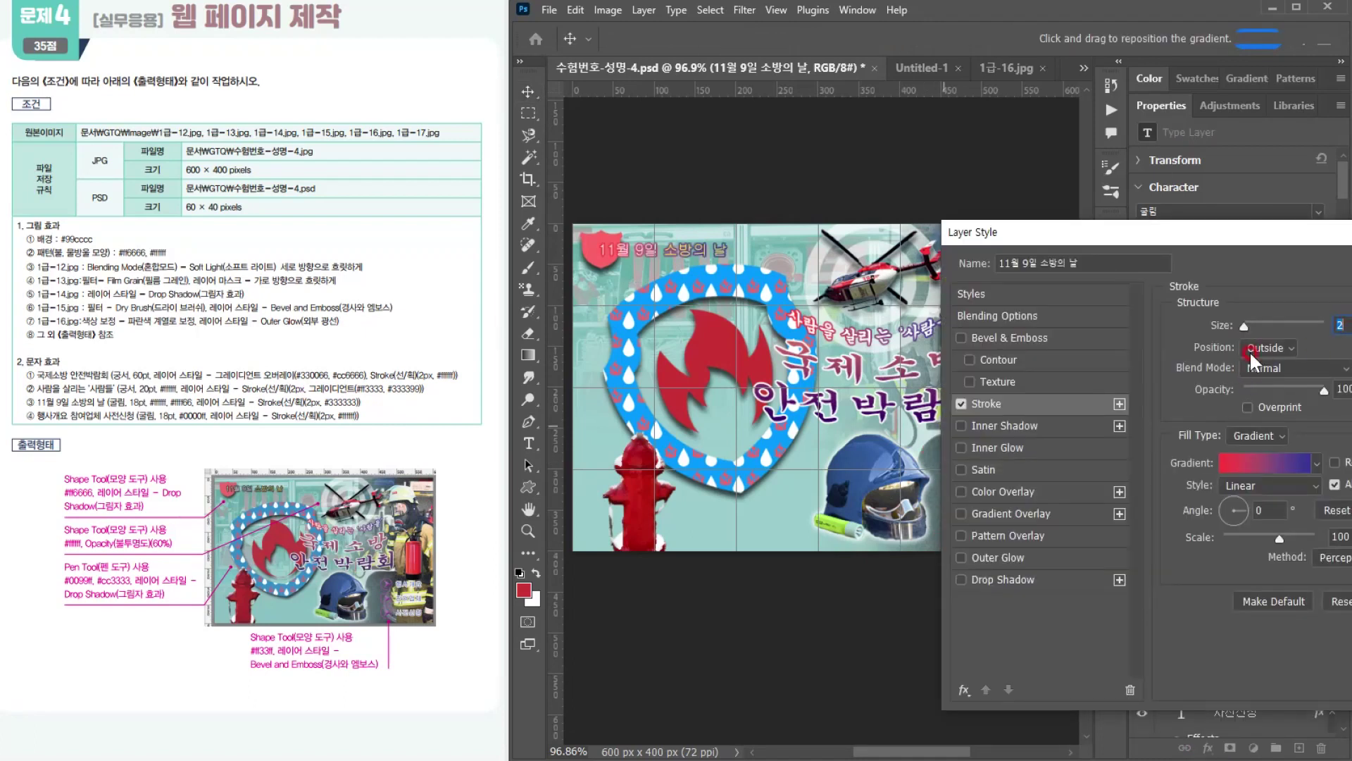
left_click(1252, 437)
left_click(1245, 461)
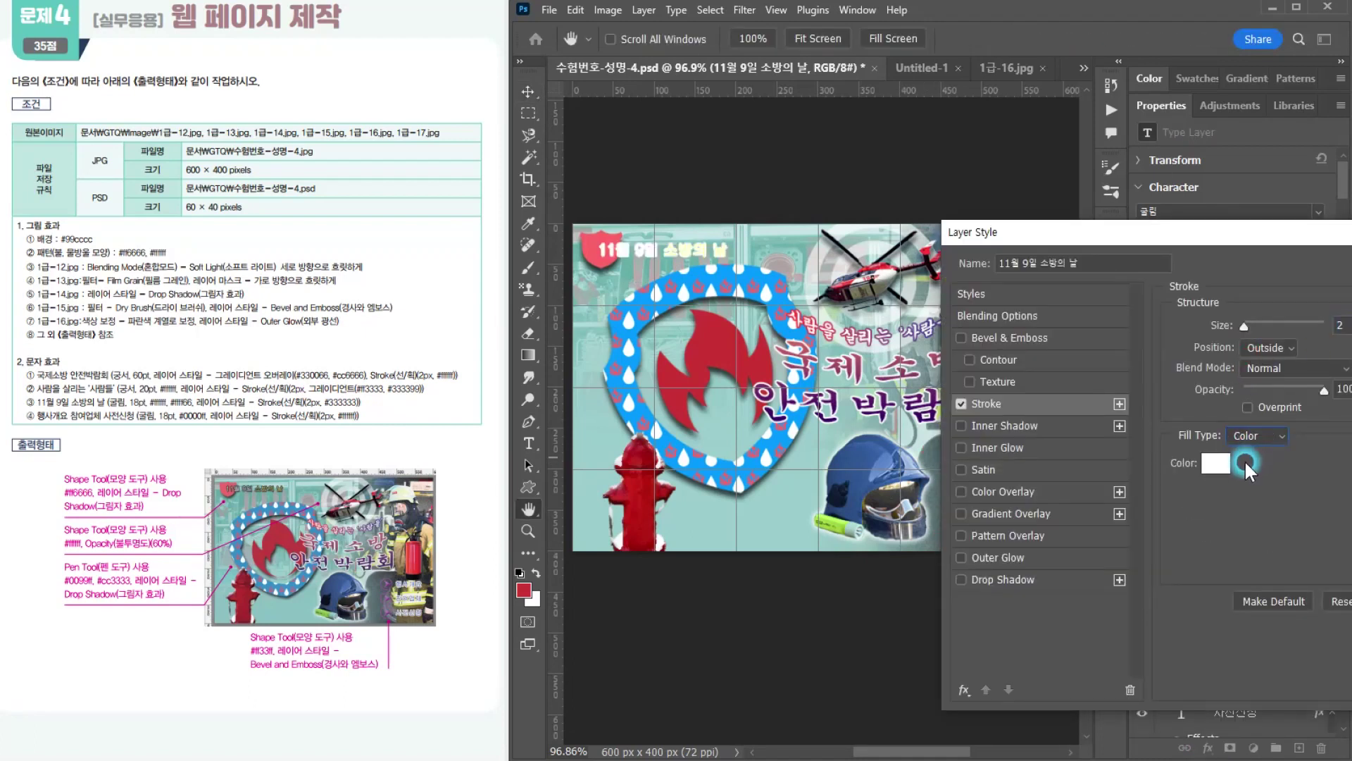
left_click(1206, 464)
type("333333")
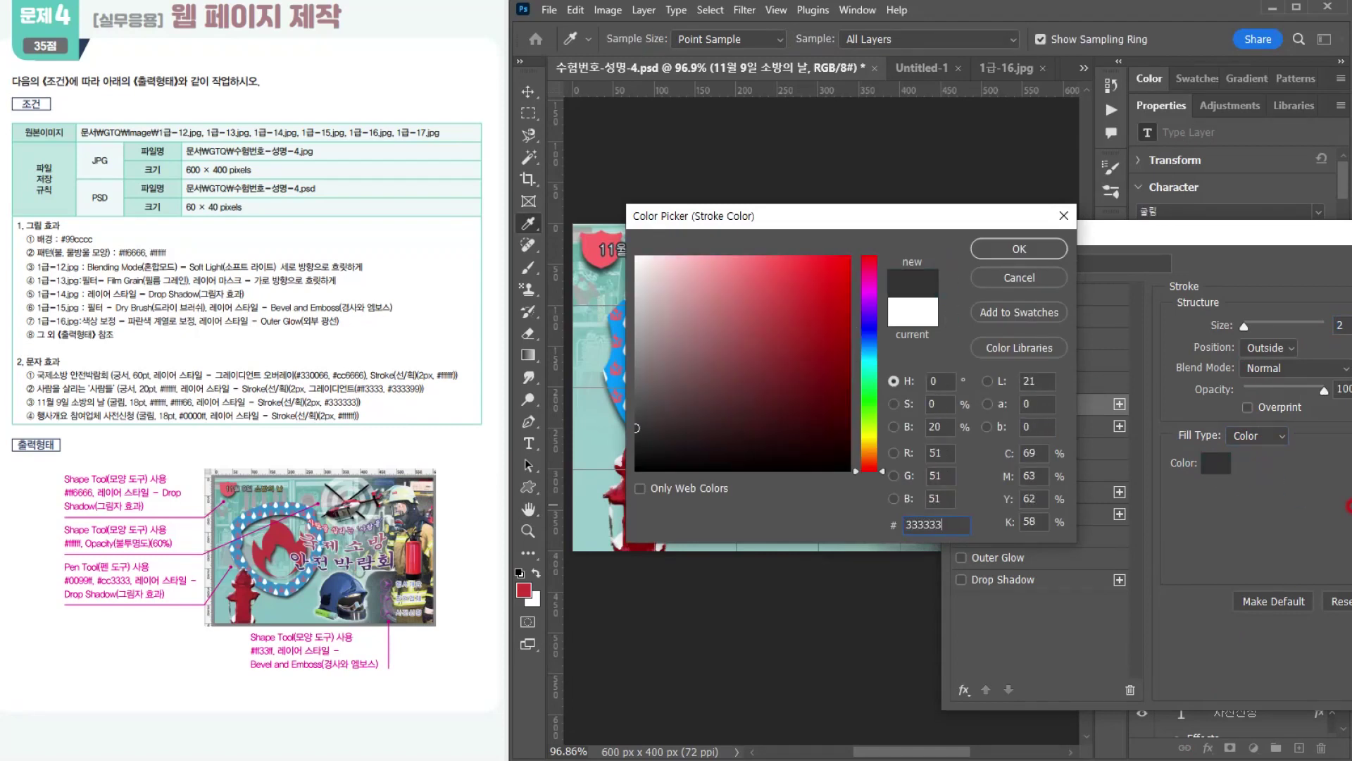
key("Return")
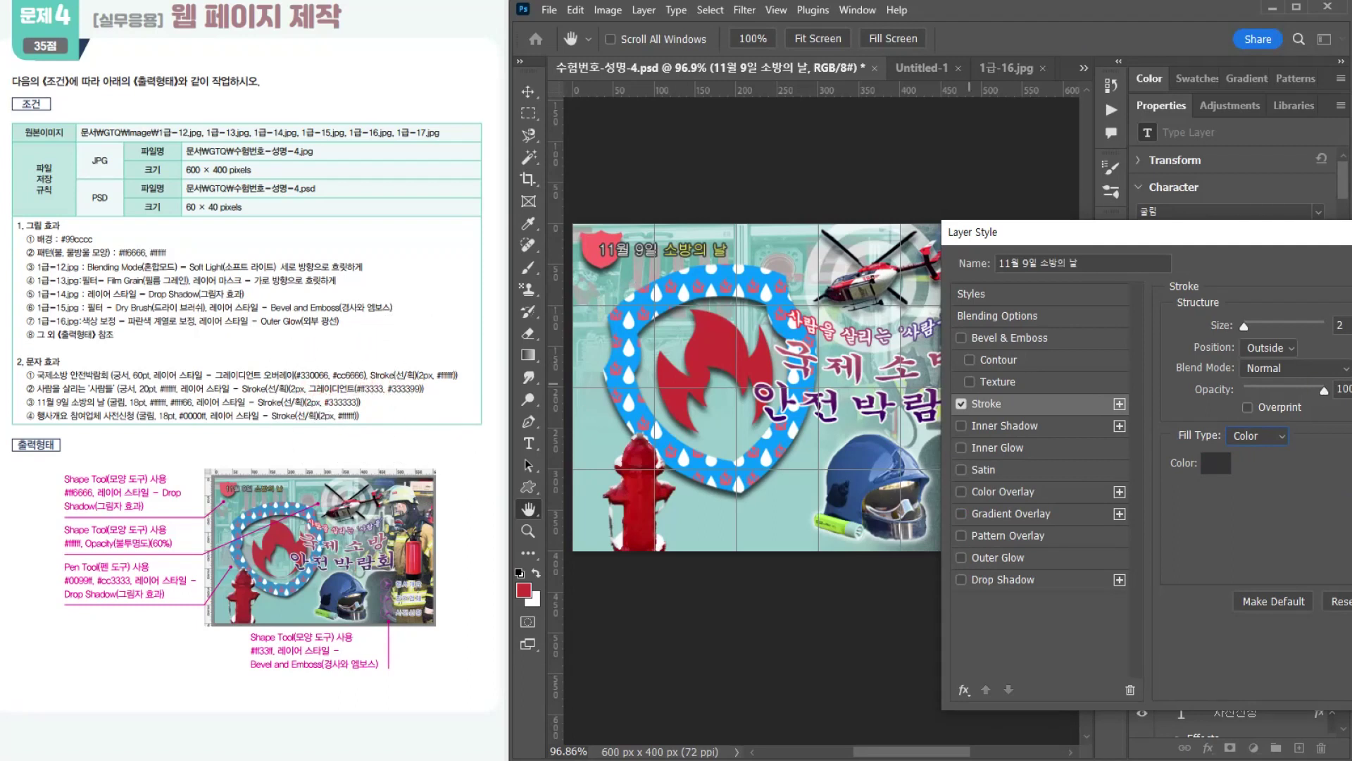
key("Return")
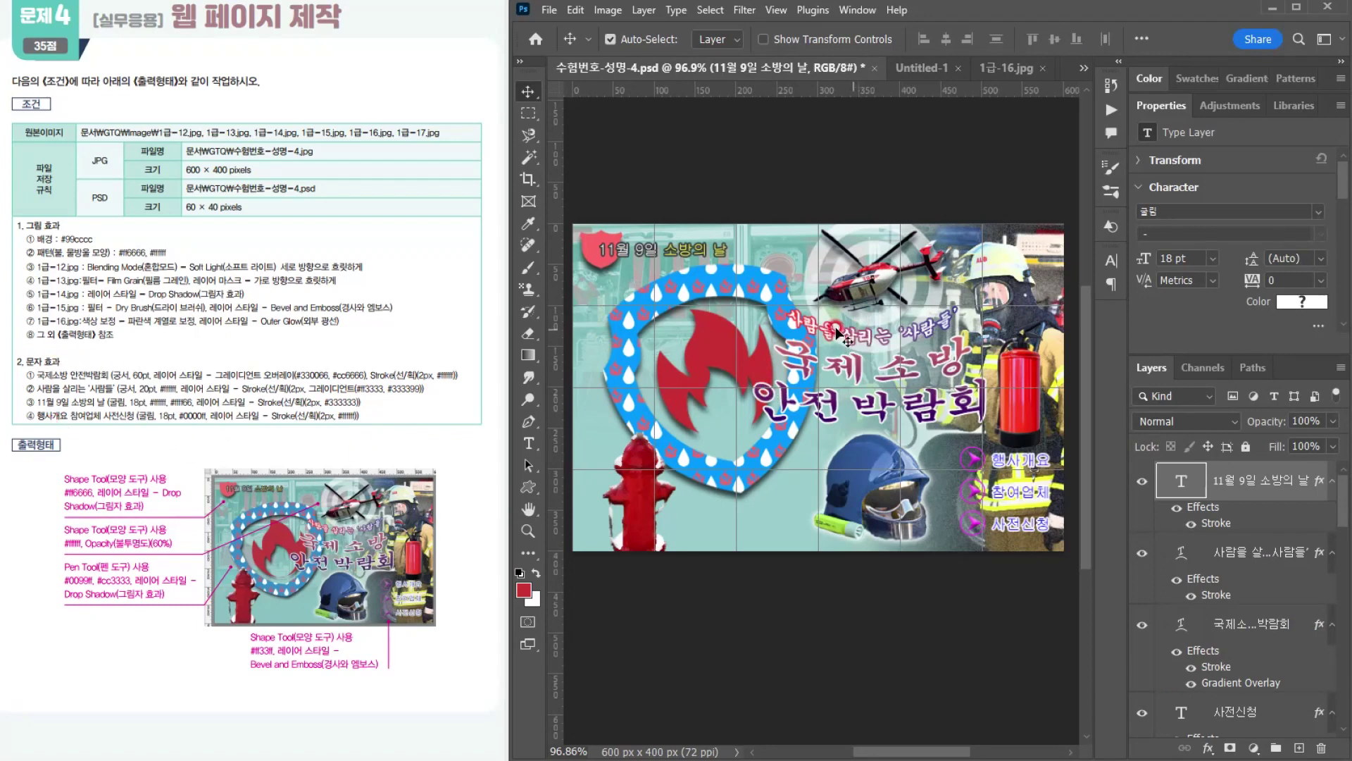
Step: Save the finished layered document 수험번호-성명-4.psd
left_click(549, 10)
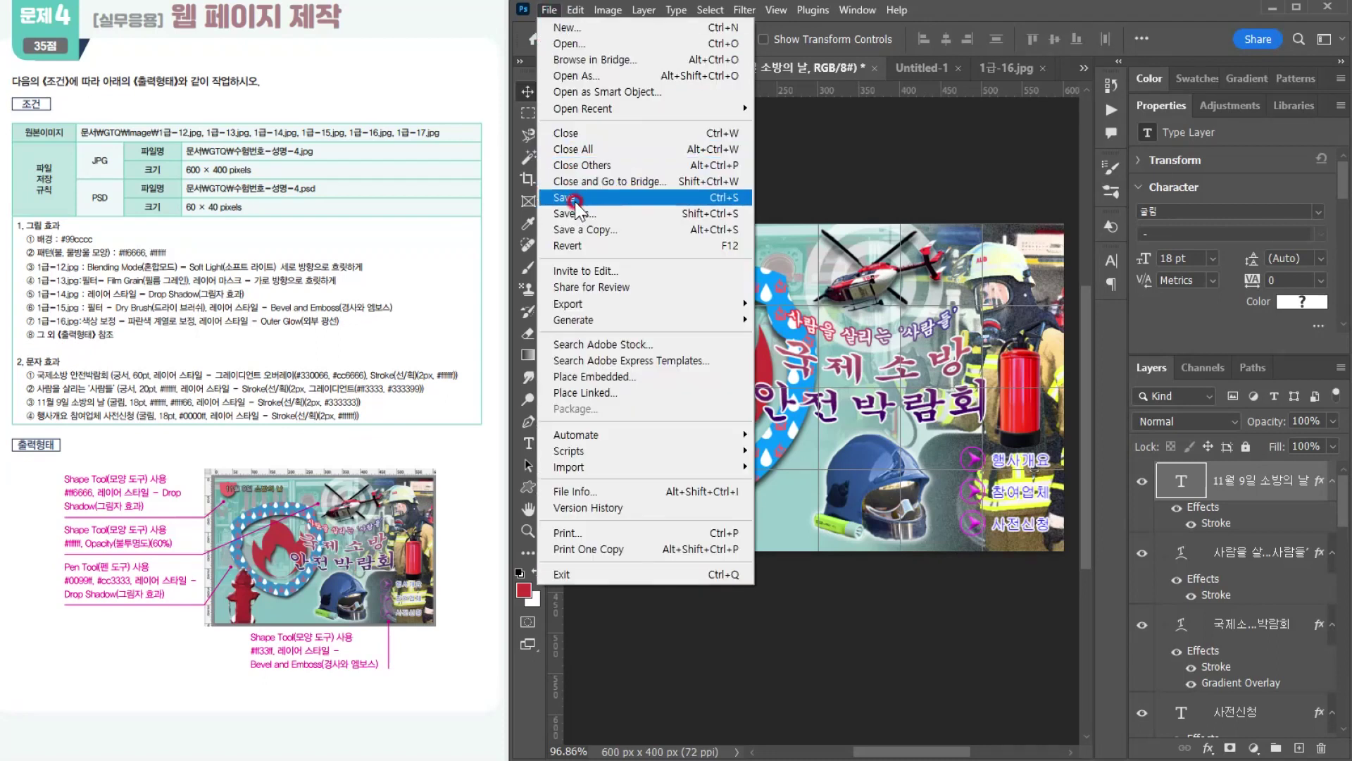
left_click(571, 189)
left_click(724, 331)
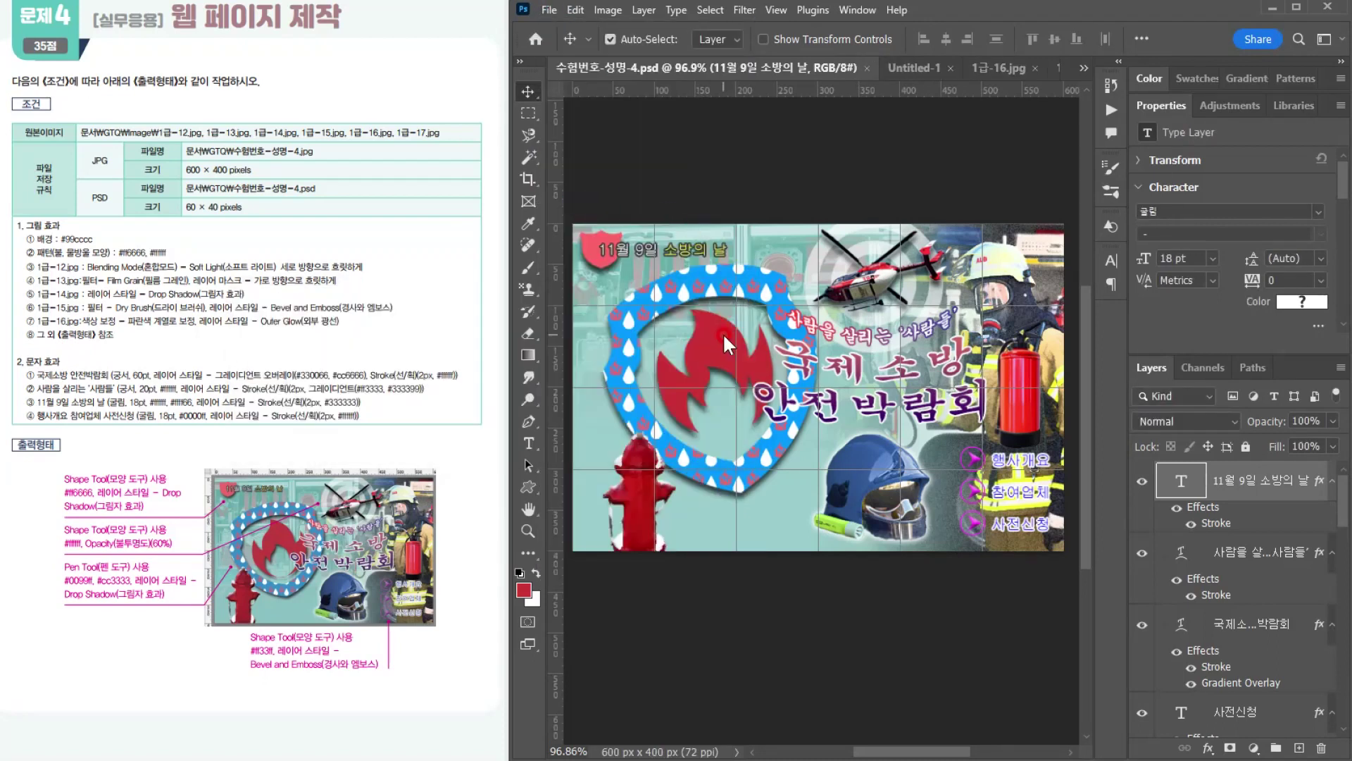
Step: Start saving a copy of the finished document to the GTQ folder in JPEG format
left_click(548, 10)
left_click(603, 214)
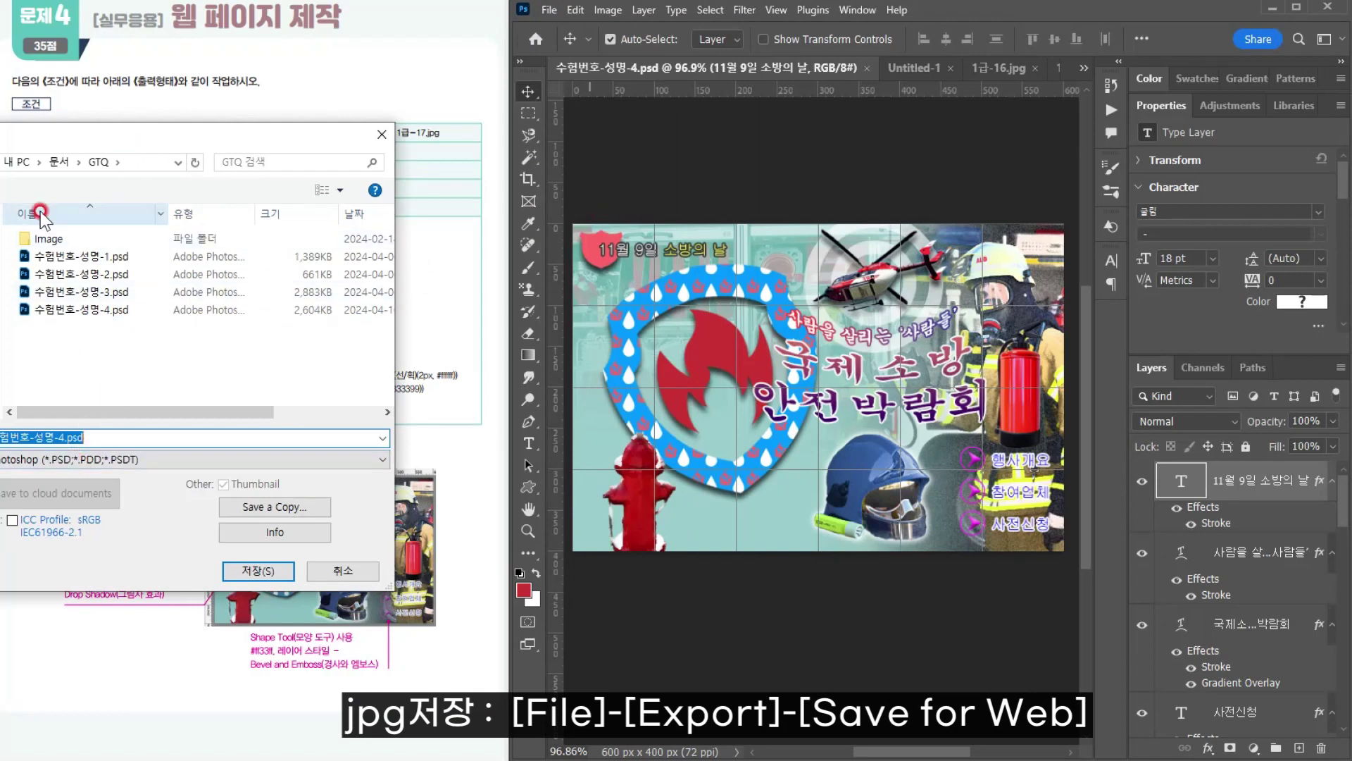
left_click(115, 161)
left_click(83, 459)
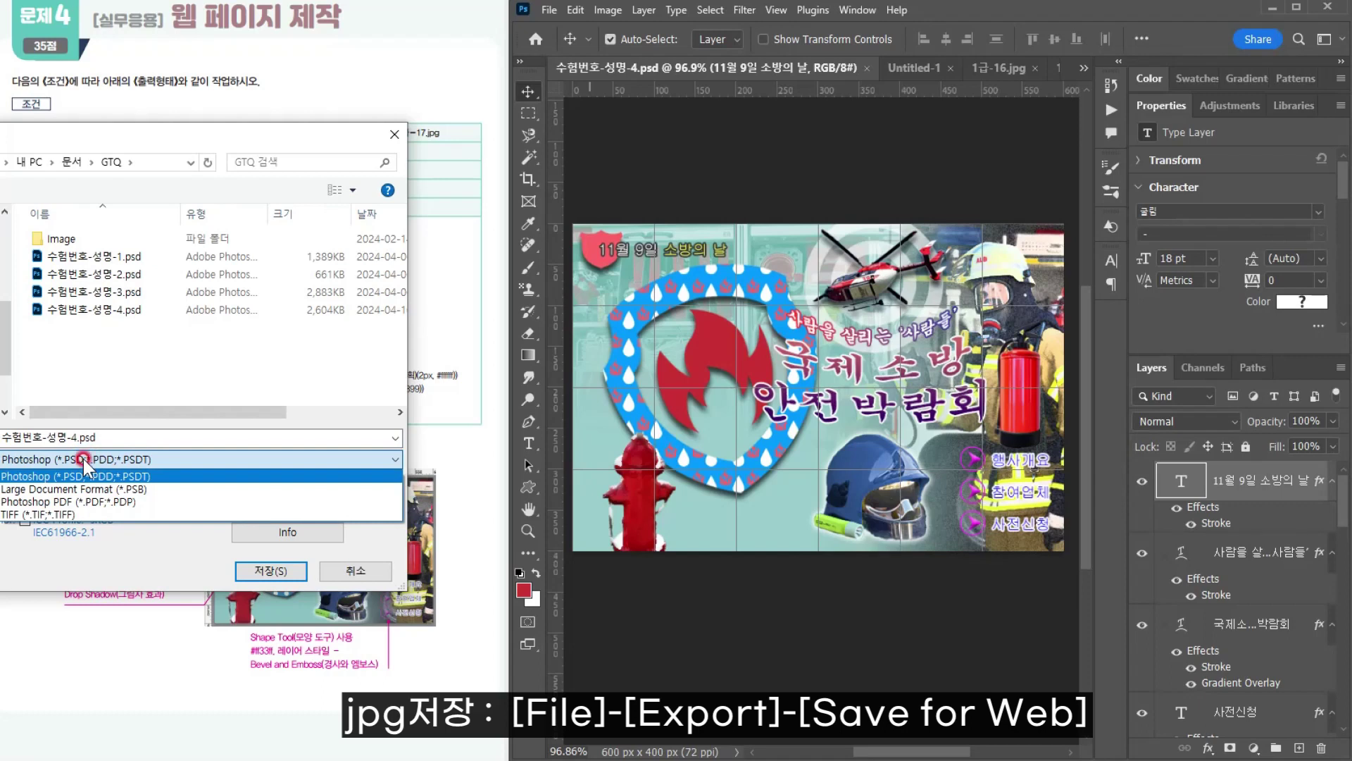
left_click(84, 458)
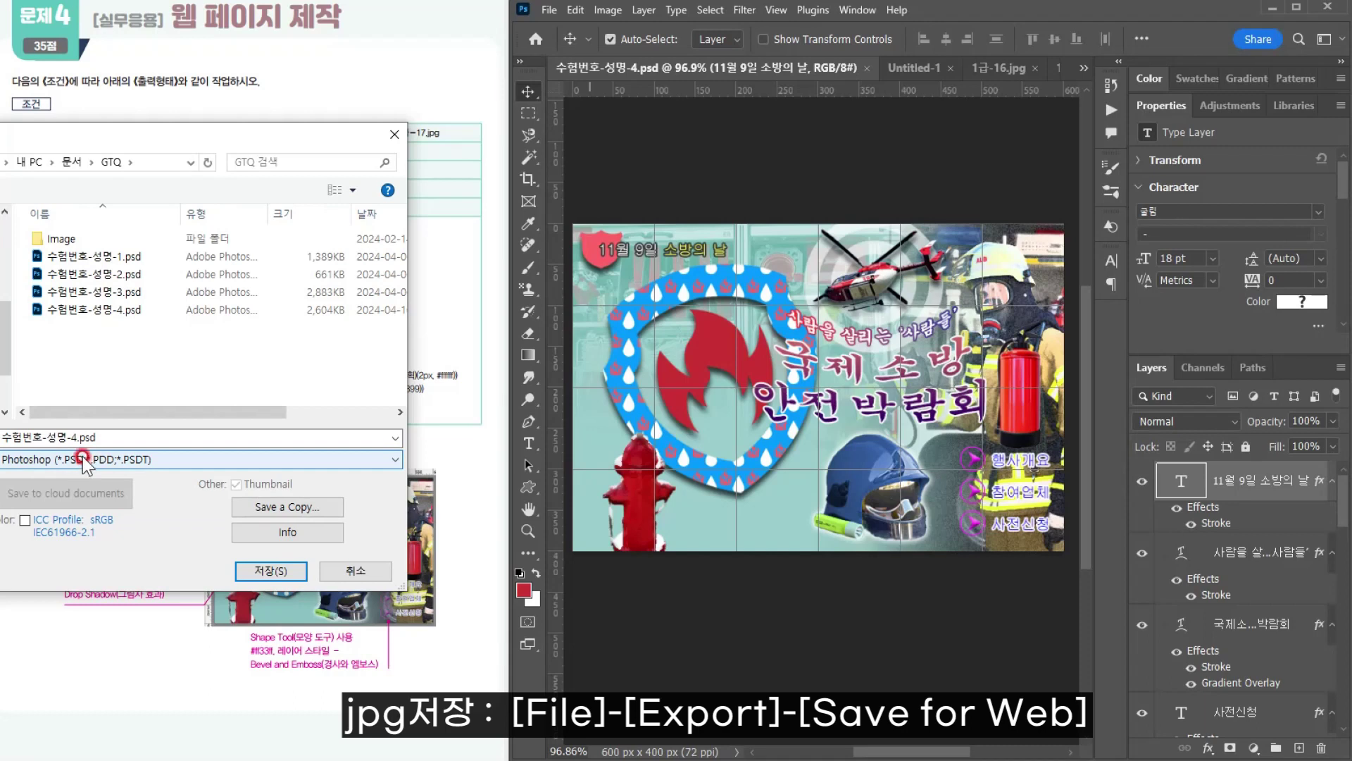
left_click(268, 511)
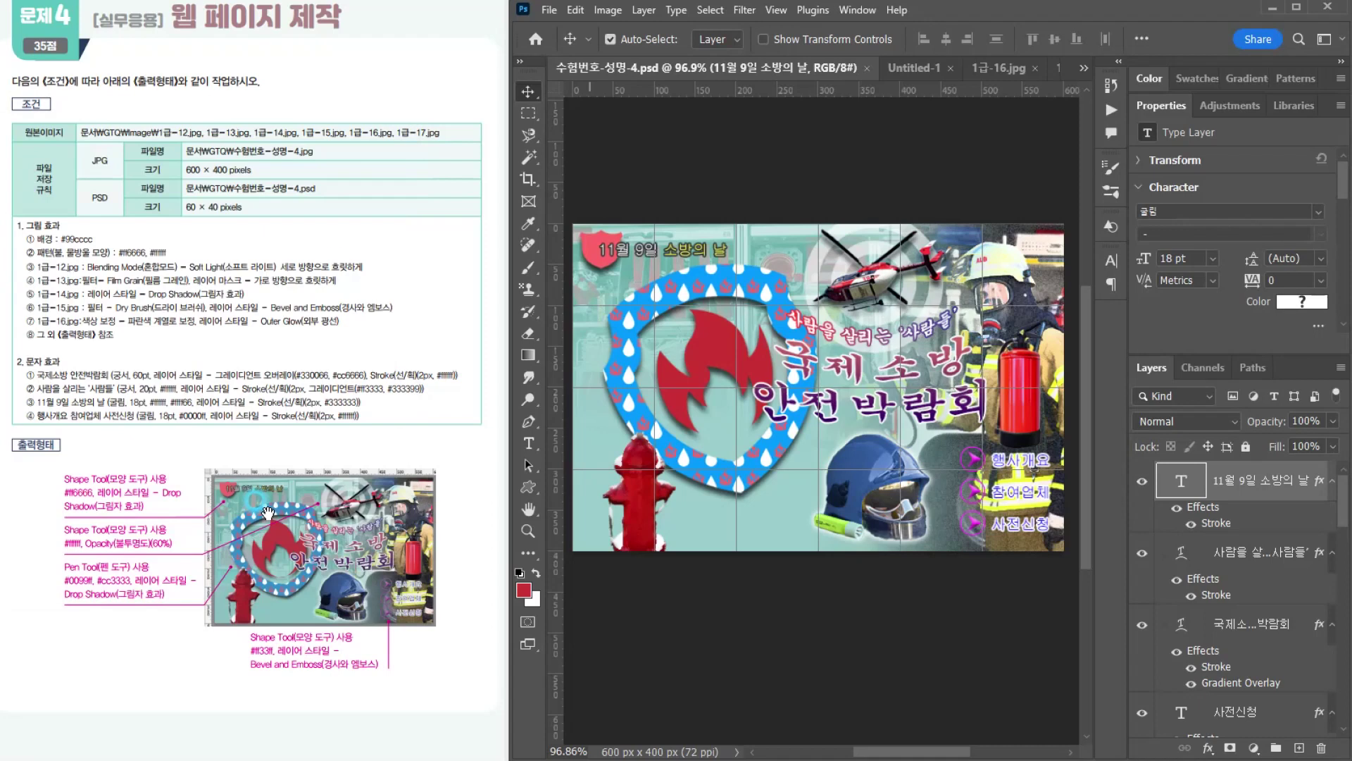
left_click(89, 459)
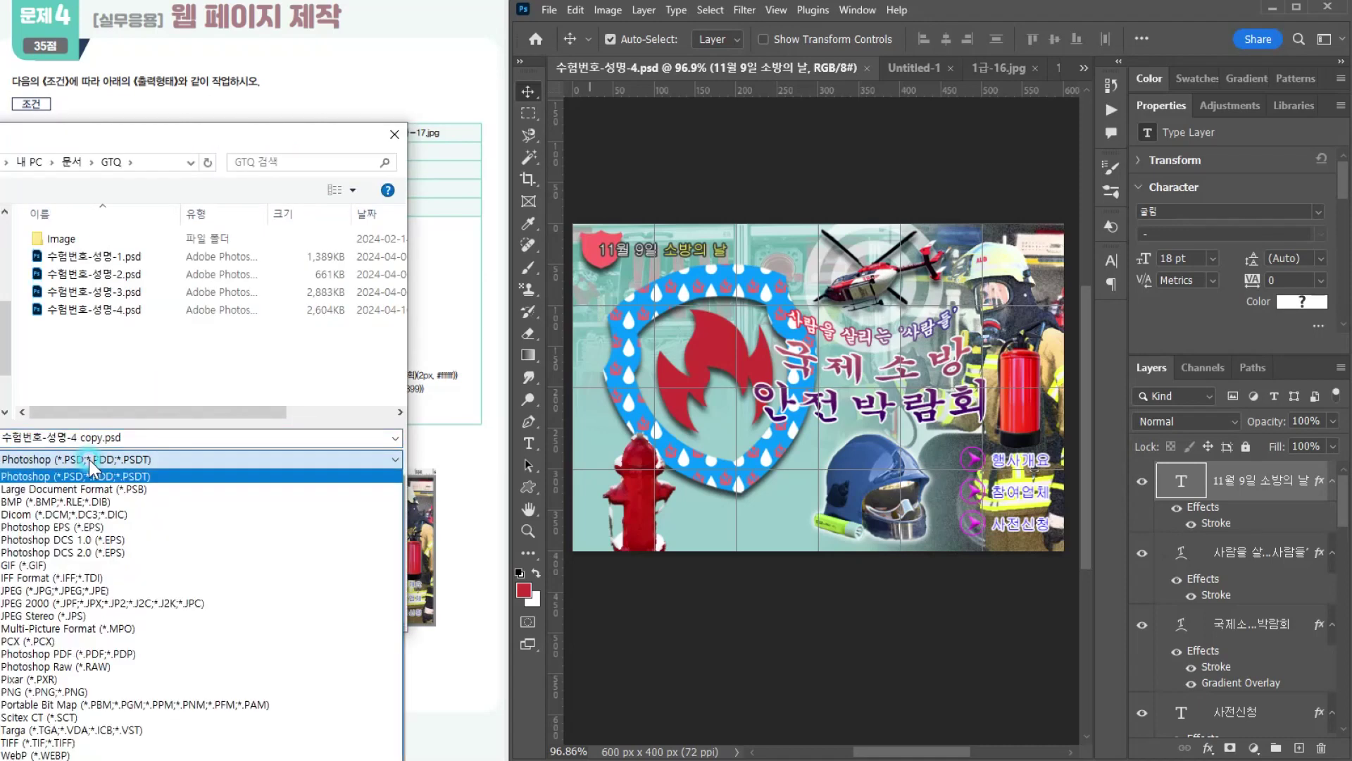
left_click(49, 592)
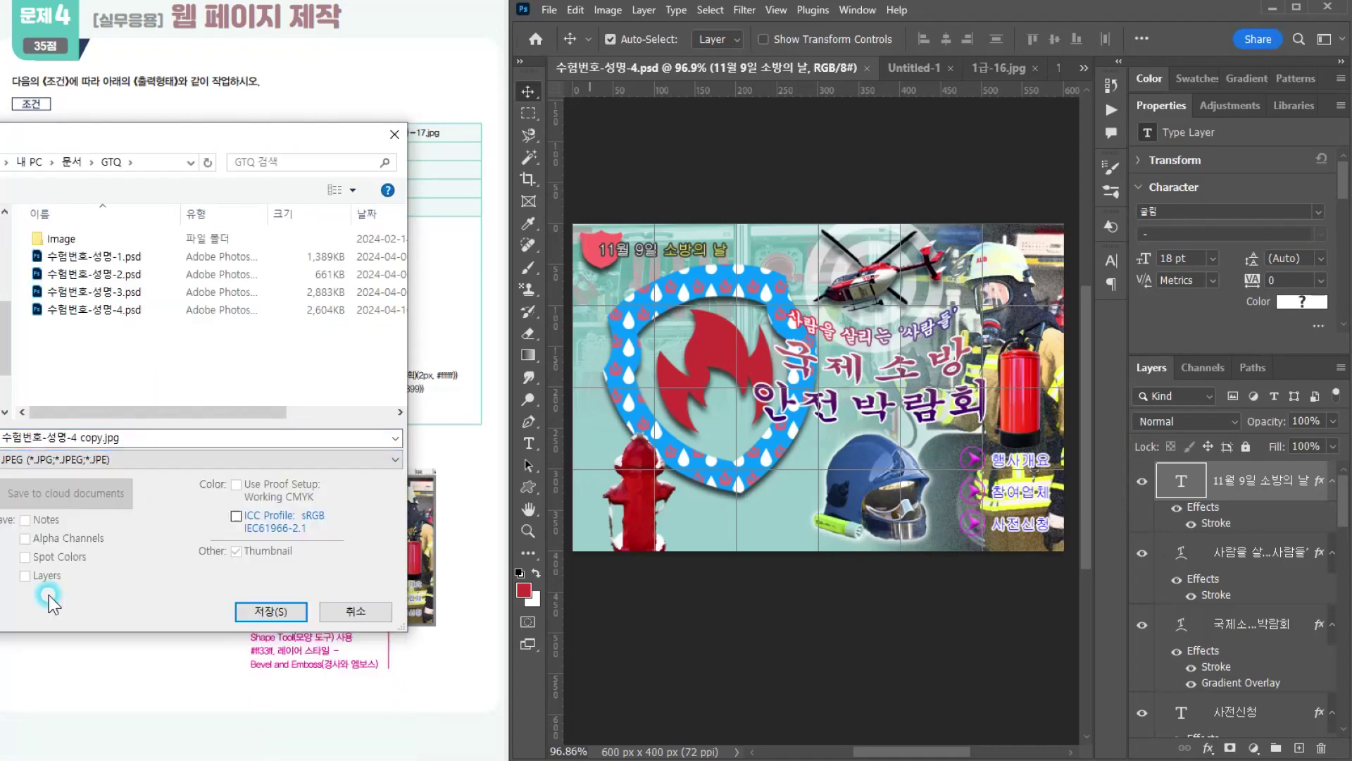
Step: Remove the copy suffix so the JPEG copy's file name is 수험번호-성명-4
left_click(75, 431)
key("ctrl+a")
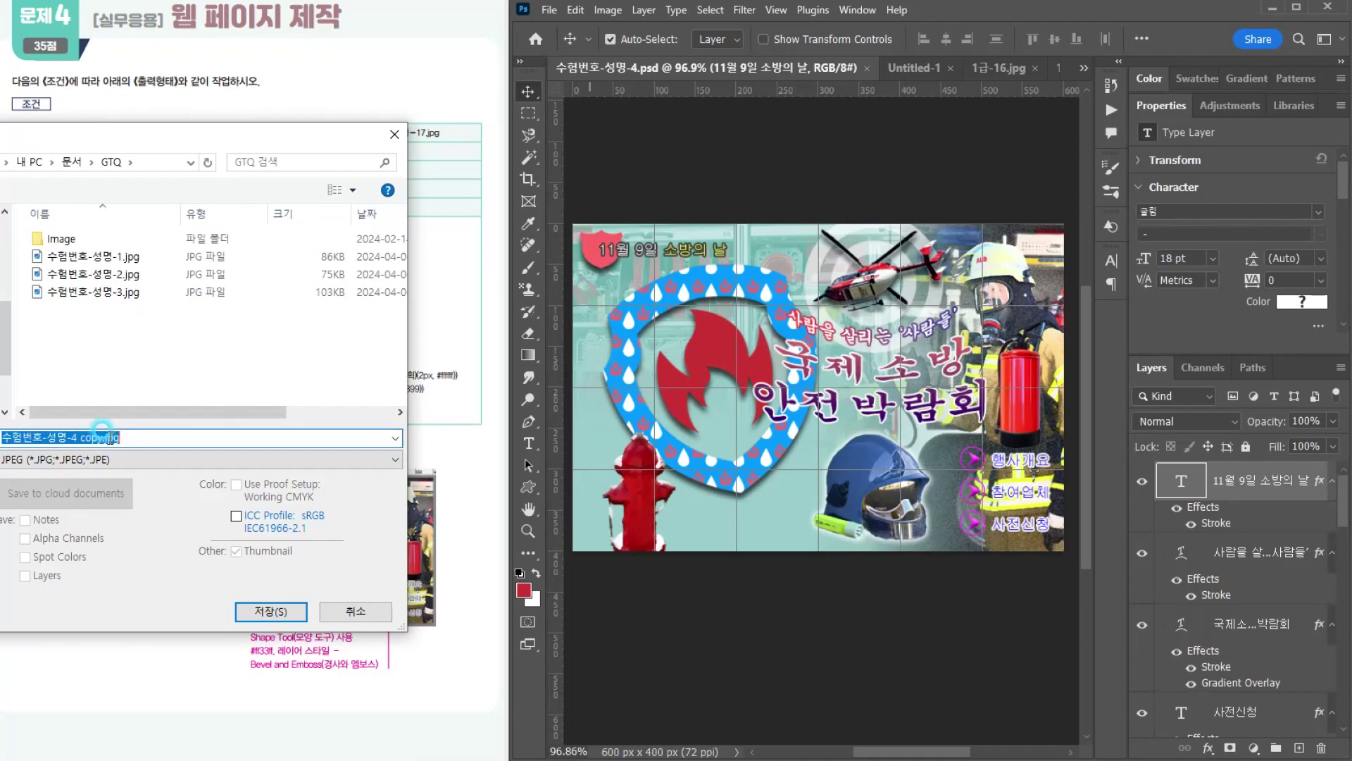
left_click_drag(77, 437, 171, 434)
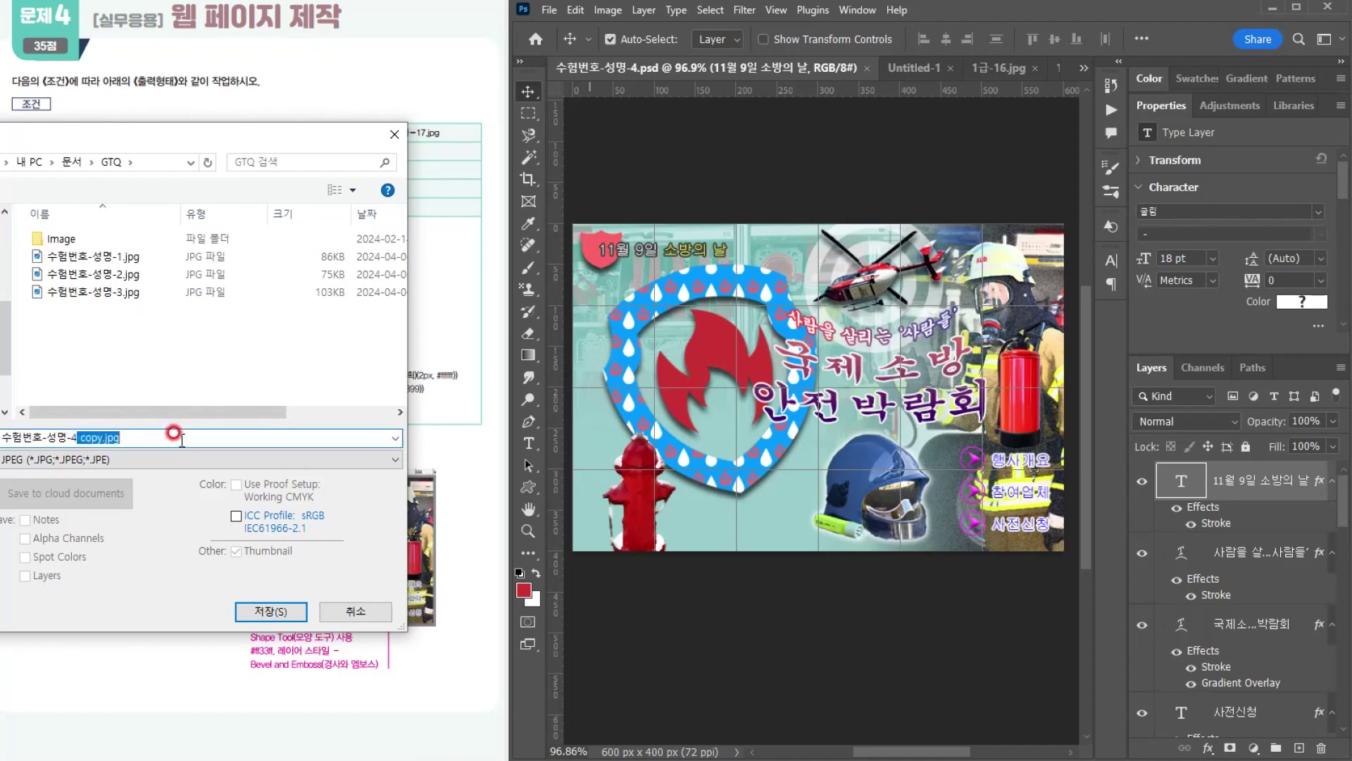
key("BackSpace")
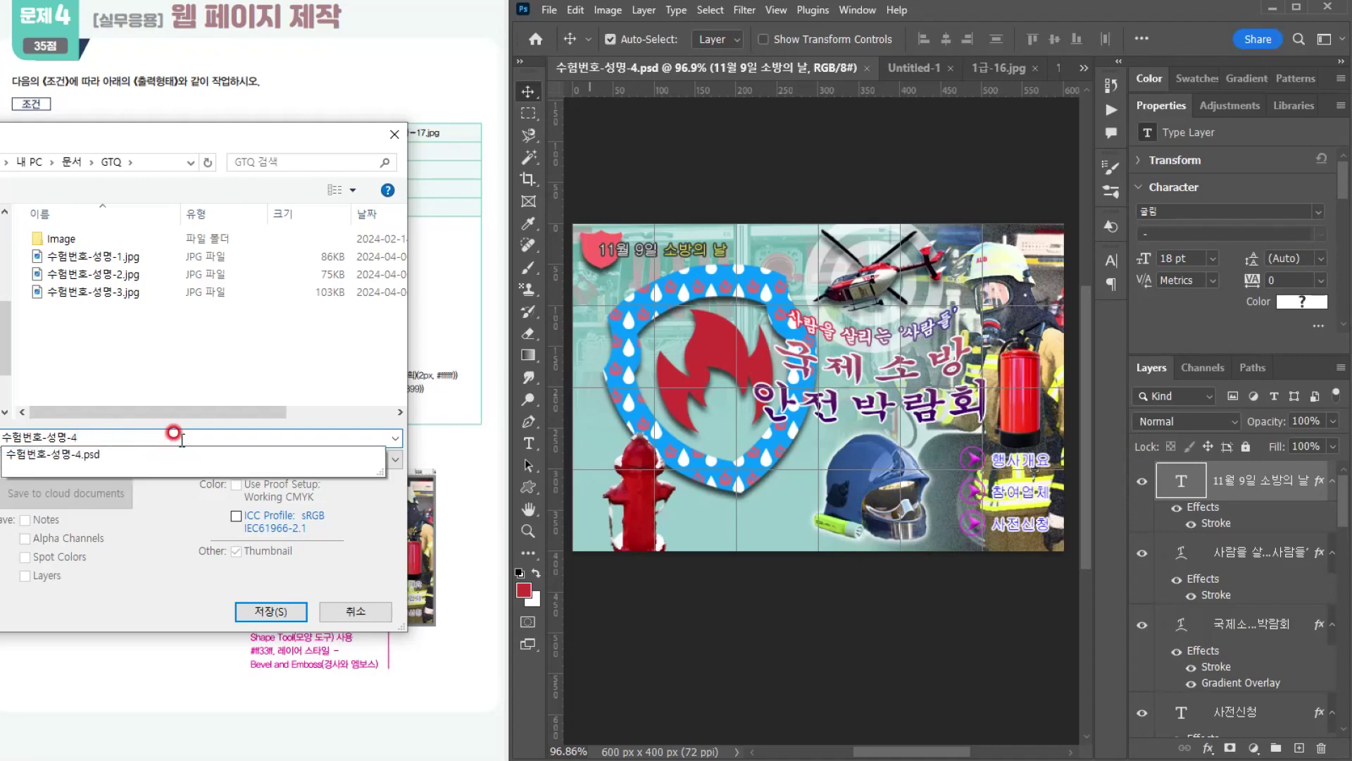
left_click(171, 584)
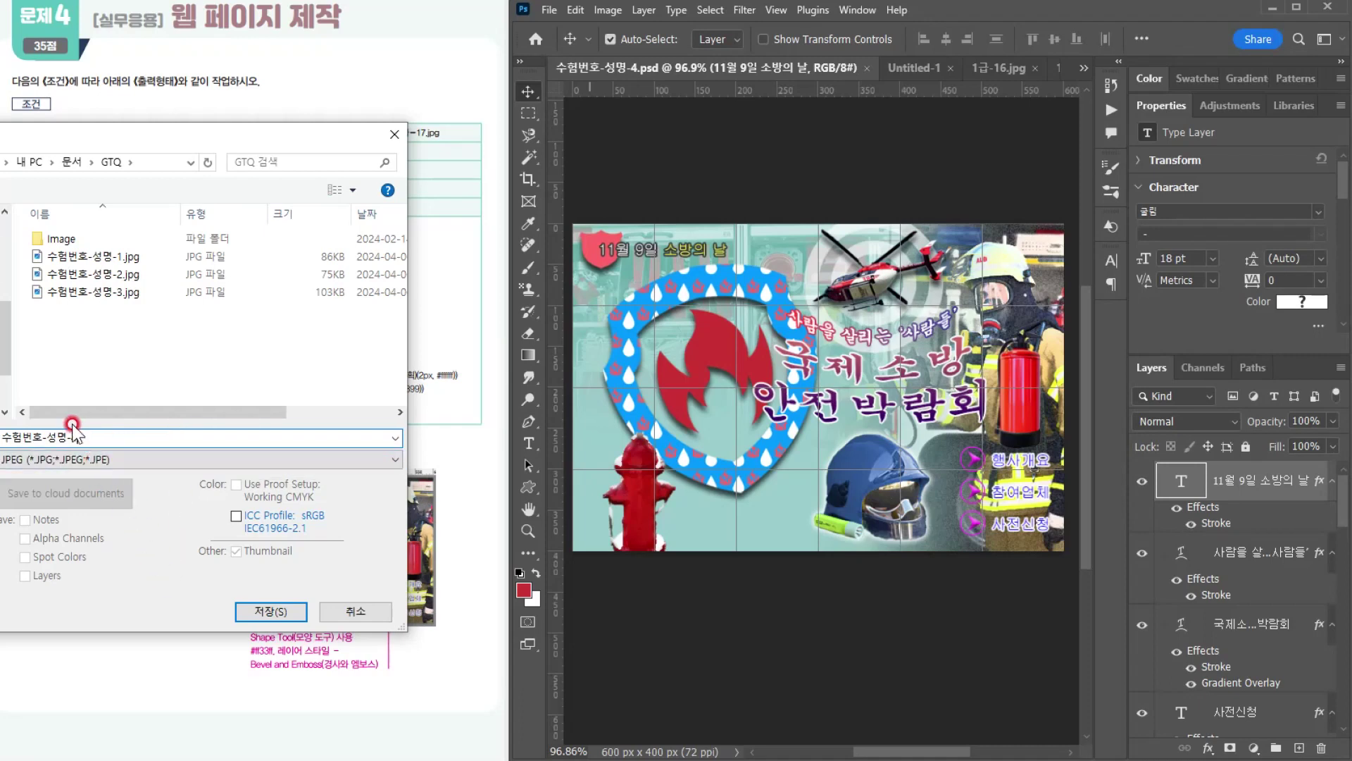
left_click(10, 462)
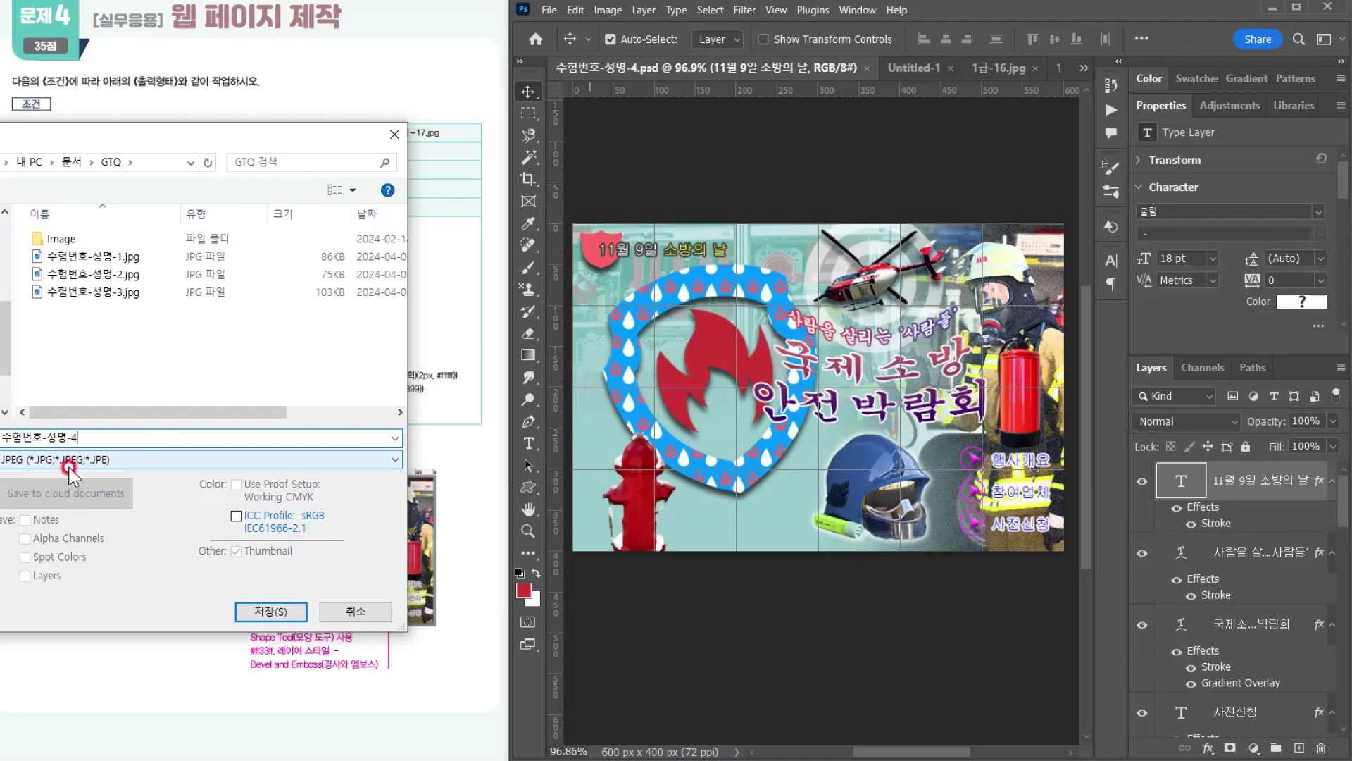
Step: Save the JPEG copy, choosing the image quality in the JPEG options
left_click(269, 614)
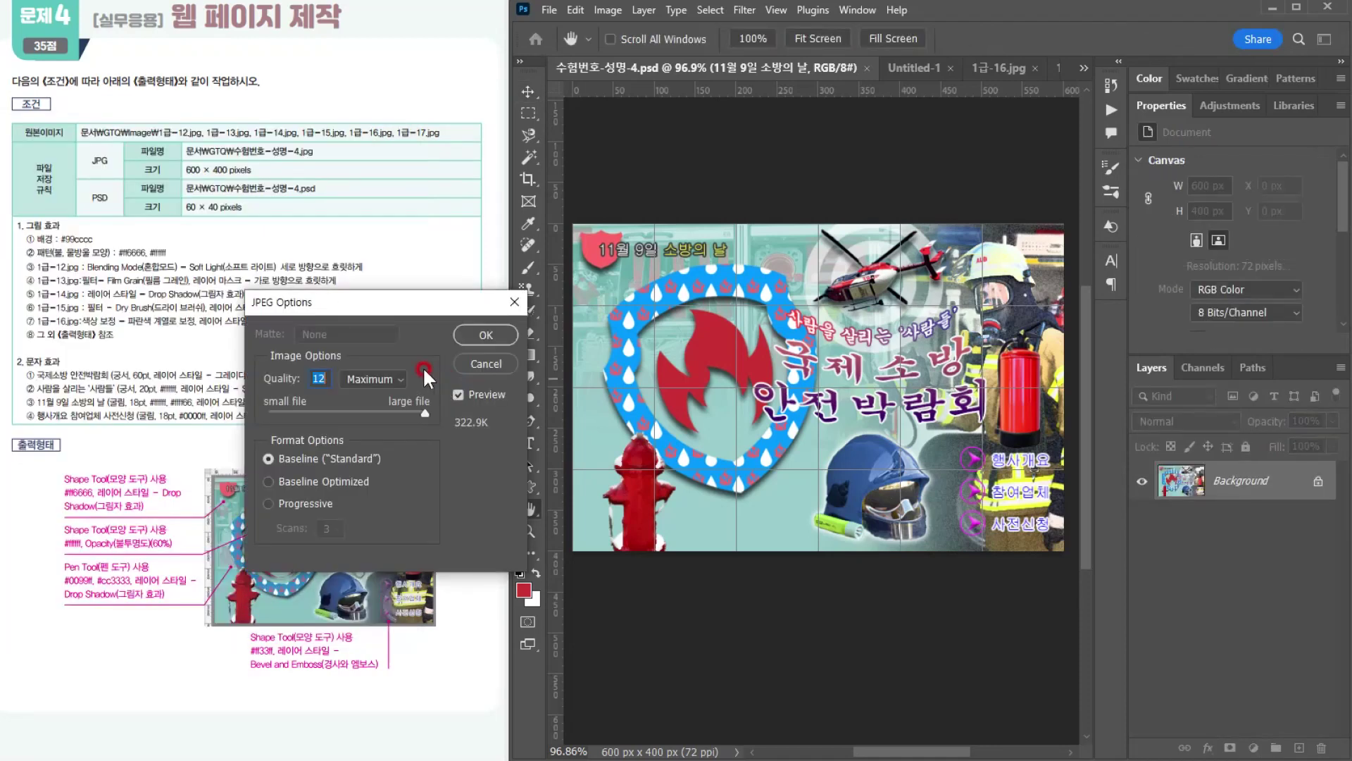
left_click(387, 378)
left_click(374, 424)
left_click(483, 334)
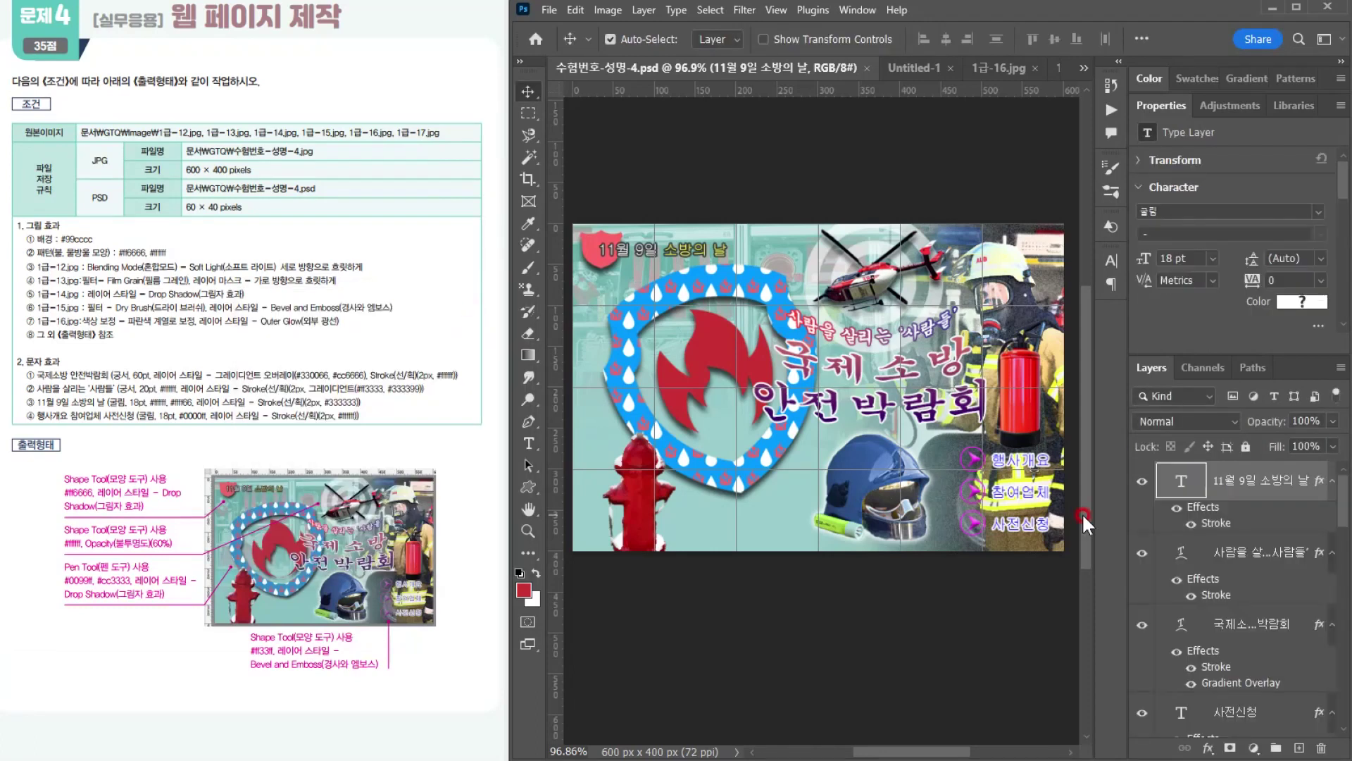
Step: Resize the layered document to 60 px wide by 40 px high, keeping the proportions linked
left_click(607, 9)
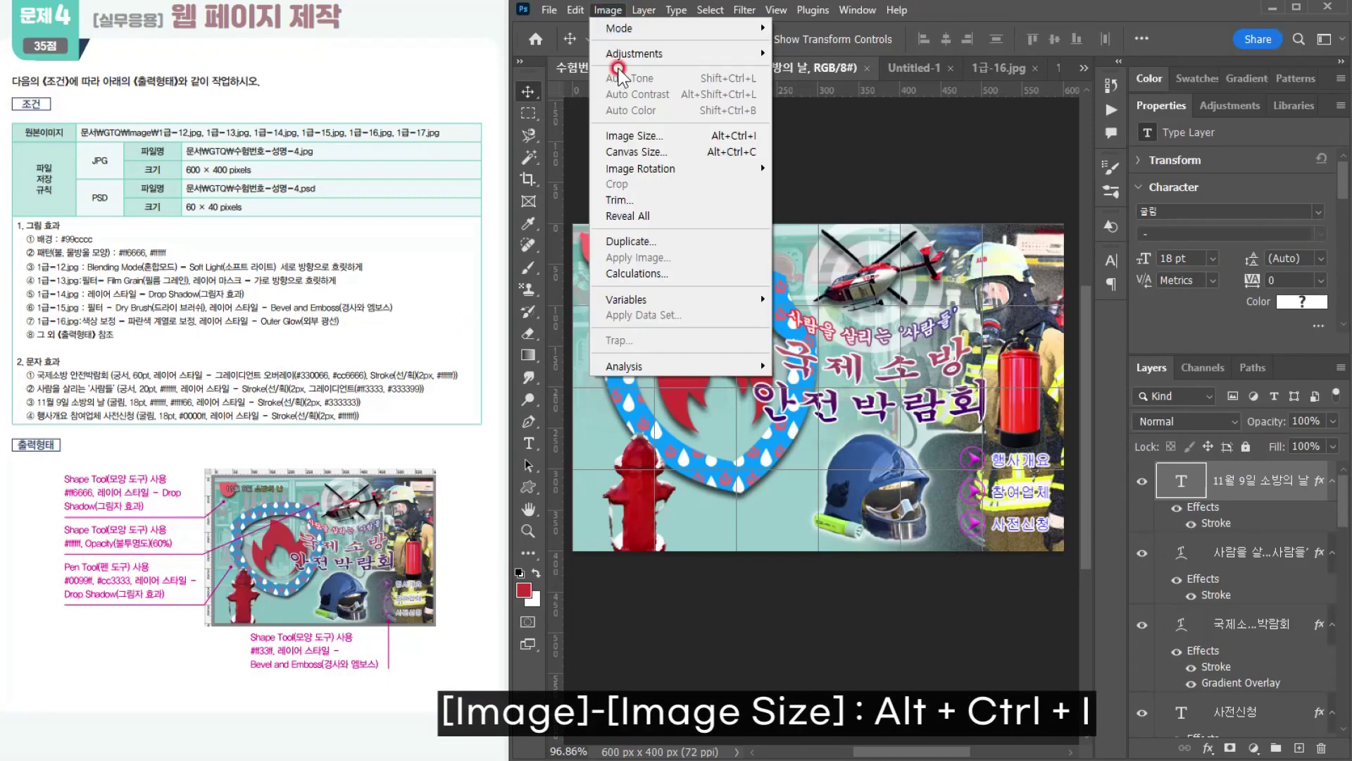
left_click(620, 136)
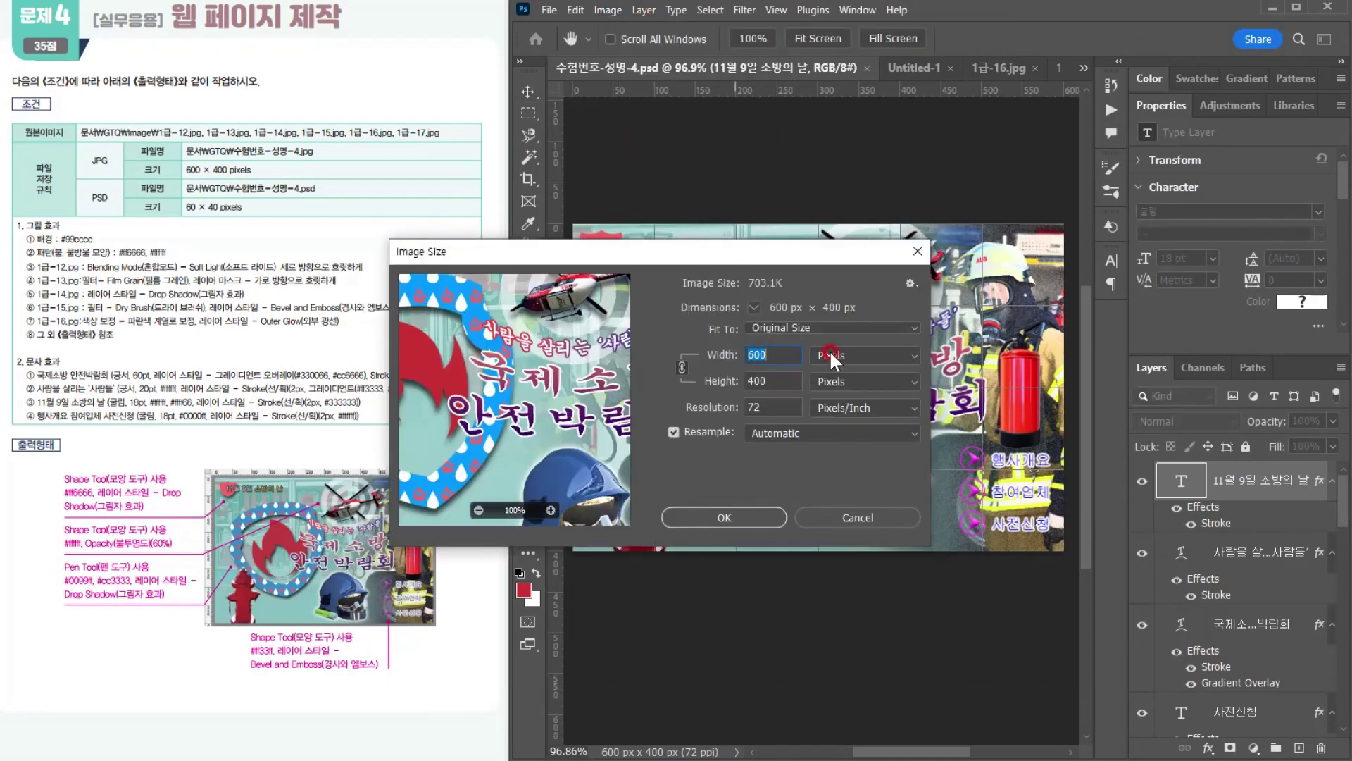
left_click(839, 355)
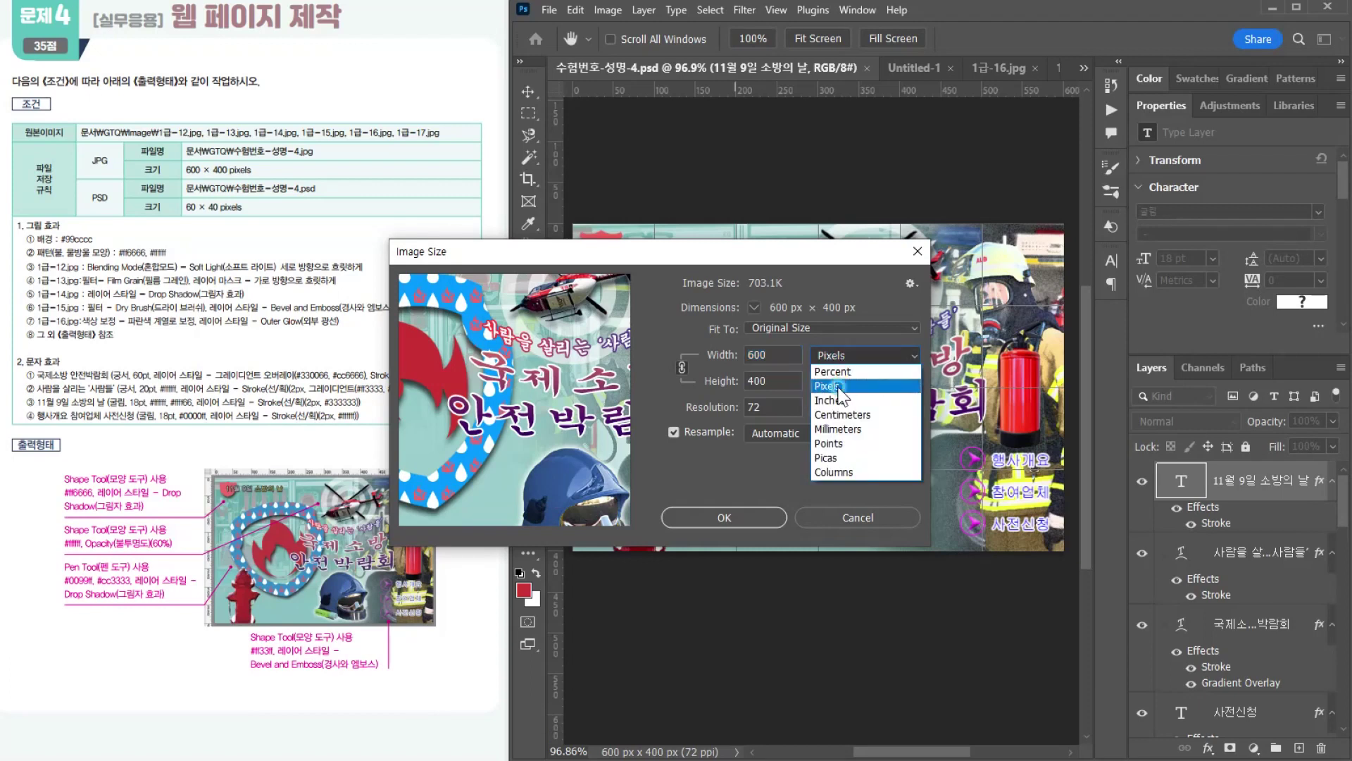
left_click(839, 387)
left_click(766, 346)
key("BackSpace")
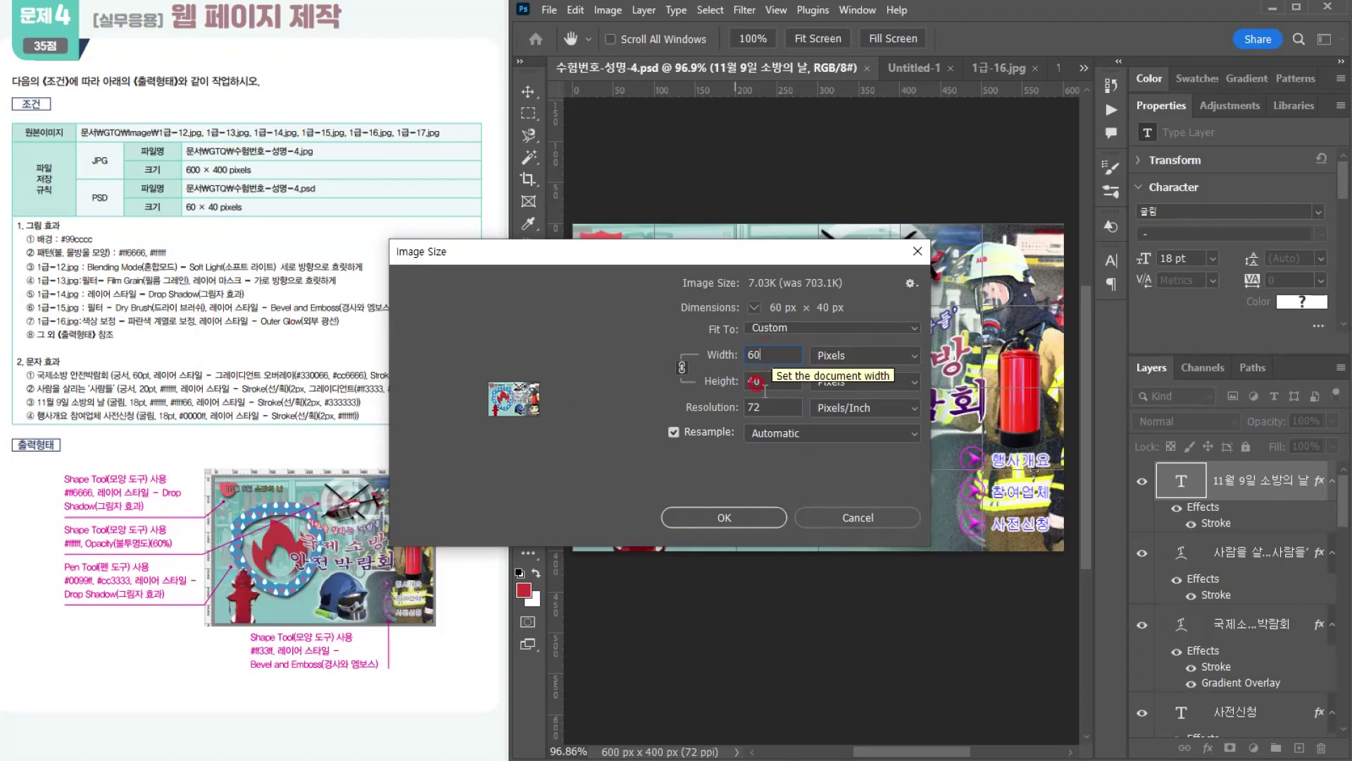
left_click(737, 507)
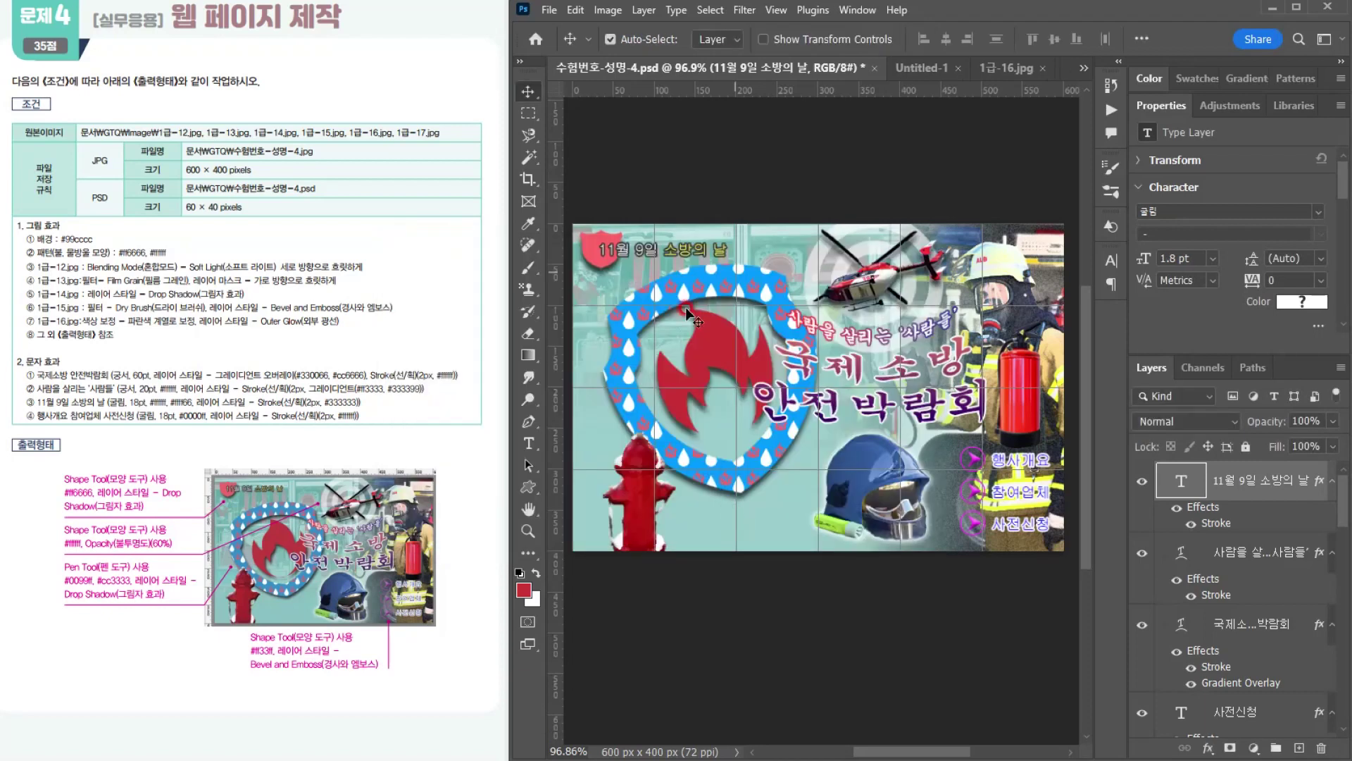
Step: Save the reduced 수험번호-성명-4.psd and undo the image resize in the open document
left_click(549, 10)
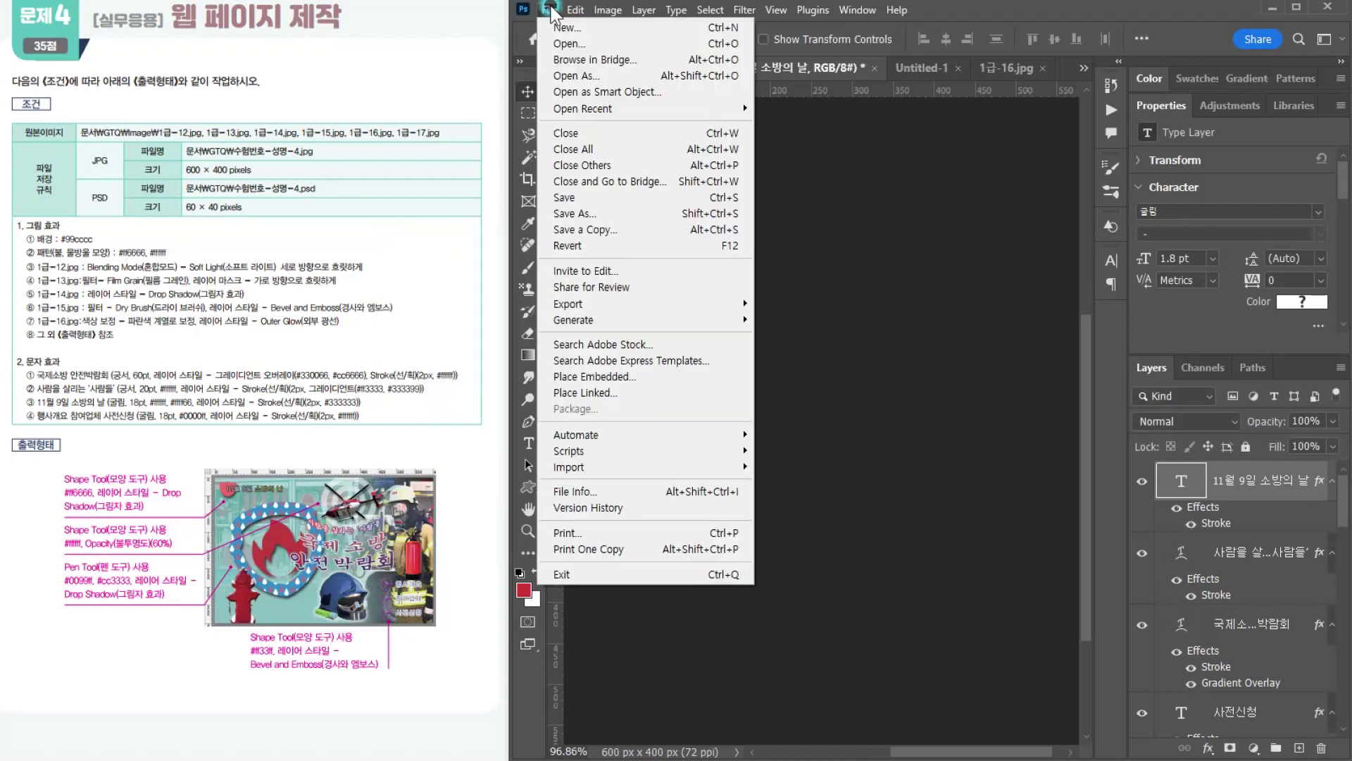
left_click(565, 198)
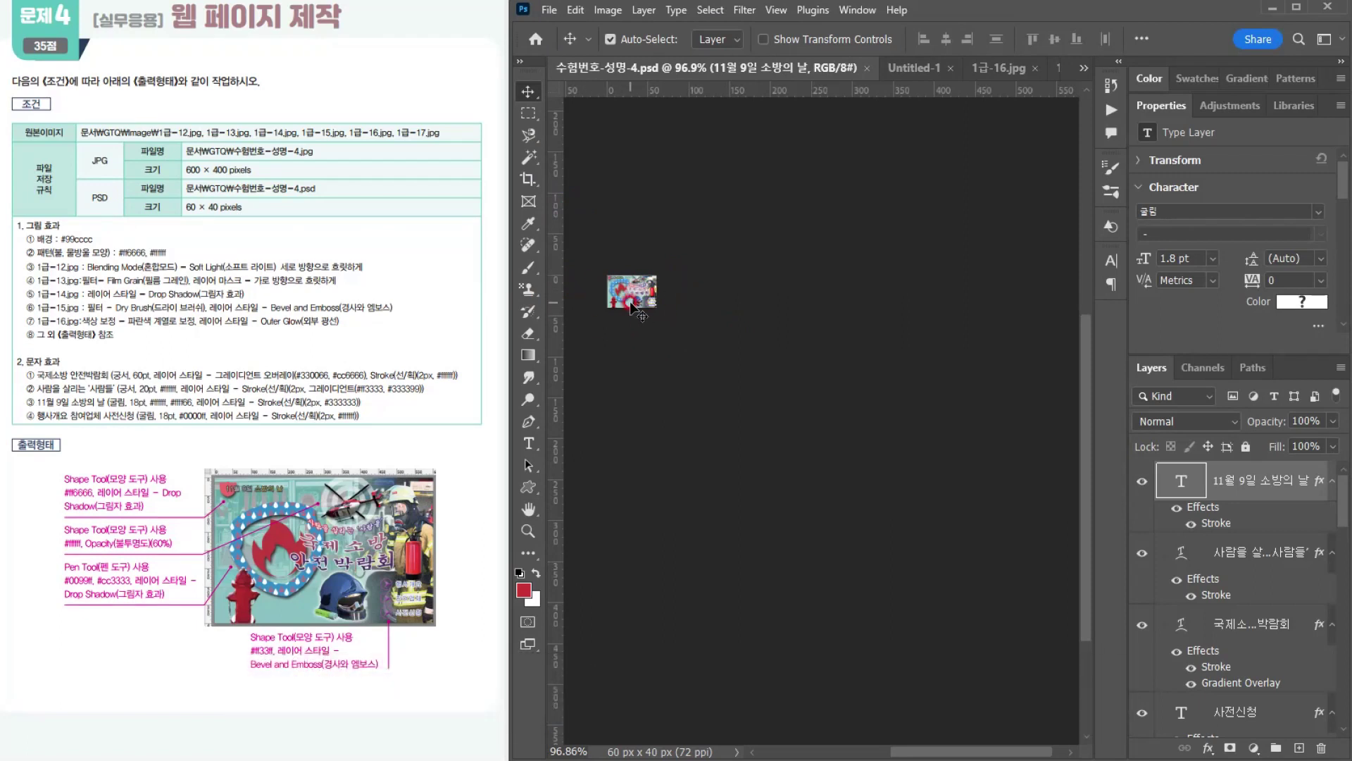
key("ctrl+z")
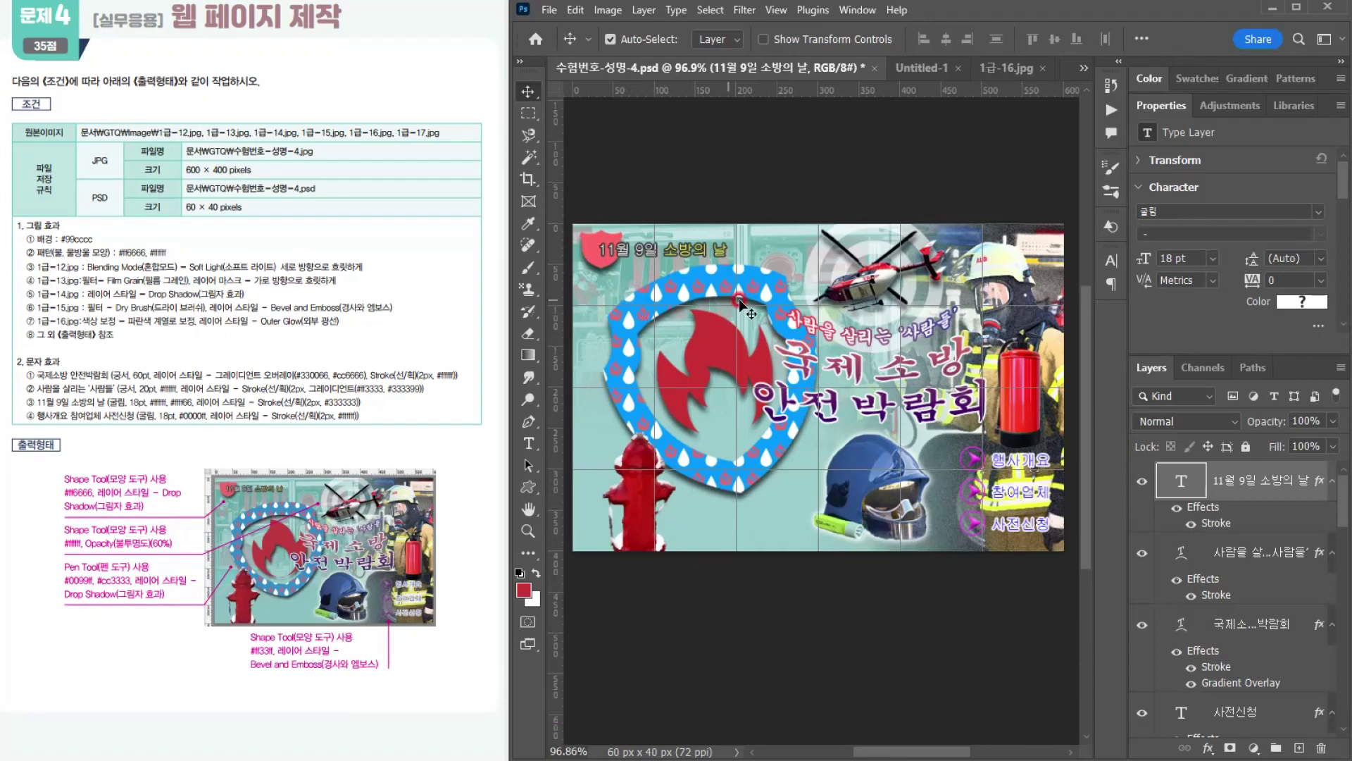